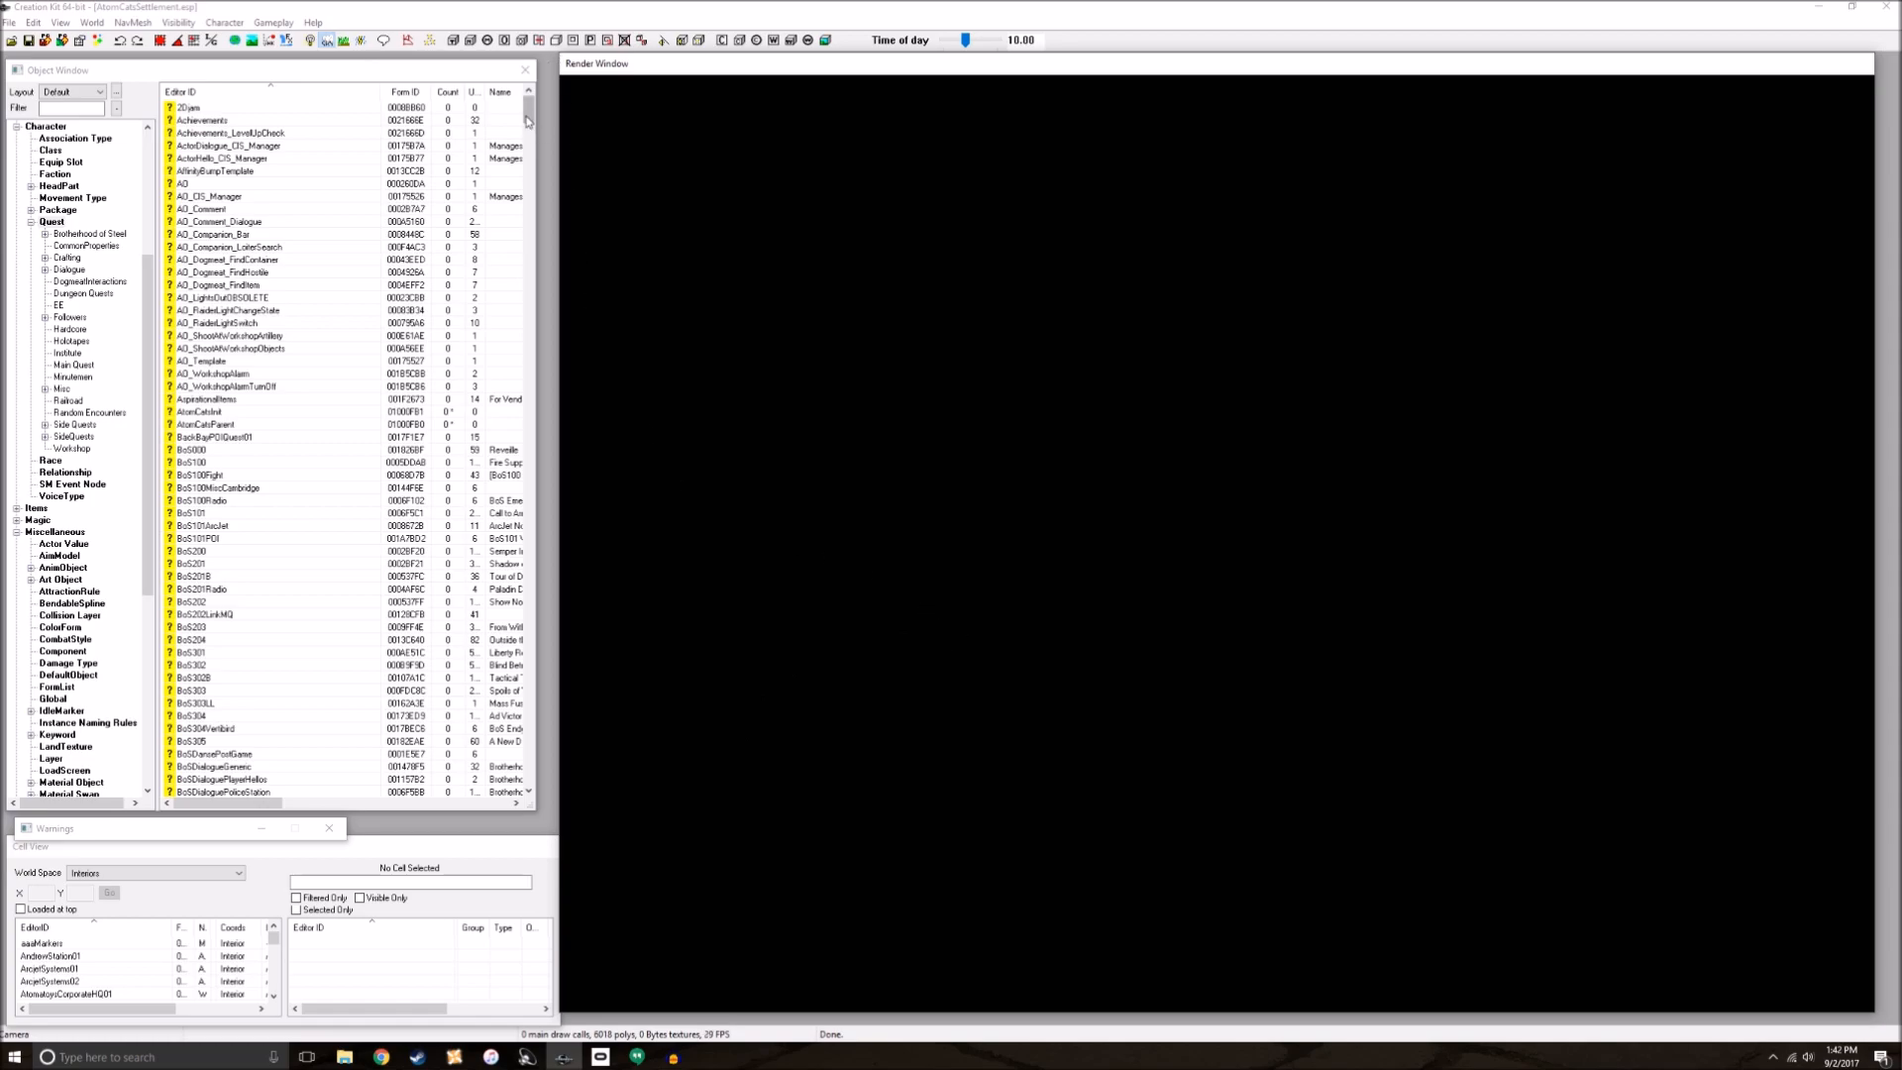
# Step: Show the Quest category in the Object Window and filter its list by "atom"
pyautogui.moveTo(529, 111); pyautogui.dragTo(533, 323)
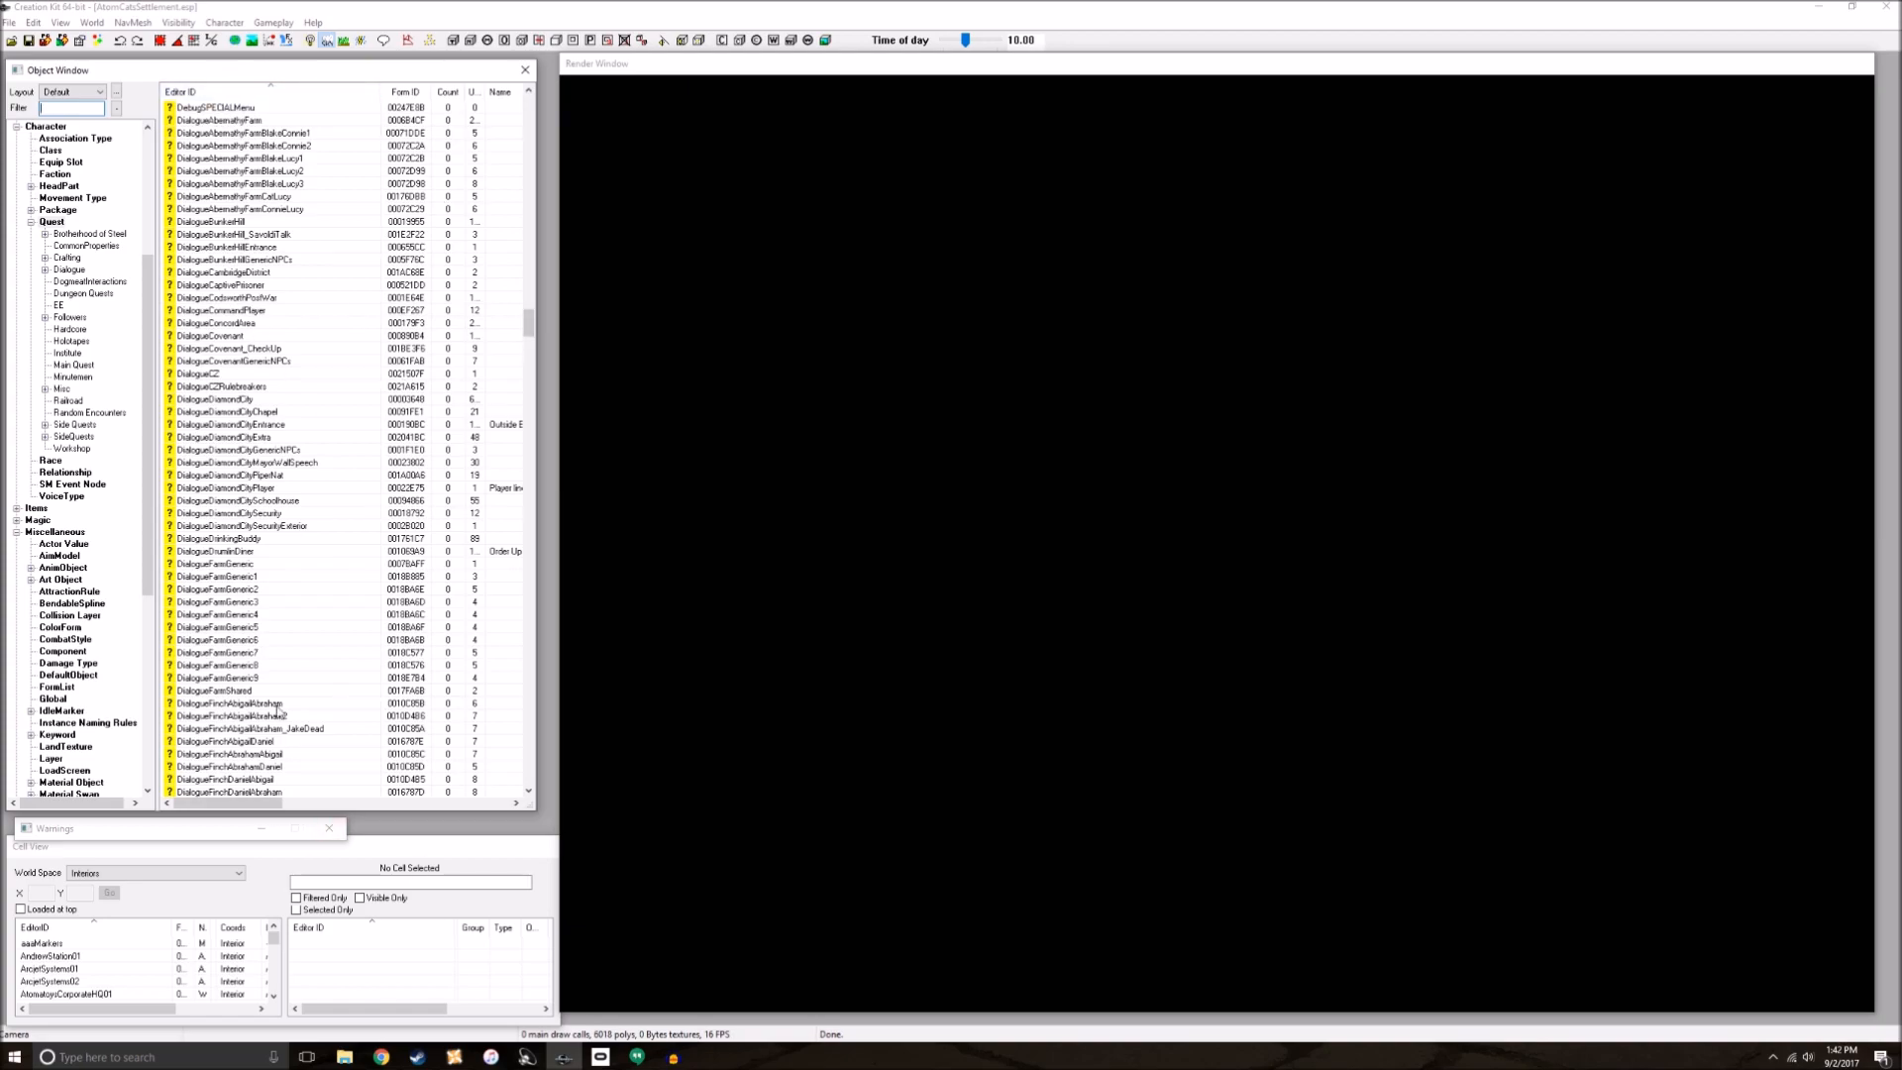
pyautogui.scroll(9, 289, 778)
pyautogui.scroll(7, 85, 369)
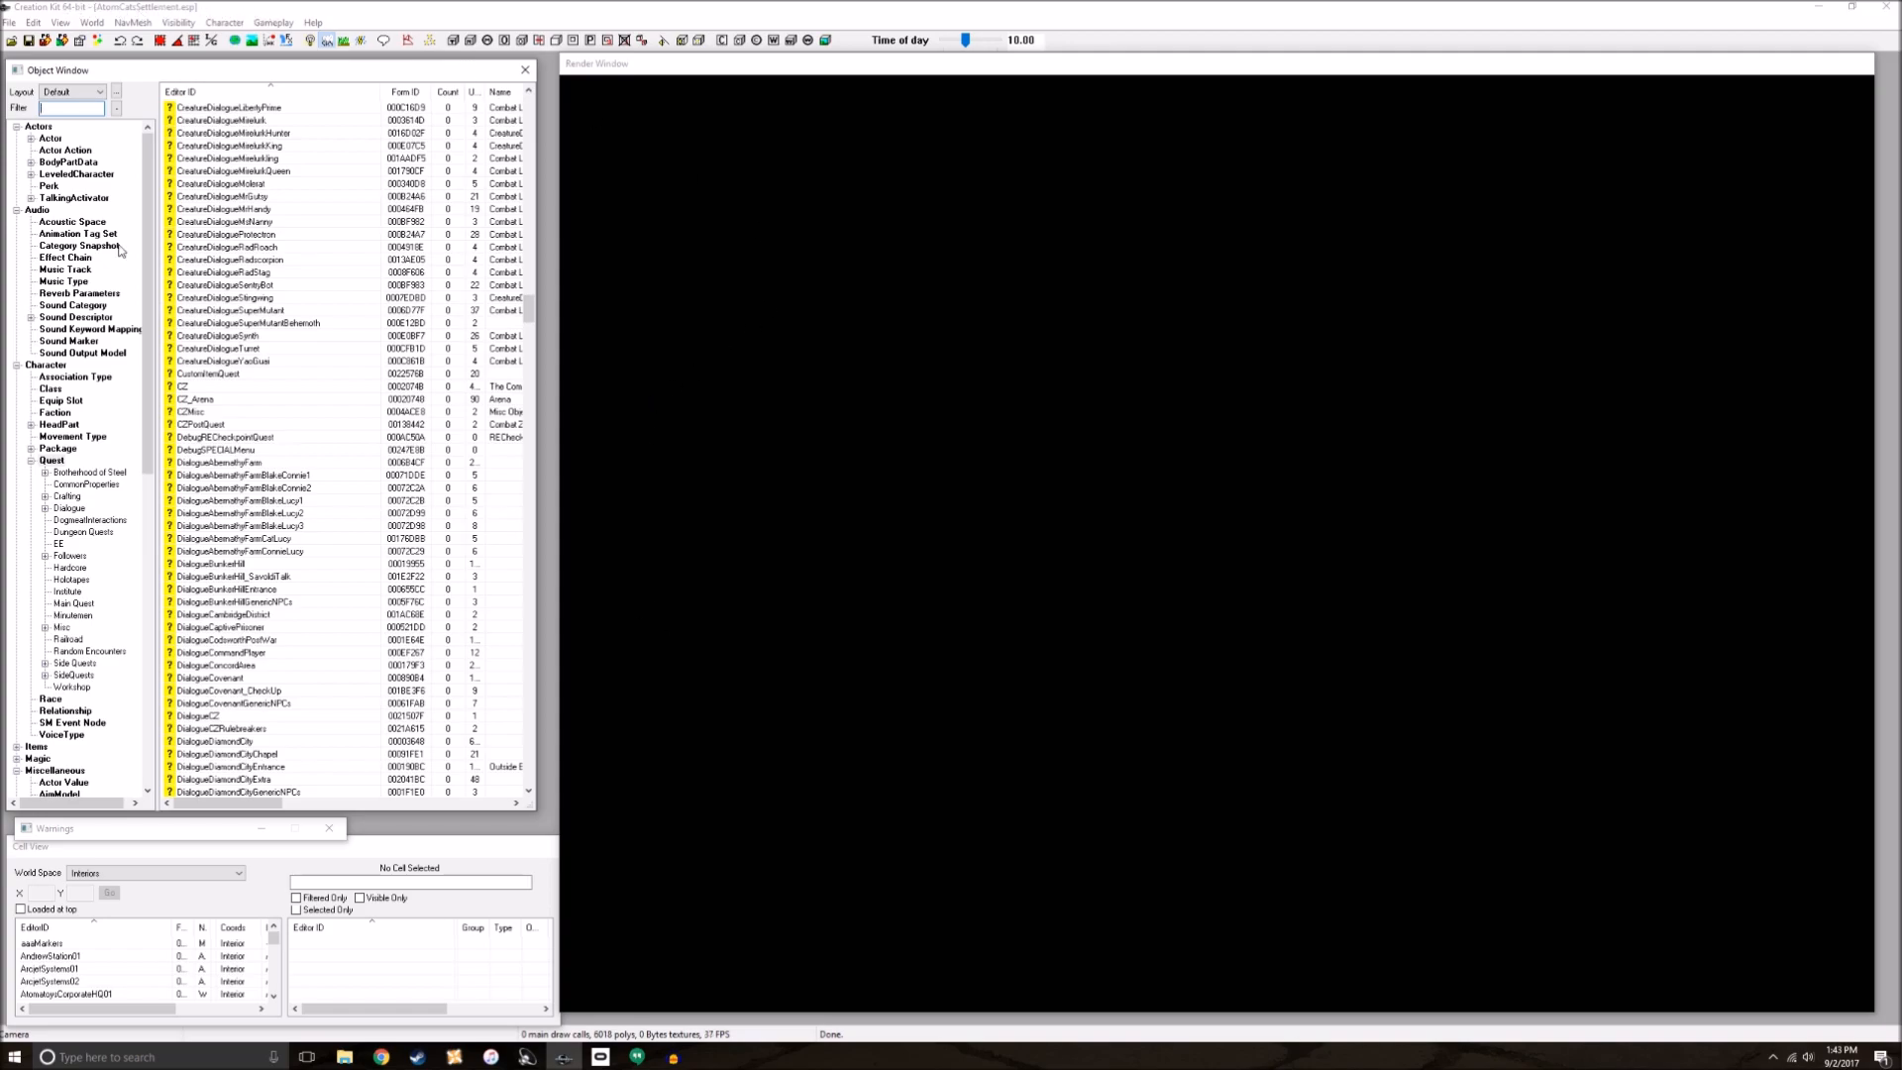
pyautogui.moveTo(154, 289); pyautogui.dragTo(154, 354)
pyautogui.scroll(4, 153, 354)
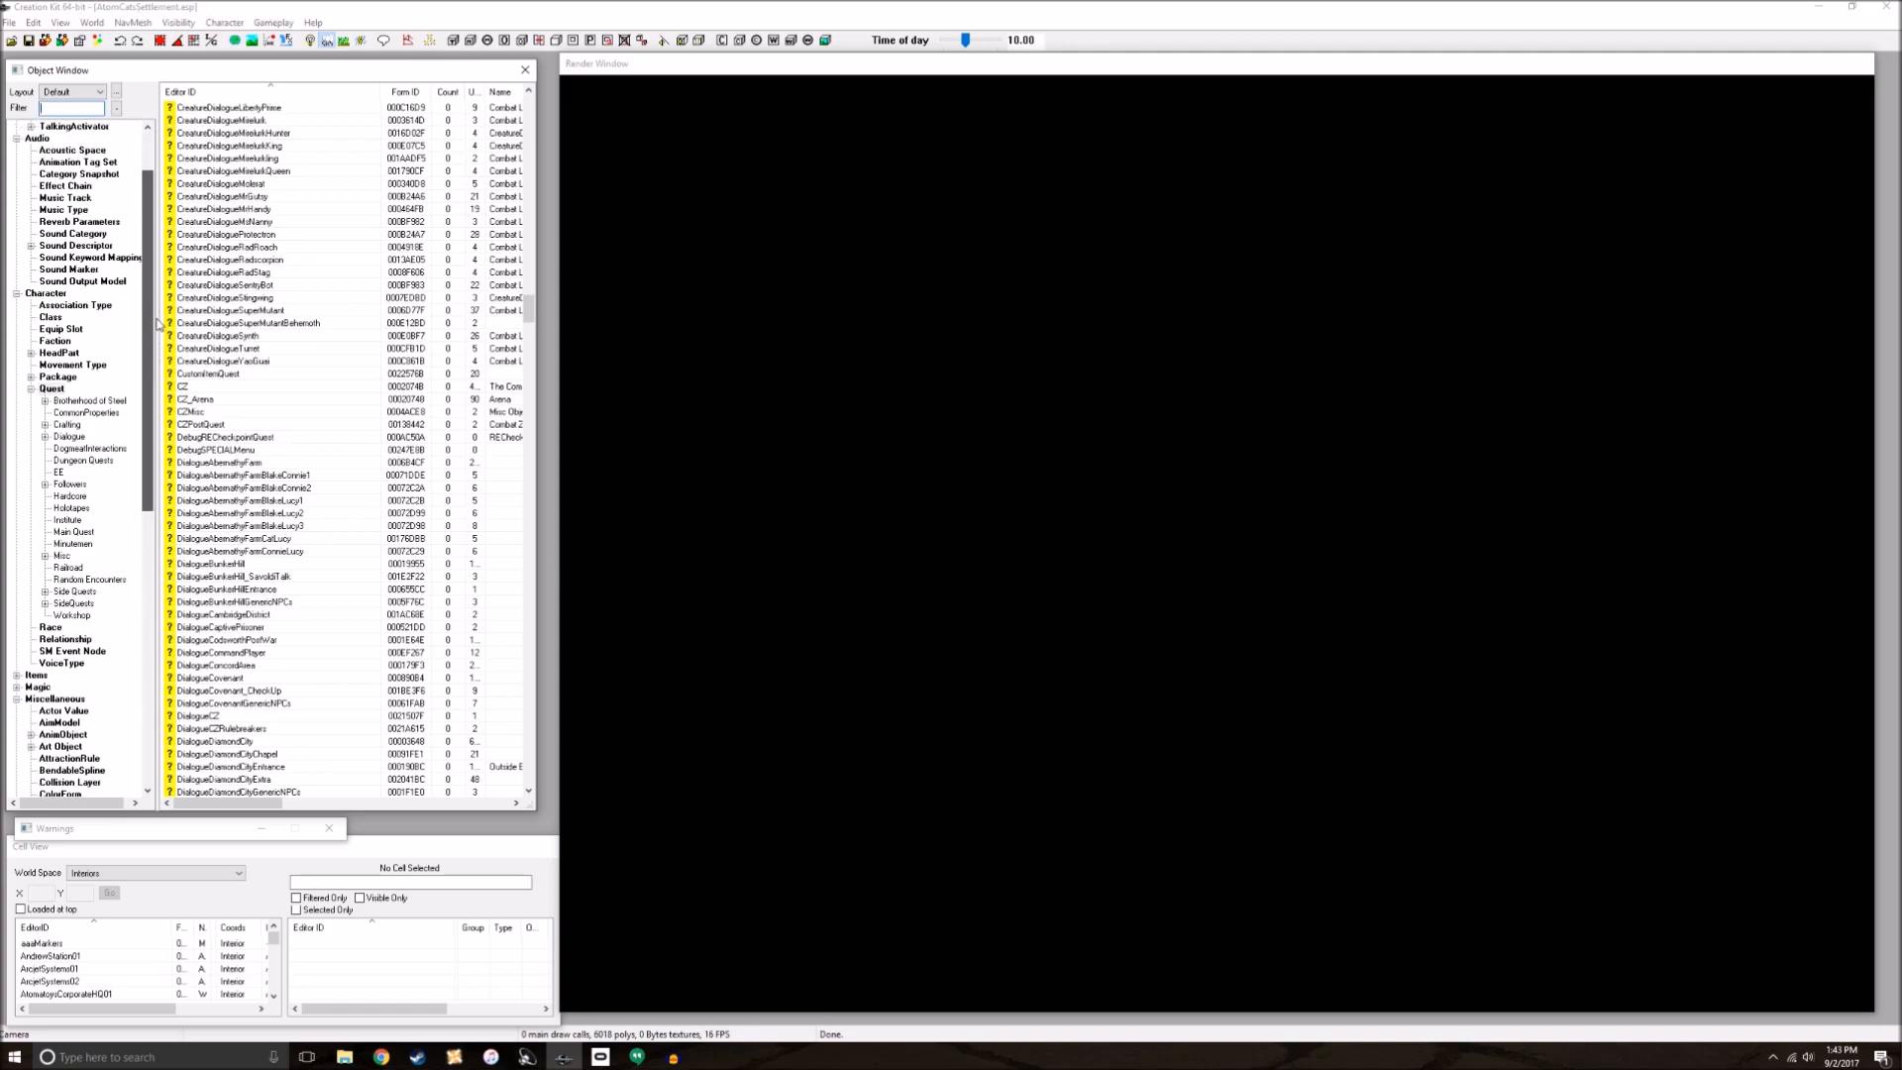
pyautogui.click(51, 461)
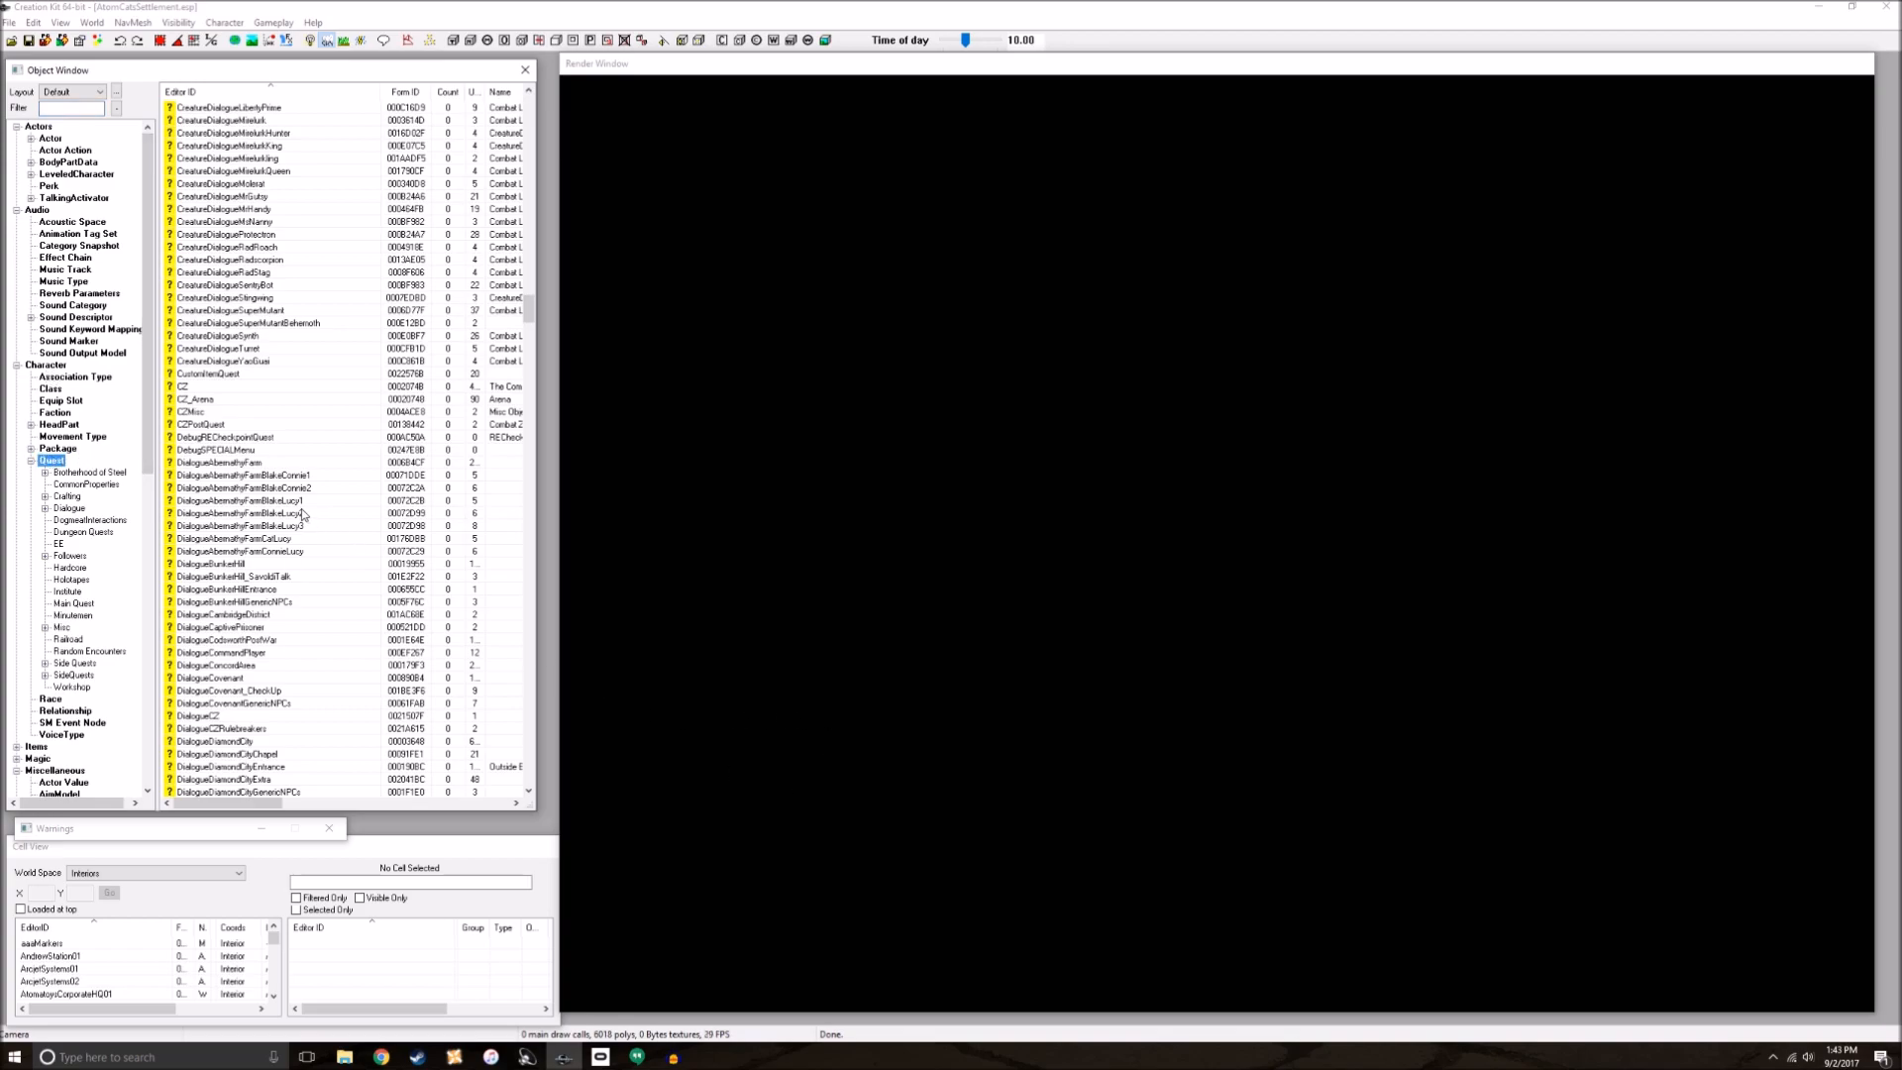
pyautogui.moveTo(528, 309); pyautogui.dragTo(528, 753)
pyautogui.click(97, 110)
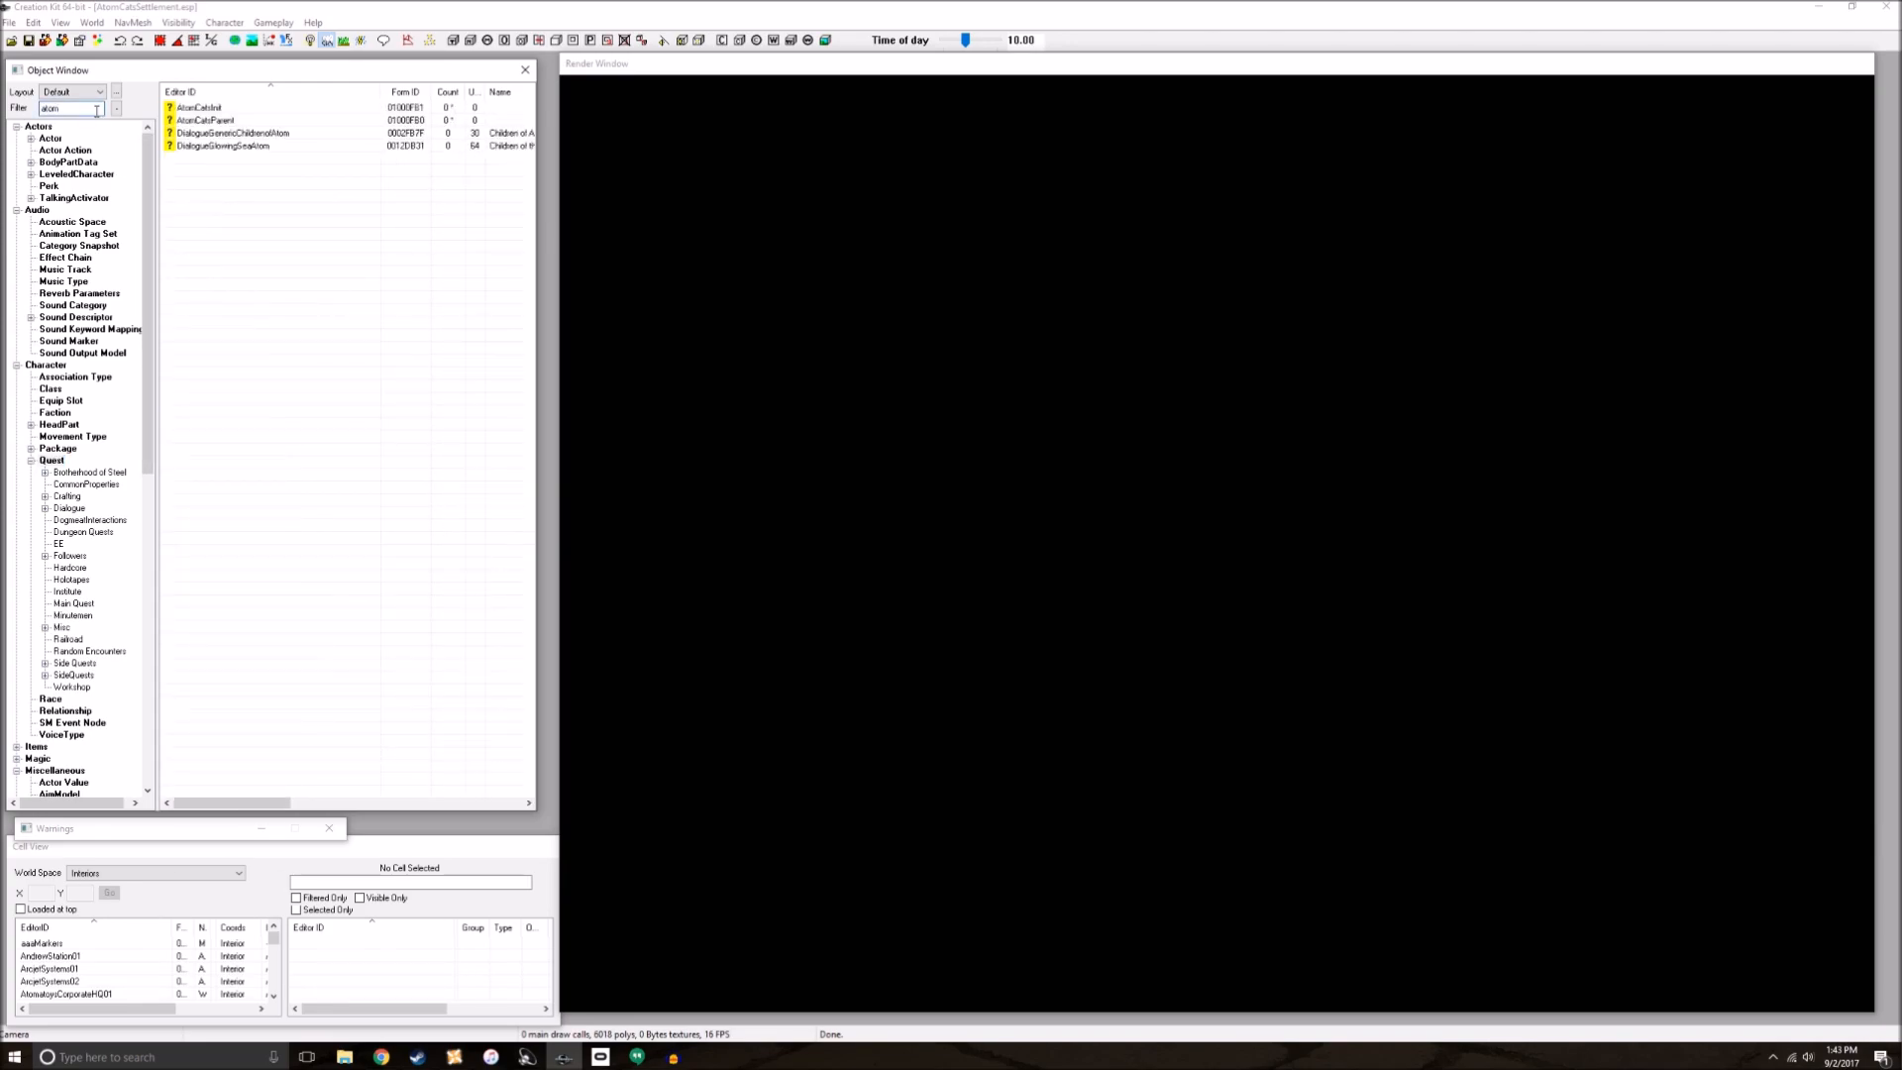
# Step: Open the AtomCatsInit quest, check its ID and priority, and close it without changes
pyautogui.click(362, 109)
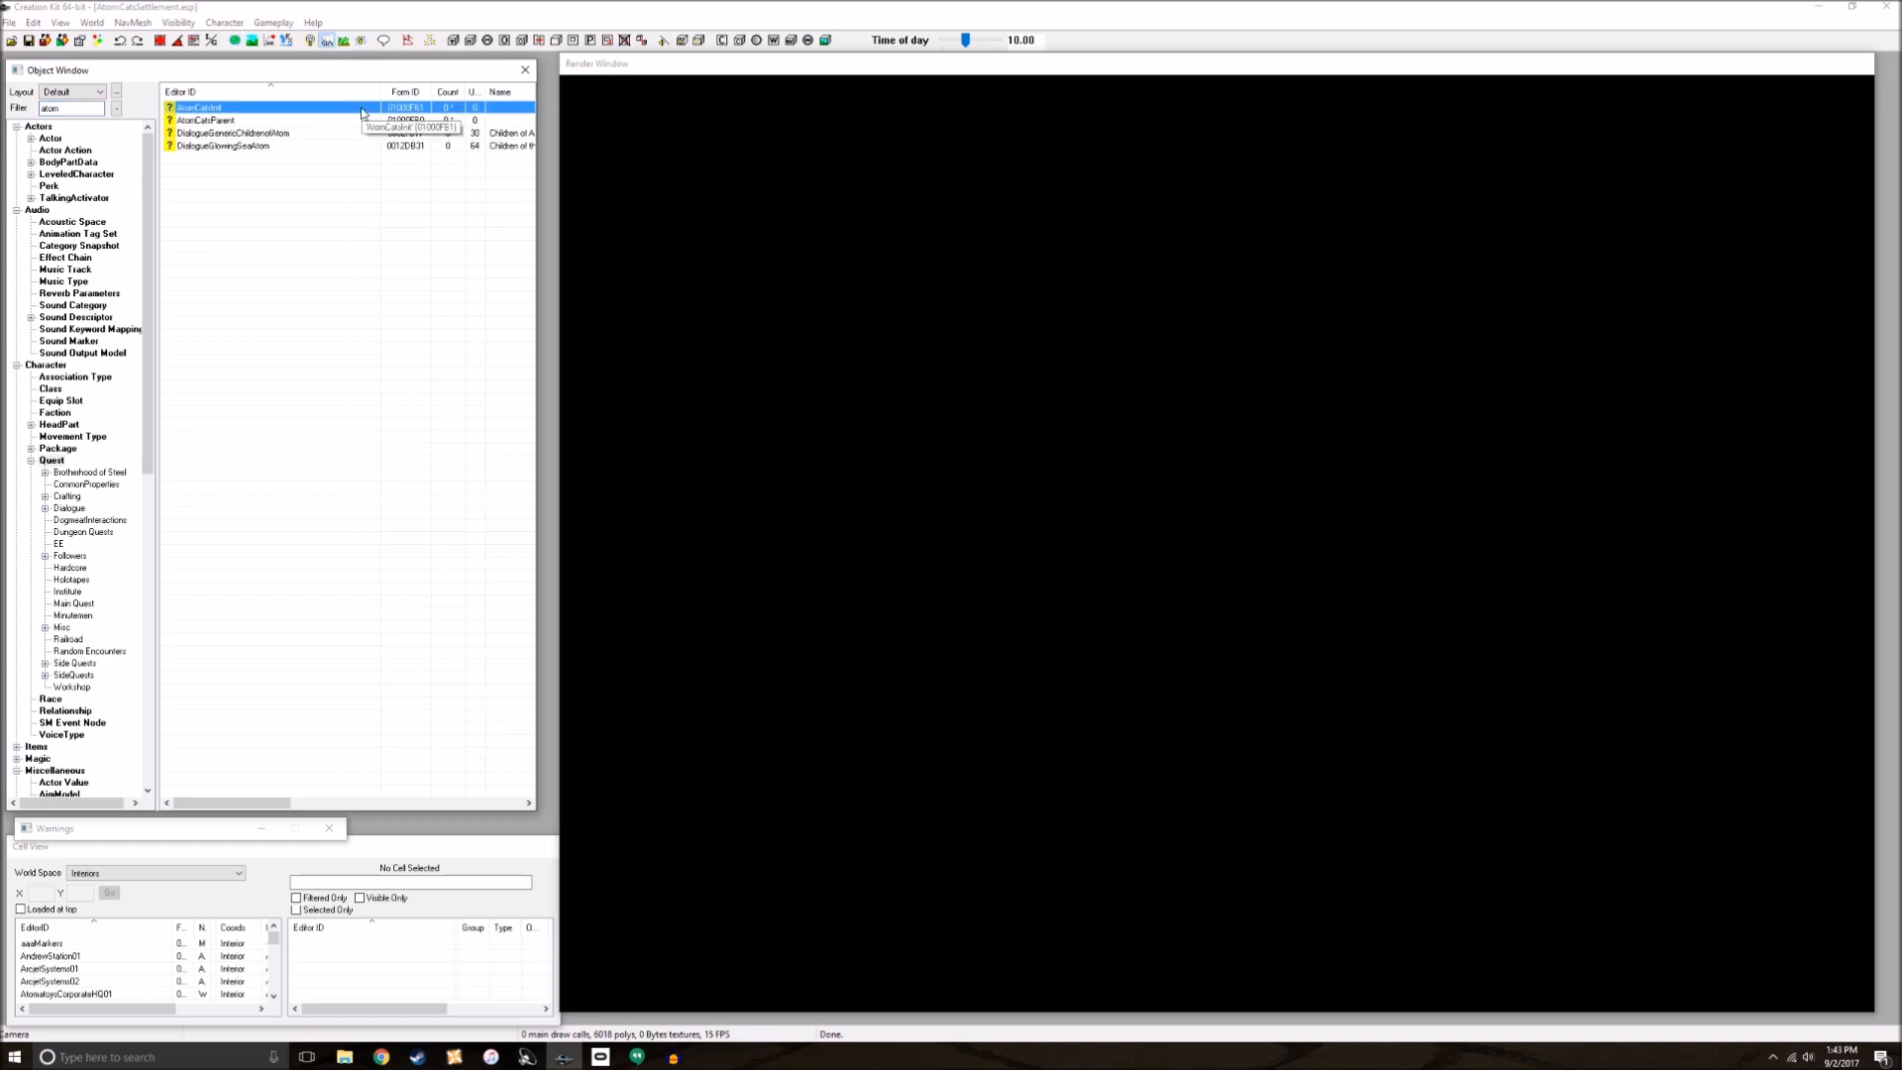
pyautogui.doubleClick(266, 109)
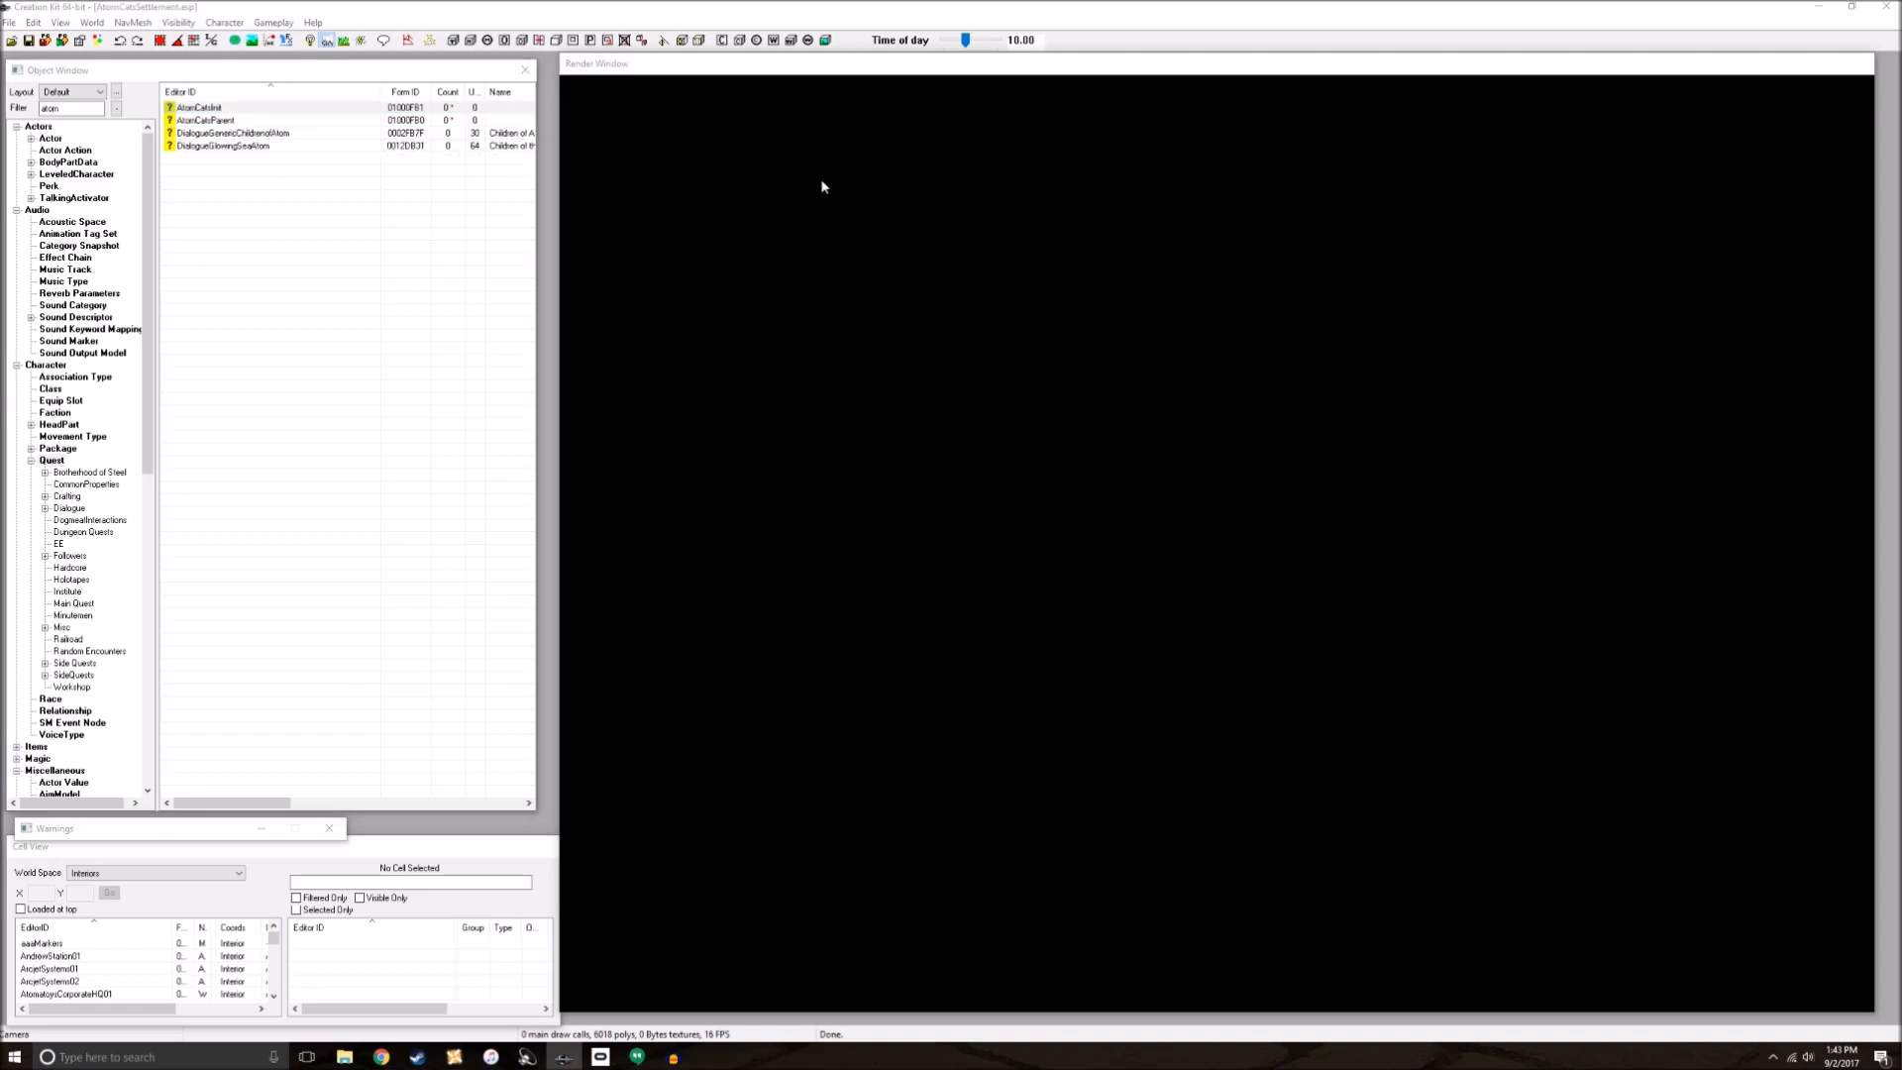
pyautogui.click(483, 157)
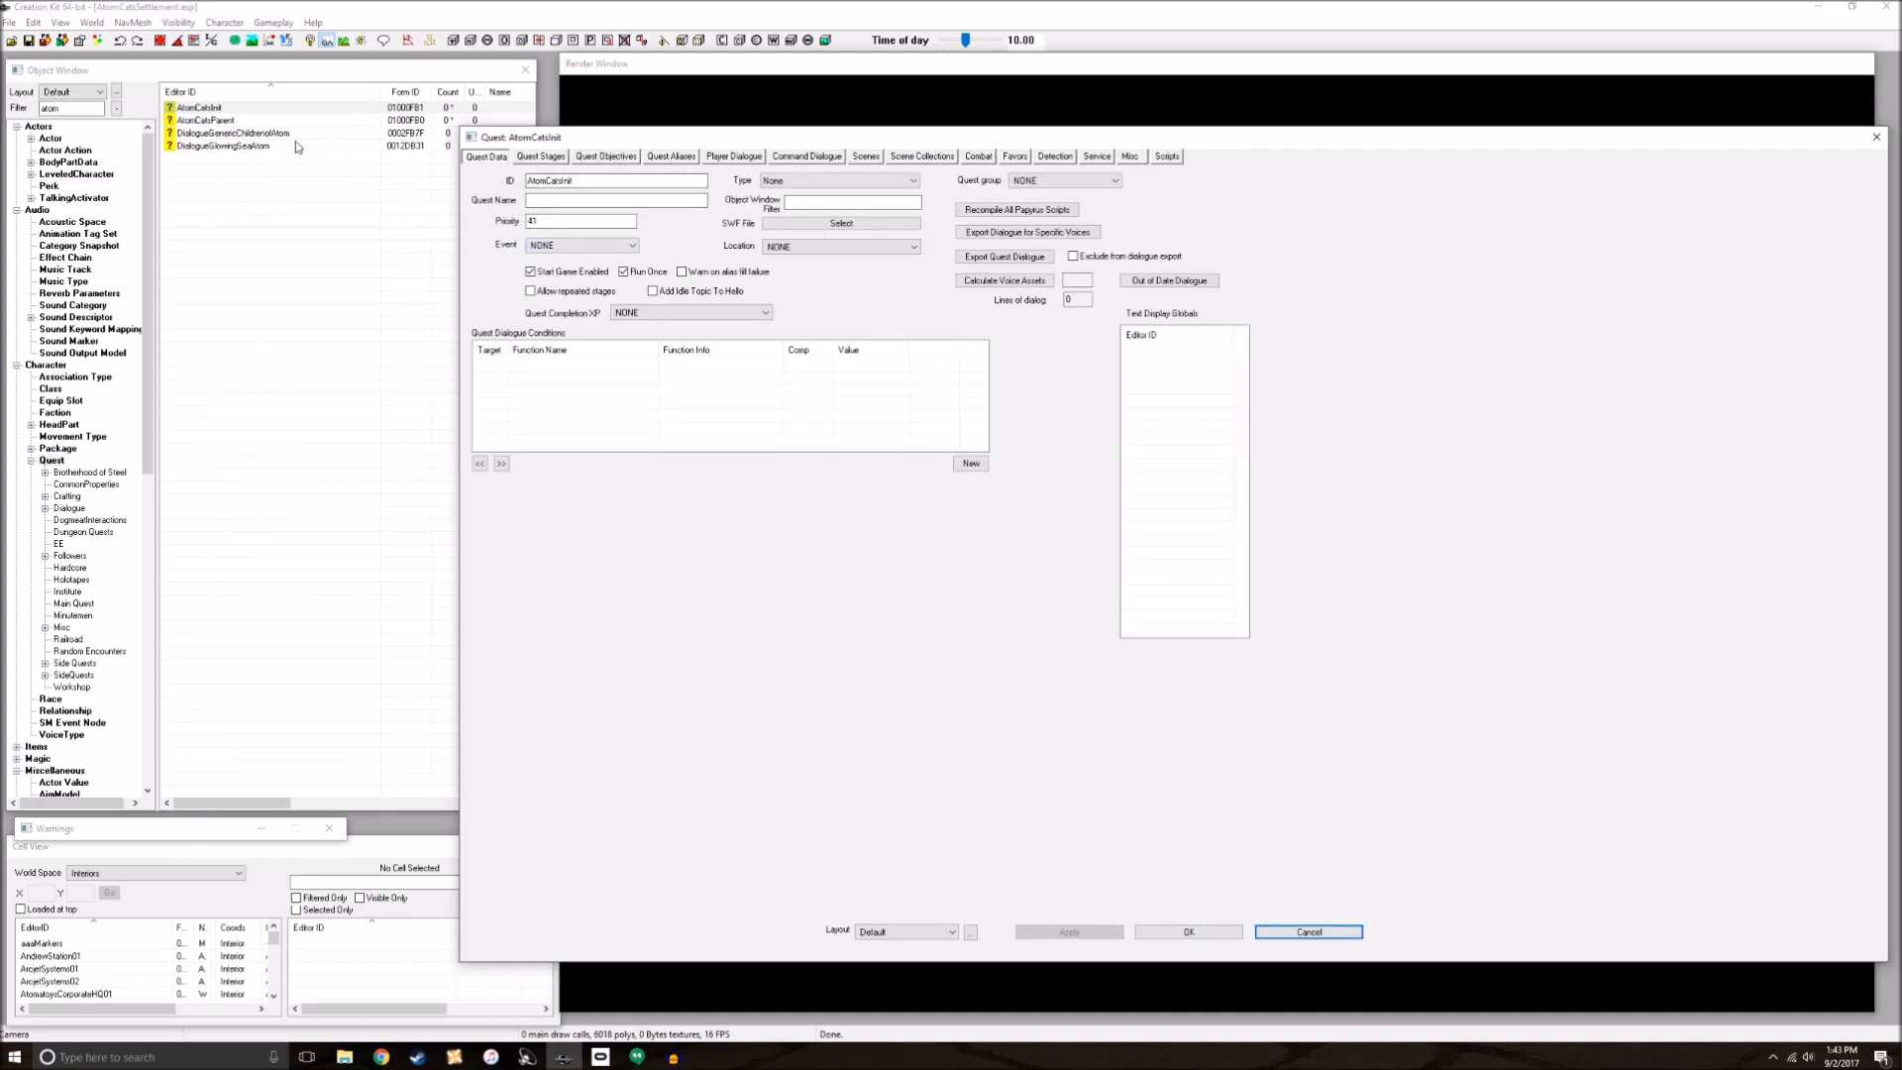
pyautogui.rightClick(234, 236)
pyautogui.click(724, 139)
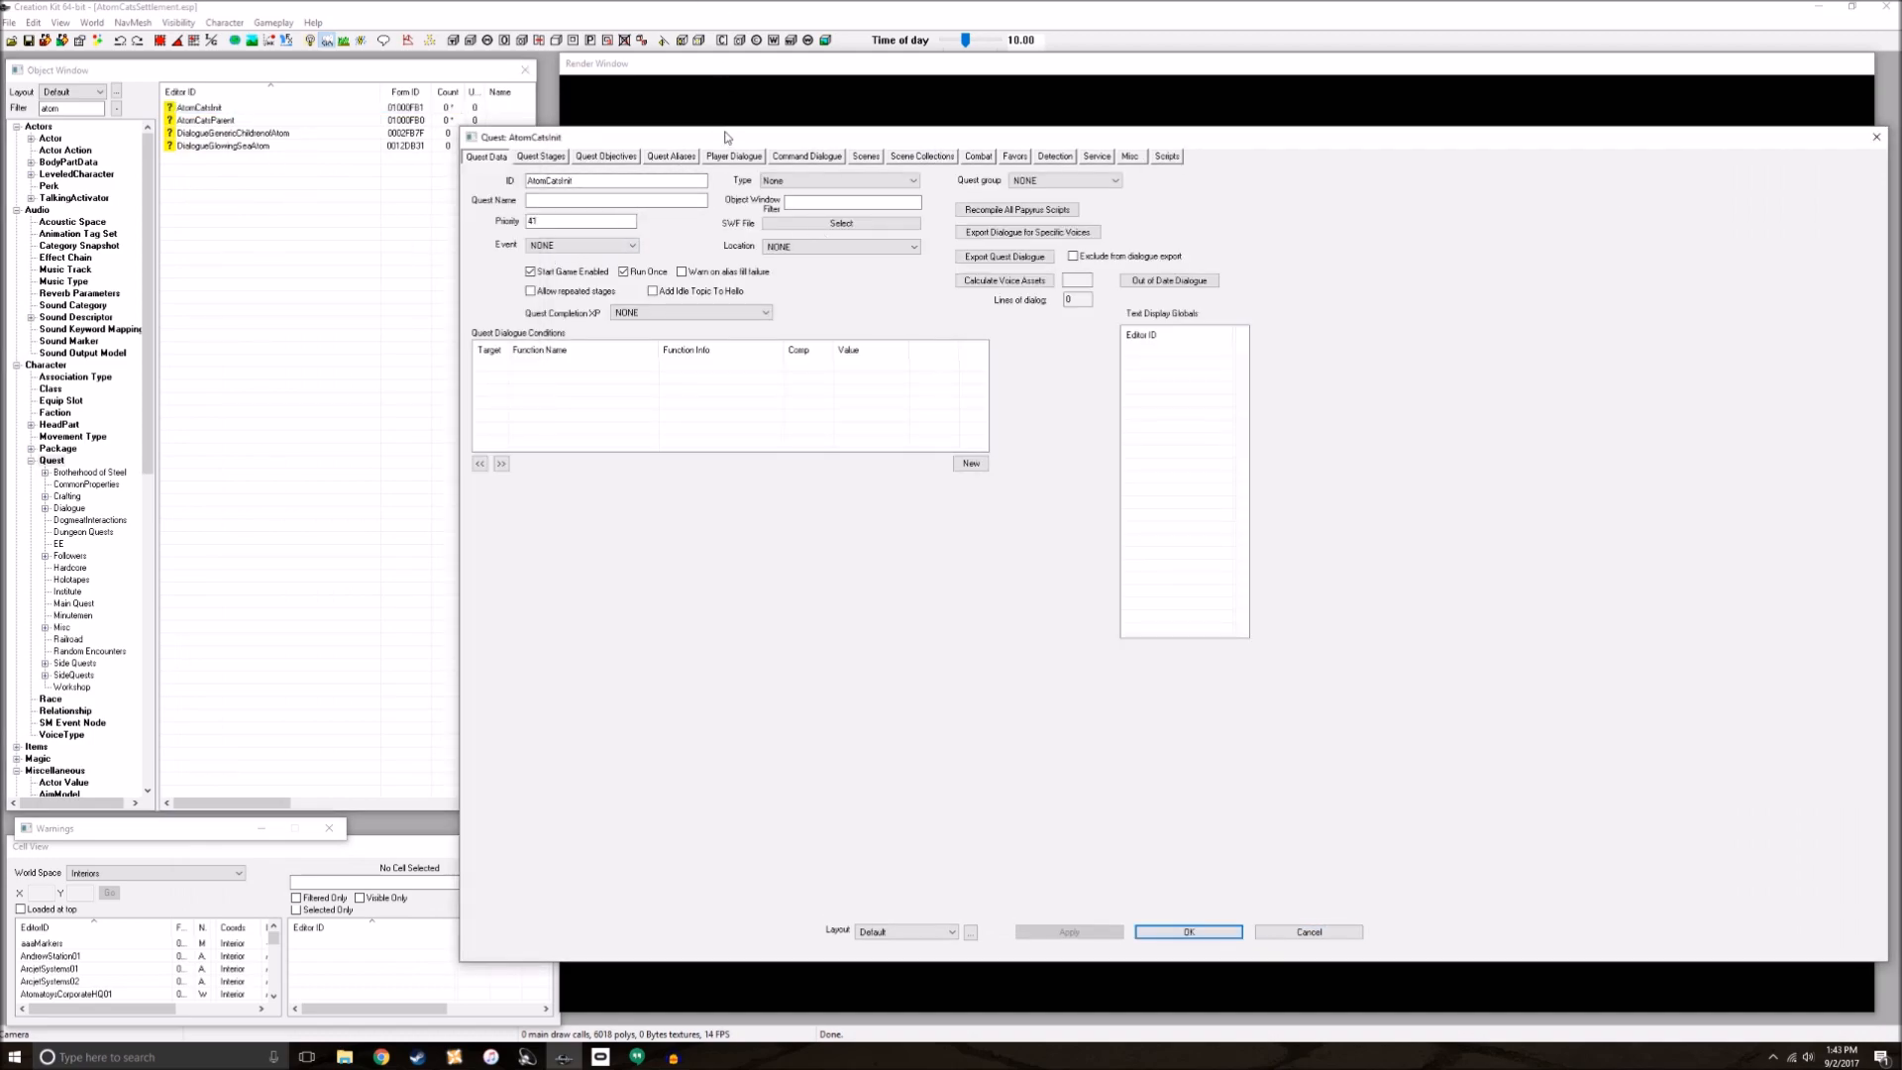
pyautogui.doubleClick(555, 181)
pyautogui.click(575, 183)
pyautogui.moveTo(550, 223); pyautogui.dragTo(472, 225)
pyautogui.click(1320, 932)
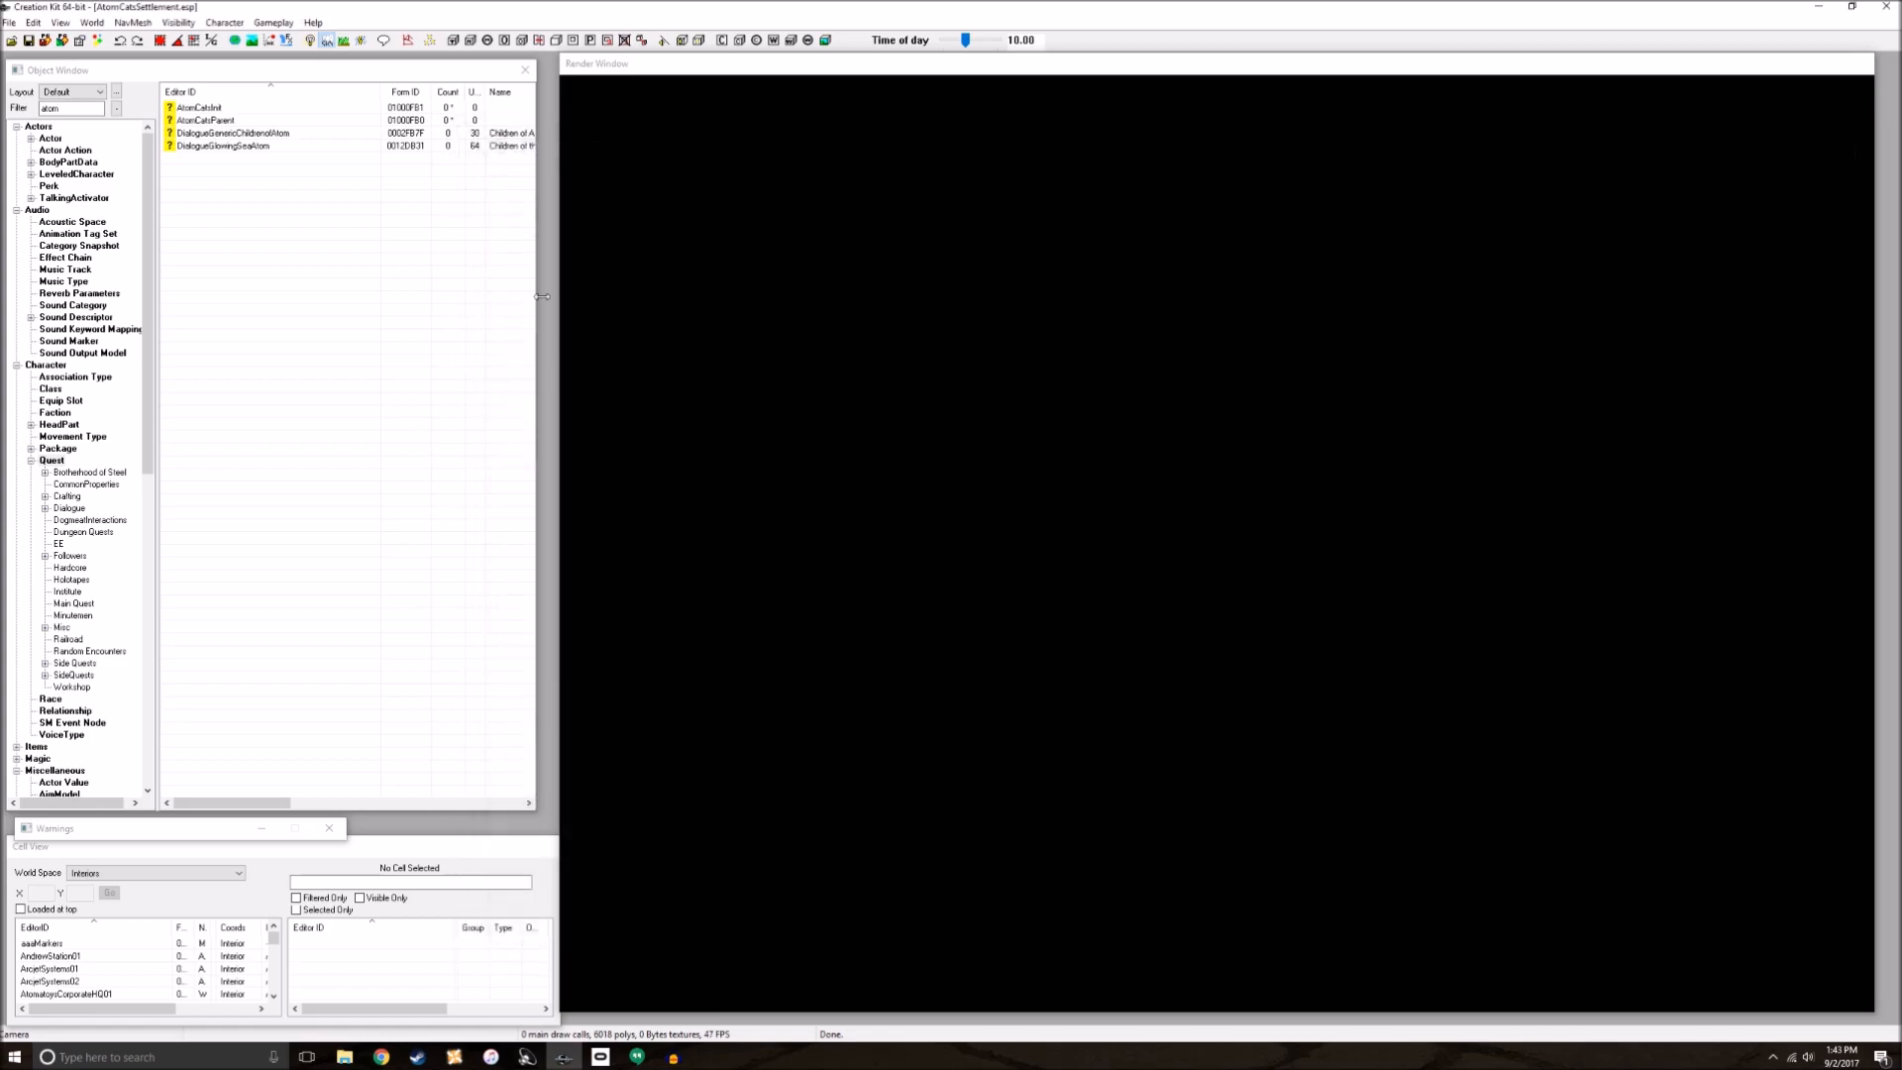
# Step: Open the AtomCatsParent quest and check its ID and priority
pyautogui.doubleClick(302, 120)
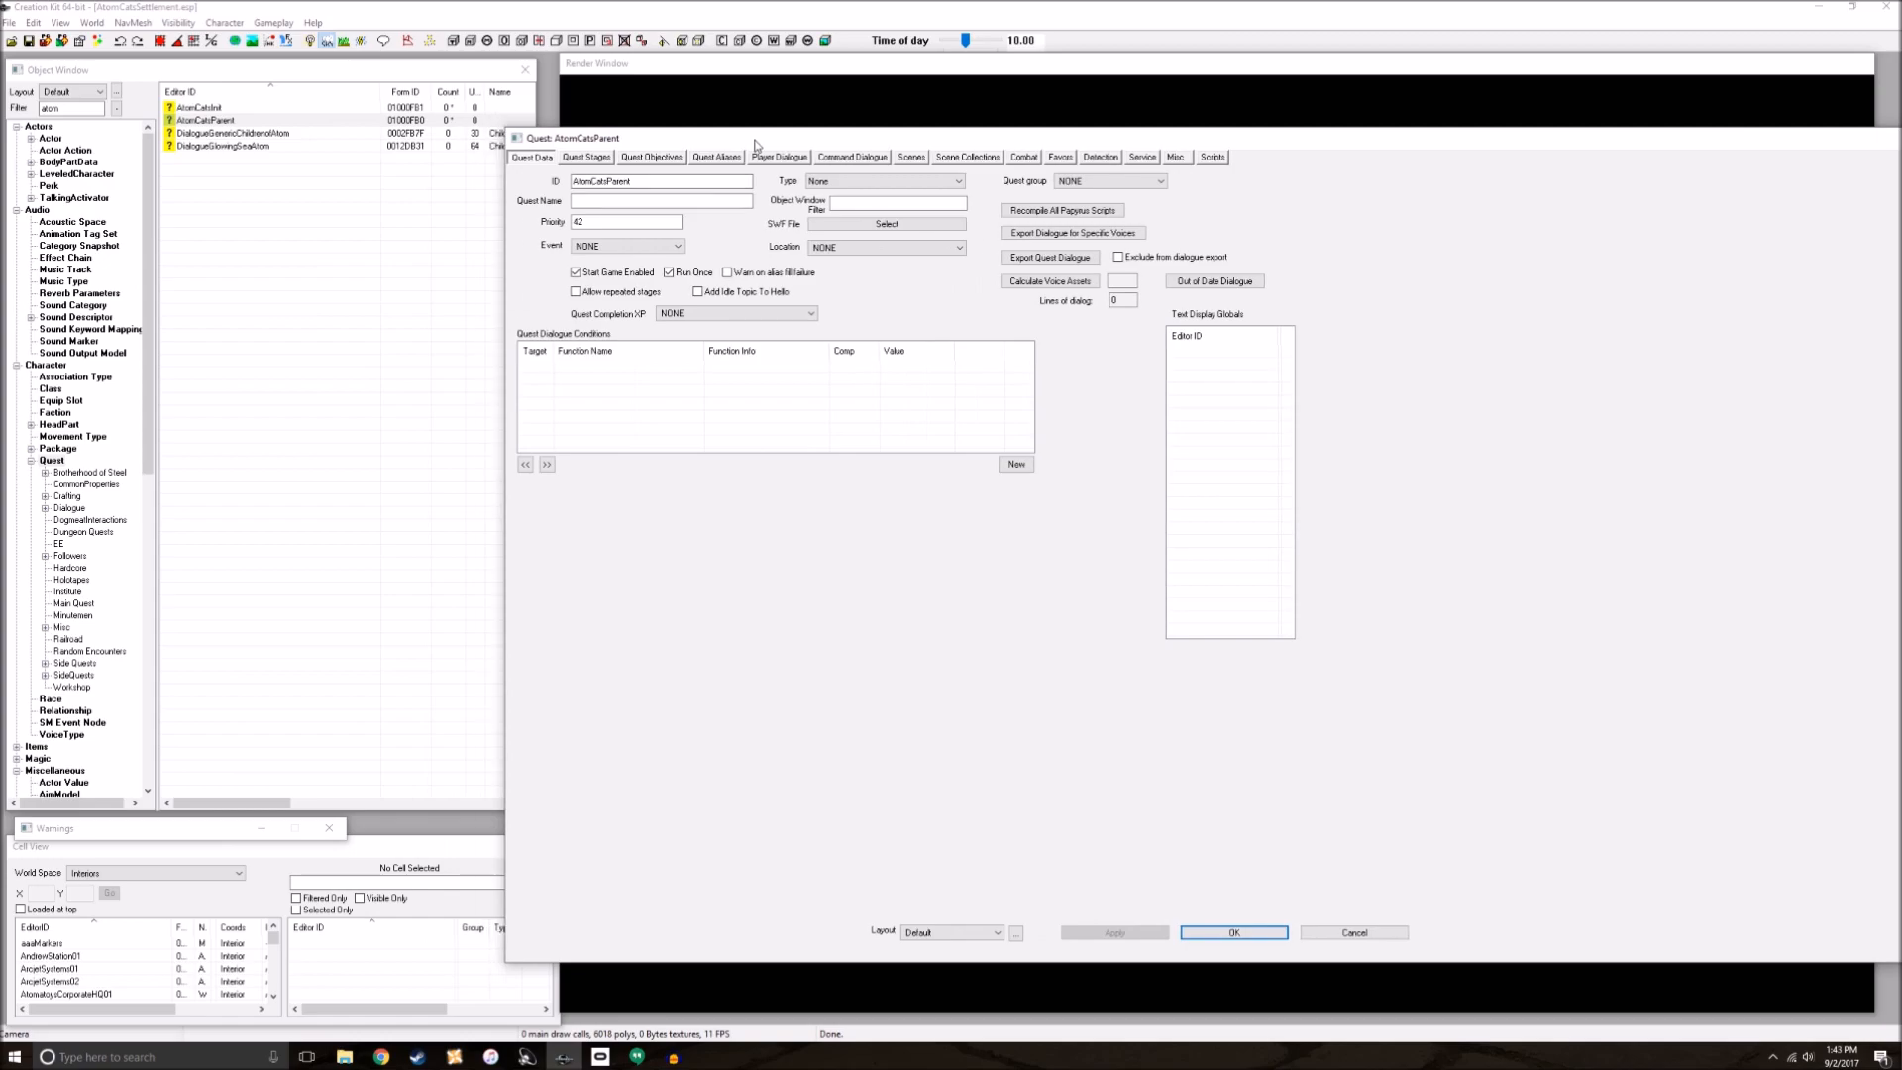
pyautogui.moveTo(755, 146); pyautogui.dragTo(693, 178)
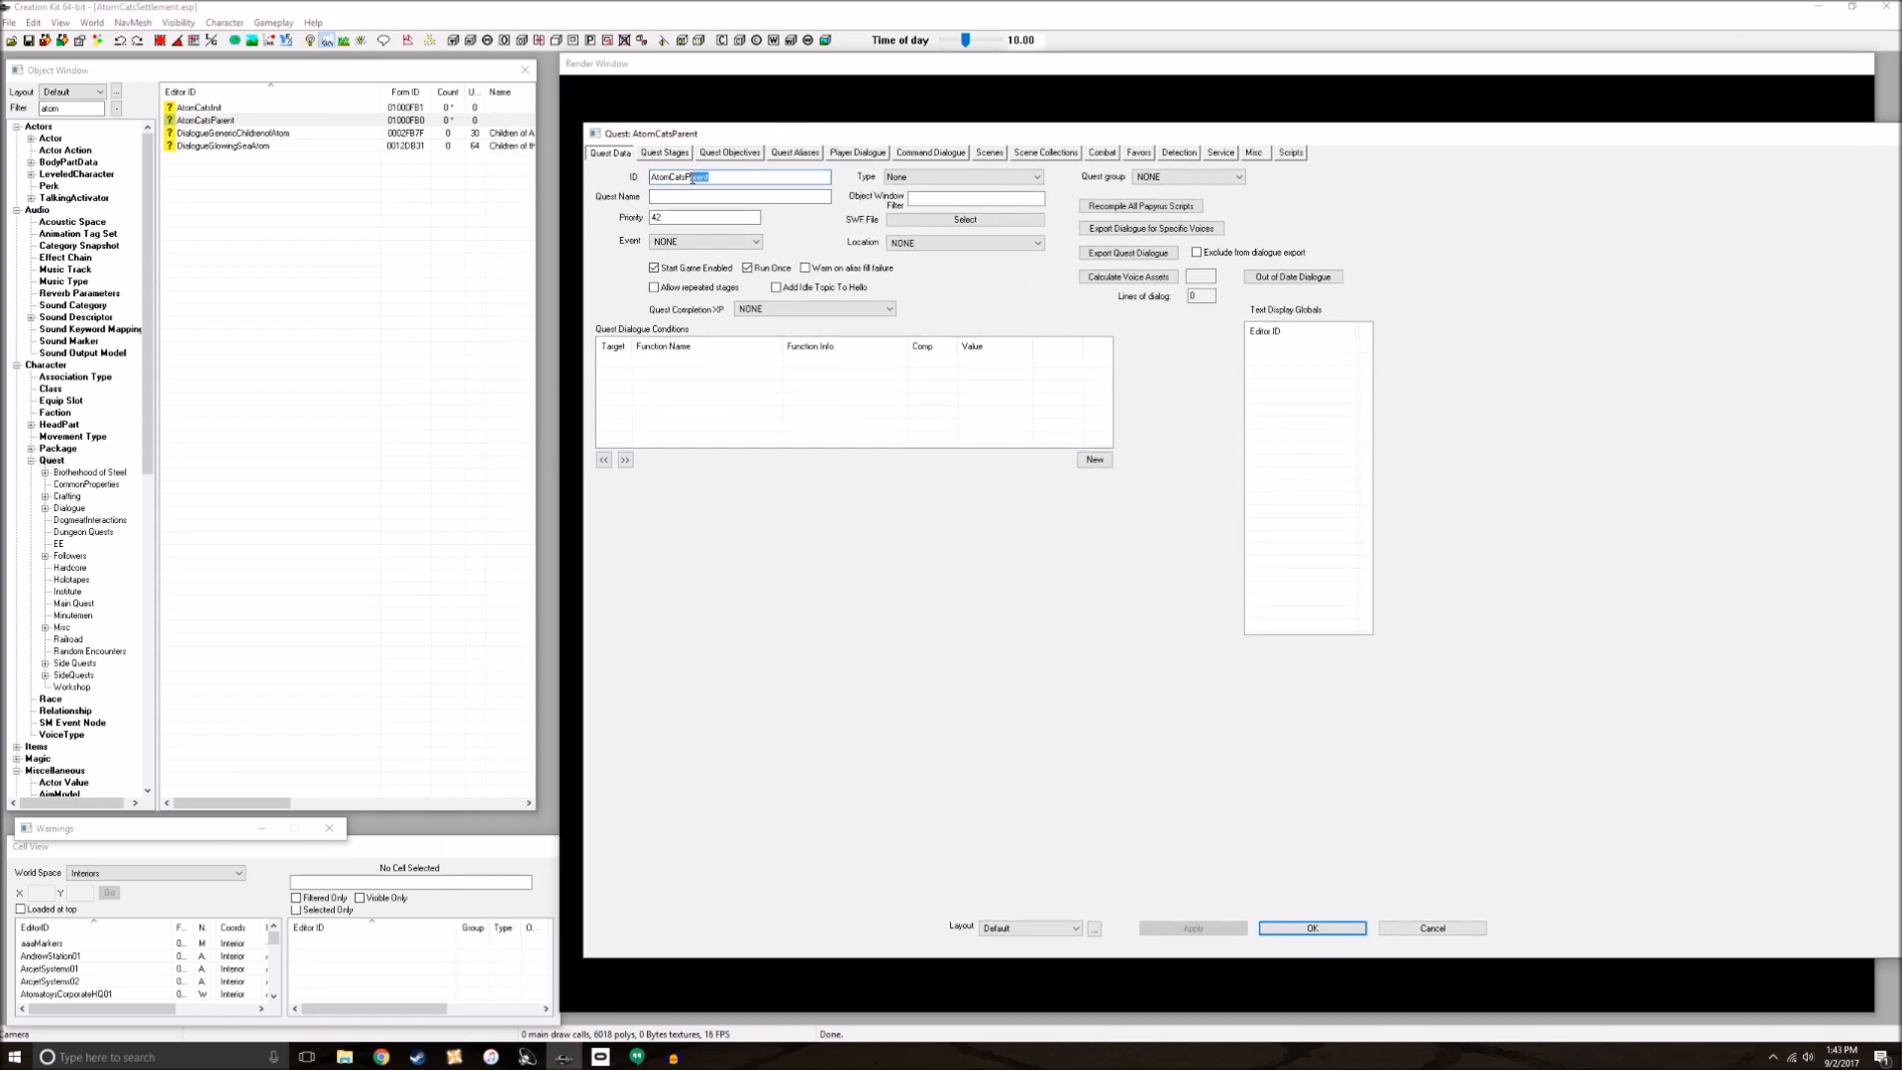
pyautogui.doubleClick(681, 218)
pyautogui.click(654, 216)
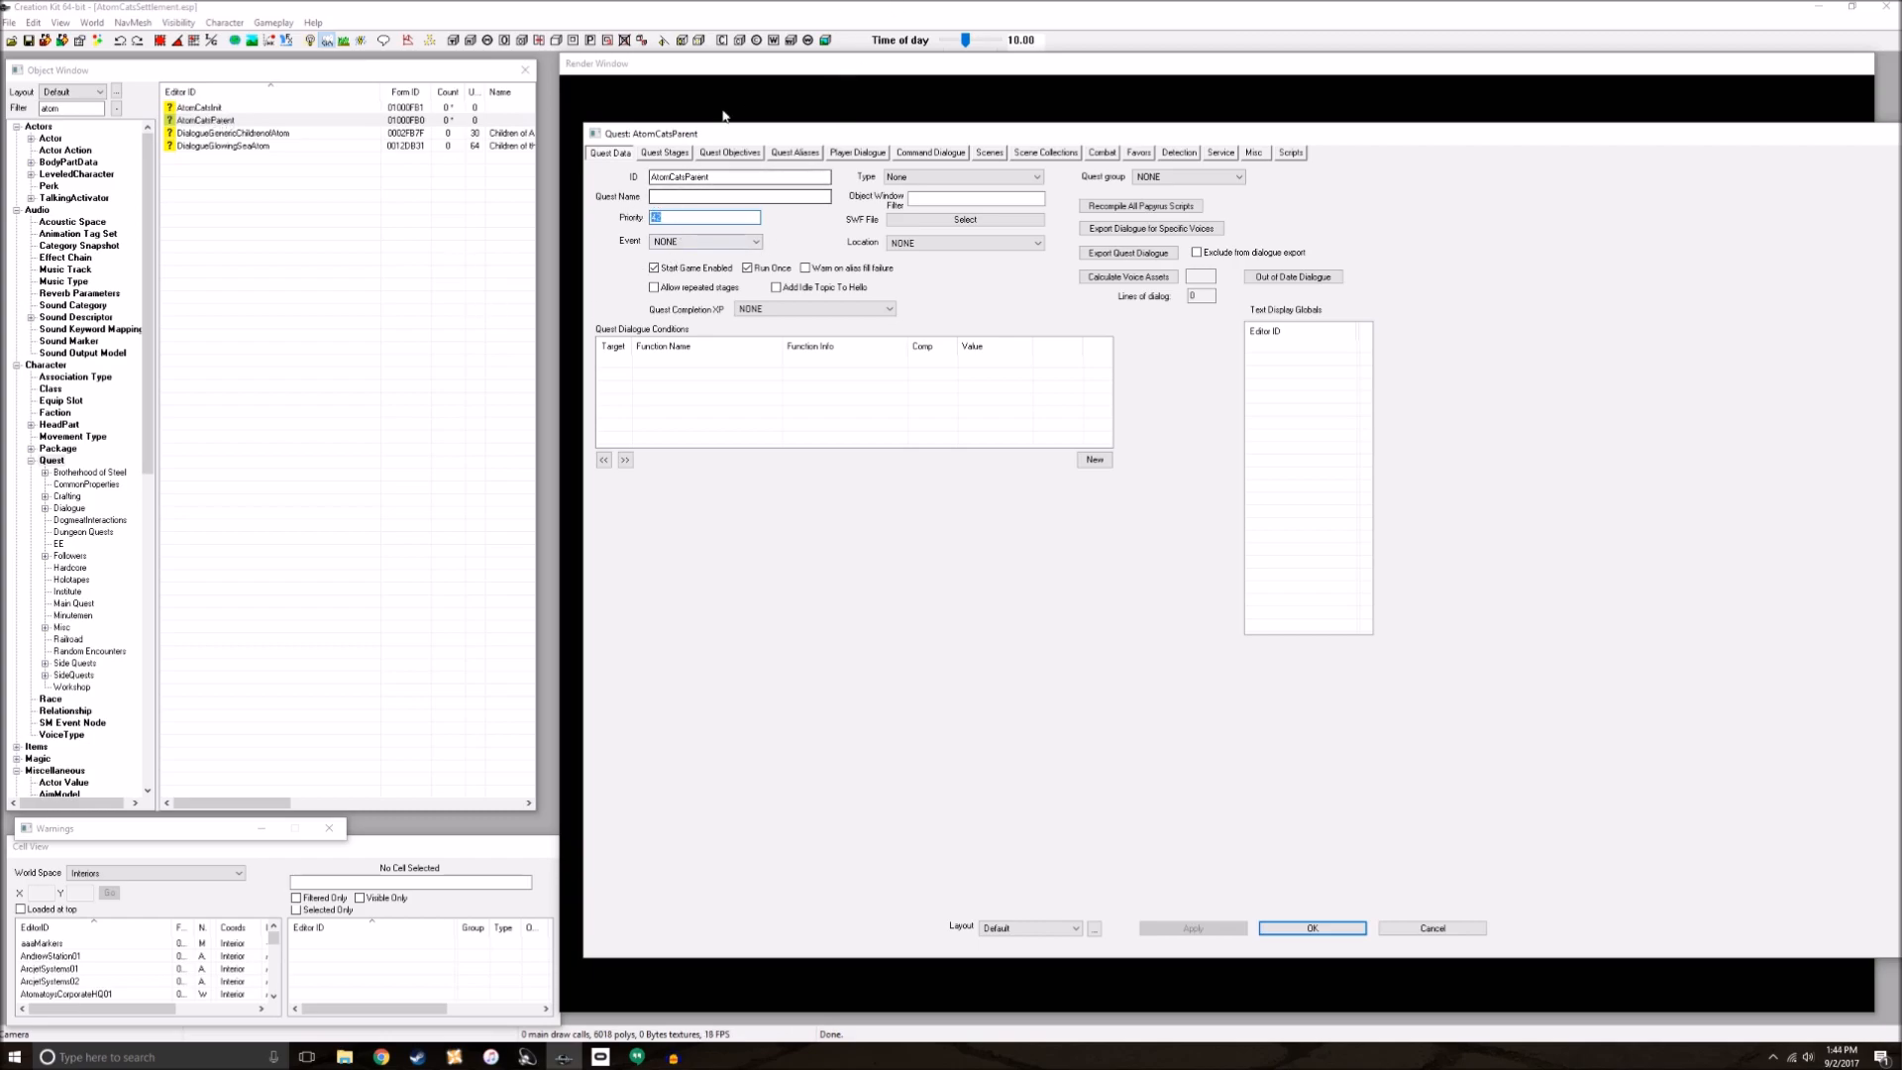
pyautogui.moveTo(755, 138); pyautogui.dragTo(522, 102)
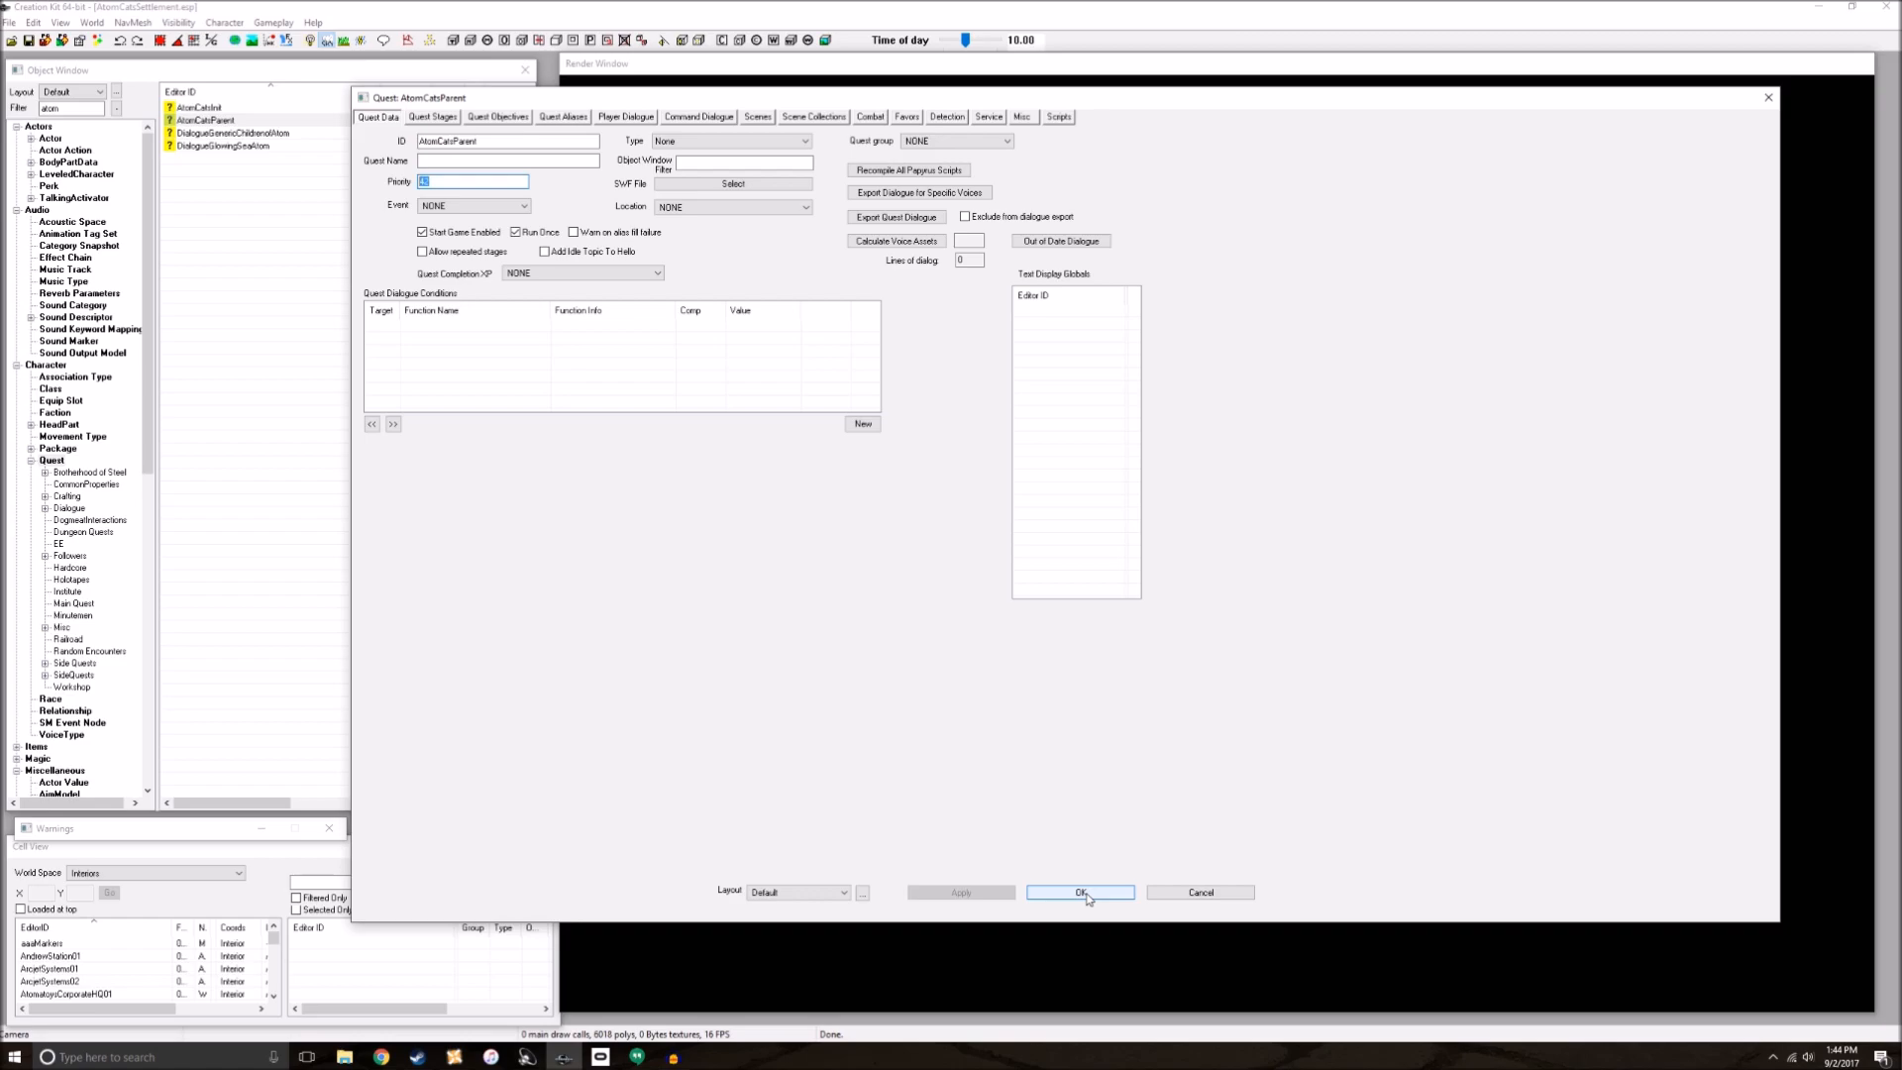
# Step: Start adding a script to the AtomCatsParent quest and filter the available scripts by "workshop"
pyautogui.click(1067, 117)
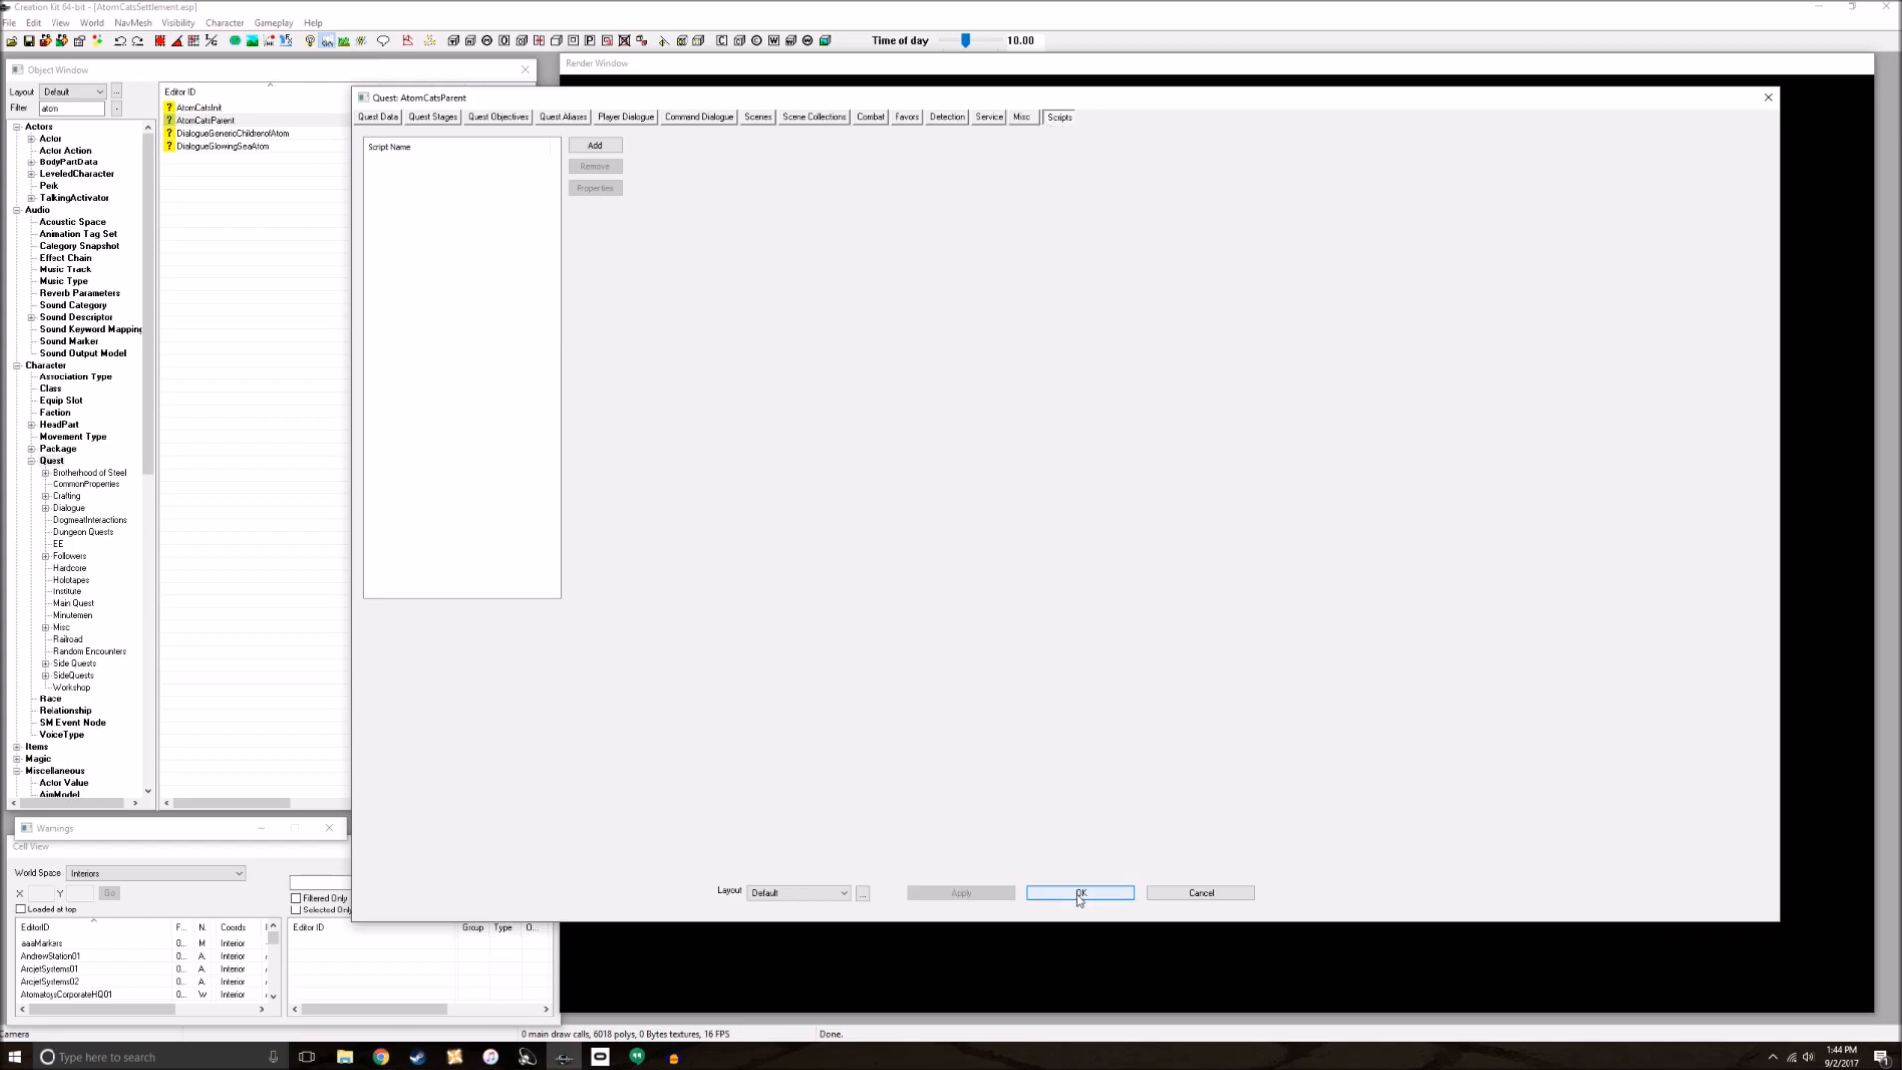
pyautogui.click(579, 145)
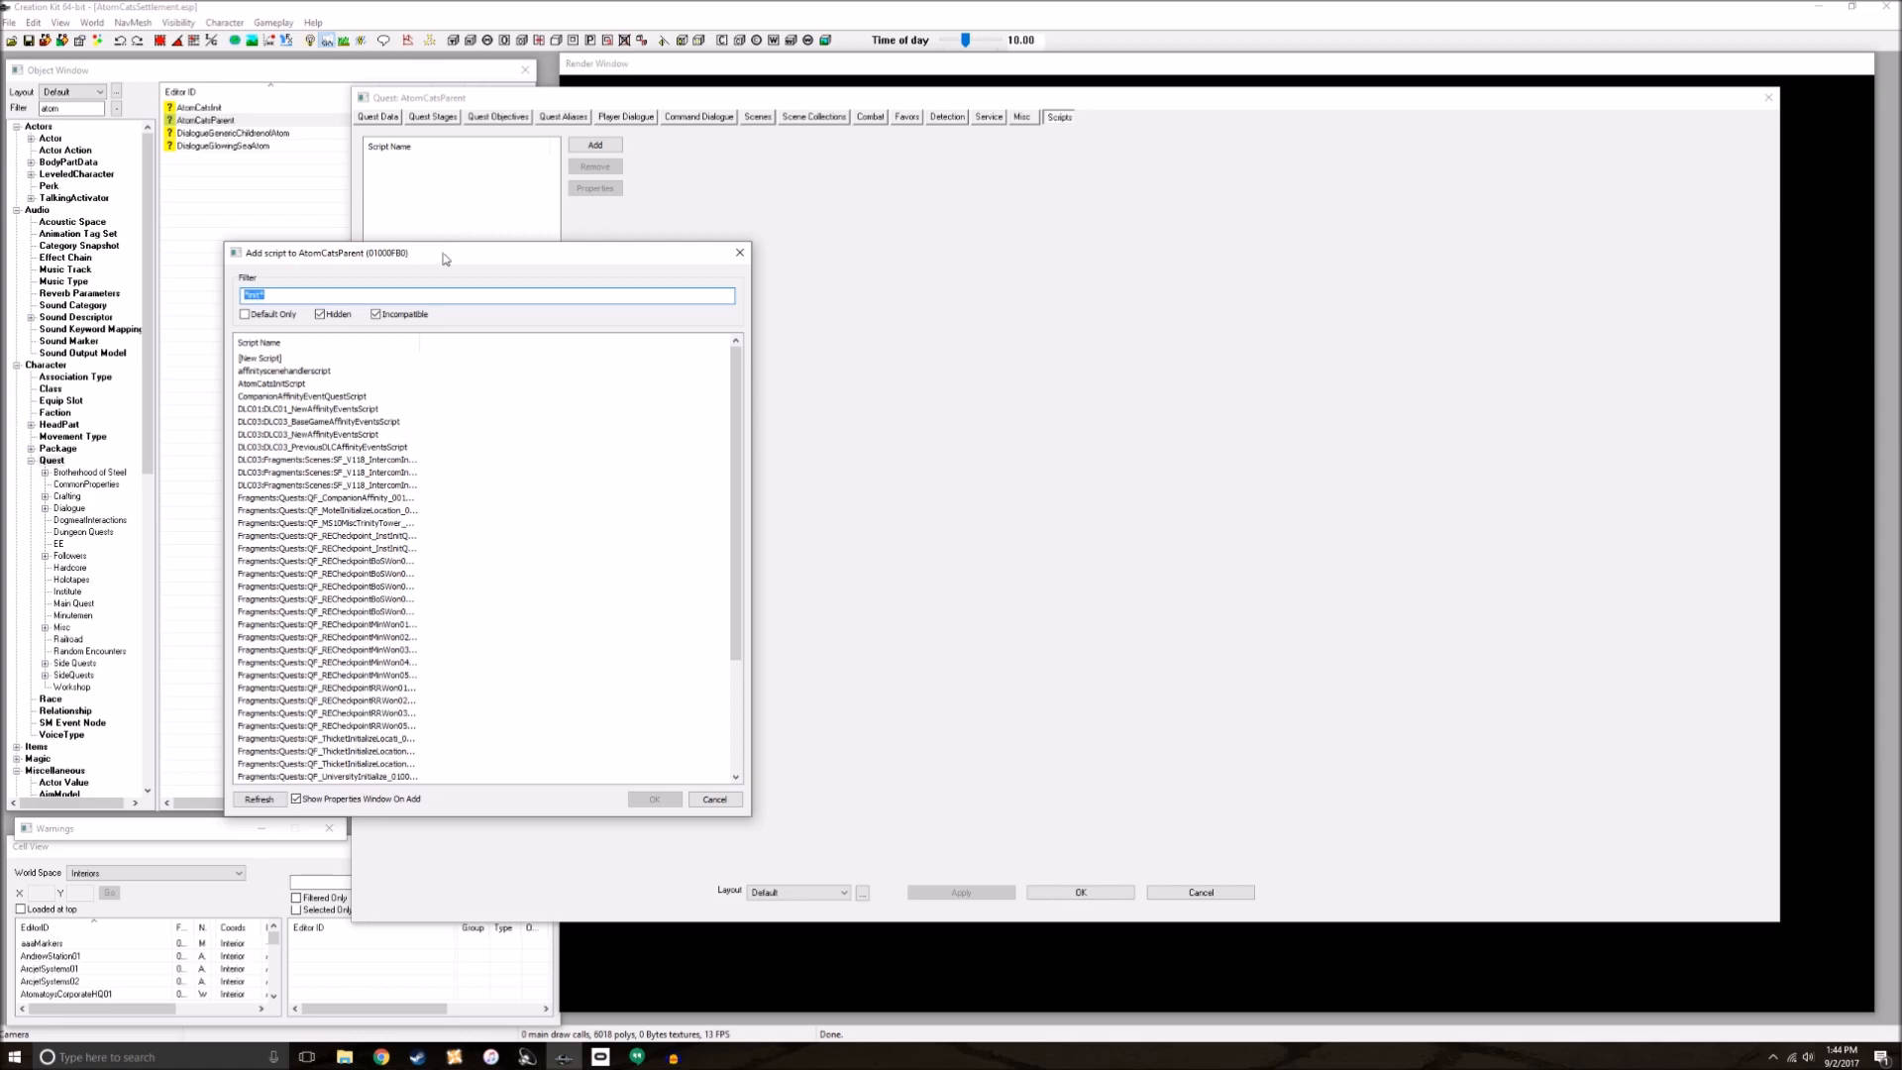
pyautogui.moveTo(445, 256); pyautogui.dragTo(905, 260)
pyautogui.write('at')
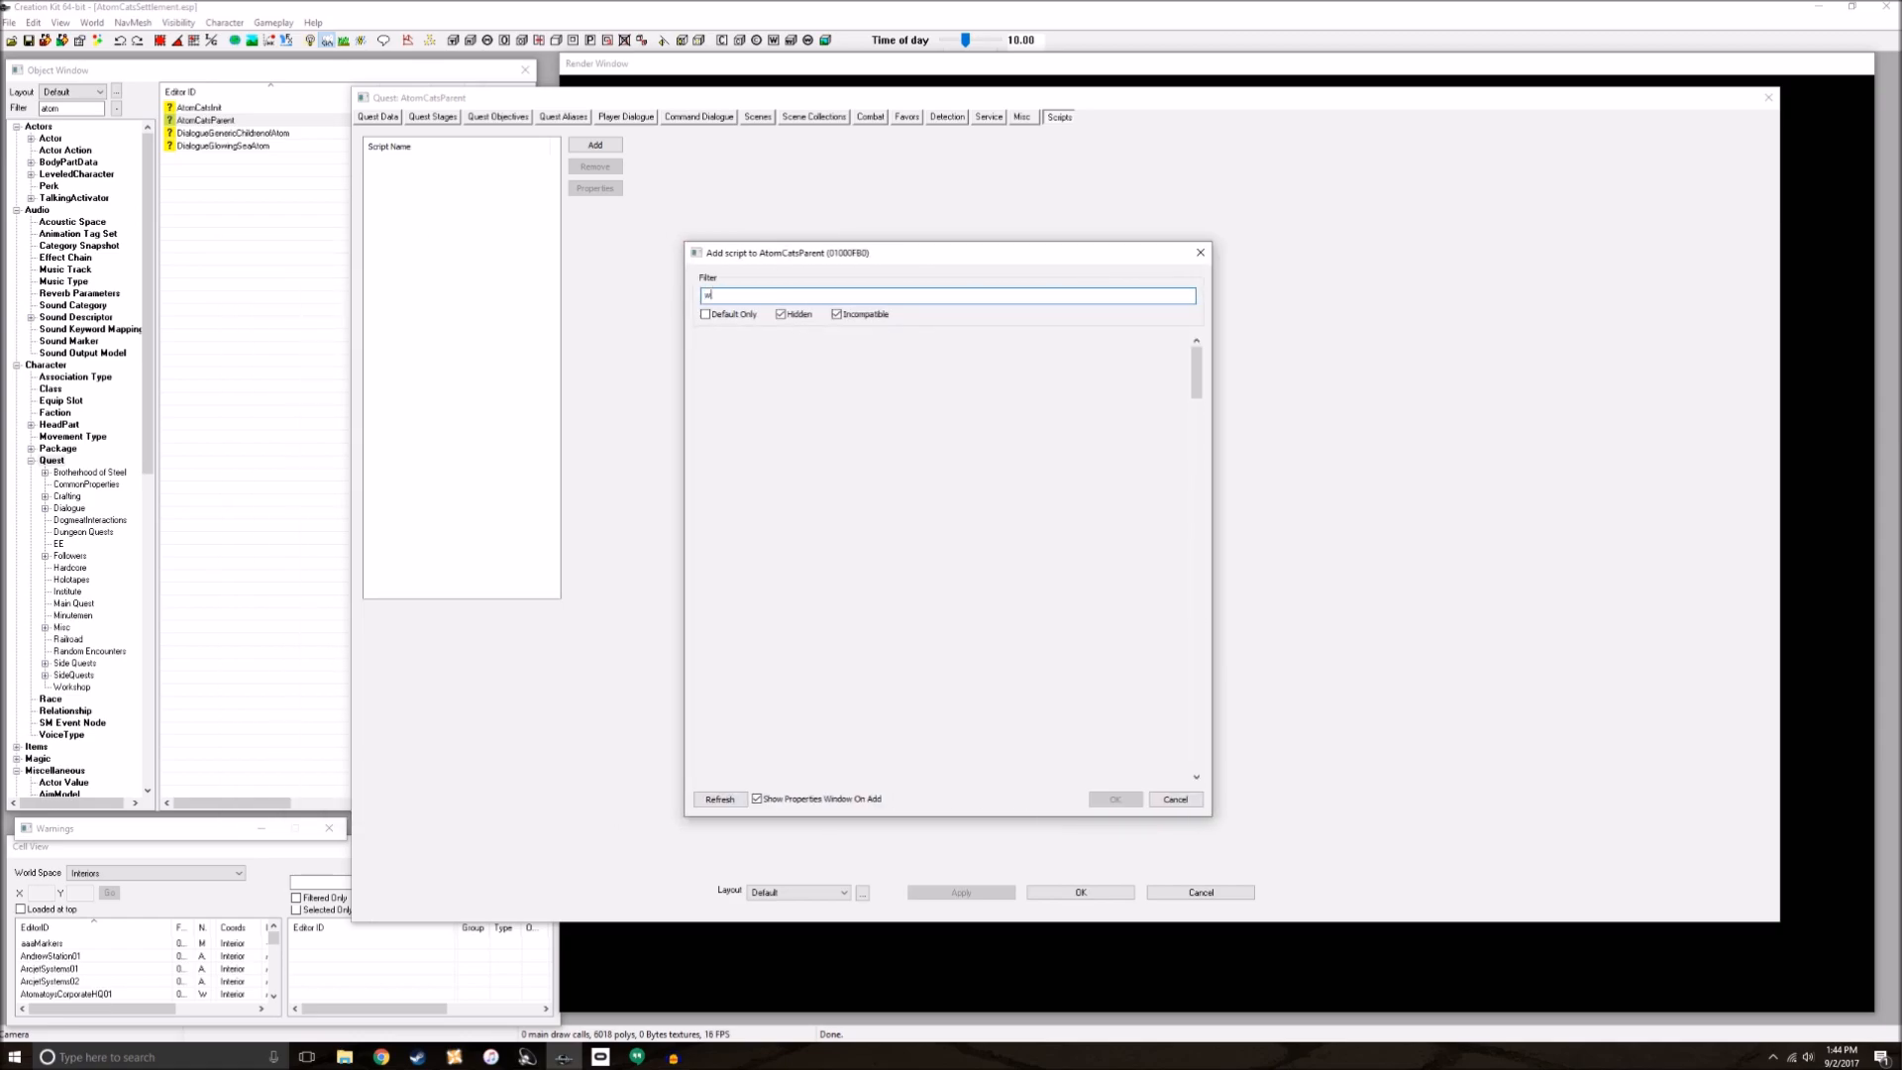
pyautogui.write('orkshop')
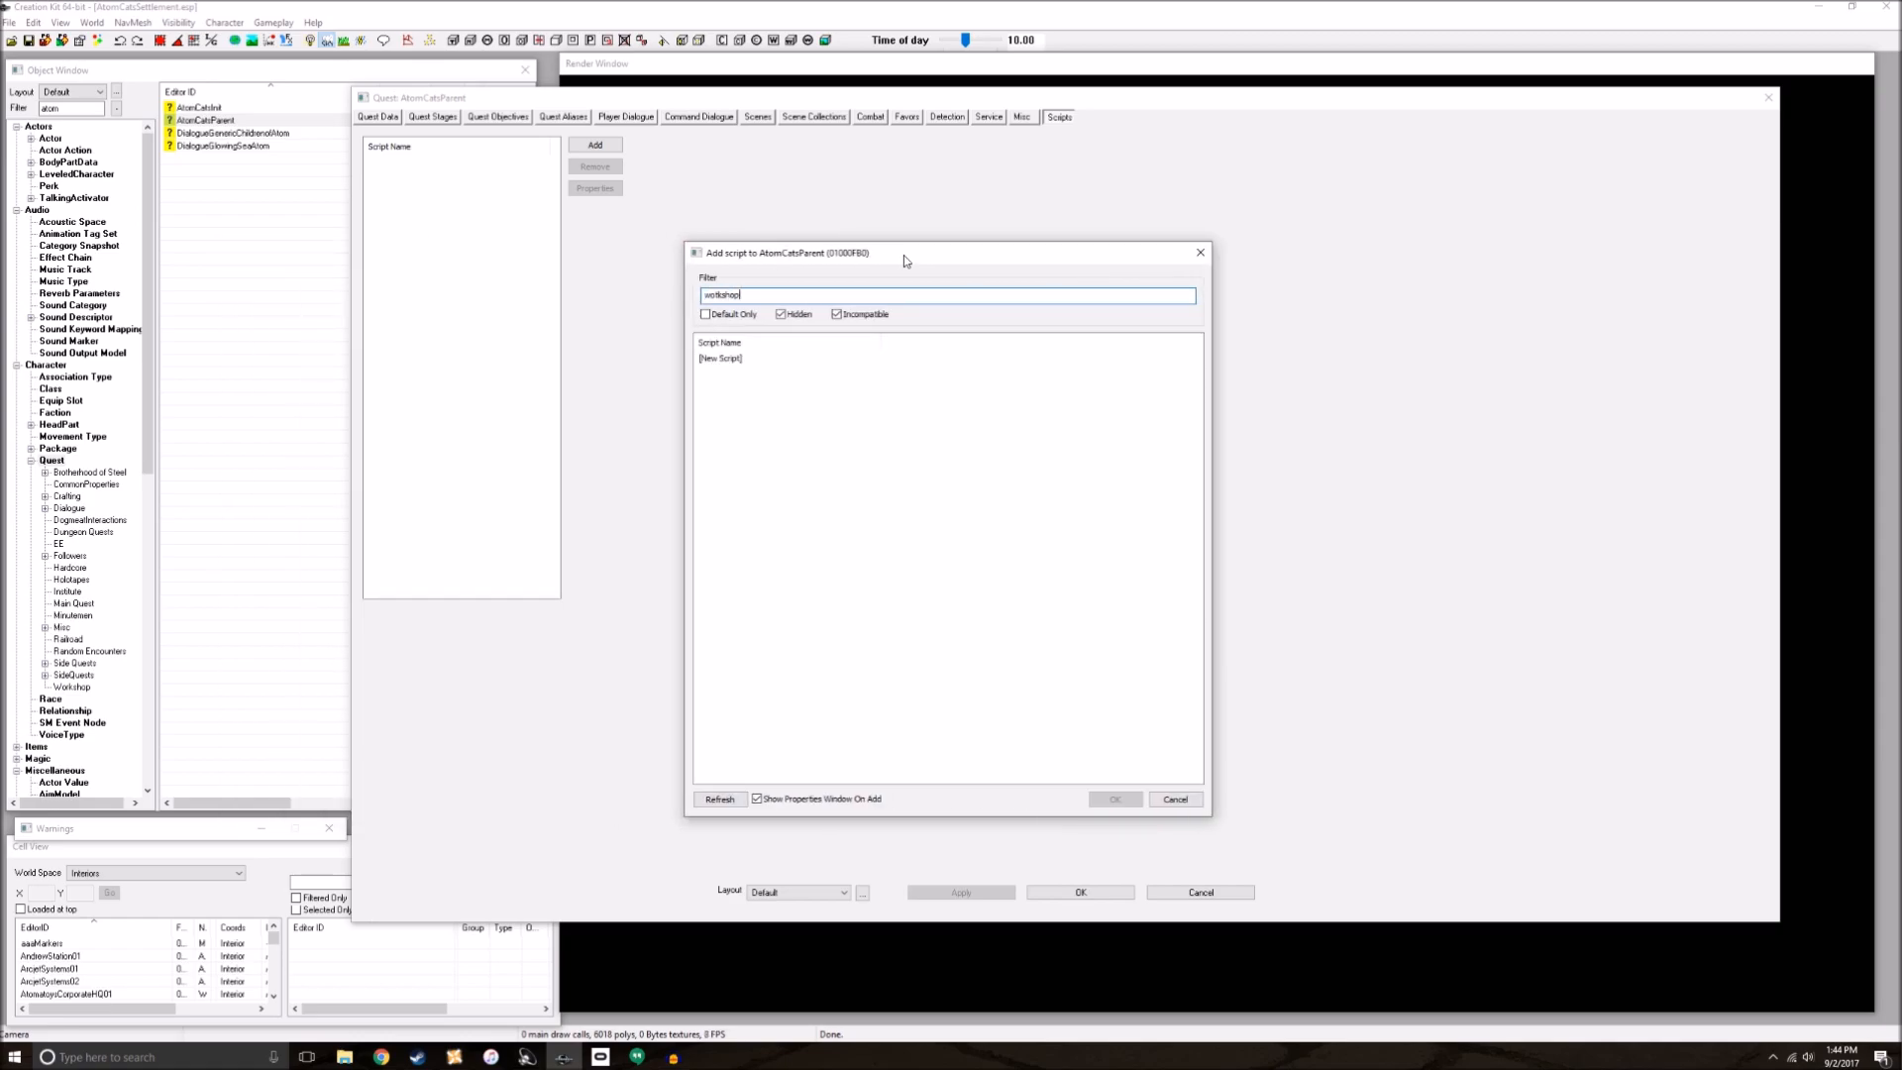
pyautogui.doubleClick(698, 295)
pyautogui.write('works')
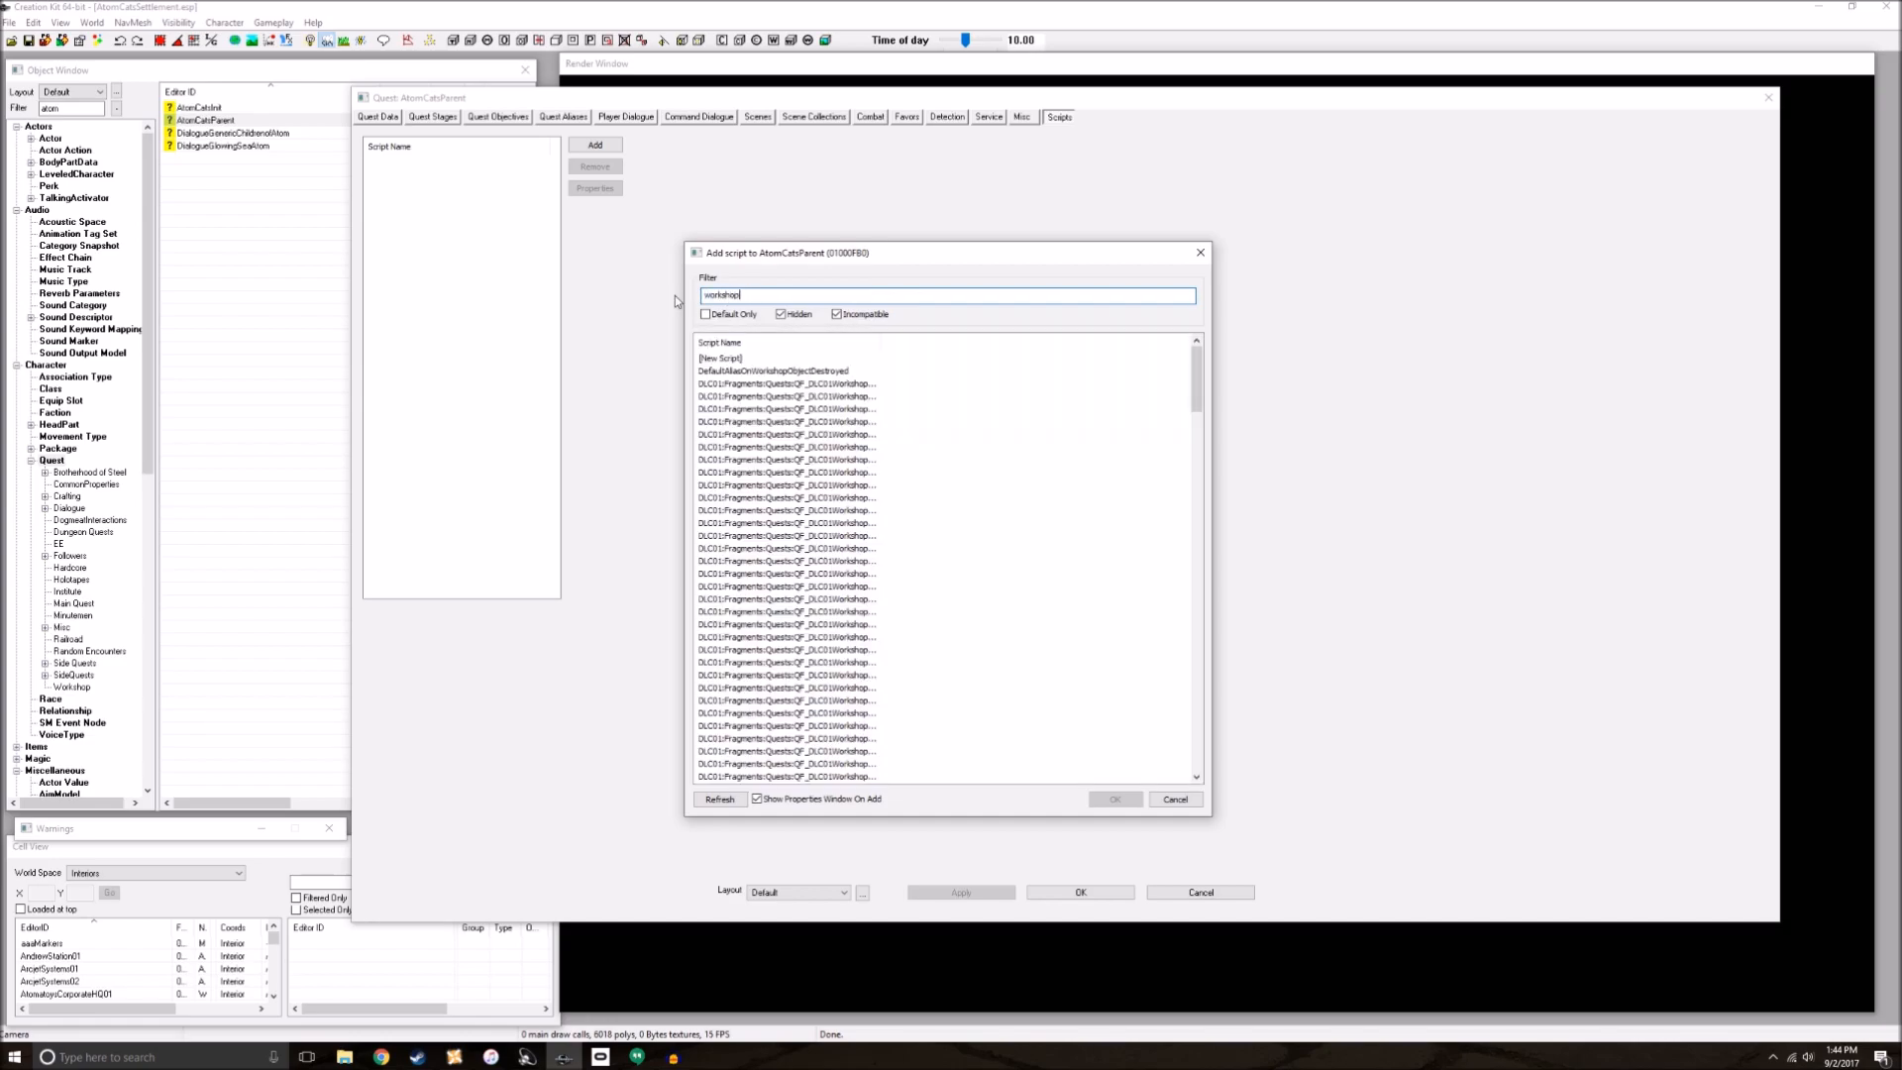
# Step: Attach WorkshopInitializeLocationScript to the quest and close its properties
pyautogui.moveTo(1199, 376); pyautogui.dragTo(1199, 733)
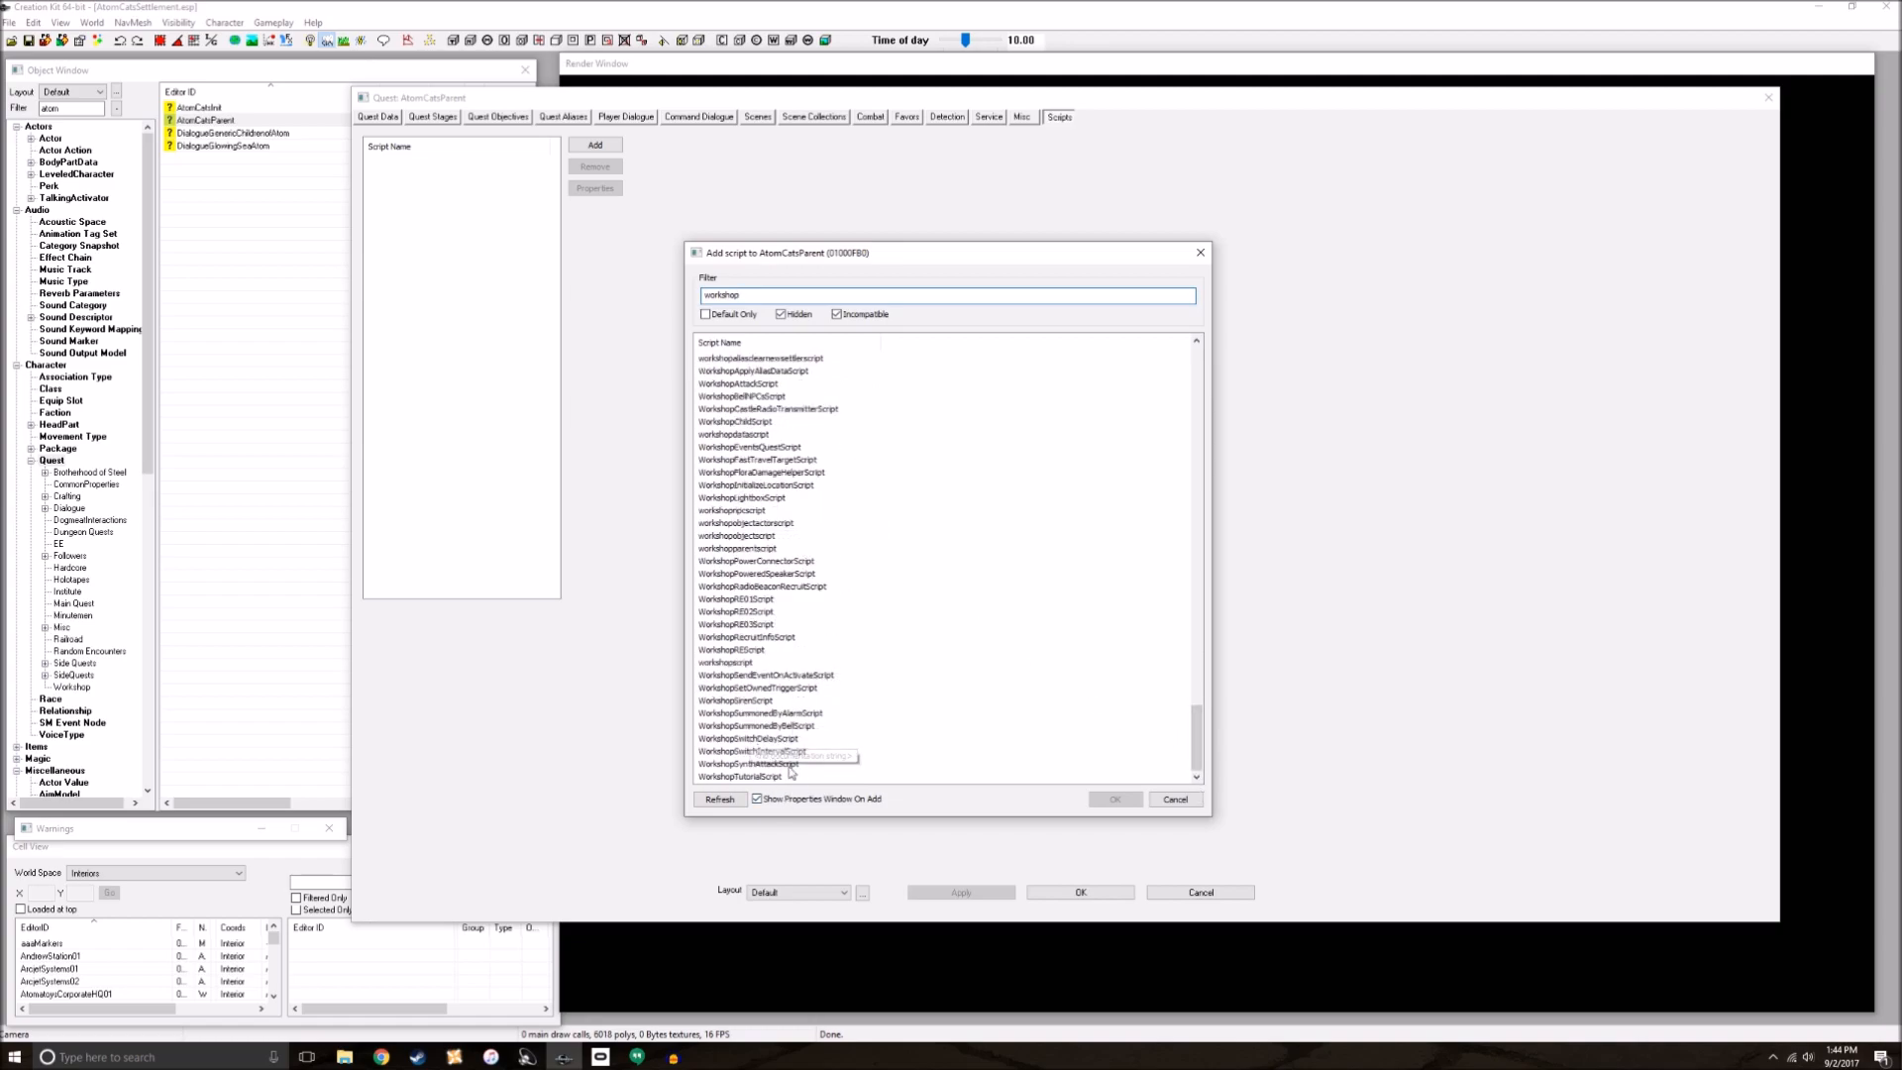
pyautogui.scroll(2, 795, 775)
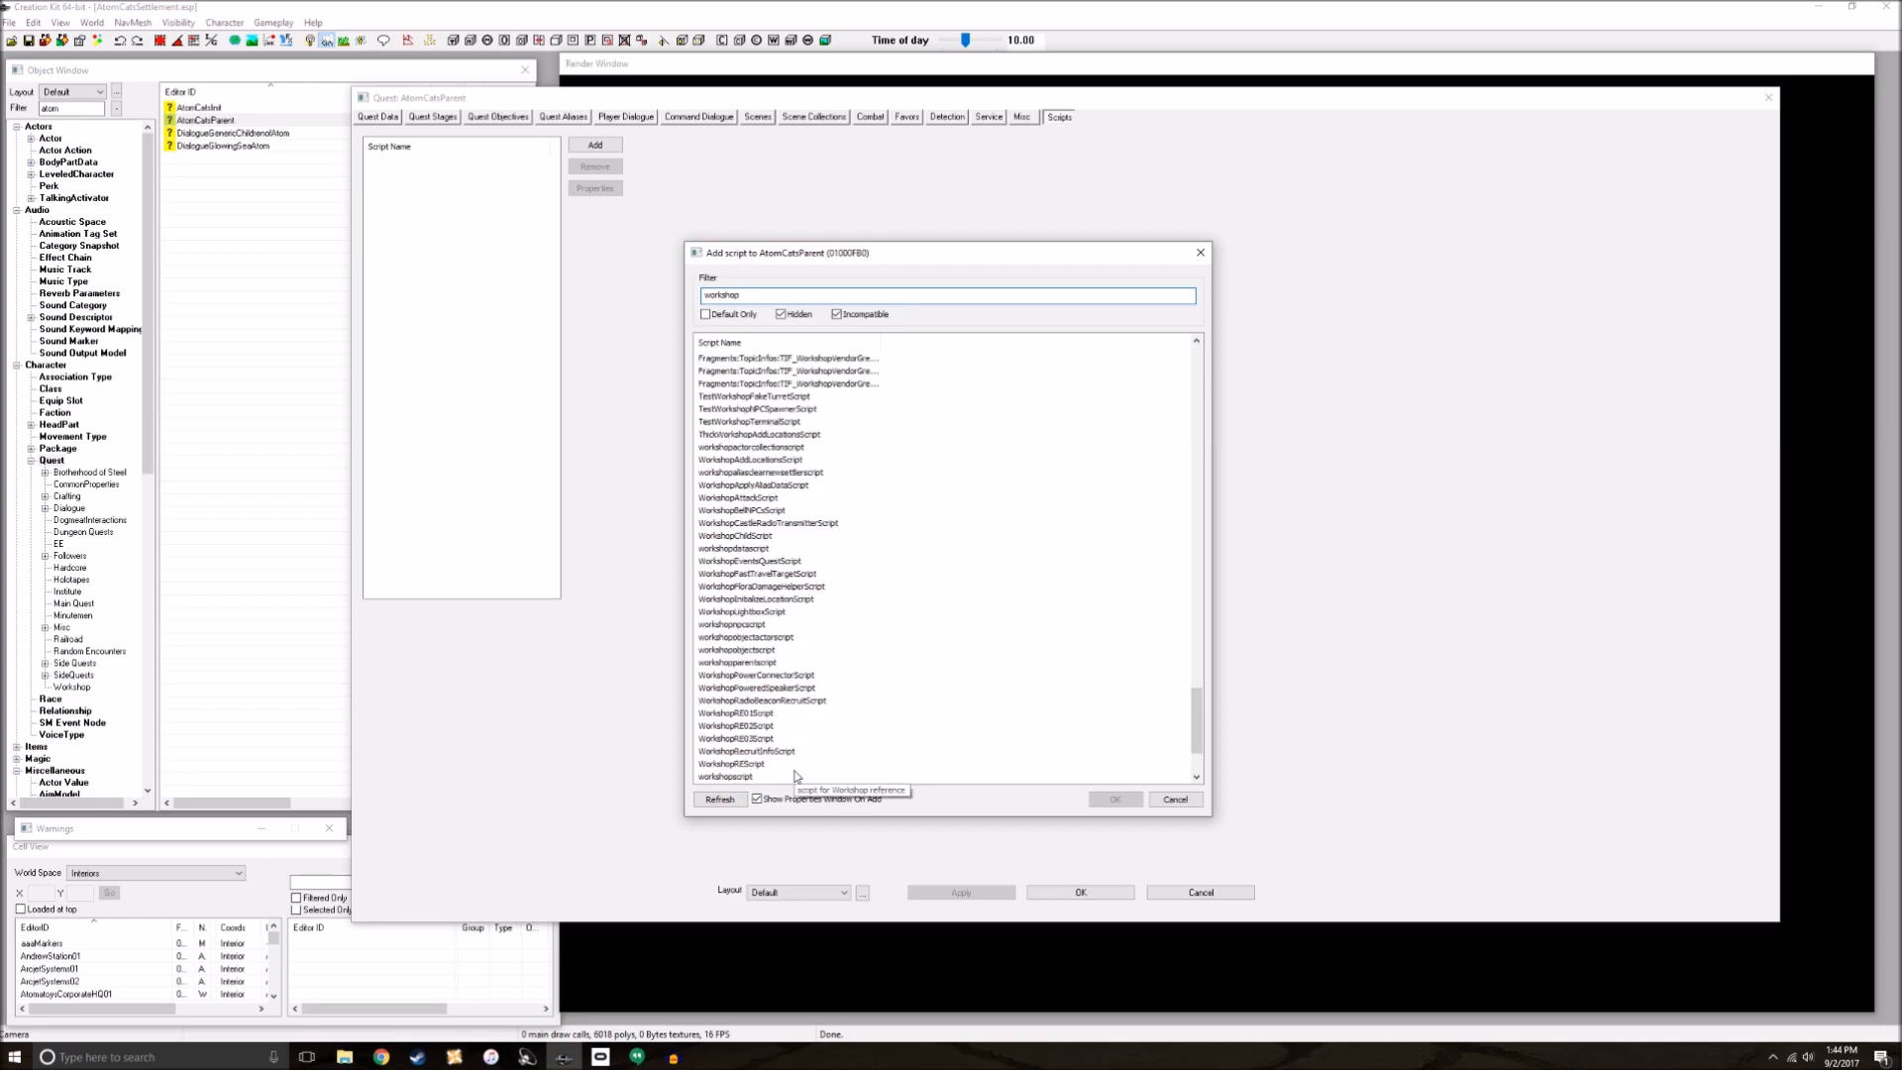
pyautogui.click(789, 598)
pyautogui.doubleClick(787, 599)
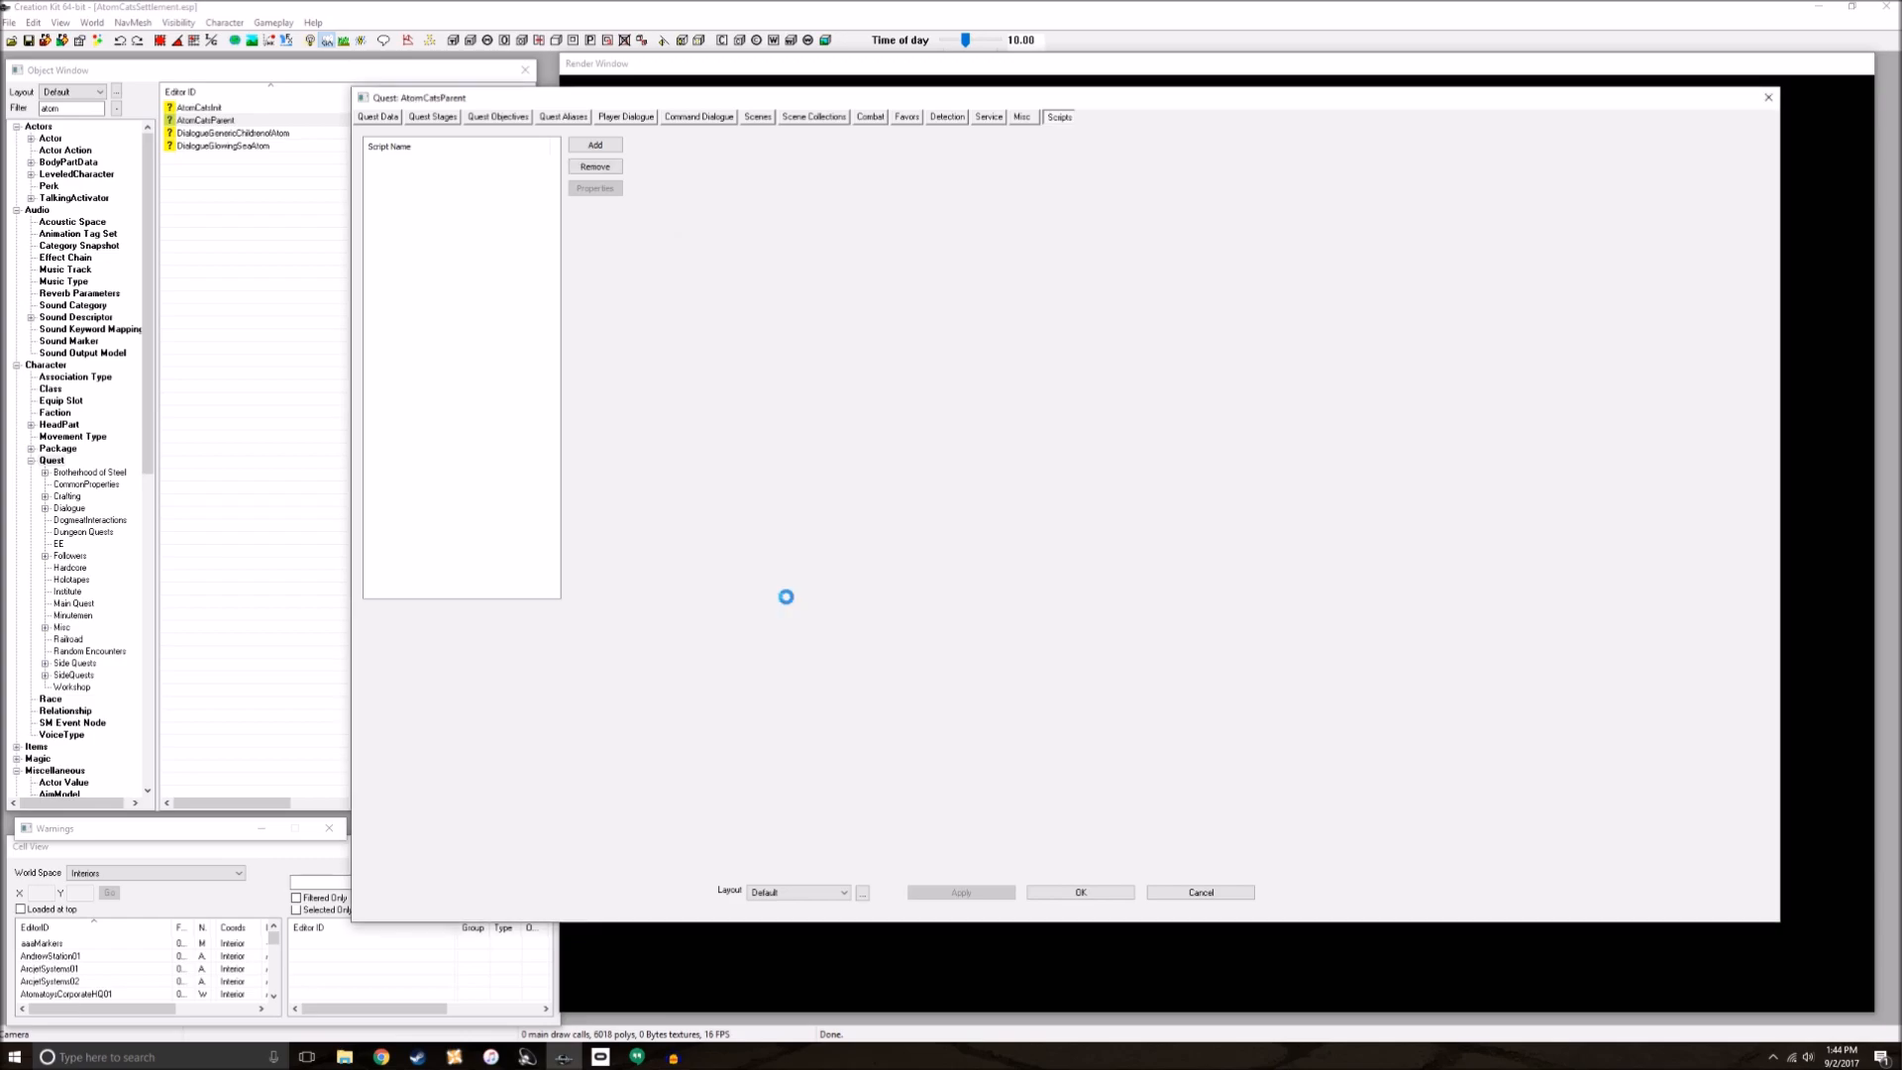
pyautogui.click(1557, 237)
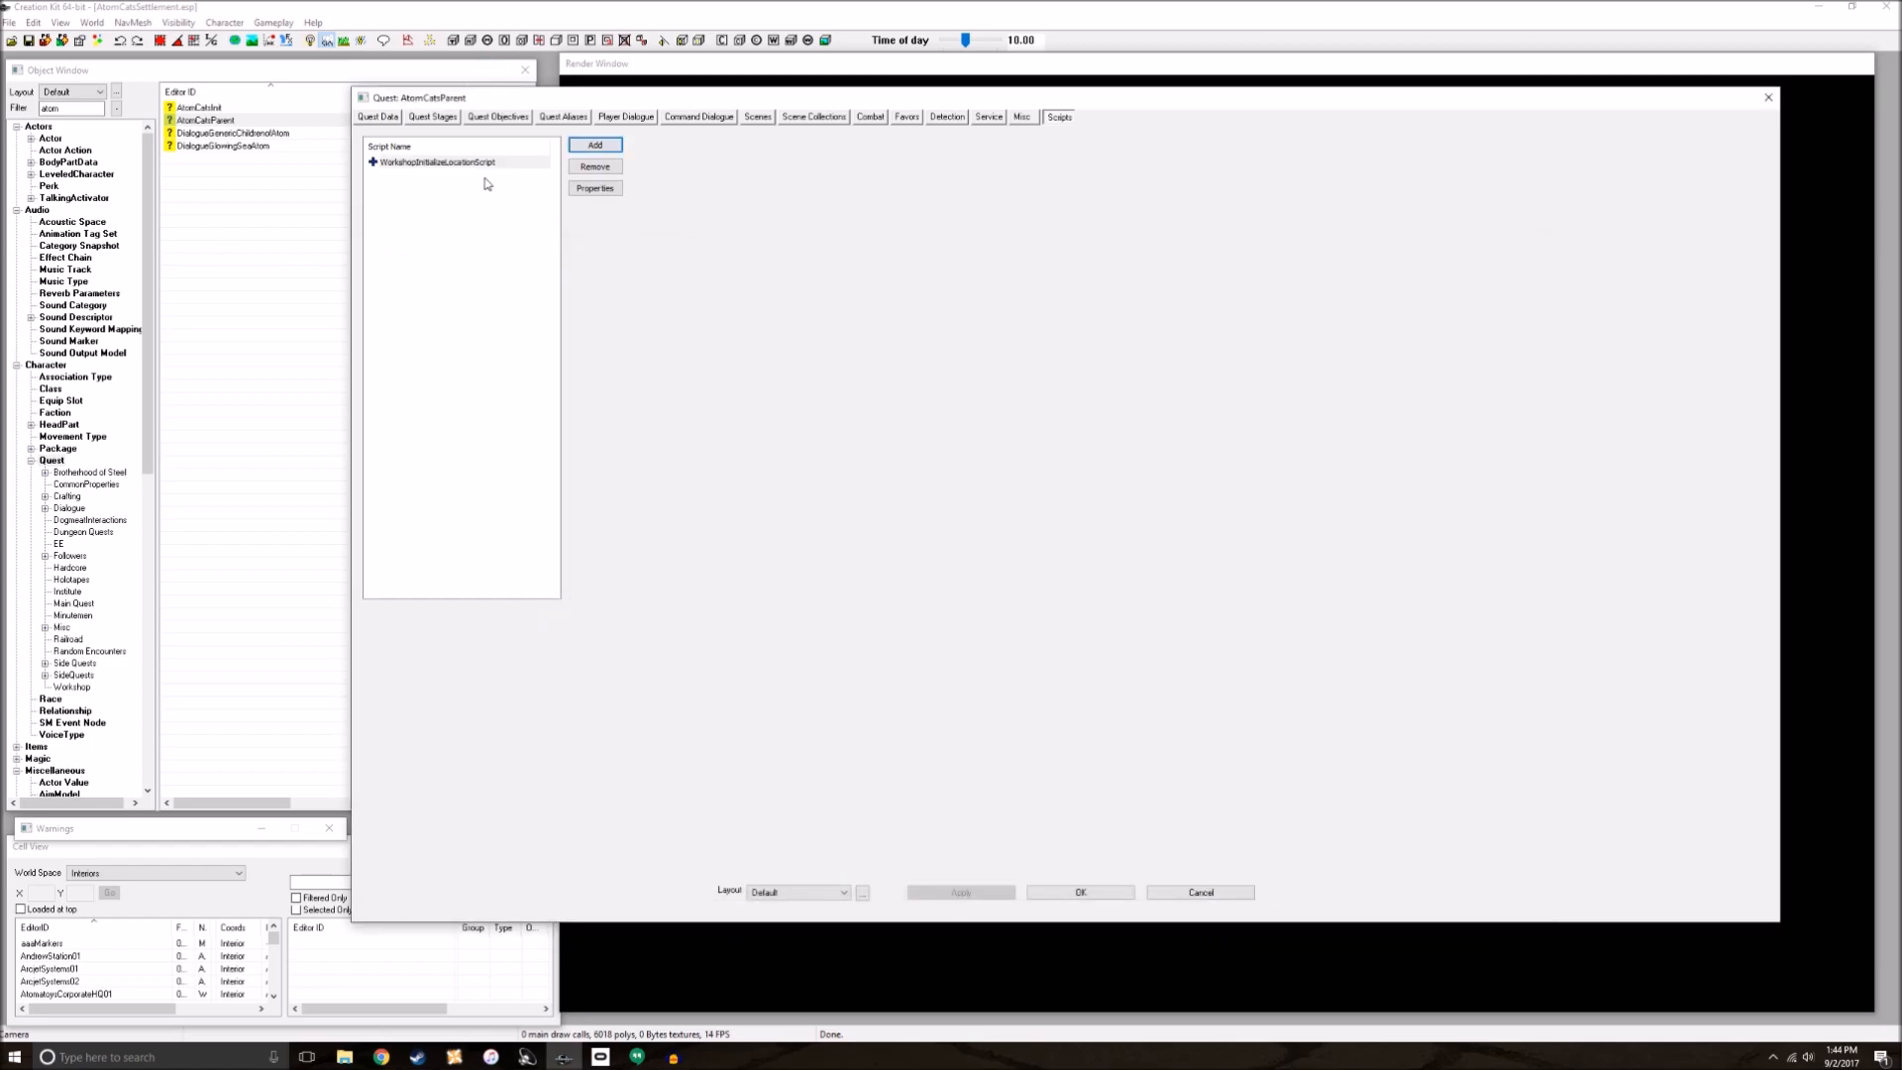
# Step: Review the source of WorkshopInitializeLocationScript and remove the script from the quest
pyautogui.rightClick(485, 163)
pyautogui.click(549, 248)
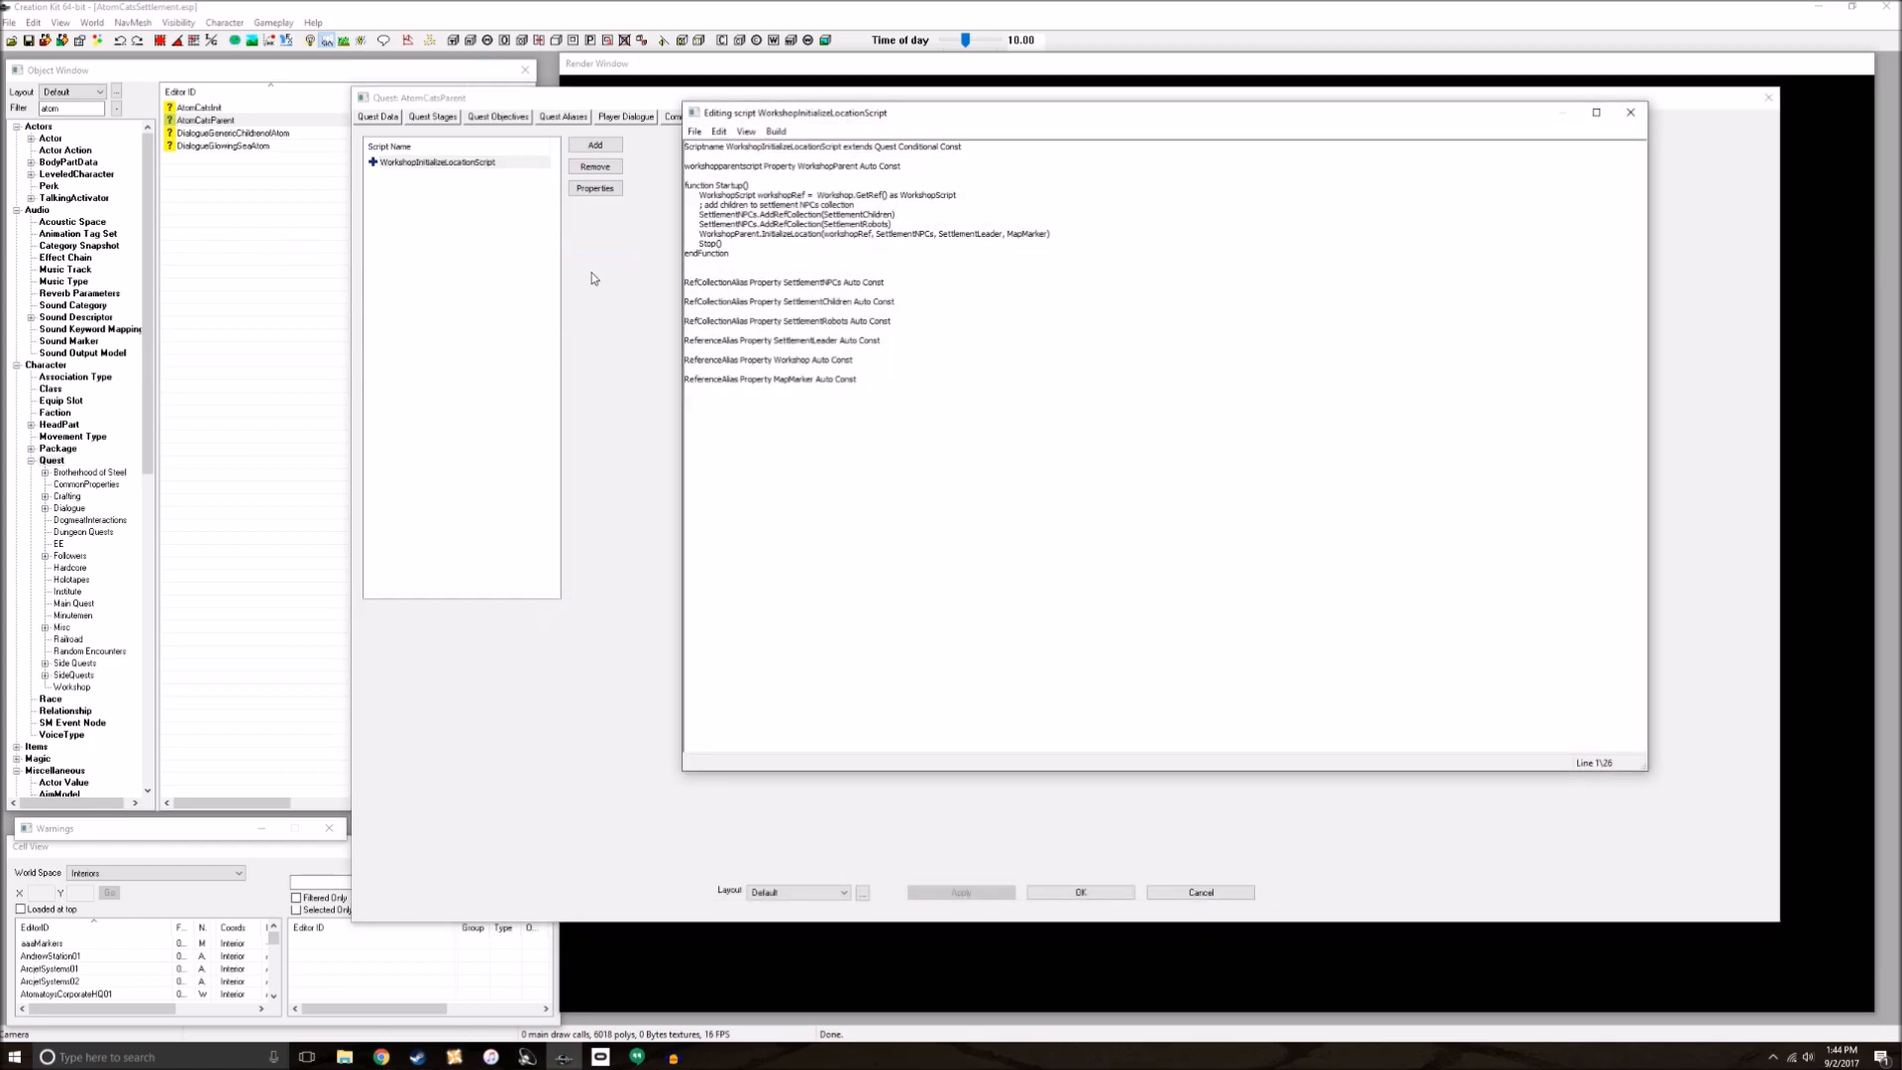
pyautogui.click(1627, 108)
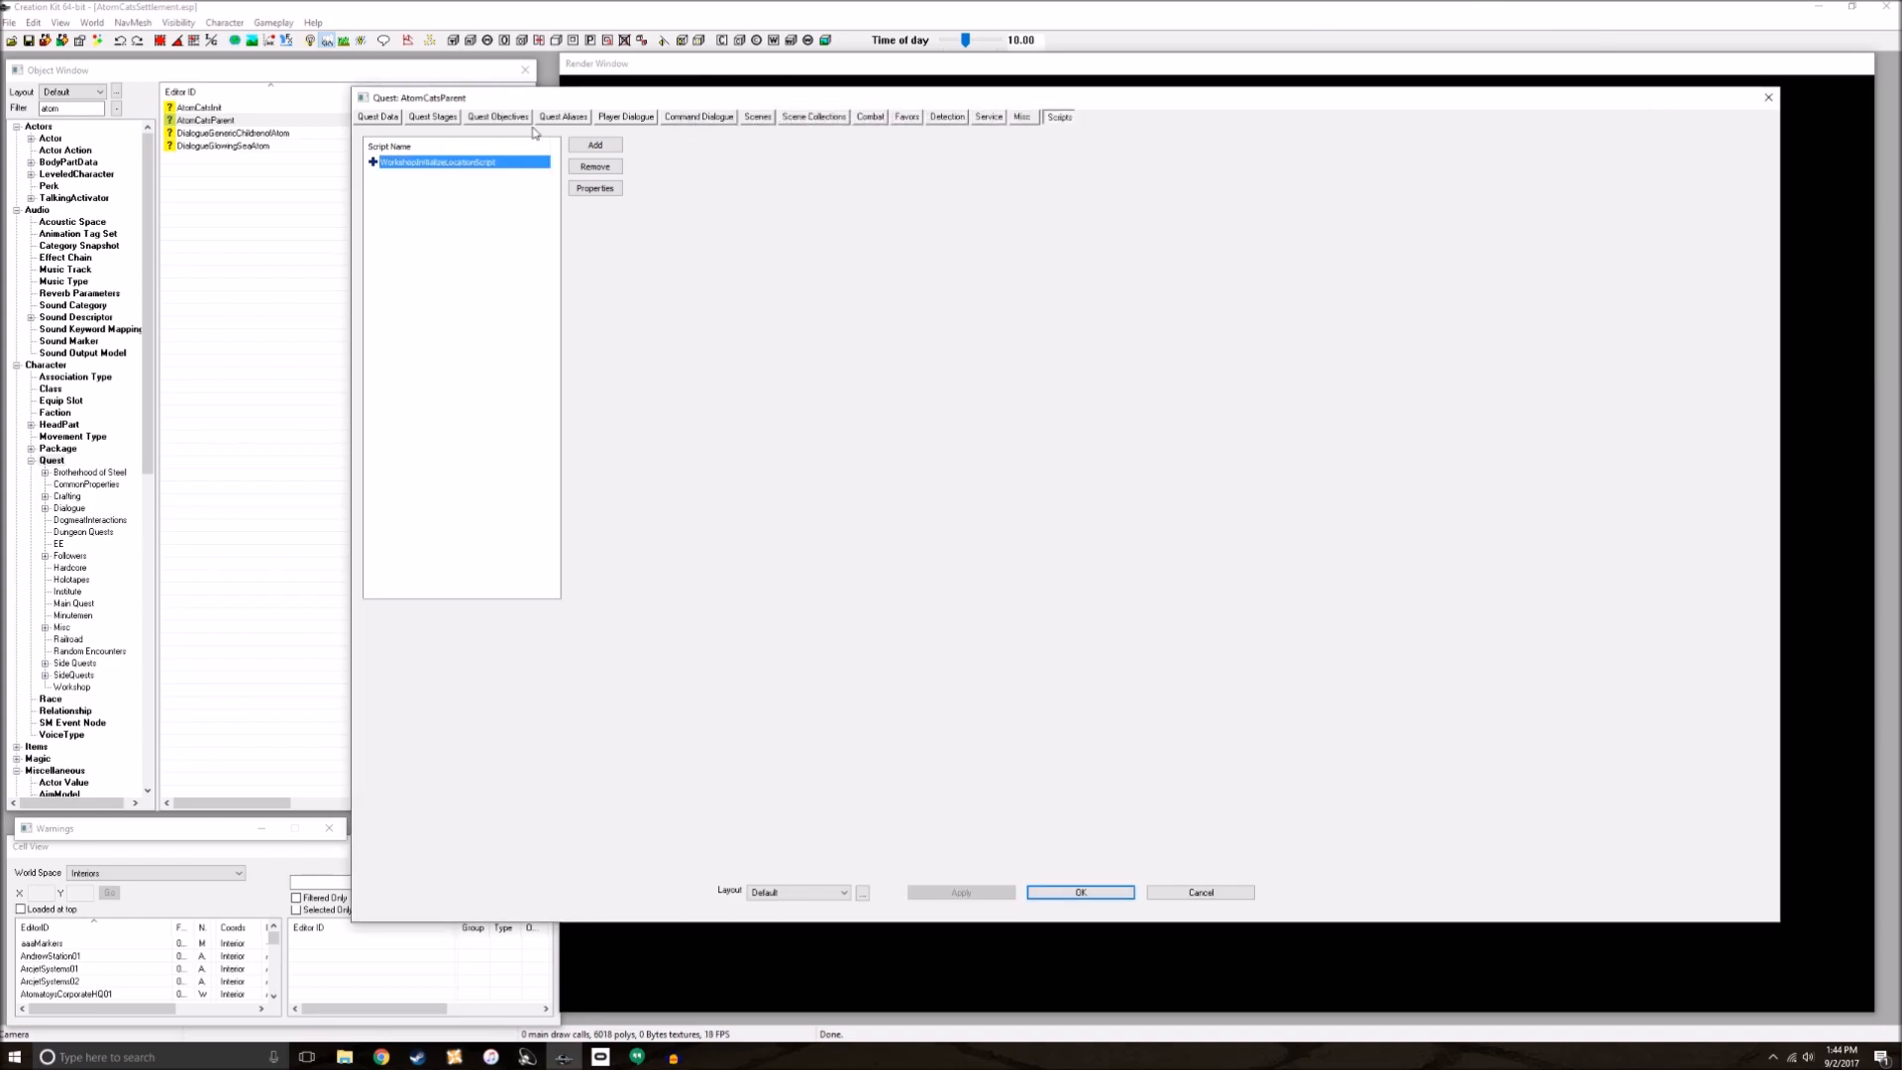
pyautogui.press('Delete')
# Step: Attach WorkshopAddLocationsScript to the AtomCatsParent quest
pyautogui.click(596, 144)
pyautogui.moveTo(1198, 378); pyautogui.dragTo(1196, 745)
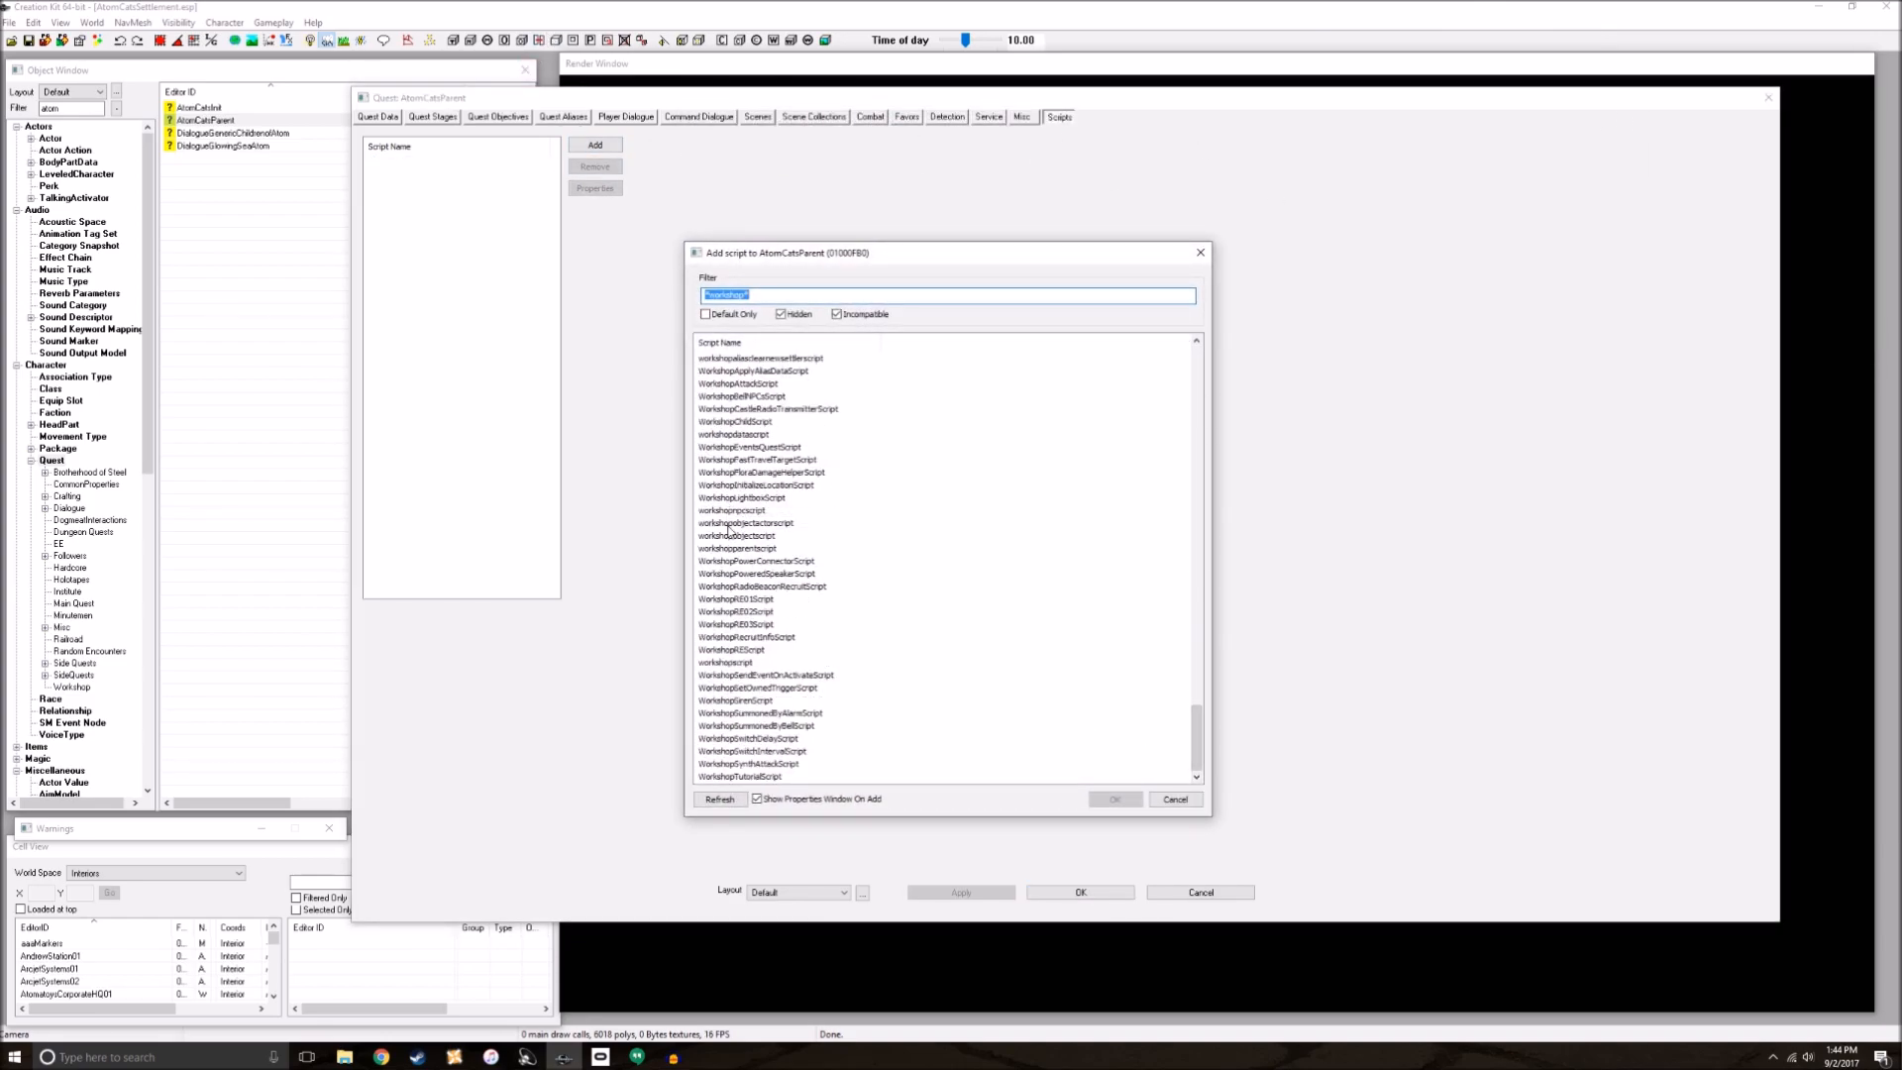
pyautogui.scroll(3, 751, 505)
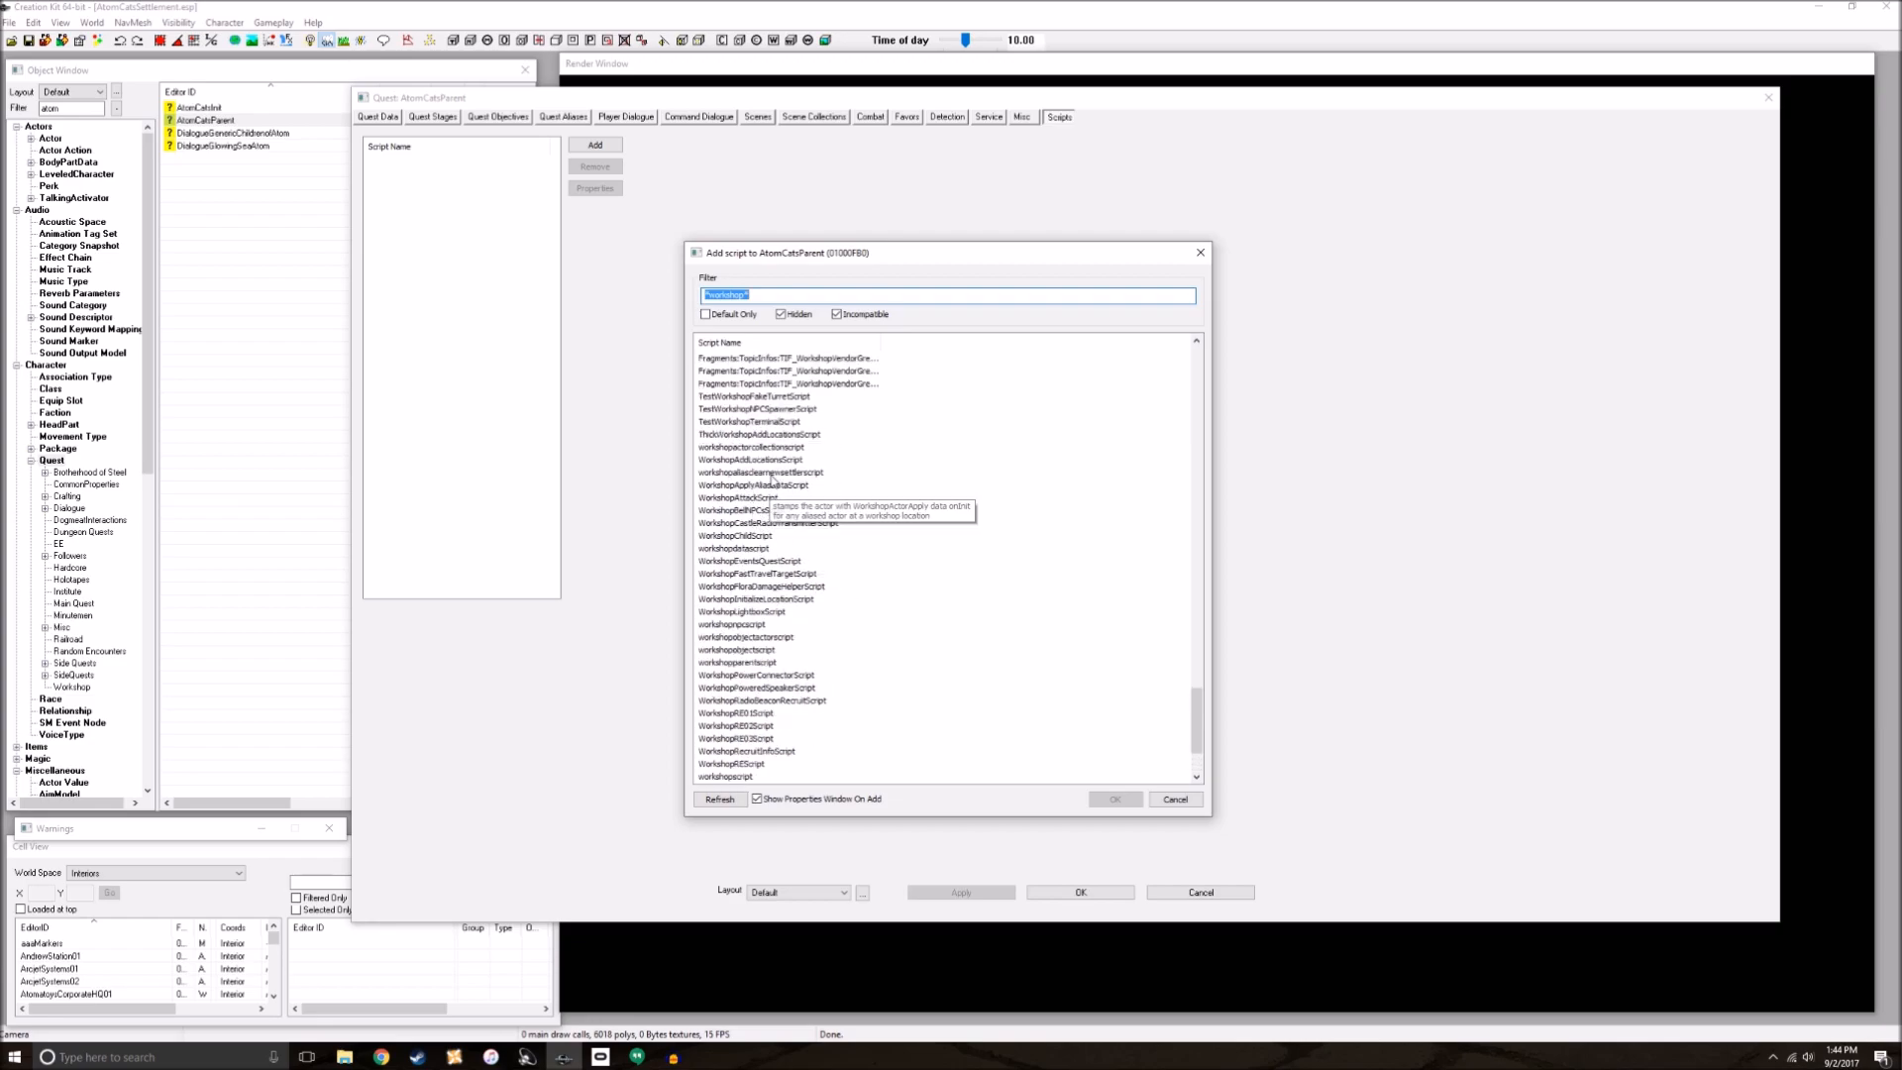
pyautogui.doubleClick(772, 460)
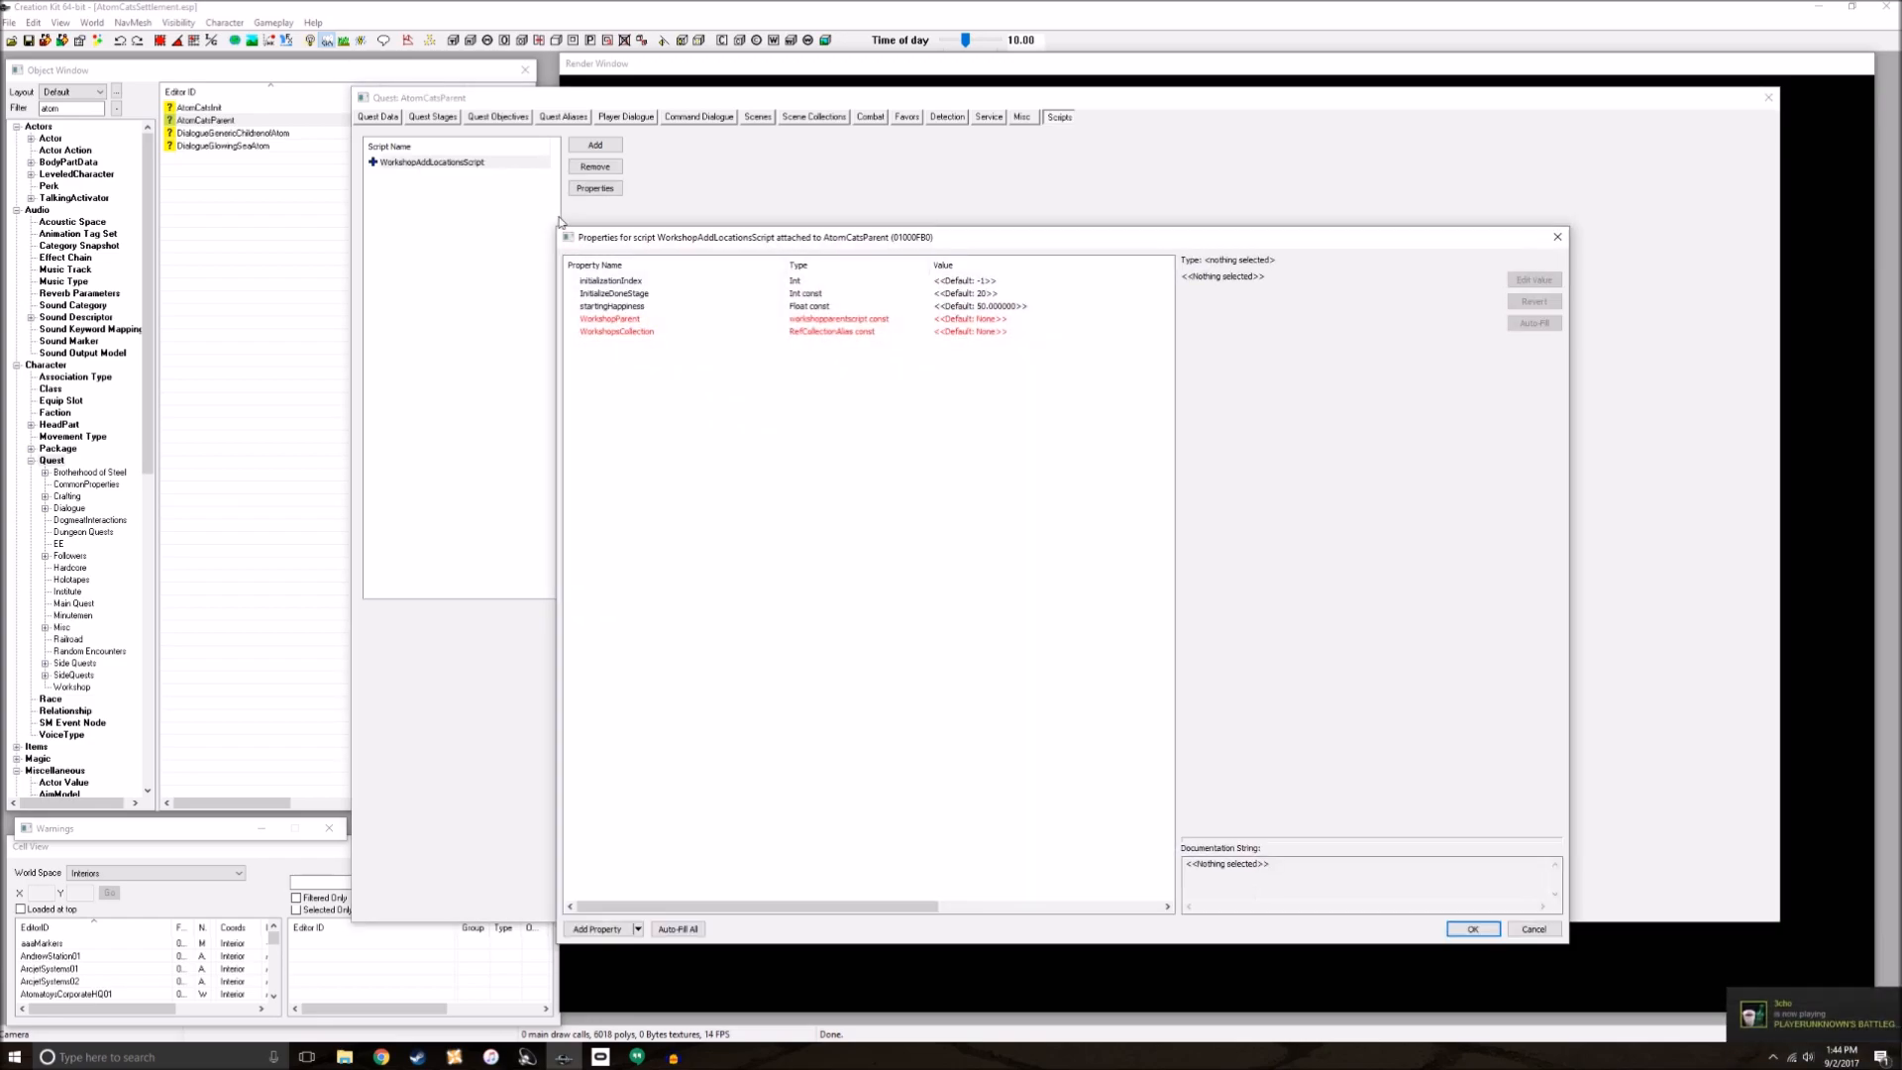
# Step: Auto-fill the properties of WorkshopAddLocationsScript and save them with WorkshopsCollection left empty
pyautogui.click(679, 929)
pyautogui.click(996, 587)
pyautogui.click(642, 332)
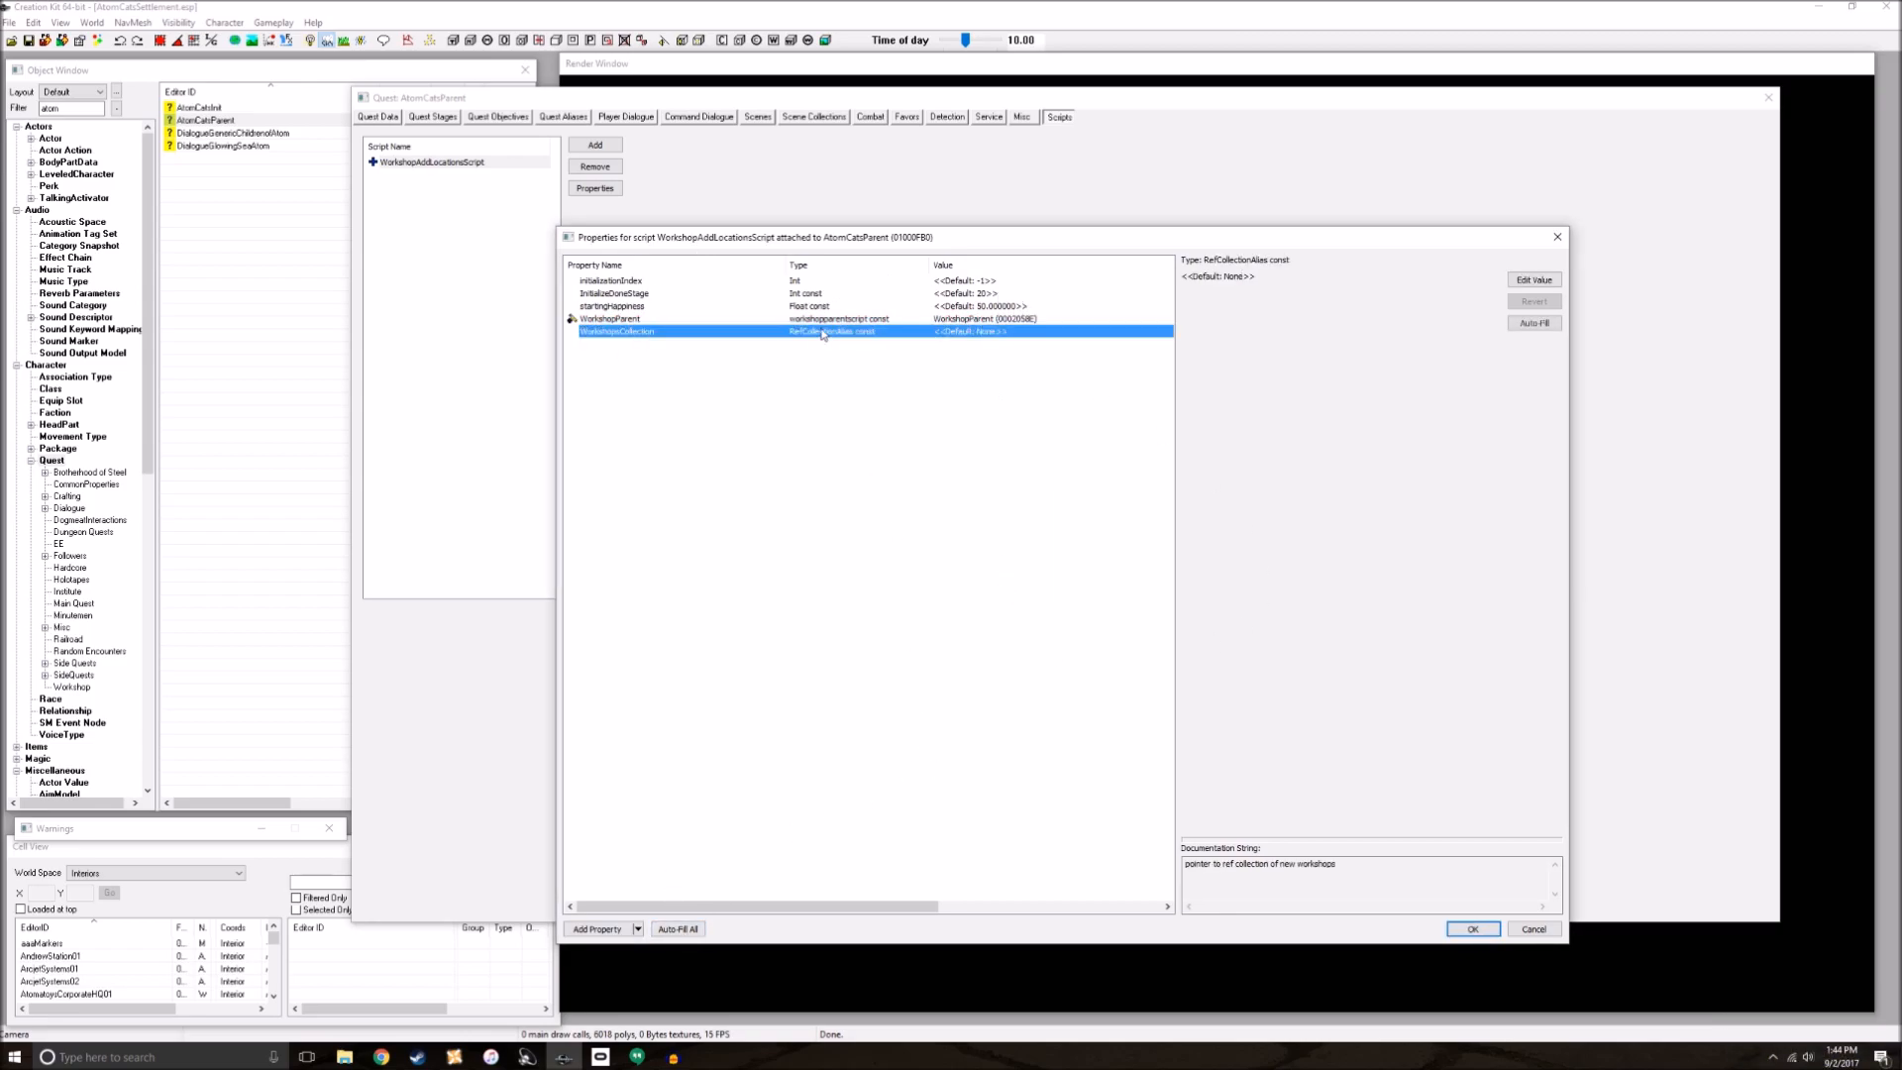
pyautogui.click(1496, 934)
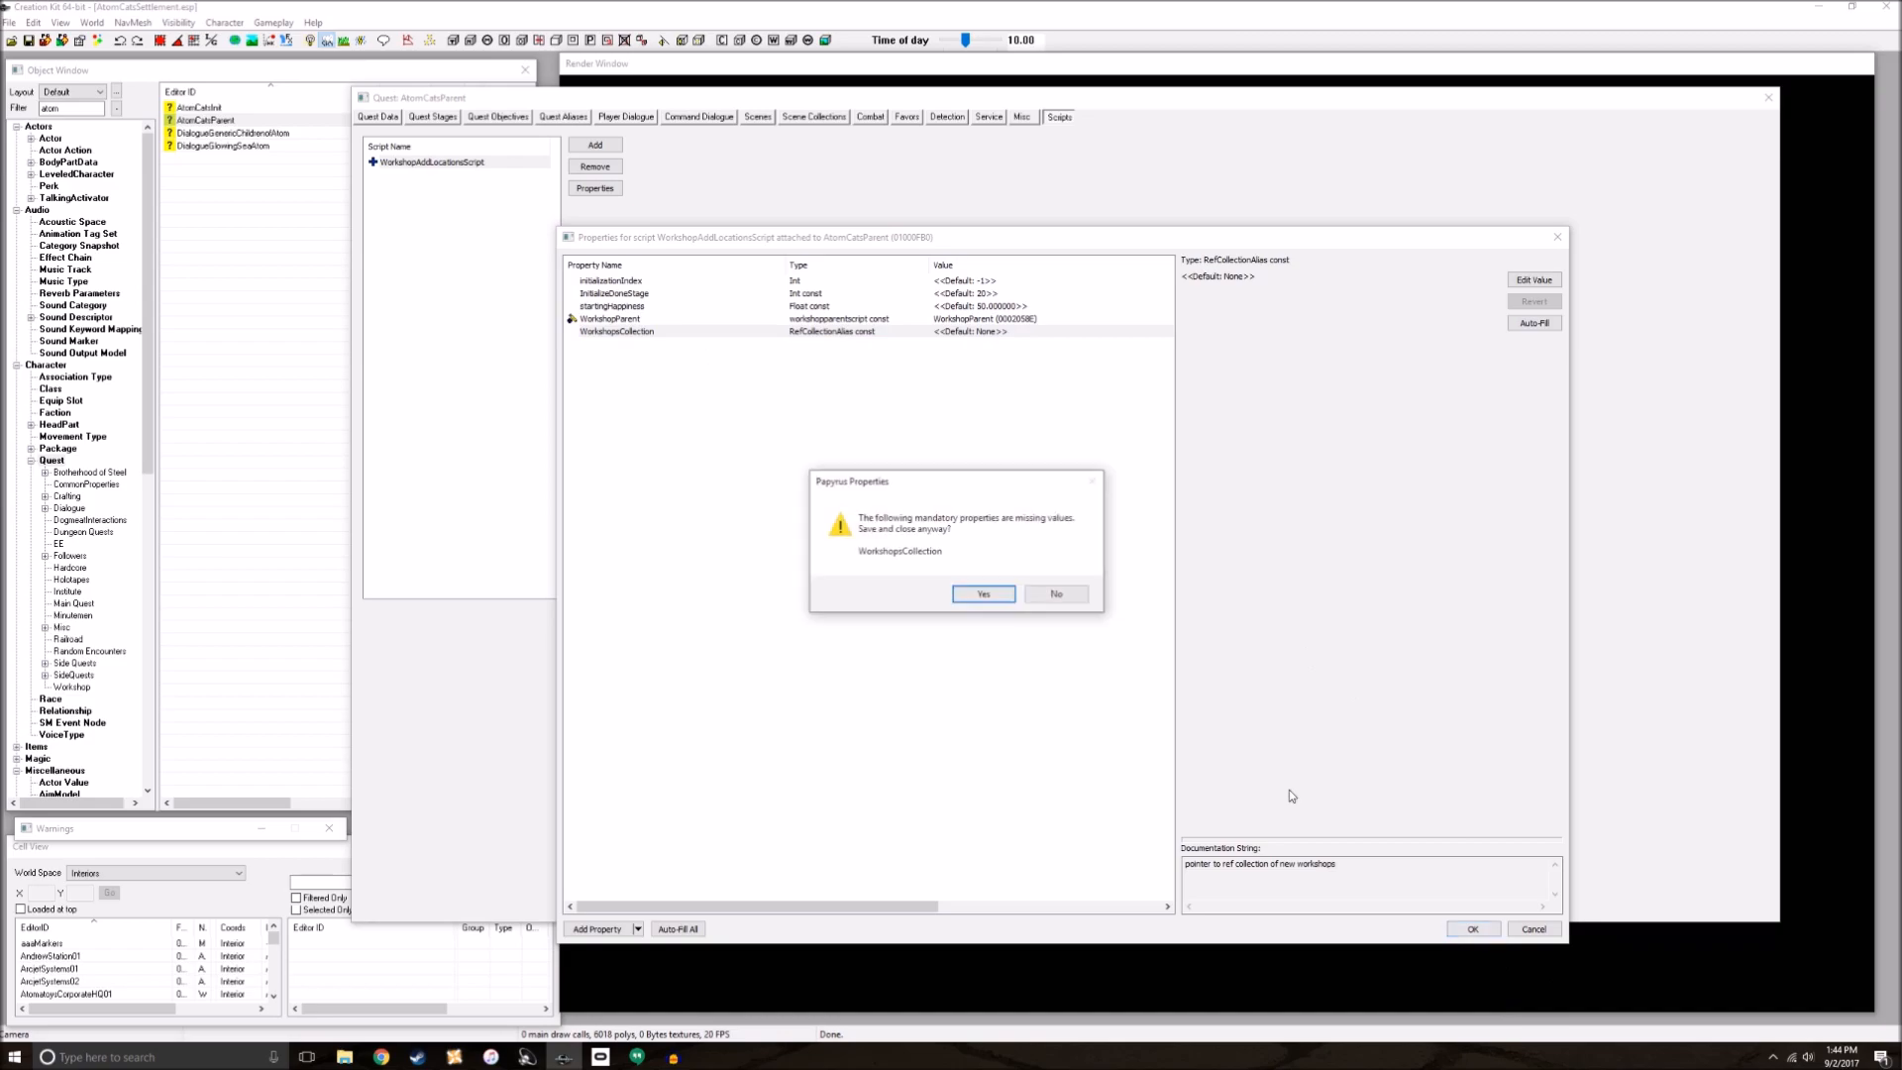
pyautogui.click(983, 596)
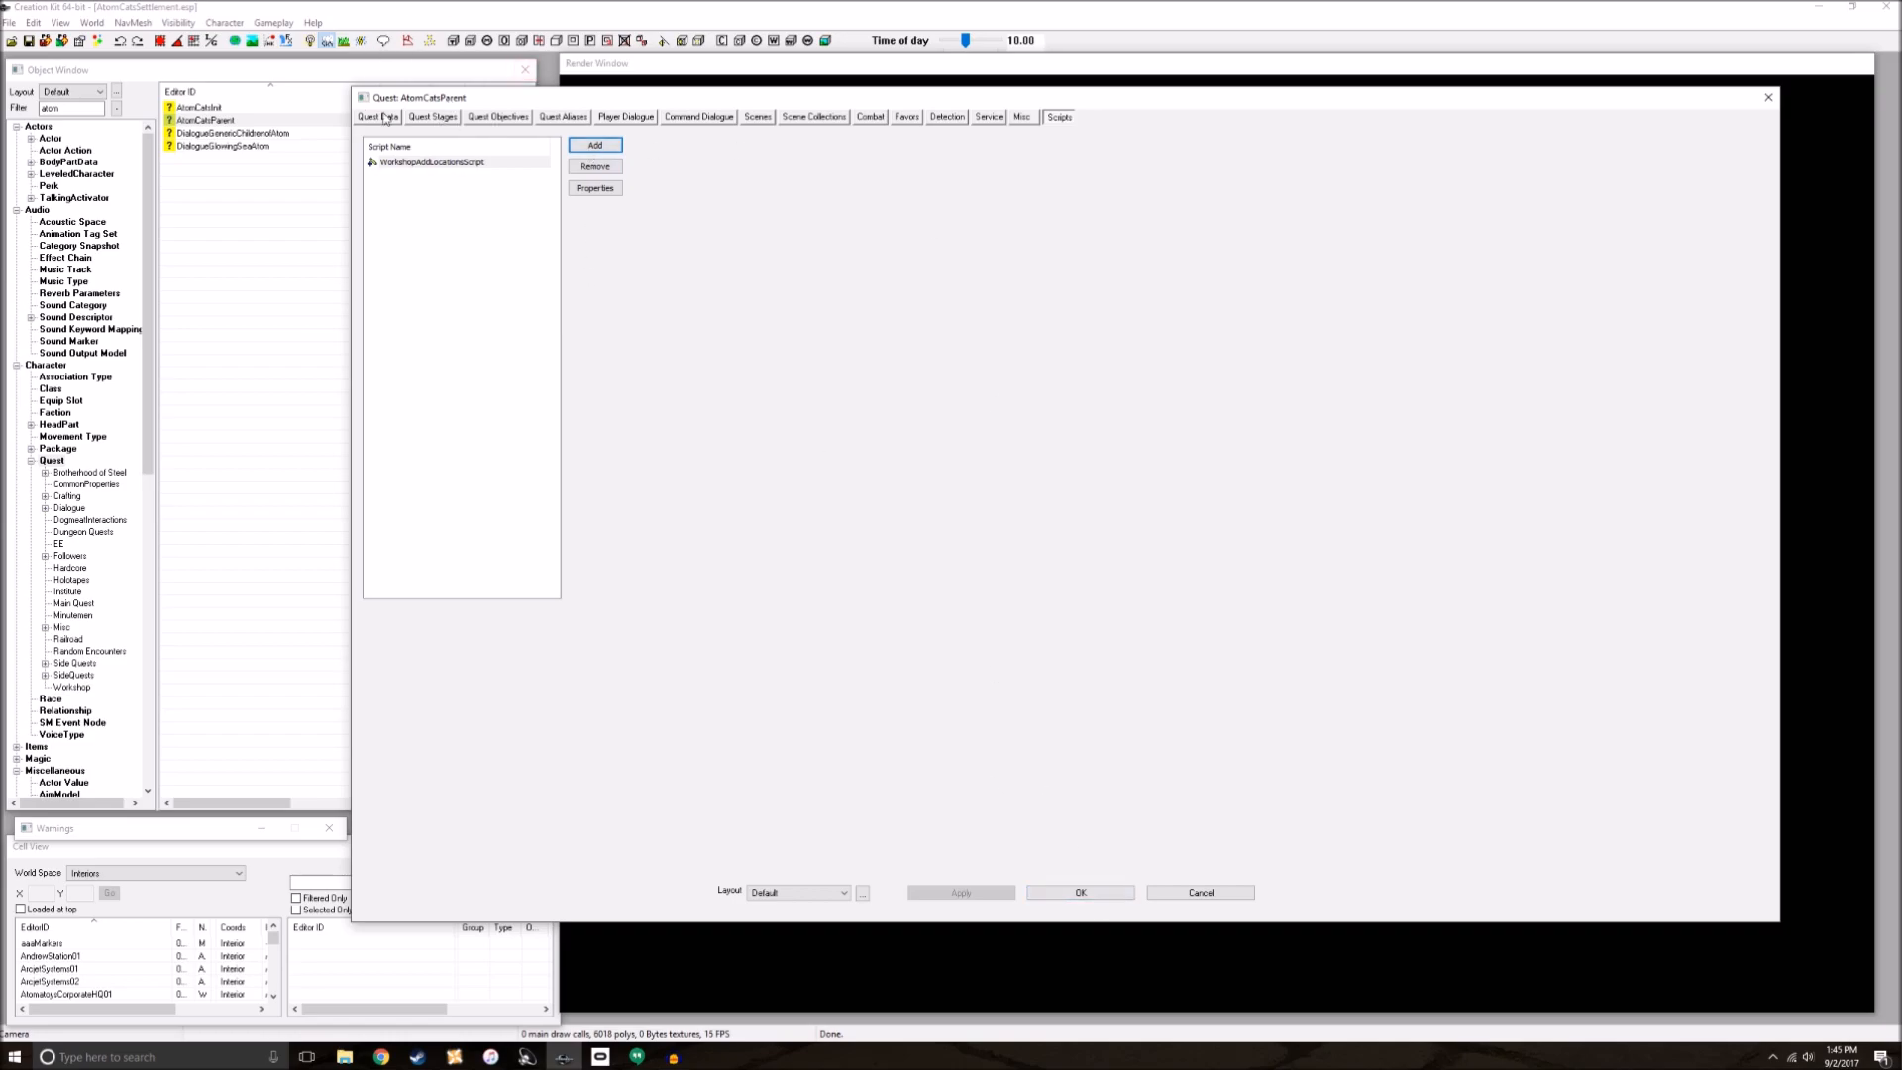
# Step: Create quest stage 10 in AtomCatsParent and add a new log entry to it
pyautogui.click(438, 118)
pyautogui.rightClick(433, 216)
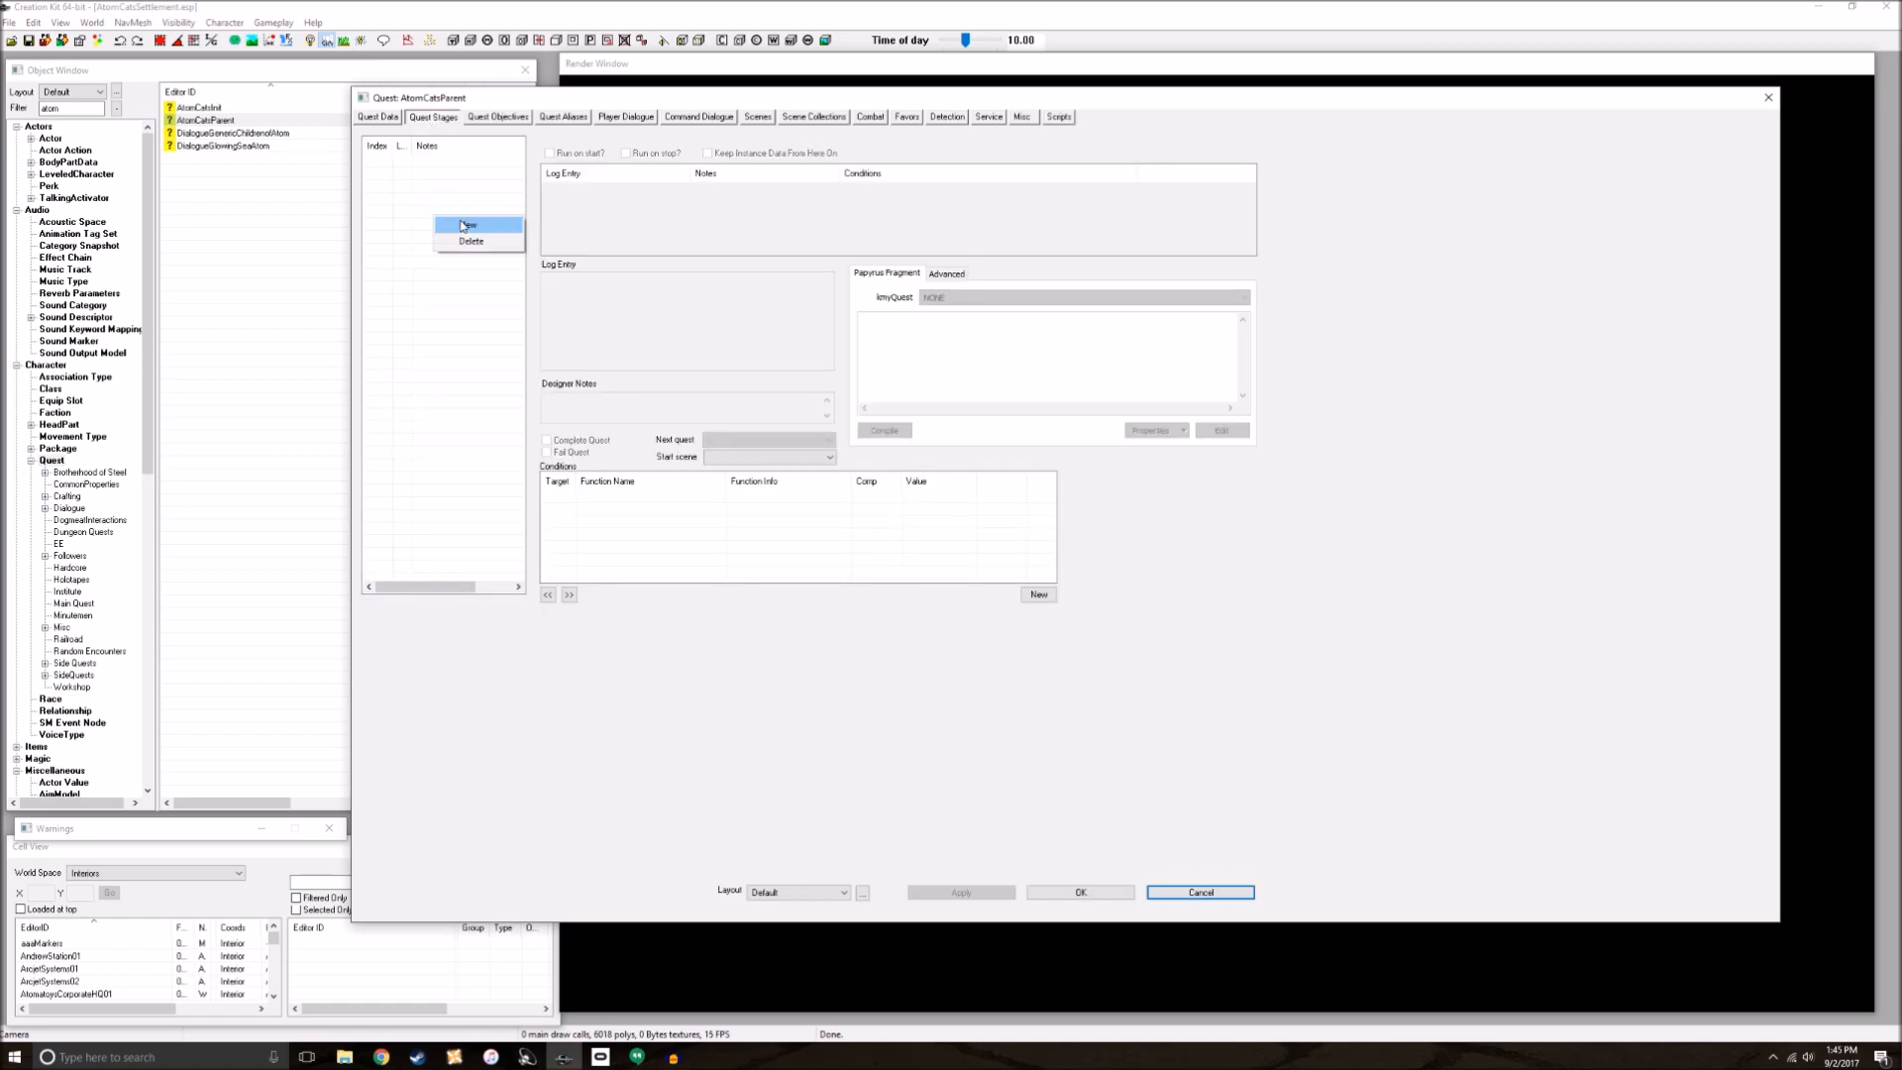
pyautogui.click(459, 222)
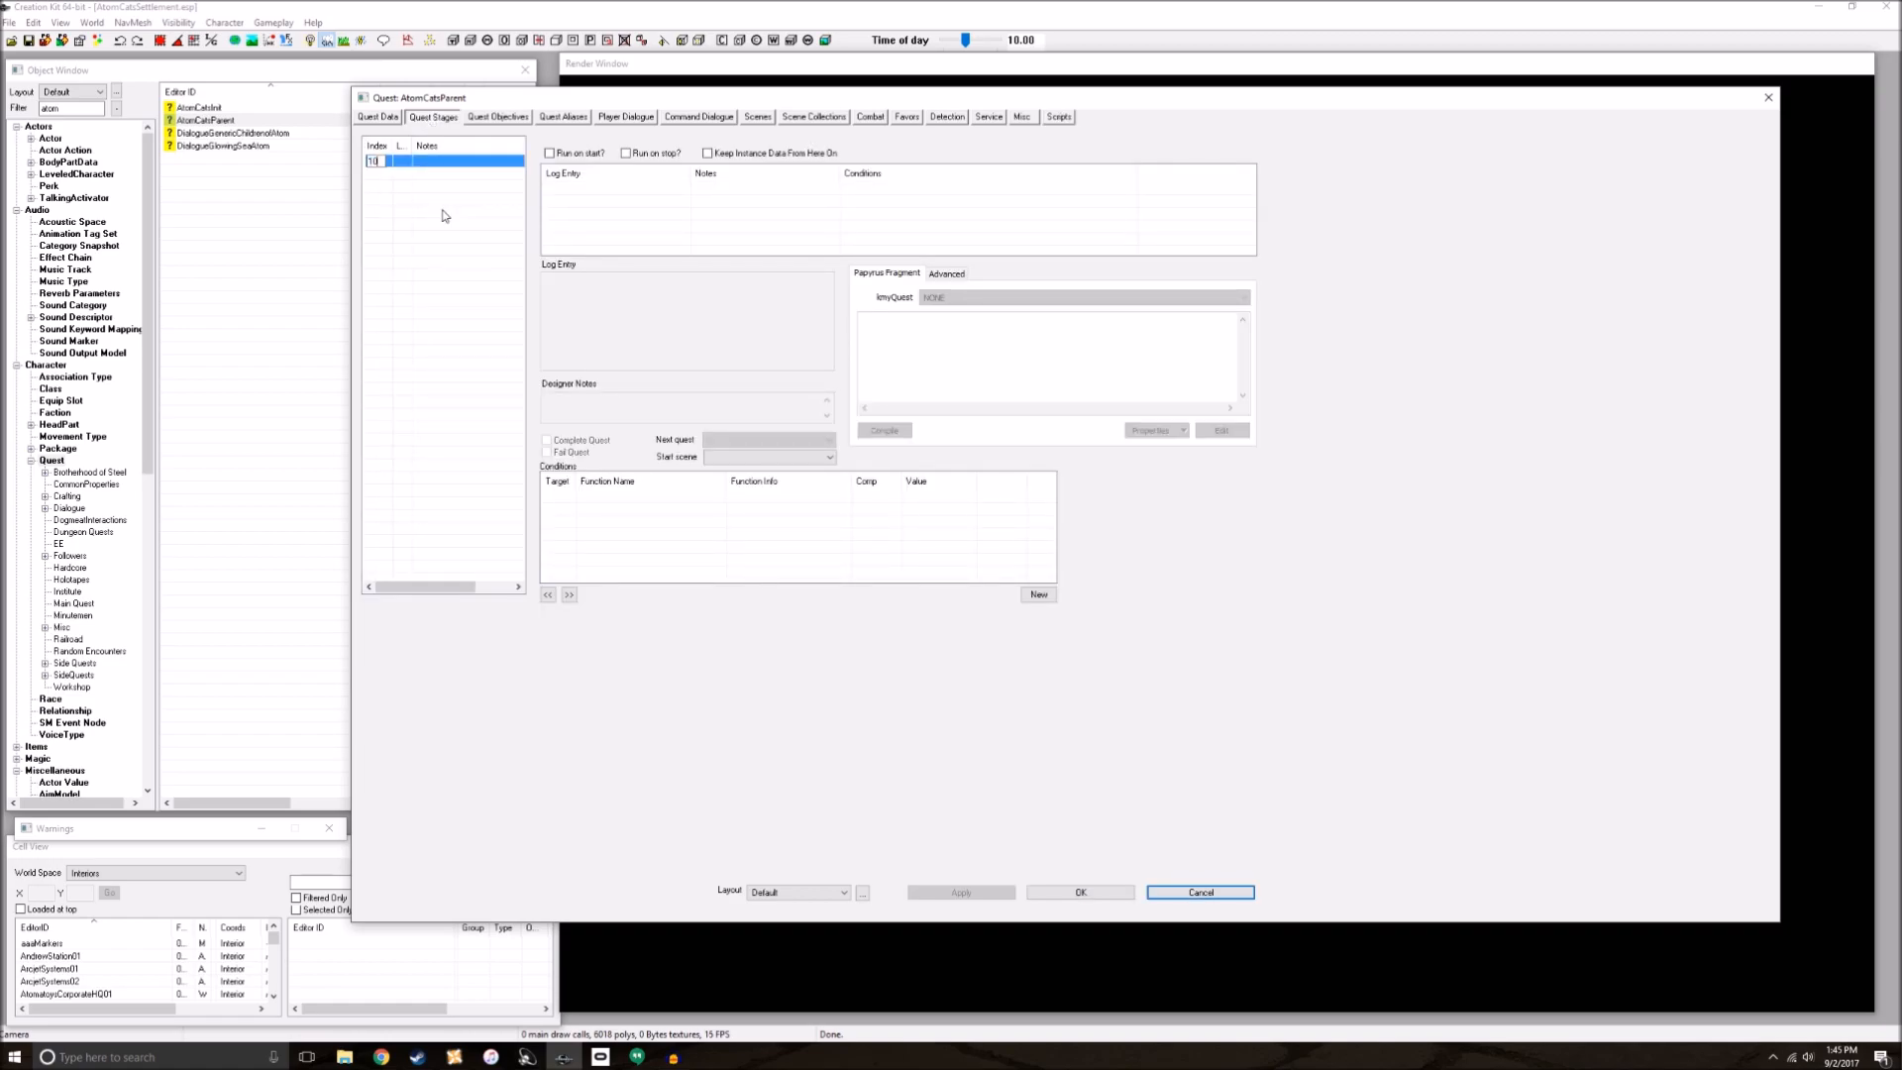
pyautogui.rightClick(638, 220)
pyautogui.click(640, 223)
# Step: Create quest stage 20 in AtomCatsParent and add a new log entry to it
pyautogui.rightClick(457, 235)
pyautogui.click(472, 240)
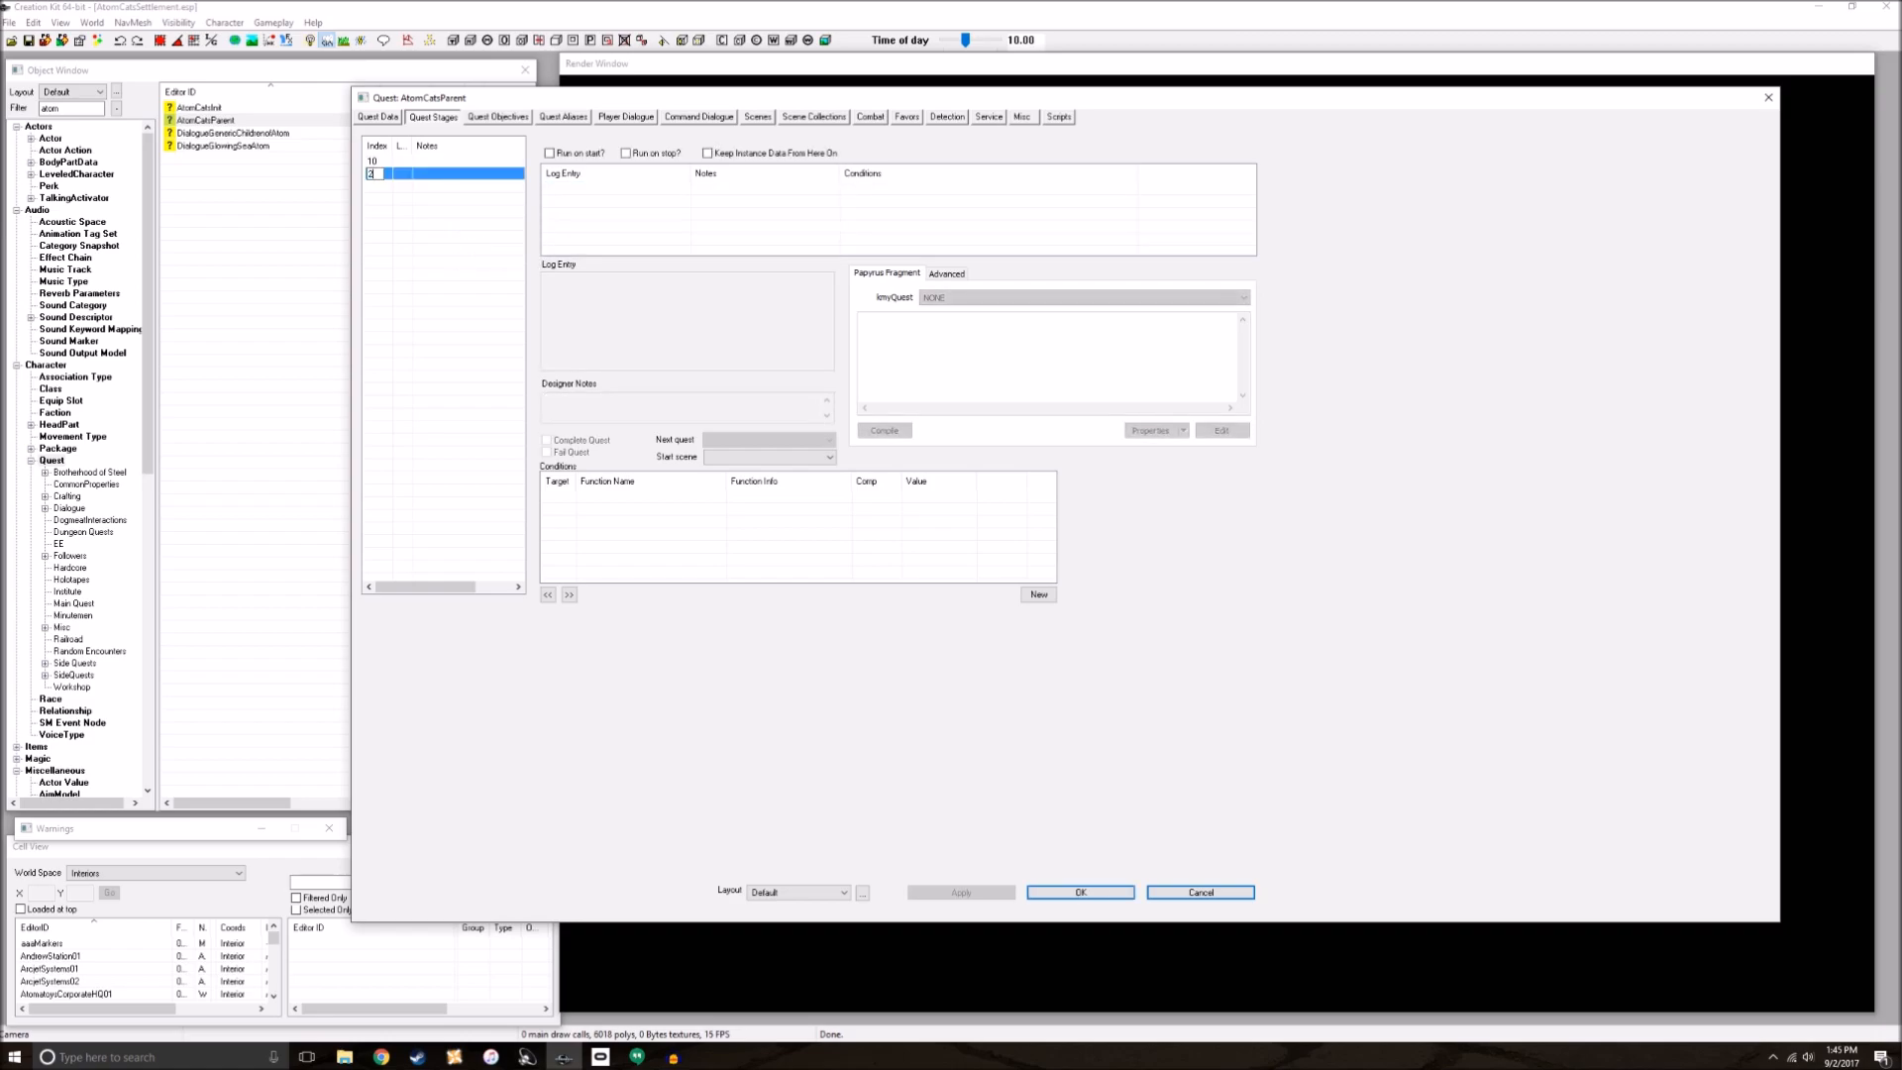
pyautogui.rightClick(657, 205)
pyautogui.click(664, 221)
pyautogui.click(482, 320)
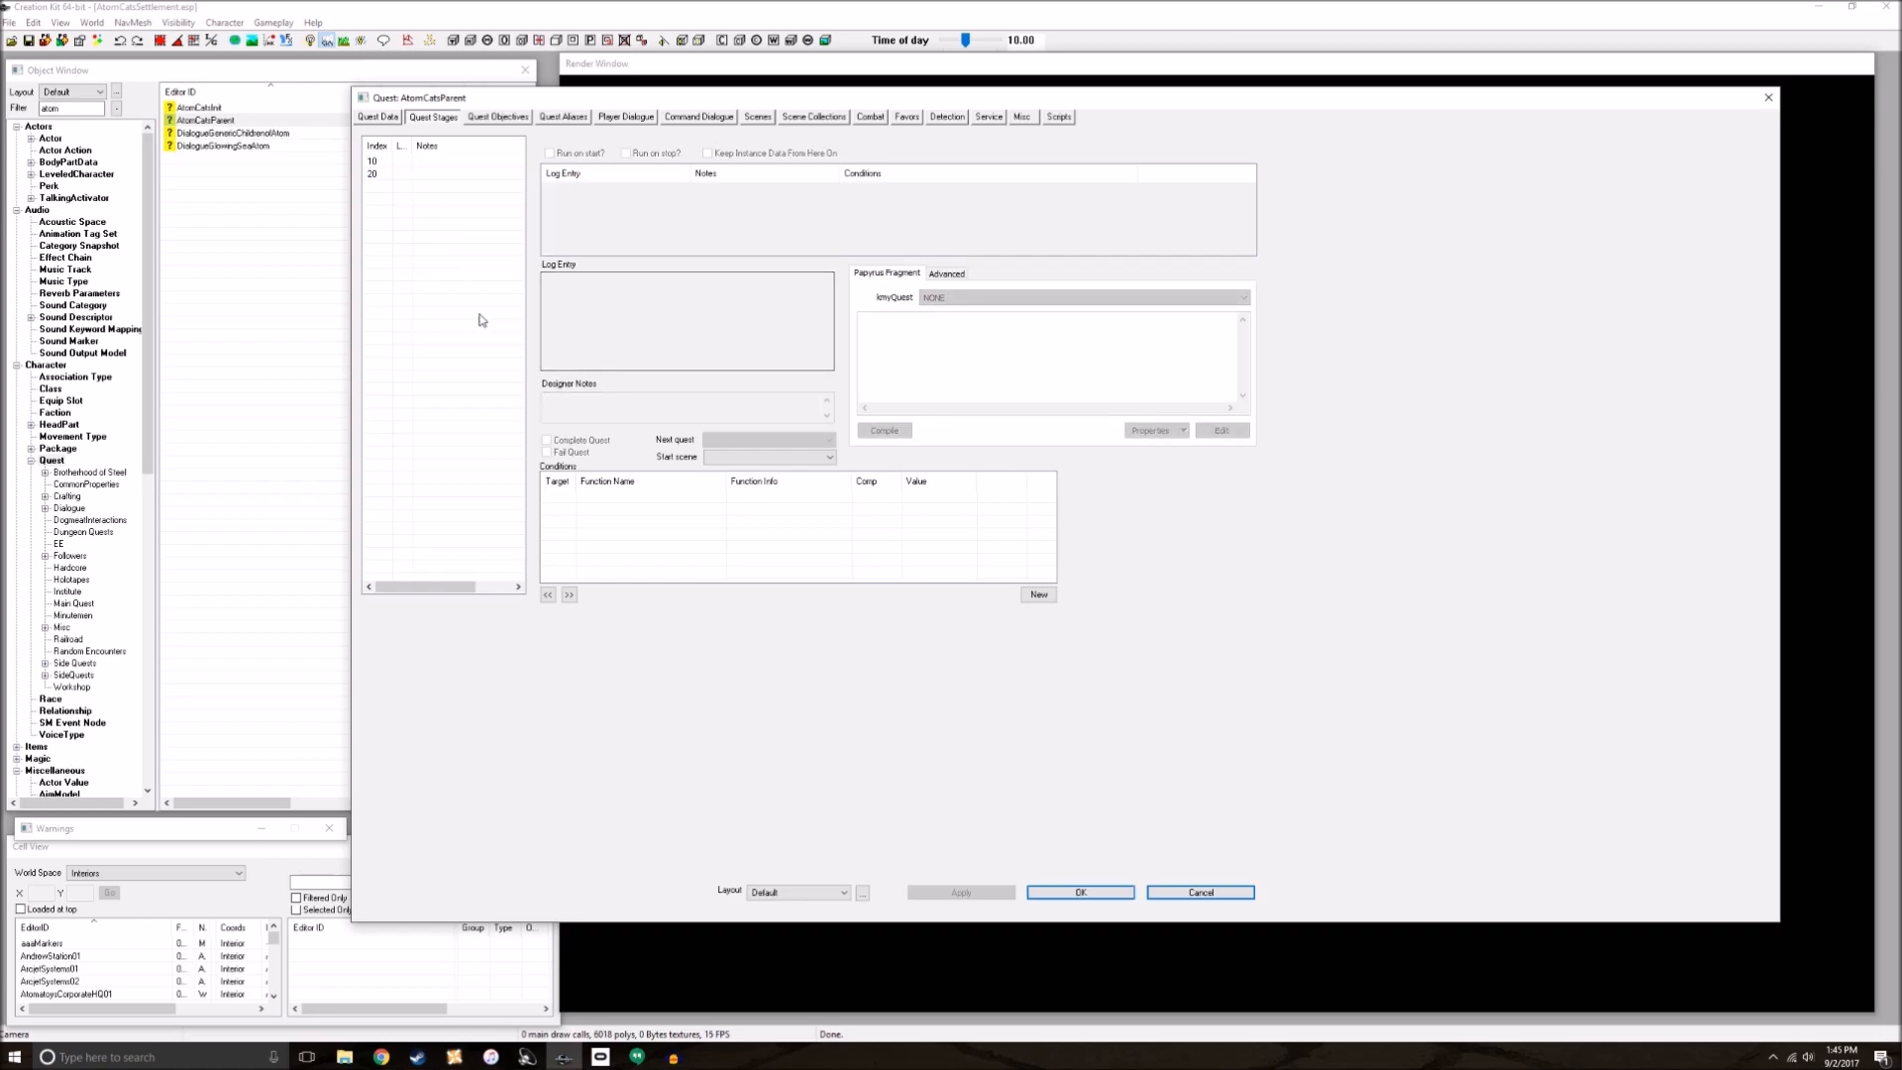
# Step: Accept the AtomCatsParent quest changes and attach WorkshopInitializeLocationScript to the AtomCatsInit quest
pyautogui.click(1053, 893)
pyautogui.doubleClick(253, 109)
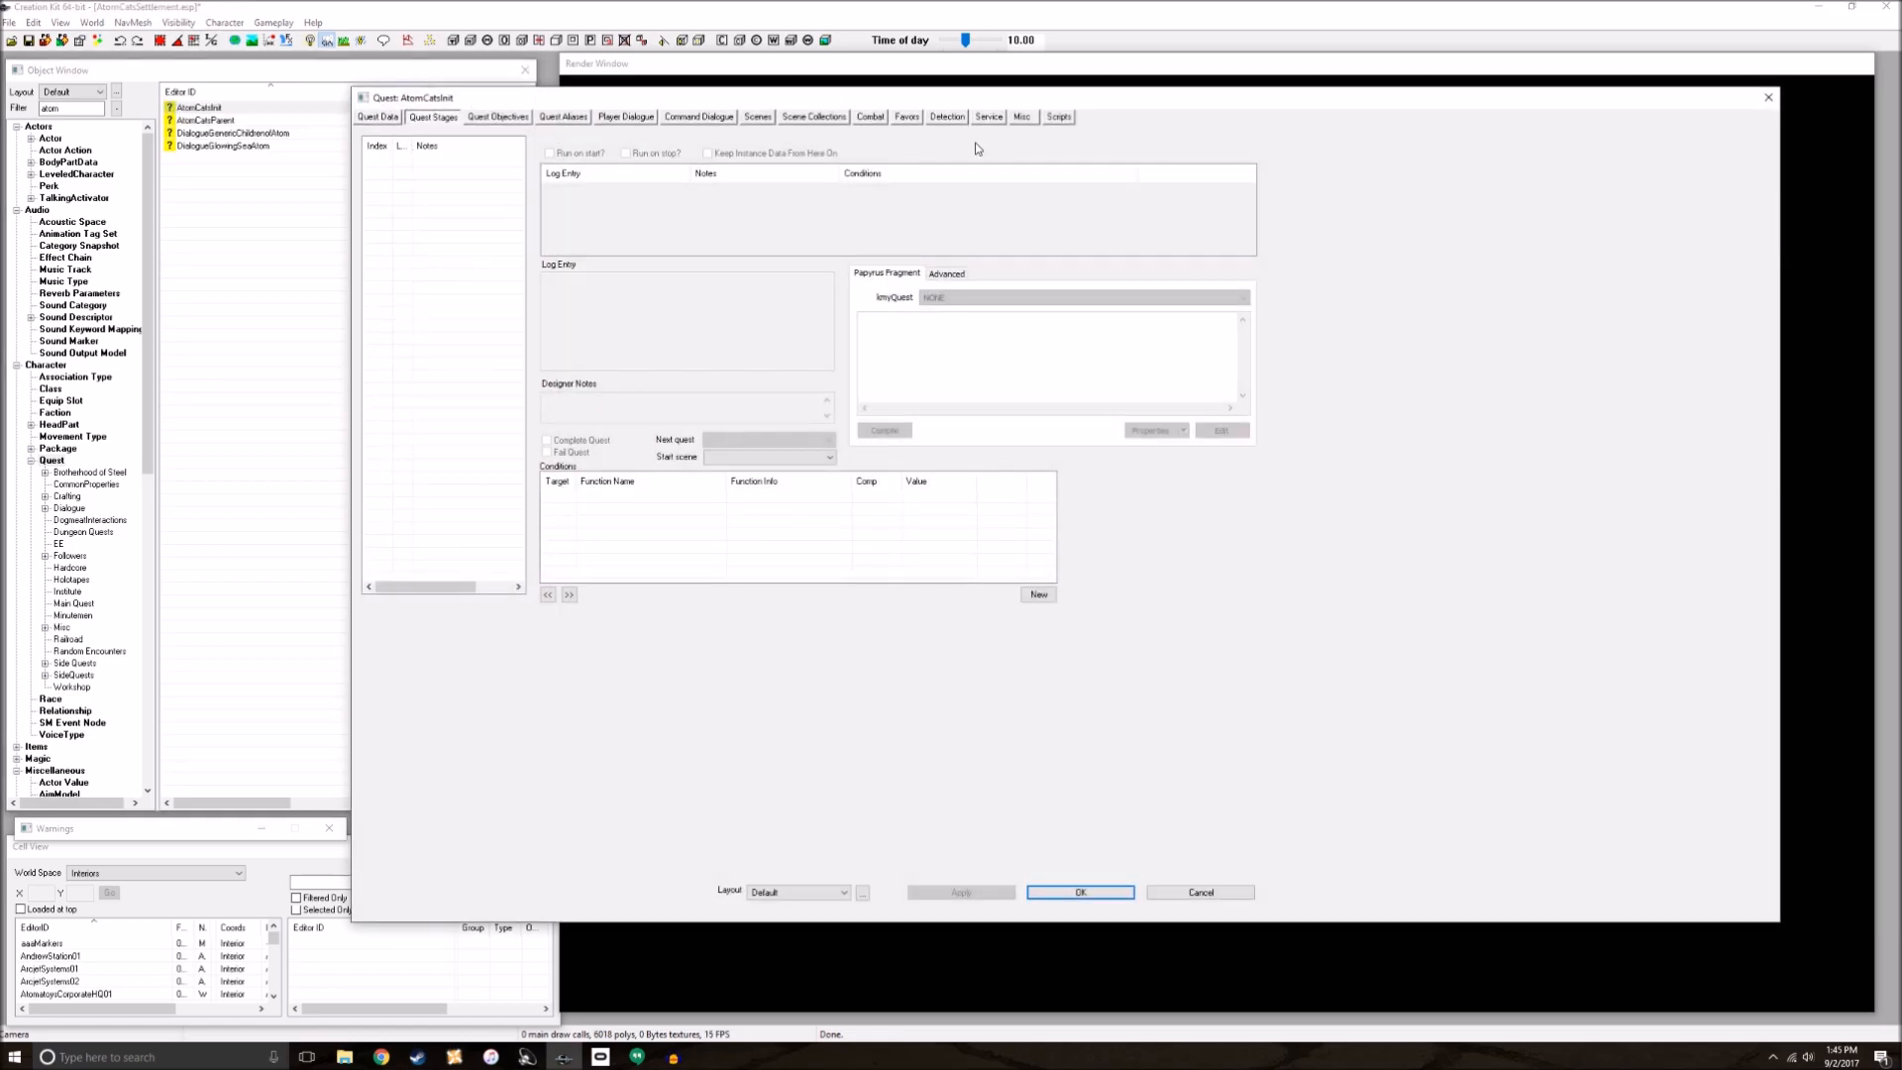
pyautogui.click(1057, 117)
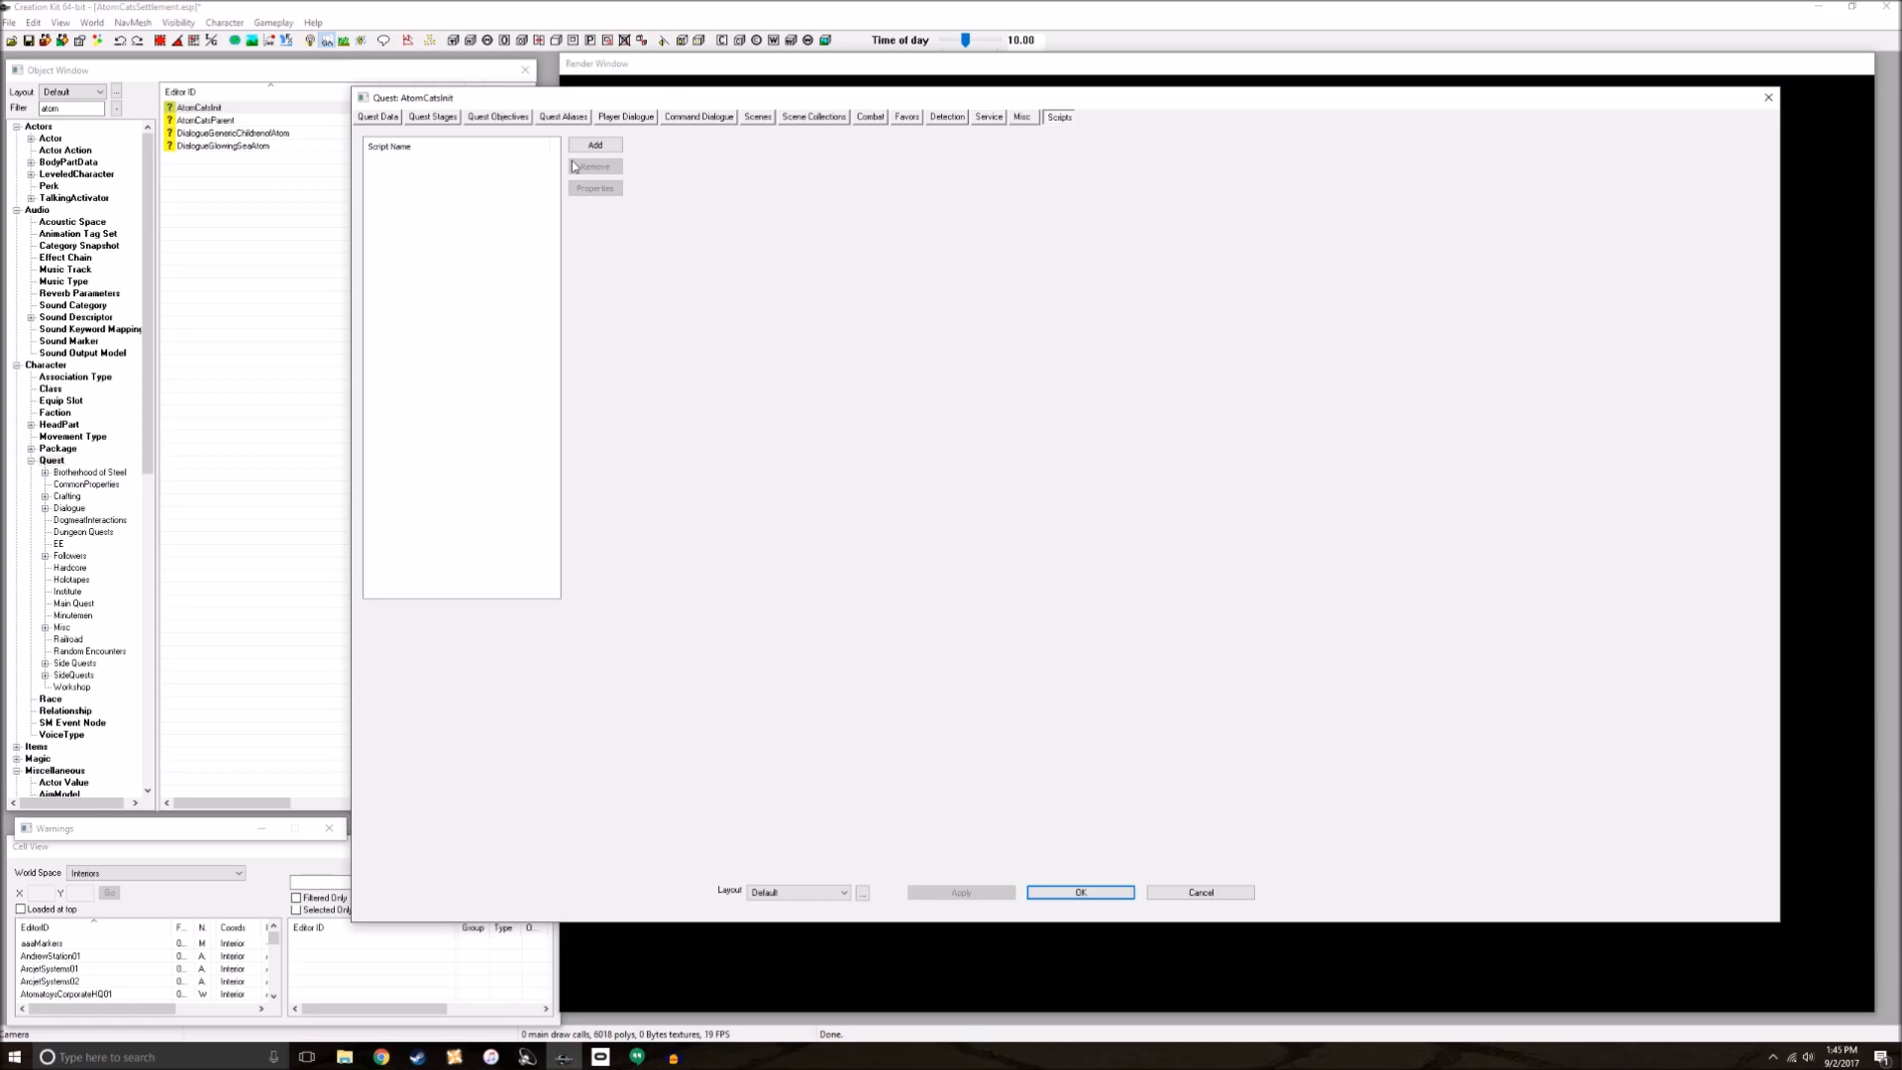
pyautogui.click(596, 145)
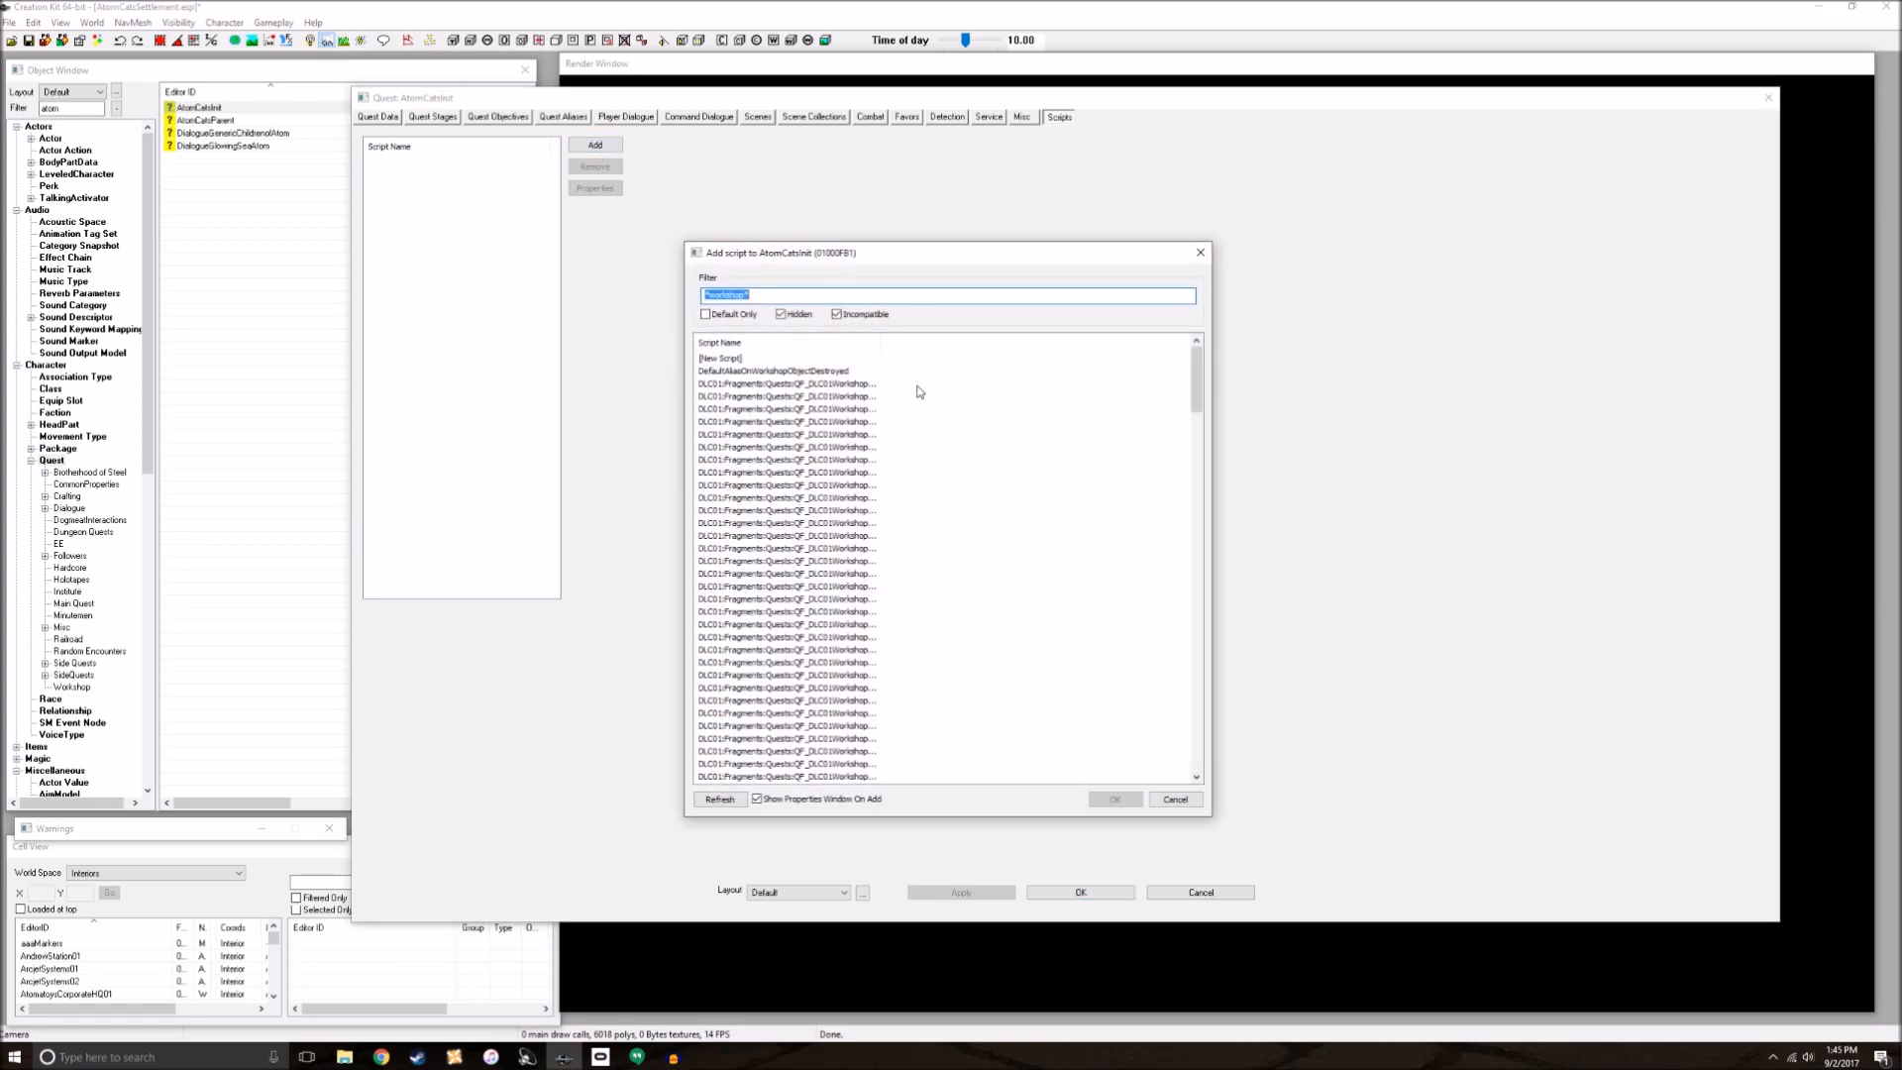
pyautogui.moveTo(1197, 392); pyautogui.dragTo(1206, 761)
pyautogui.click(798, 486)
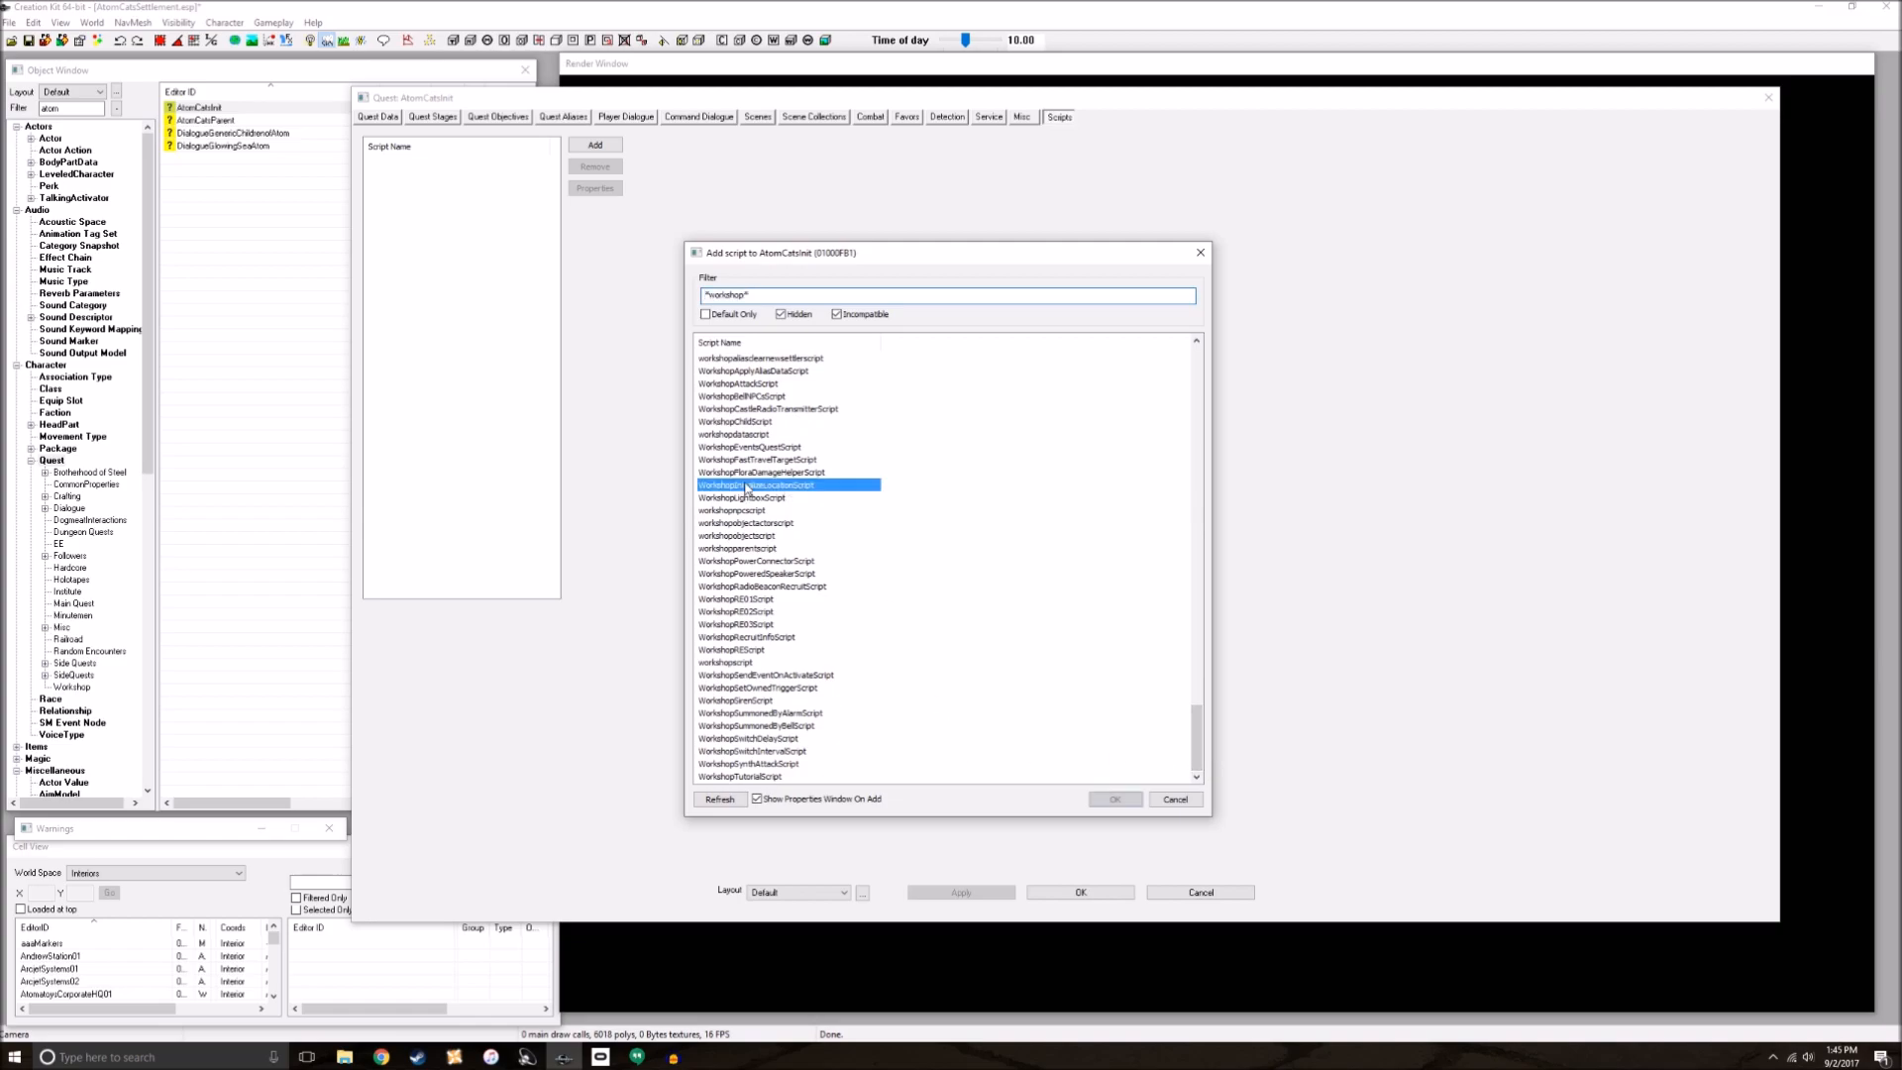
pyautogui.doubleClick(798, 486)
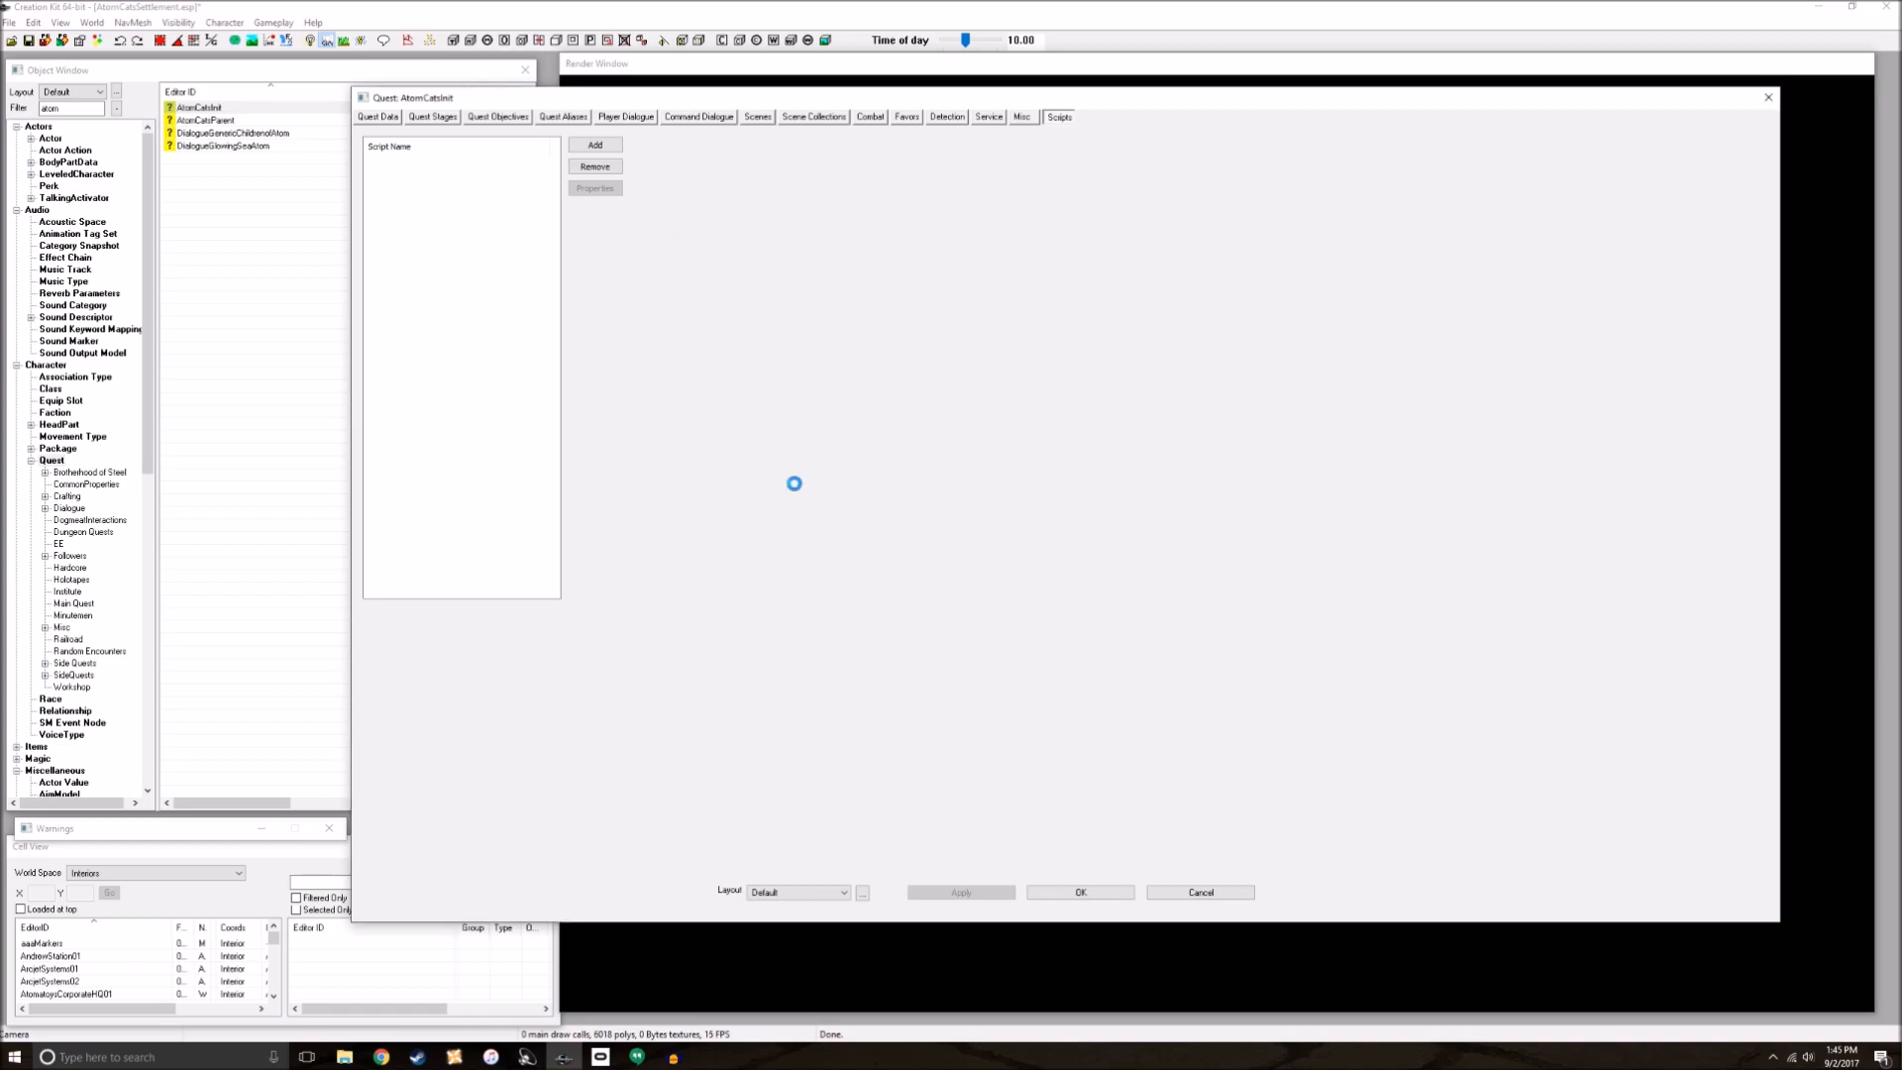
pyautogui.click(1474, 928)
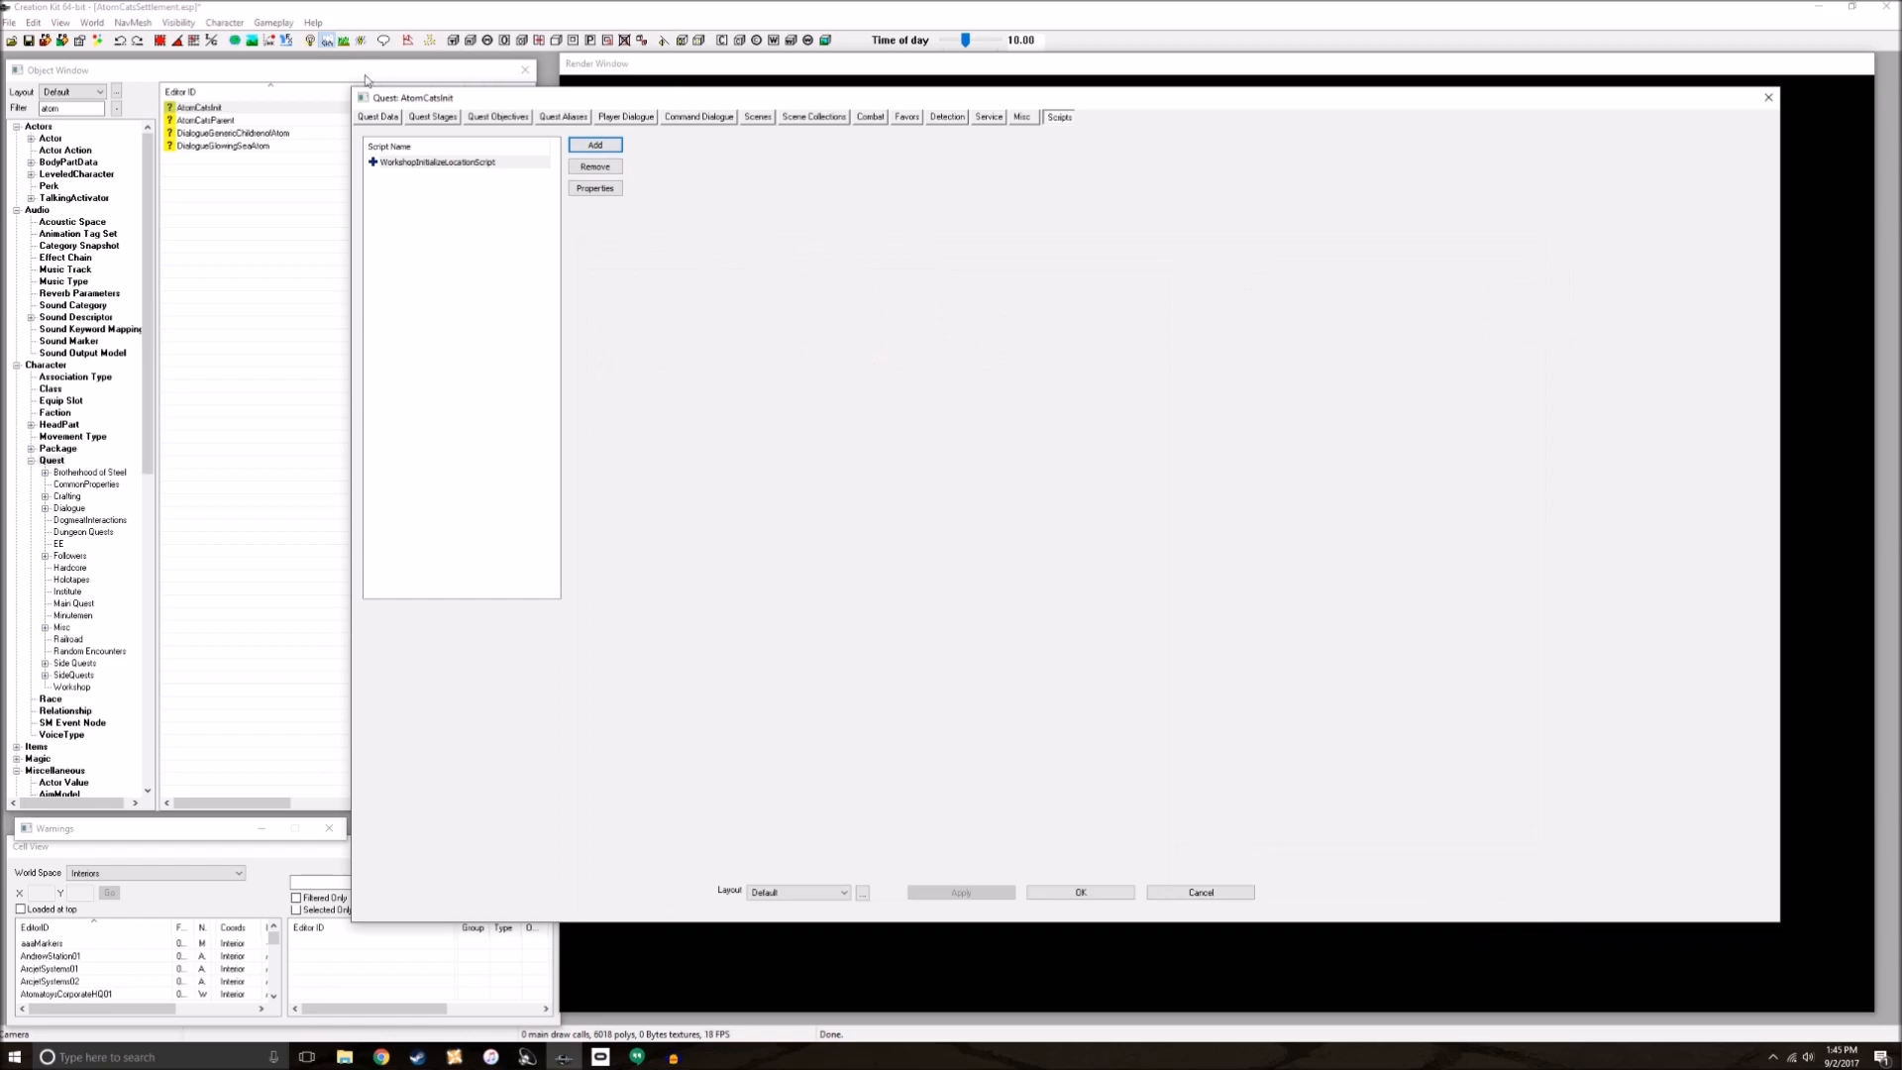
# Step: Copy the entire source of WorkshopInitializeLocationScript and remove that script from AtomCatsInit
pyautogui.click(428, 170)
pyautogui.rightClick(453, 164)
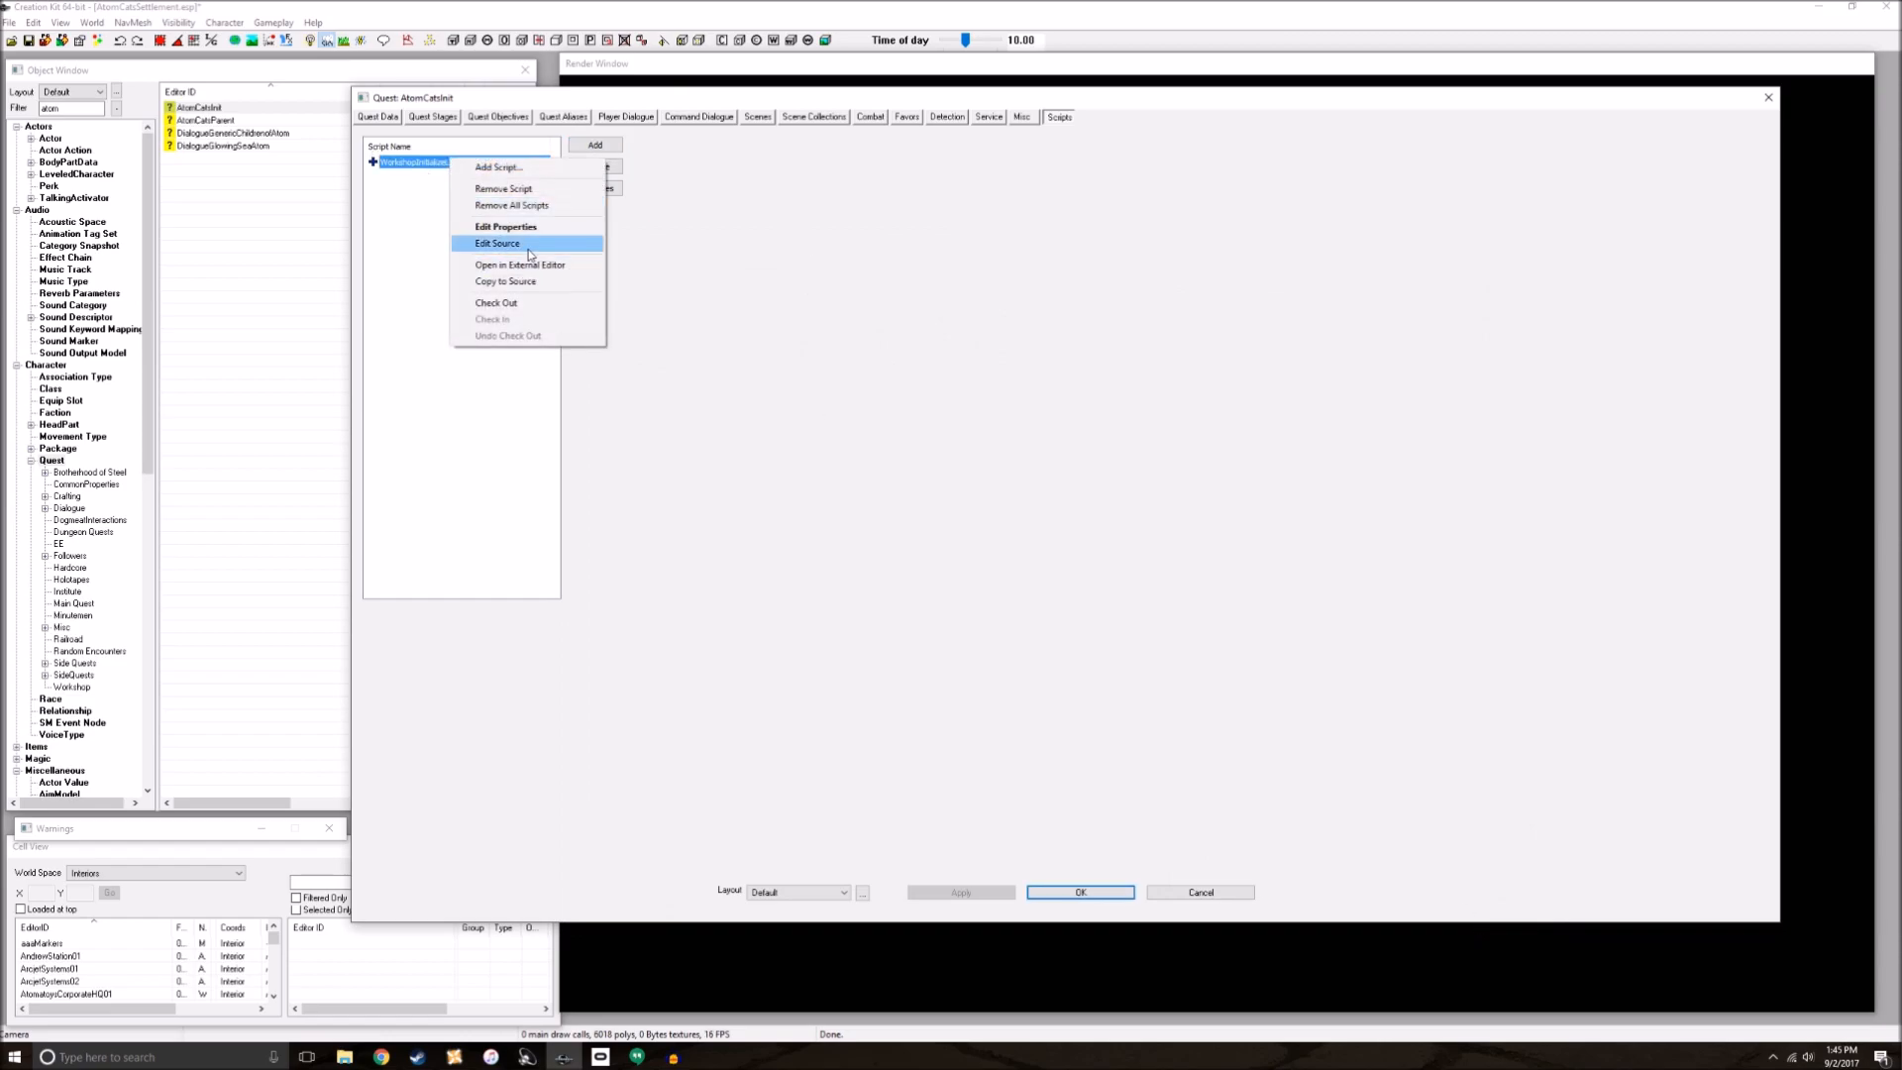
pyautogui.click(528, 245)
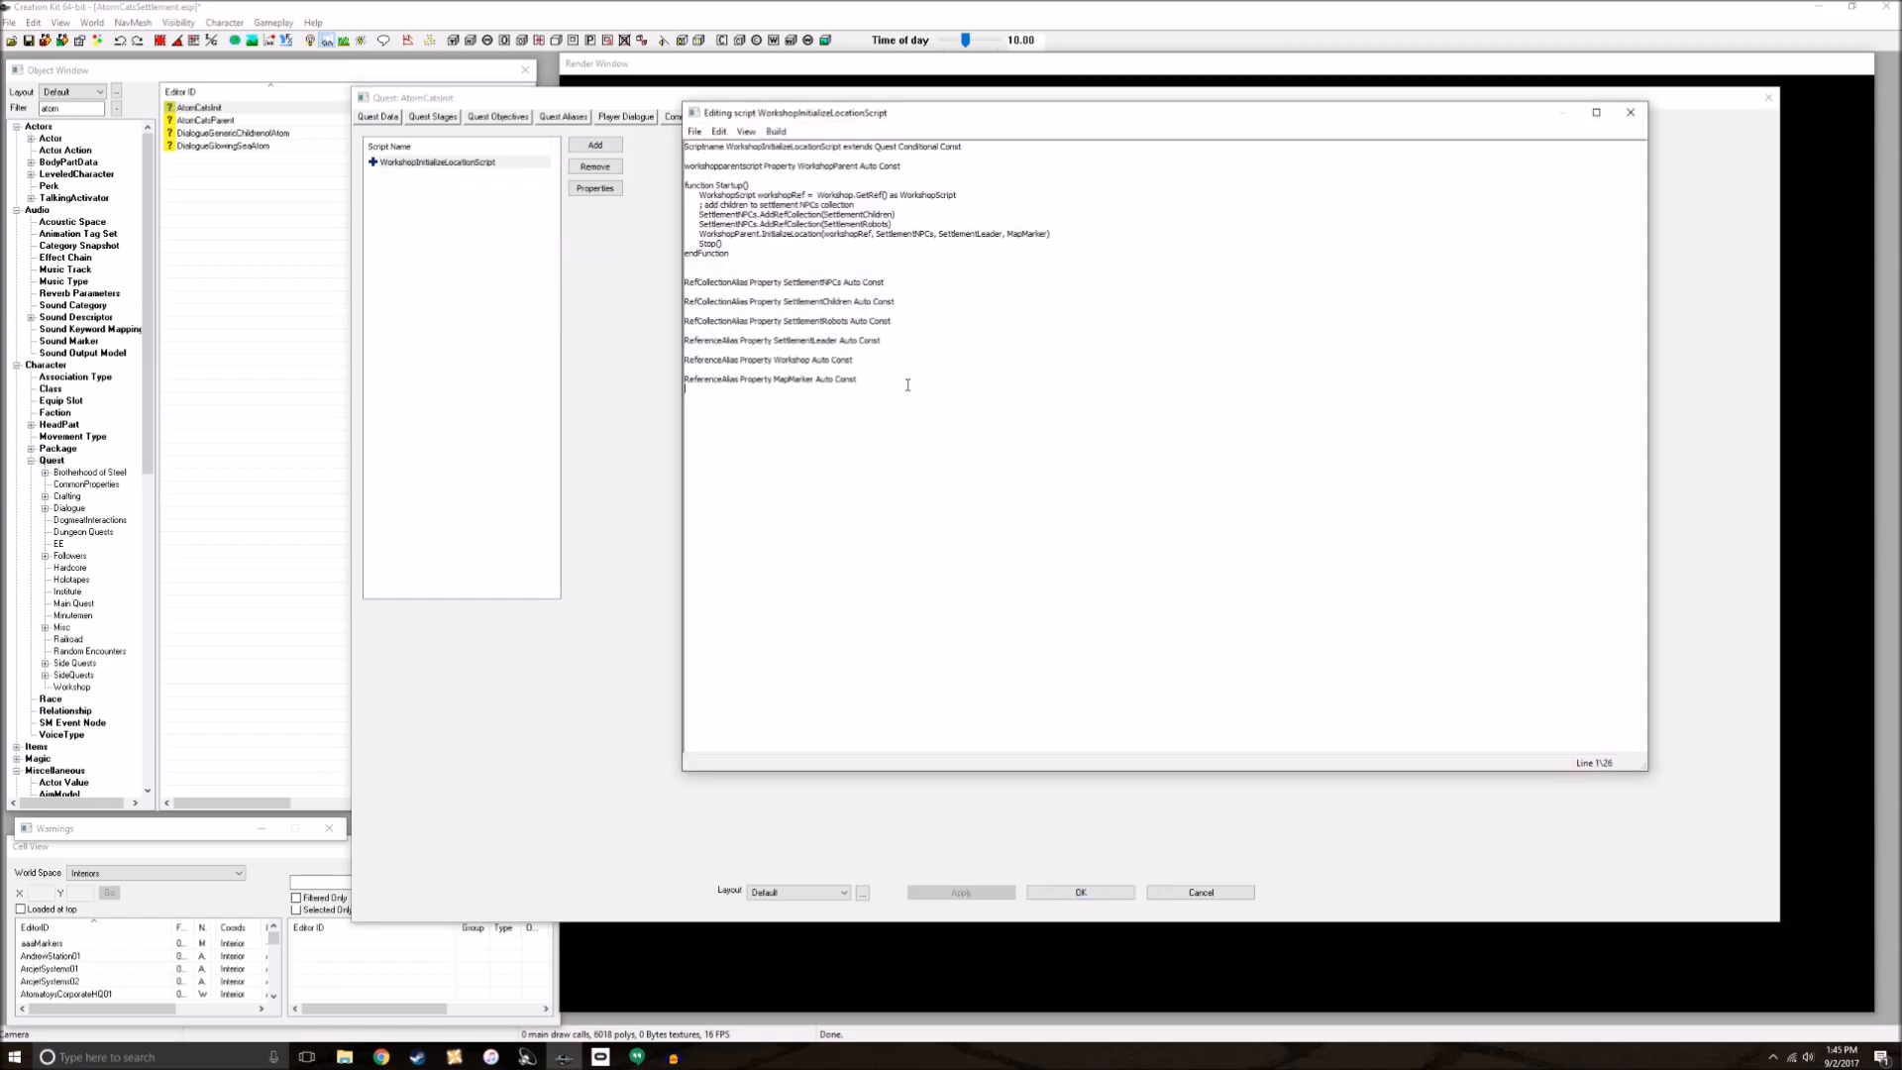
pyautogui.hotkey('ctrl', 'a')
pyautogui.hotkey('ctrl', 'c')
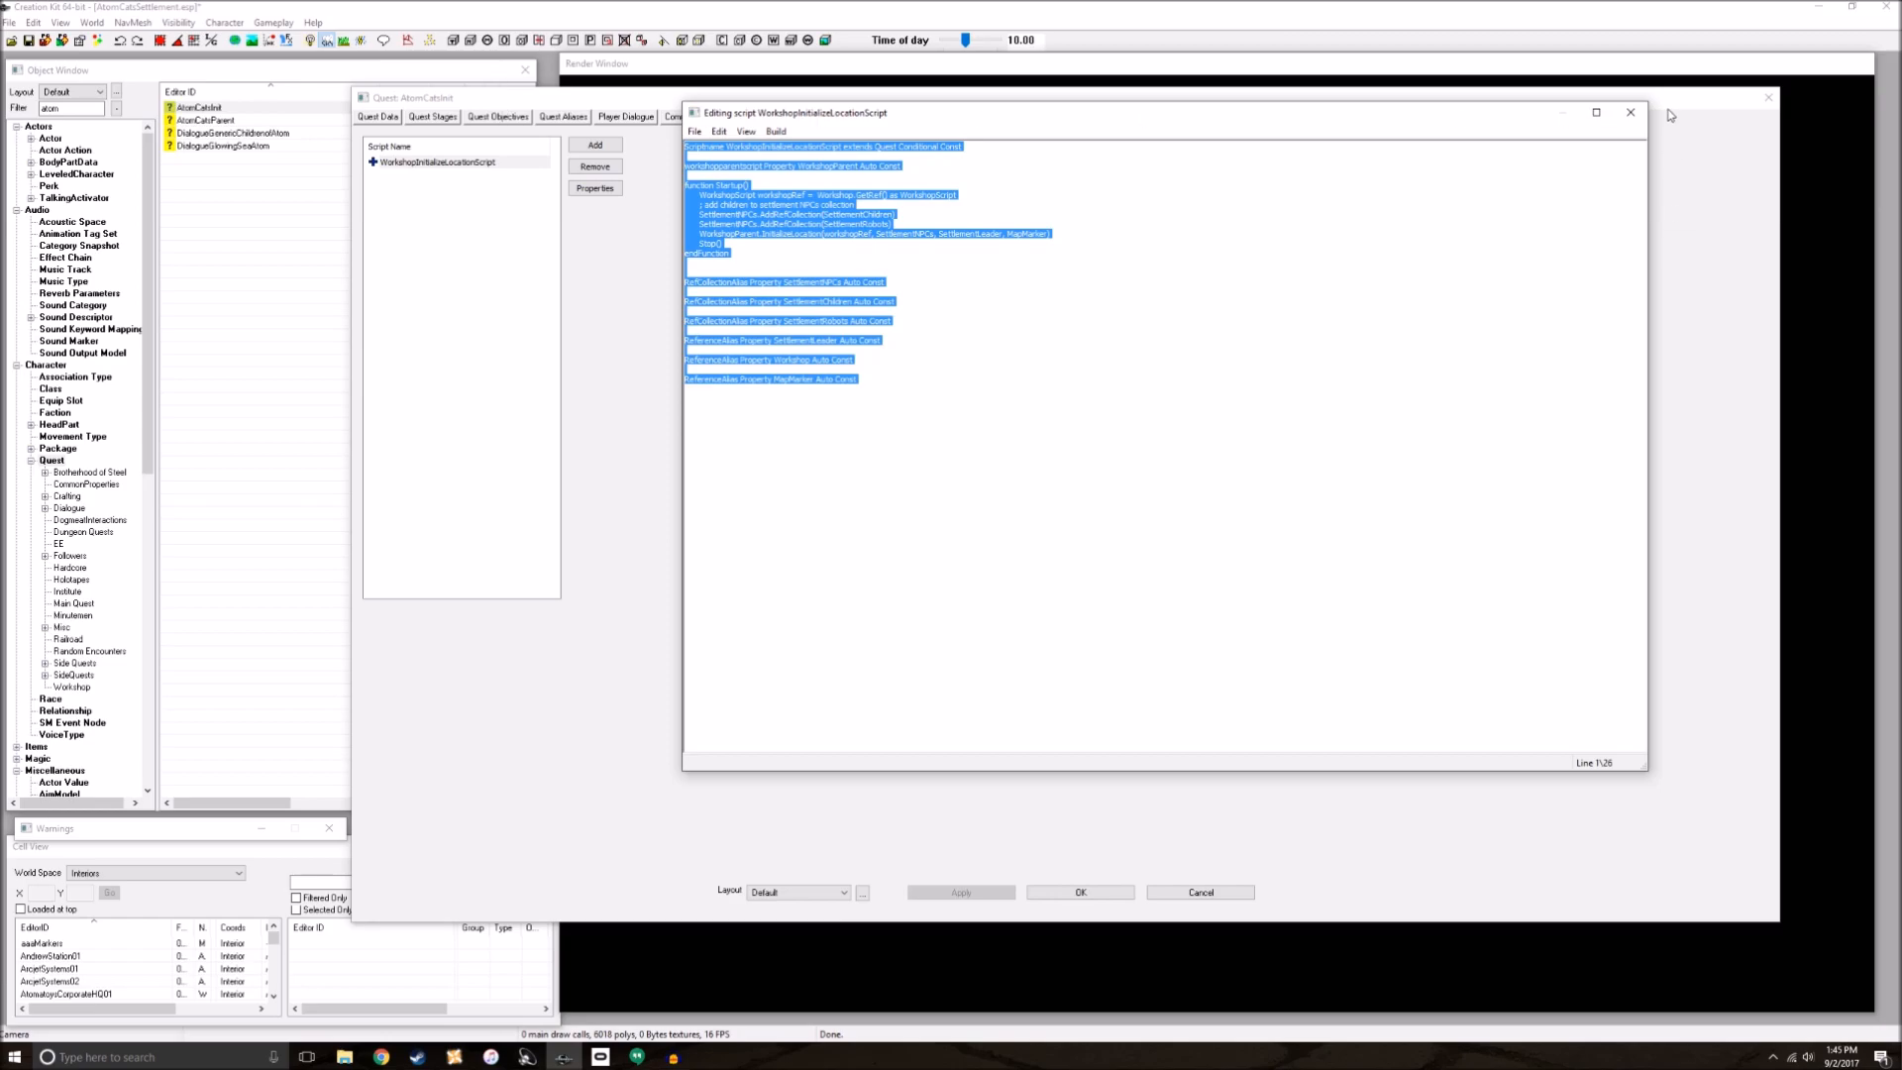
pyautogui.click(1631, 112)
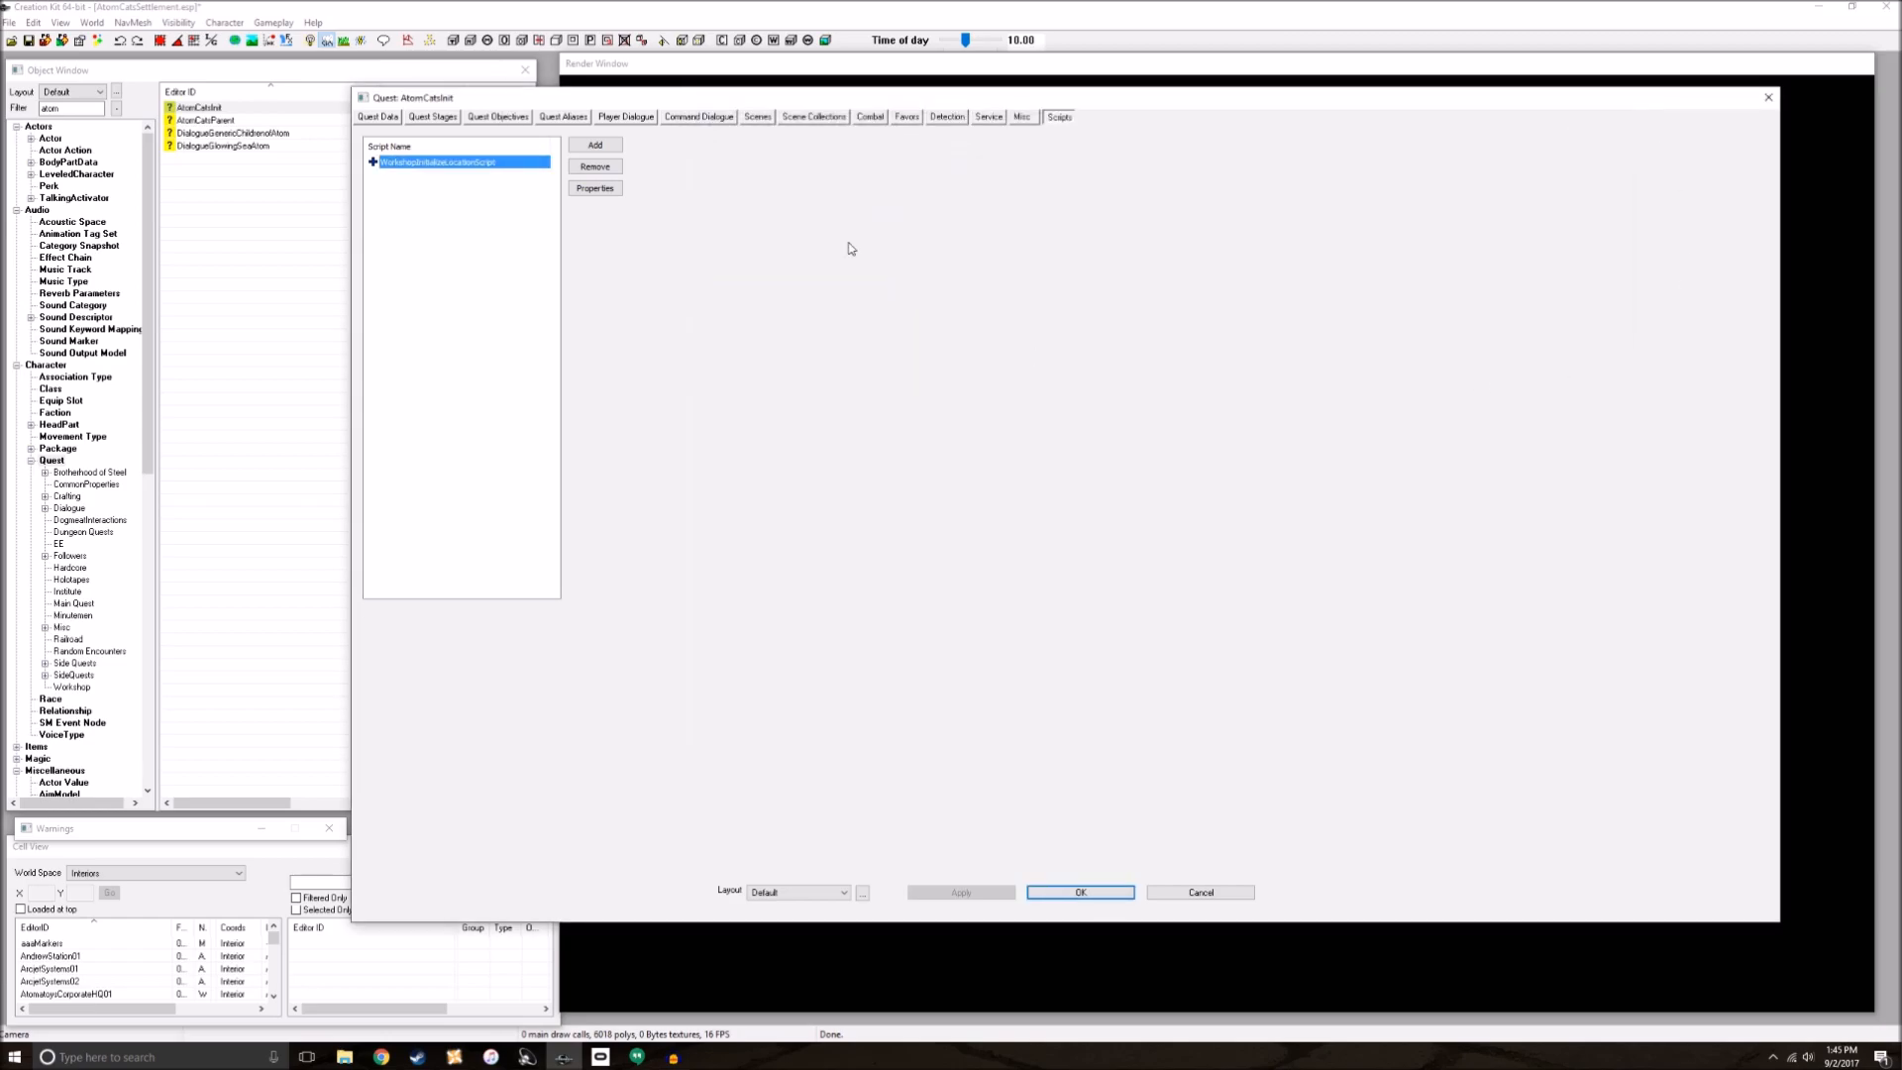
pyautogui.click(575, 170)
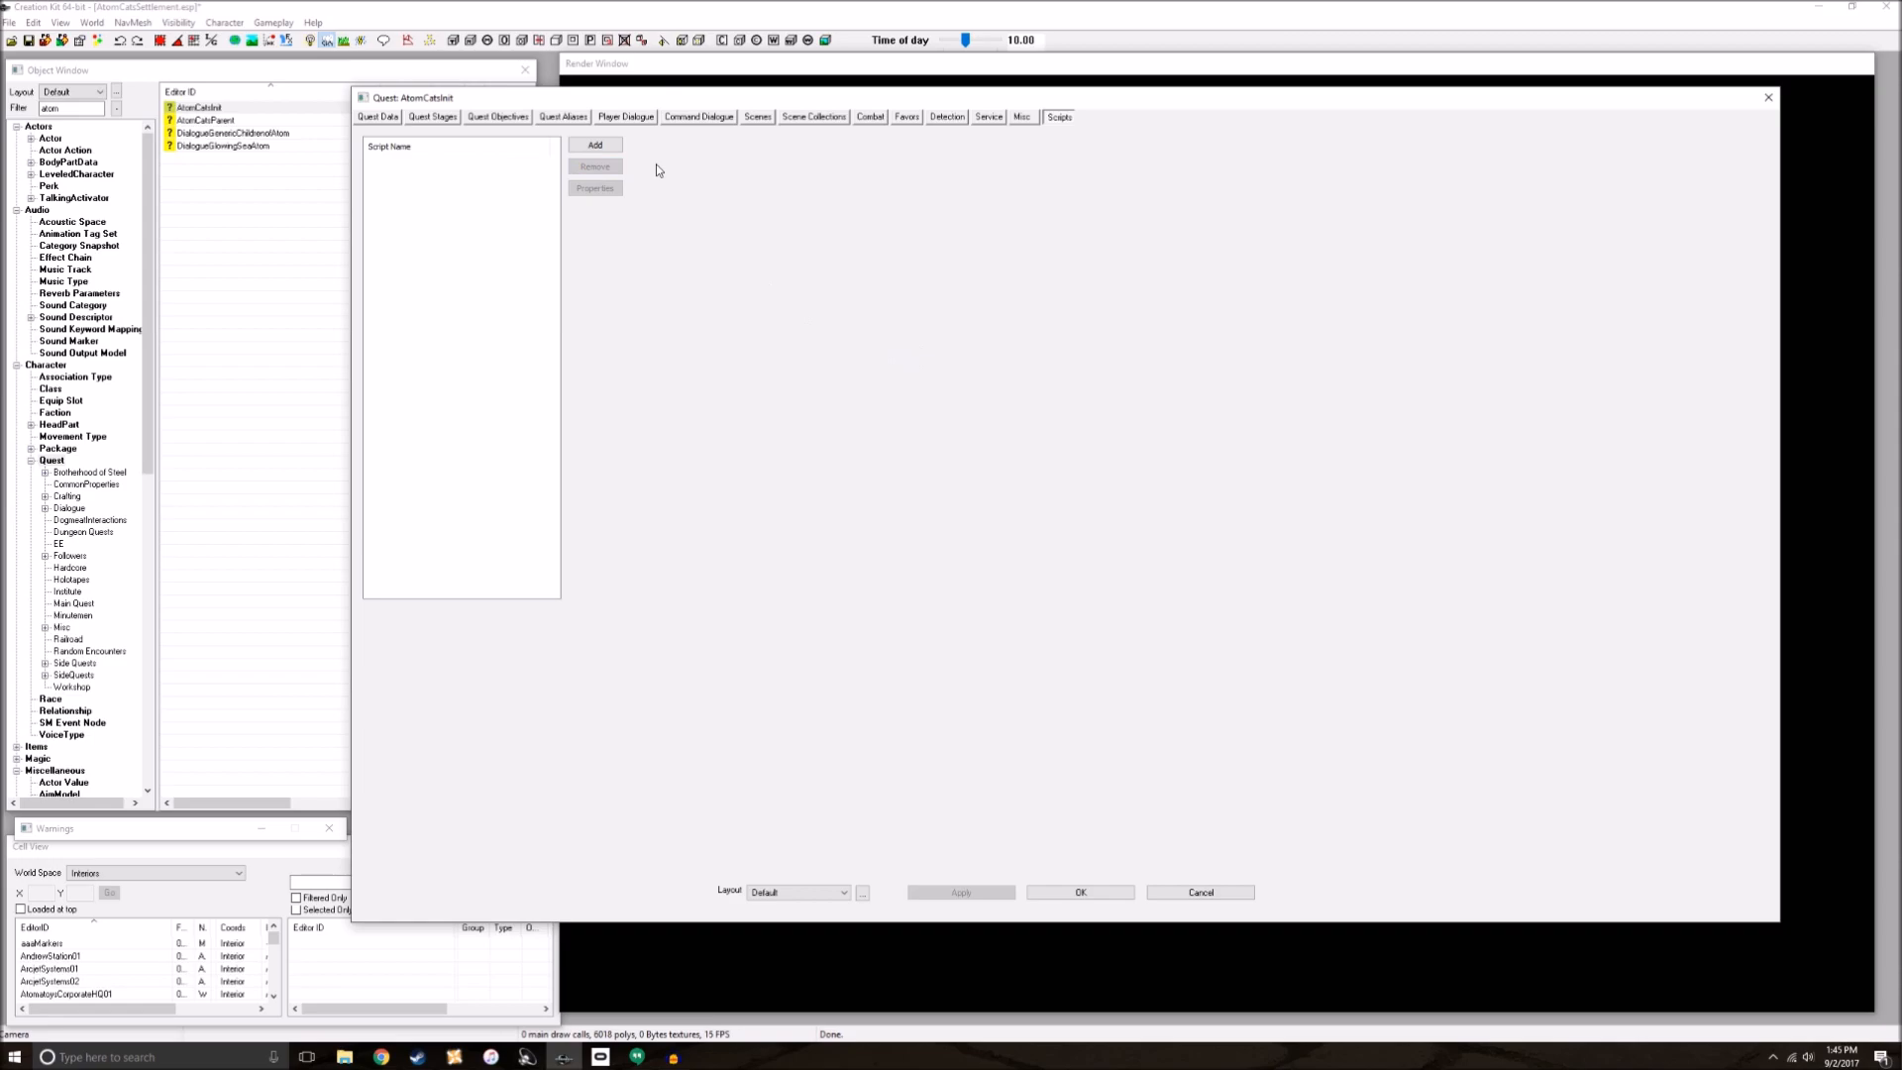
# Step: Create a new Quest-extending script named AtomInitScript on AtomCatsInit, flagged Conditional and Const
pyautogui.click(596, 146)
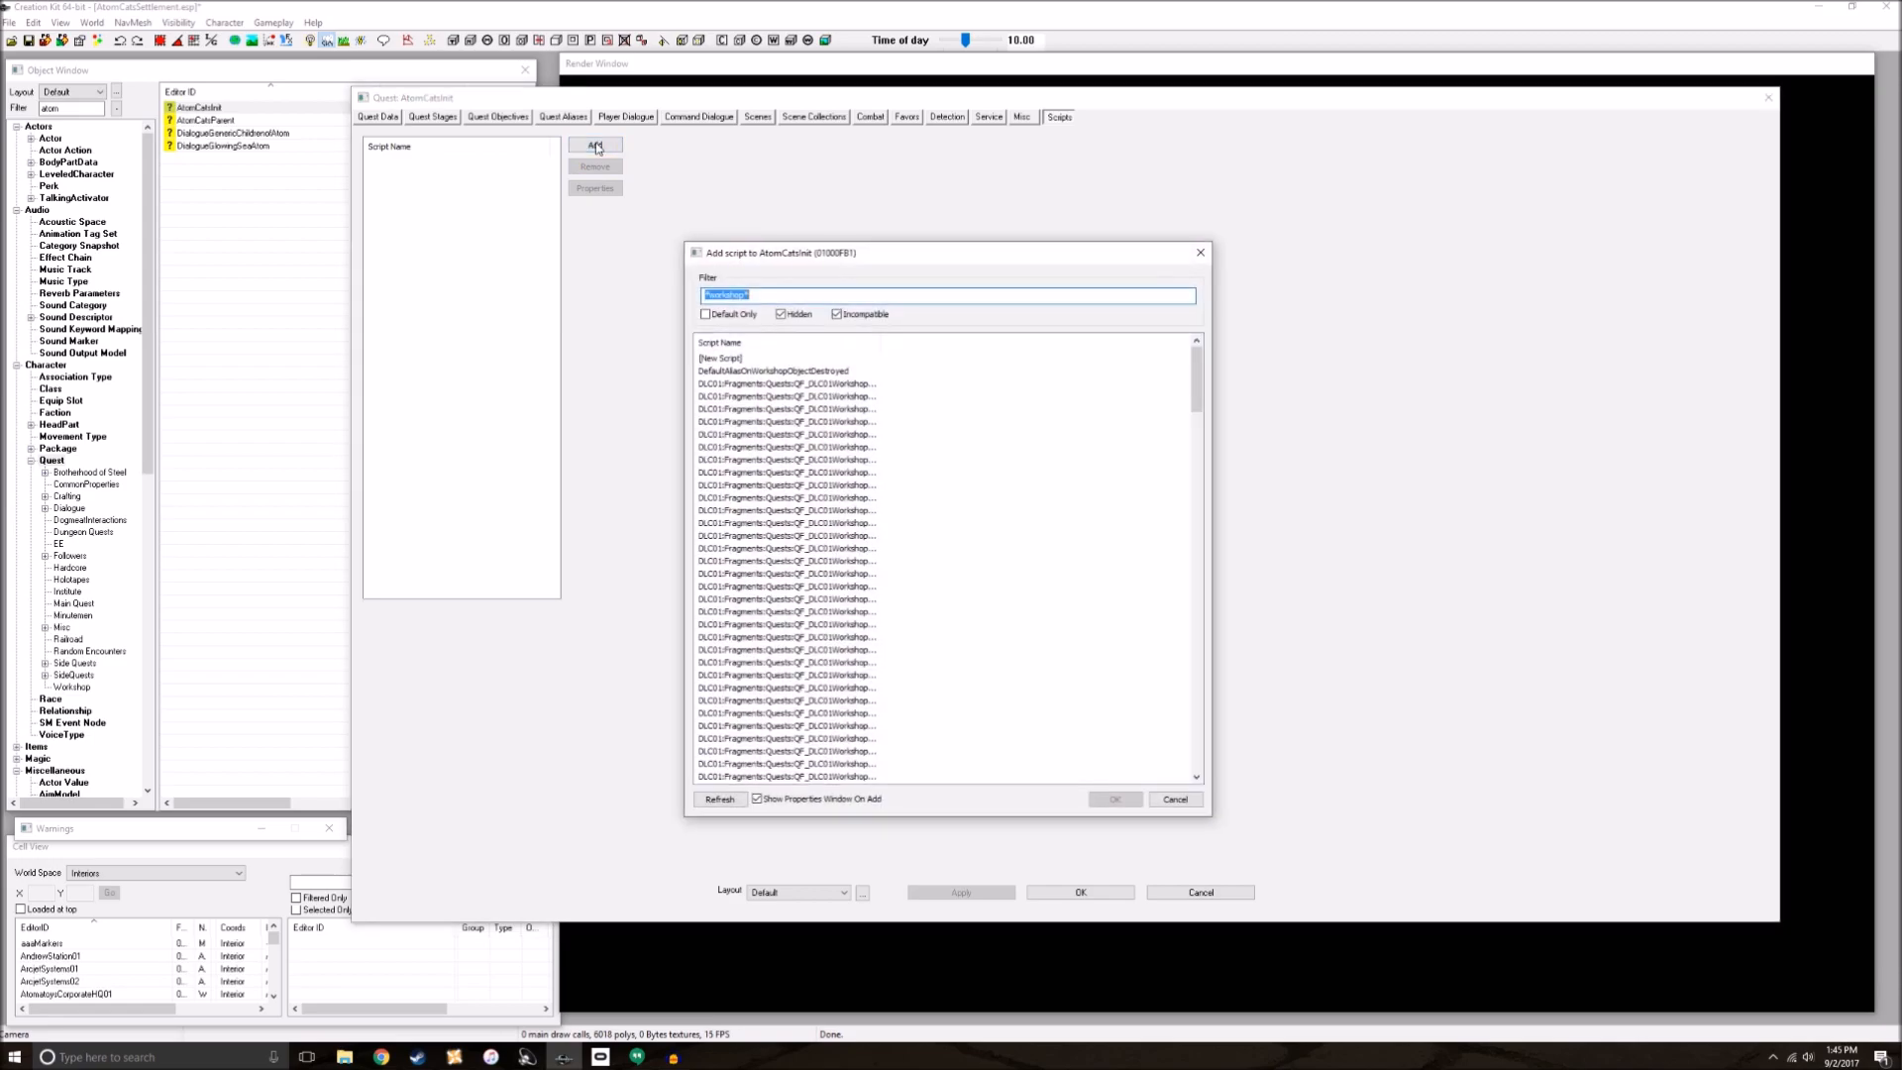
pyautogui.doubleClick(733, 357)
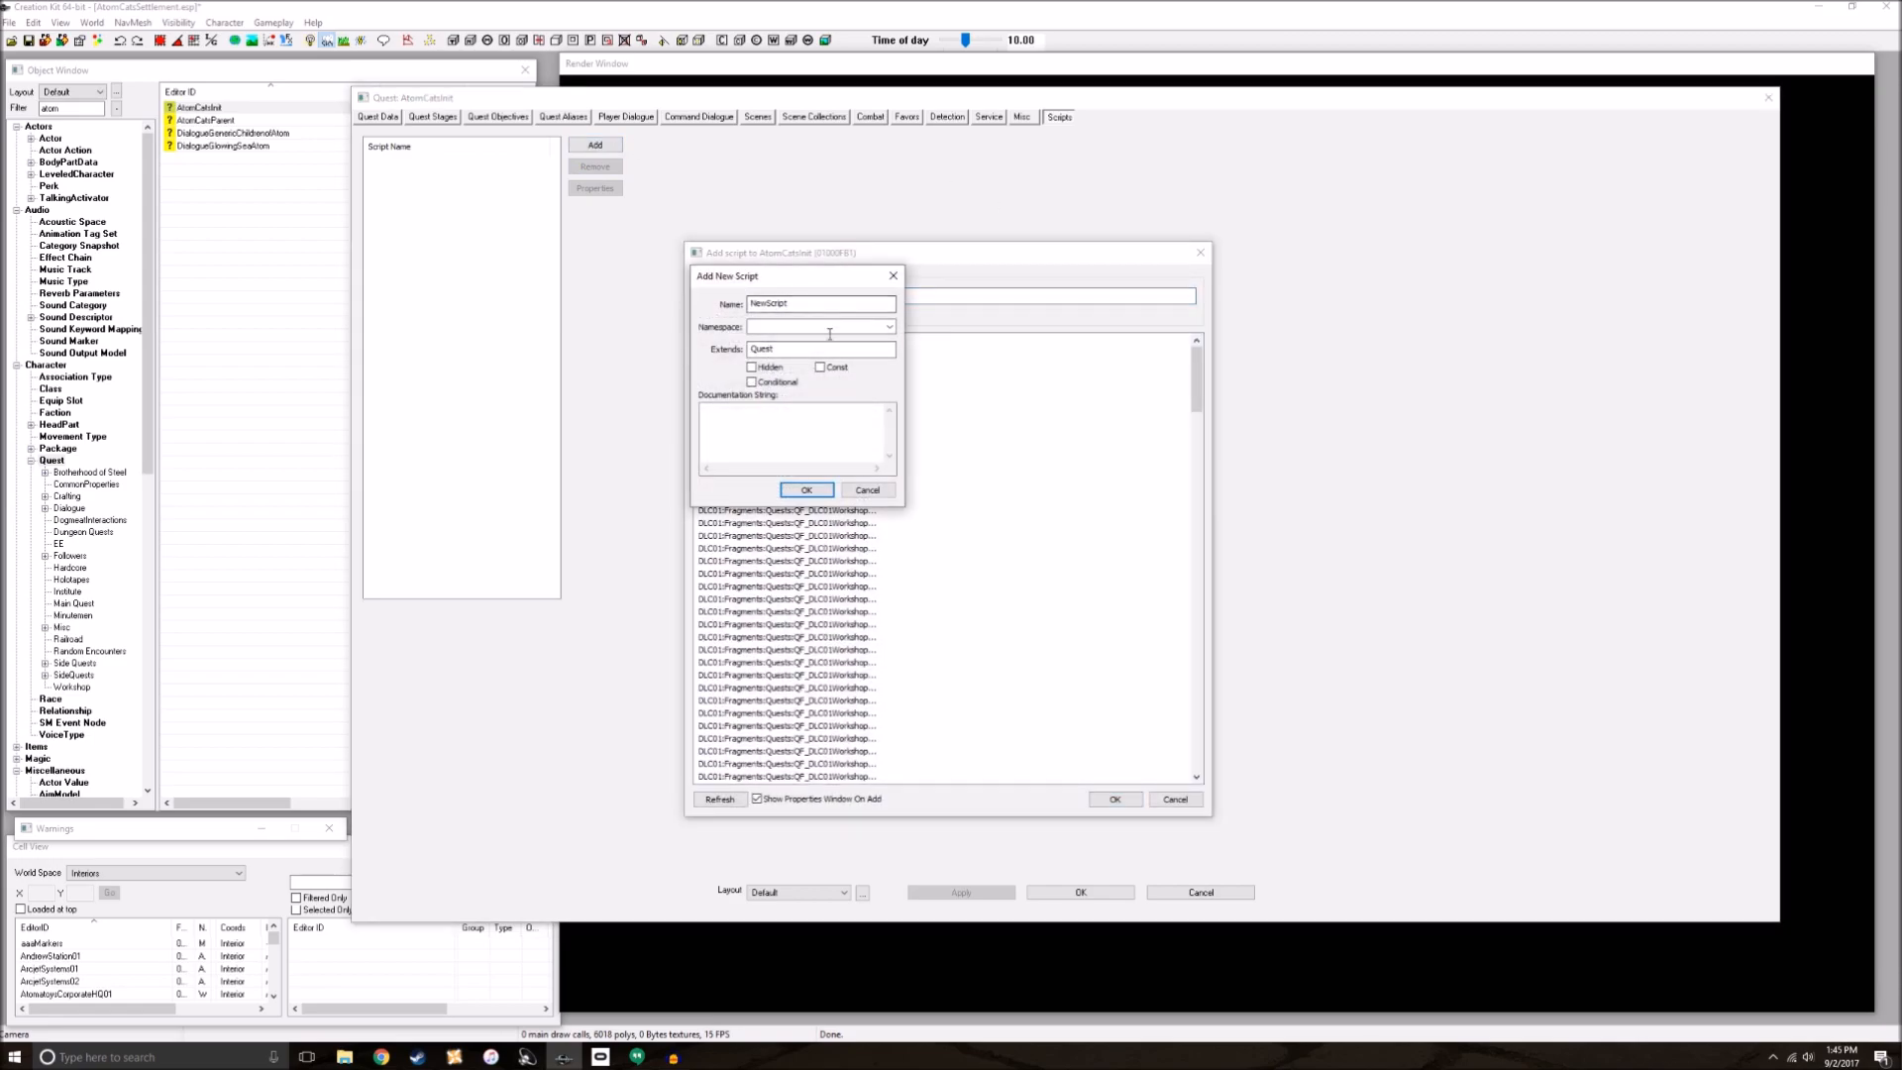
pyautogui.click(779, 383)
pyautogui.click(835, 368)
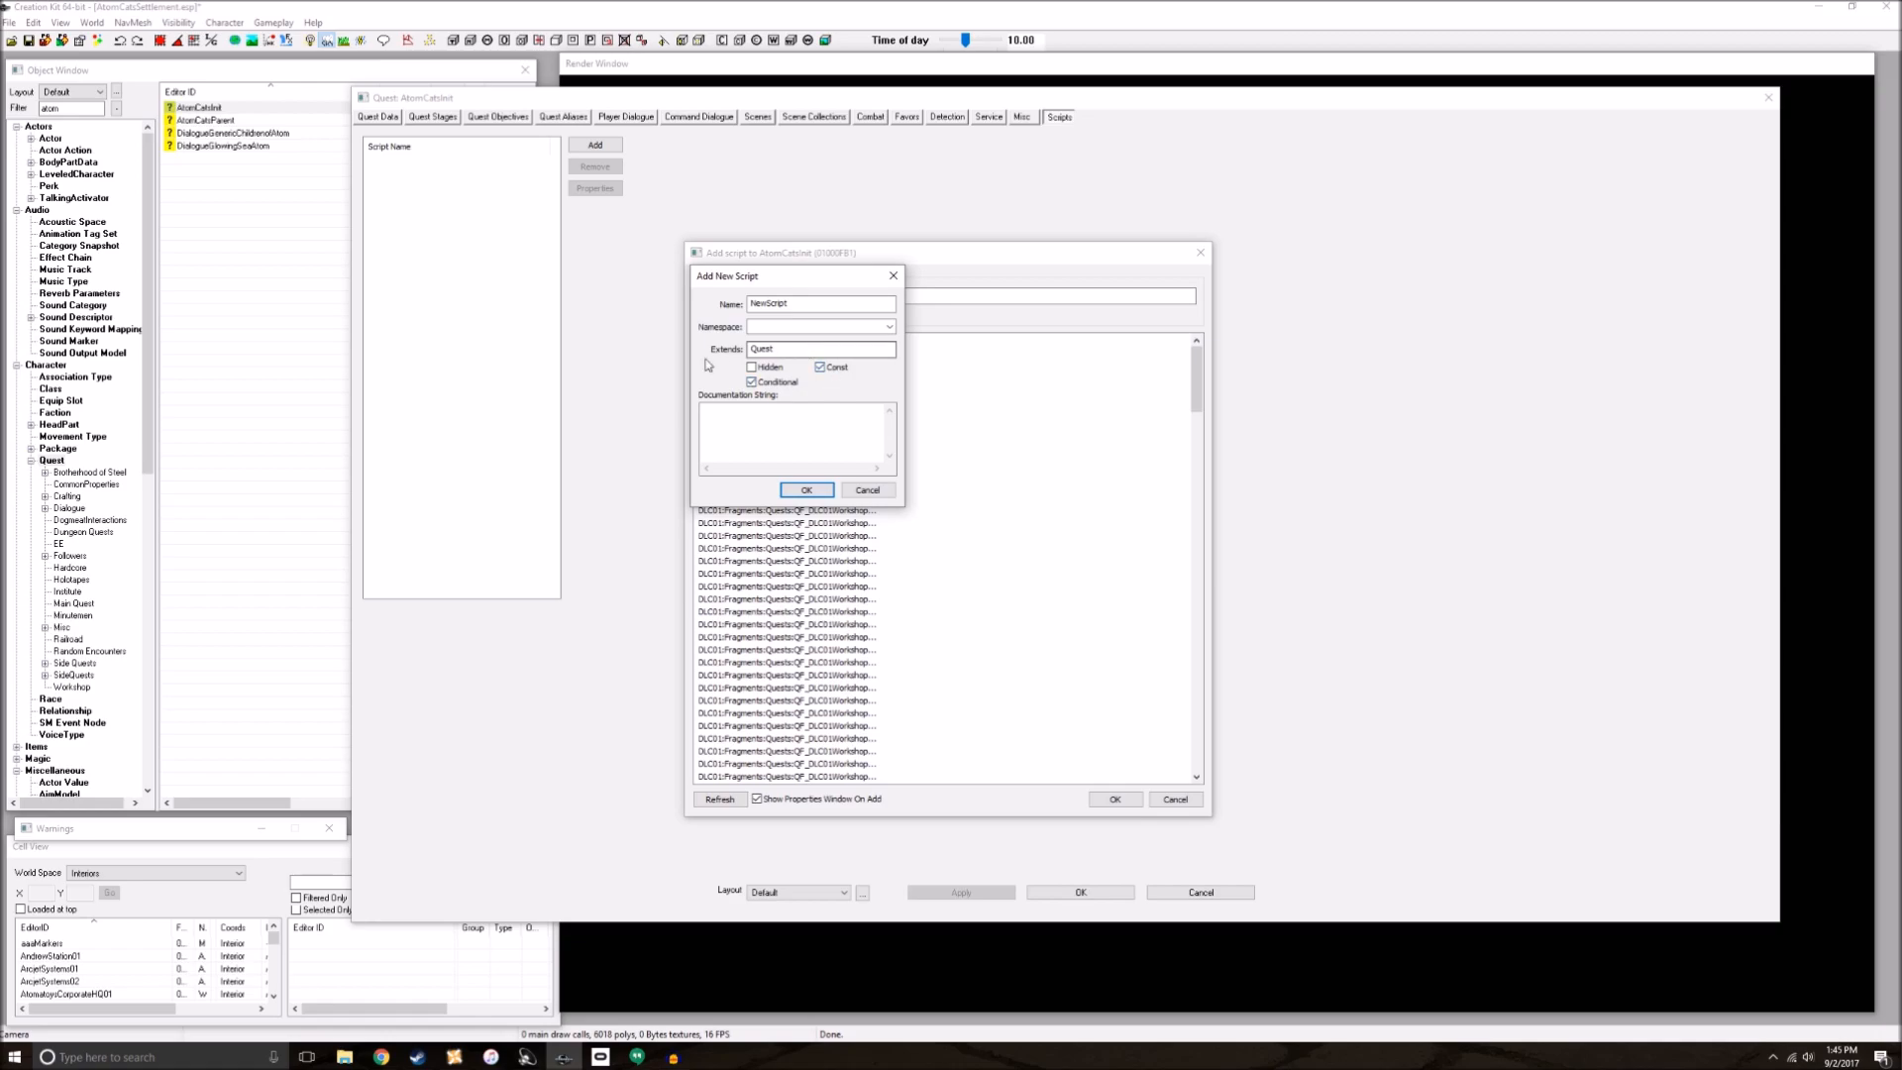
pyautogui.moveTo(812, 305); pyautogui.dragTo(660, 312)
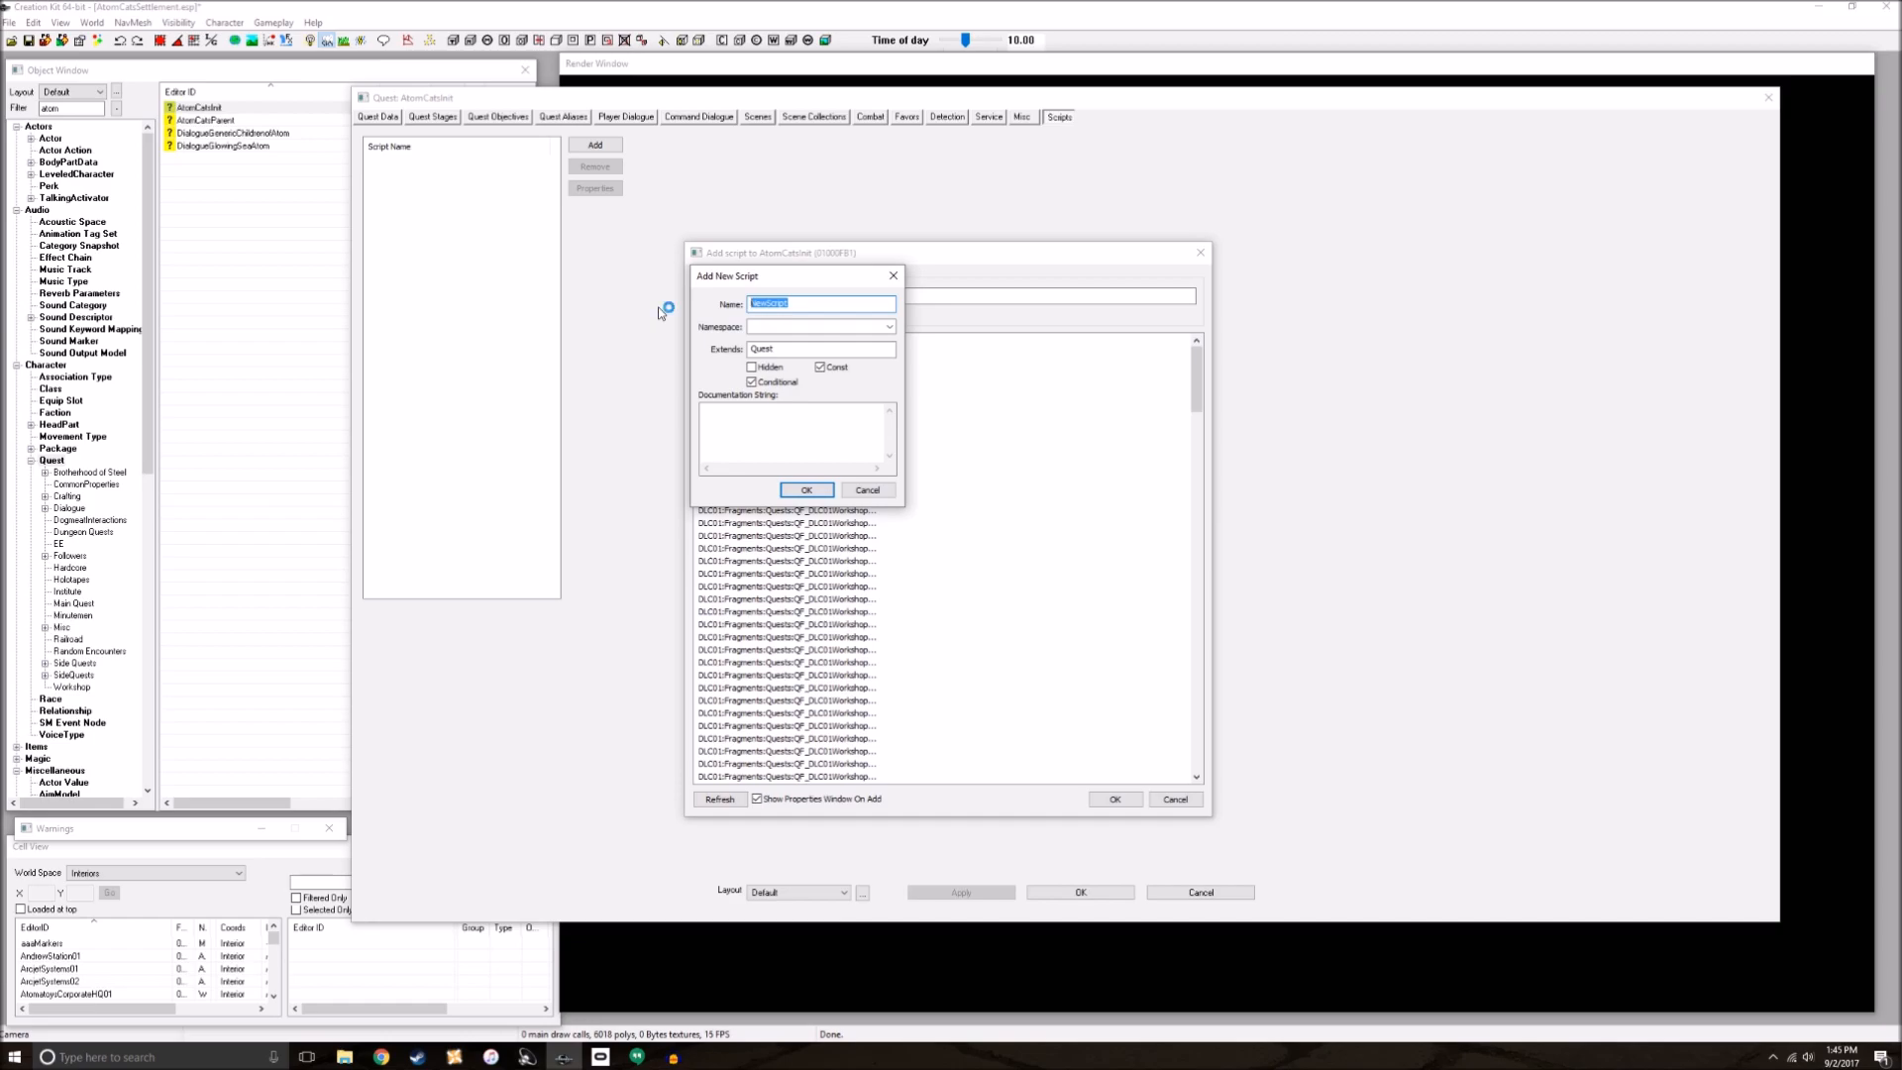
pyautogui.write('AtomInit')
pyautogui.press('Return')
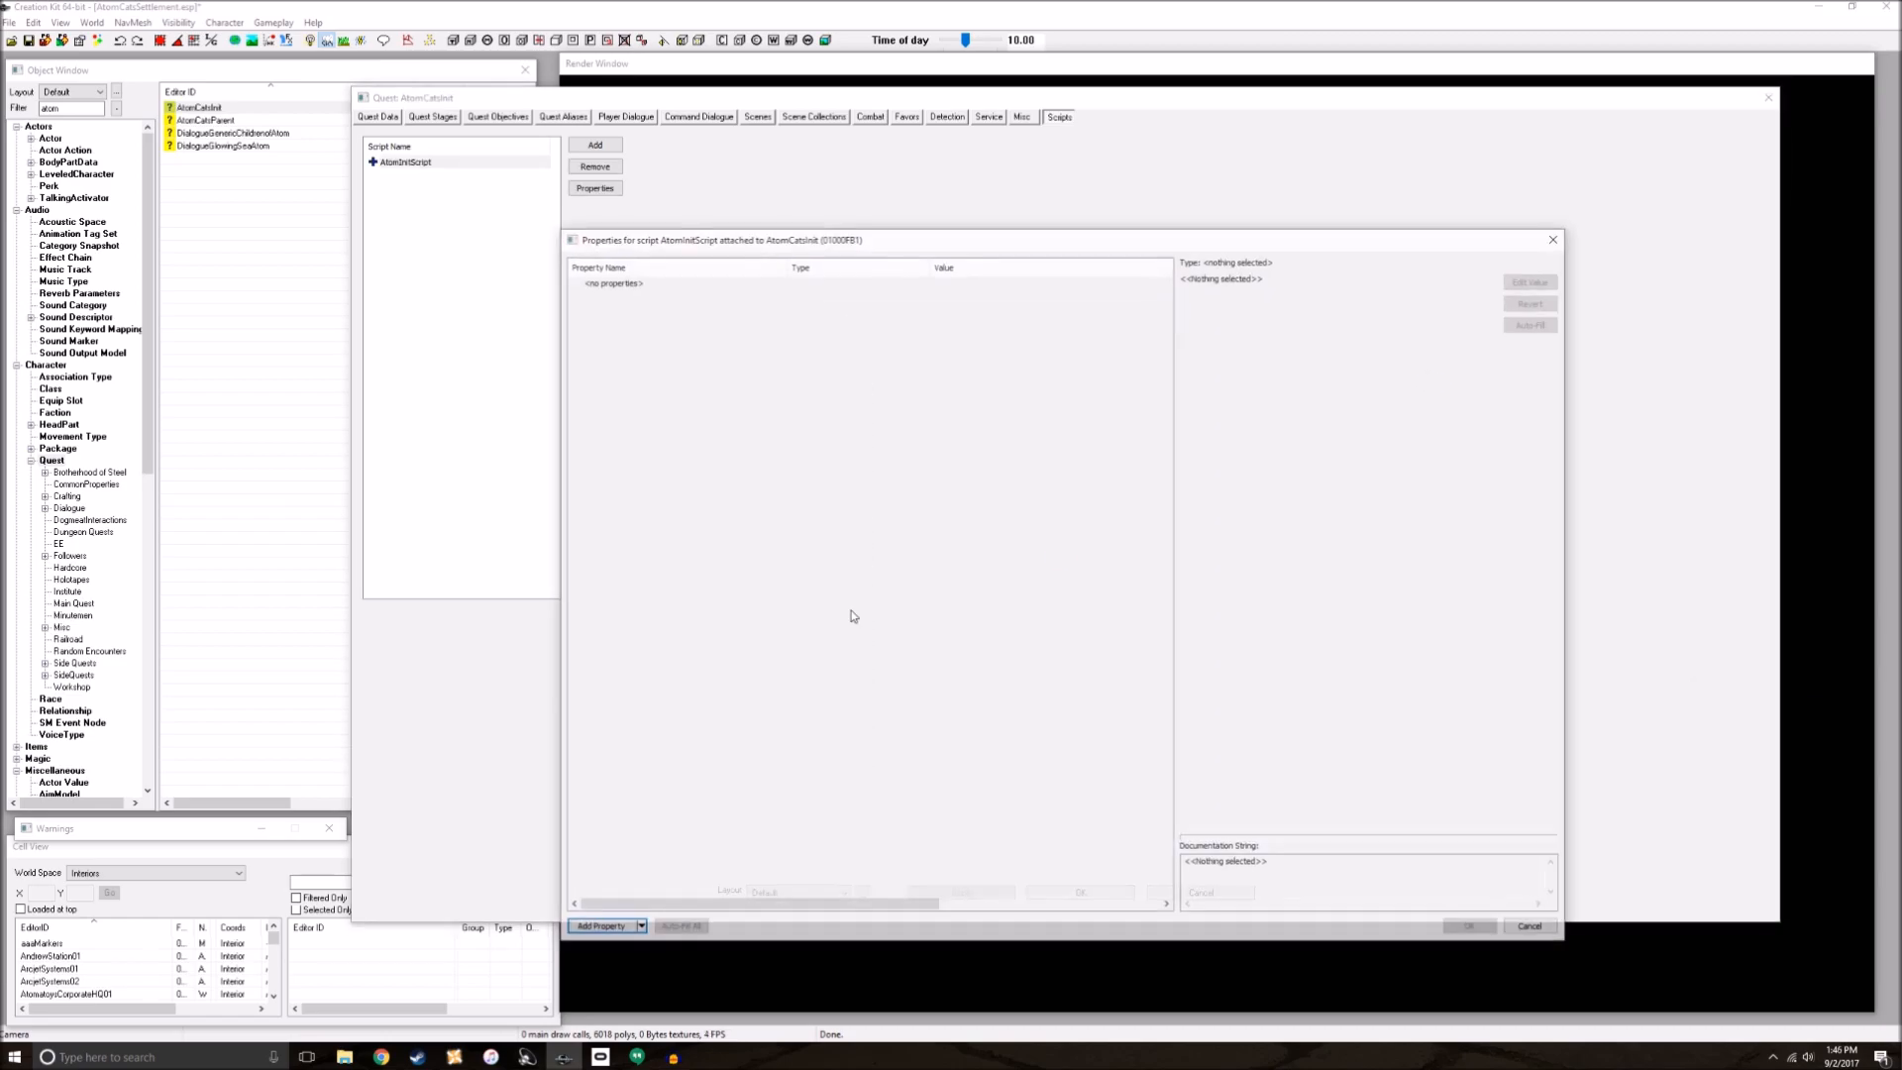
pyautogui.click(1515, 915)
# Step: Paste the copied source into AtomInitScript and delete the duplicate Scriptname line for WorkshopInitializeLocationScript
pyautogui.rightClick(423, 164)
pyautogui.click(502, 260)
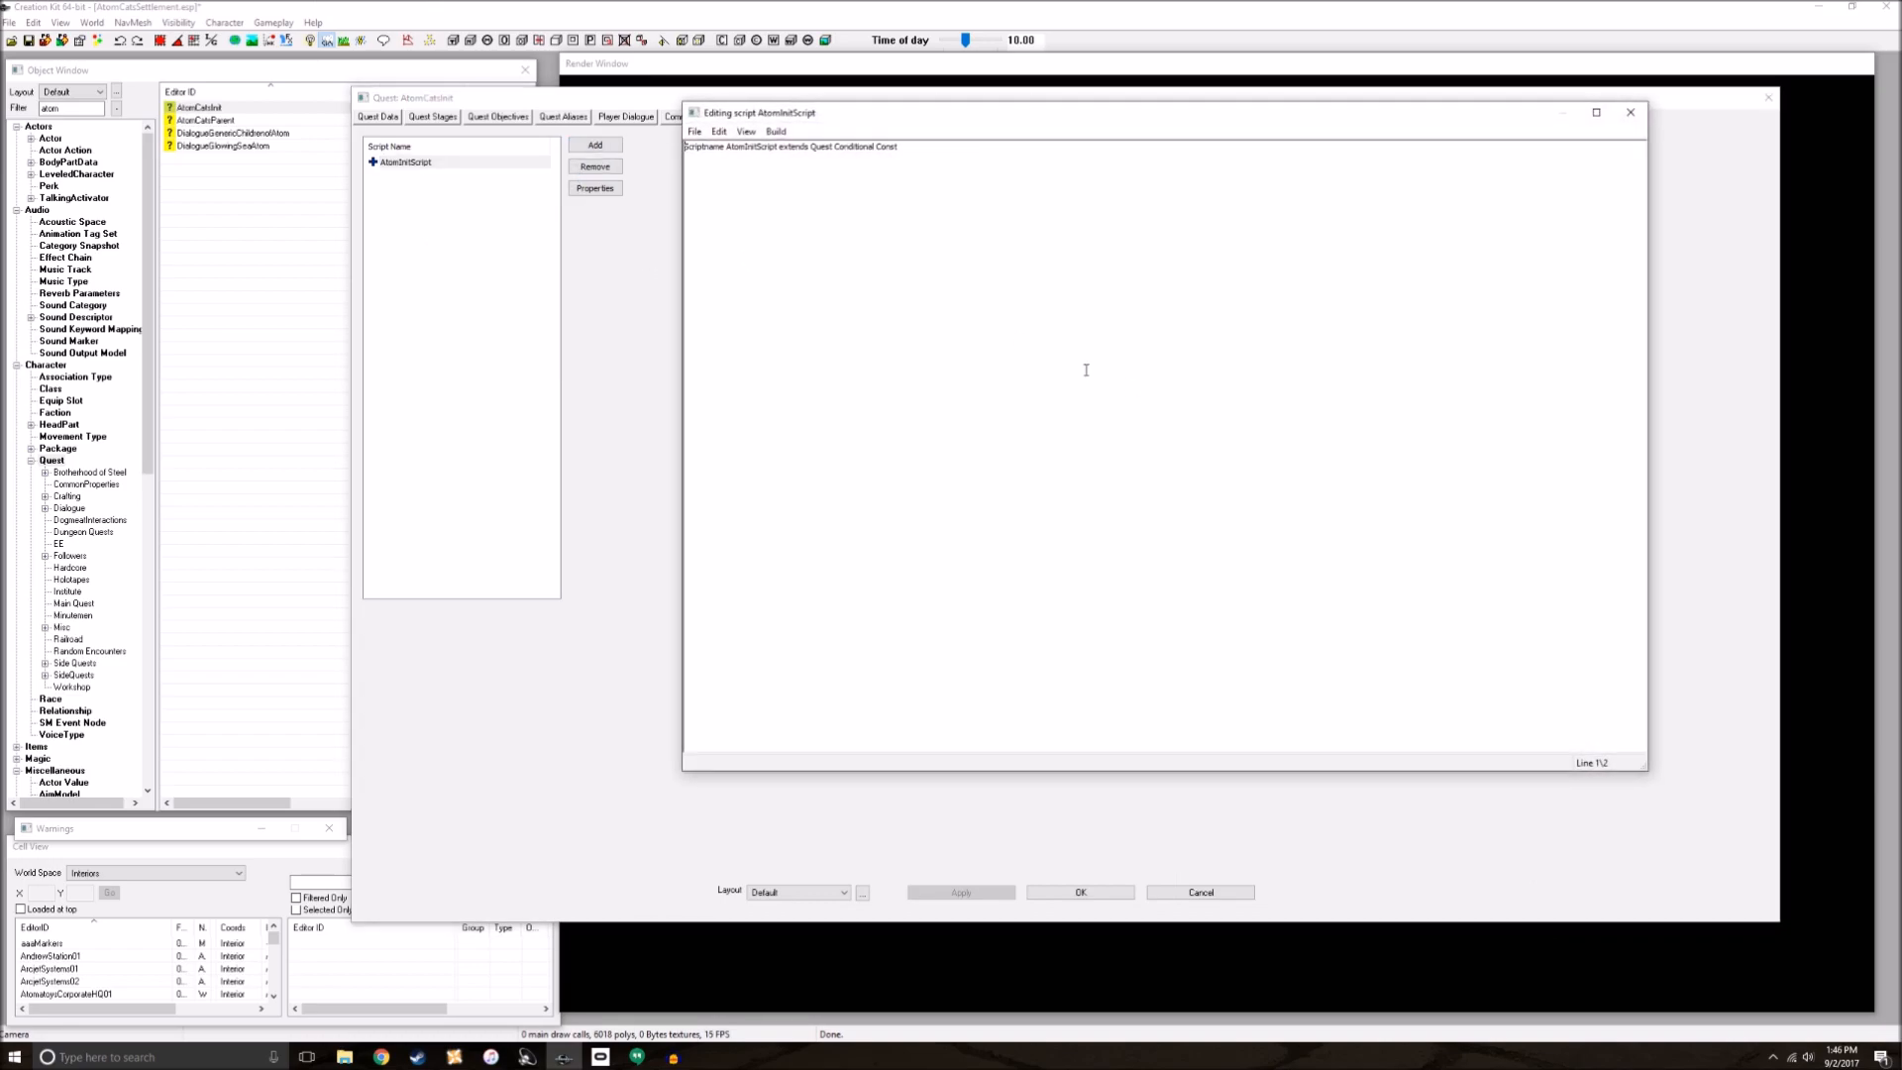
pyautogui.hotkey('ctrl', 'v')
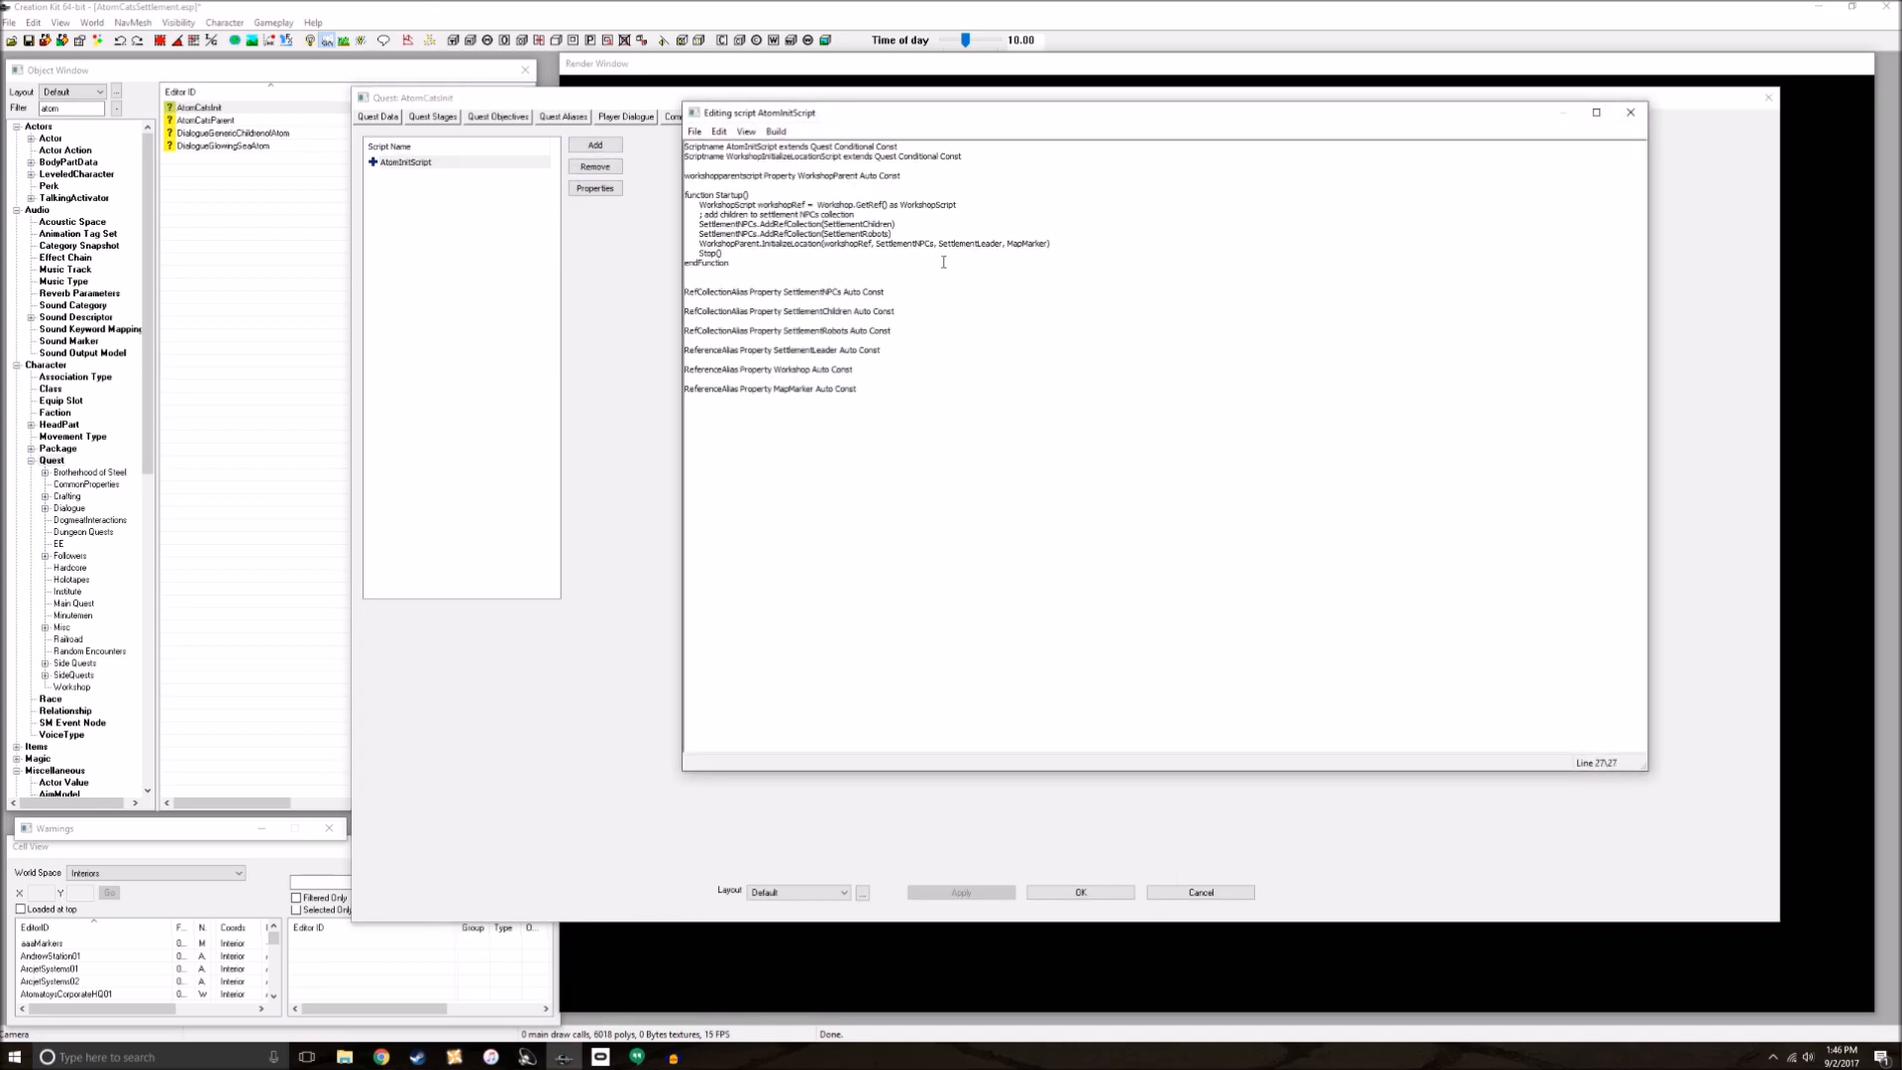
pyautogui.moveTo(984, 156); pyautogui.dragTo(680, 157)
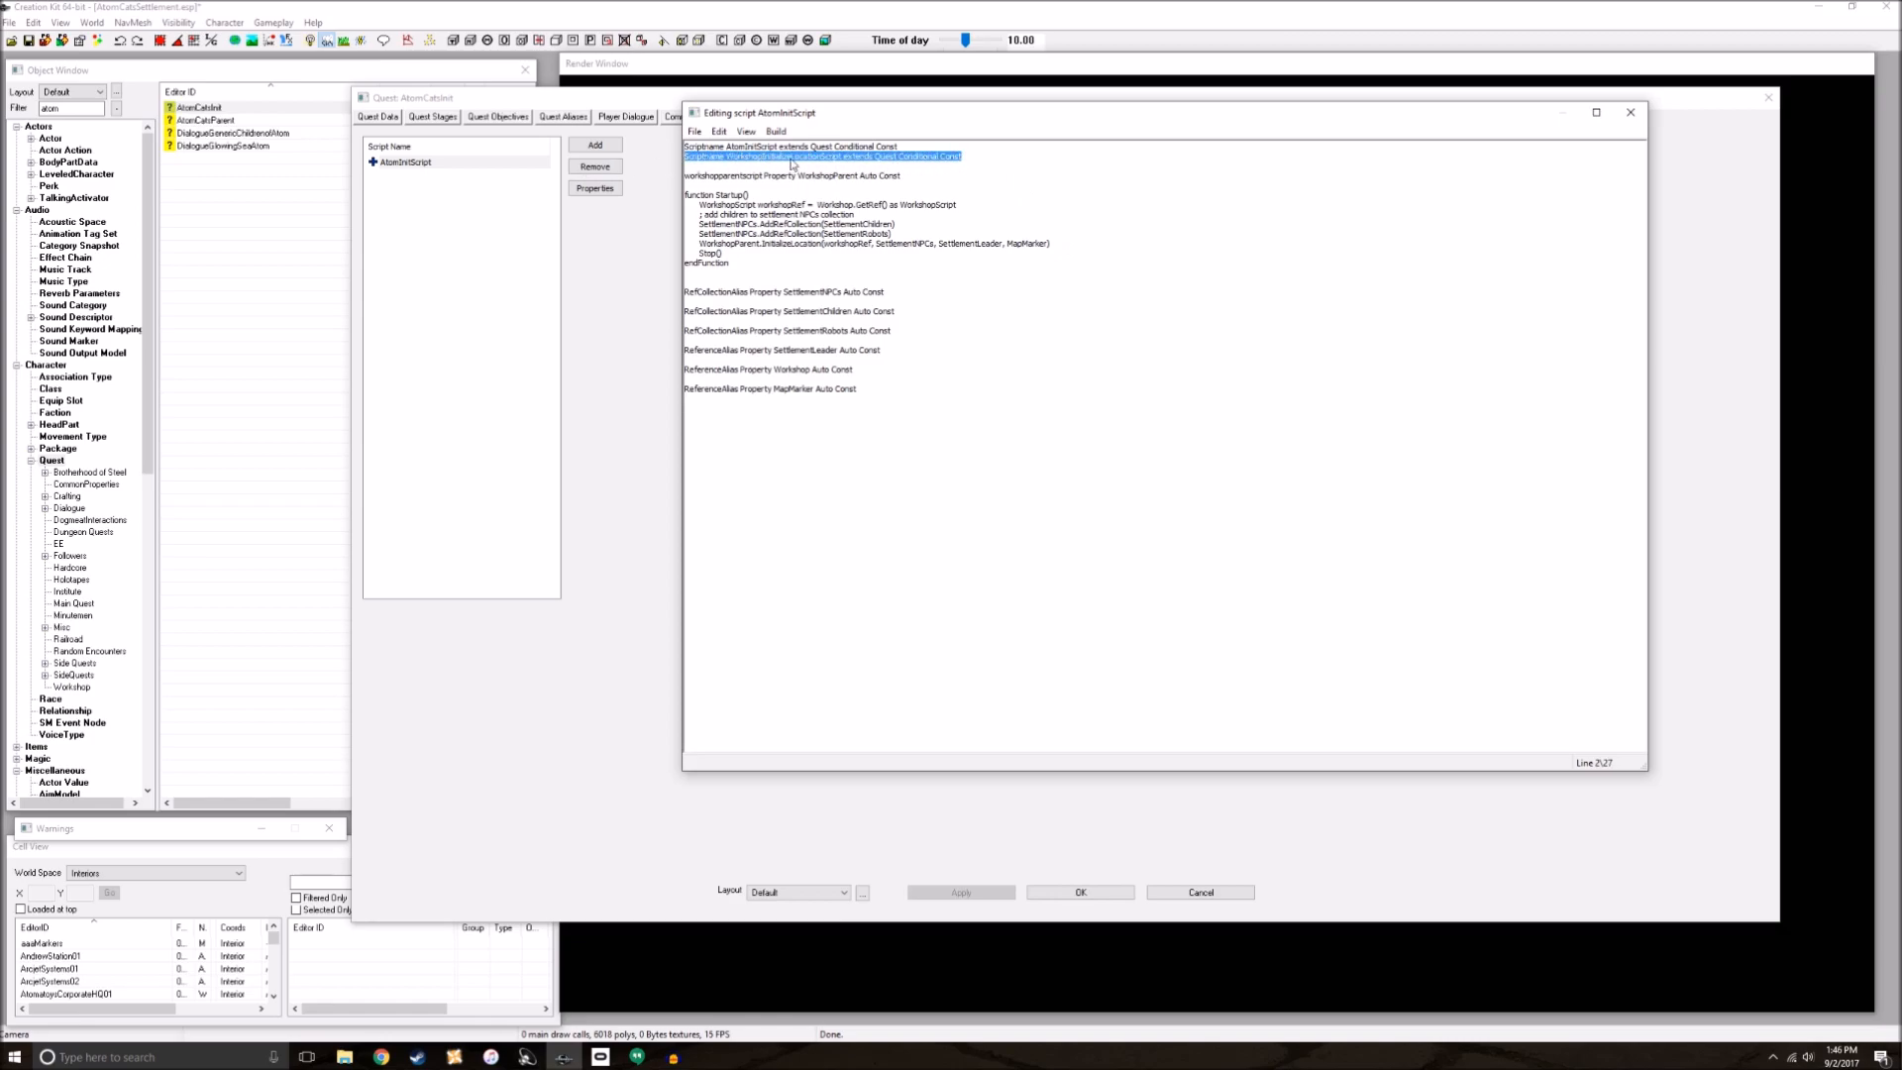
pyautogui.press('Delete')
pyautogui.press('BackSpace')
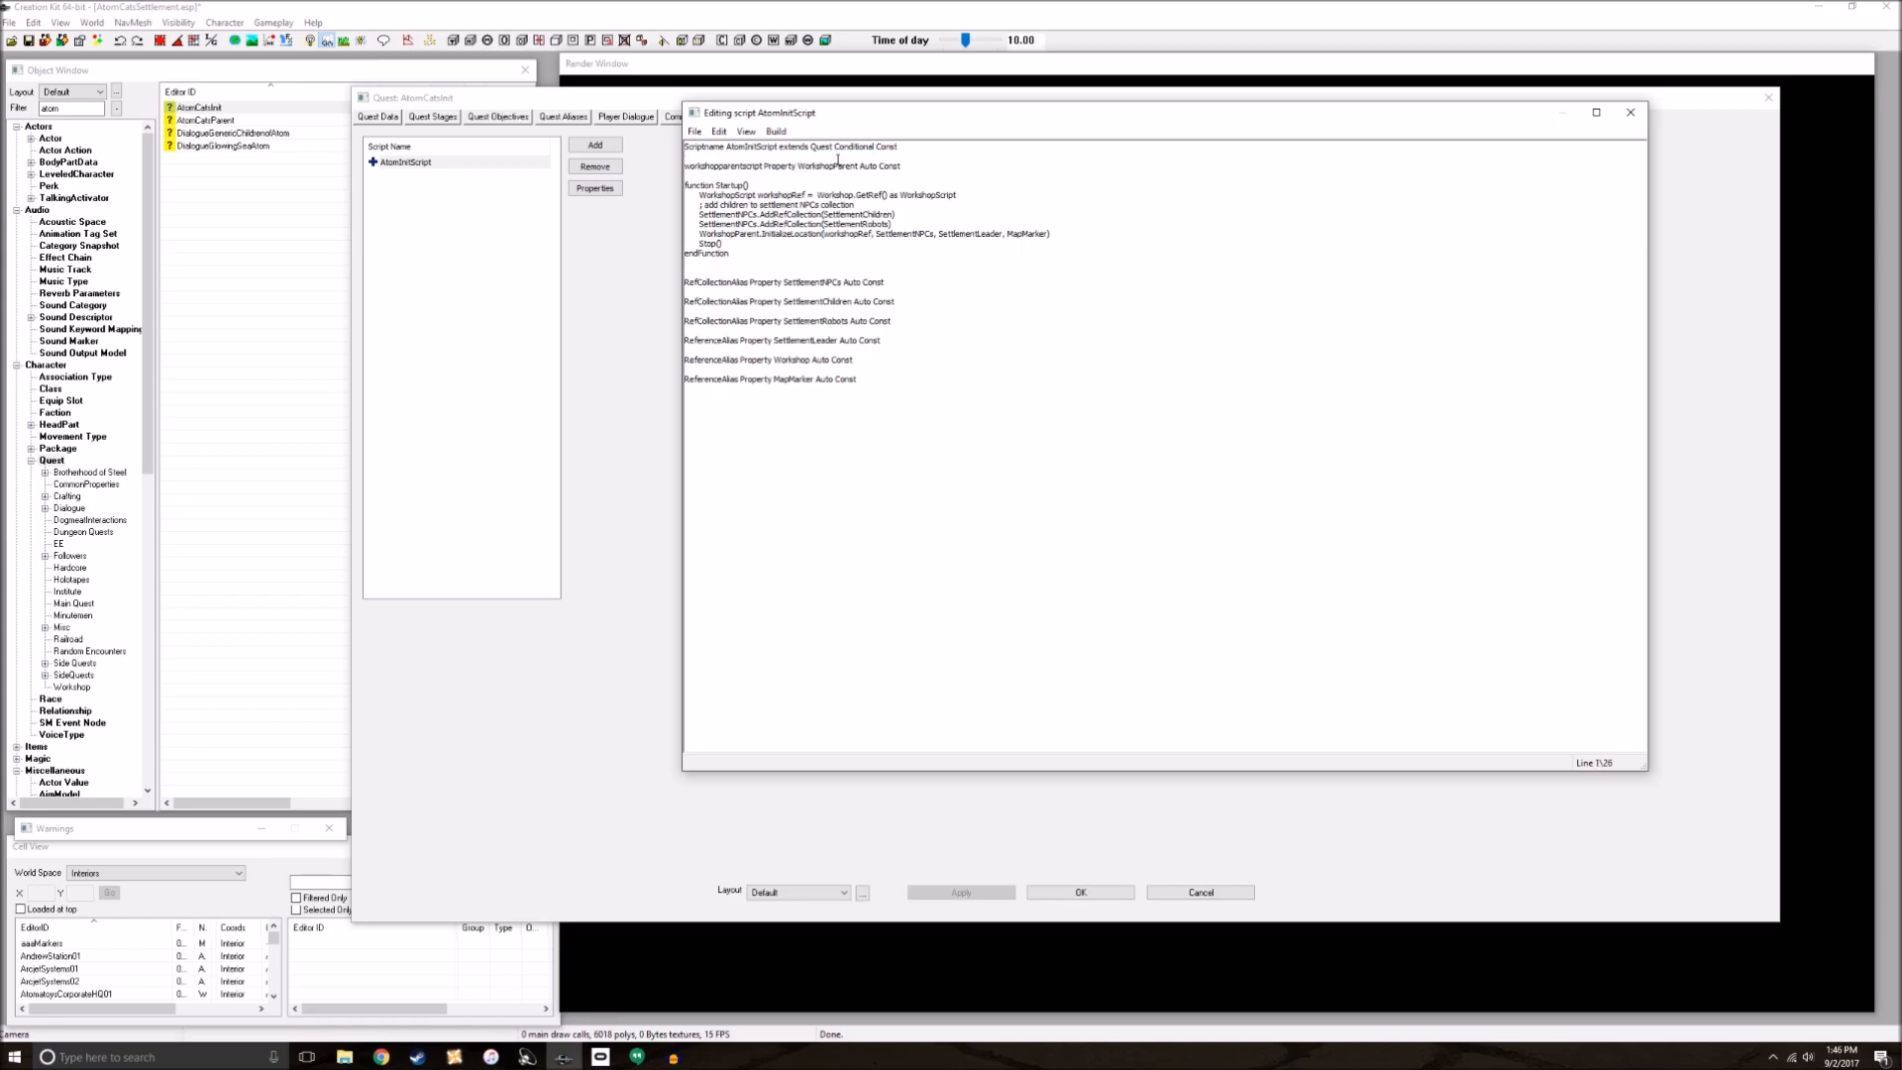
pyautogui.moveTo(622, 151); pyautogui.dragTo(622, 151)
pyautogui.click(1068, 161)
# Step: Delete the Stop() call from the Startup function in AtomInitScript, and save and compile the script
pyautogui.moveTo(743, 241); pyautogui.dragTo(686, 243)
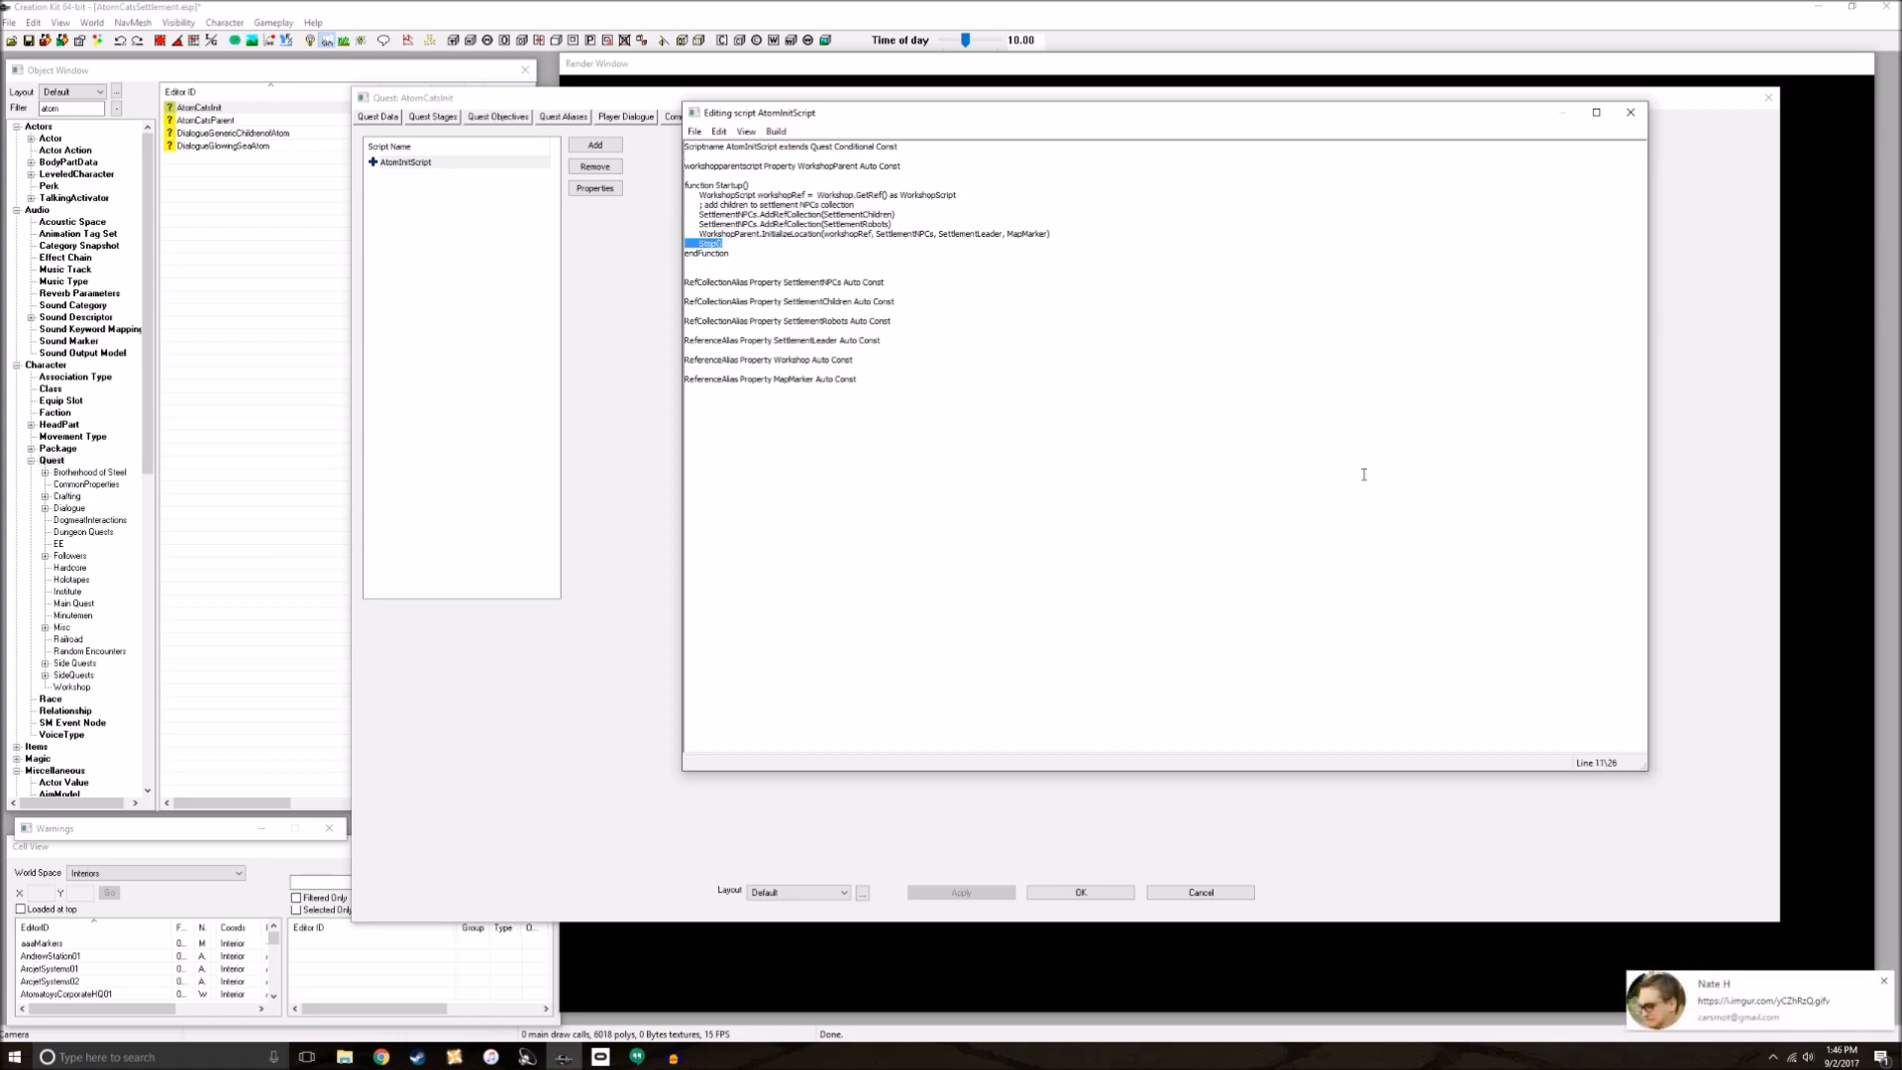
pyautogui.click(1885, 985)
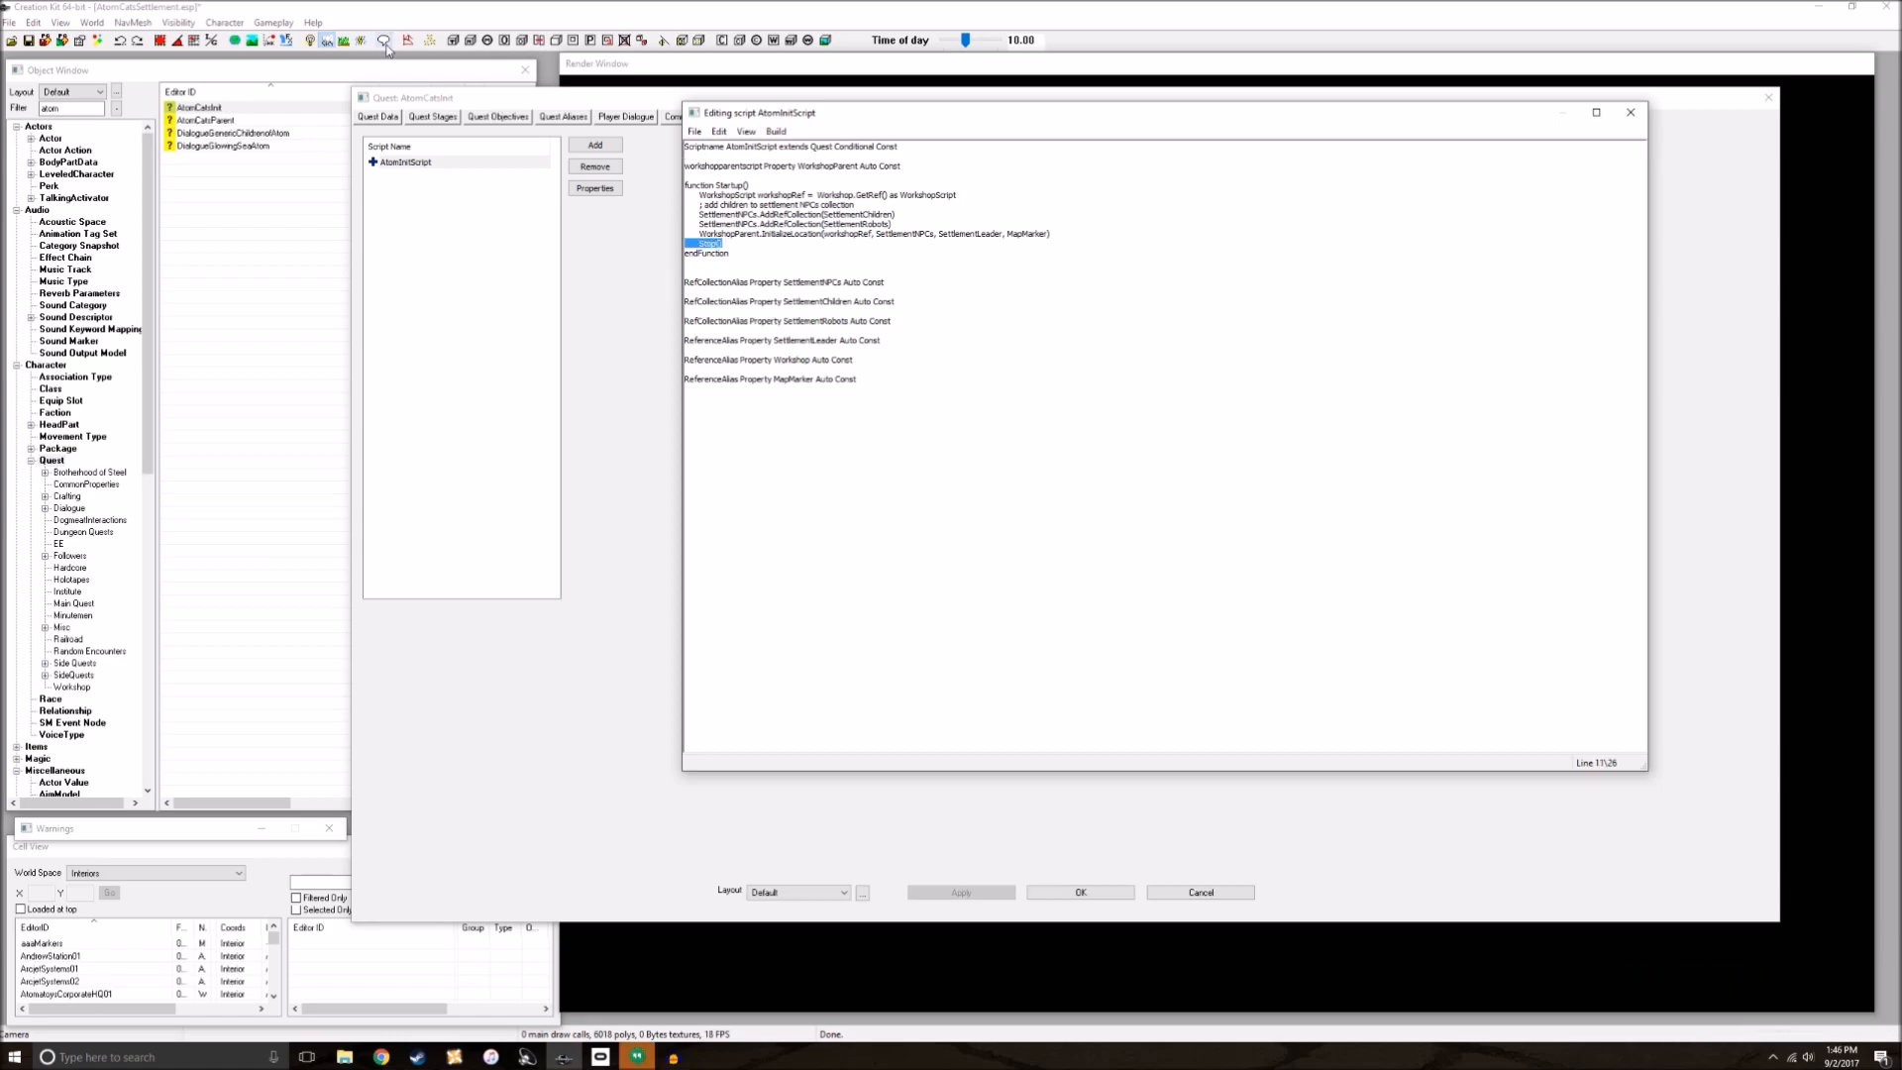
pyautogui.press('BackSpace')
pyautogui.click(694, 130)
pyautogui.click(713, 152)
pyautogui.moveTo(812, 738); pyautogui.dragTo(857, 740)
pyautogui.click(1630, 112)
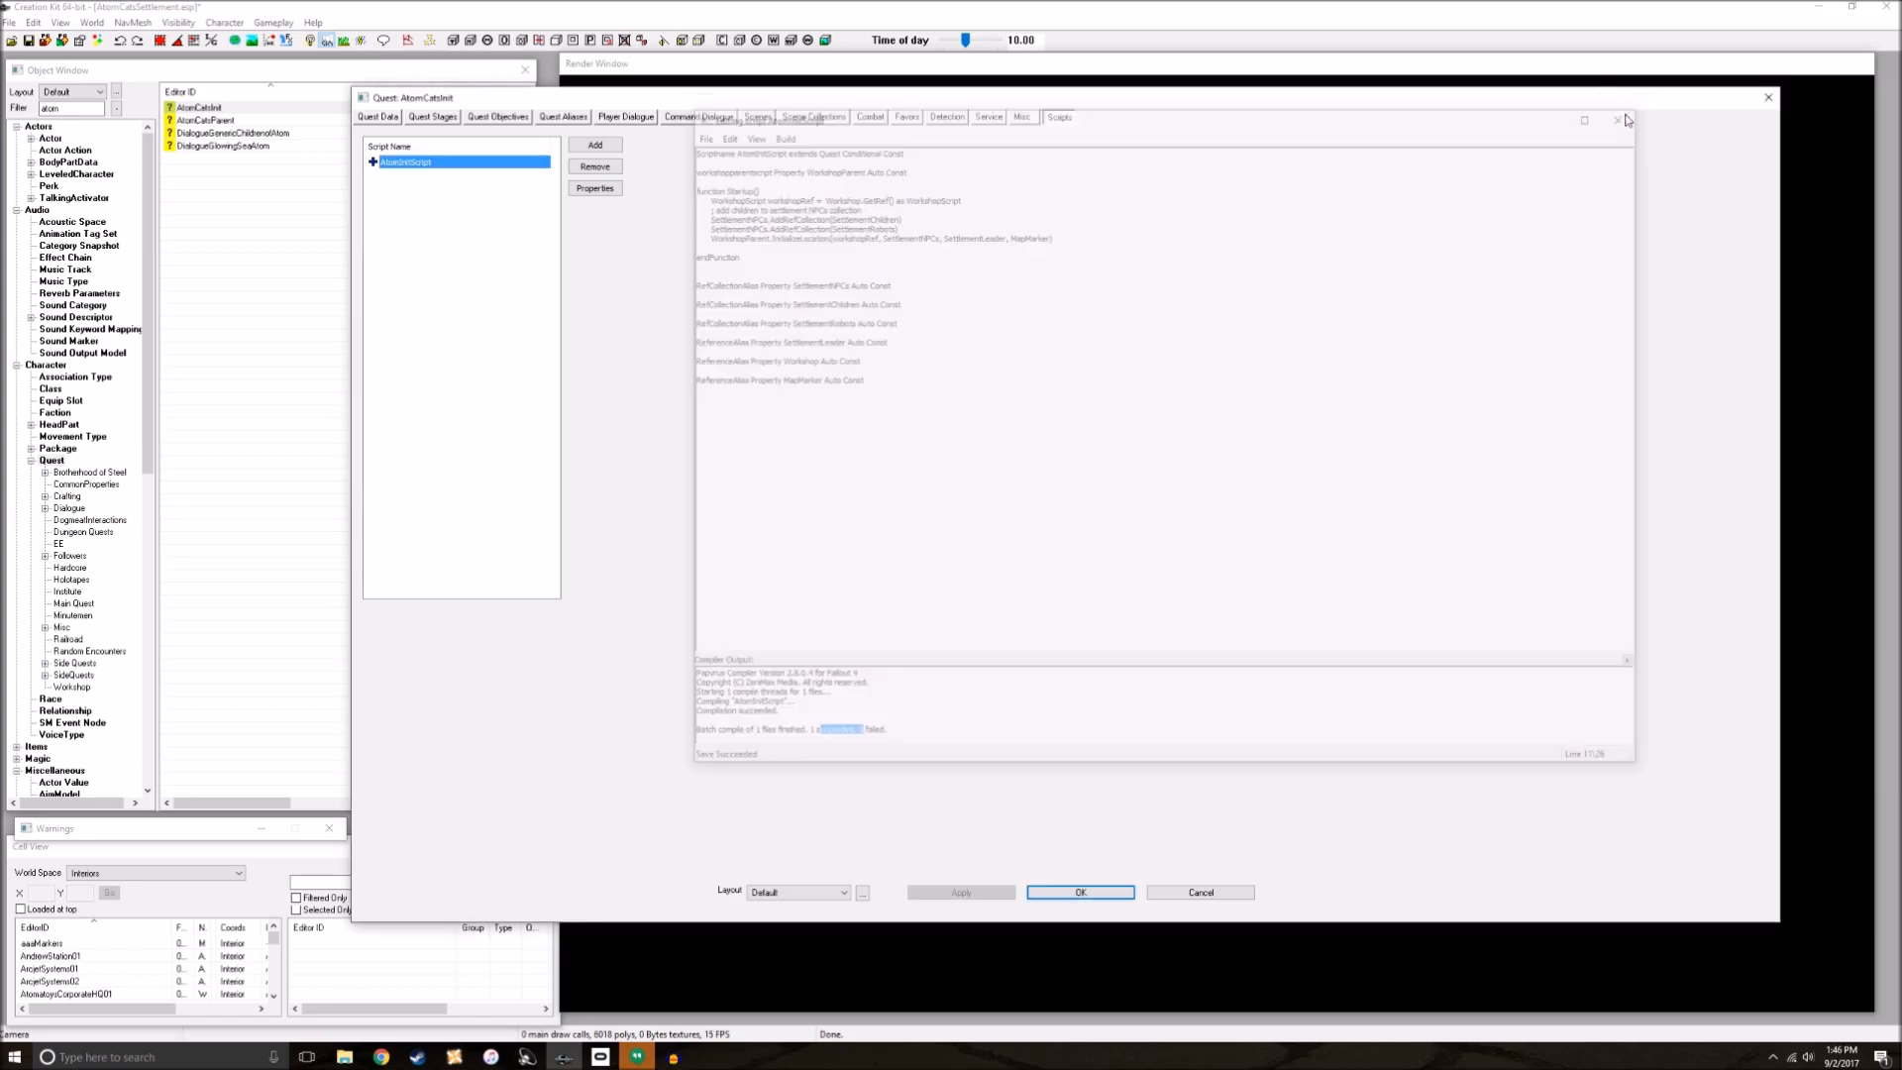
# Step: Auto-fill the properties of AtomInitScript on AtomCatsInit and save both the quest and the plugin
pyautogui.click(578, 190)
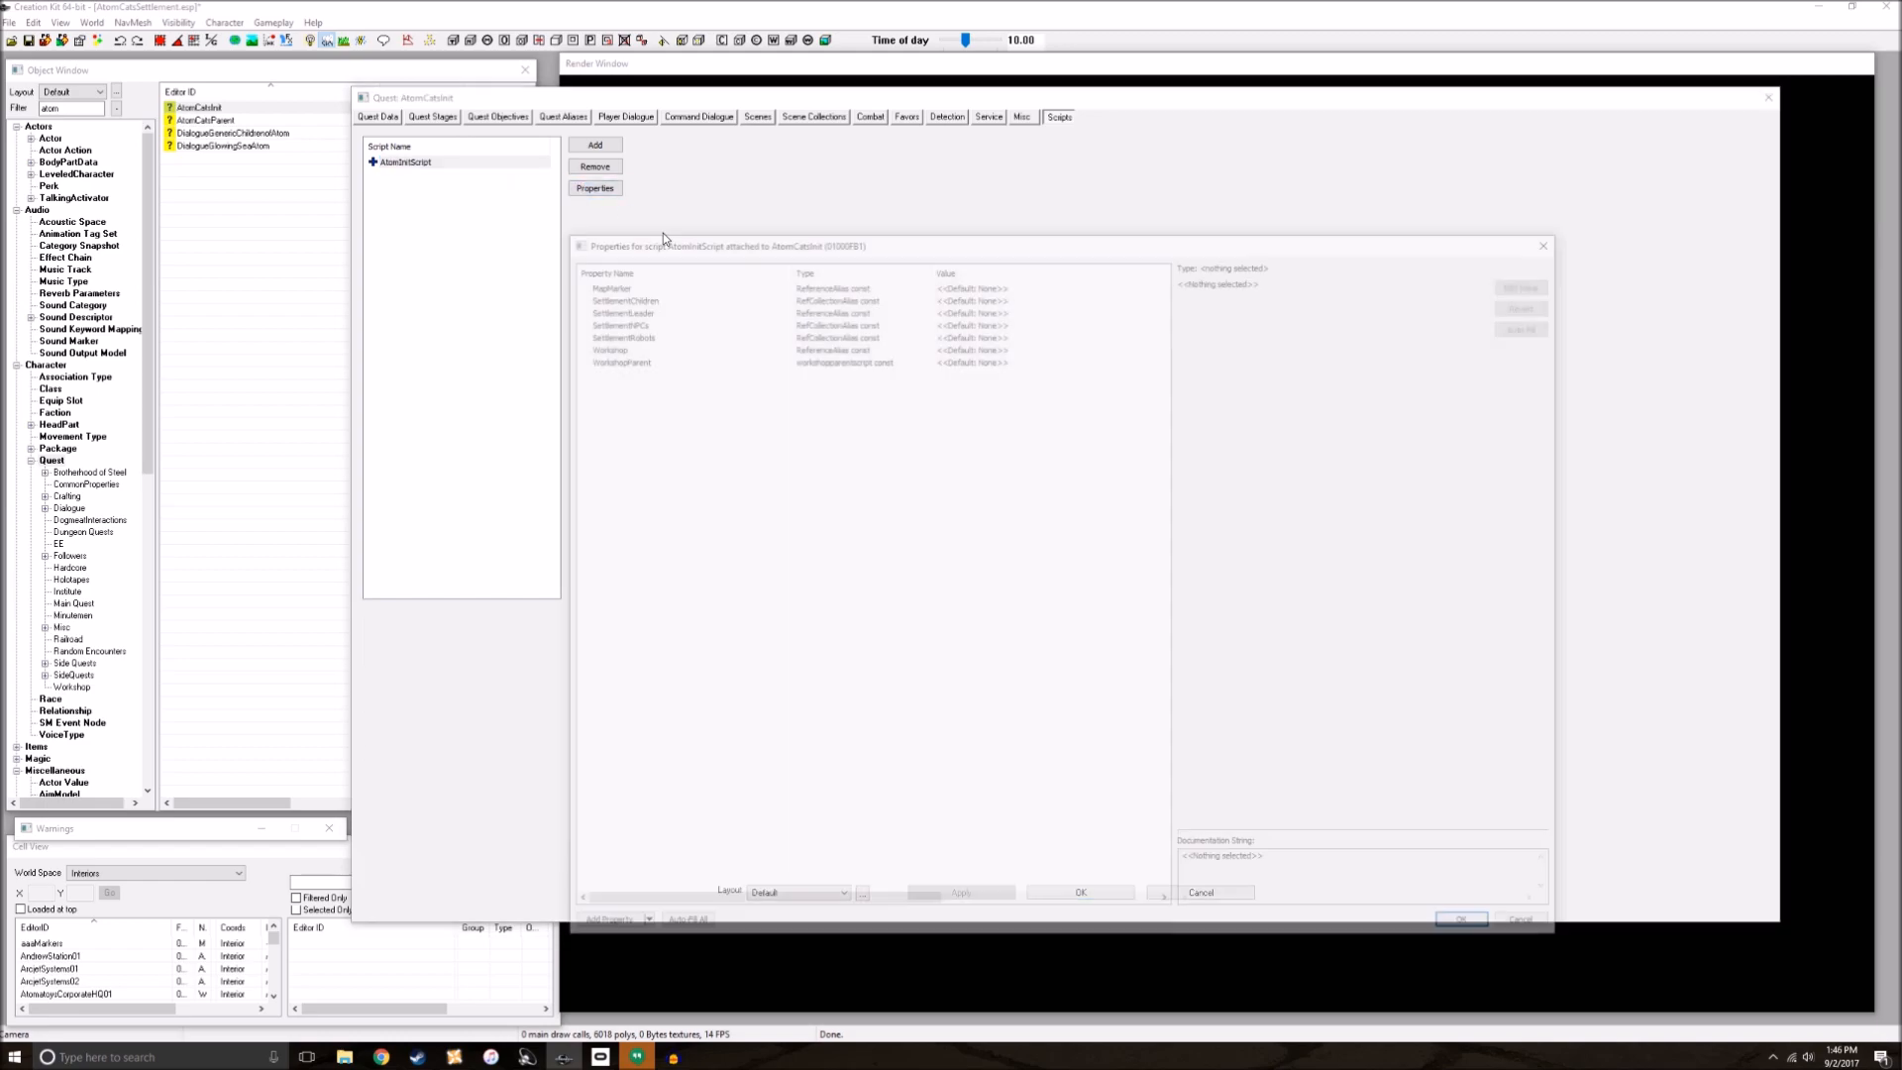
pyautogui.click(678, 929)
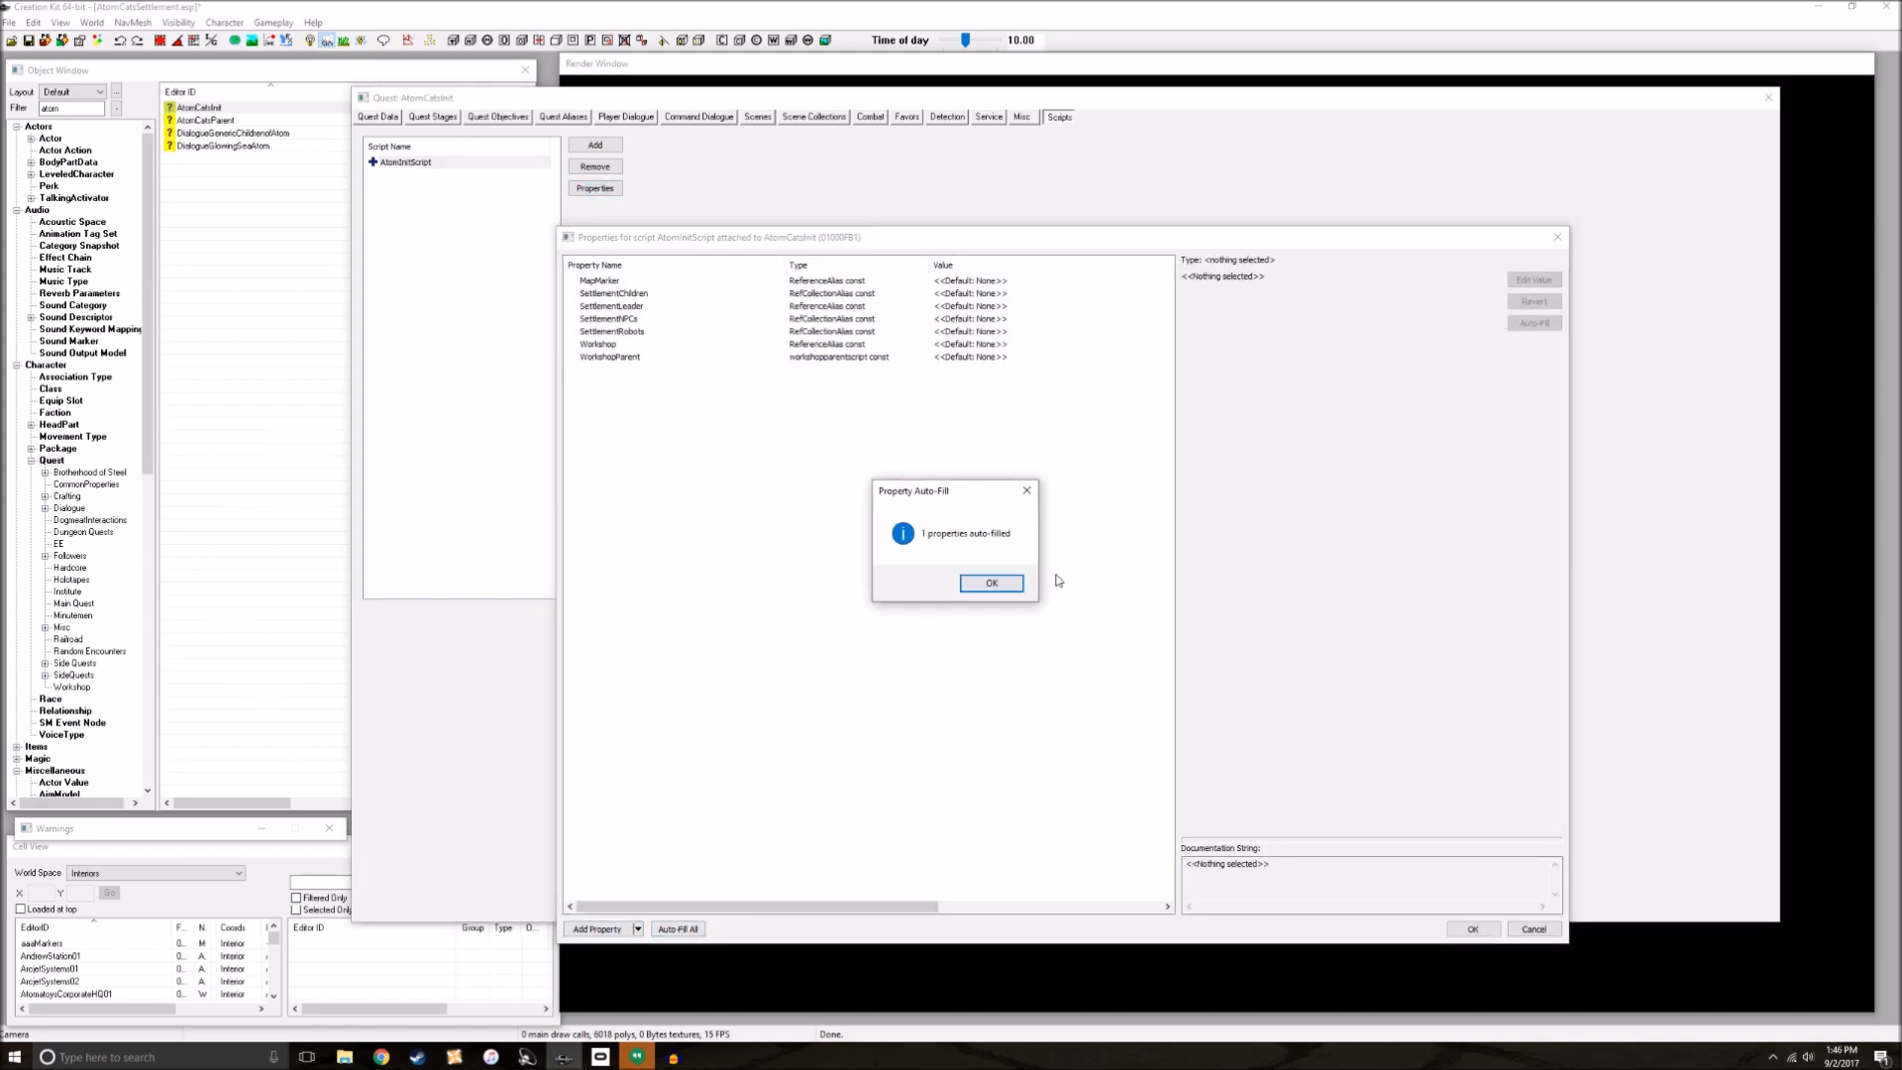
pyautogui.click(1008, 590)
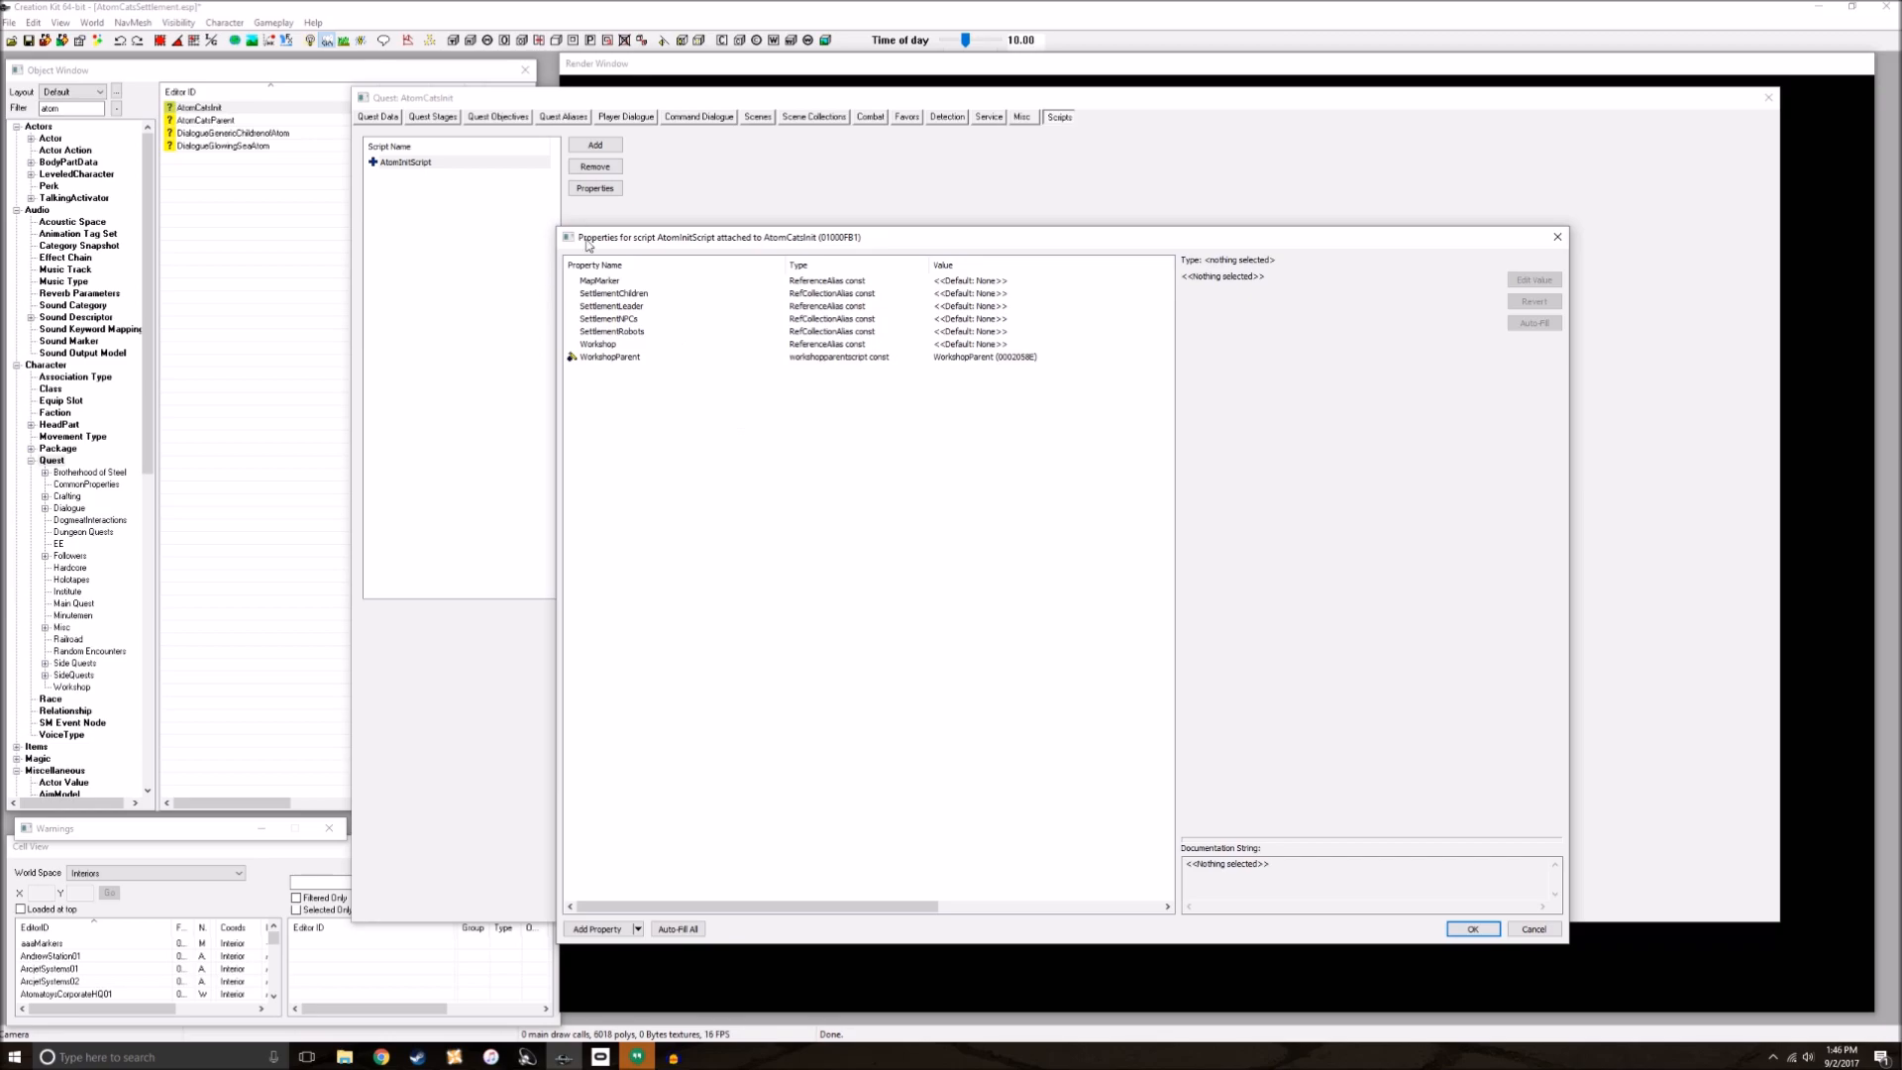
pyautogui.click(1473, 929)
pyautogui.click(1102, 893)
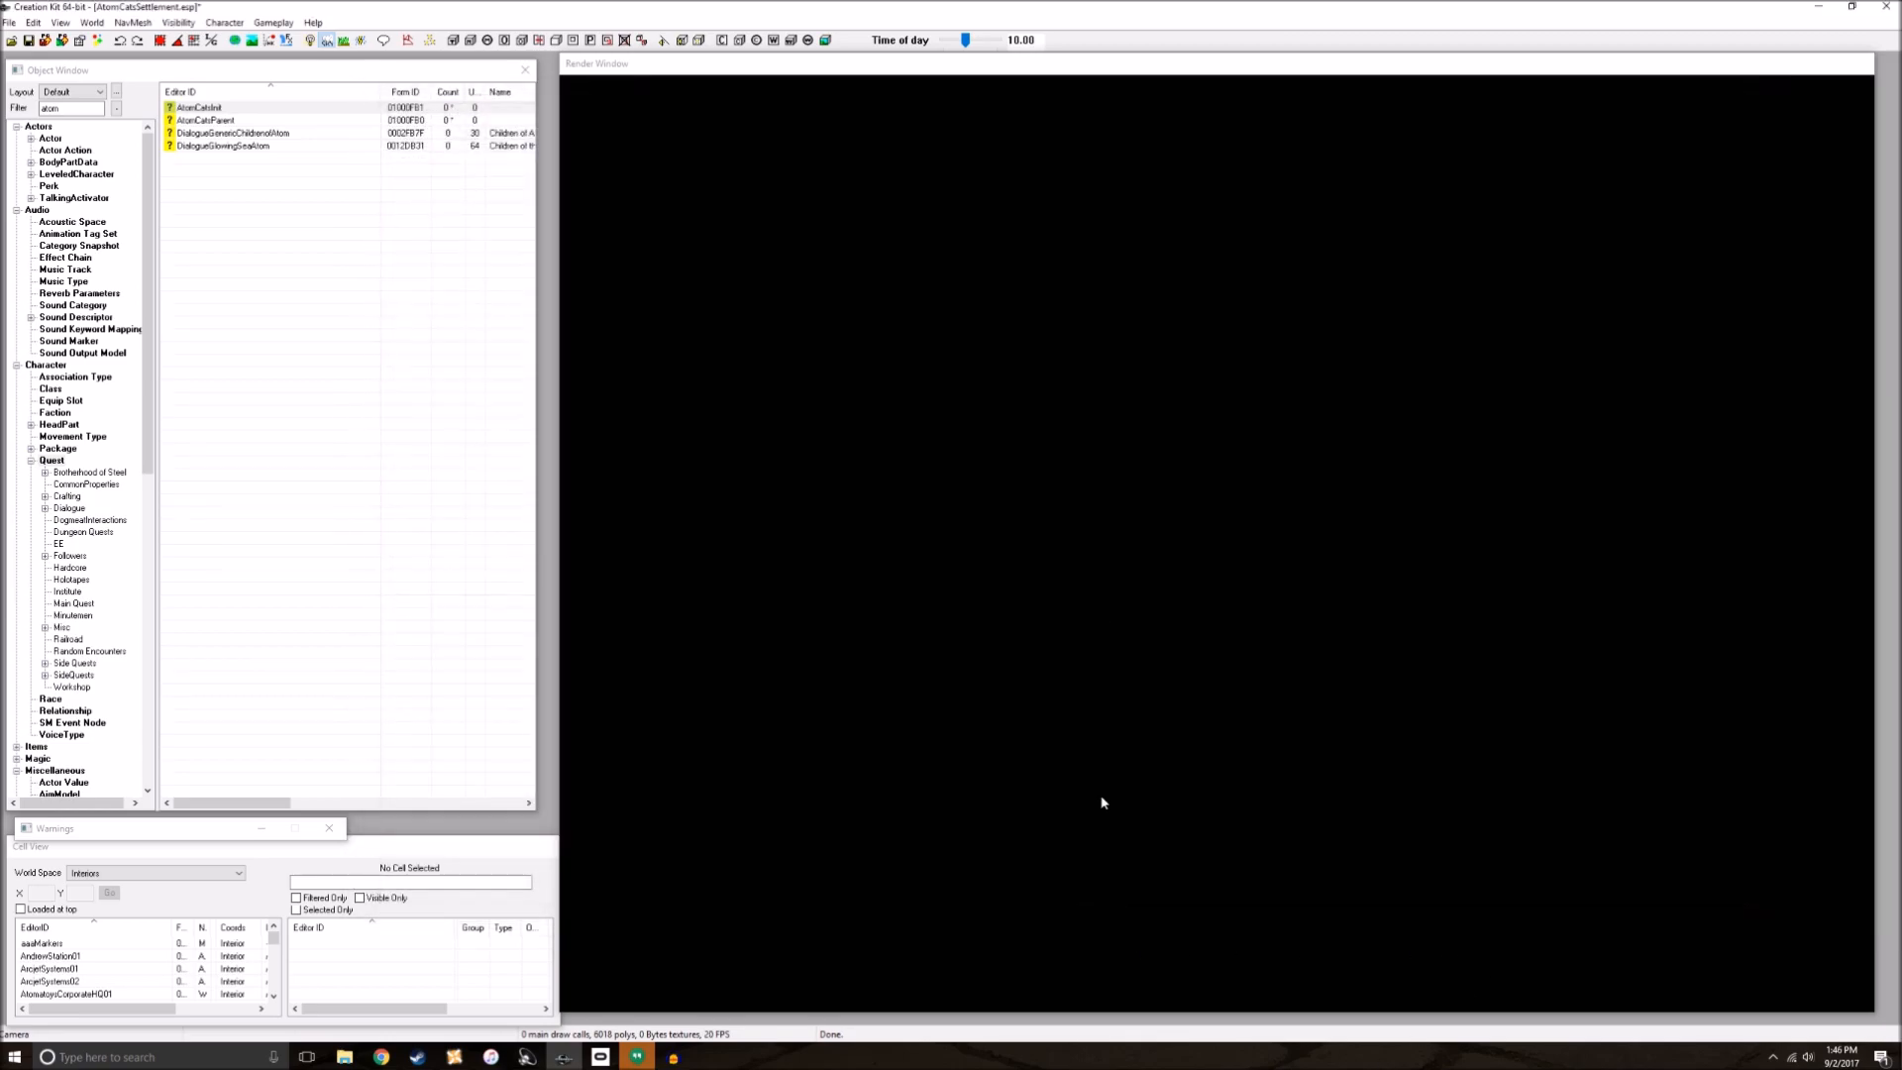
pyautogui.click(29, 41)
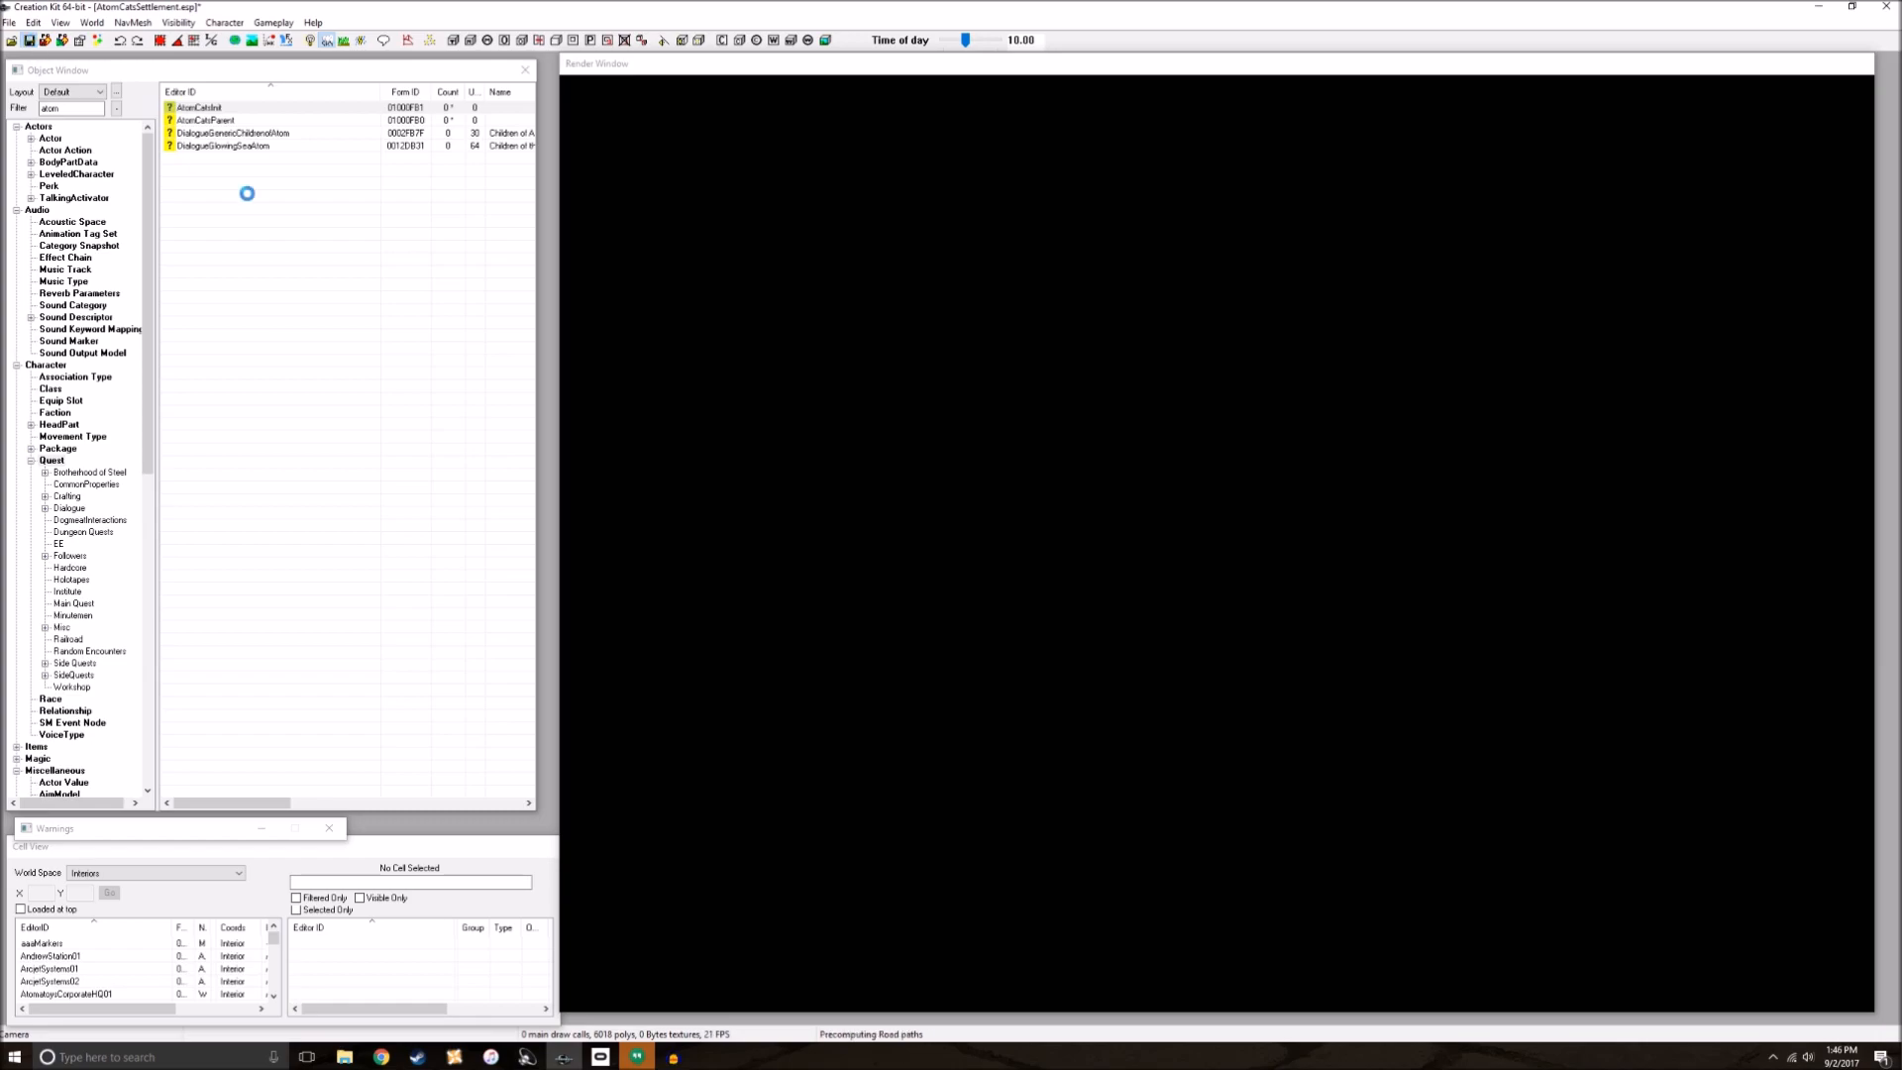
# Step: Review the WorkshopsCollection property of WorkshopAddLocationsScript on the AtomCatsParent quest
pyautogui.doubleClick(301, 121)
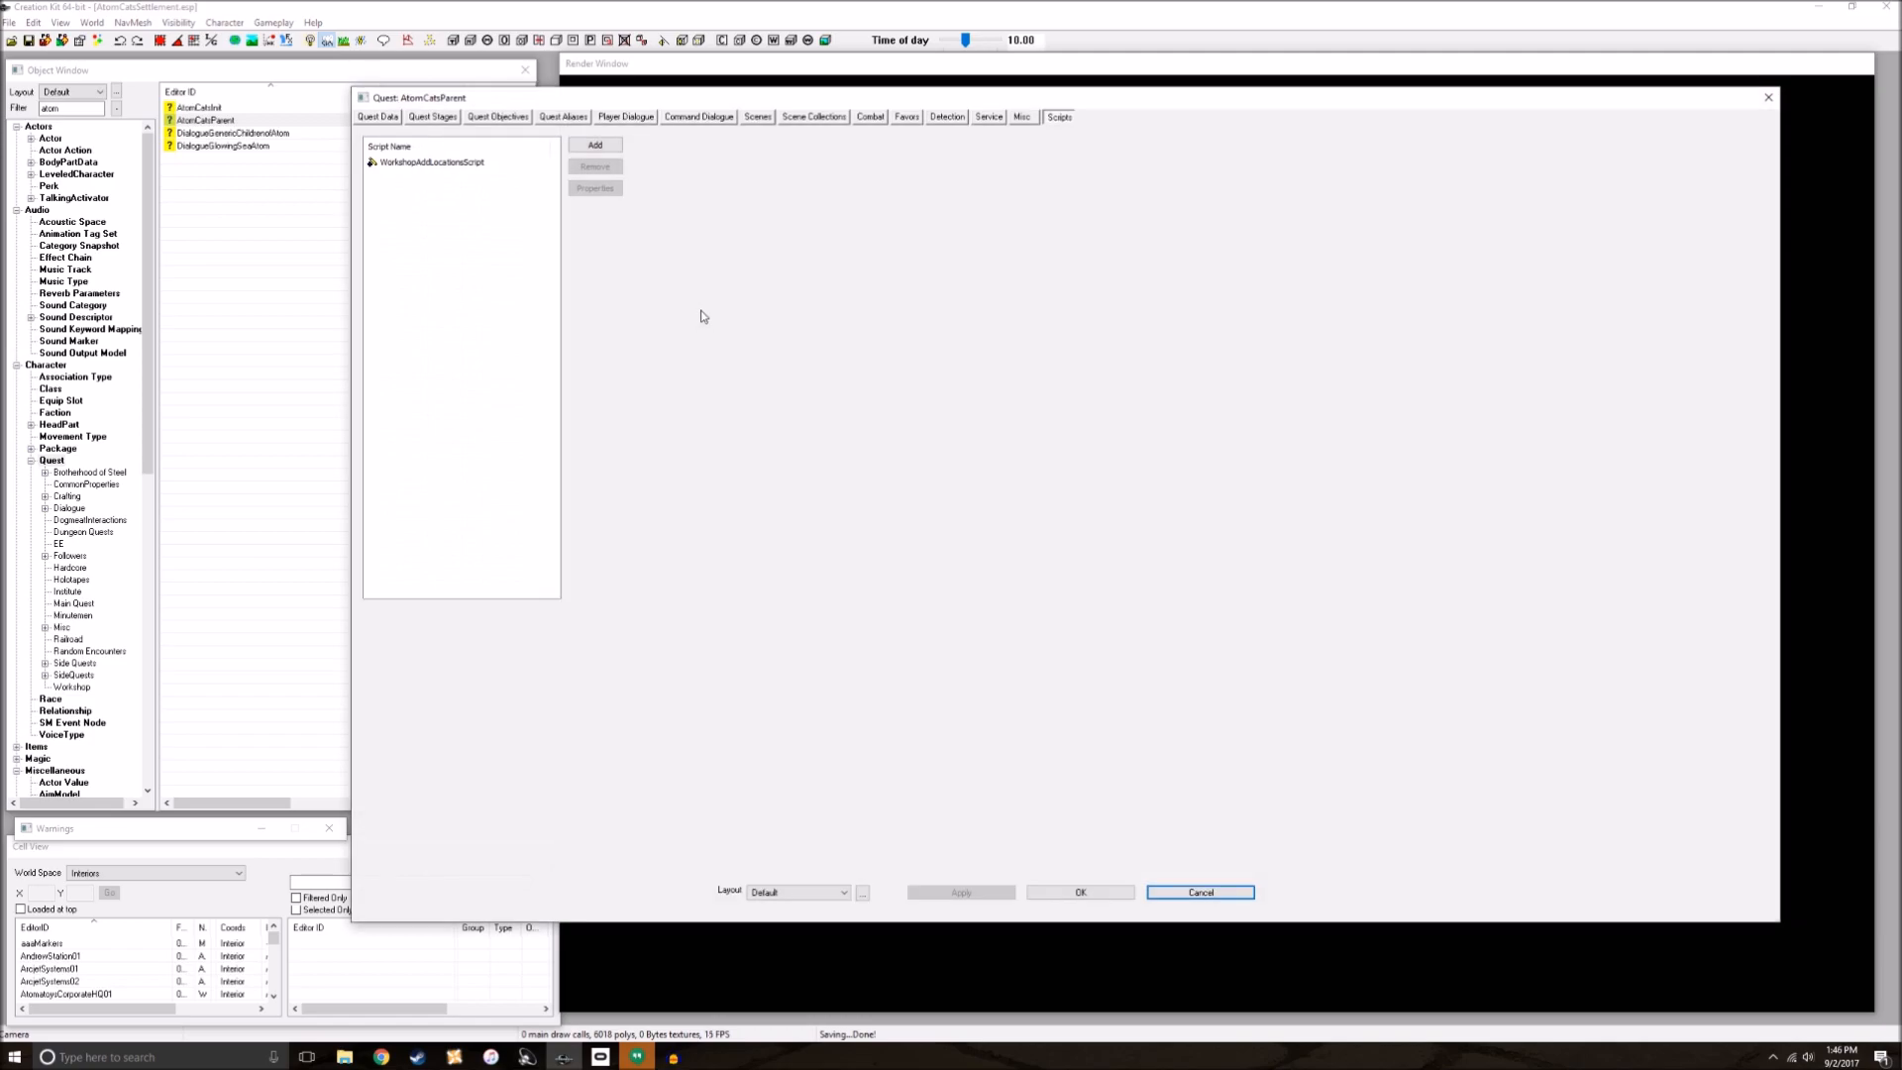
pyautogui.doubleClick(466, 162)
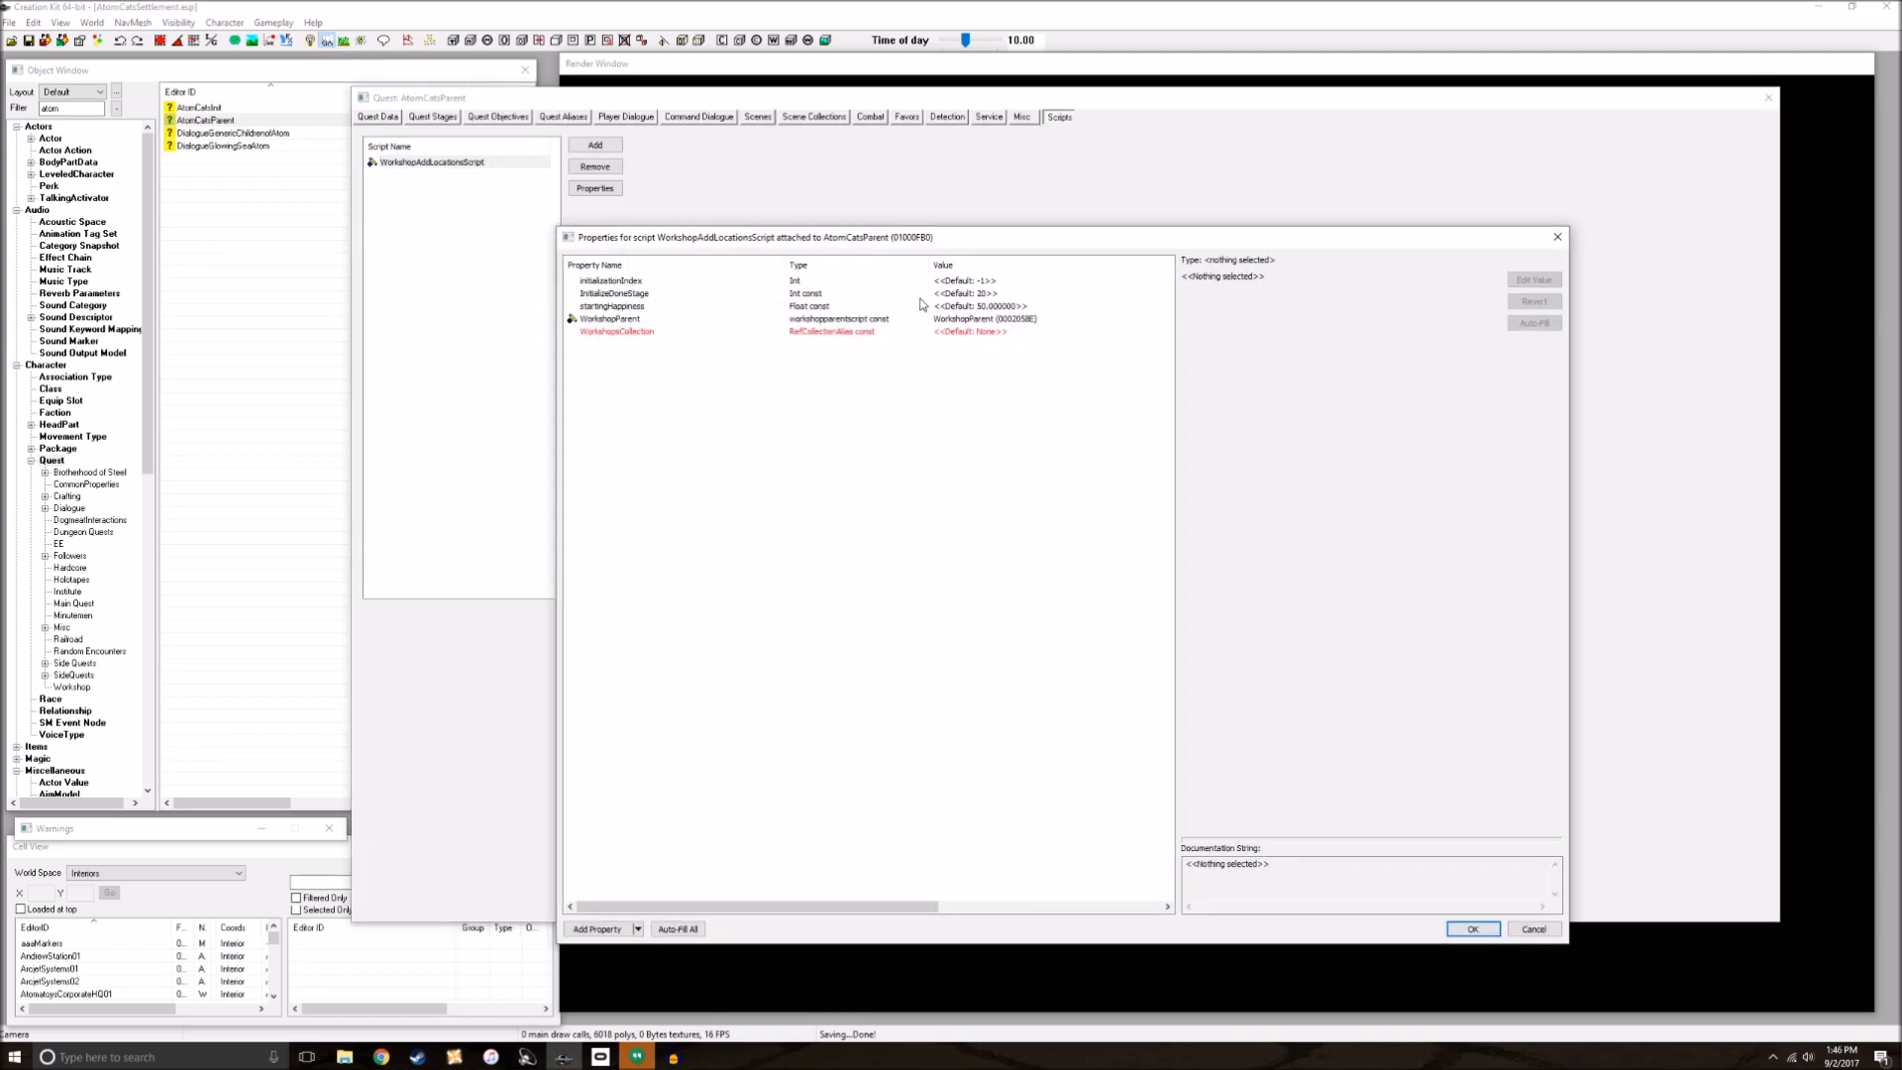
pyautogui.click(942, 330)
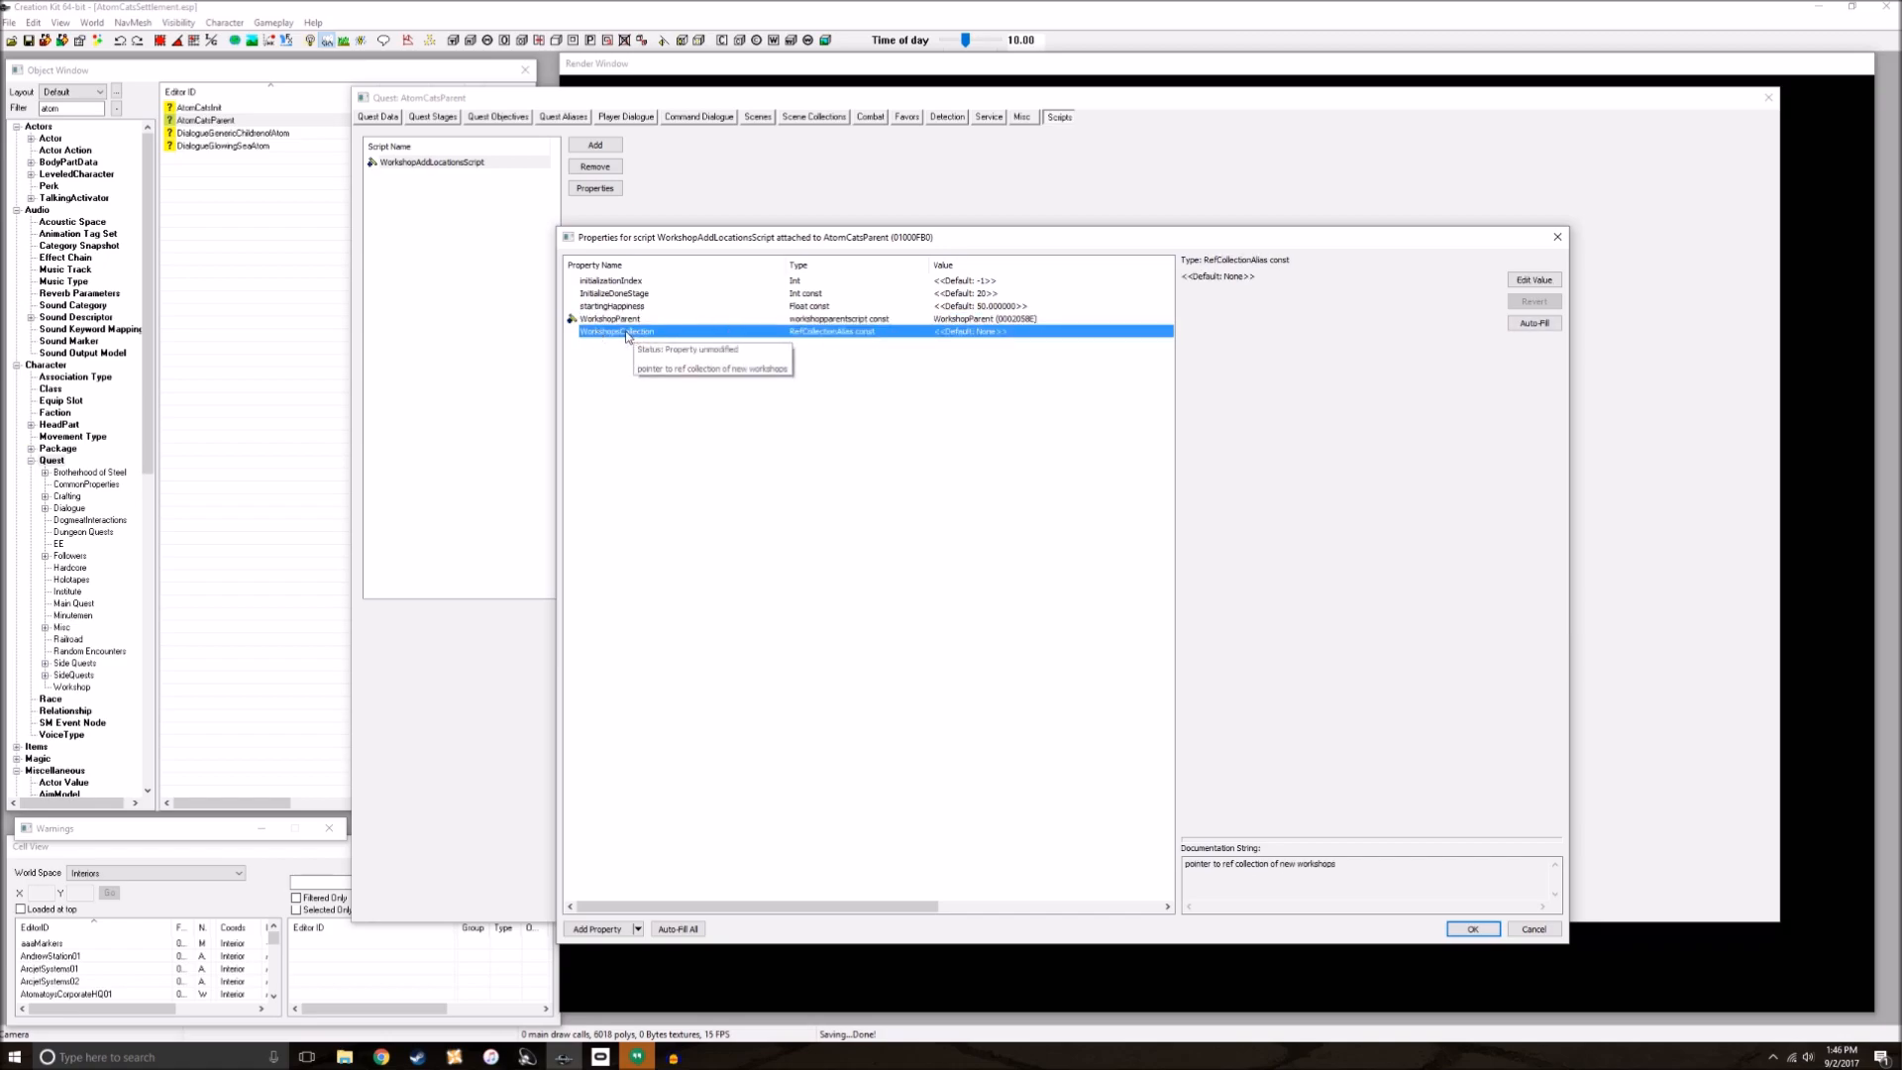
pyautogui.click(1559, 238)
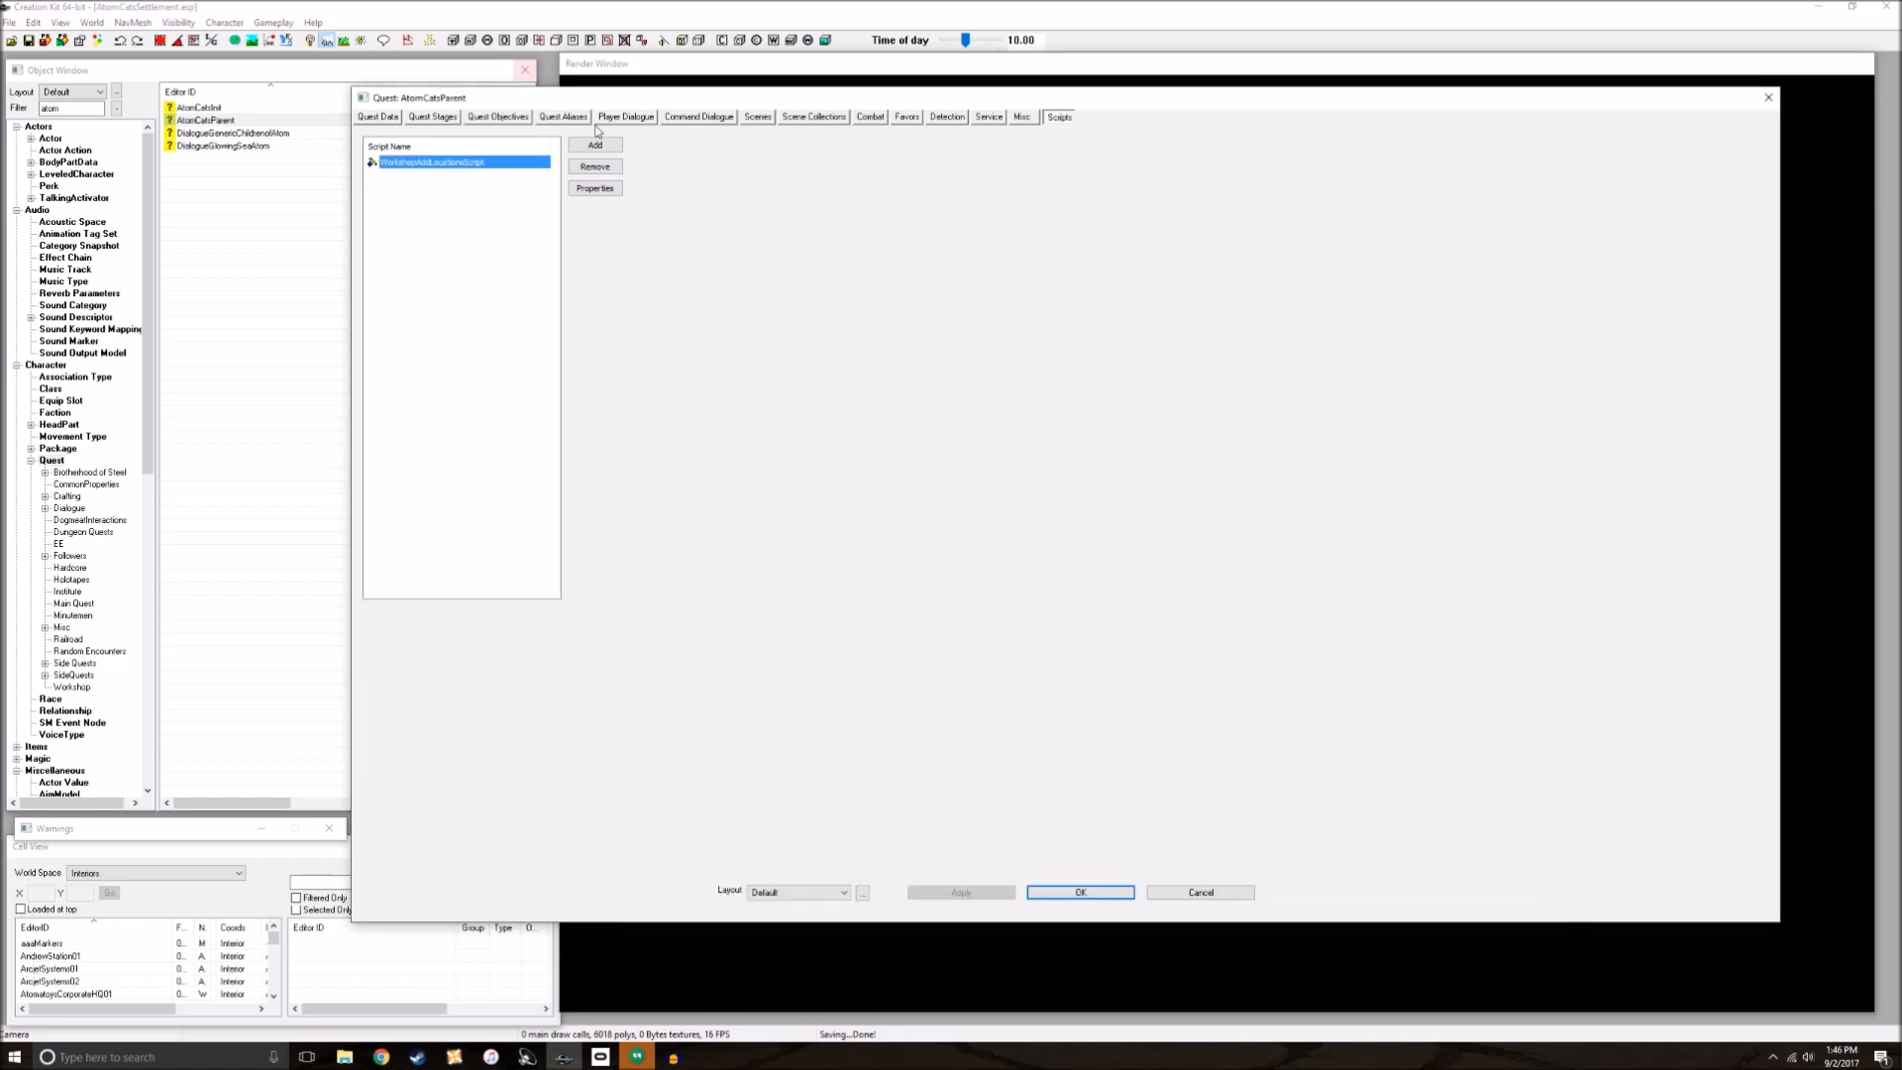
# Step: Filter the object list by "atomcats" across all object types, keeping the AtomCatsParent quest open
pyautogui.moveTo(658, 101); pyautogui.dragTo(692, 103)
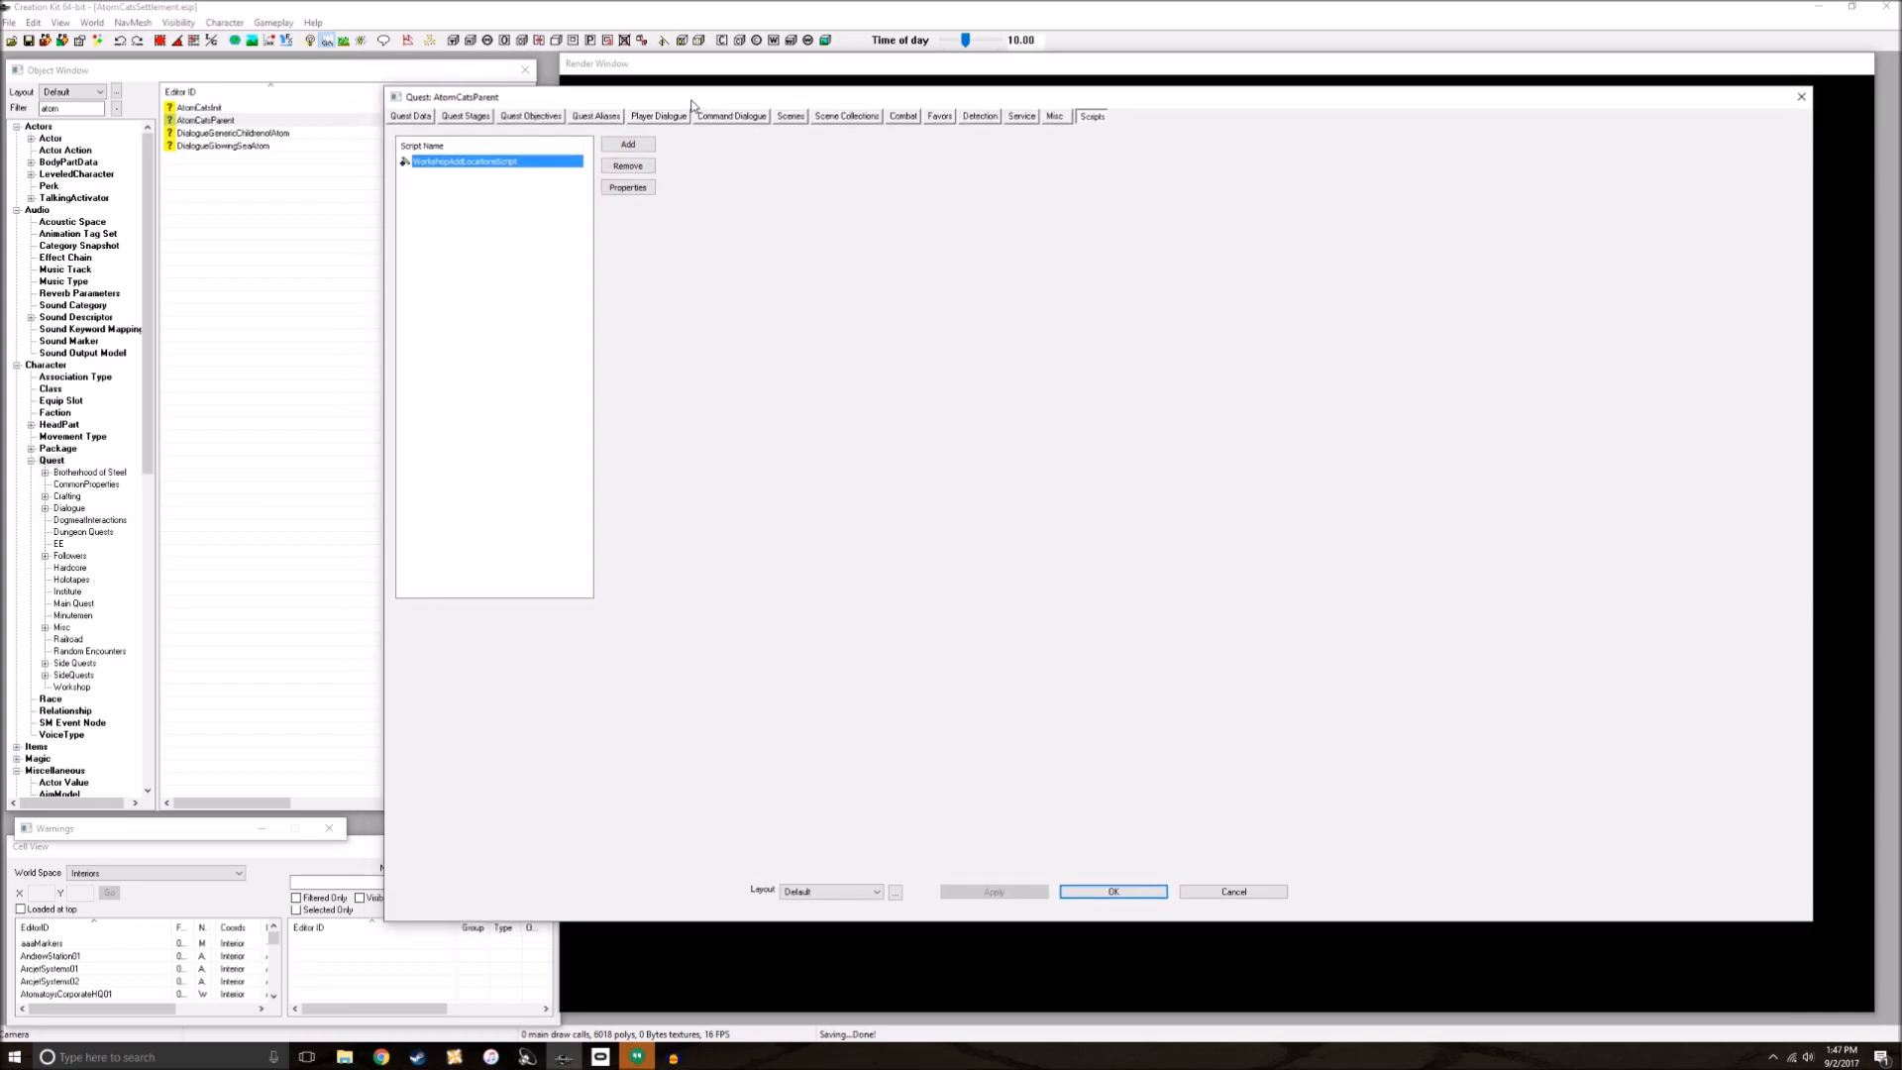
pyautogui.click(99, 109)
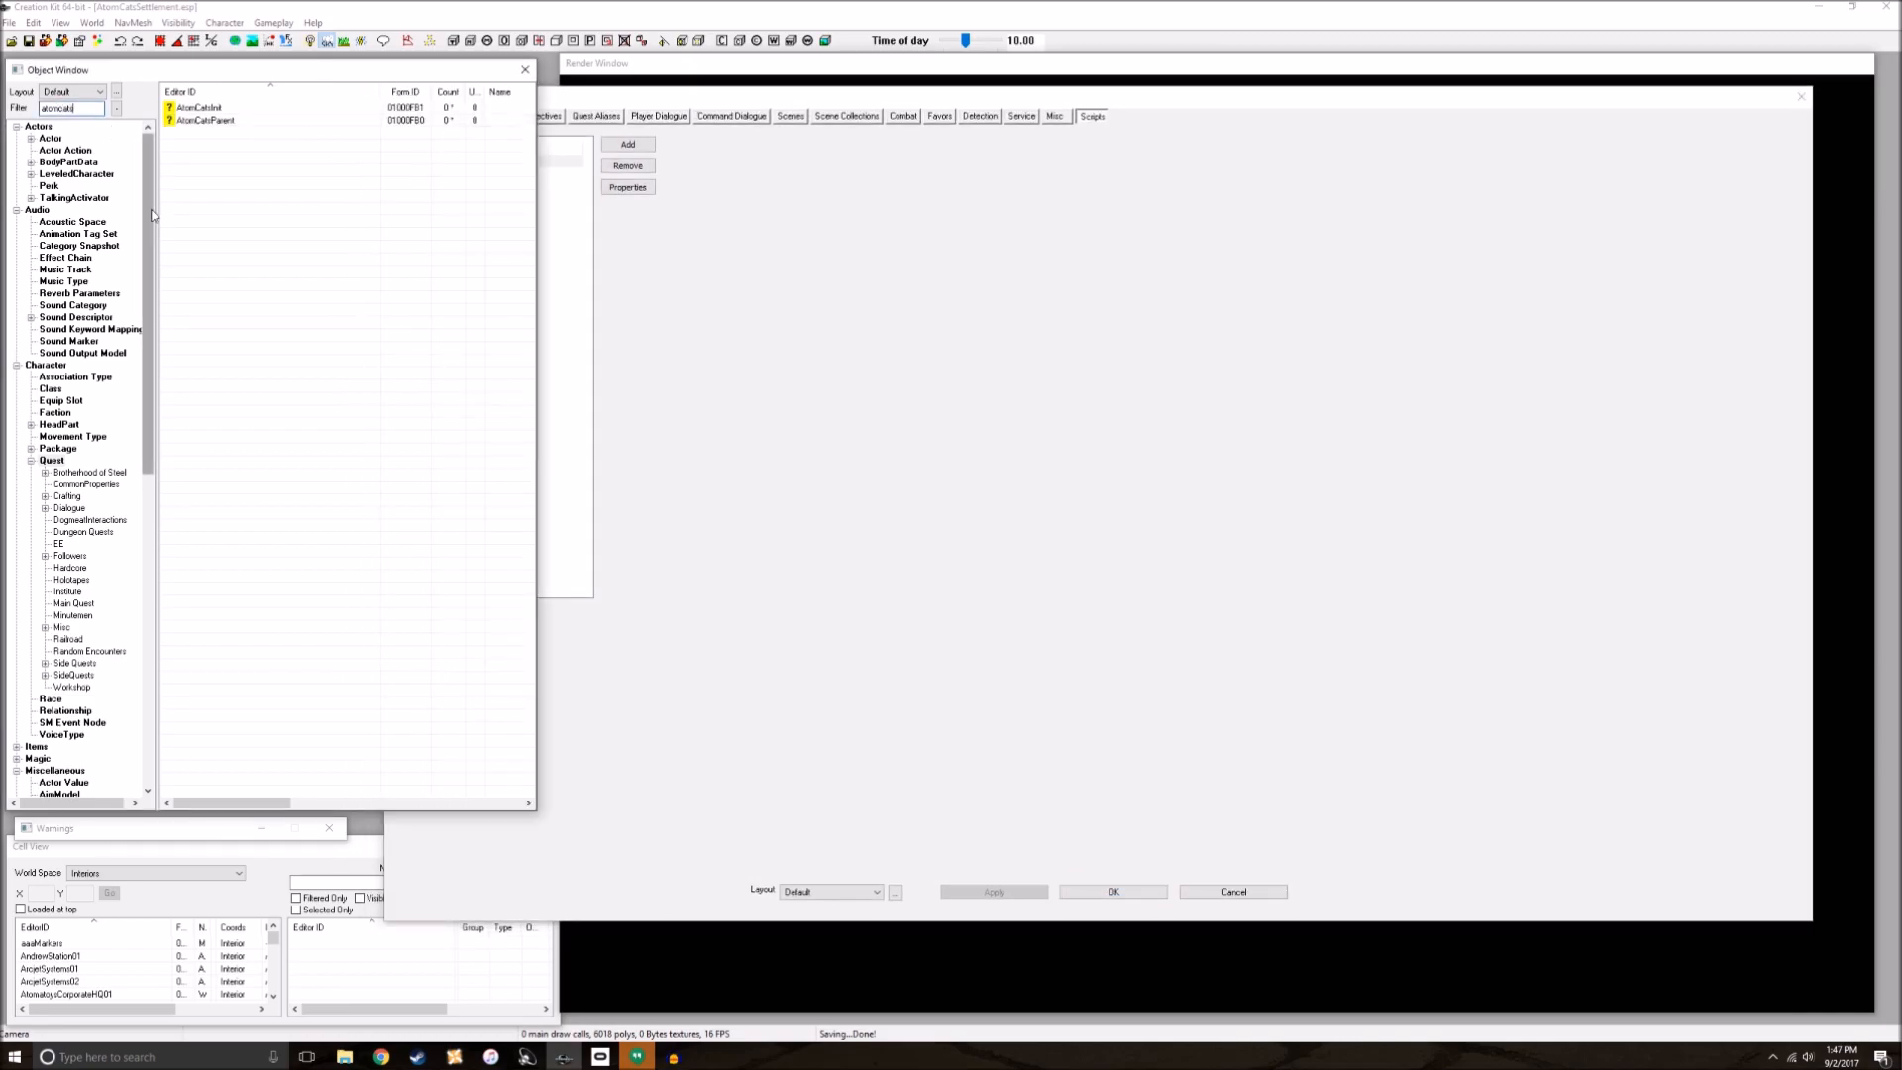
pyautogui.moveTo(150, 208); pyautogui.dragTo(150, 540)
pyautogui.click(36, 786)
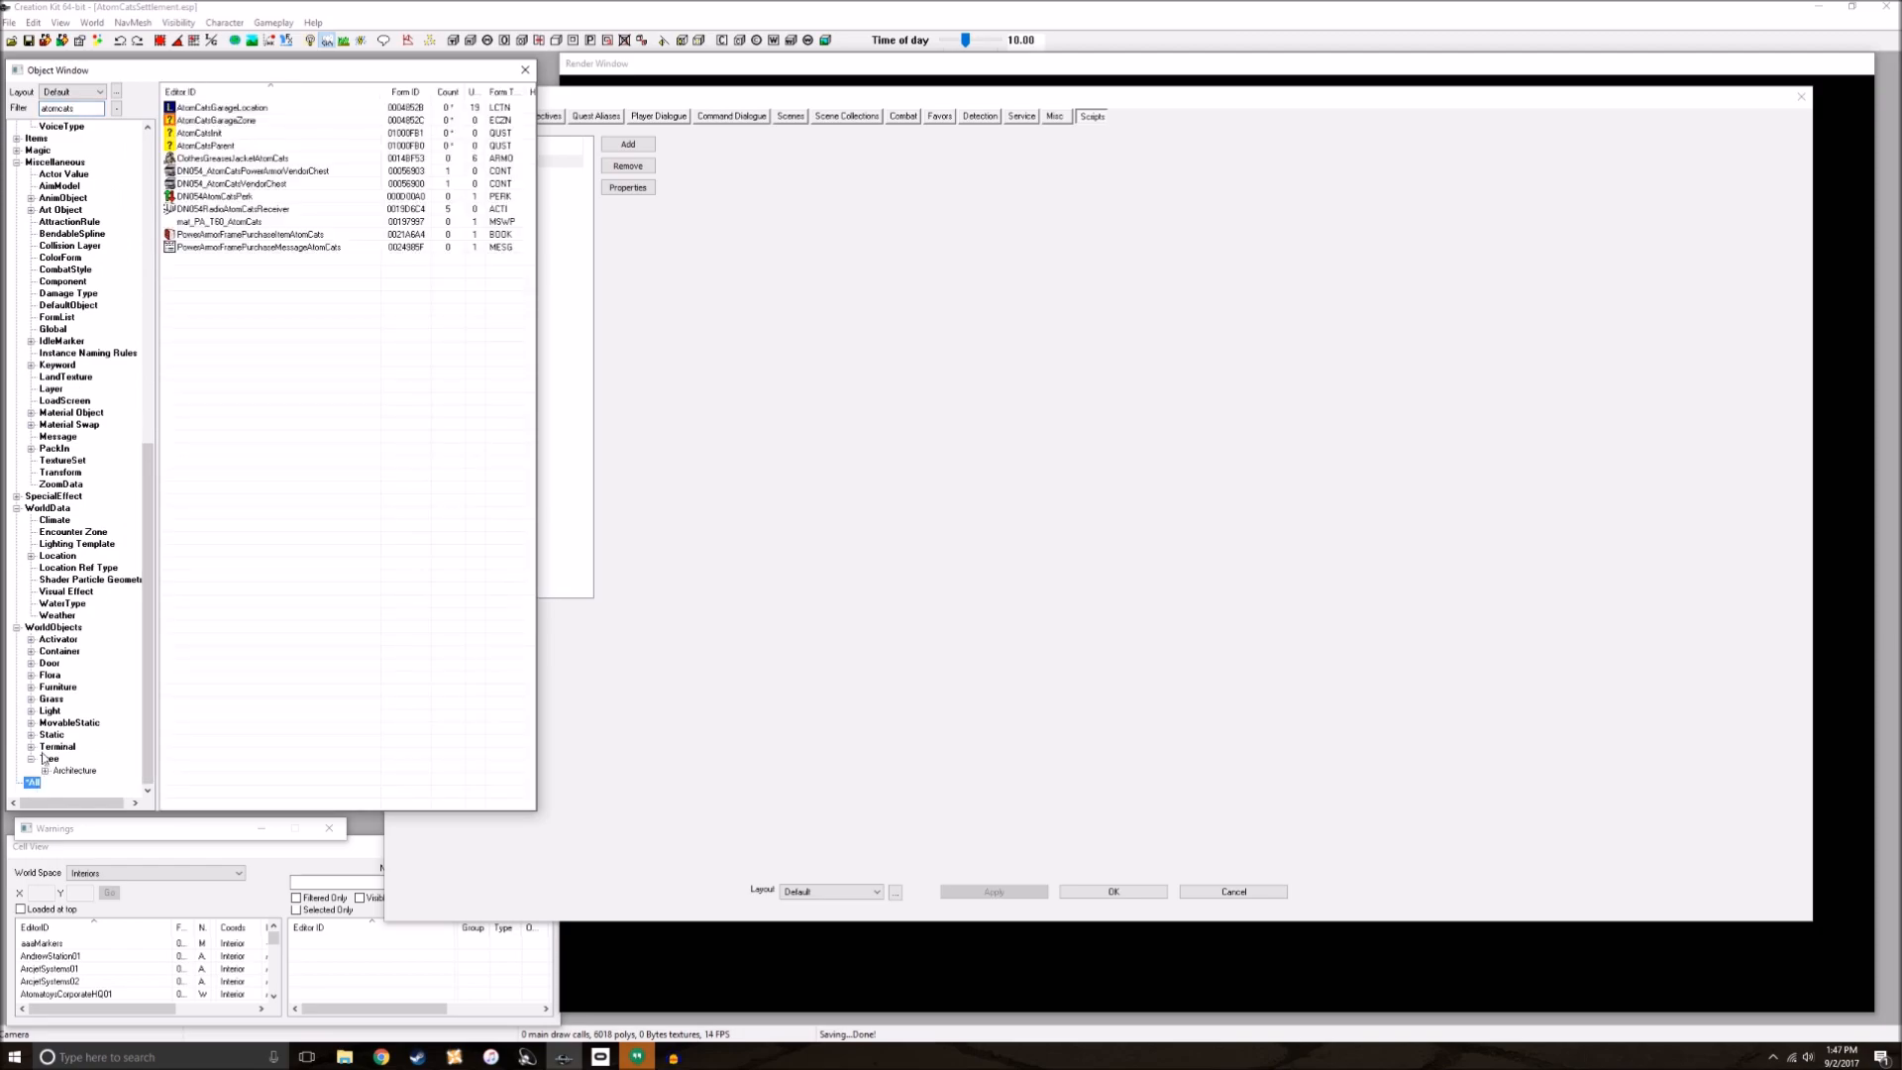
# Step: Create the keyword LocTypeAtomCatsRef on the AtomCatsGarageLocation location and save the location
pyautogui.doubleClick(238, 109)
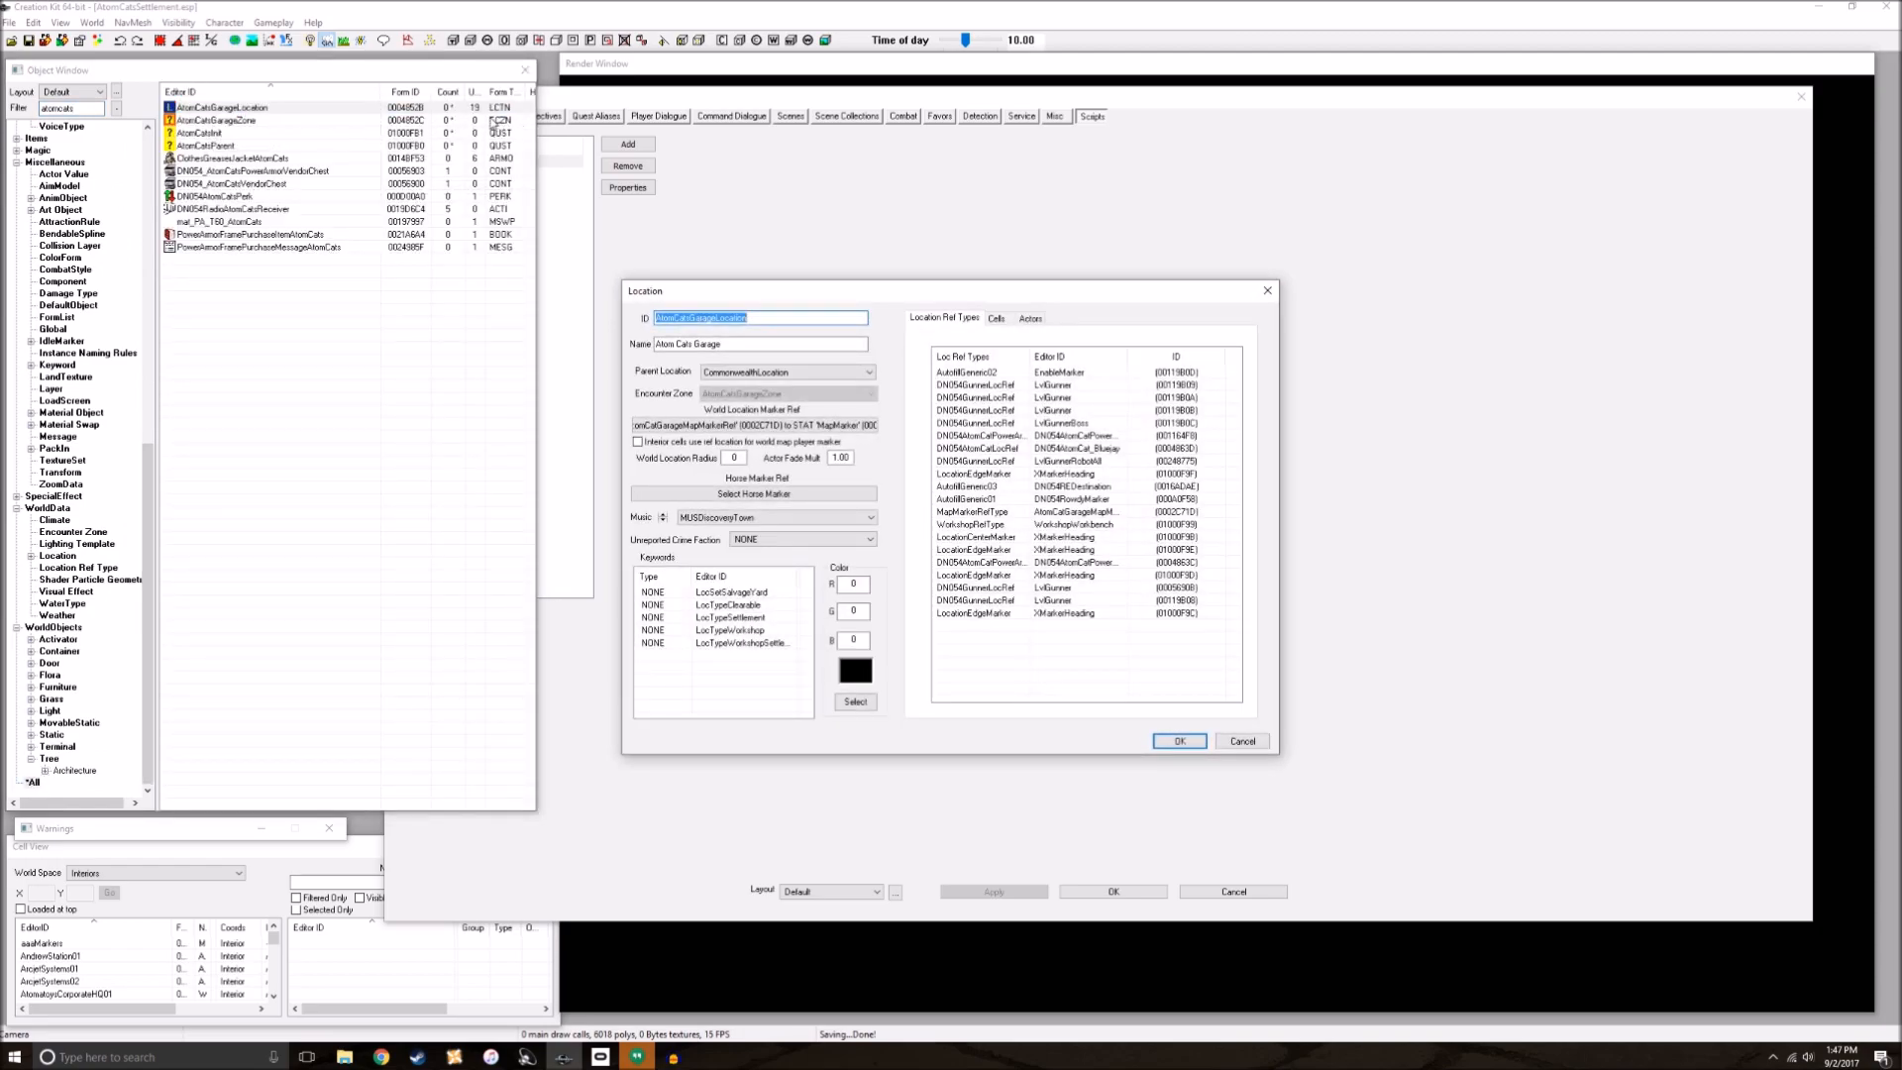
pyautogui.rightClick(764, 674)
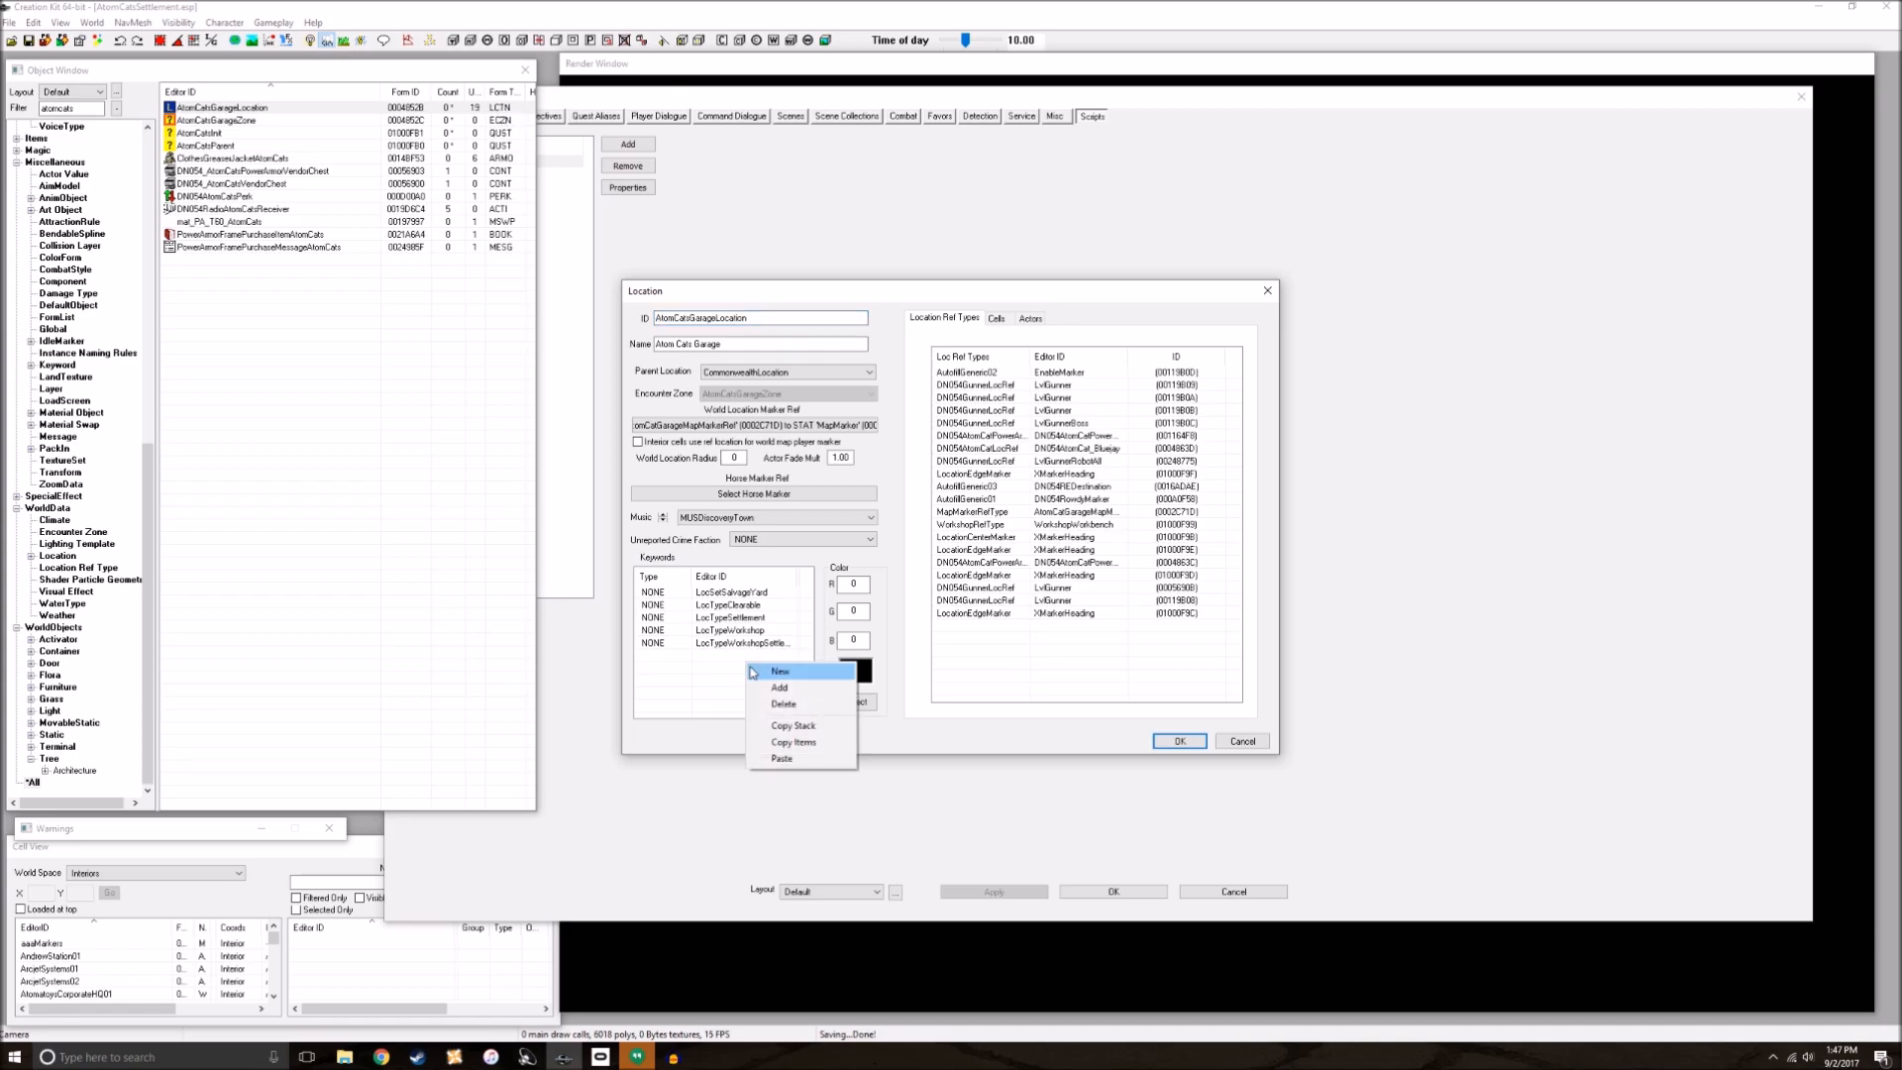
pyautogui.click(768, 673)
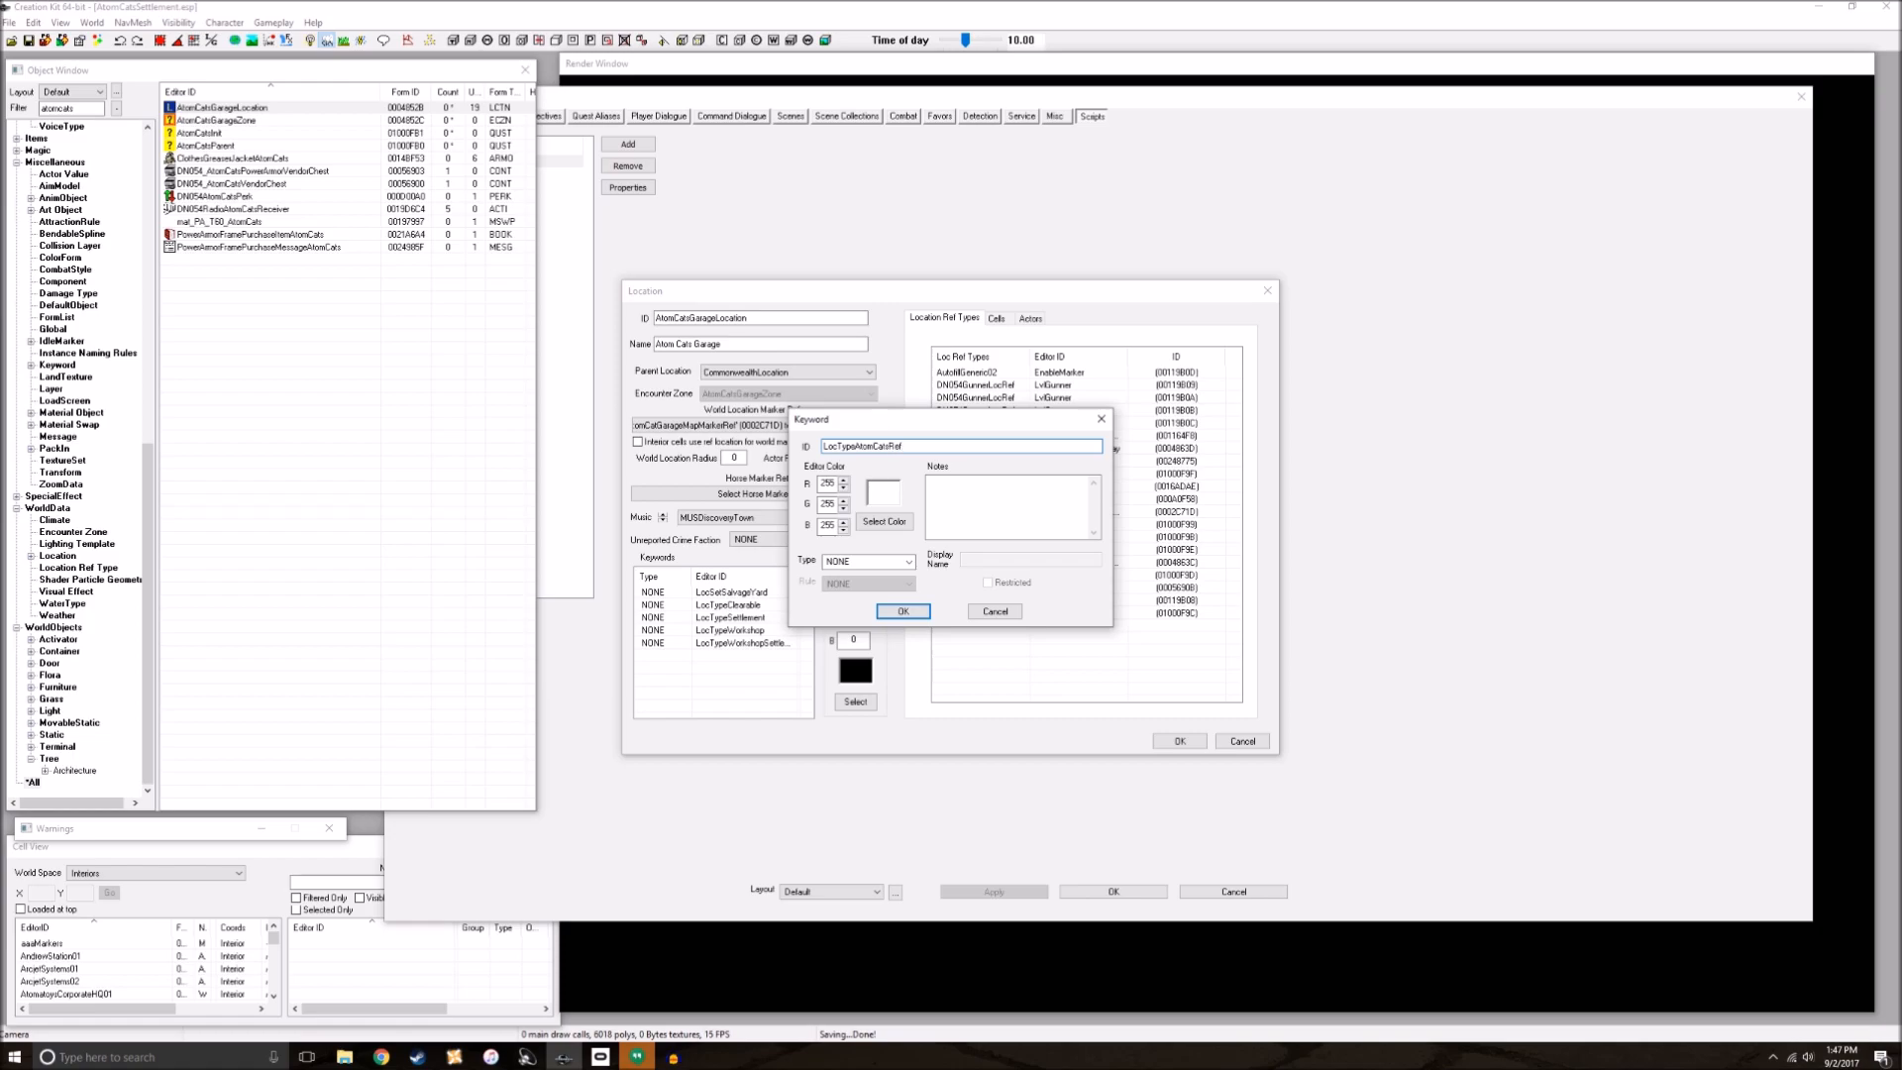
pyautogui.press('Return')
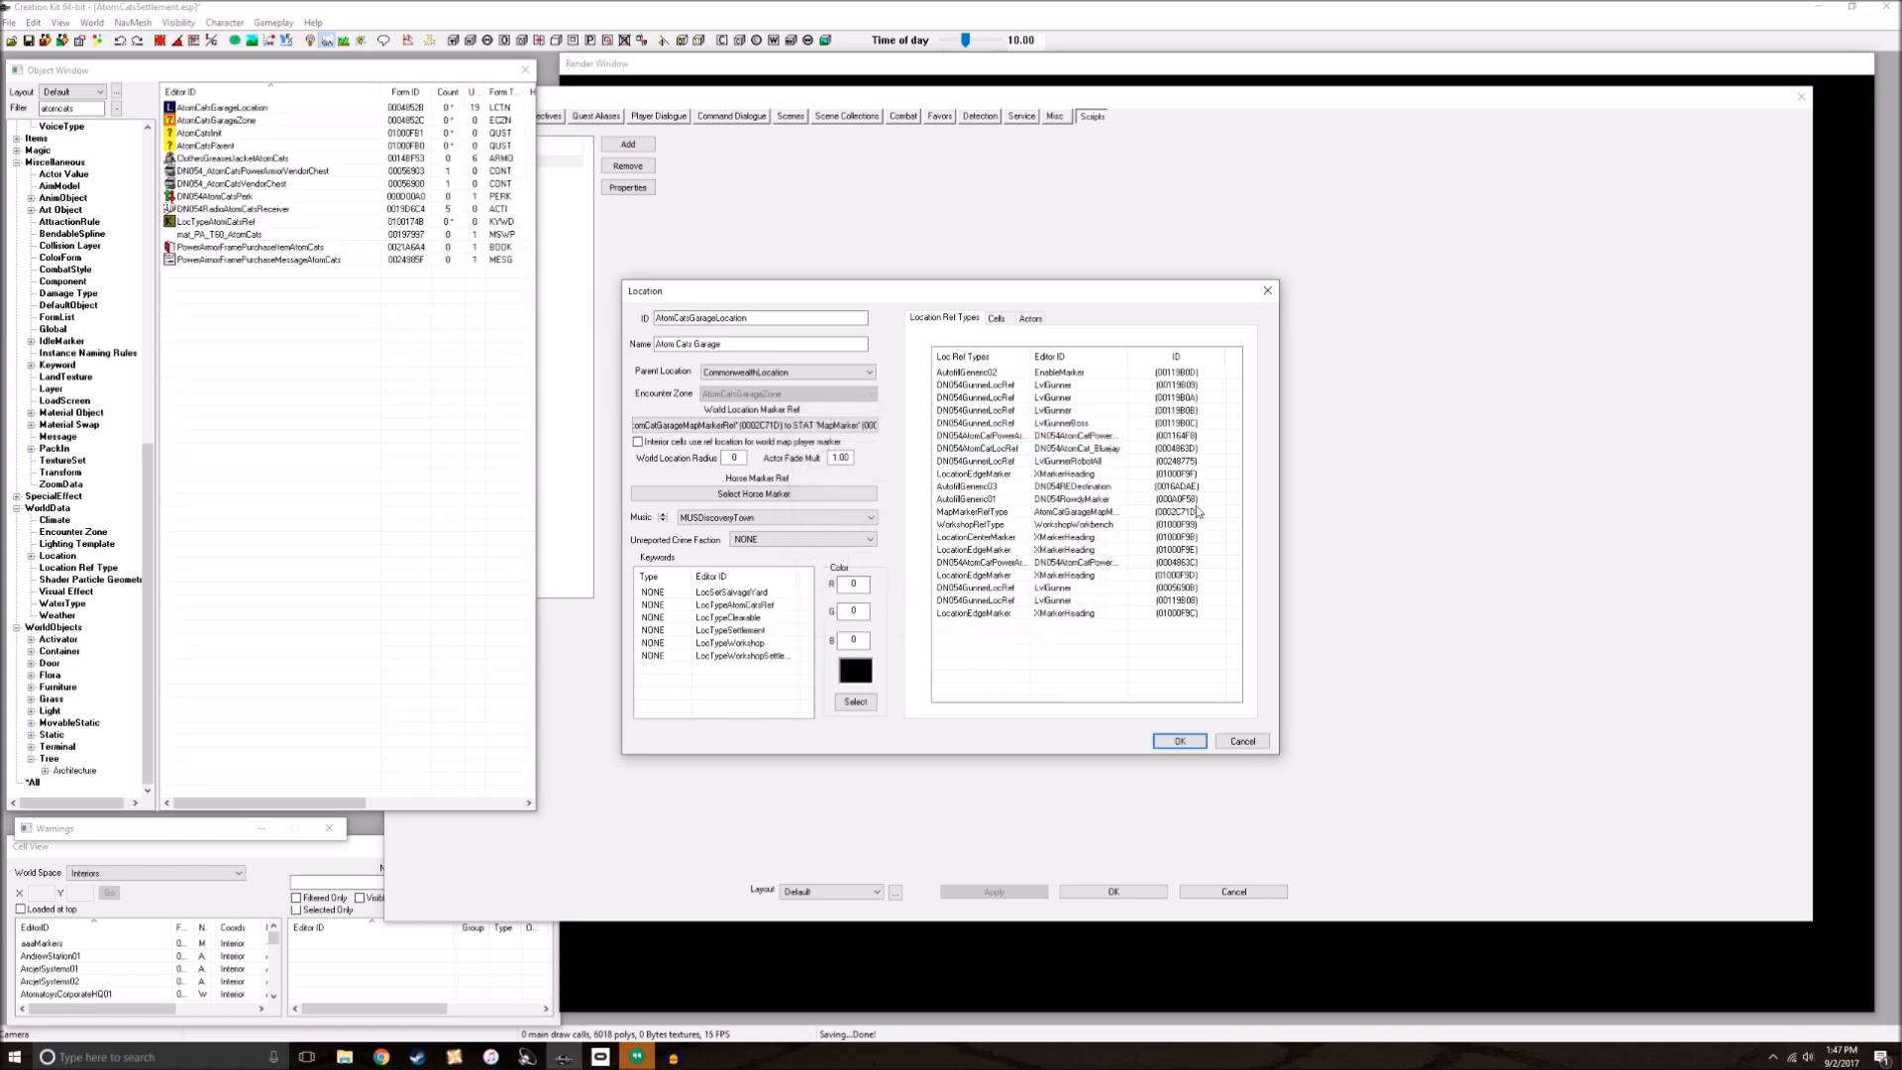
pyautogui.click(1177, 741)
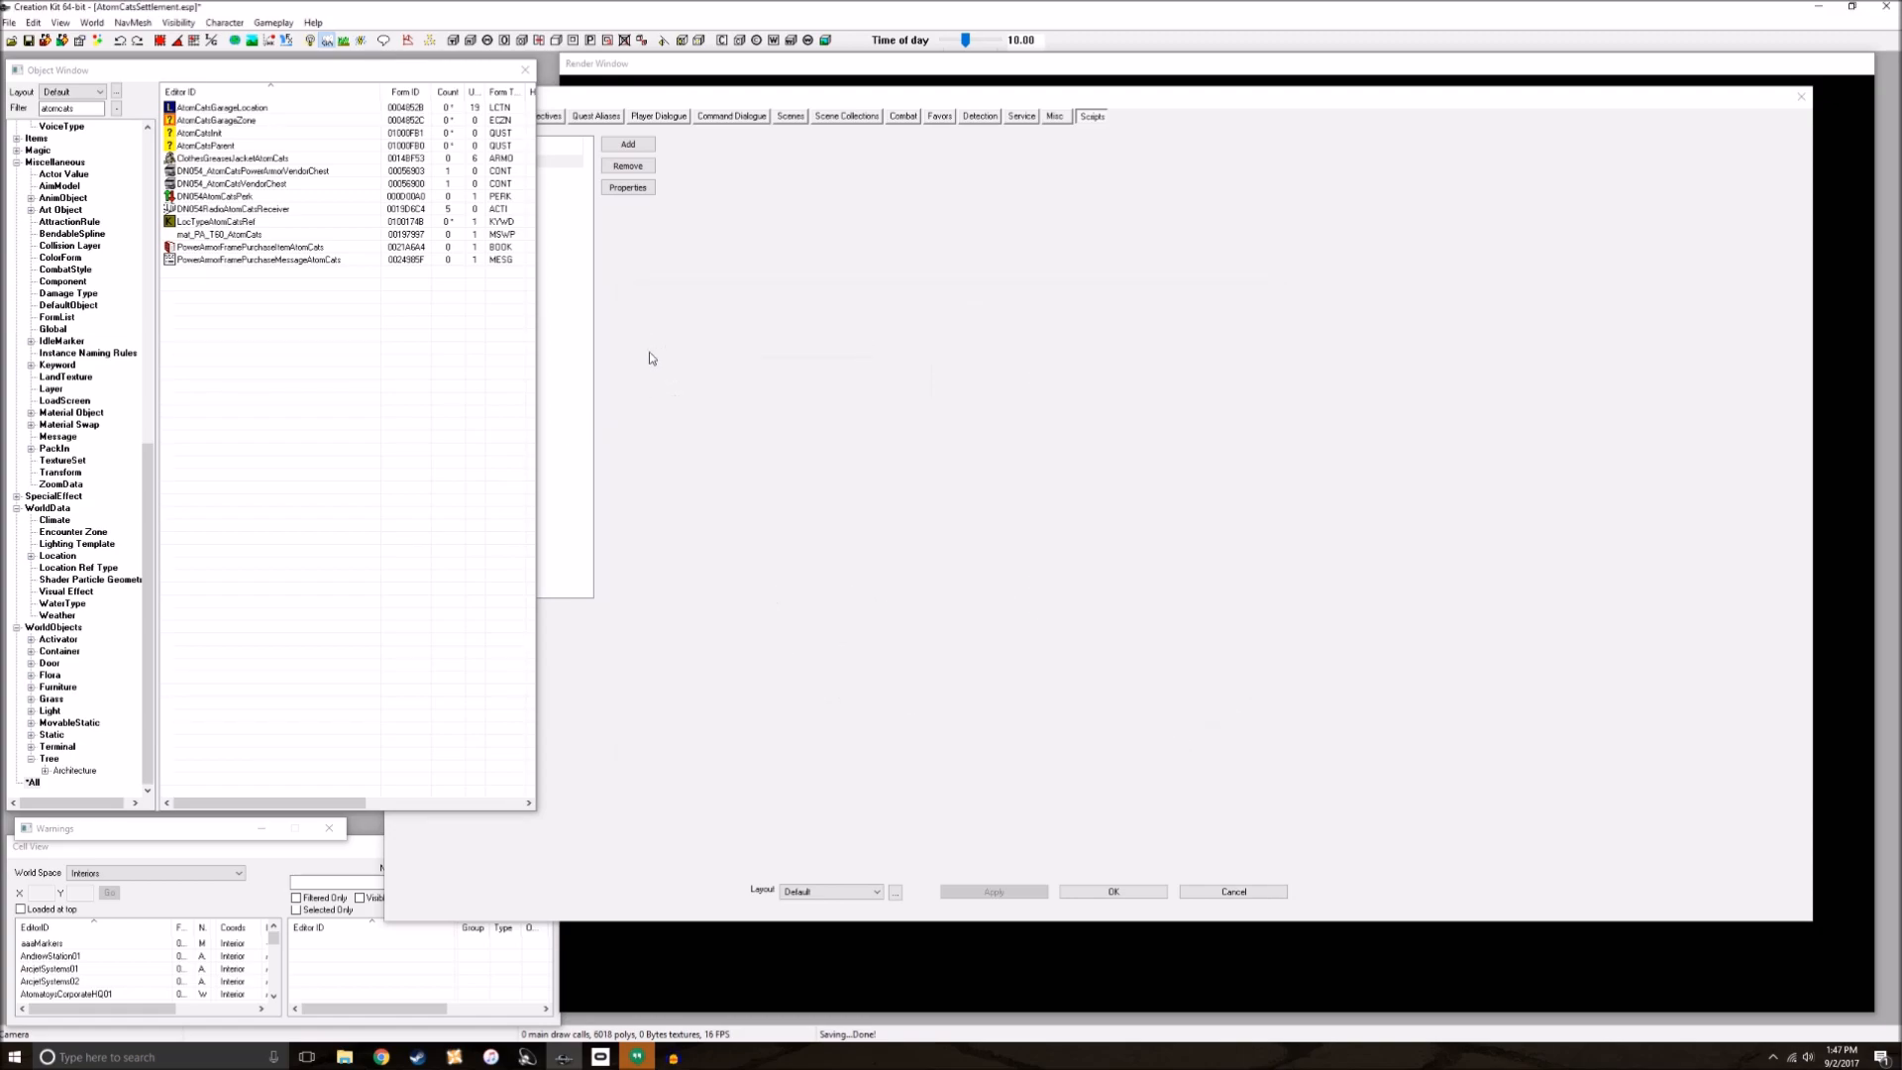
# Step: Create a reference collection alias named WorkshopRefs on the AtomCatsParent quest, with Optional and Allow Reuse in Quest enabled
pyautogui.click(668, 254)
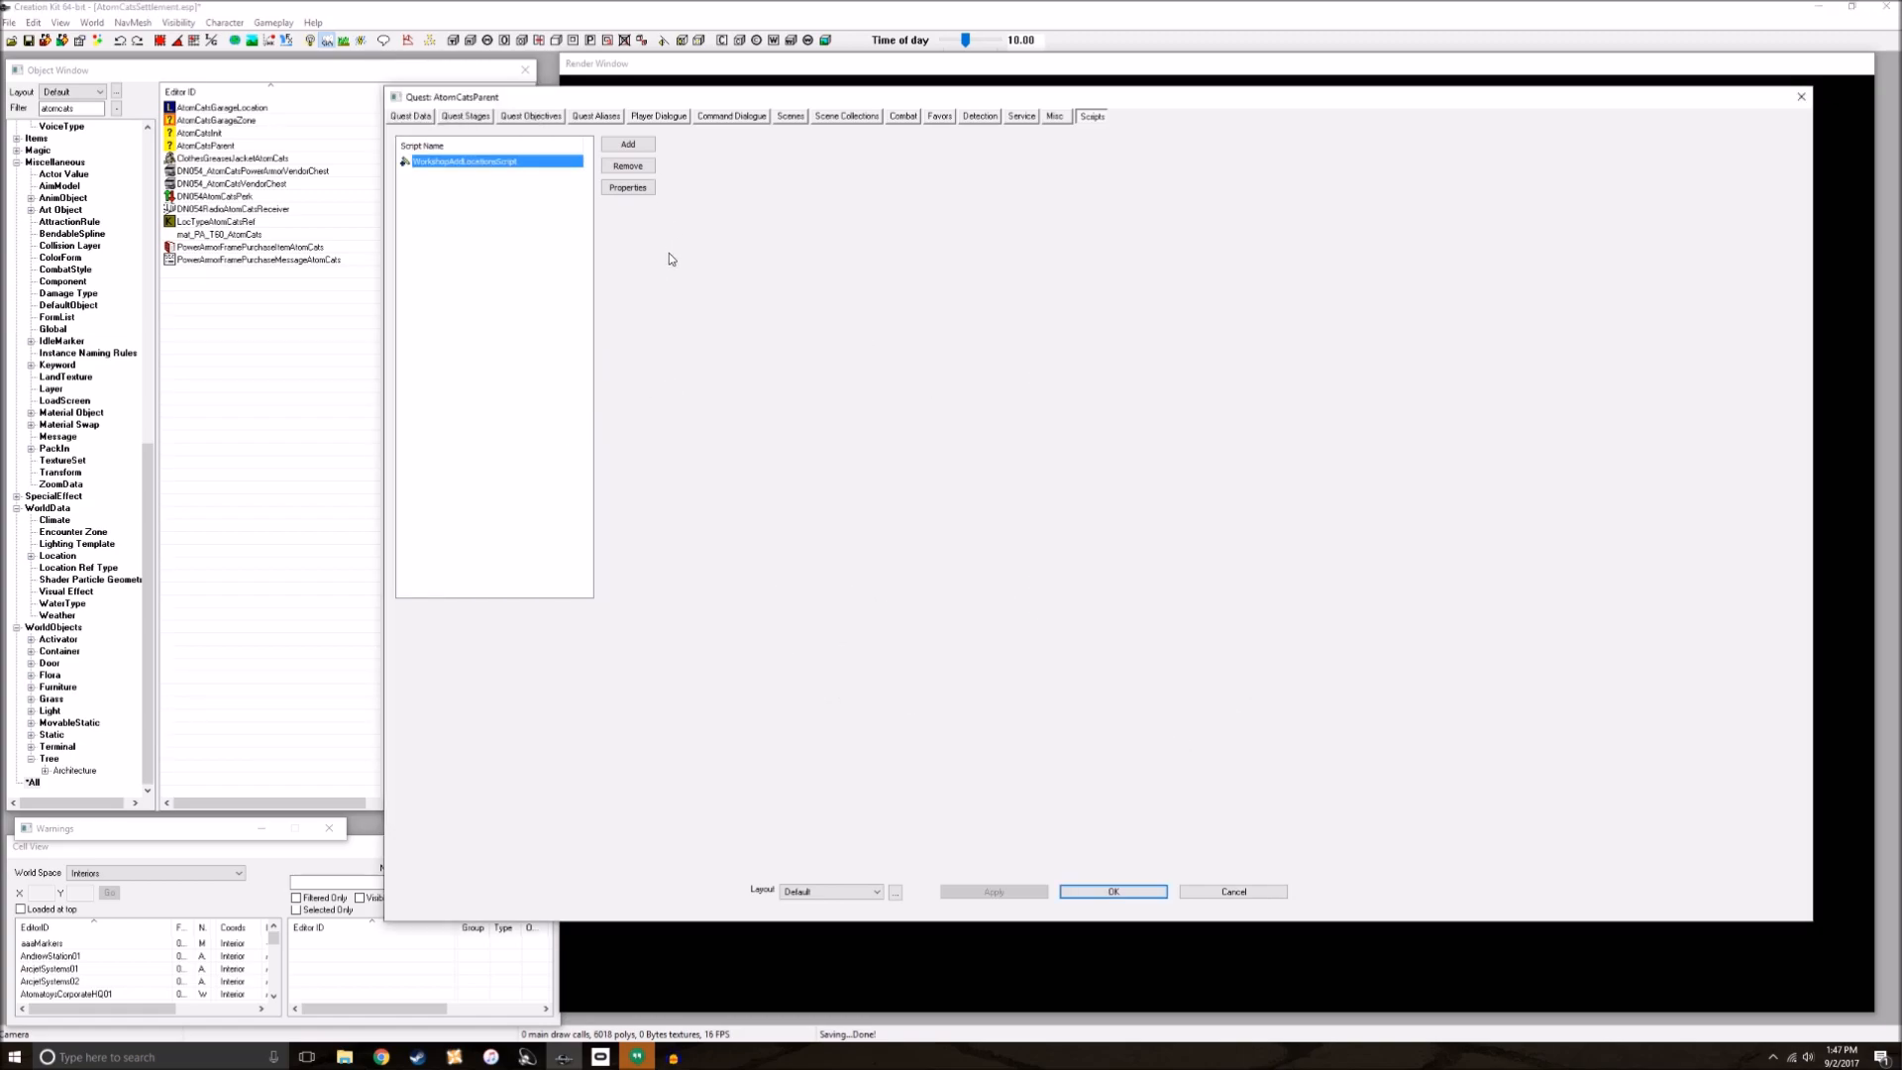
pyautogui.click(598, 117)
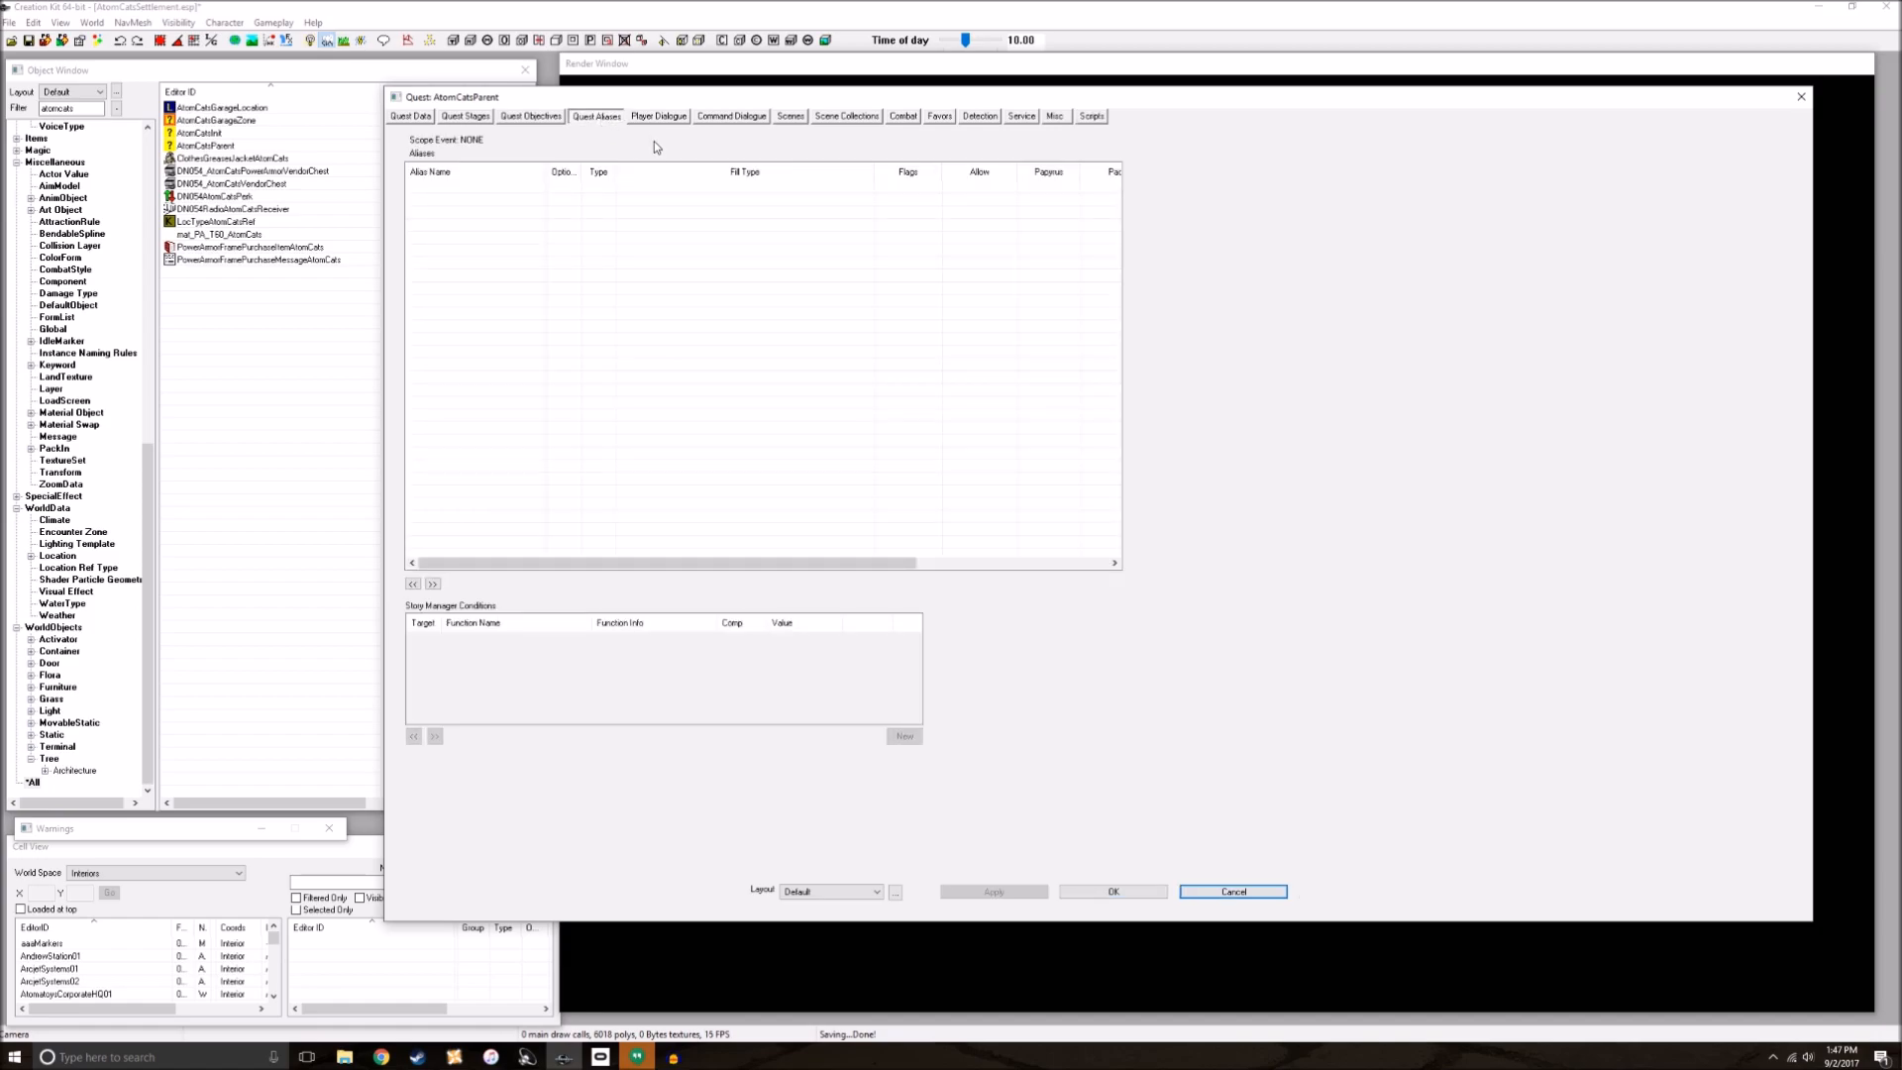
pyautogui.rightClick(661, 240)
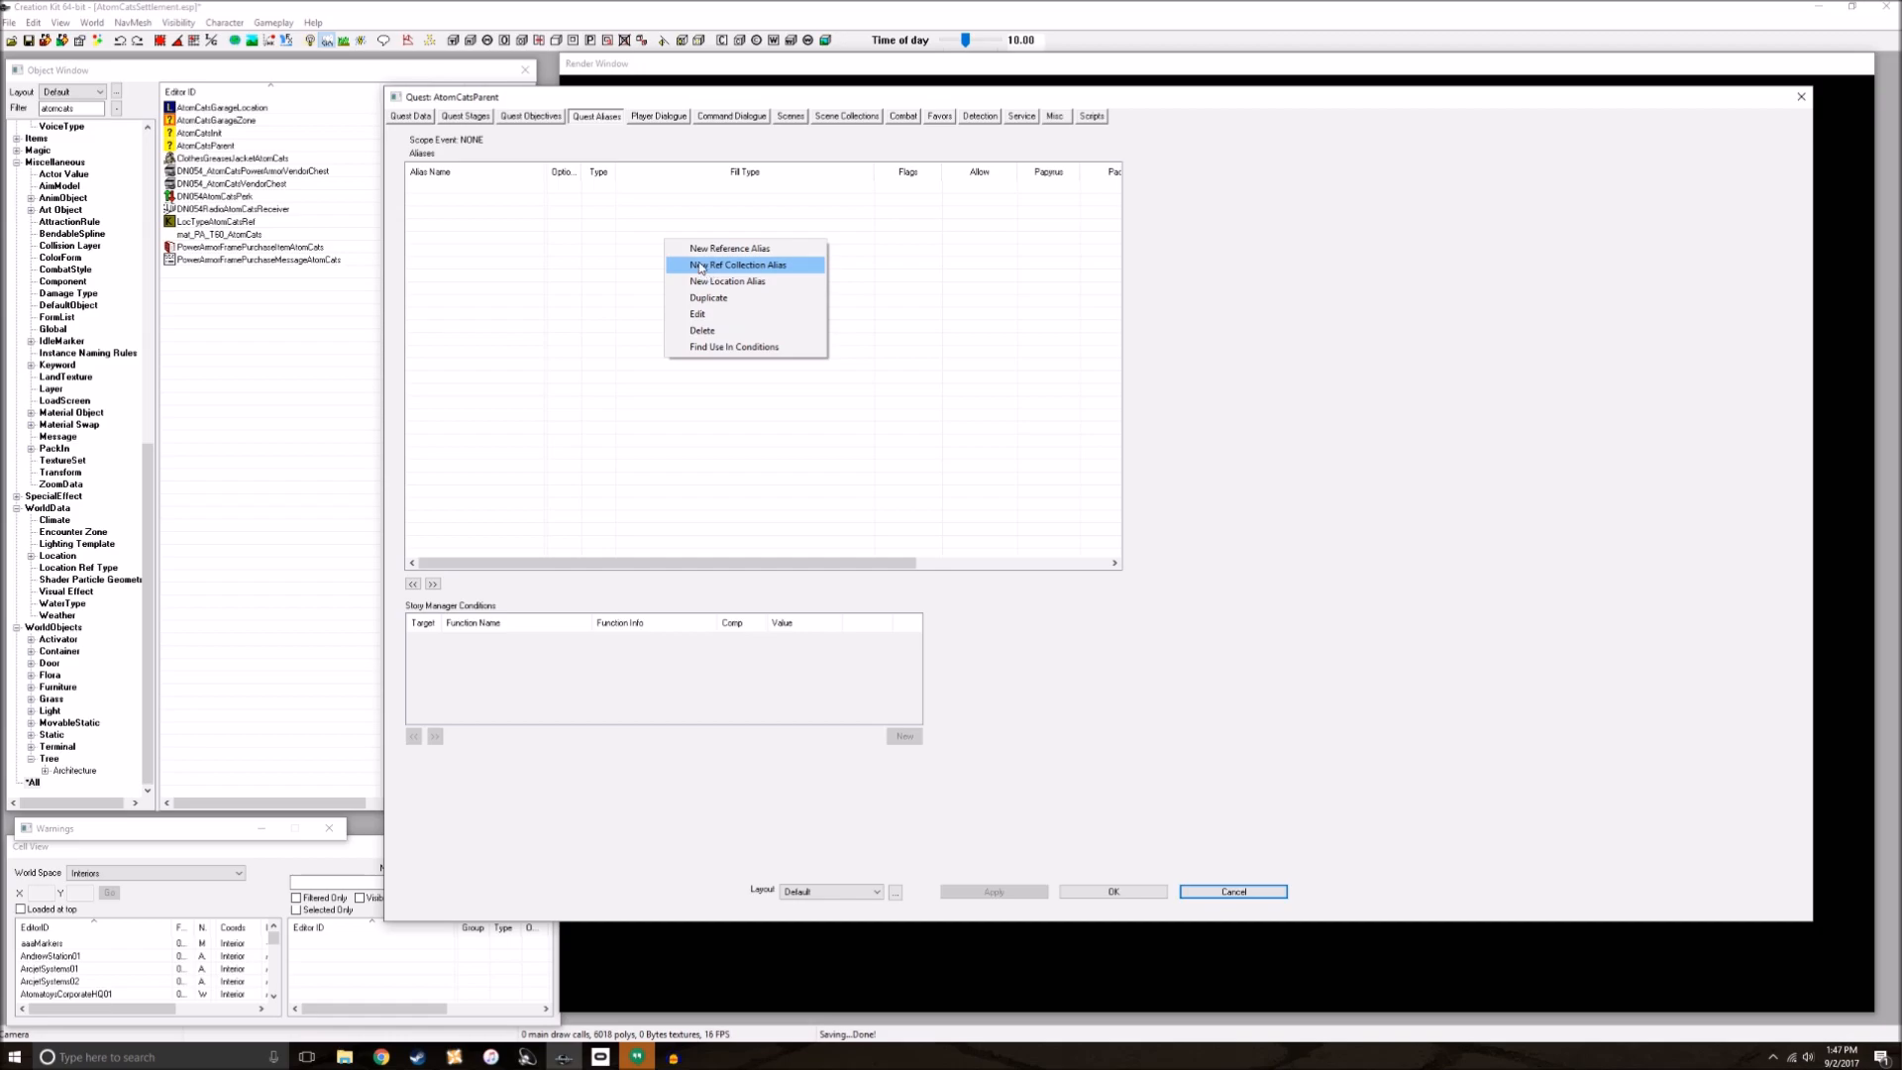
pyautogui.click(700, 265)
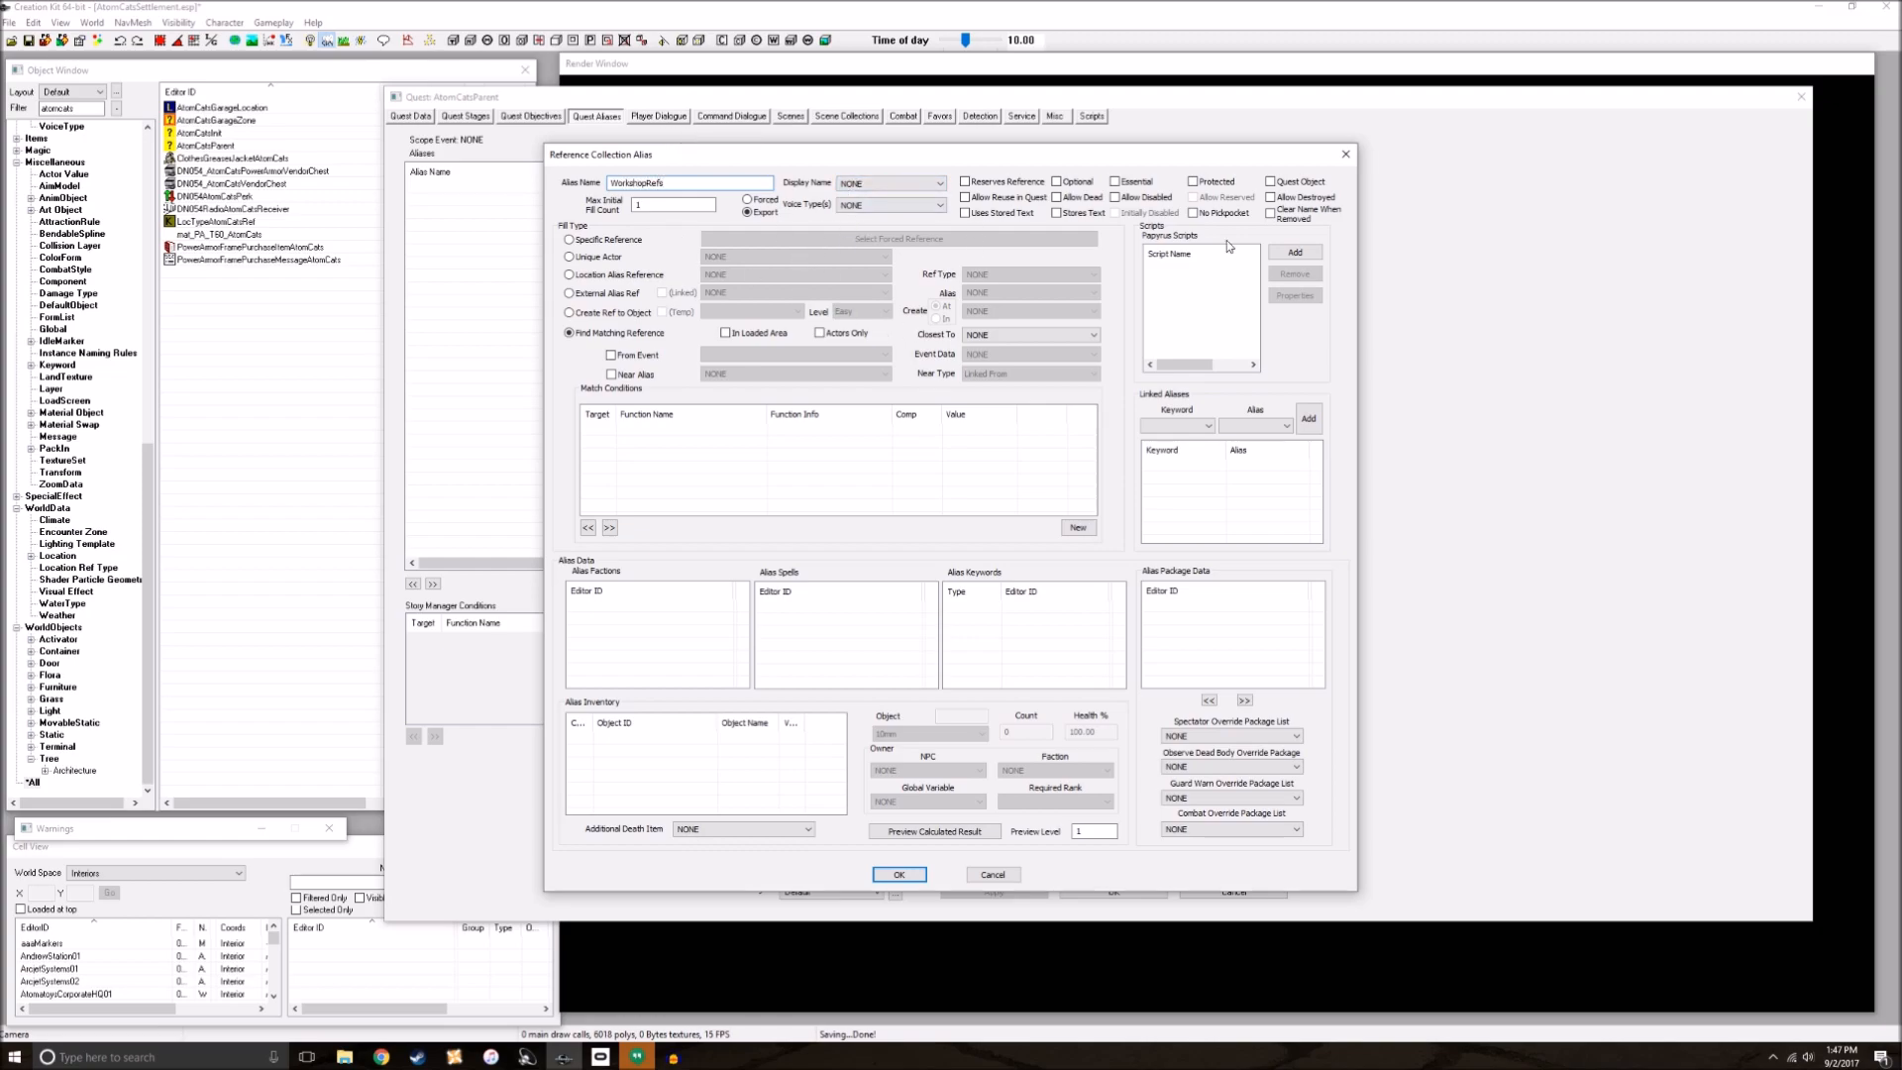
pyautogui.doubleClick(665, 210)
pyautogui.click(1078, 184)
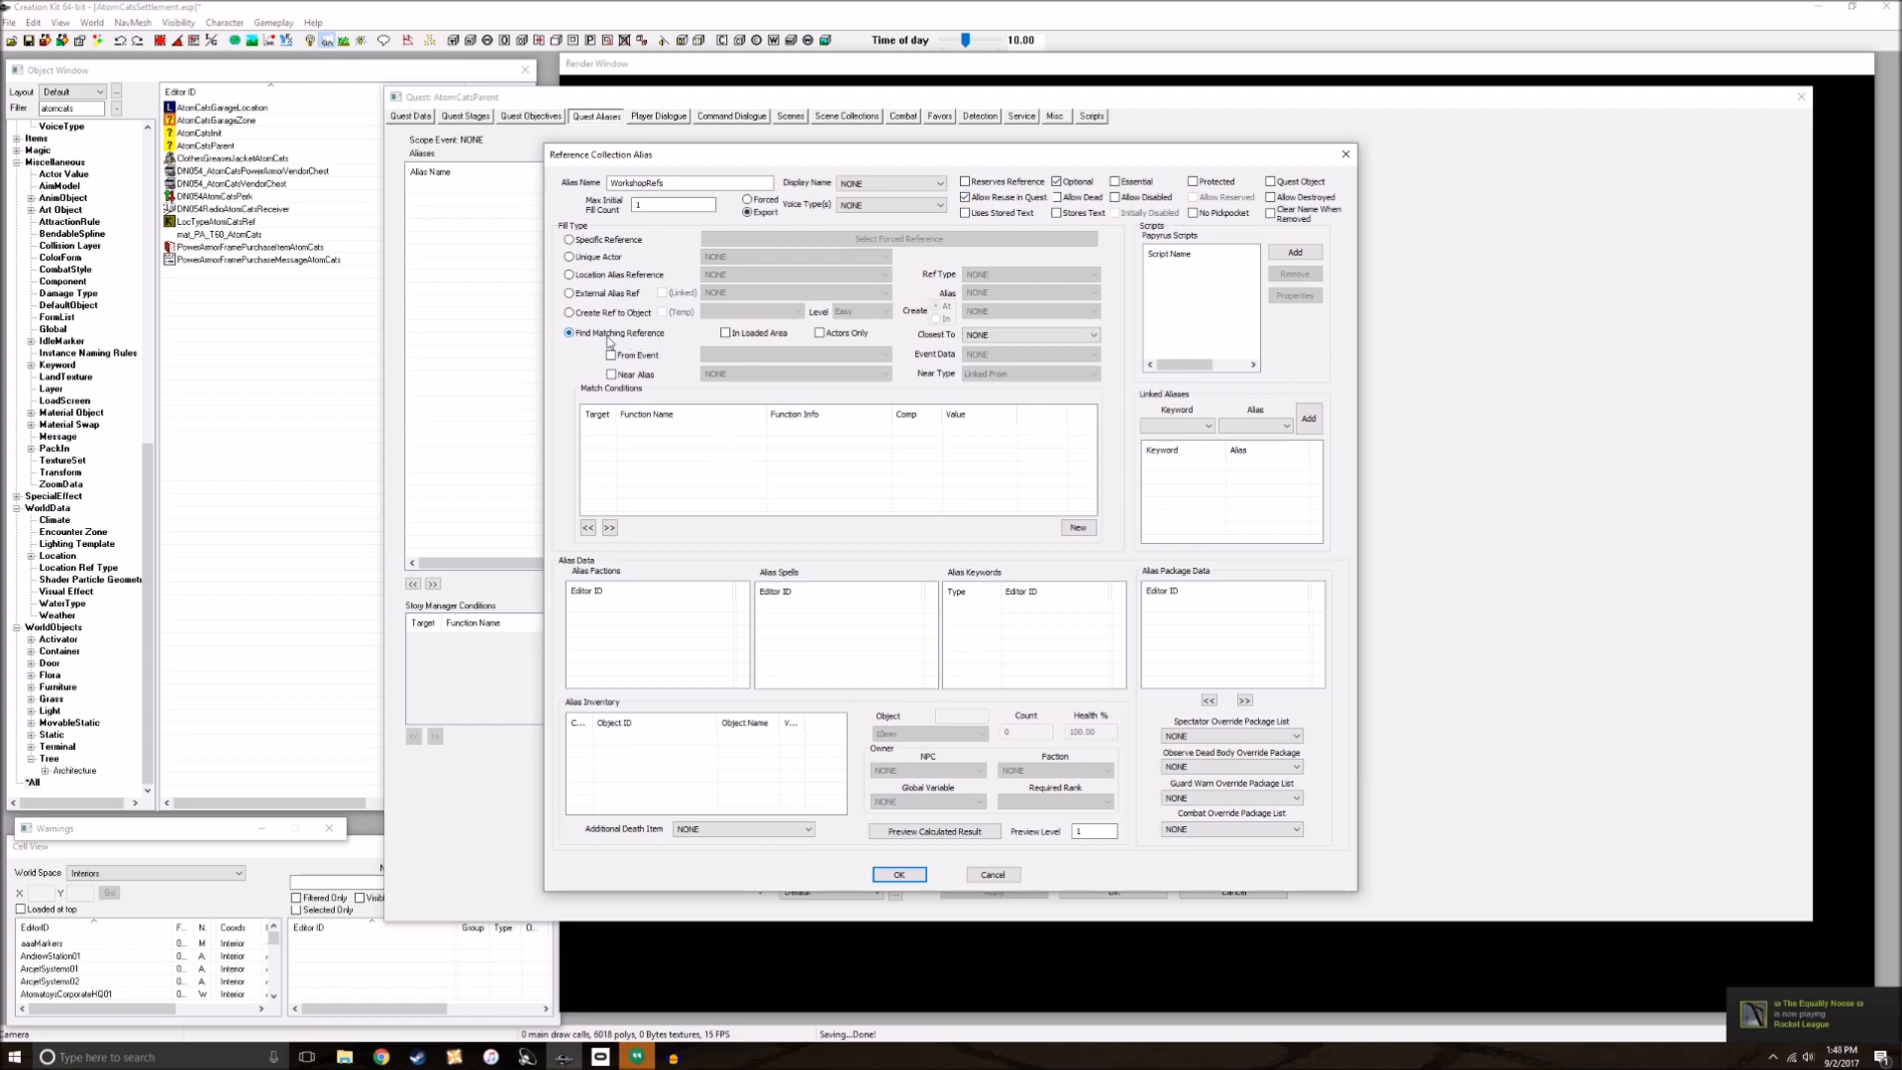
# Step: Start a new match condition for the WorkshopRefs alias using the LocationHasKeyword function
pyautogui.rightClick(746, 445)
pyautogui.click(782, 454)
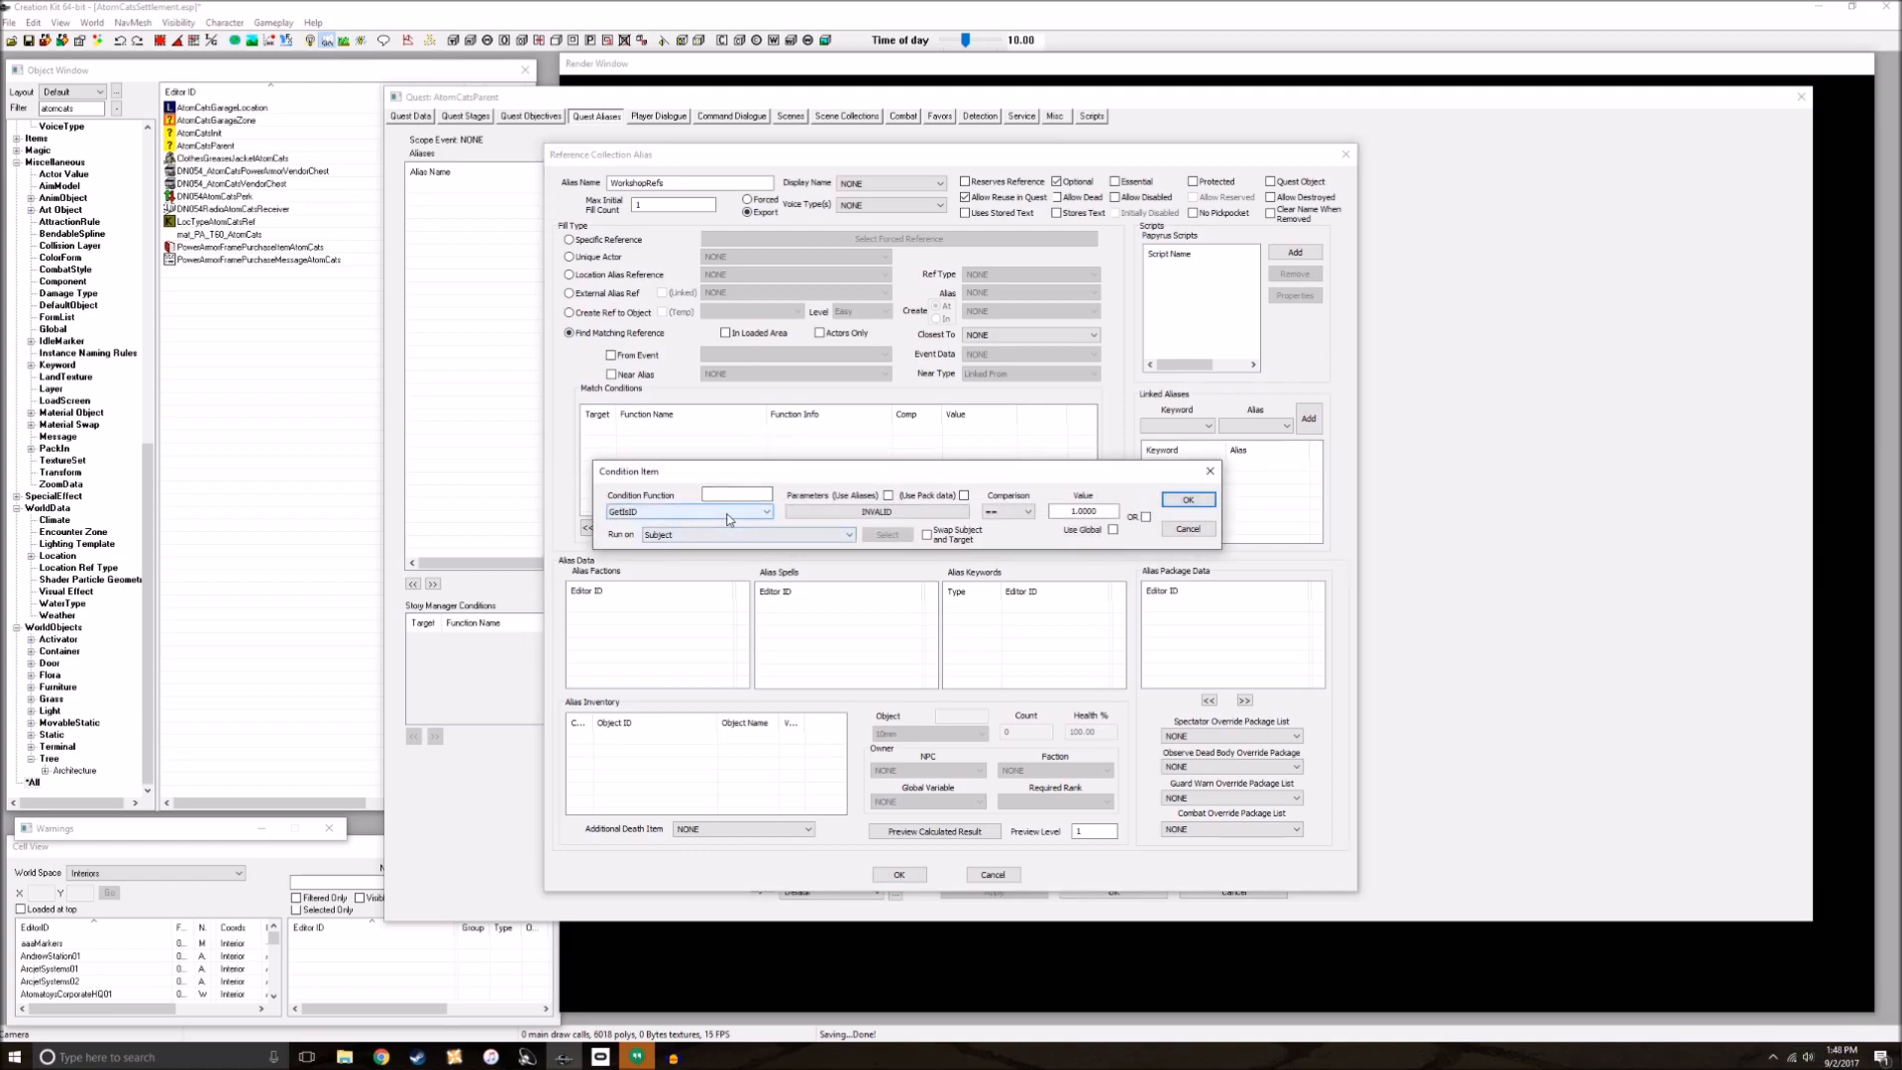
pyautogui.click(730, 513)
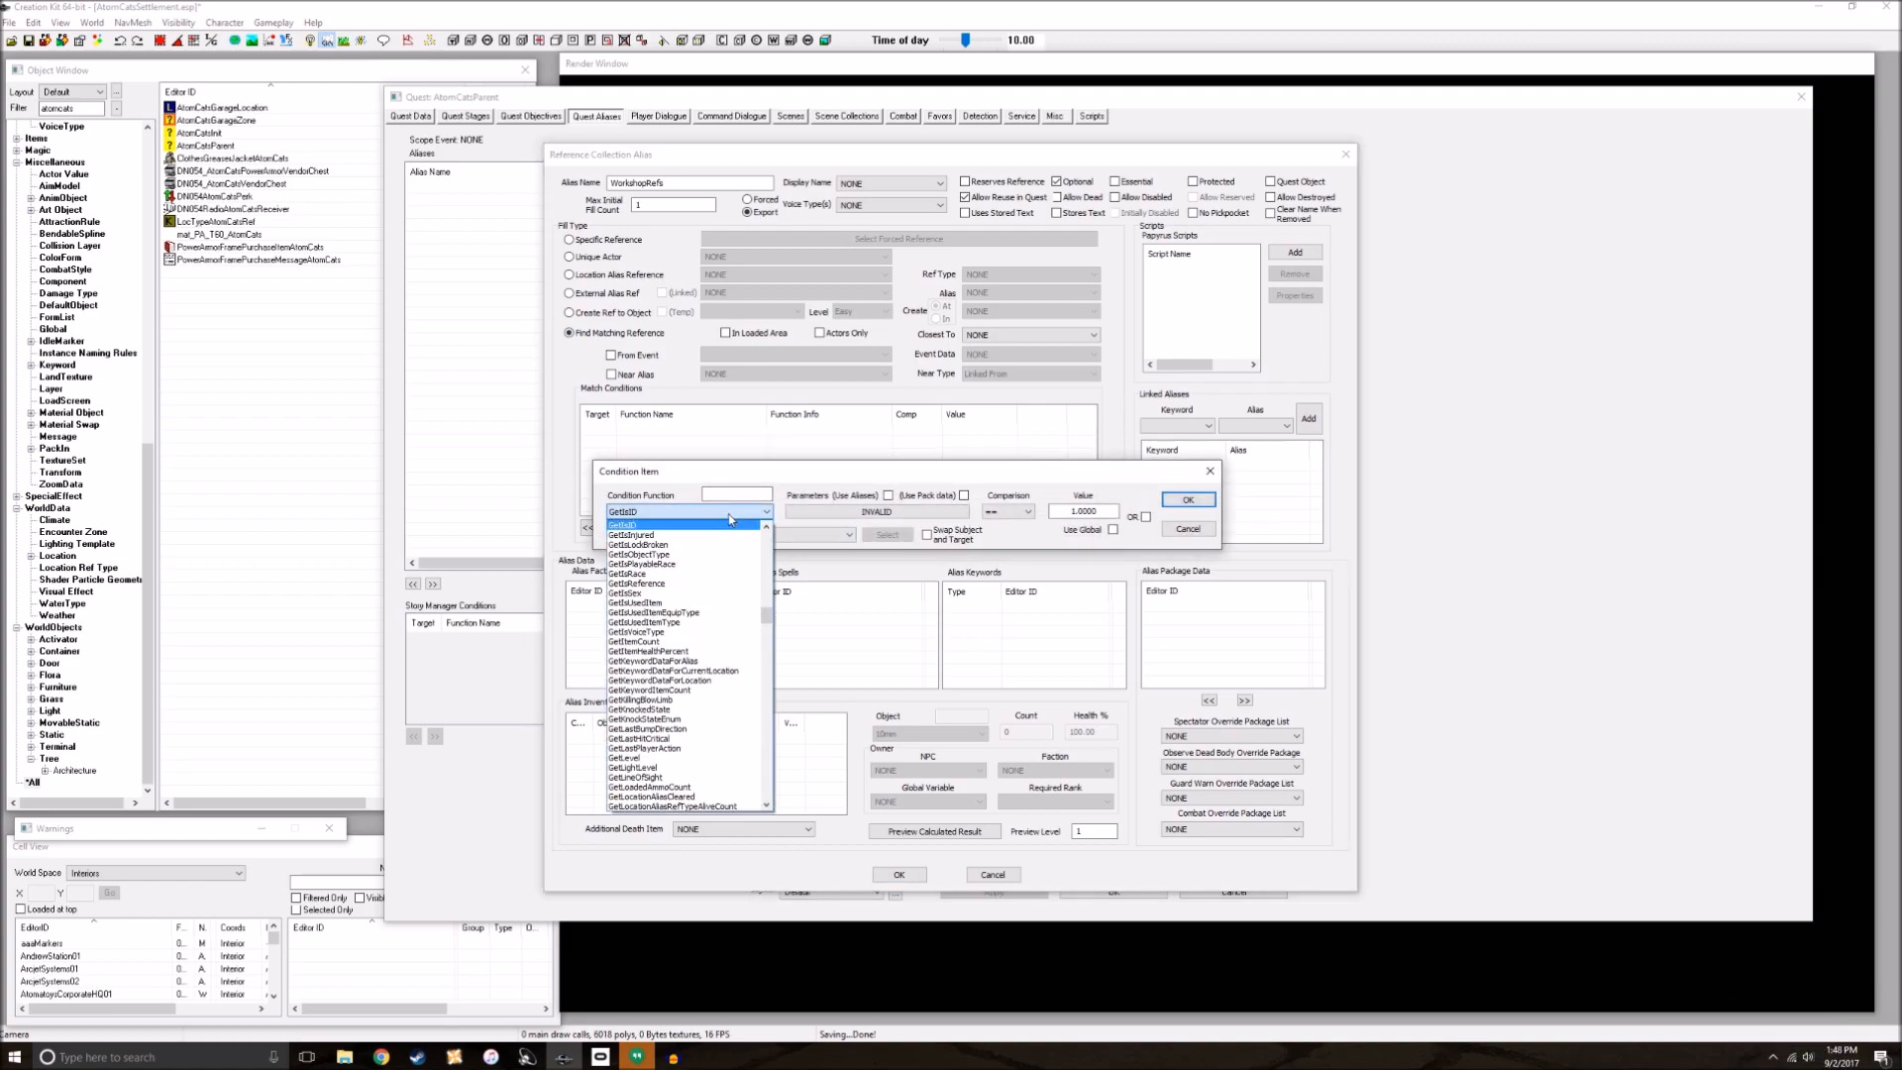
pyautogui.write('hasl')
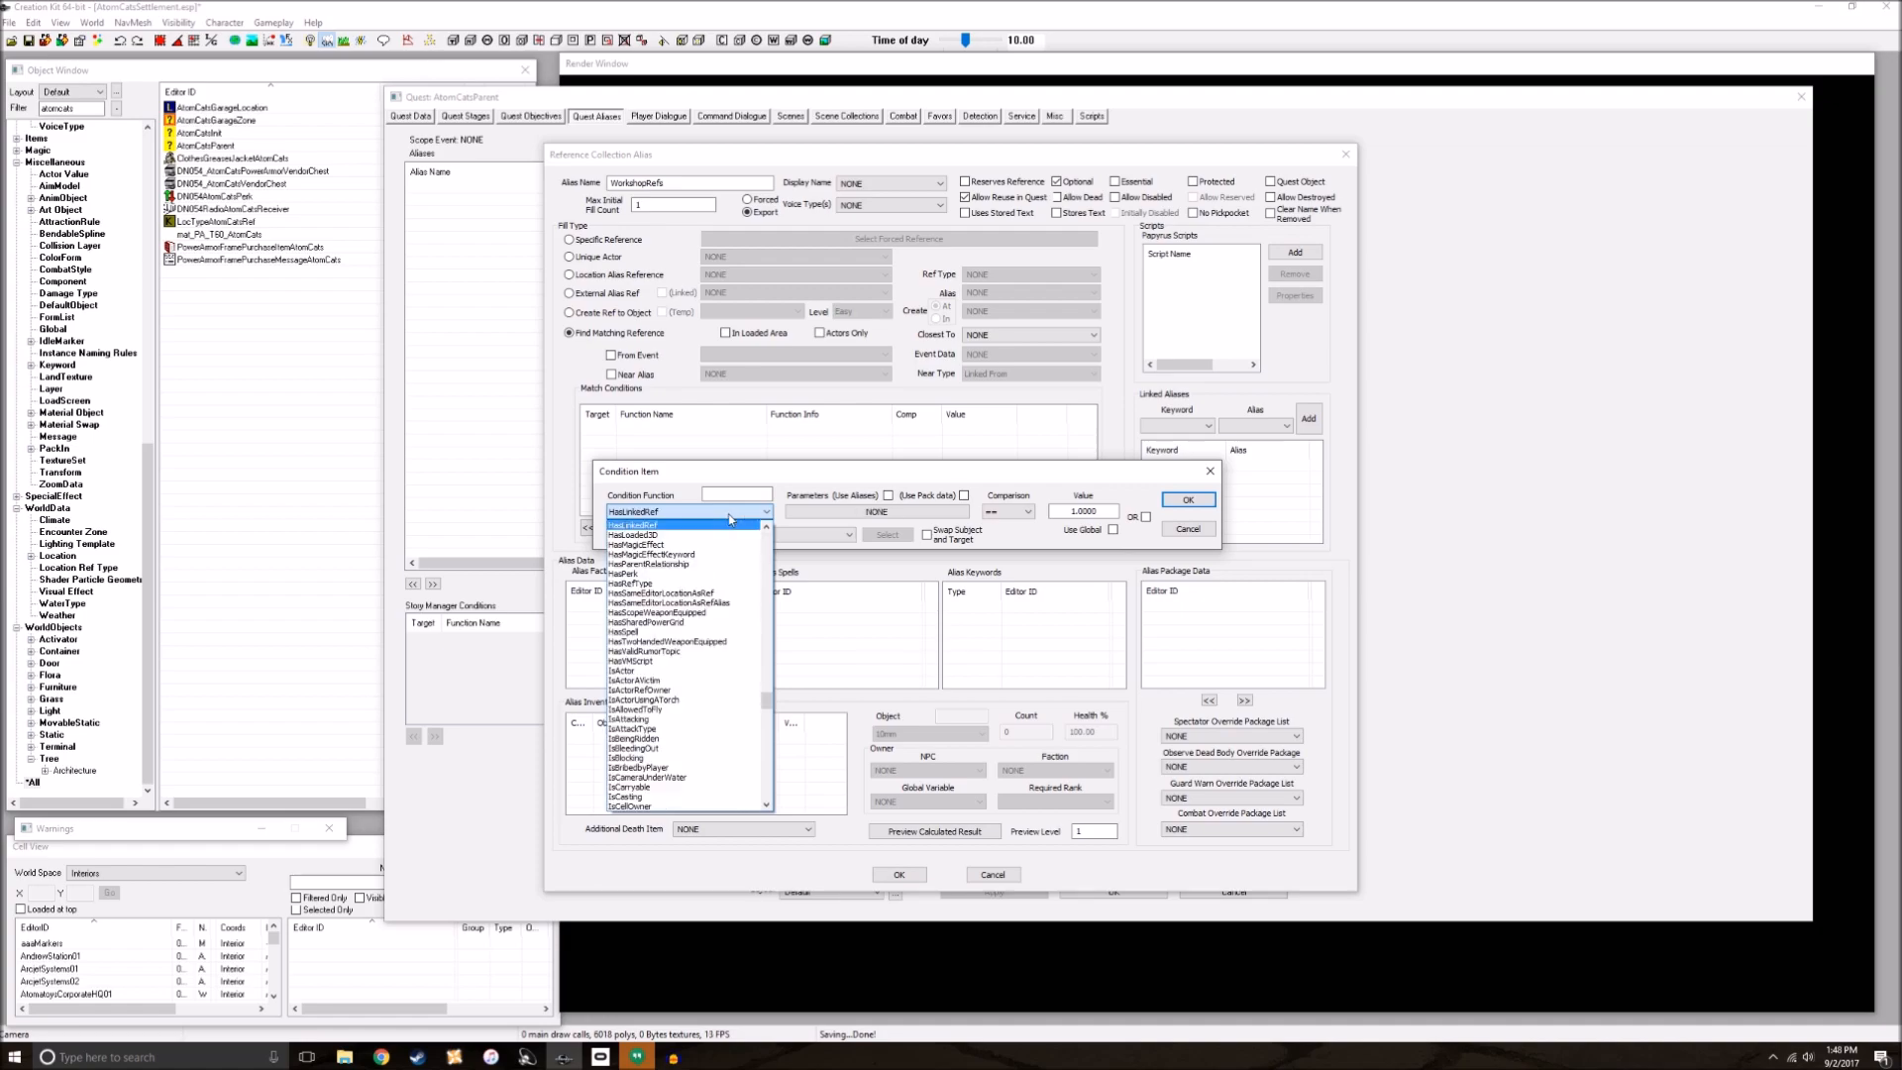
pyautogui.scroll(3, 674, 653)
pyautogui.scroll(3, 673, 654)
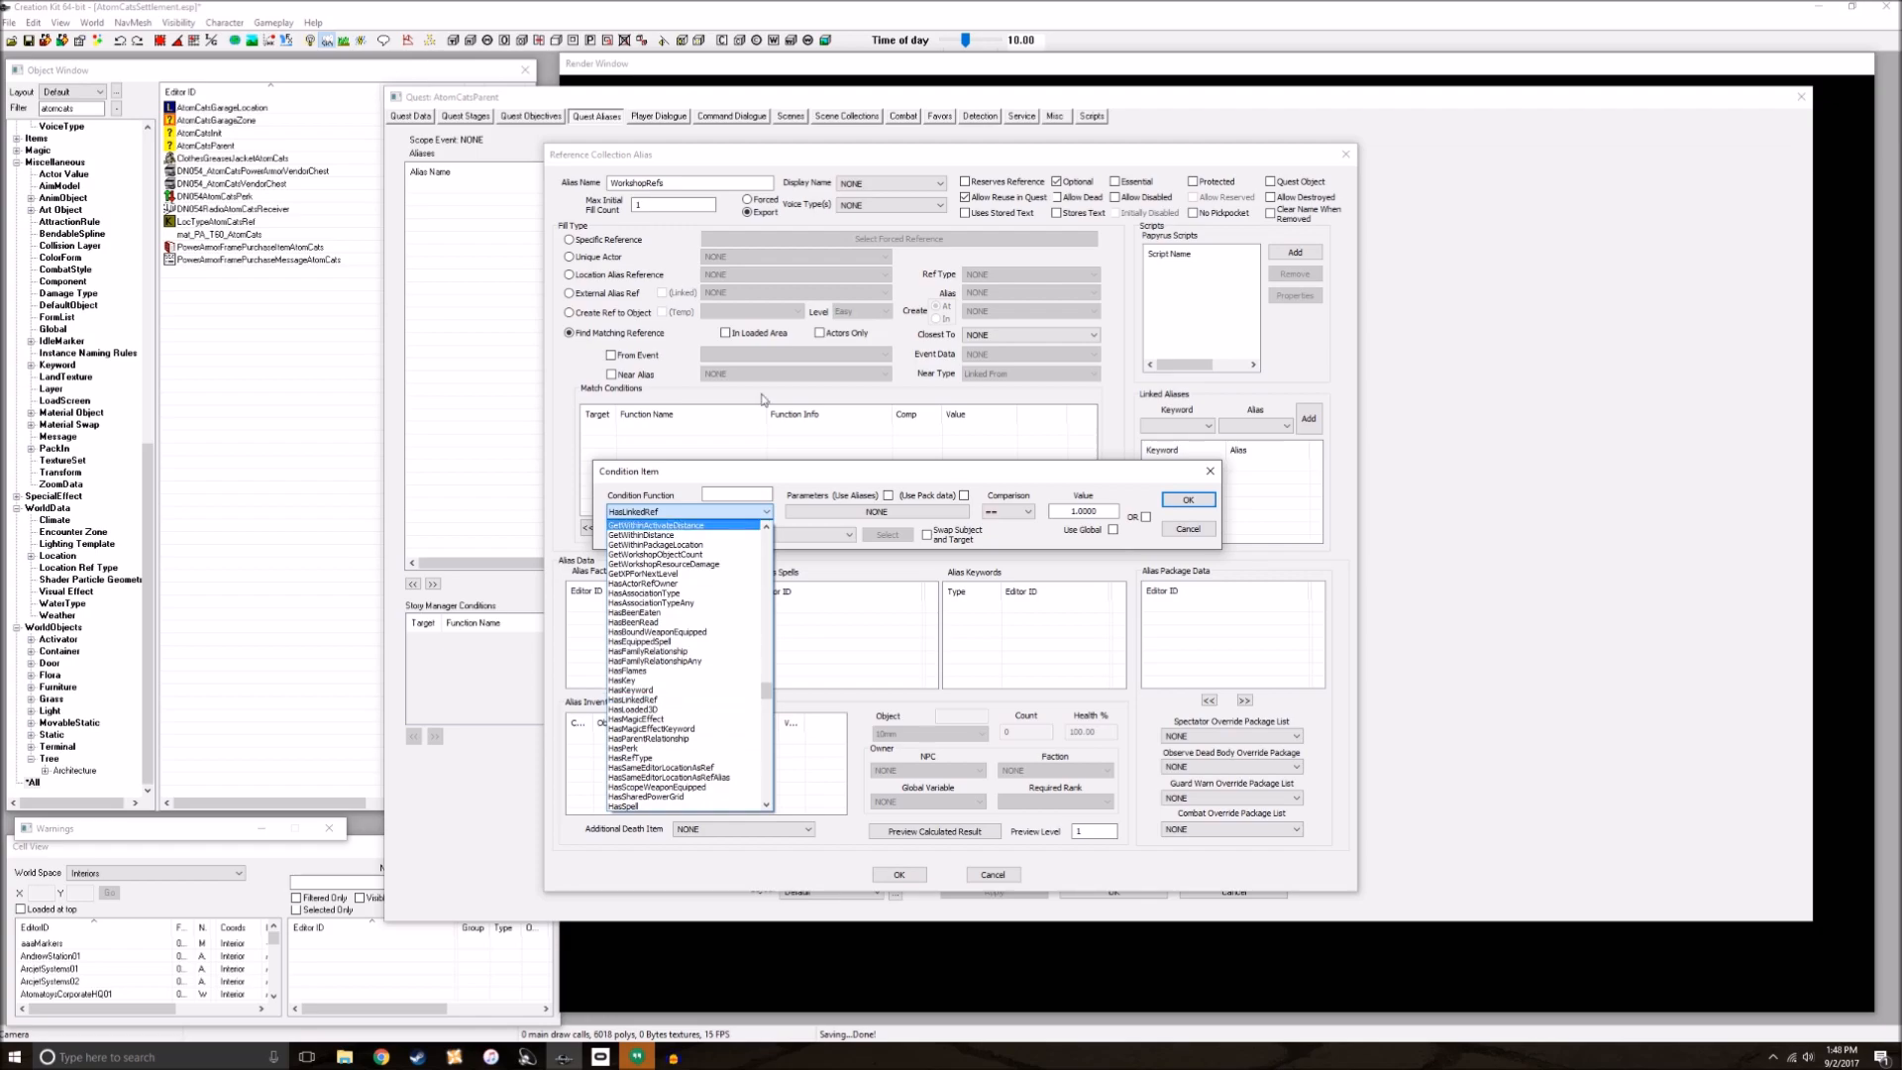
pyautogui.press('l')
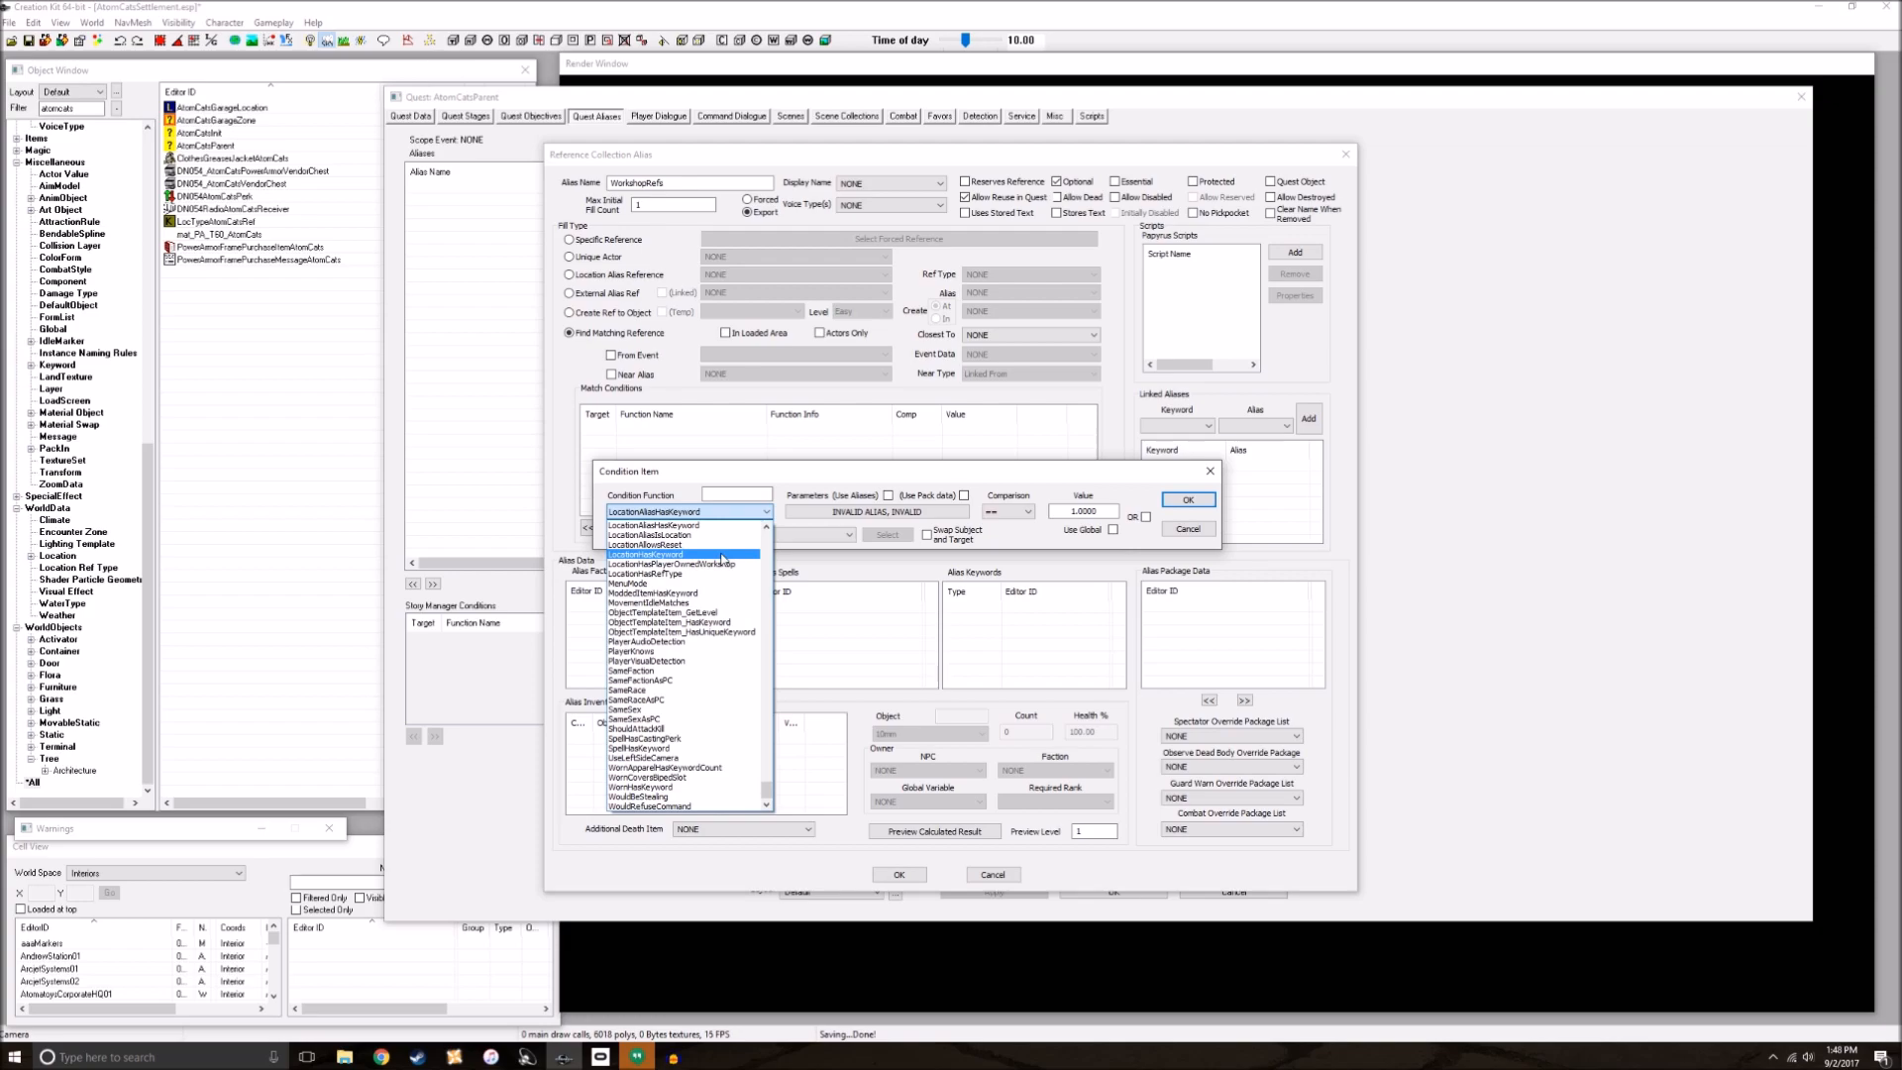
pyautogui.click(722, 555)
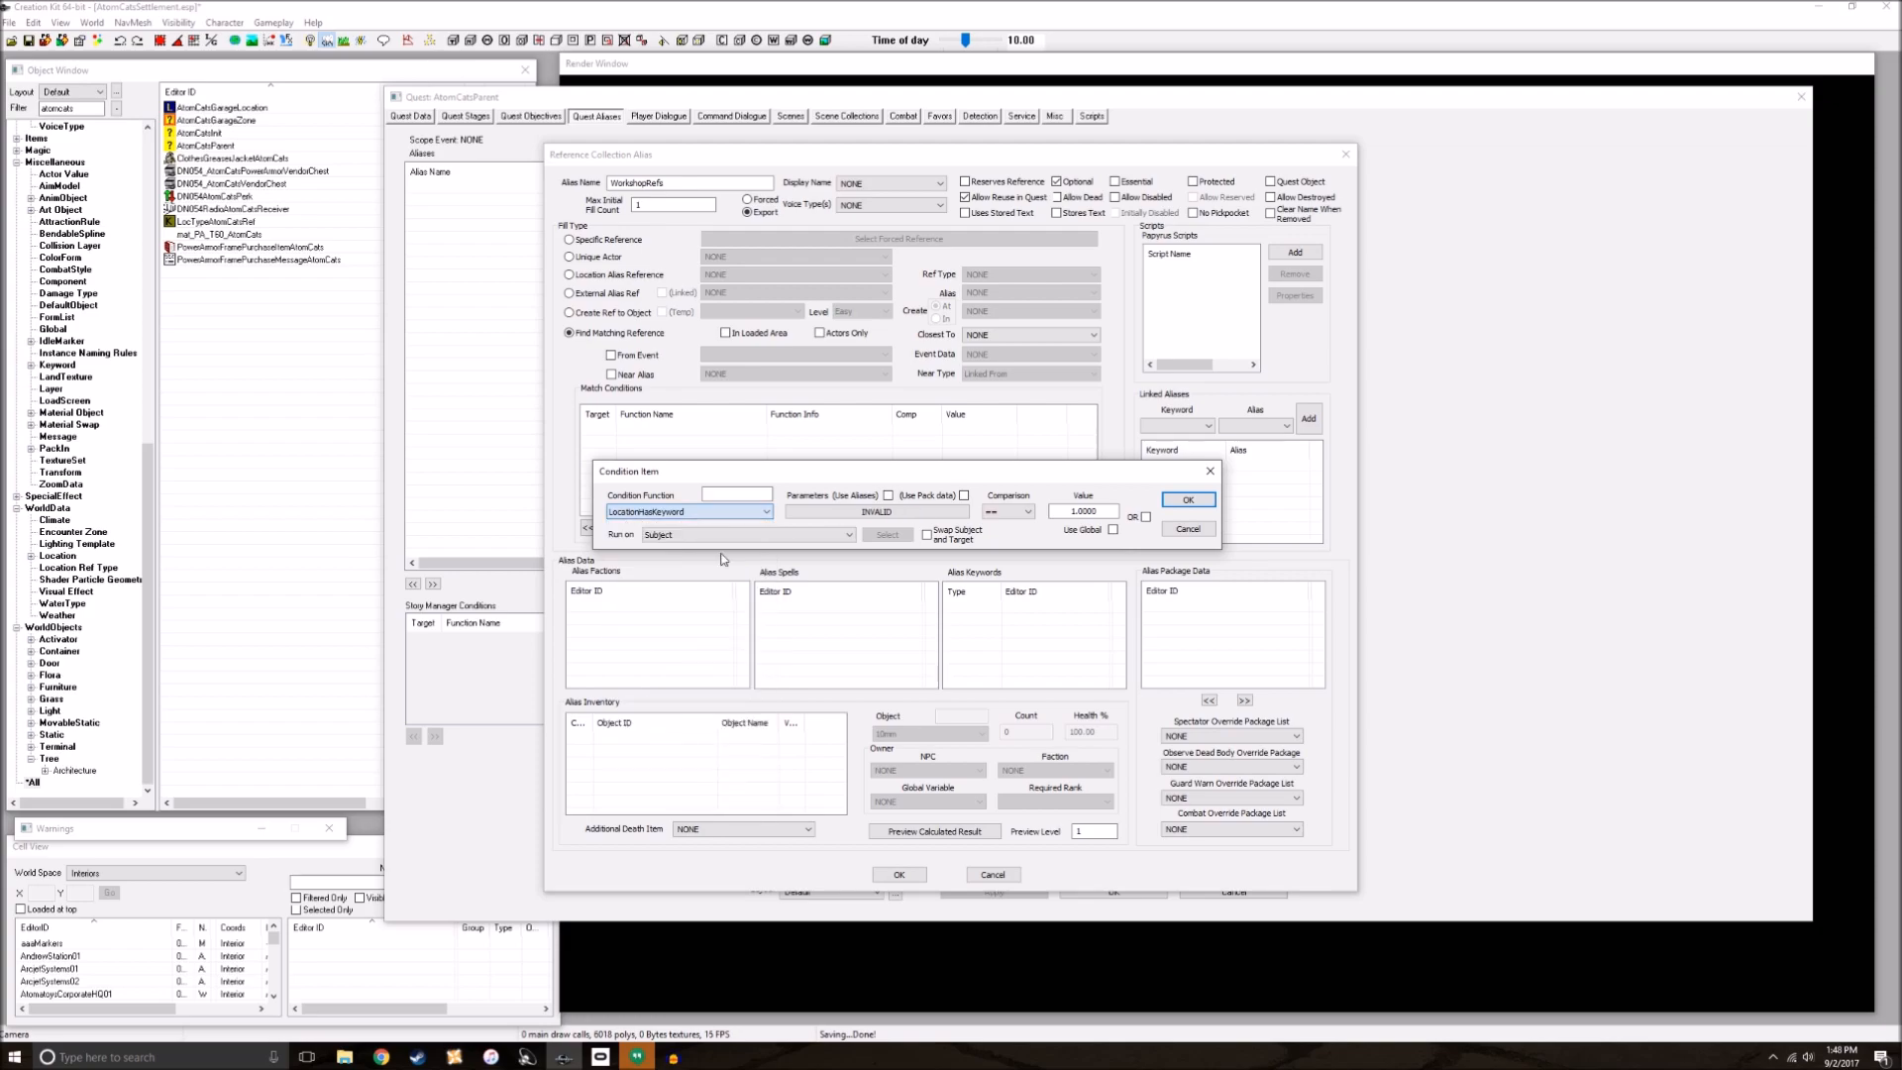
# Step: Set the LocationHasKeyword condition's keyword to LocTypeAtomCatsRef, add it, and widen the Function Info column
pyautogui.click(959, 513)
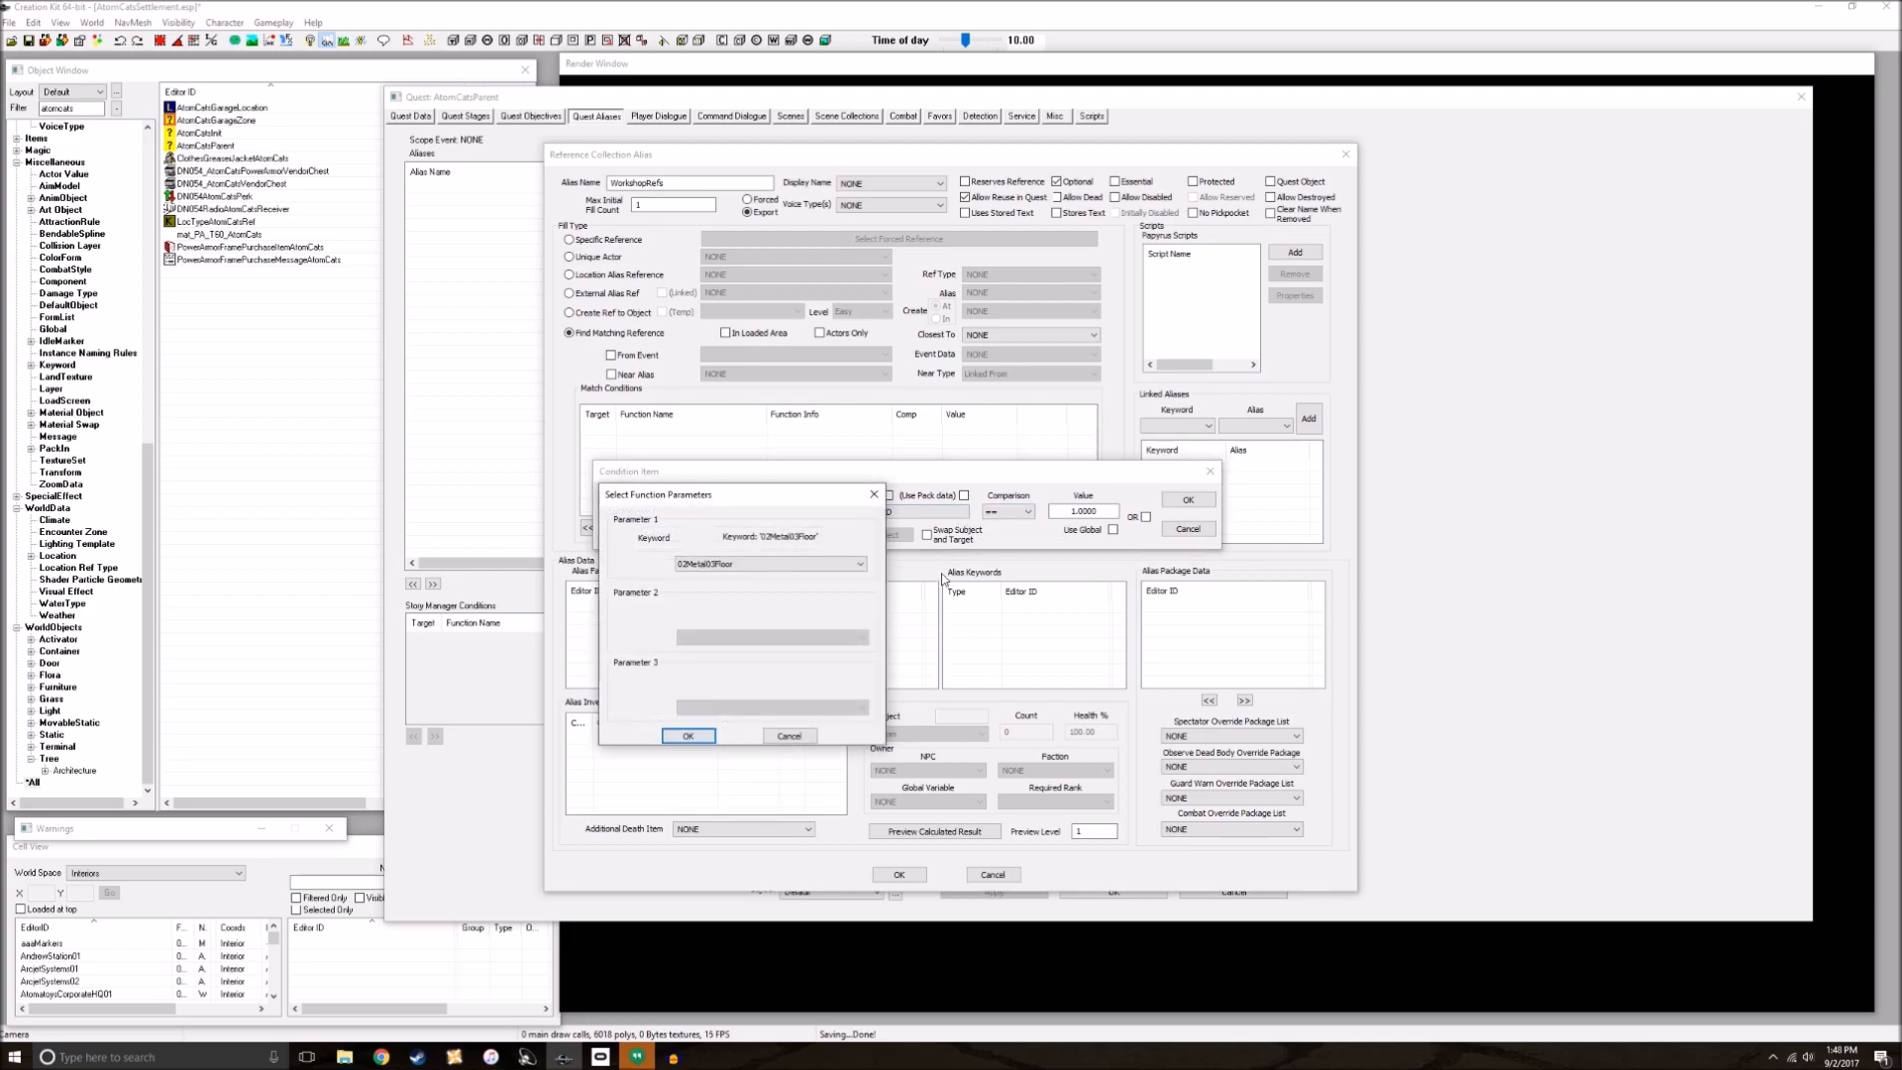
pyautogui.click(810, 566)
pyautogui.write('lo')
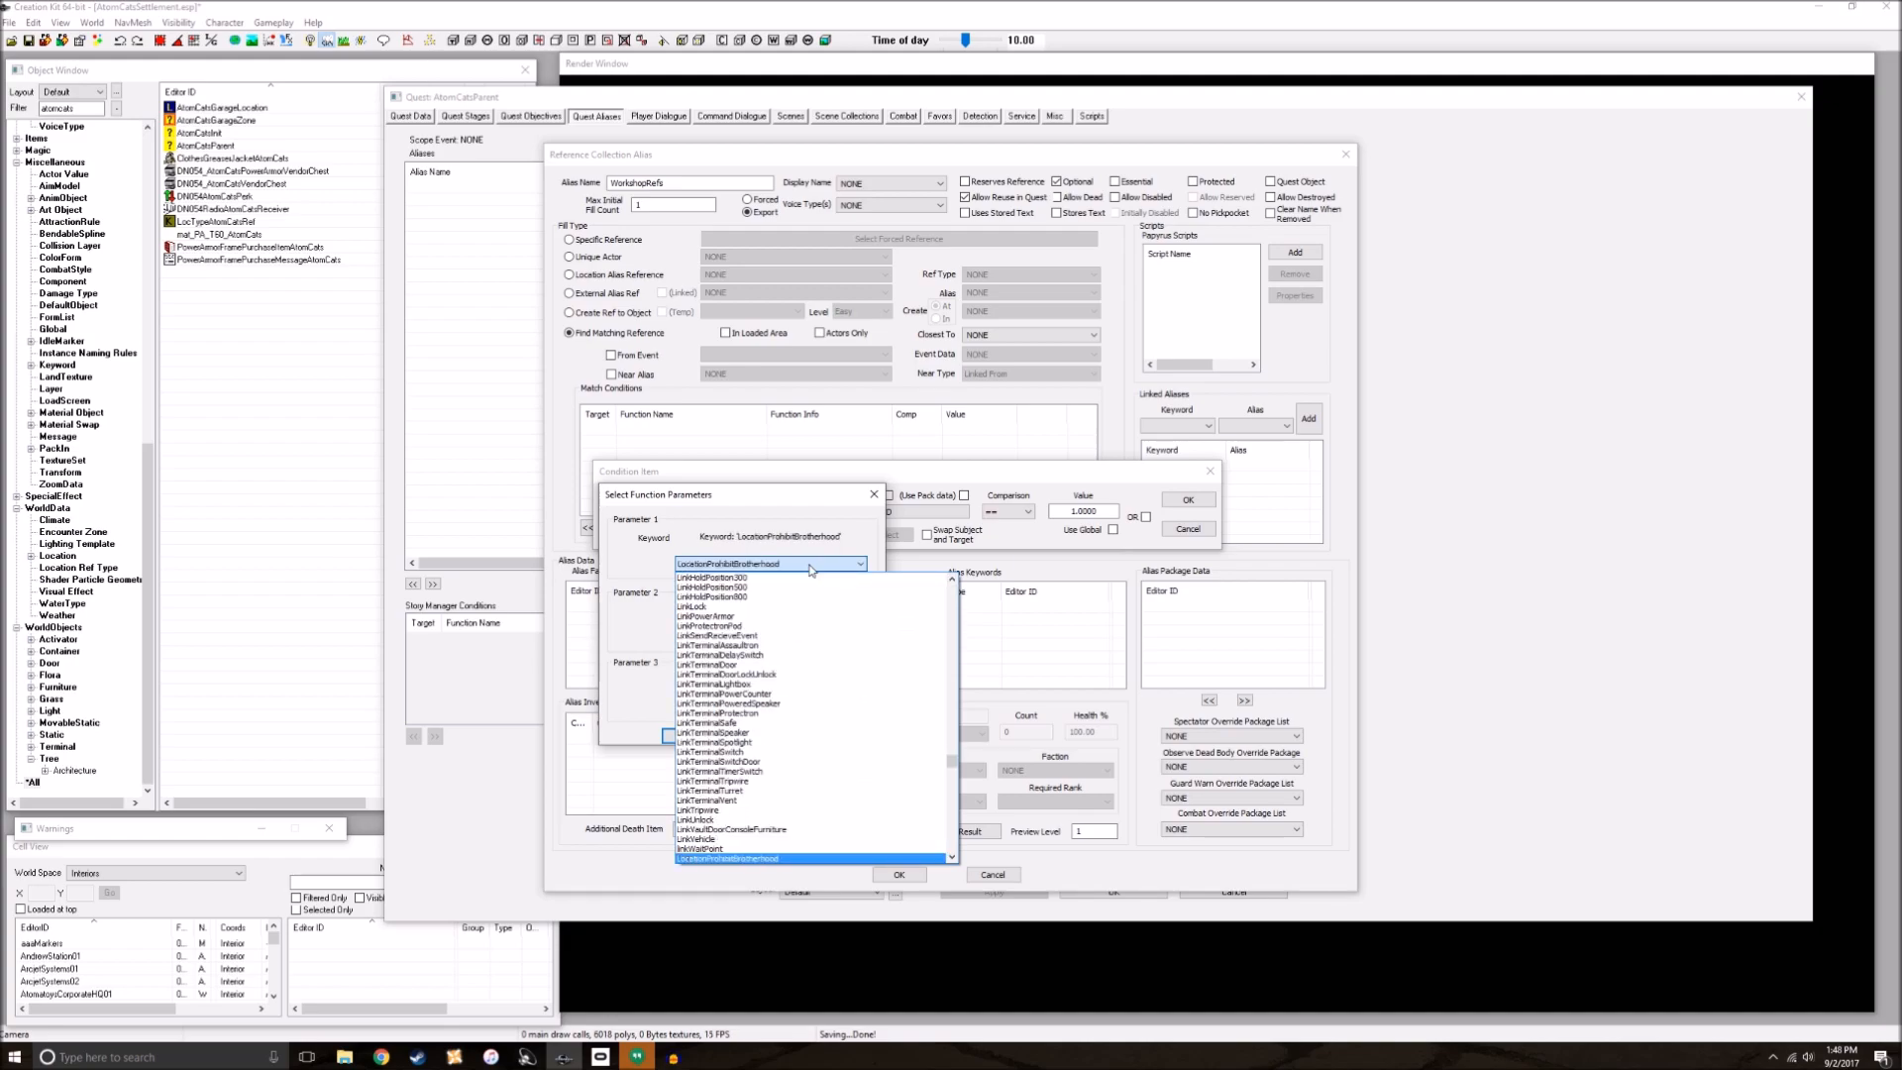
pyautogui.scroll(-7, 781, 734)
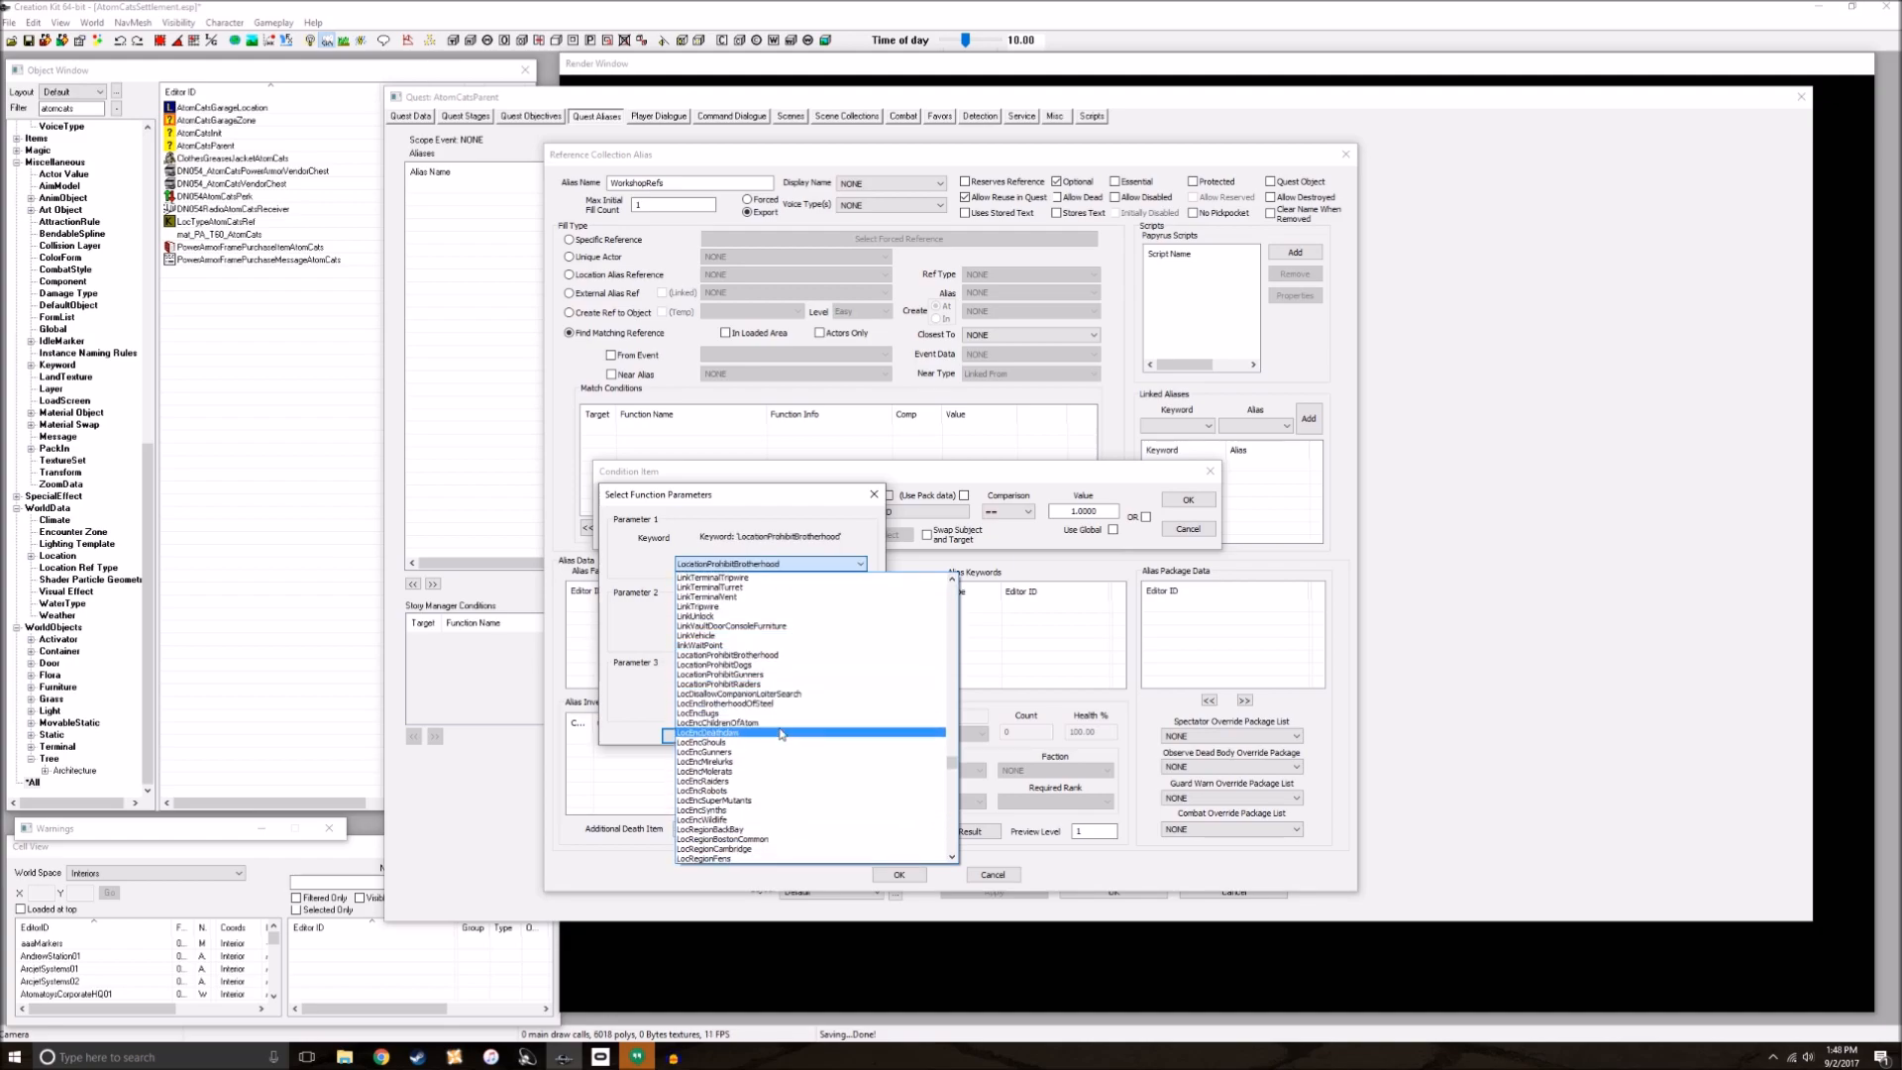
pyautogui.scroll(-7, 779, 769)
pyautogui.scroll(-12, 781, 768)
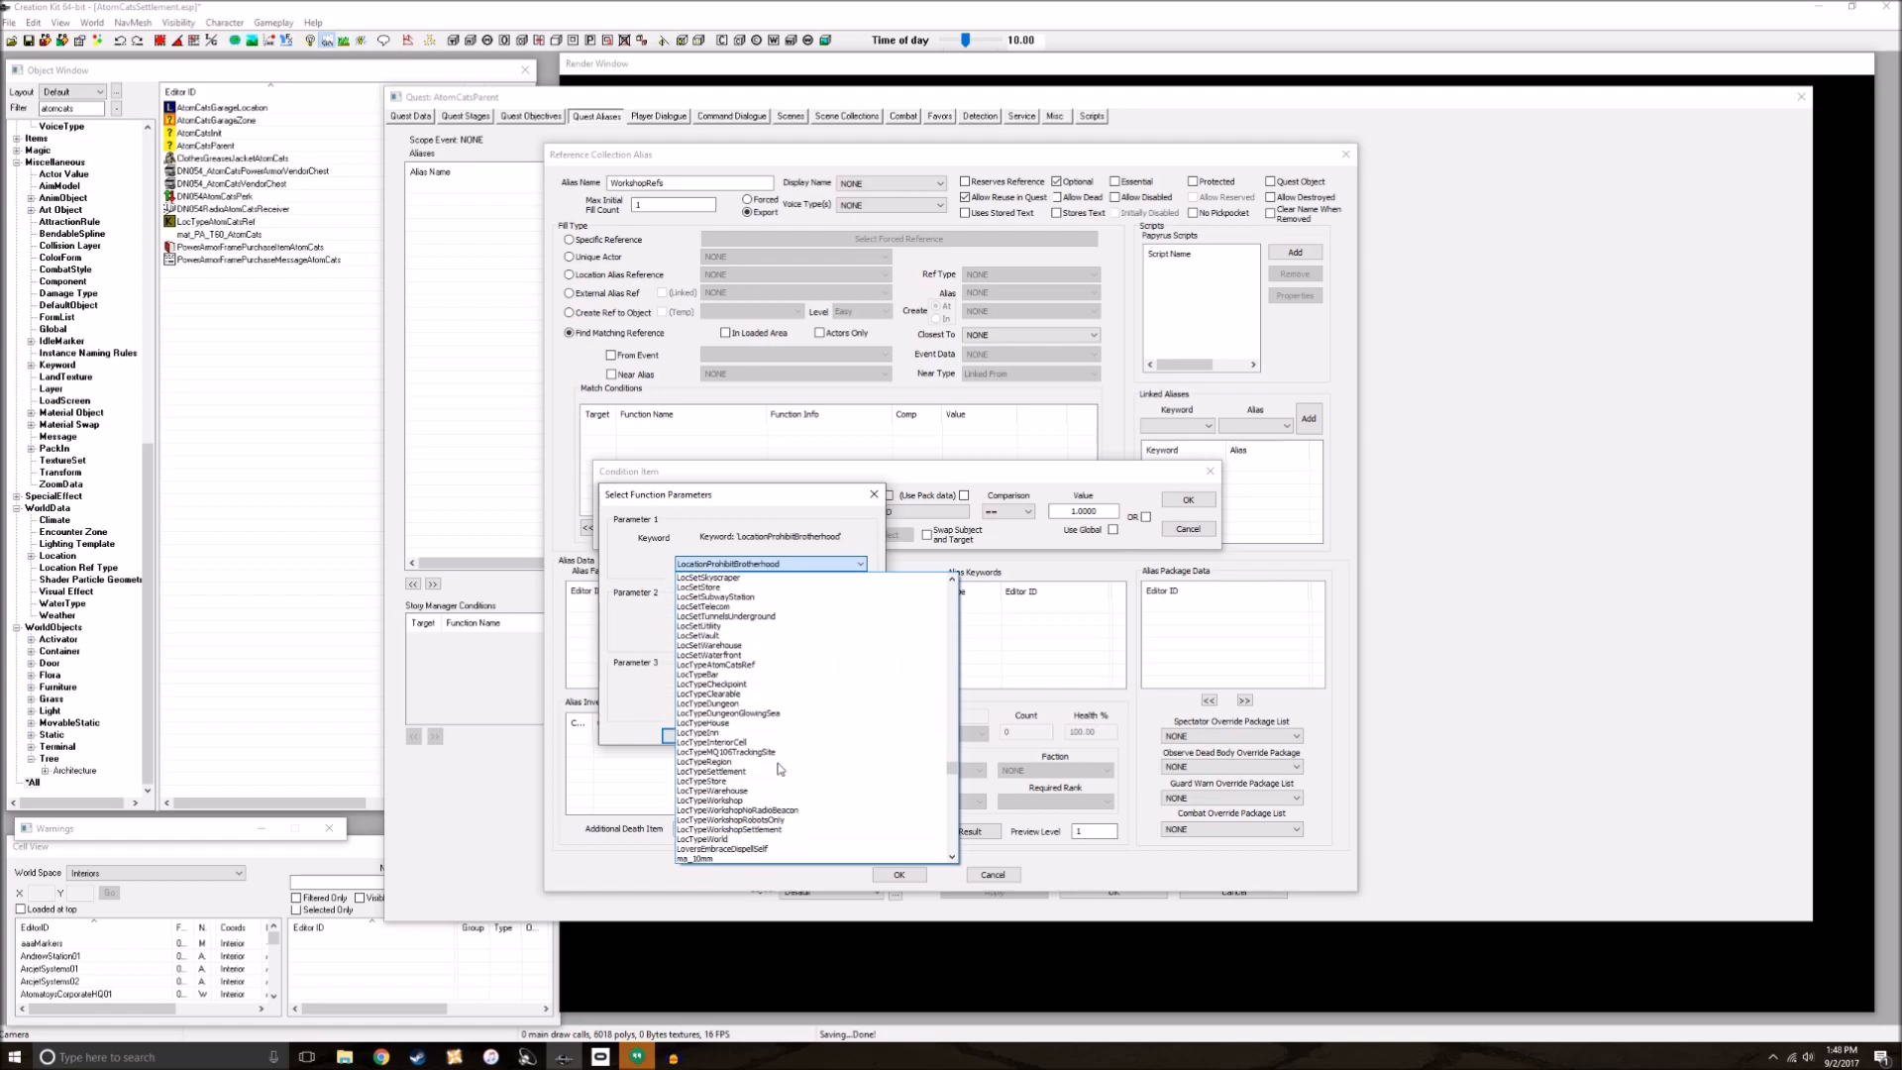
pyautogui.click(779, 664)
pyautogui.click(688, 735)
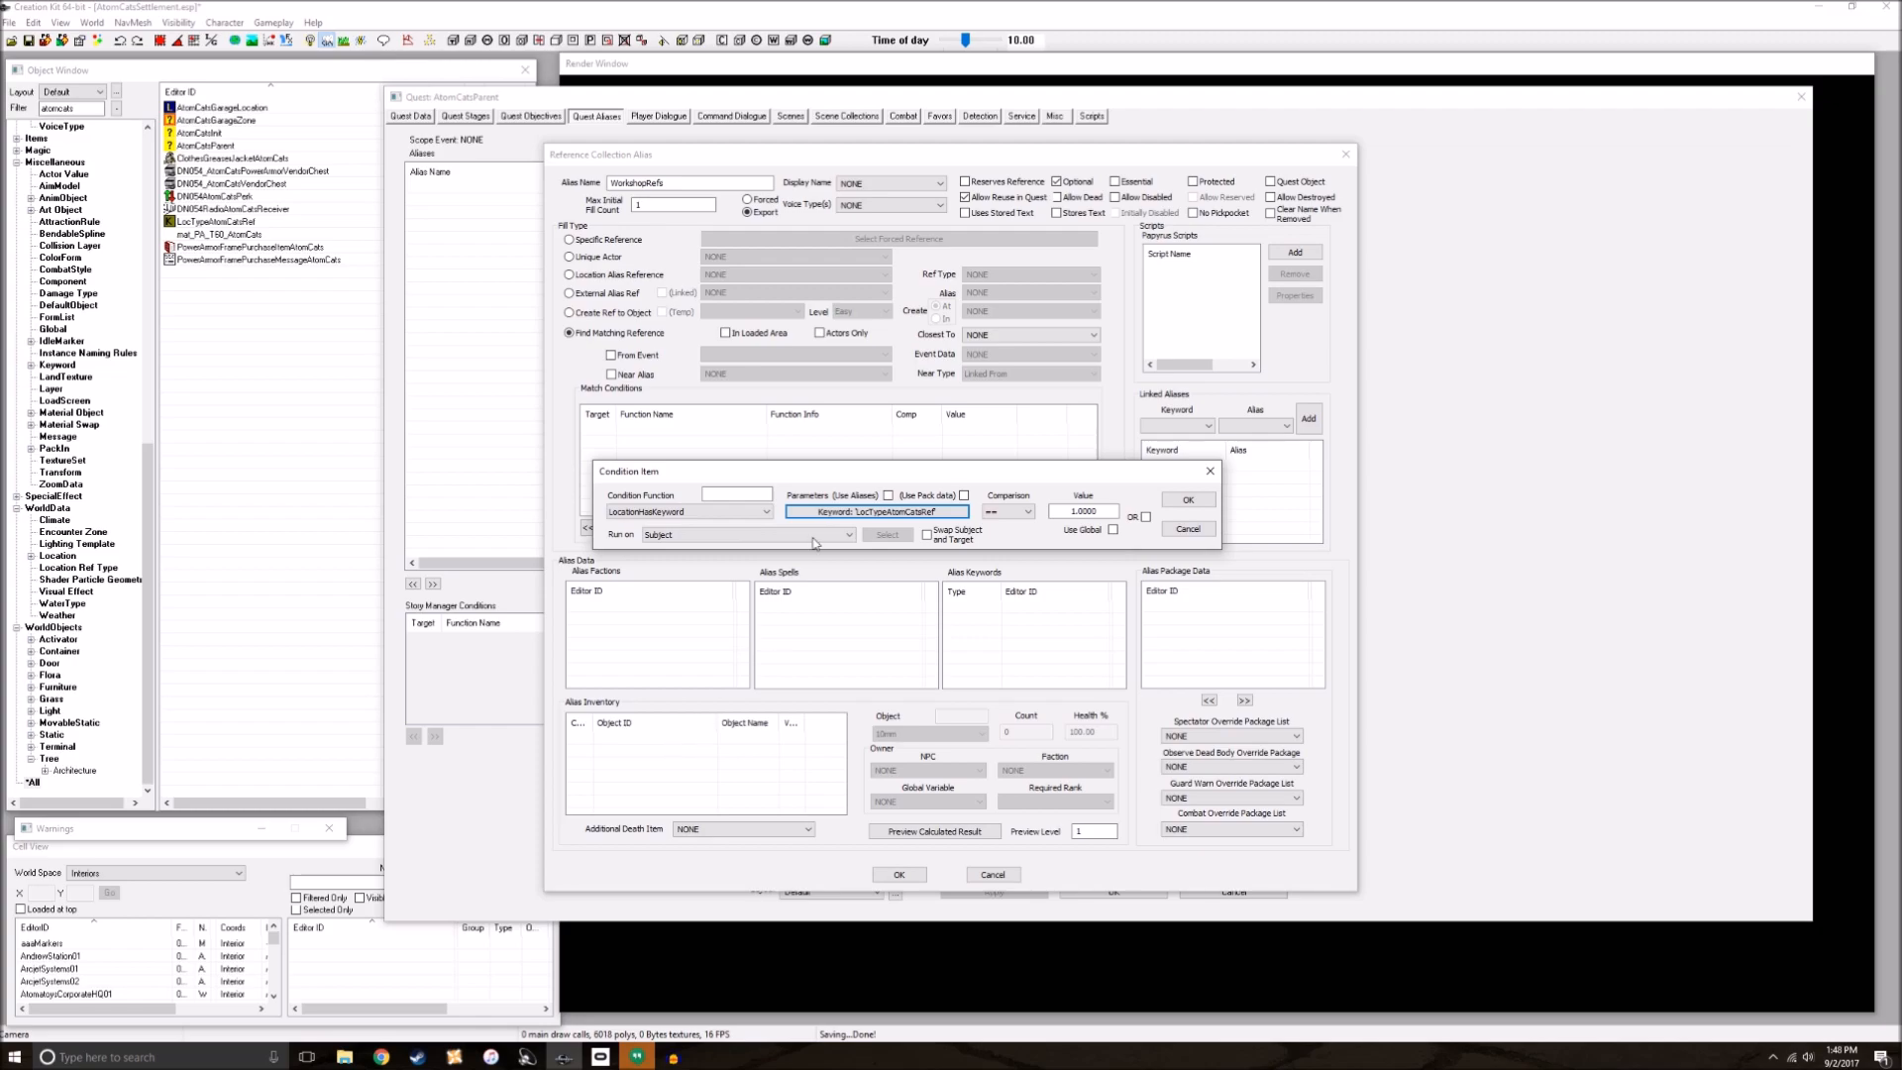
pyautogui.click(1187, 501)
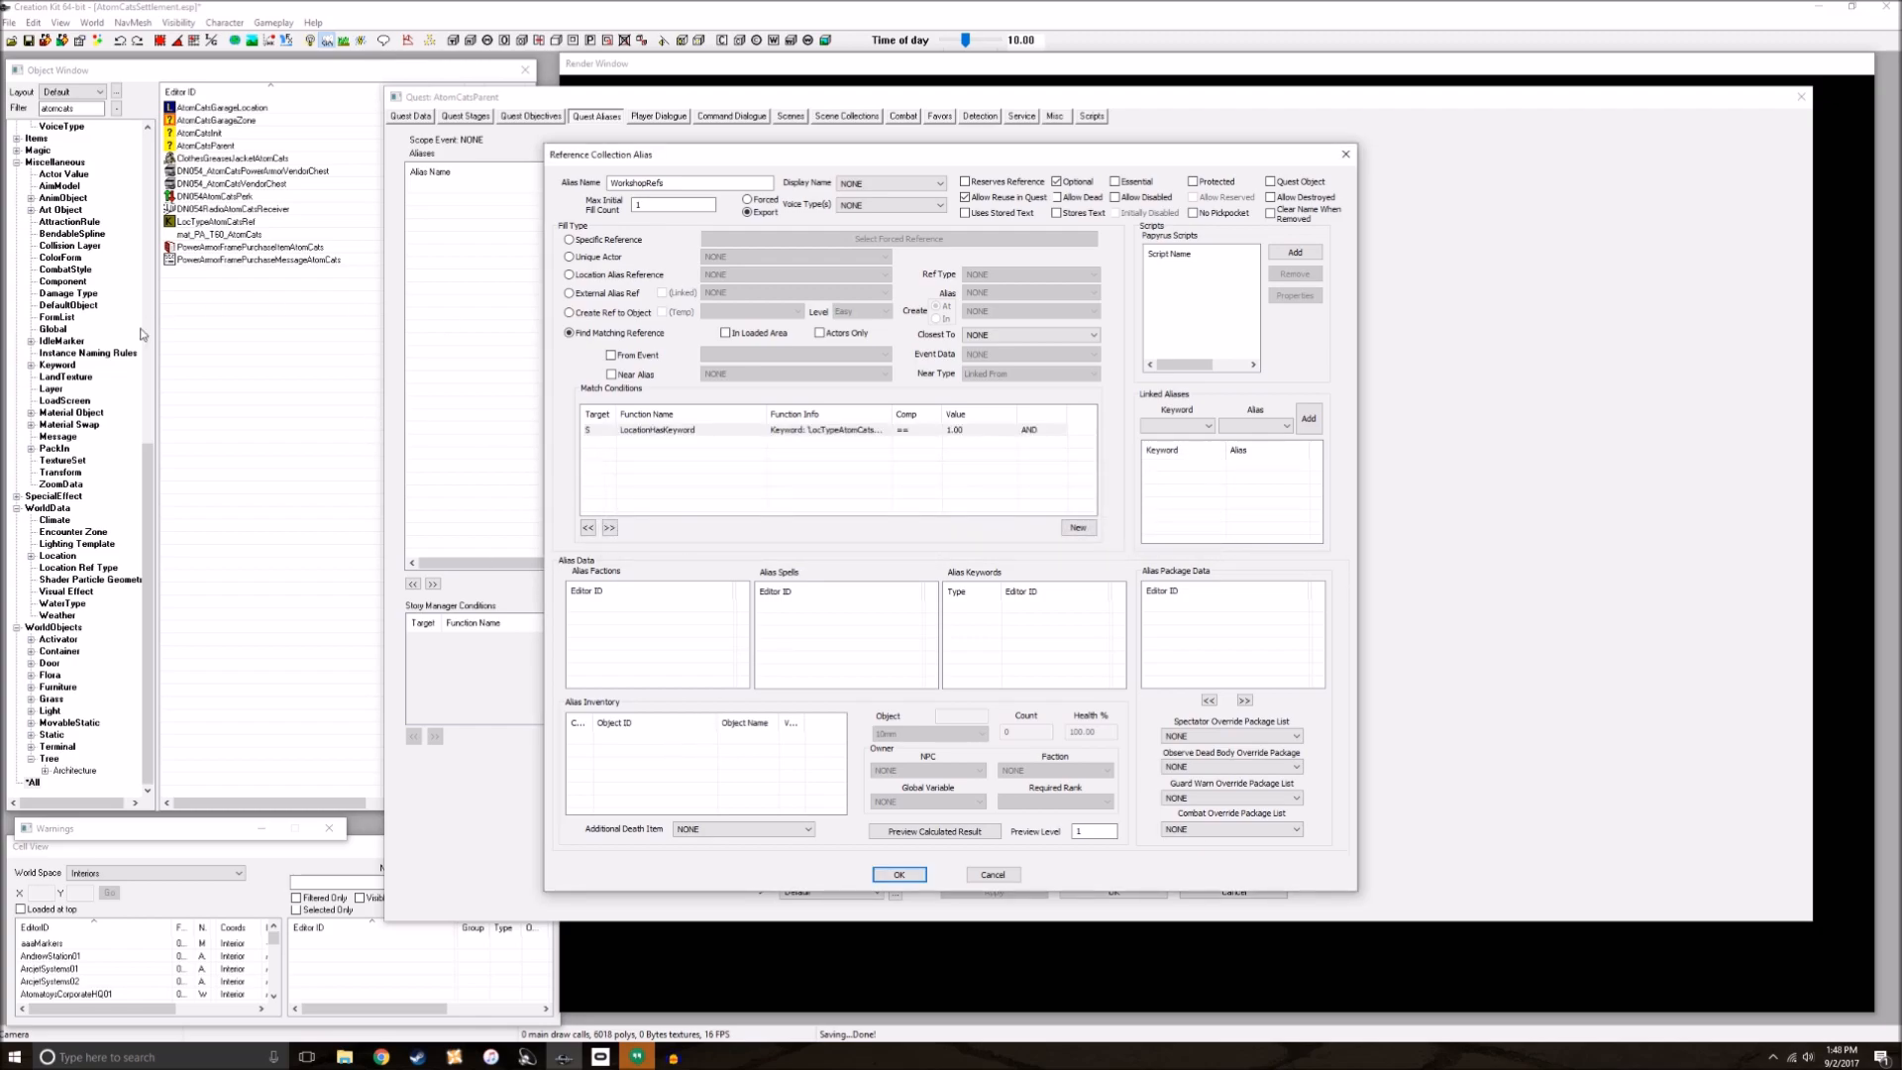
pyautogui.moveTo(892, 414); pyautogui.dragTo(949, 436)
pyautogui.click(870, 432)
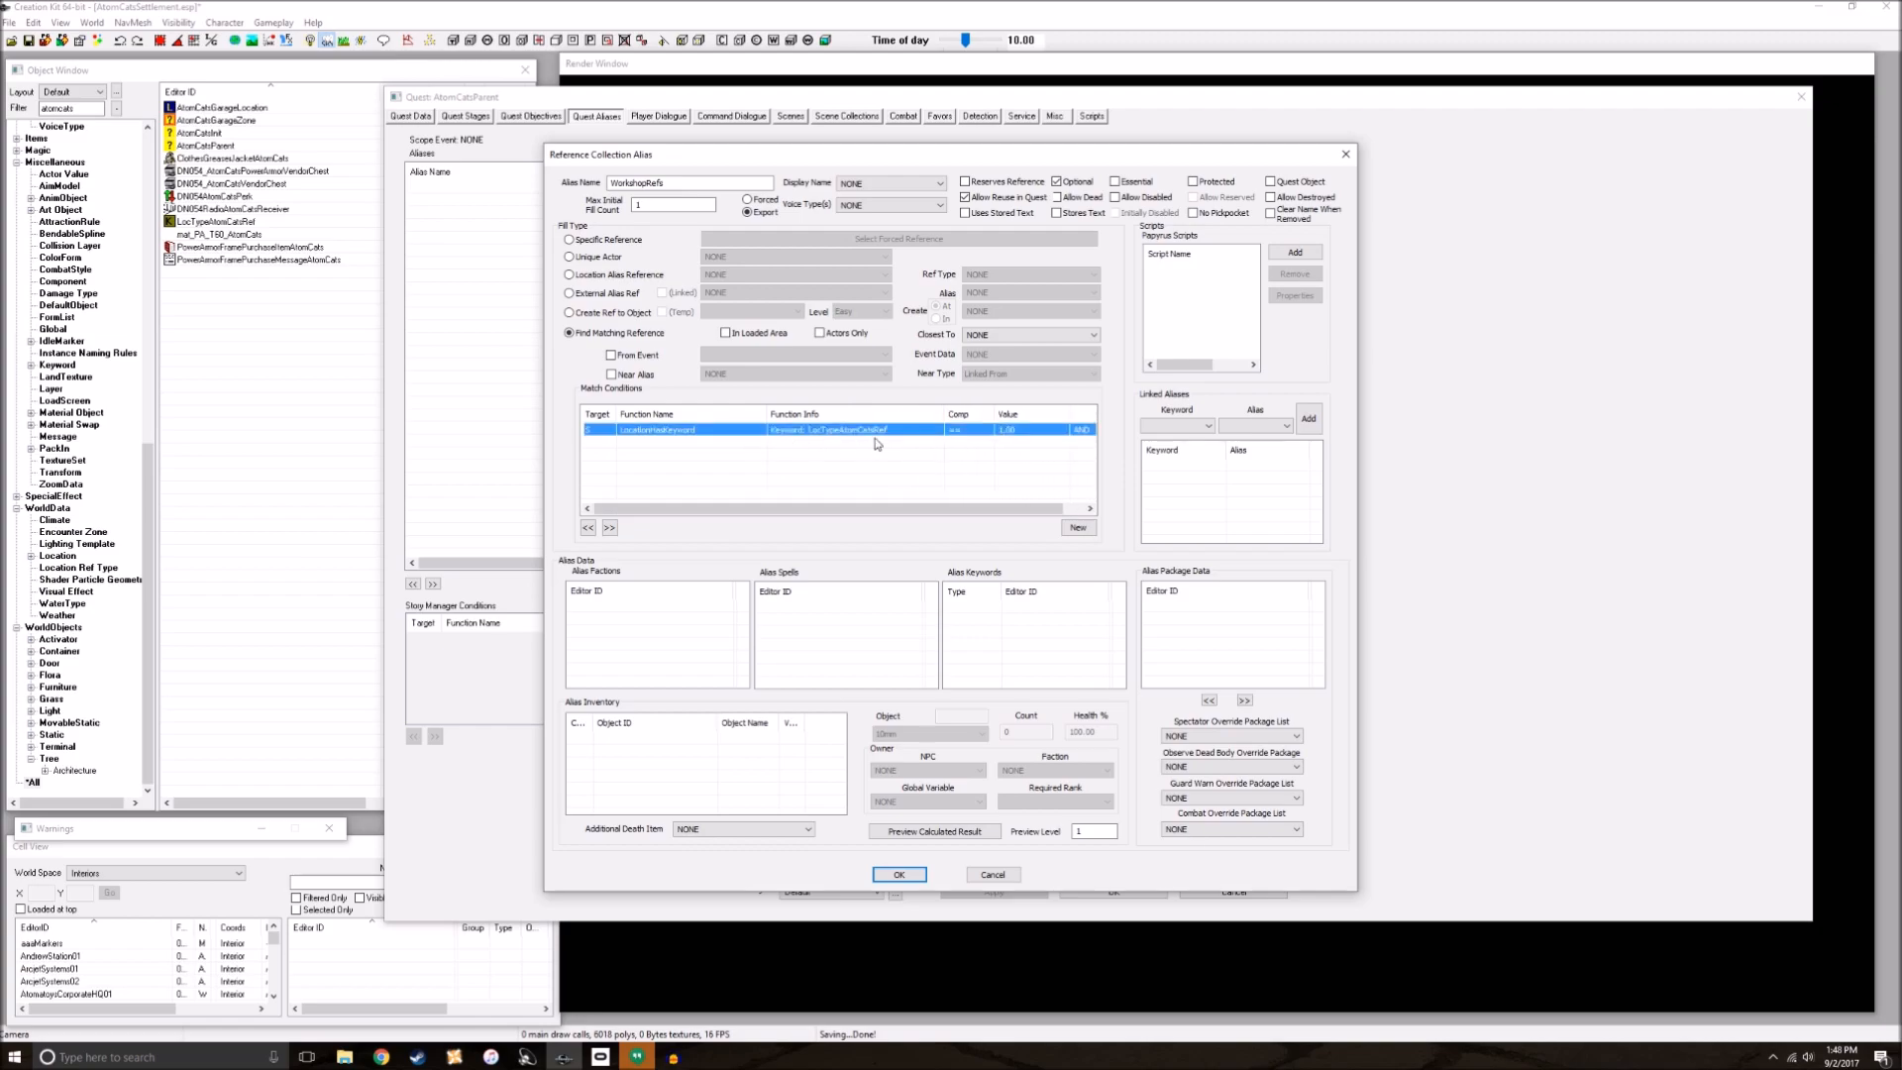
# Step: Start a second match condition for the WorkshopRefs alias using the HasKeyword function
pyautogui.rightClick(684, 474)
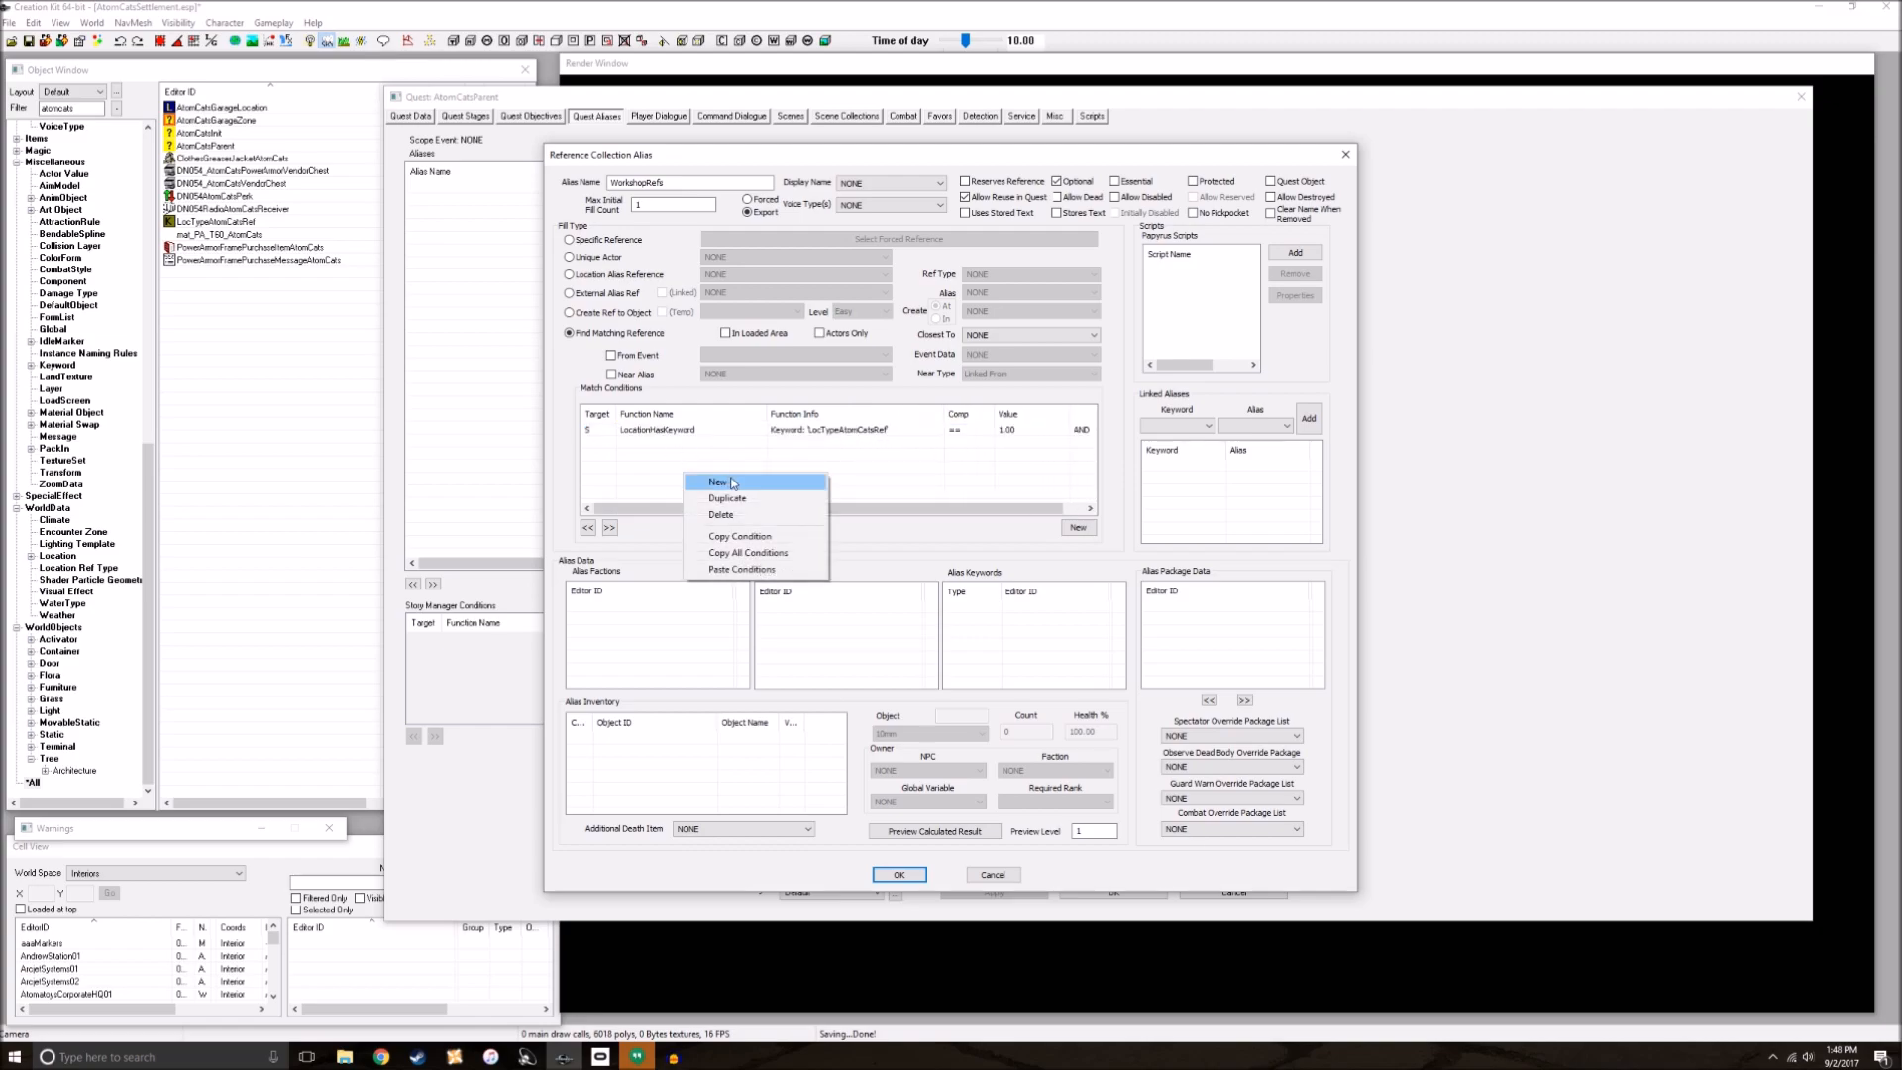
pyautogui.click(738, 484)
pyautogui.click(709, 544)
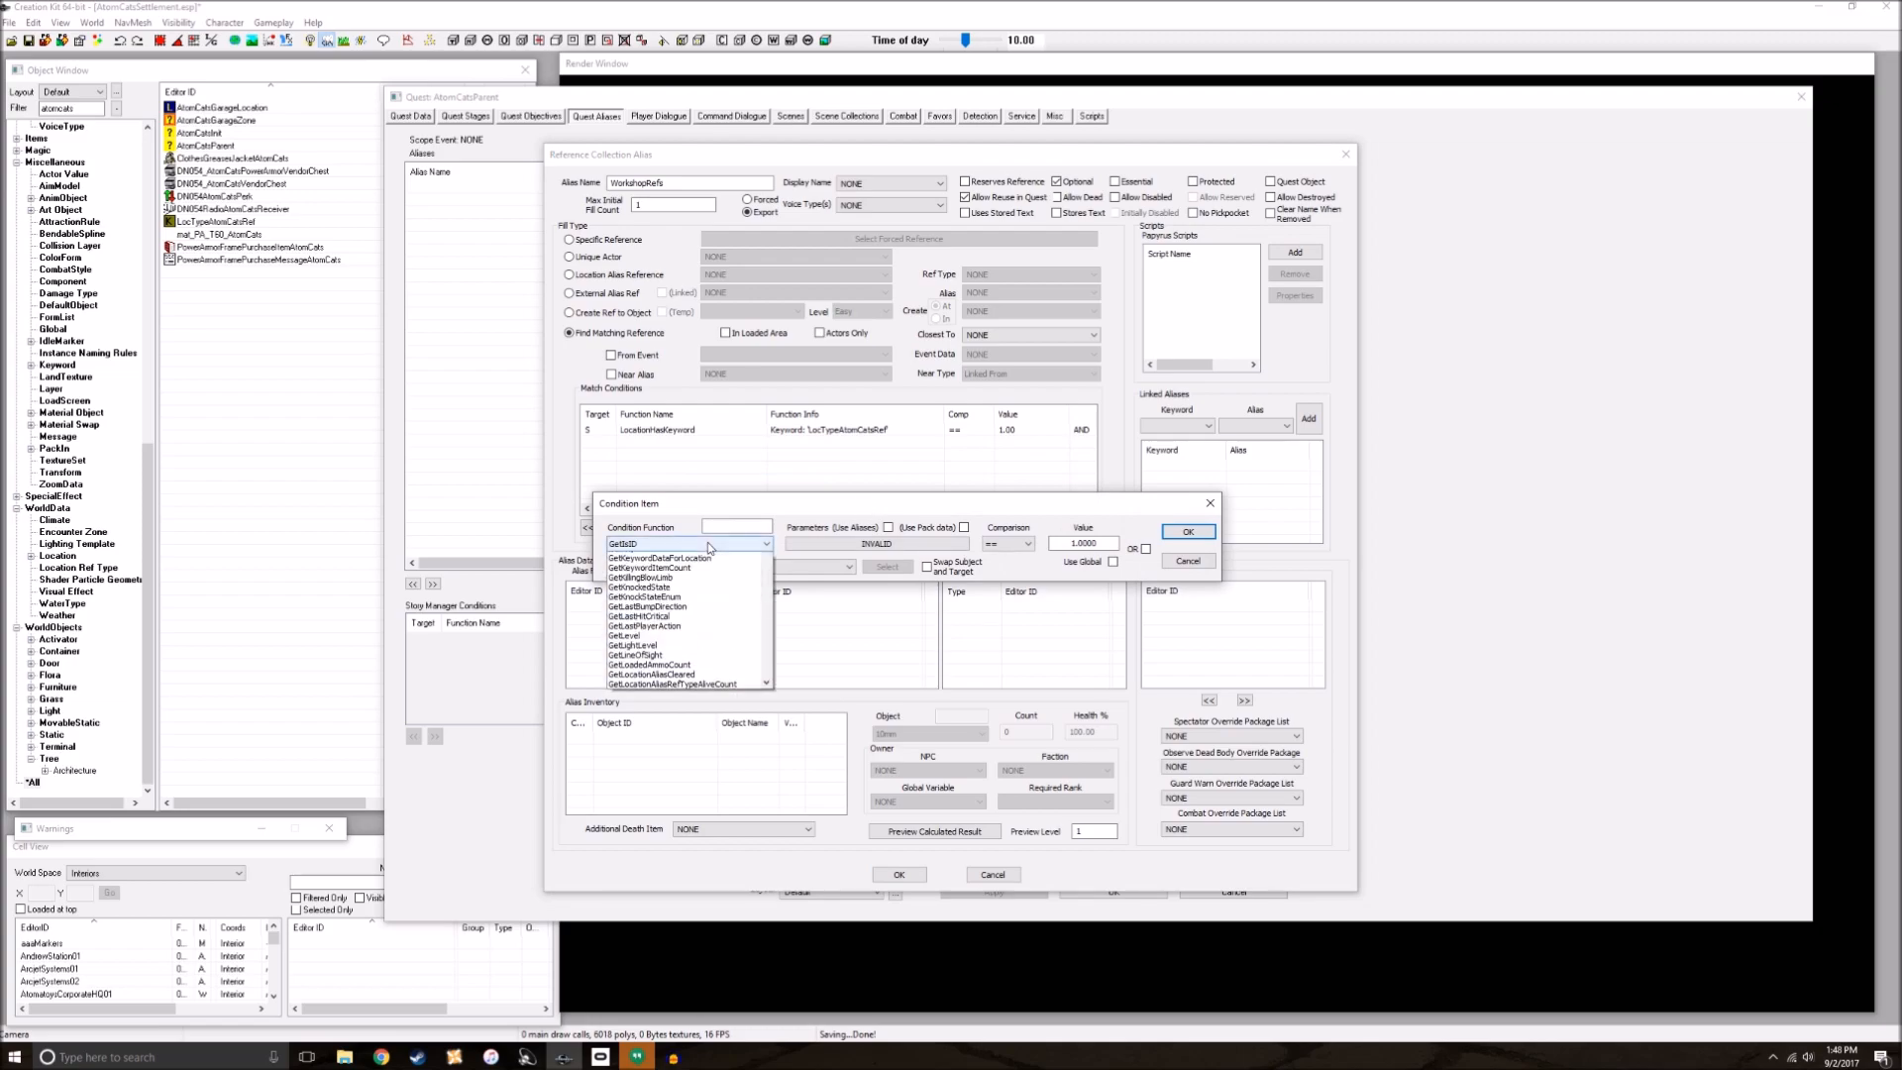
pyautogui.press('h')
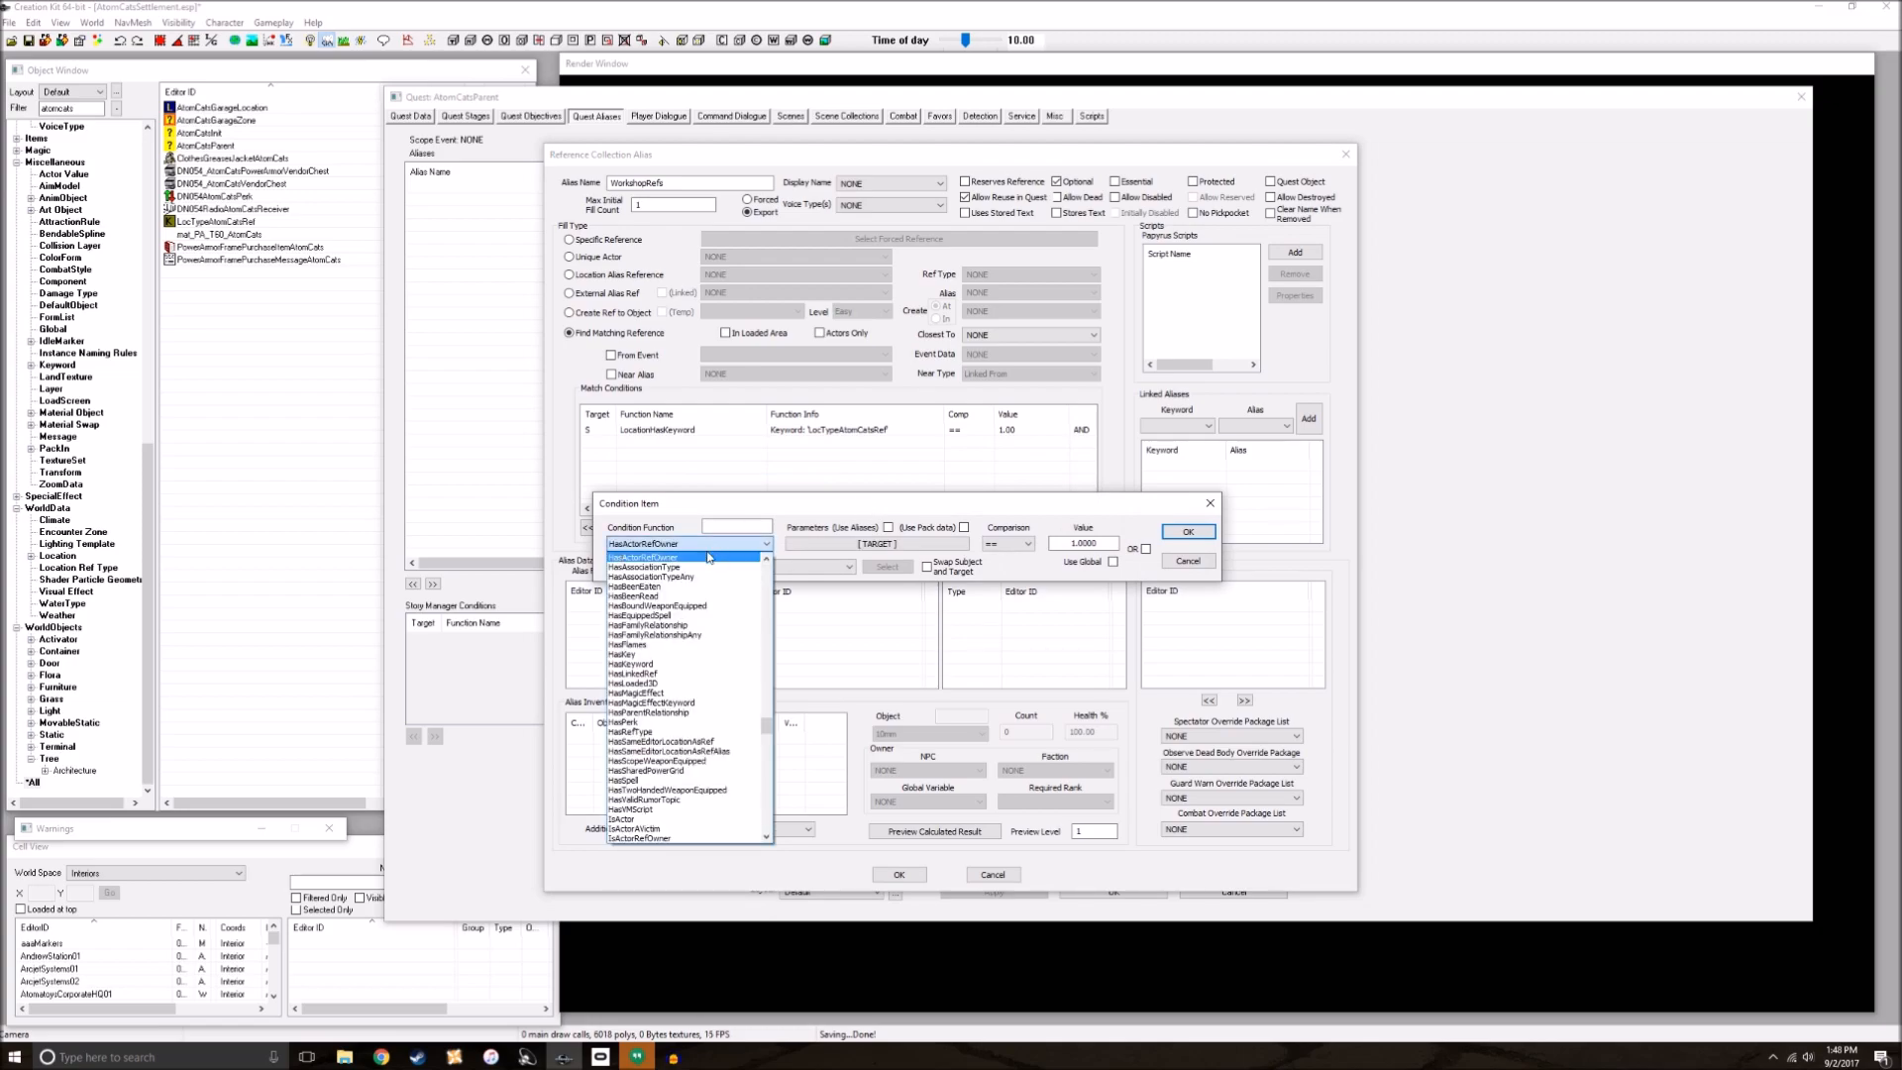
pyautogui.click(693, 664)
# Step: Set the HasKeyword condition's keyword to WorkshopKeyword and add it to the match conditions
pyautogui.click(876, 543)
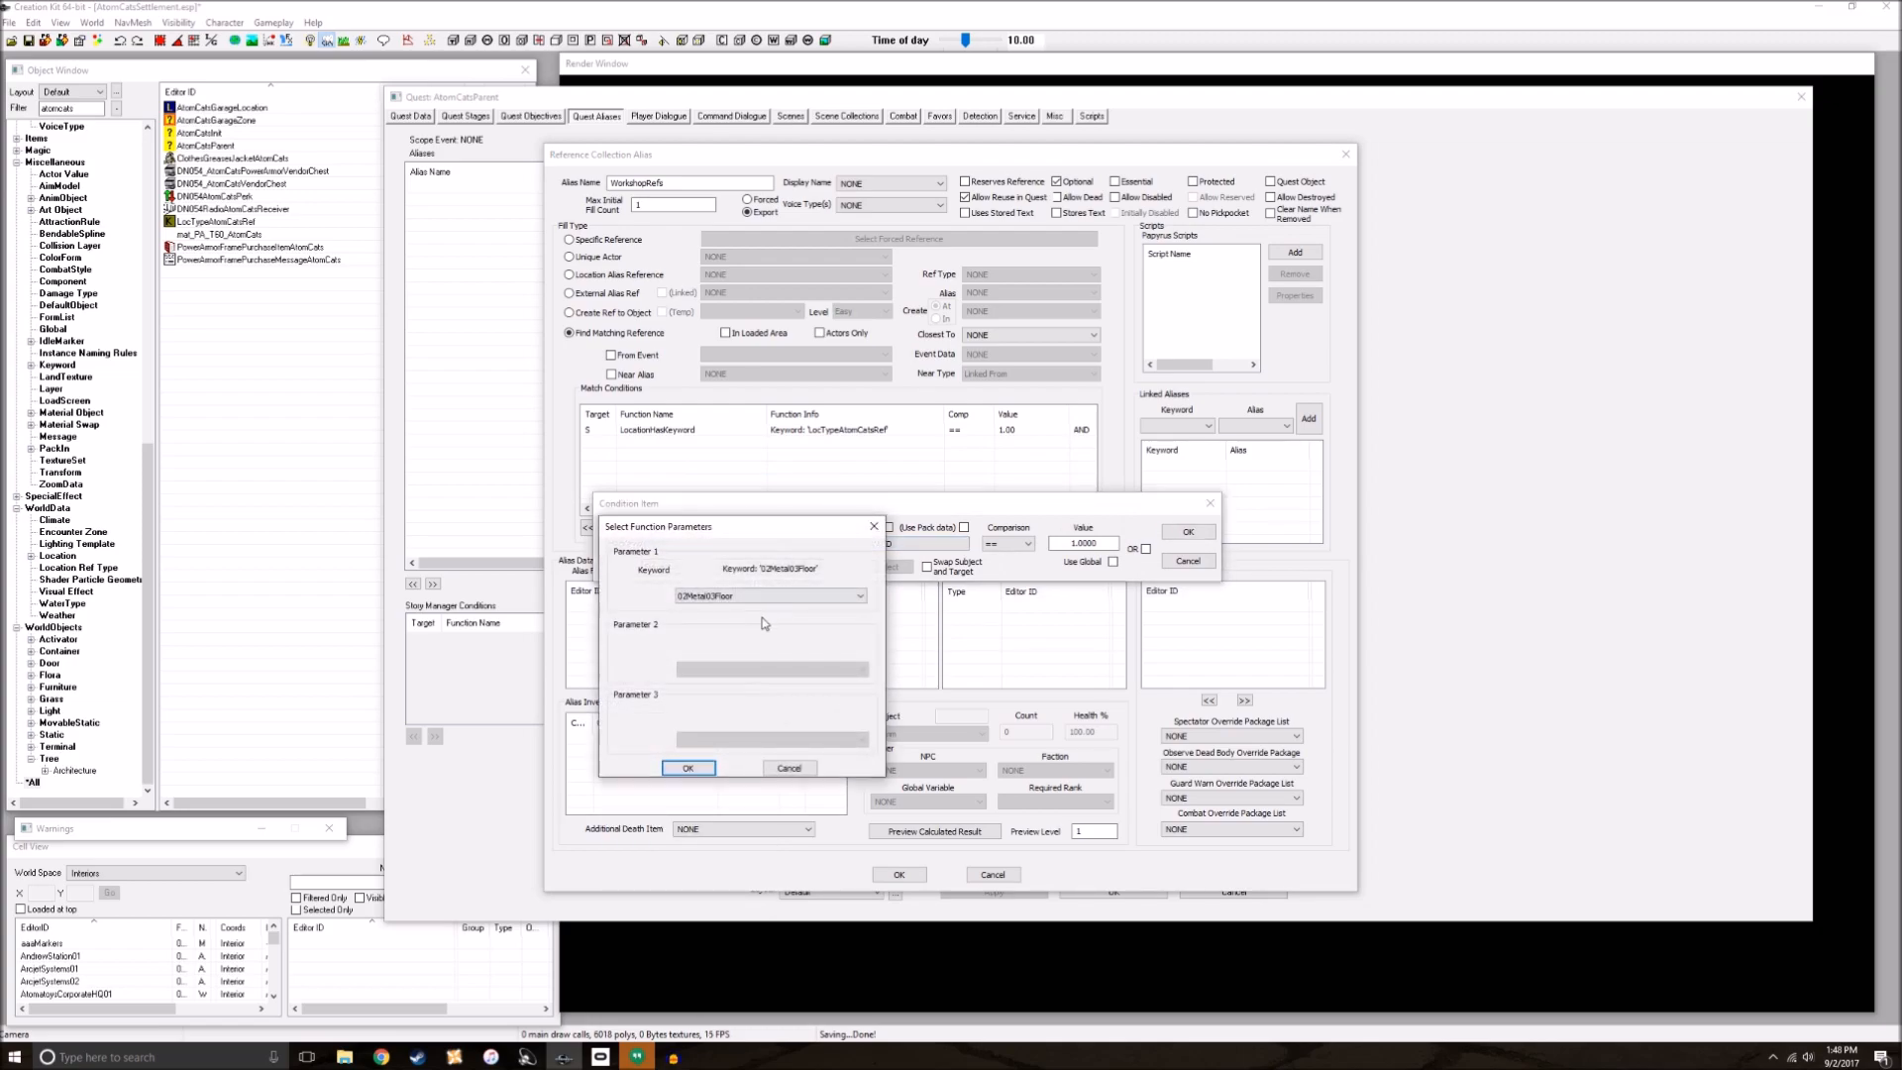
pyautogui.click(763, 598)
pyautogui.write('wo')
pyautogui.scroll(-12, 749, 649)
pyautogui.scroll(-5, 775, 709)
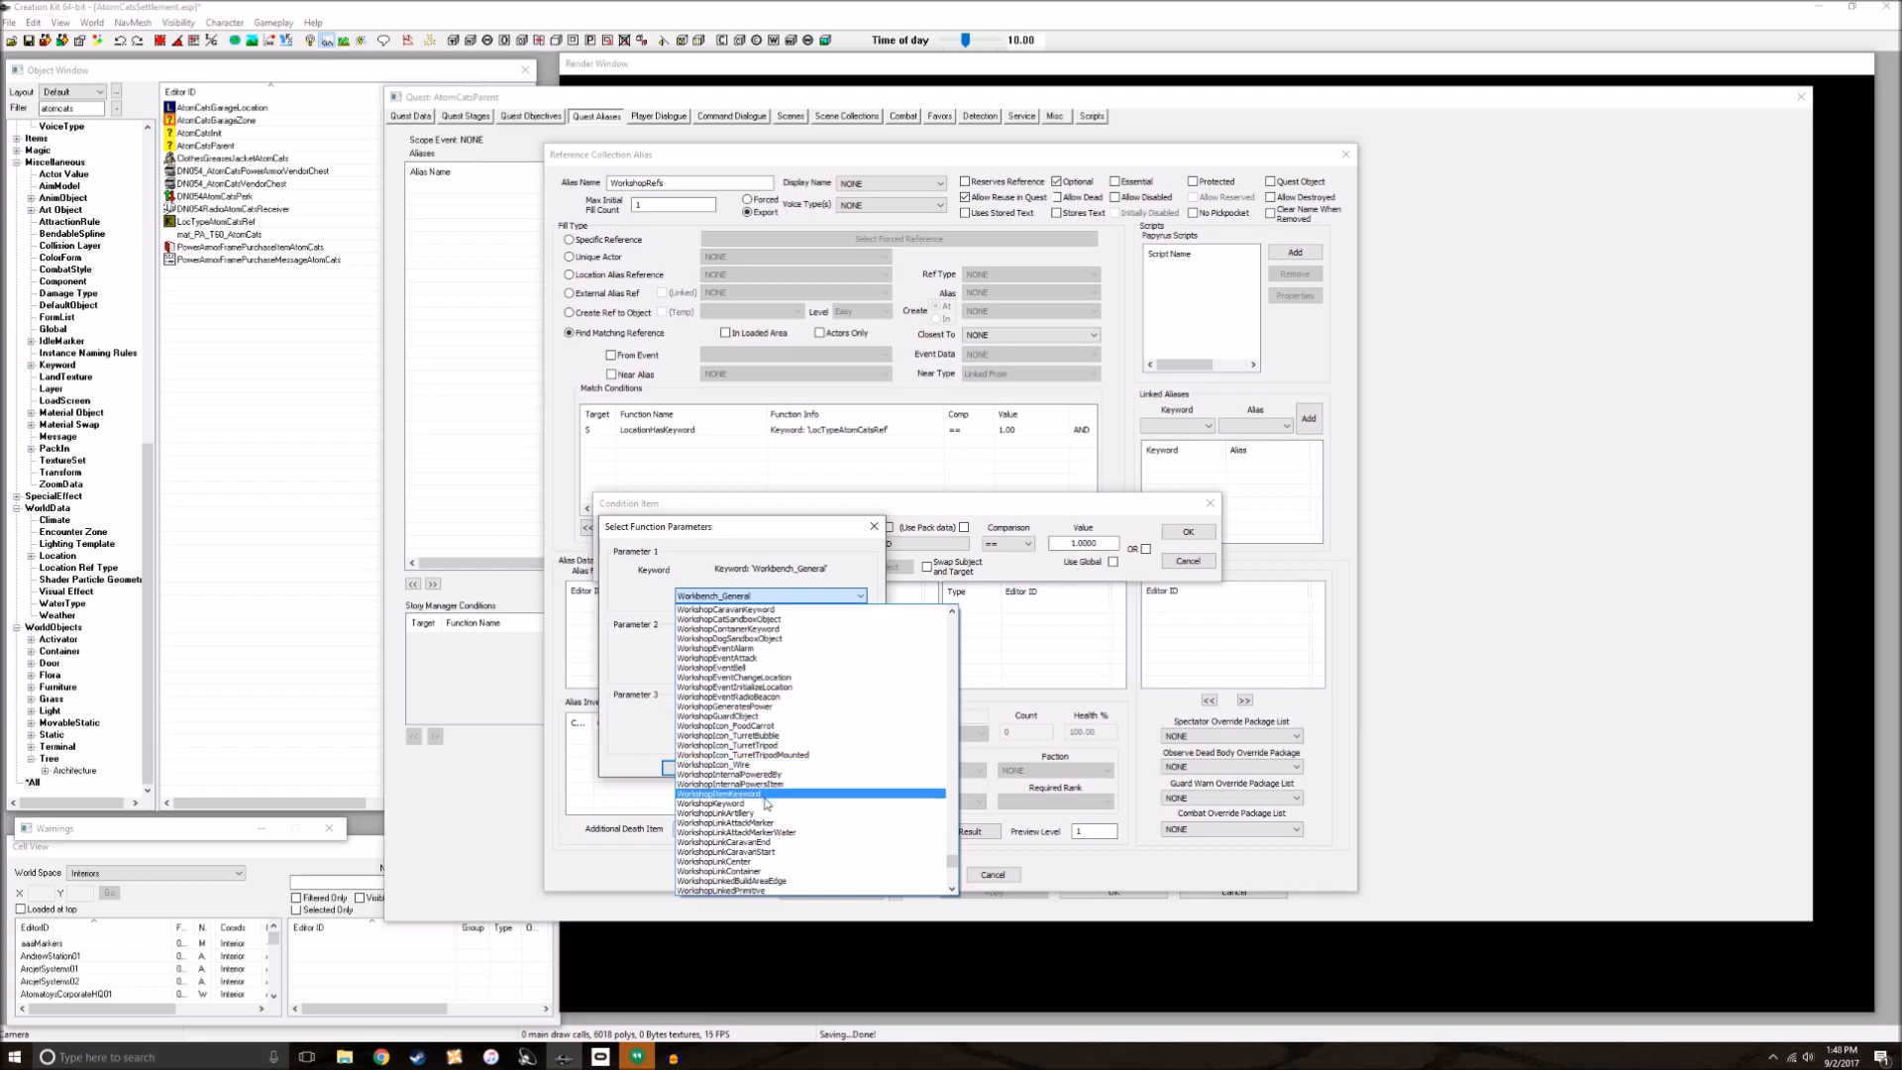
pyautogui.click(768, 804)
pyautogui.click(688, 767)
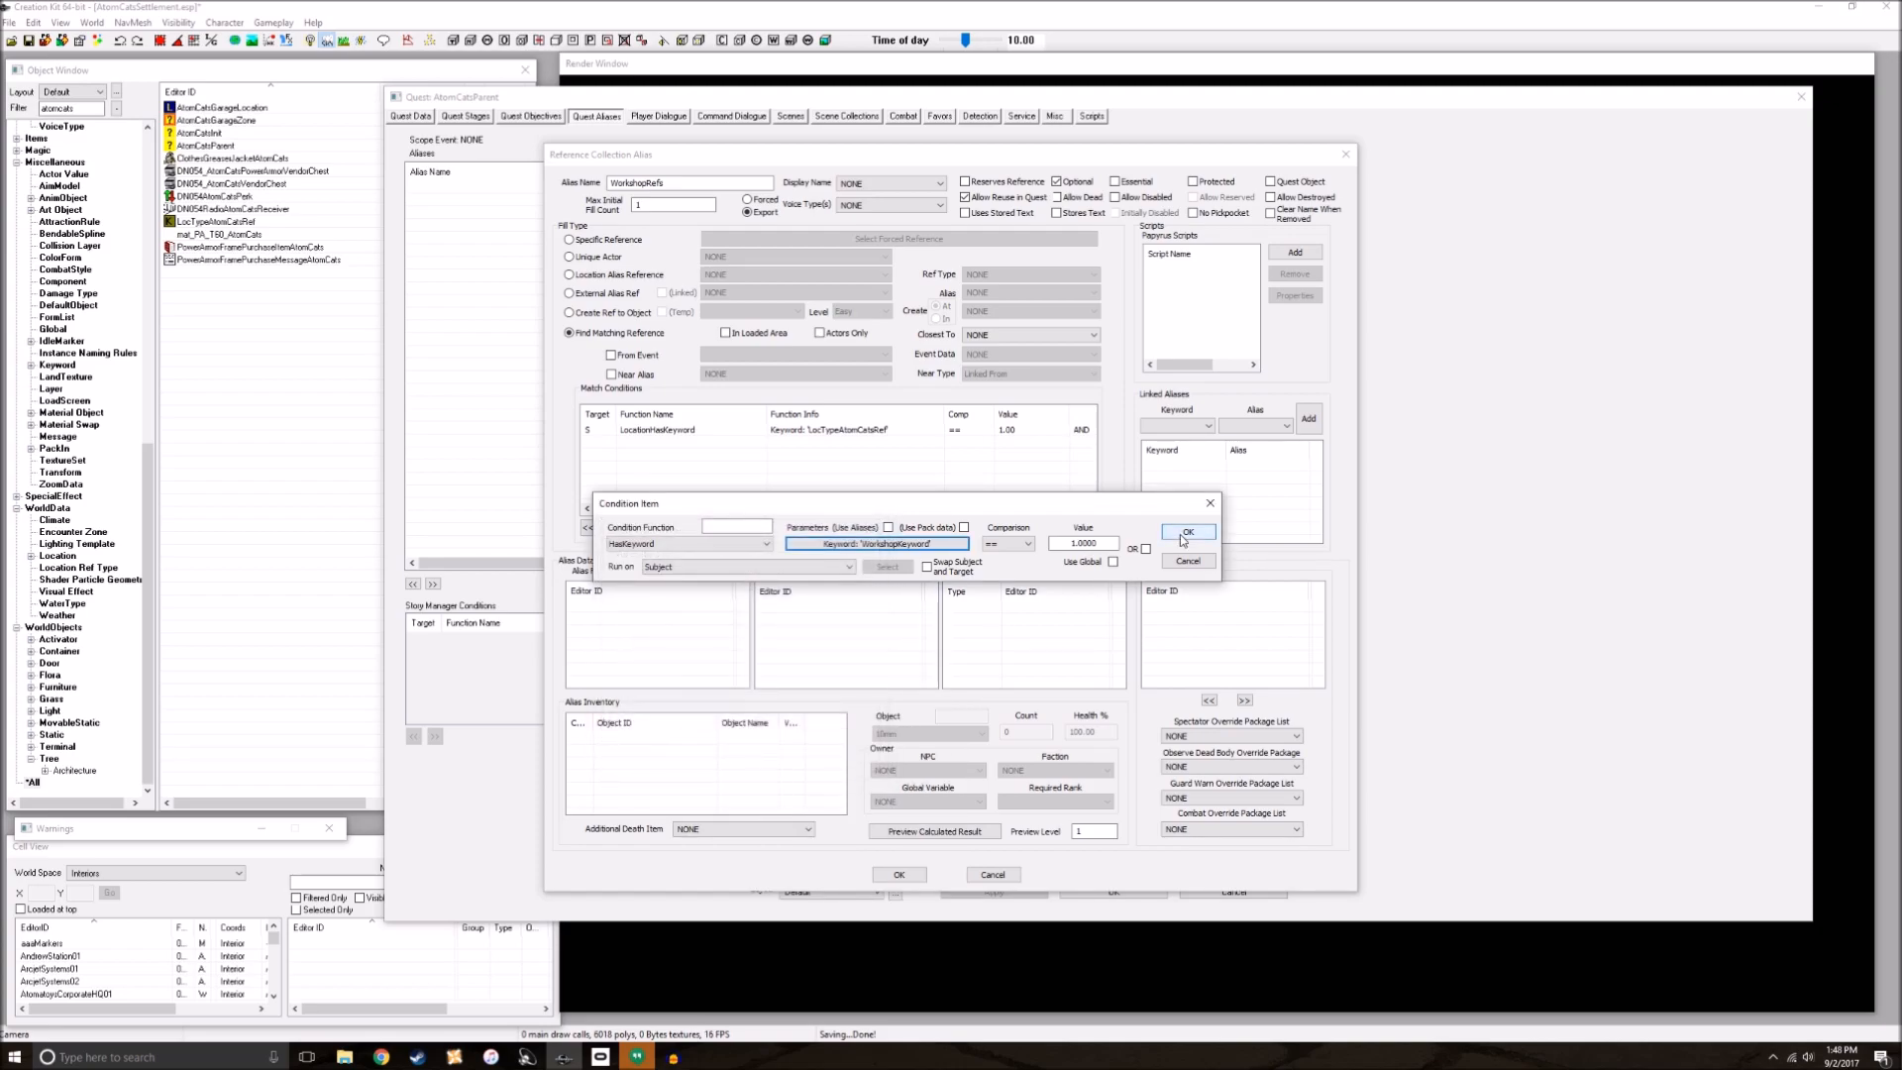
pyautogui.click(1185, 534)
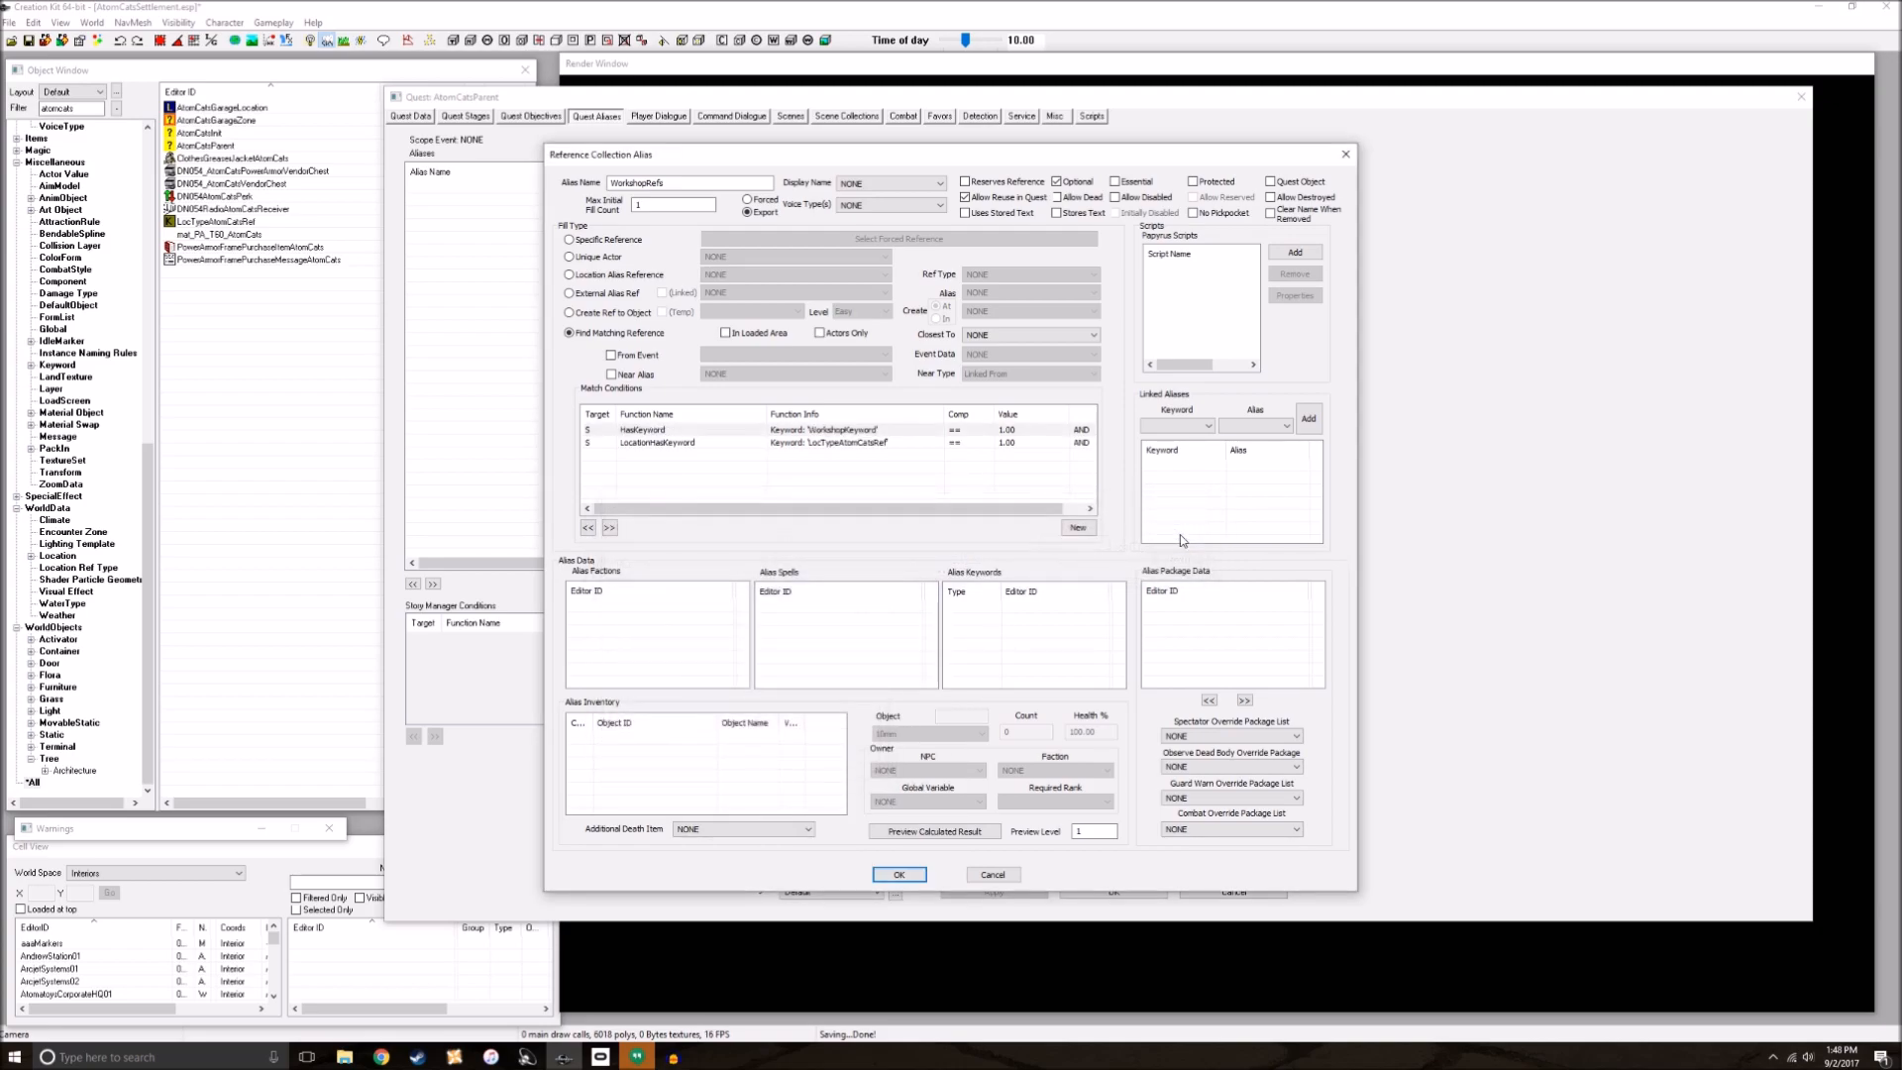
# Step: Move the HasKeyword condition below the LocationHasKeyword condition and confirm the WorkshopRefs alias
pyautogui.click(609, 528)
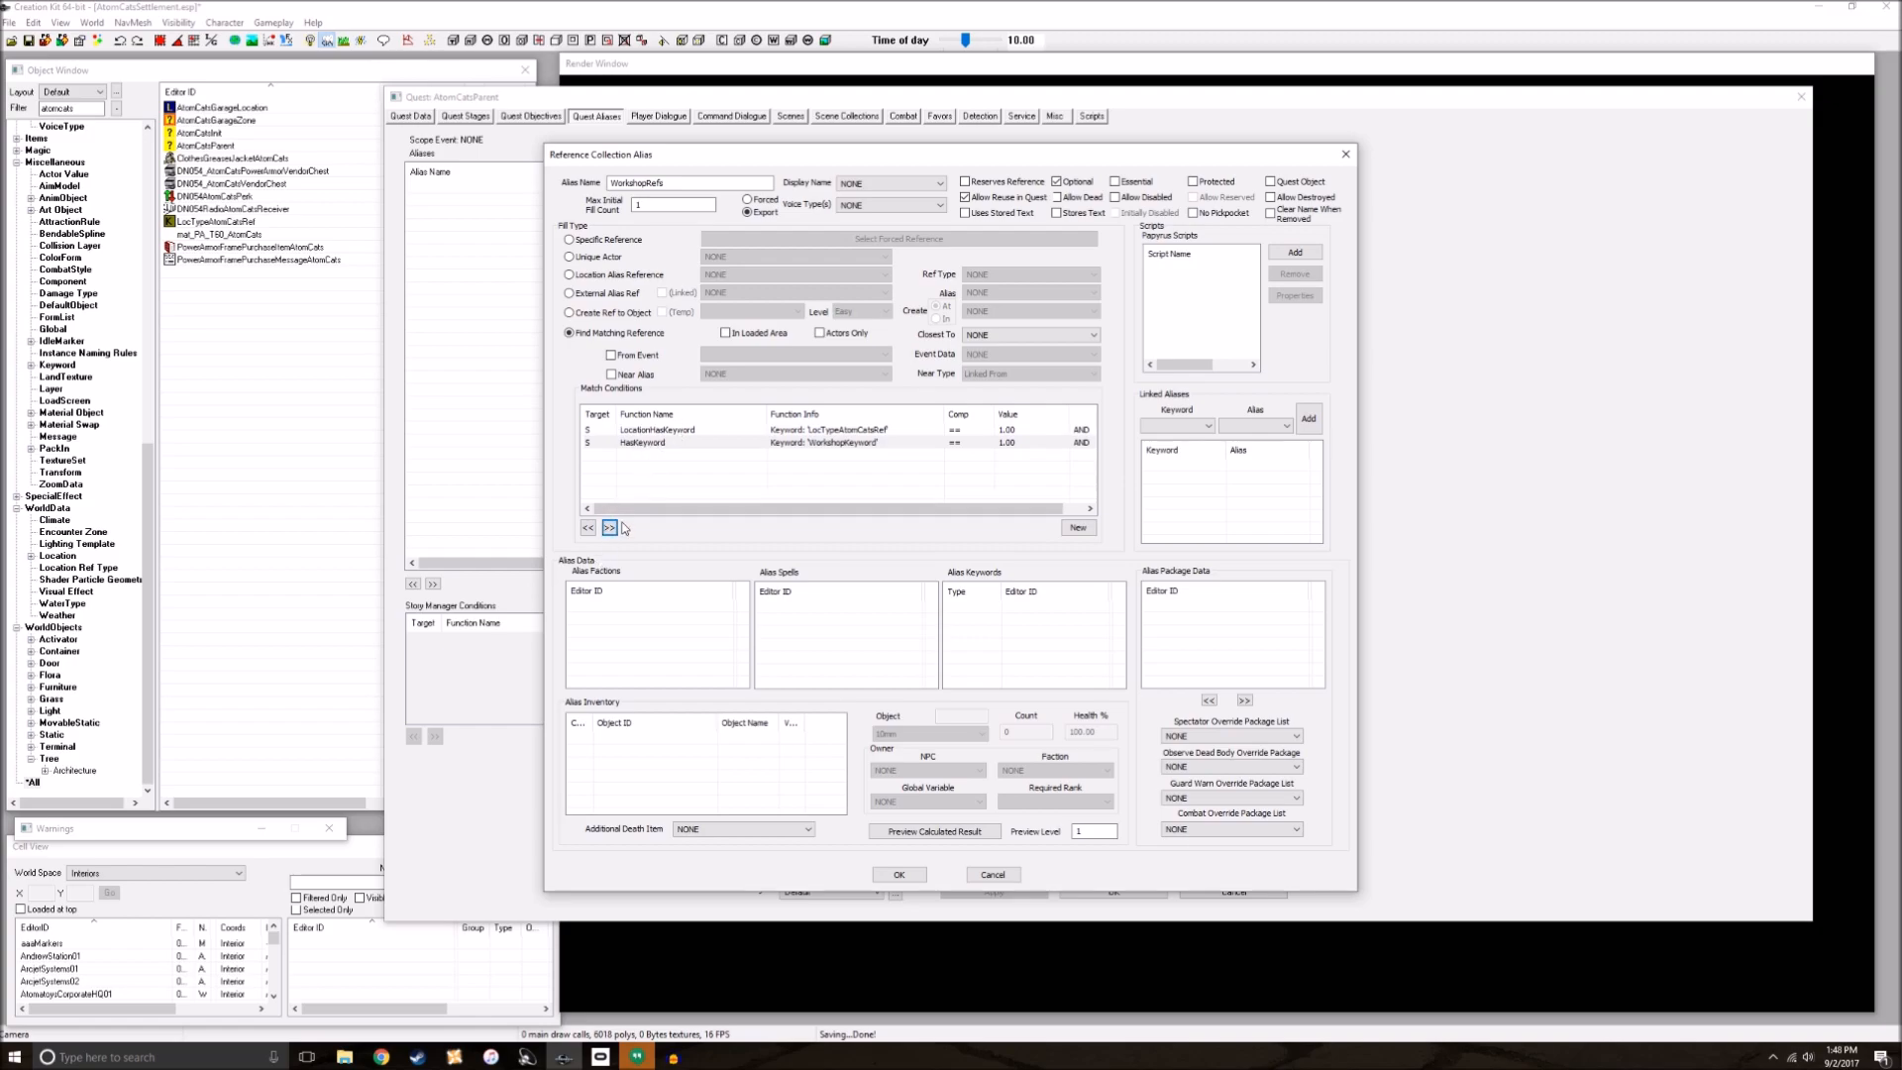
pyautogui.click(586, 528)
pyautogui.click(609, 528)
pyautogui.click(899, 874)
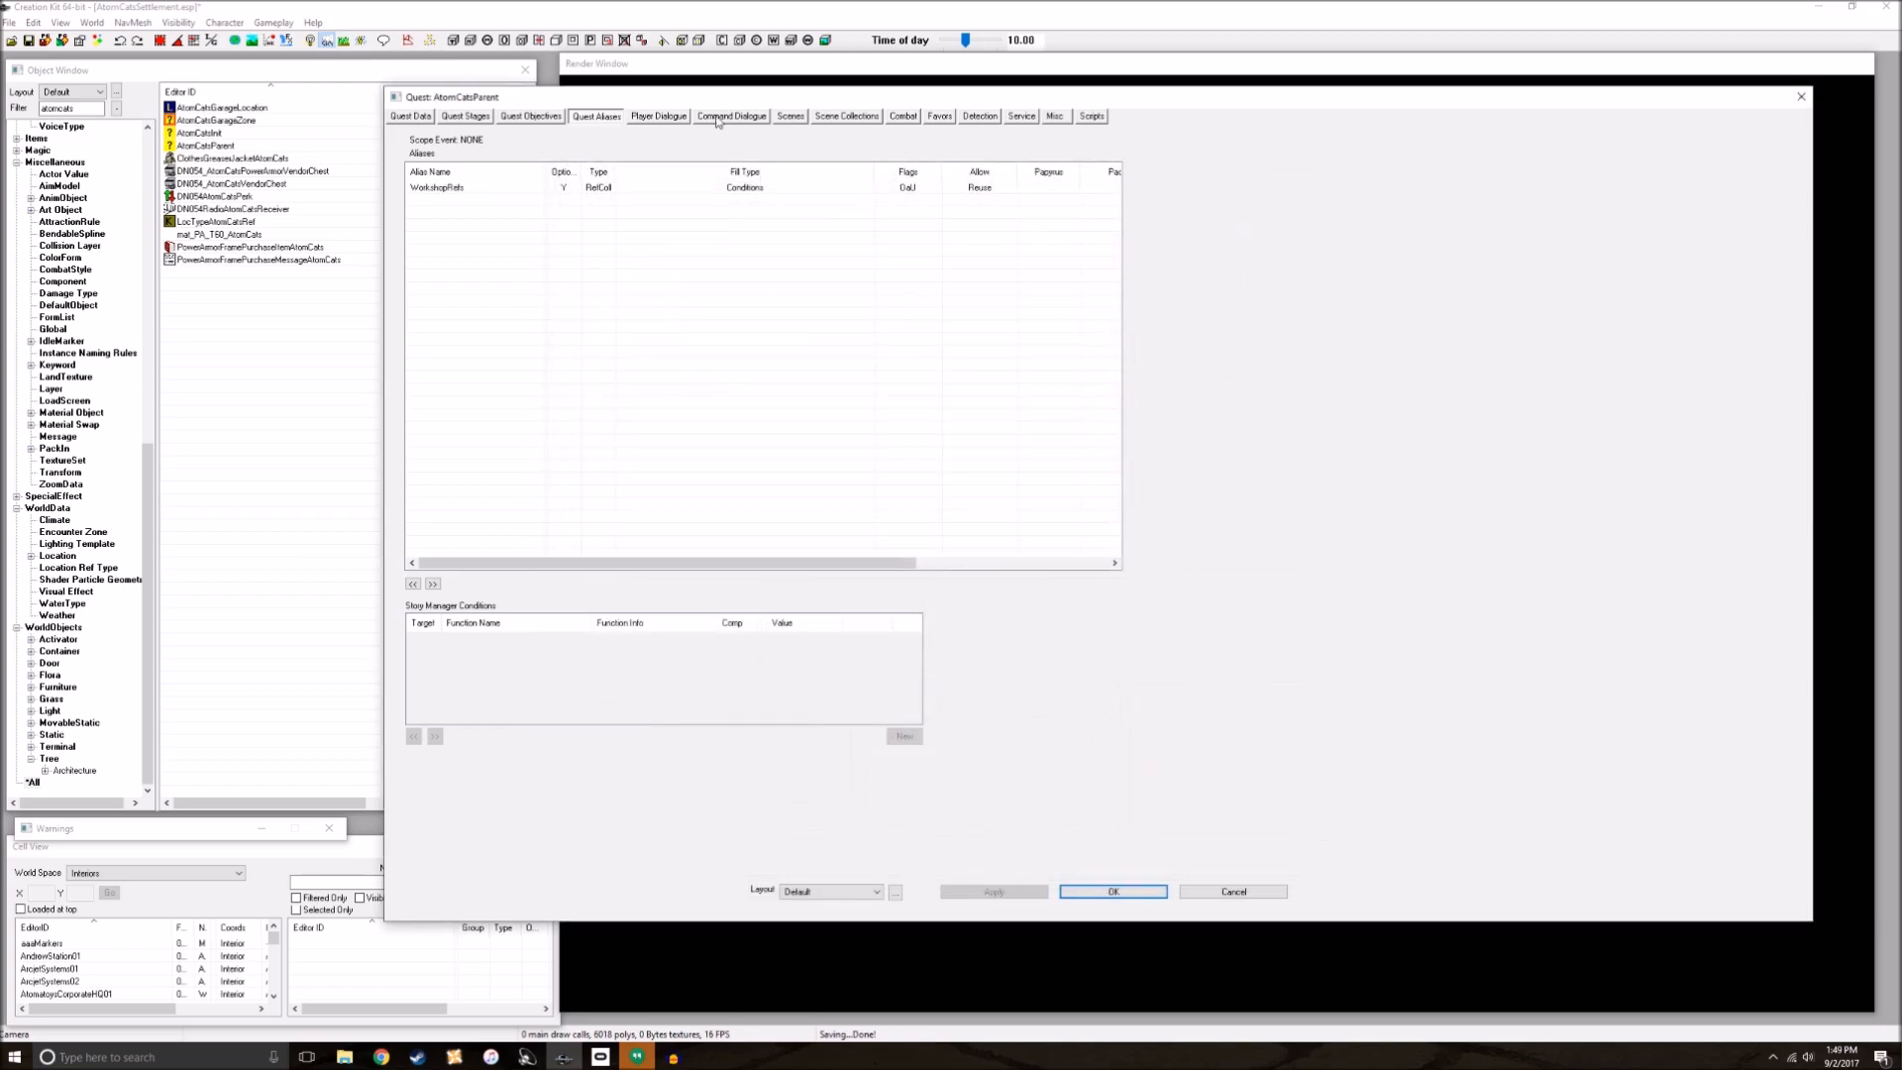
# Step: Set the WorkshopsCollection property of WorkshopAddLocationsScript to the WorkshopRefs alias of AtomCatsParent and confirm the quest
pyautogui.click(1093, 117)
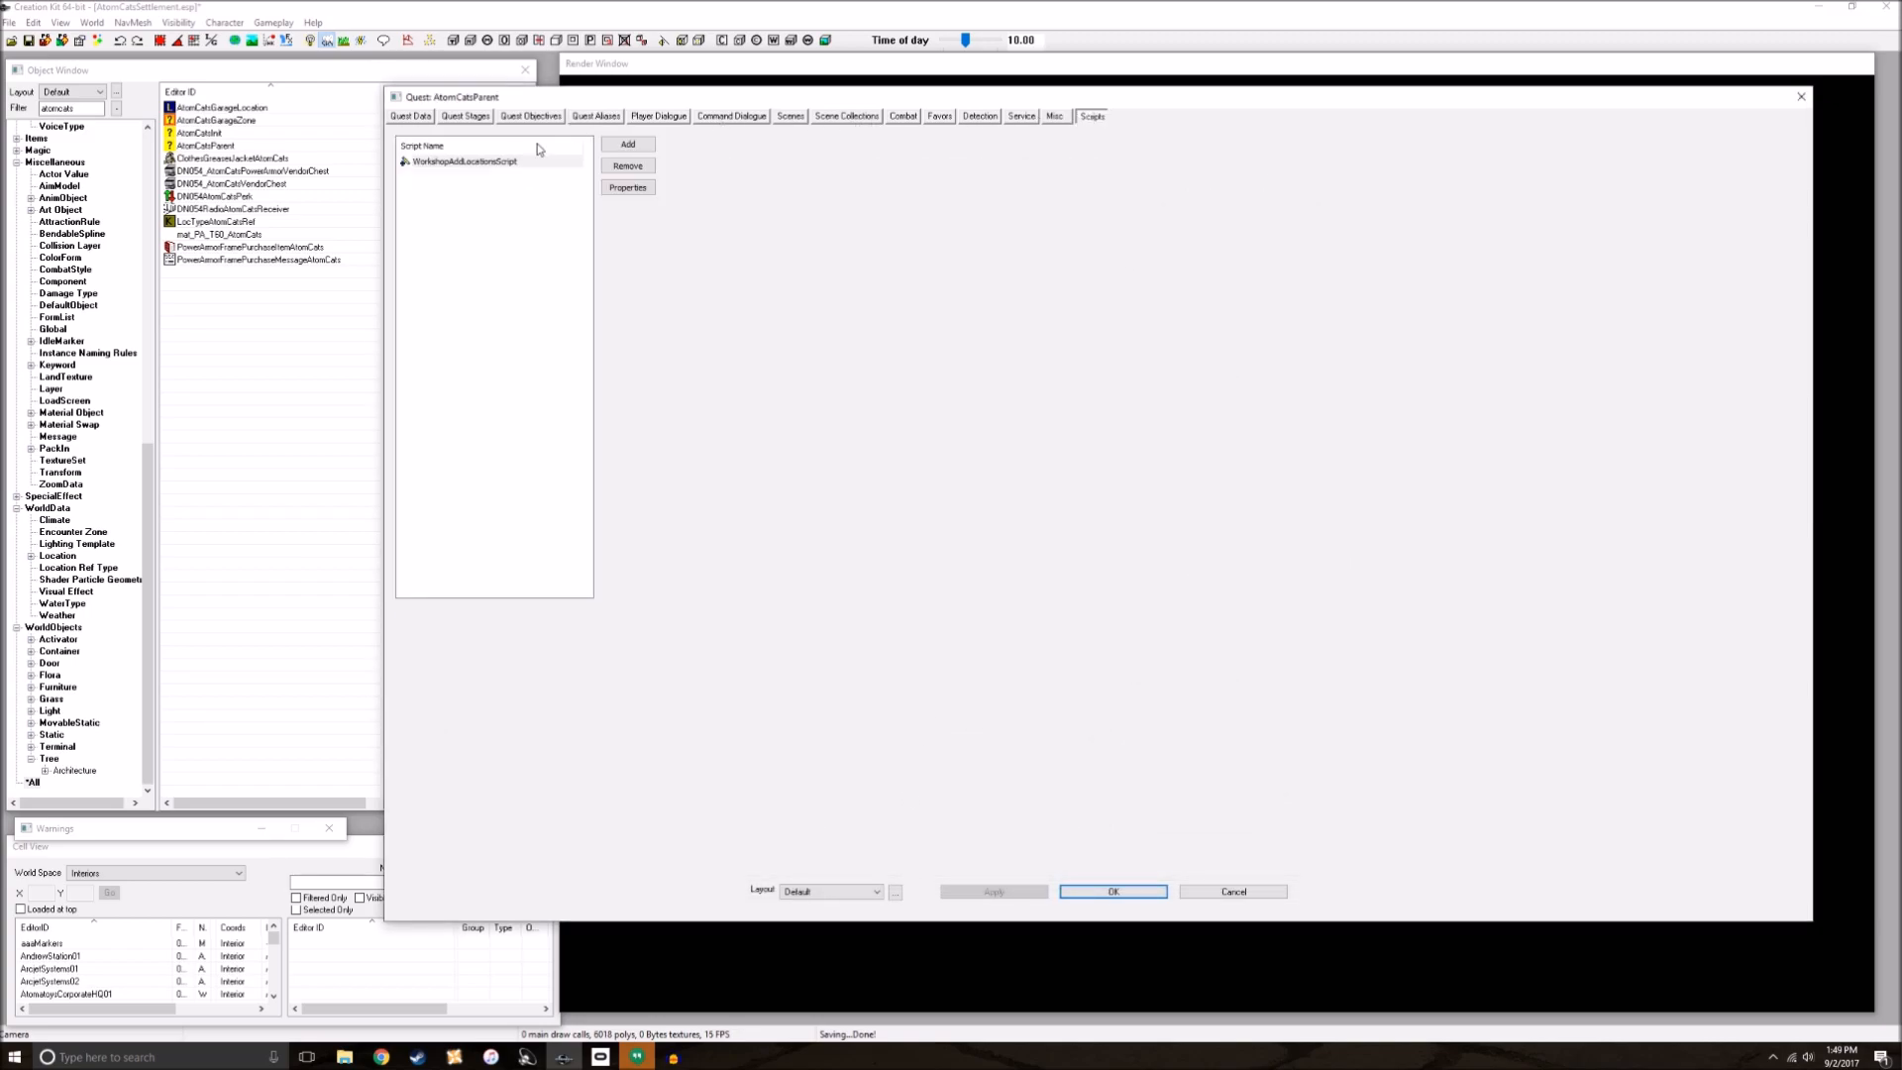
pyautogui.click(489, 161)
pyautogui.doubleClick(485, 161)
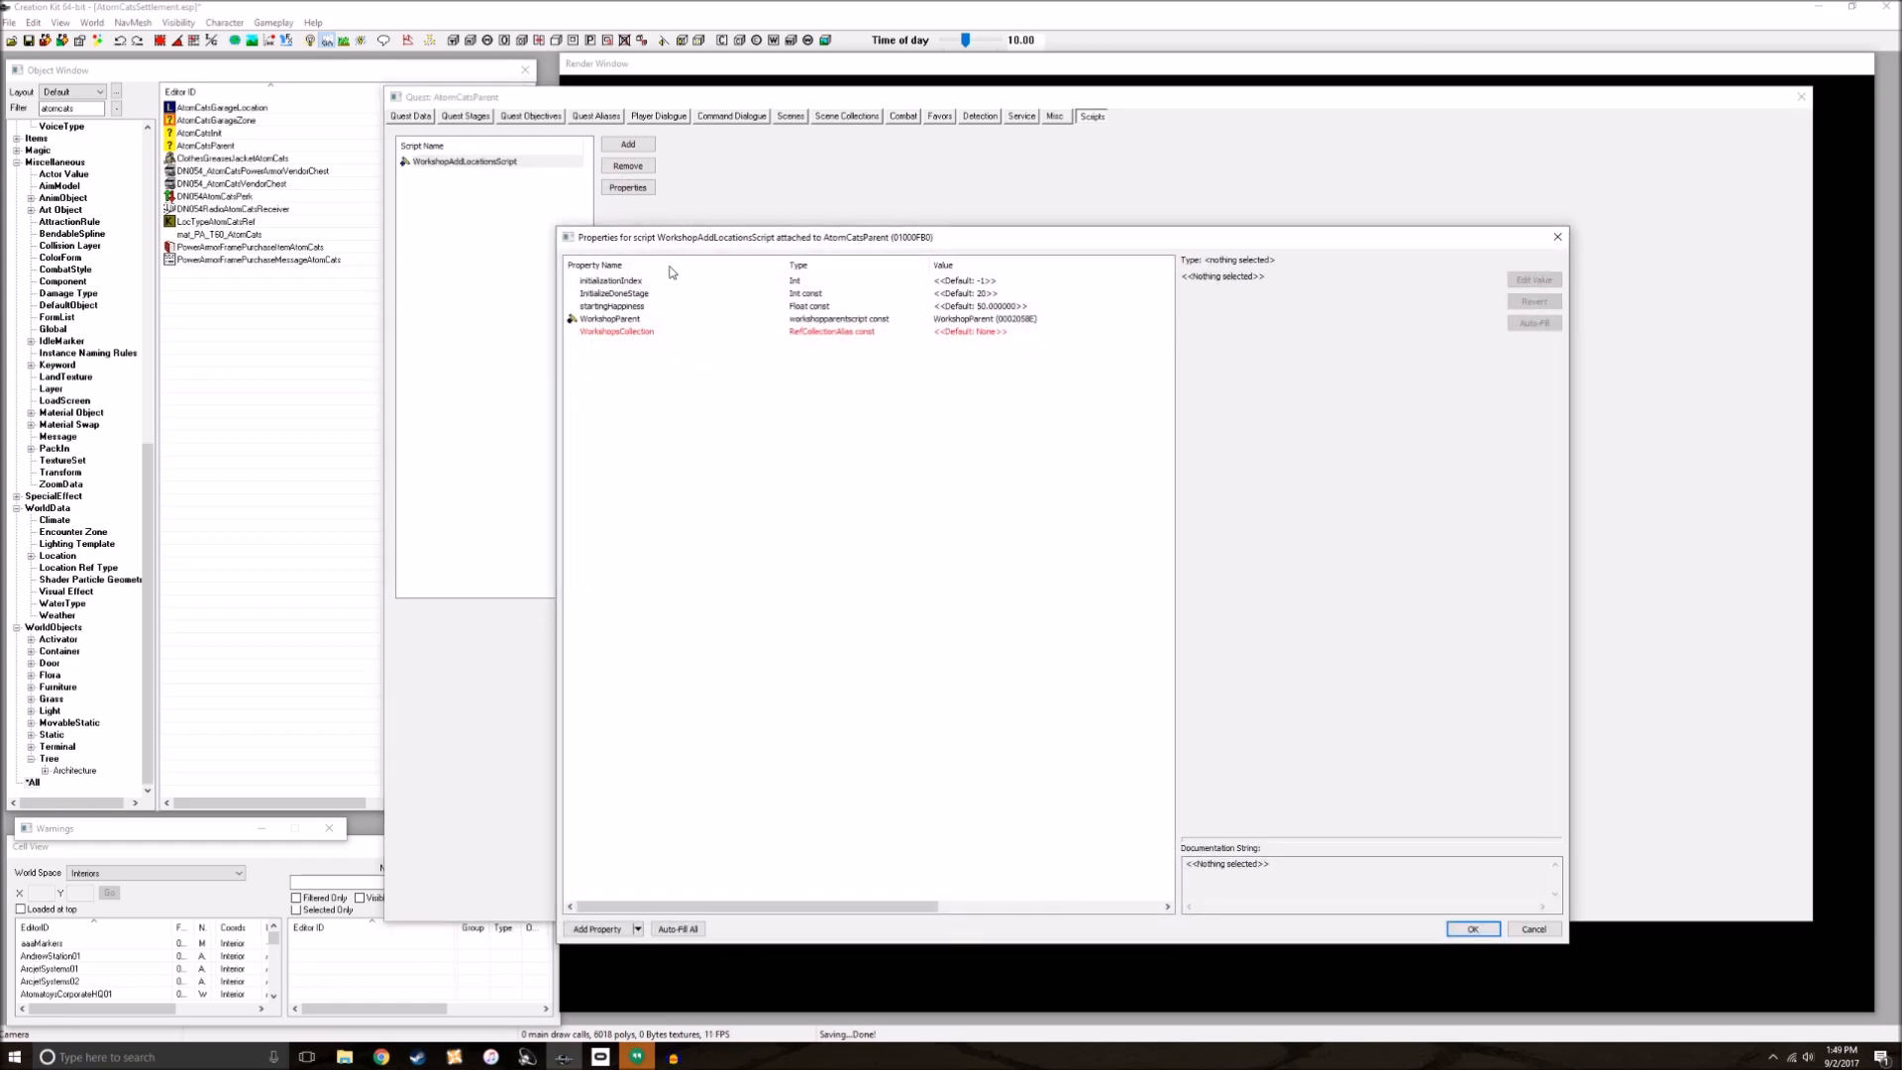
pyautogui.click(651, 332)
pyautogui.click(1535, 280)
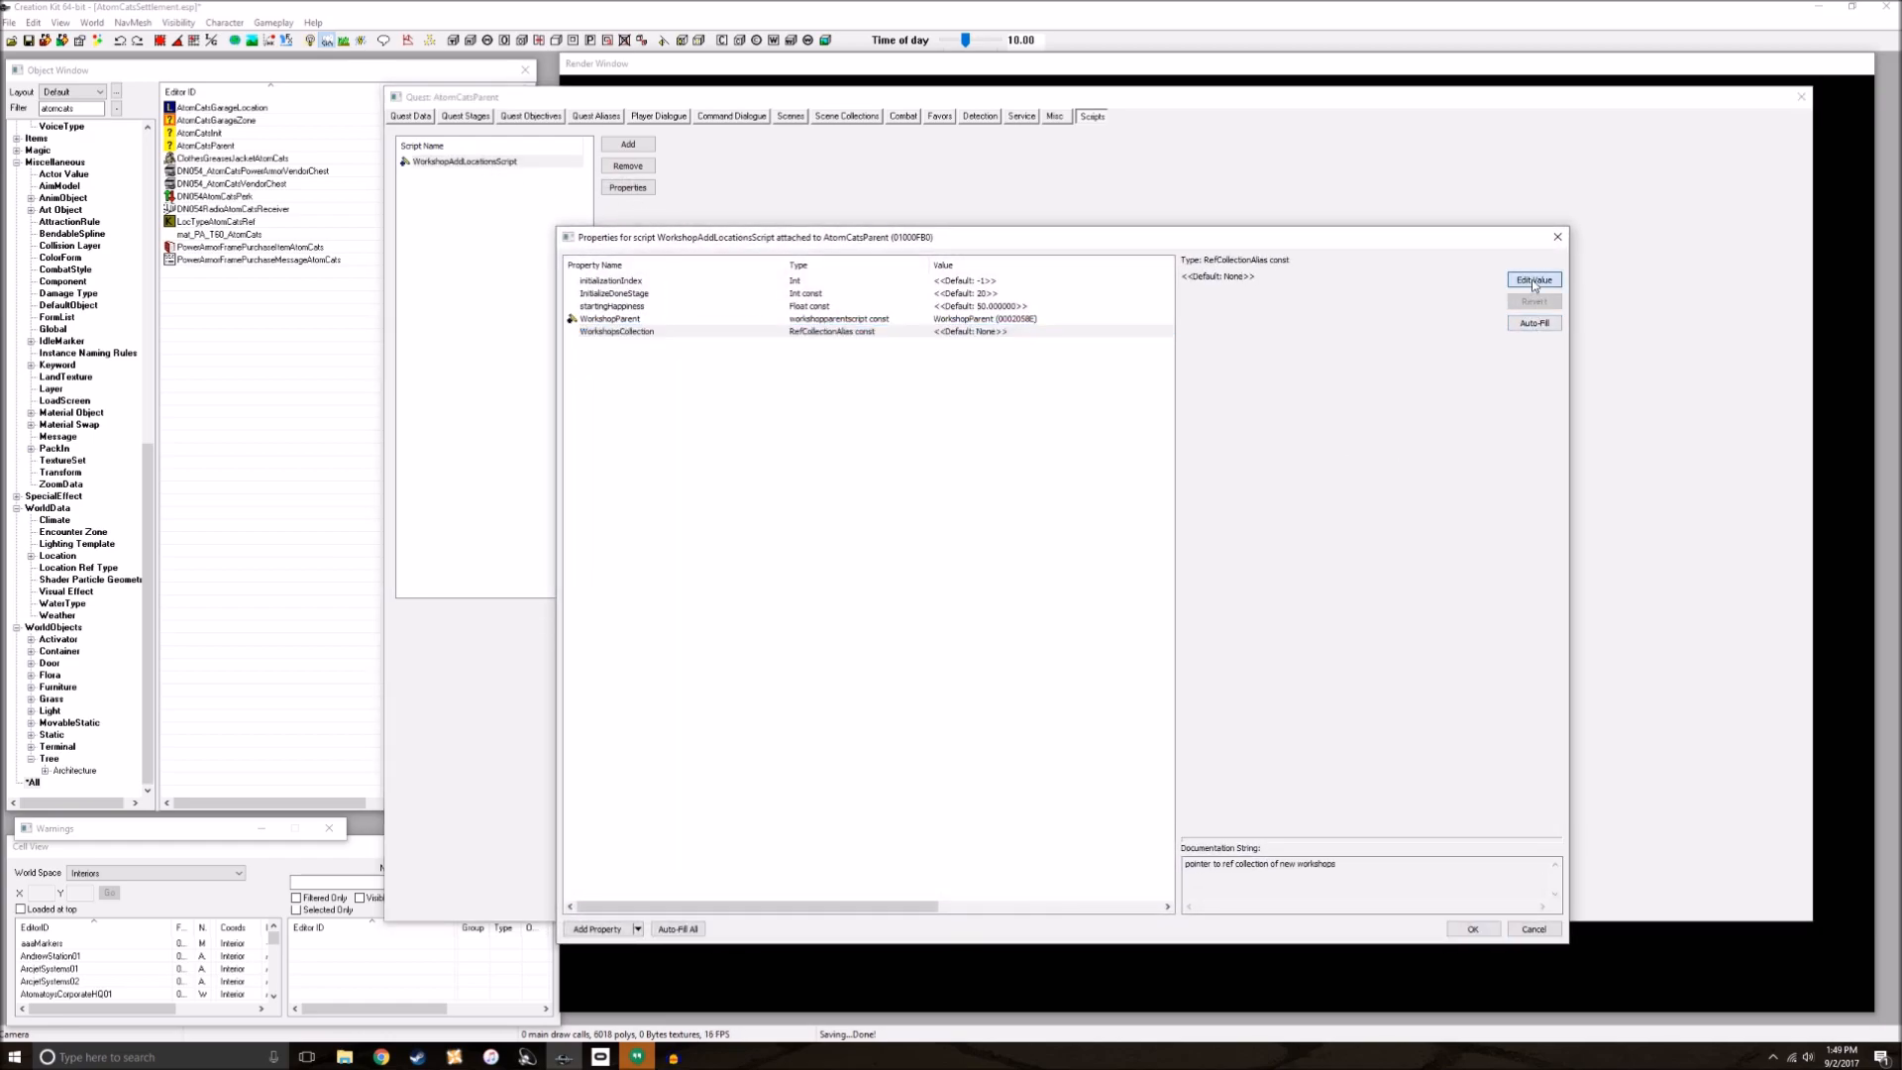
pyautogui.click(1317, 323)
pyautogui.click(1304, 348)
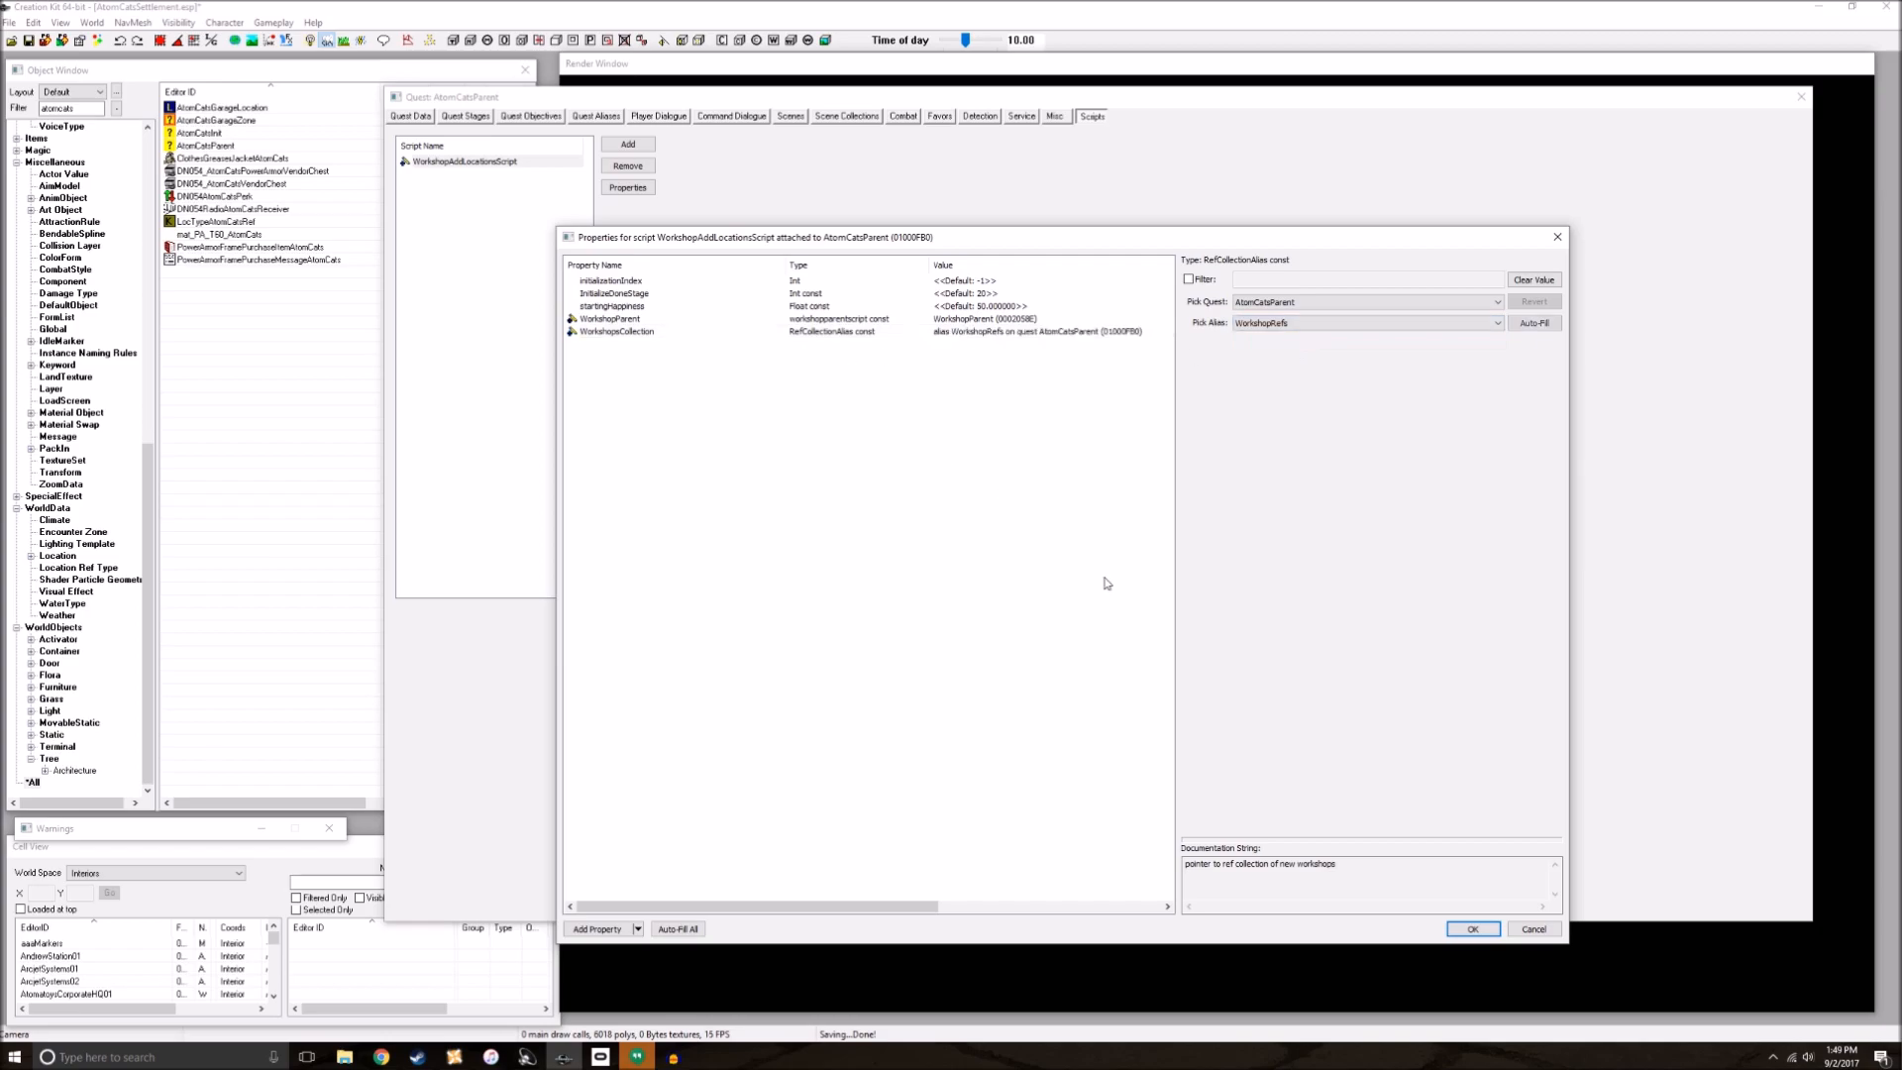
pyautogui.click(1474, 929)
pyautogui.click(1112, 892)
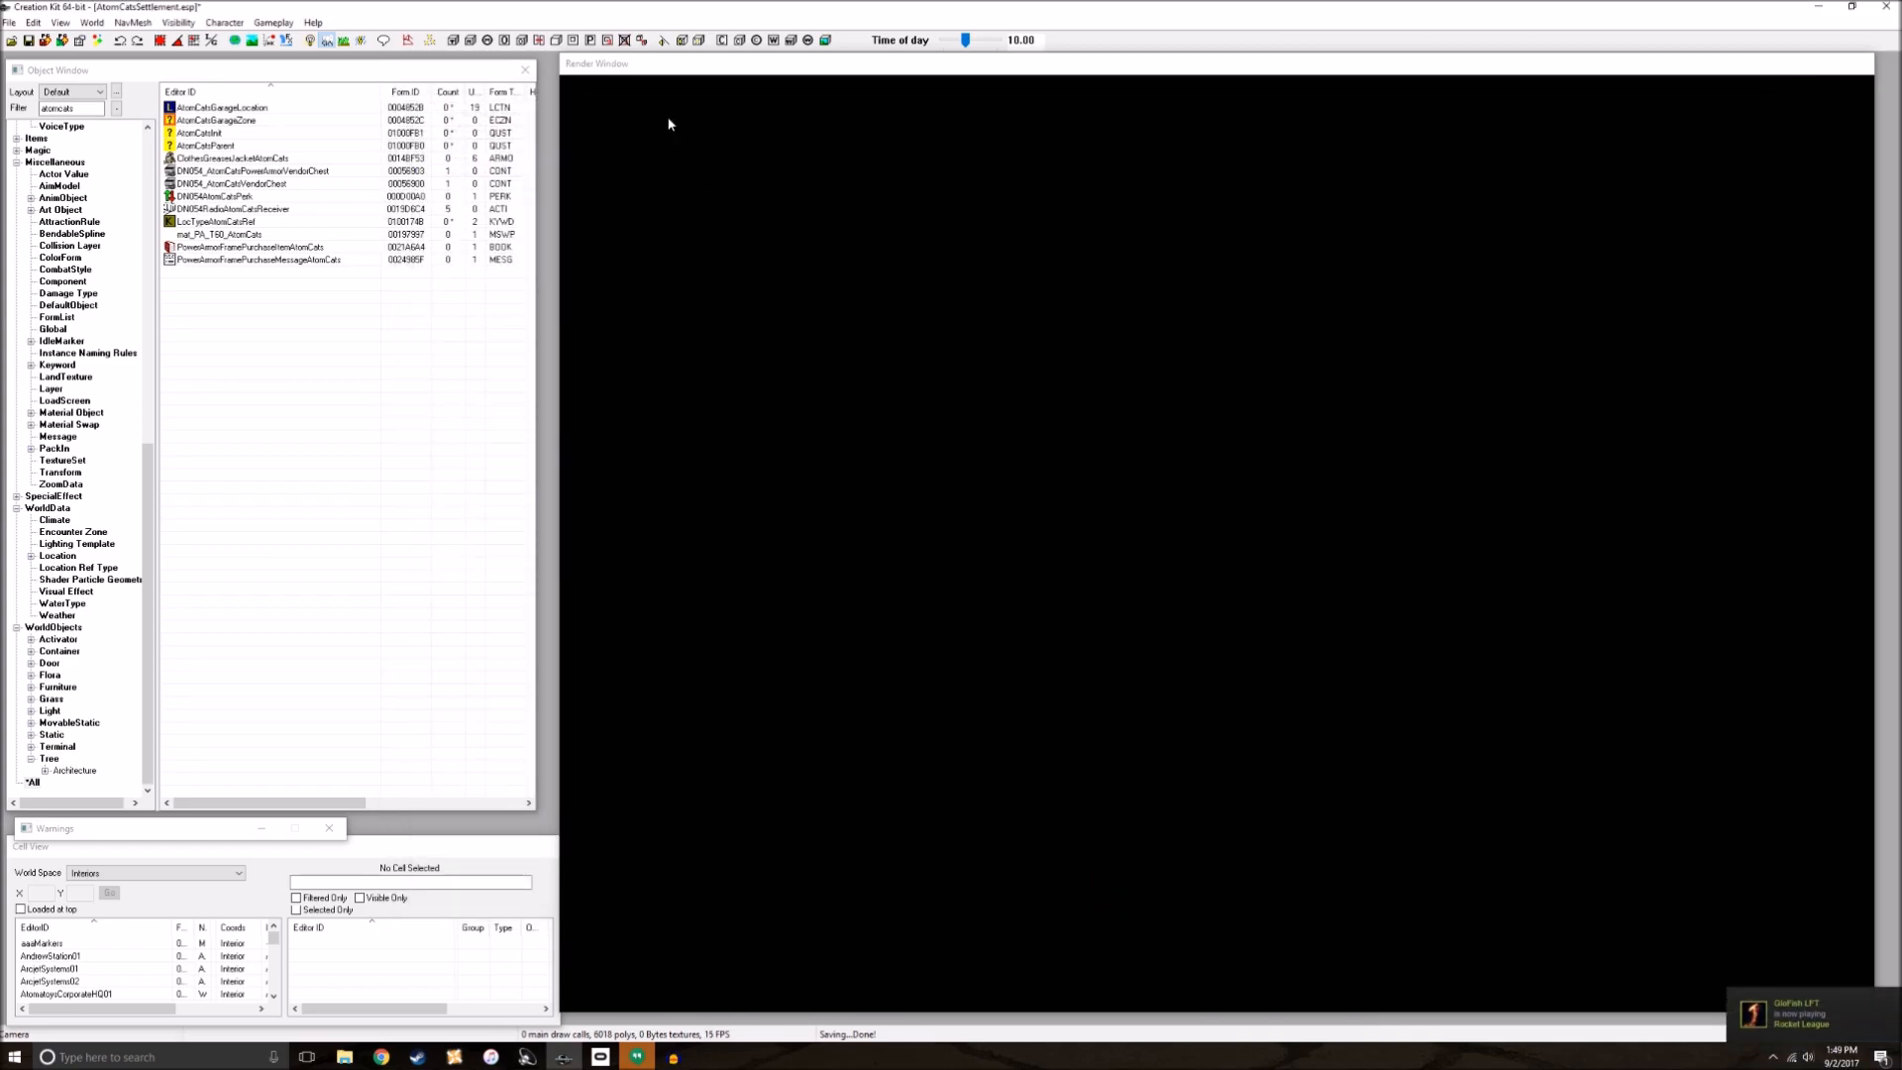
# Step: Reopen the AtomCatsParent quest and check the property values of its WorkshopAddLocationsScript
pyautogui.doubleClick(264, 146)
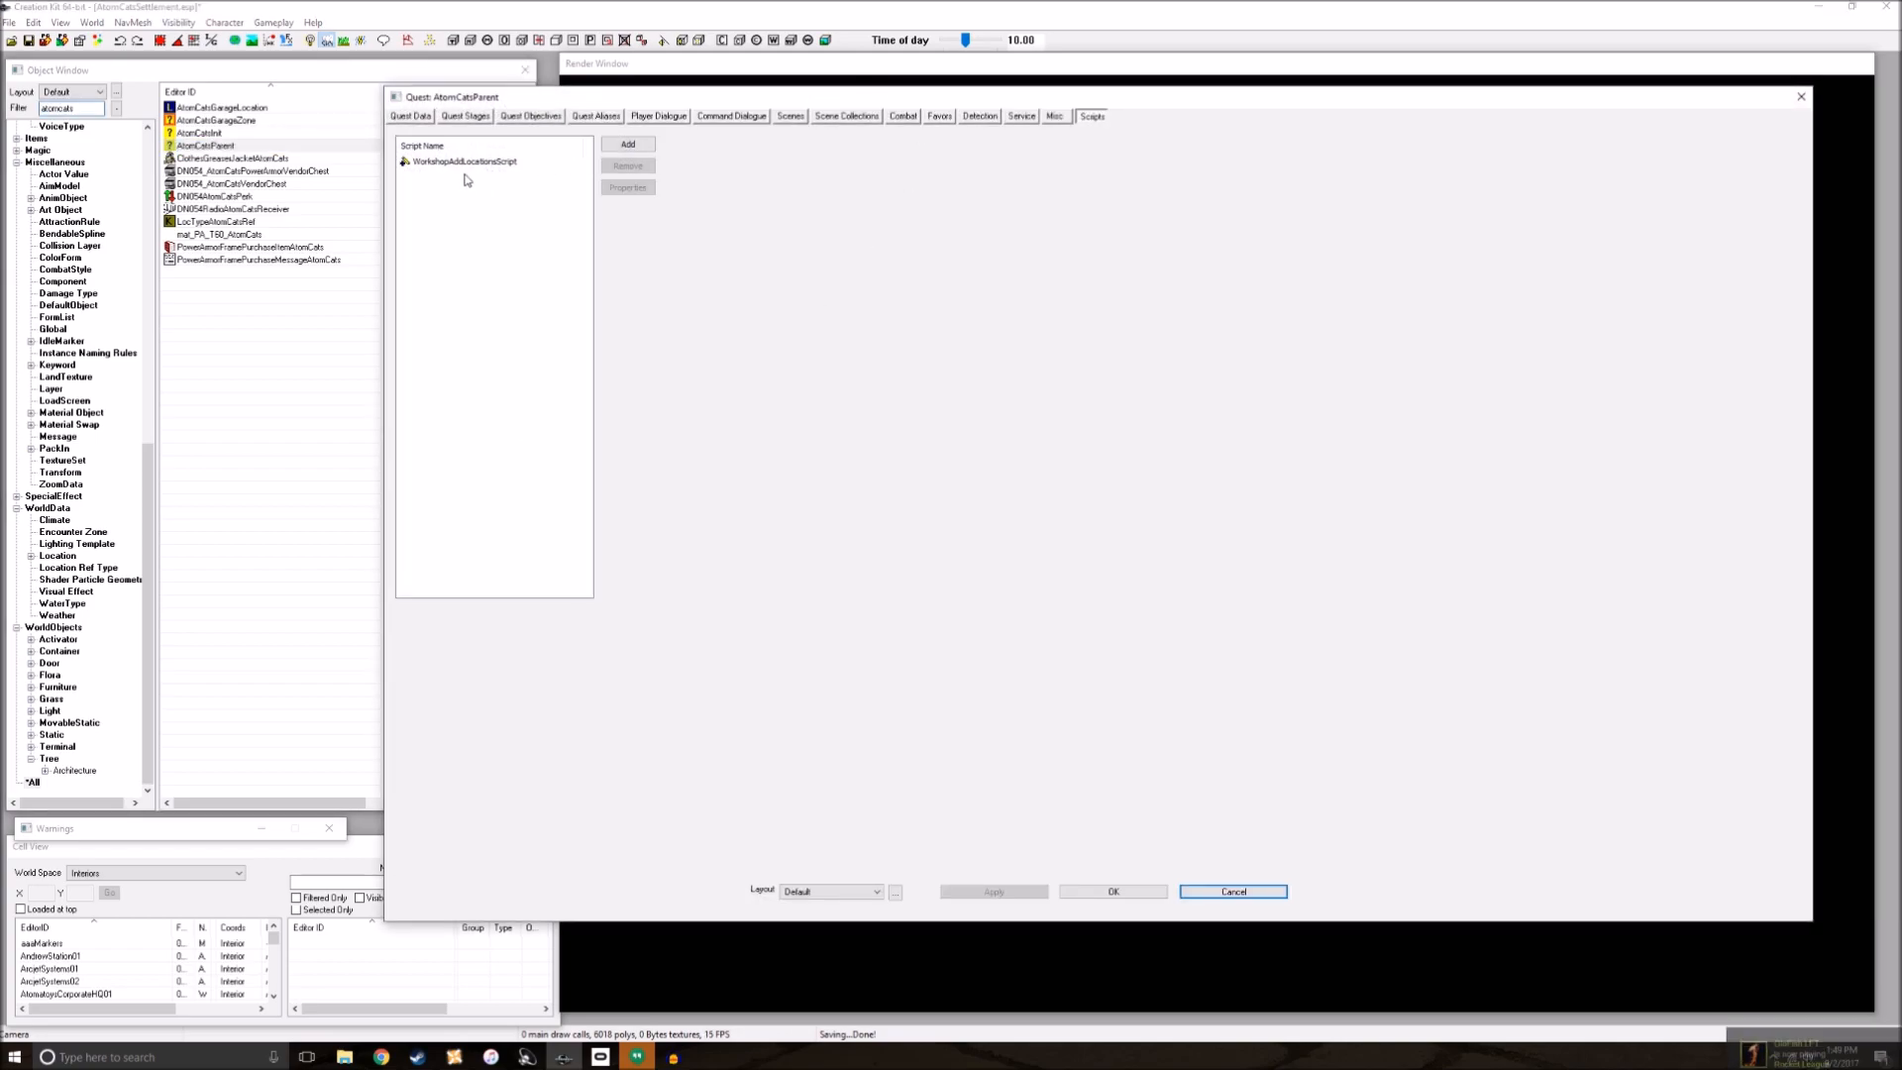
pyautogui.click(466, 162)
pyautogui.doubleClick(475, 162)
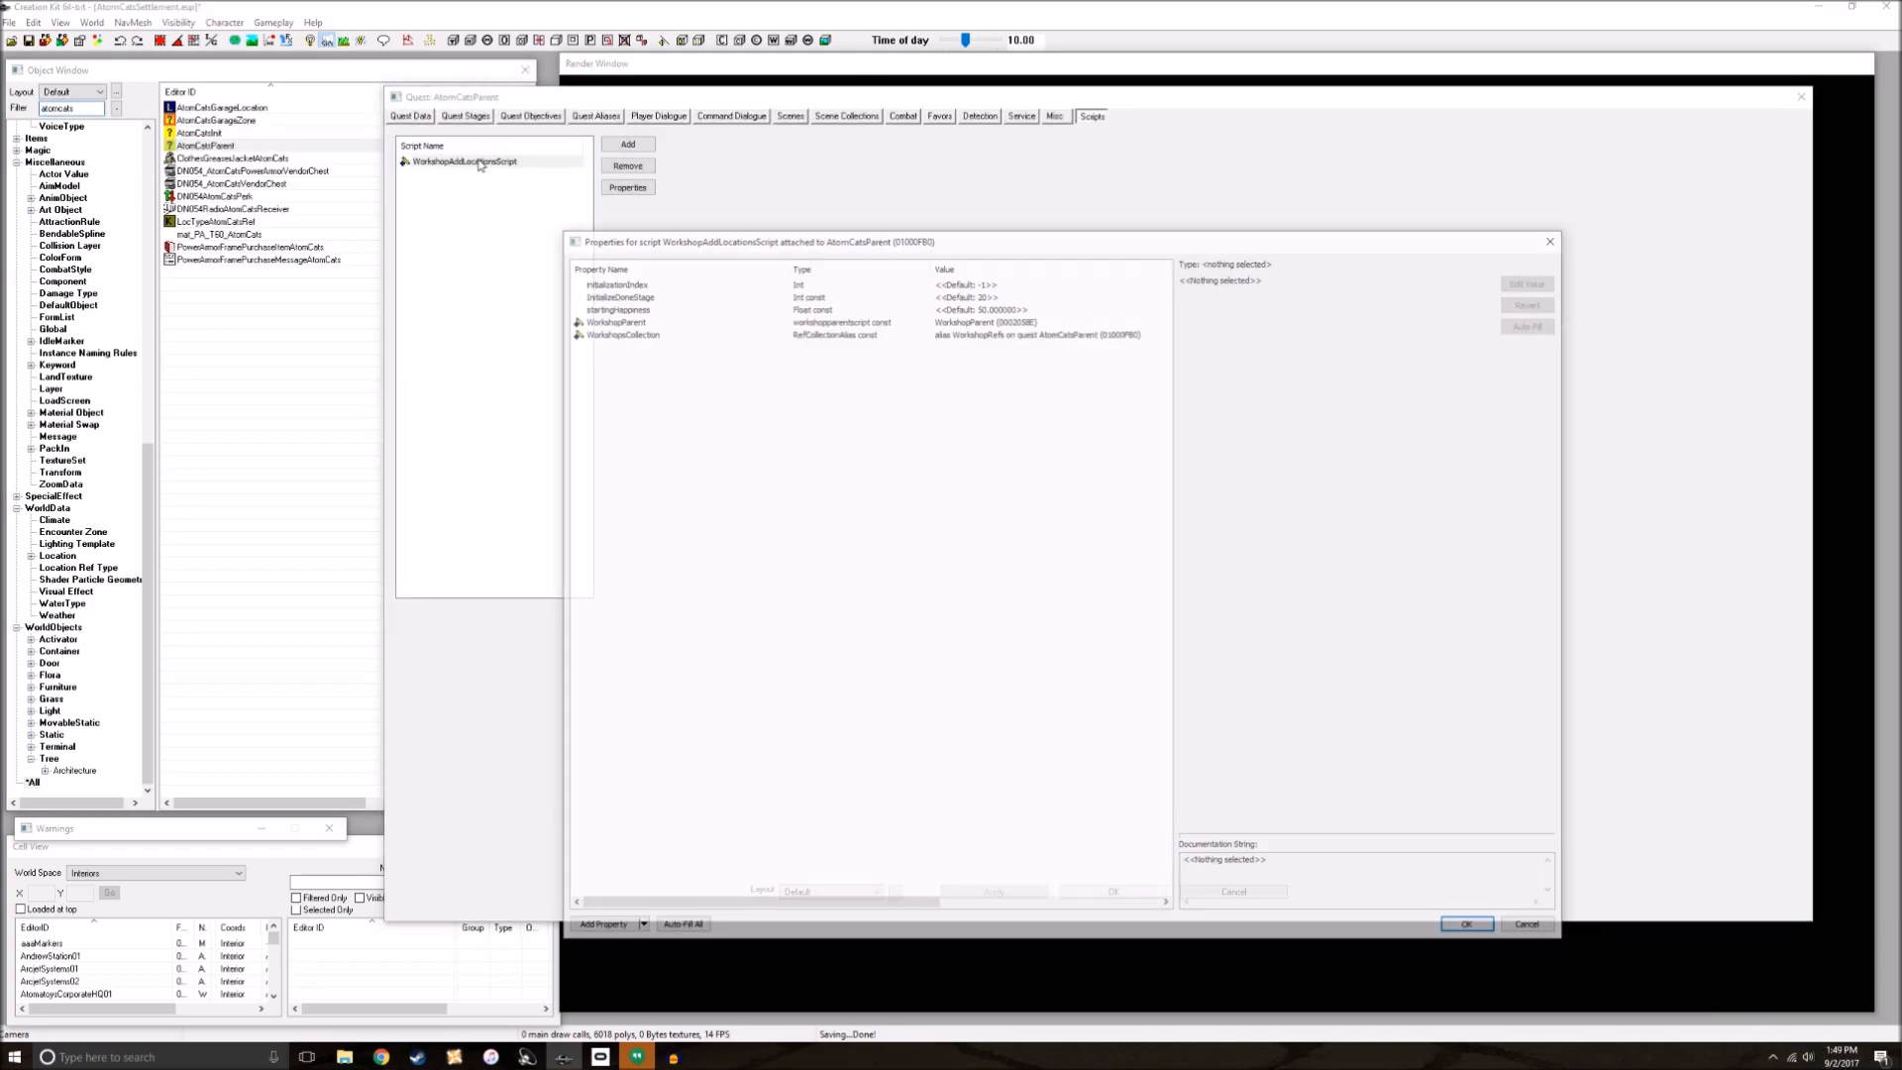
pyautogui.click(1549, 243)
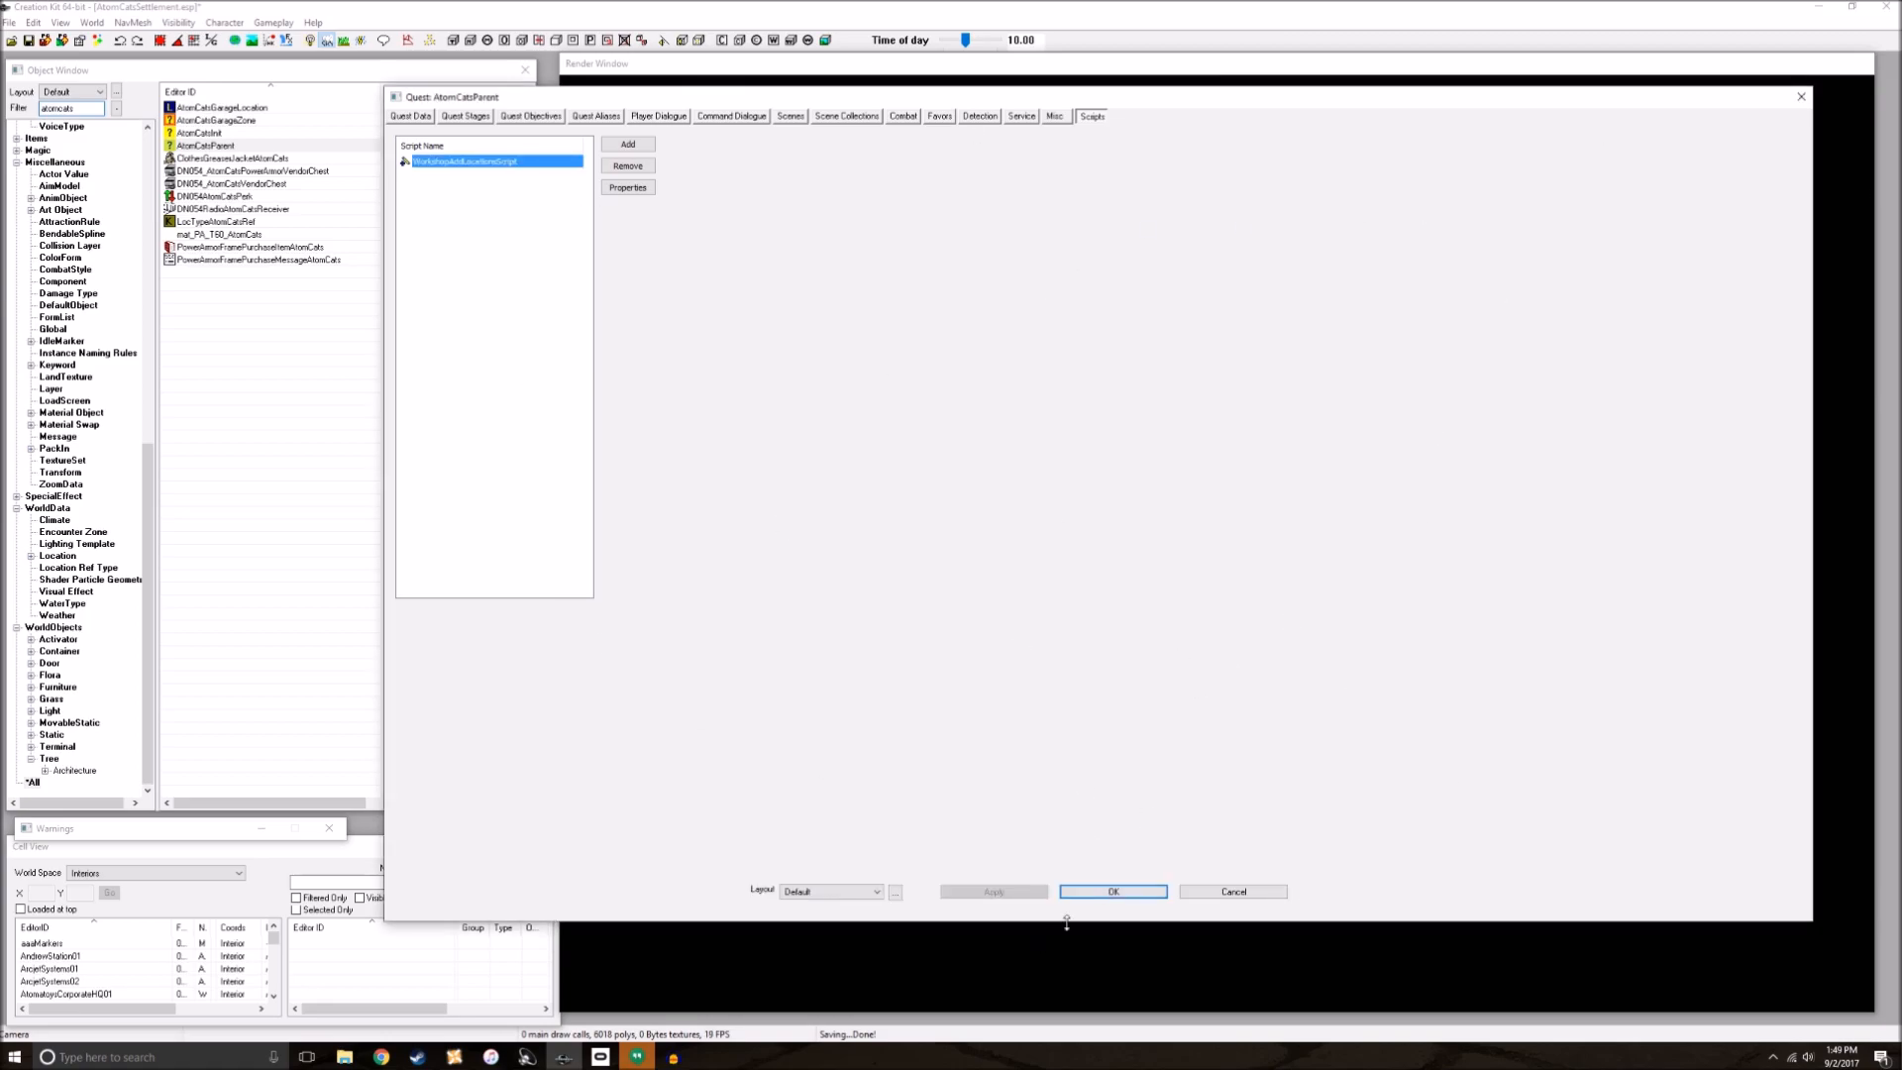
pyautogui.click(1132, 896)
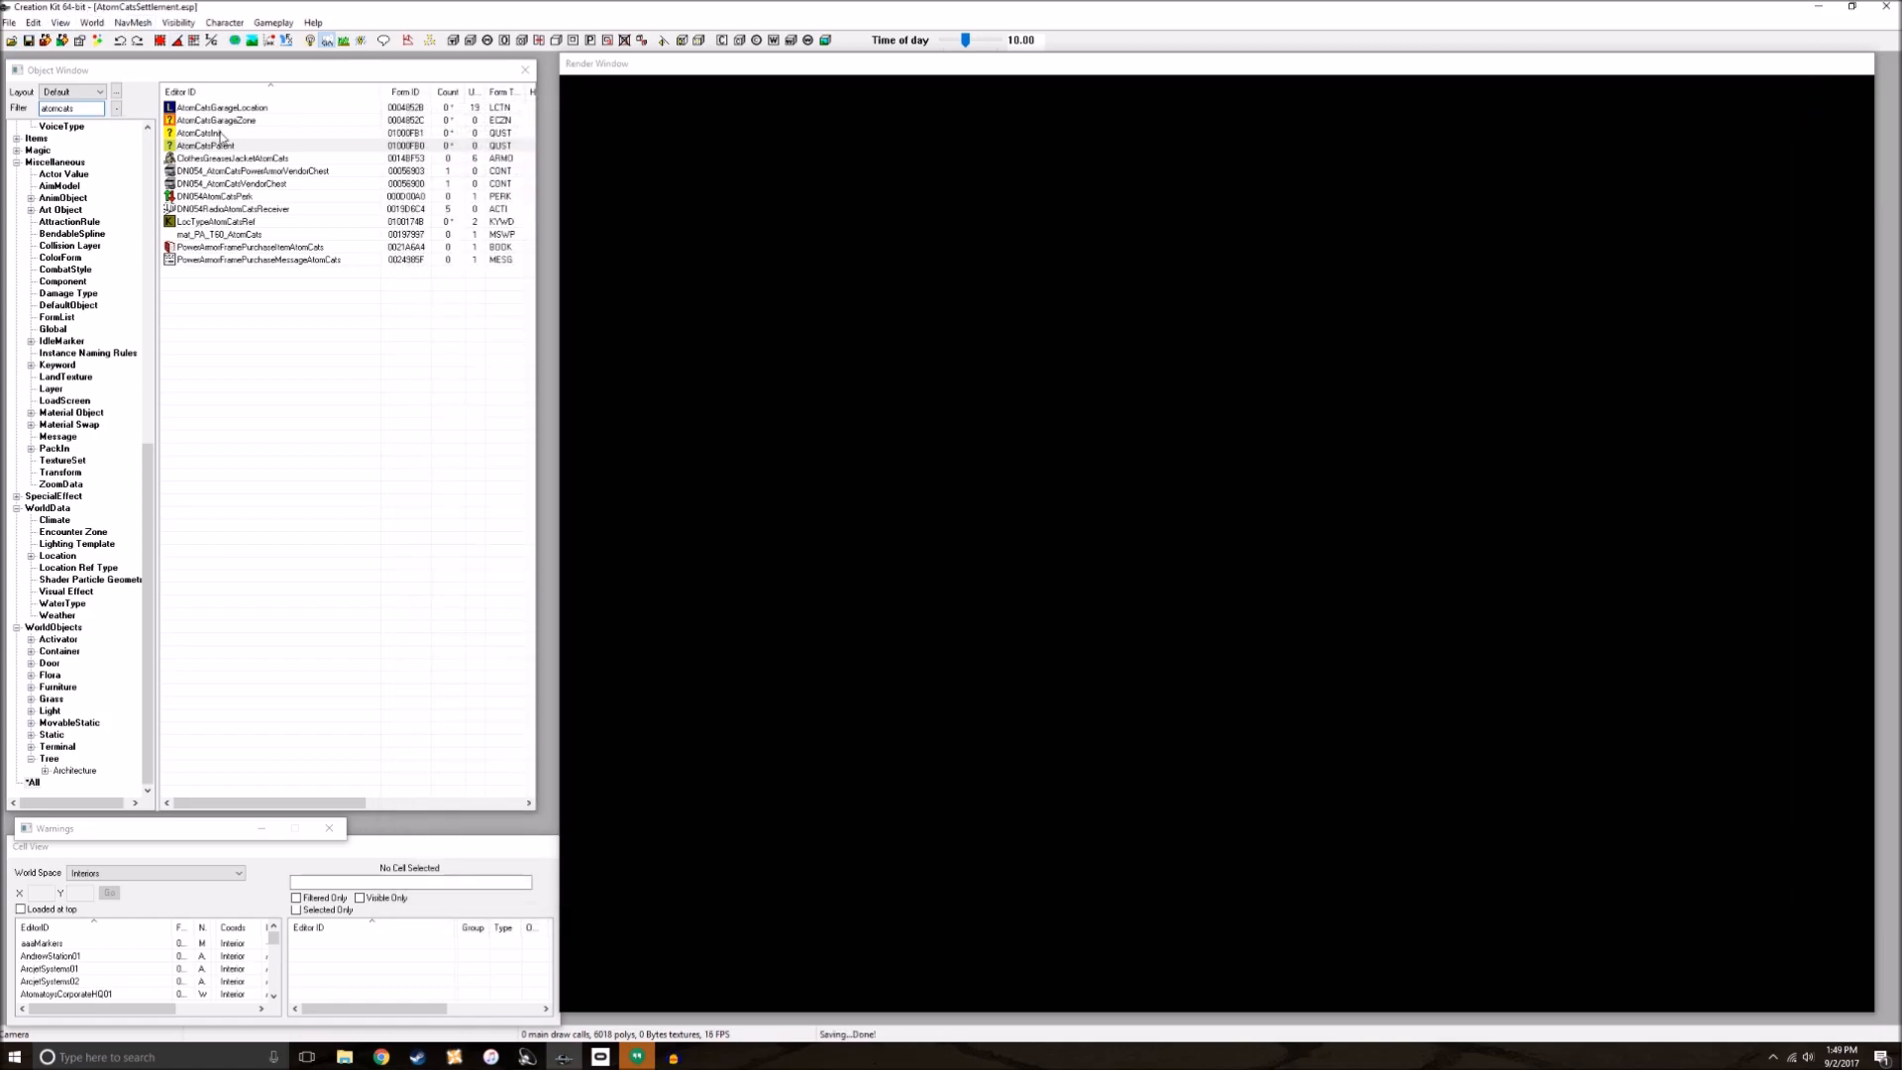
# Step: Review the stages of the AtomCatsParent quest and close the quest
pyautogui.doubleClick(223, 147)
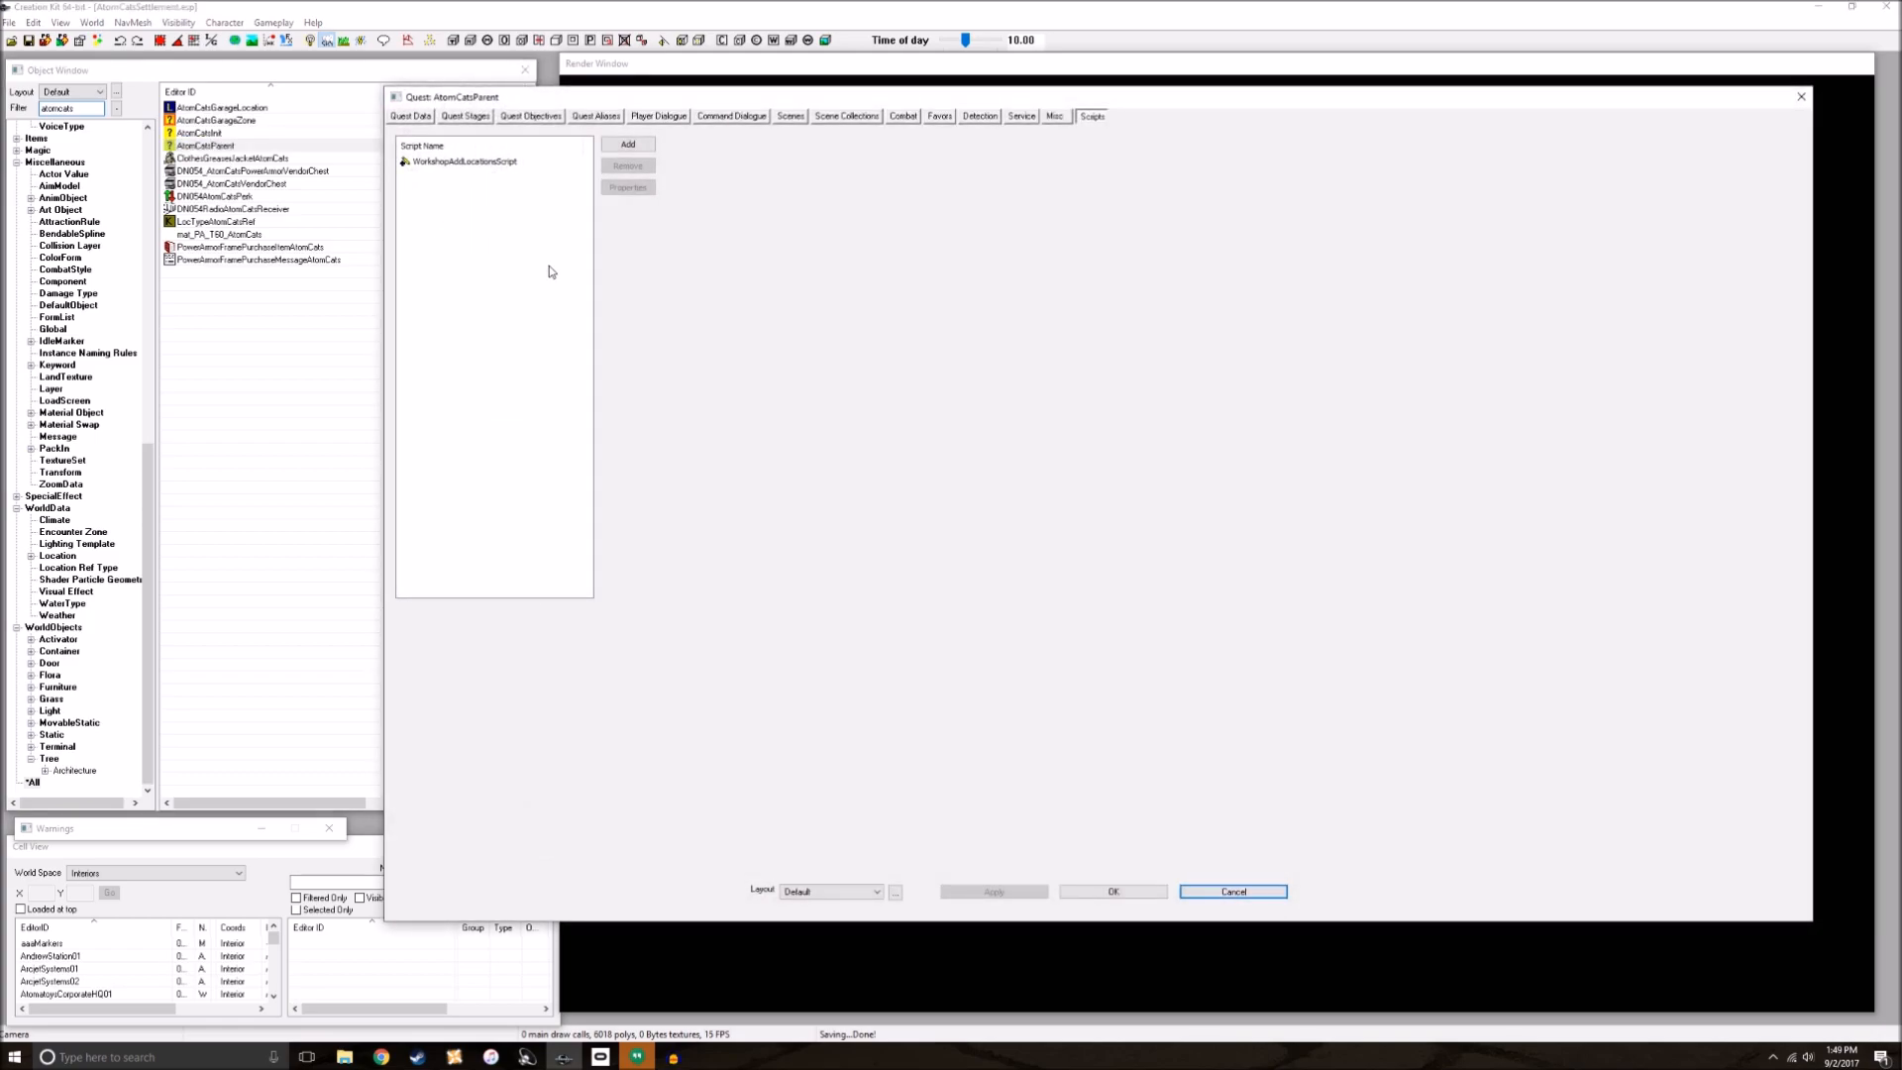
pyautogui.click(464, 117)
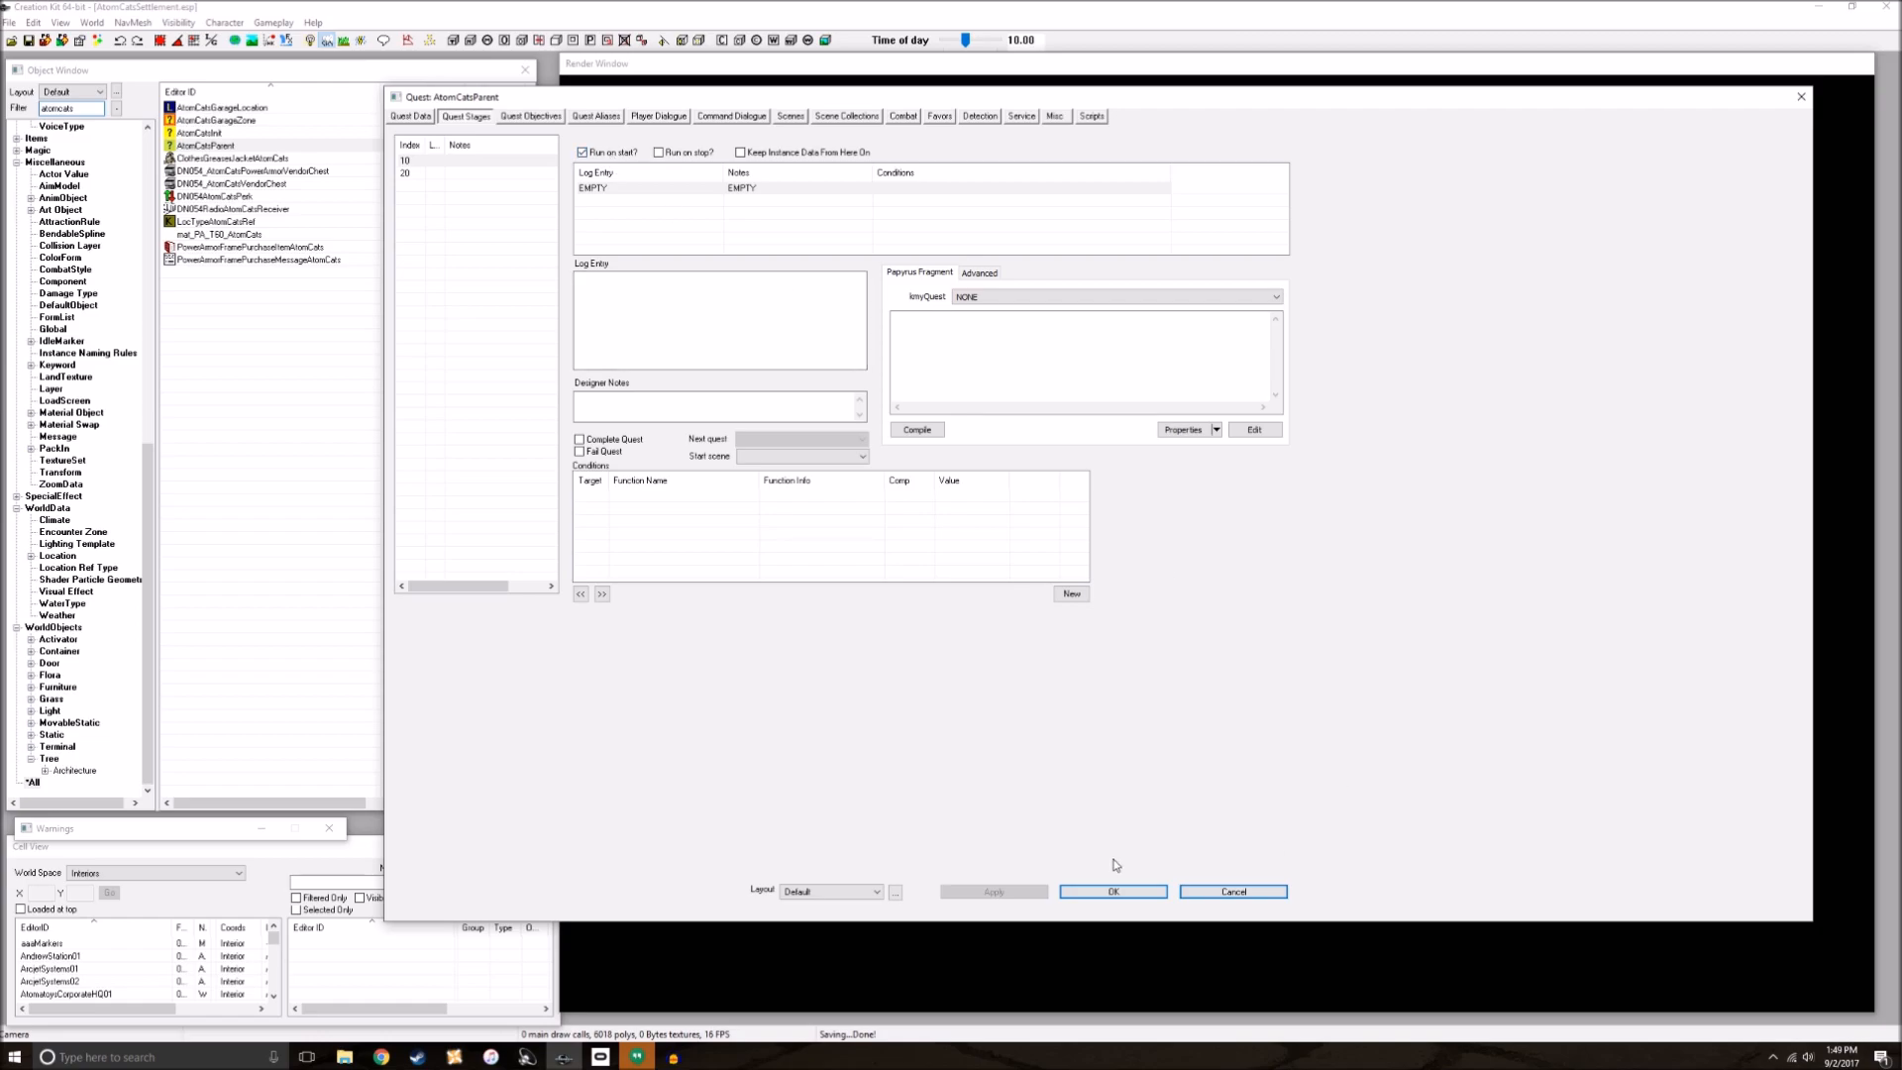
pyautogui.click(1113, 890)
pyautogui.click(1113, 891)
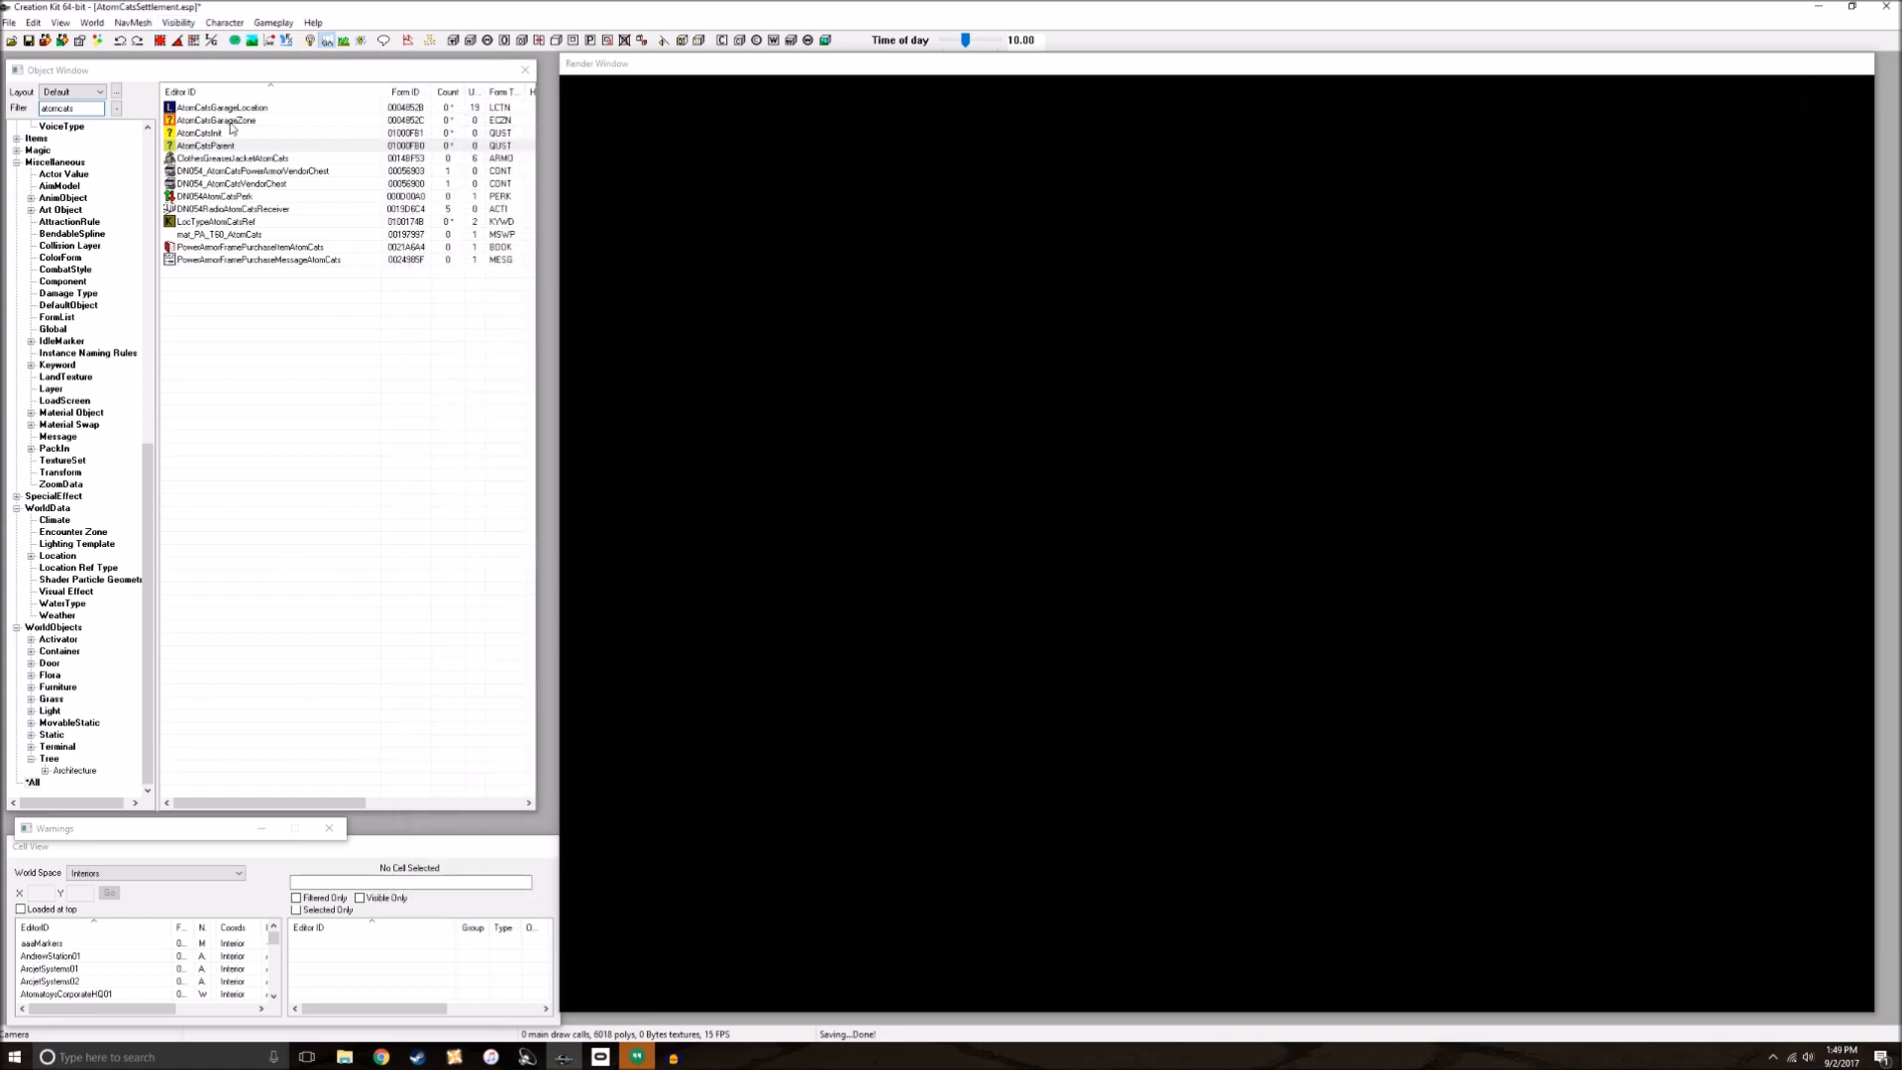
# Step: Examine the function name in the AtomInitScript source attached to the AtomCatsInit quest
pyautogui.doubleClick(237, 132)
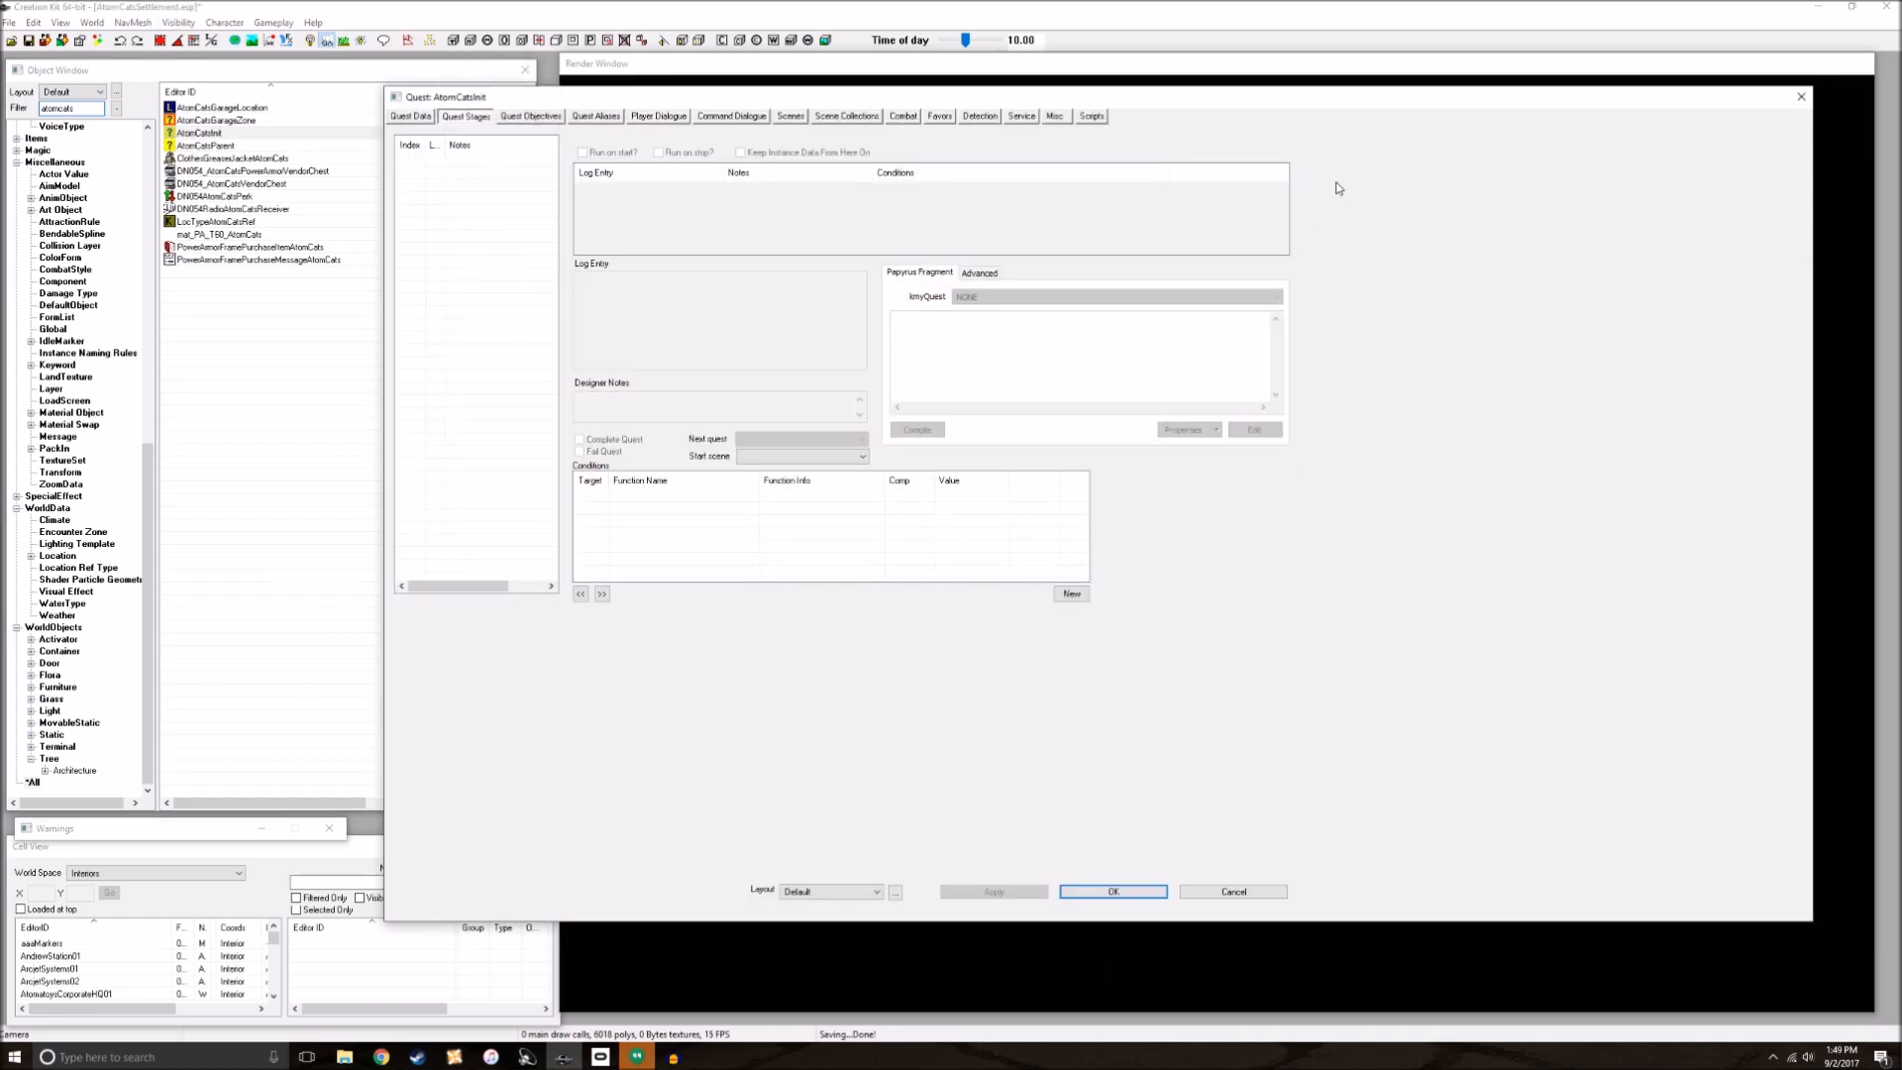
pyautogui.click(1091, 117)
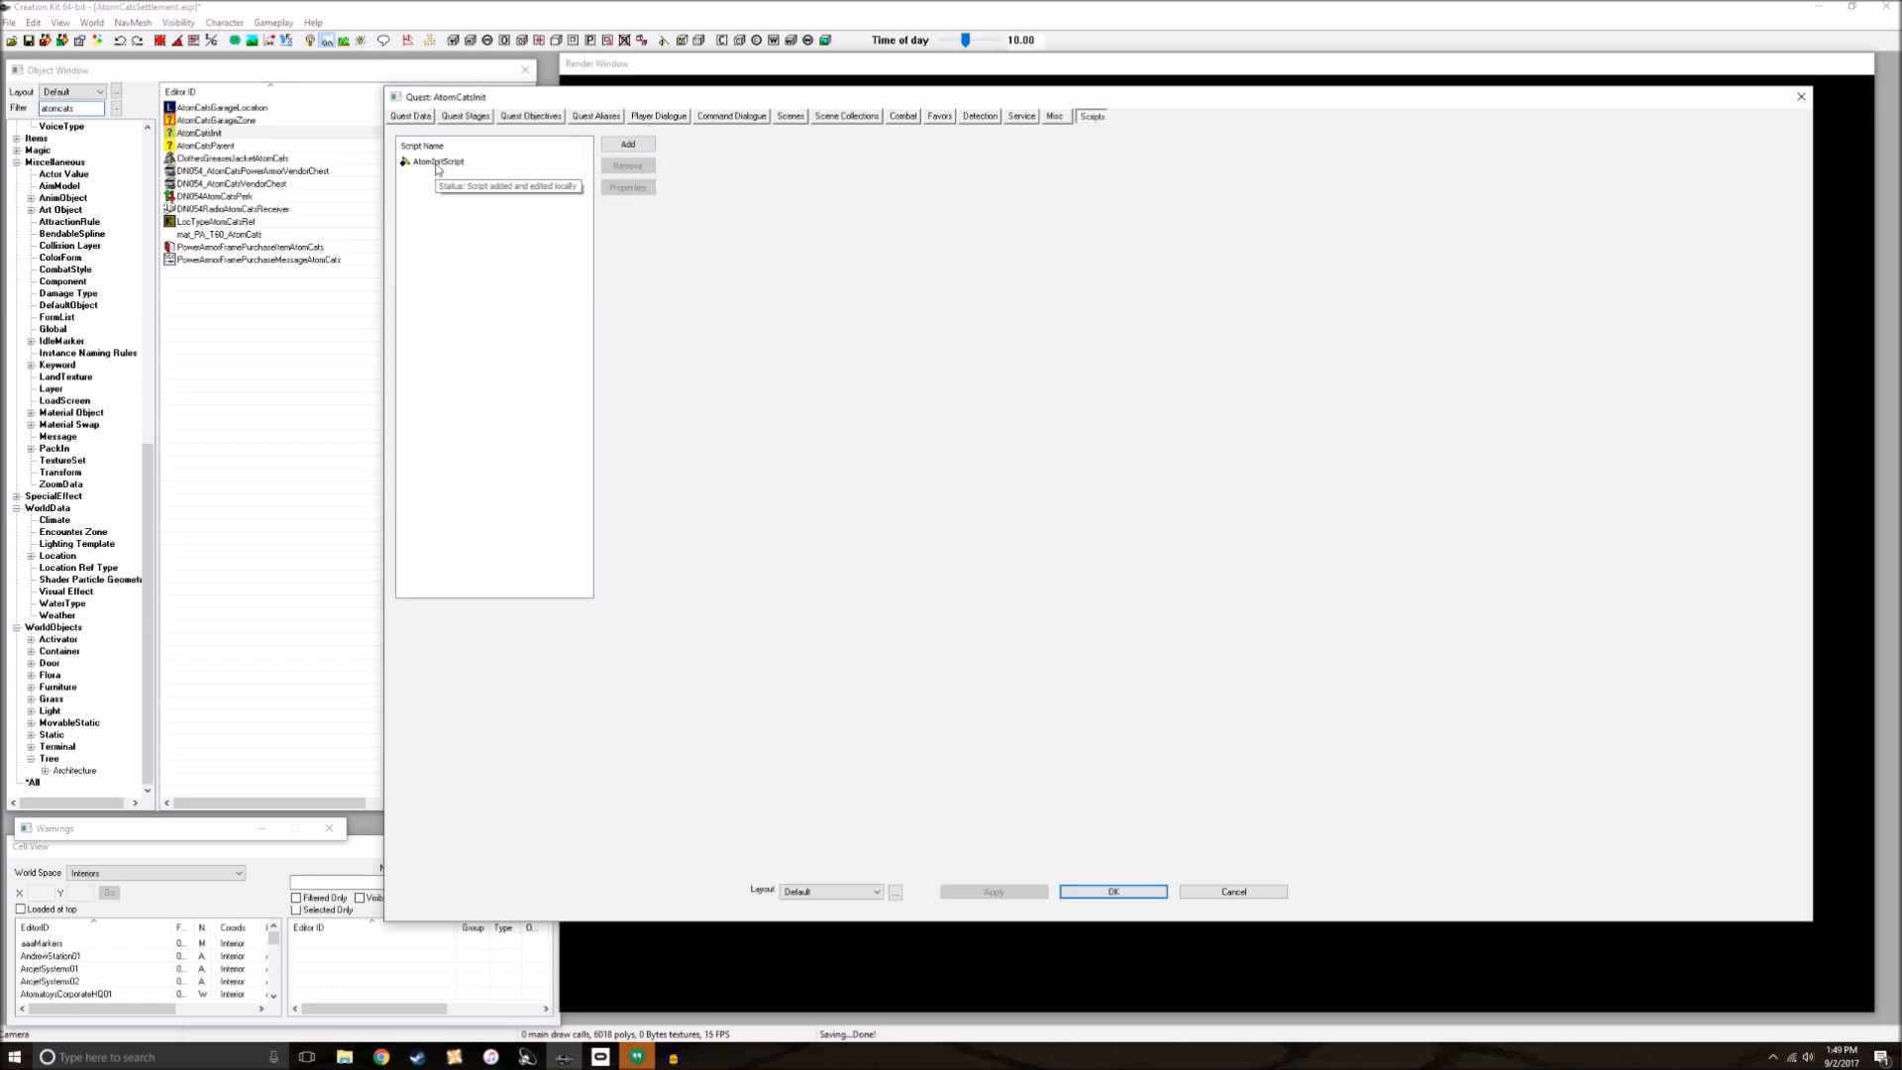
pyautogui.rightClick(436, 163)
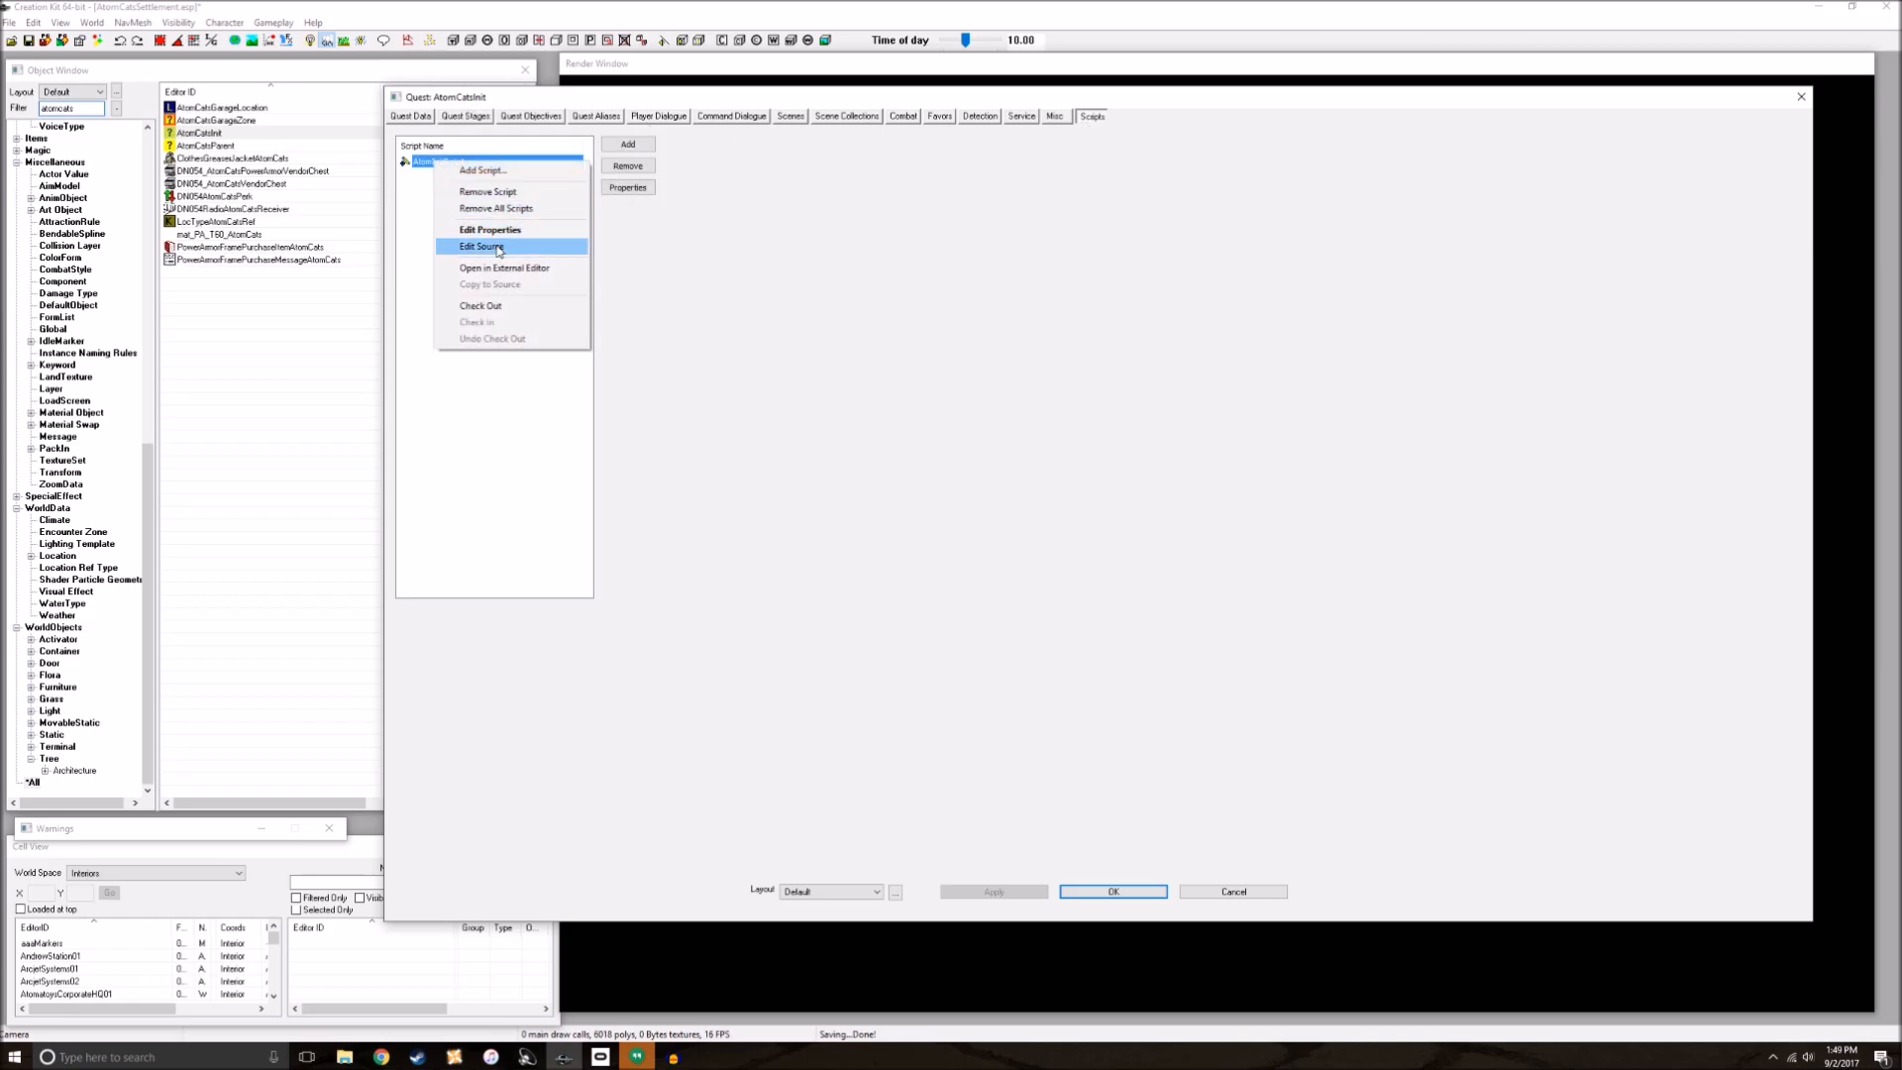
pyautogui.click(533, 246)
pyautogui.doubleClick(729, 184)
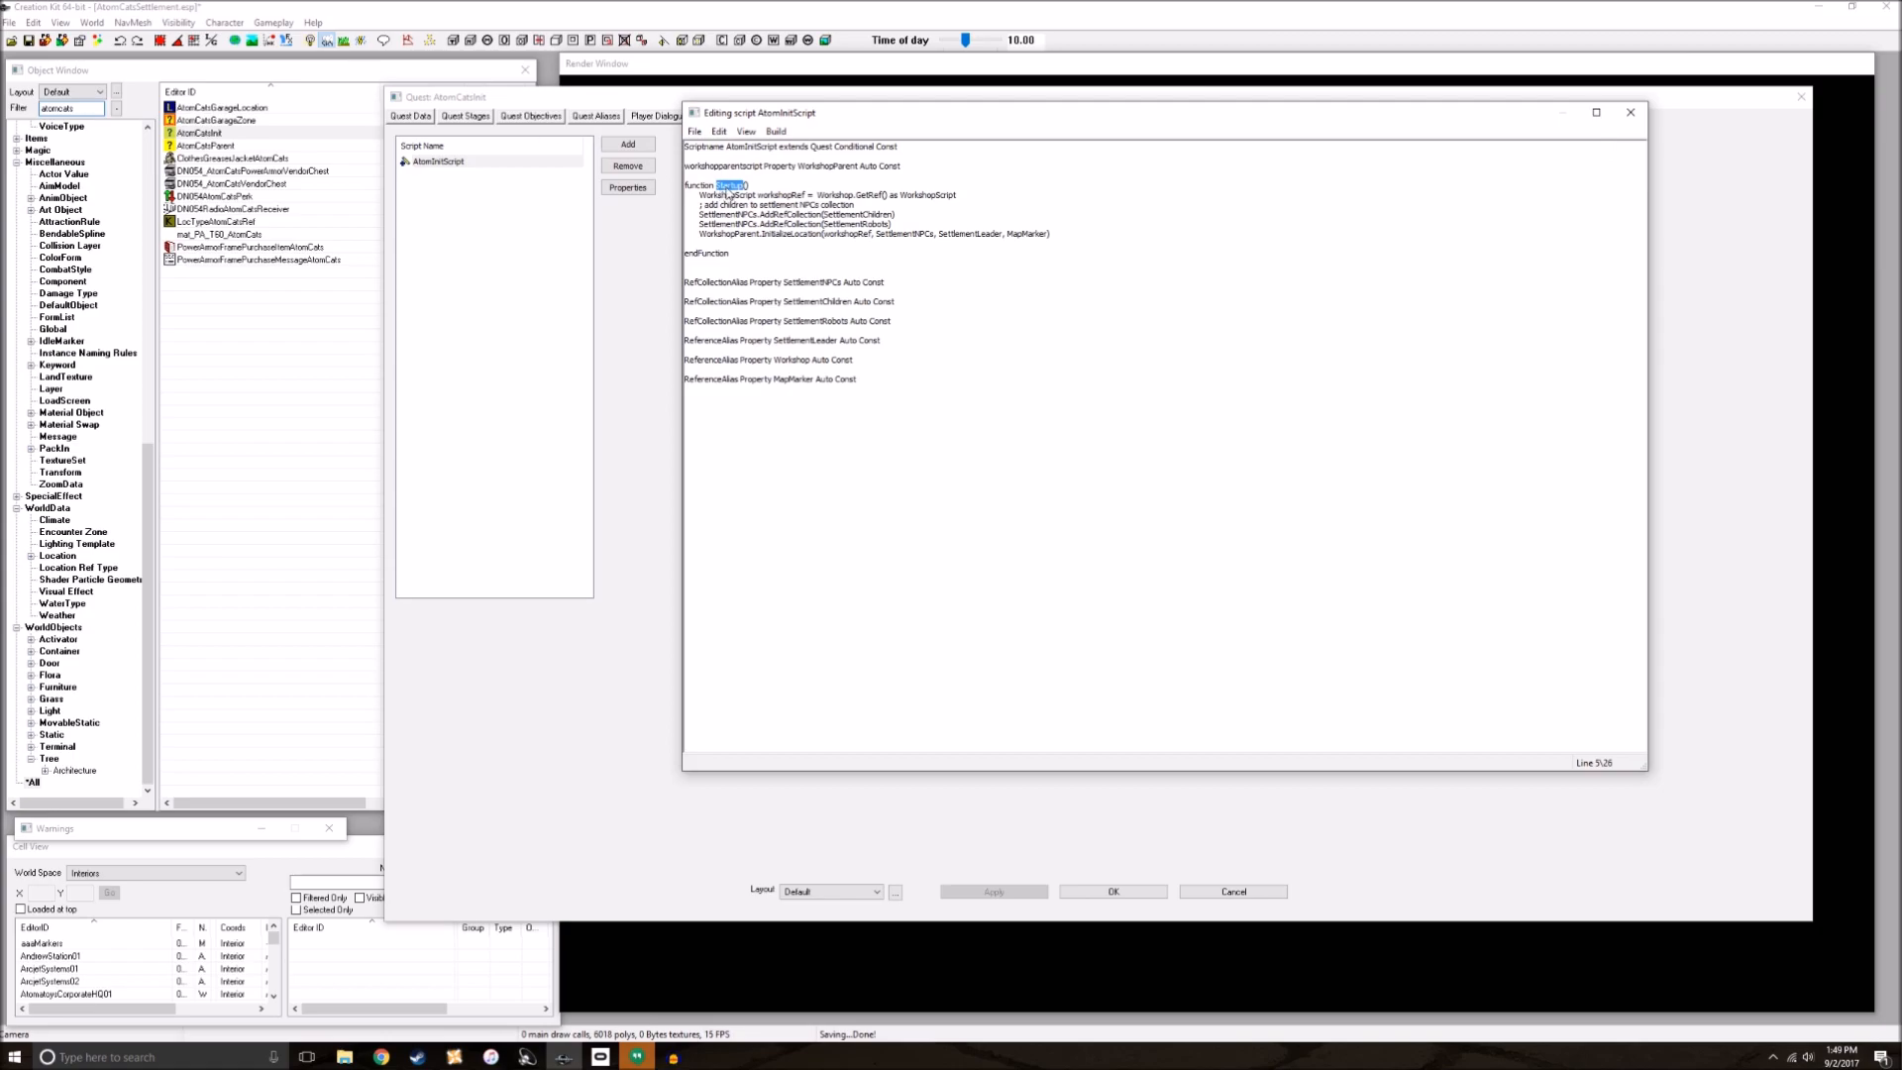
pyautogui.click(1631, 112)
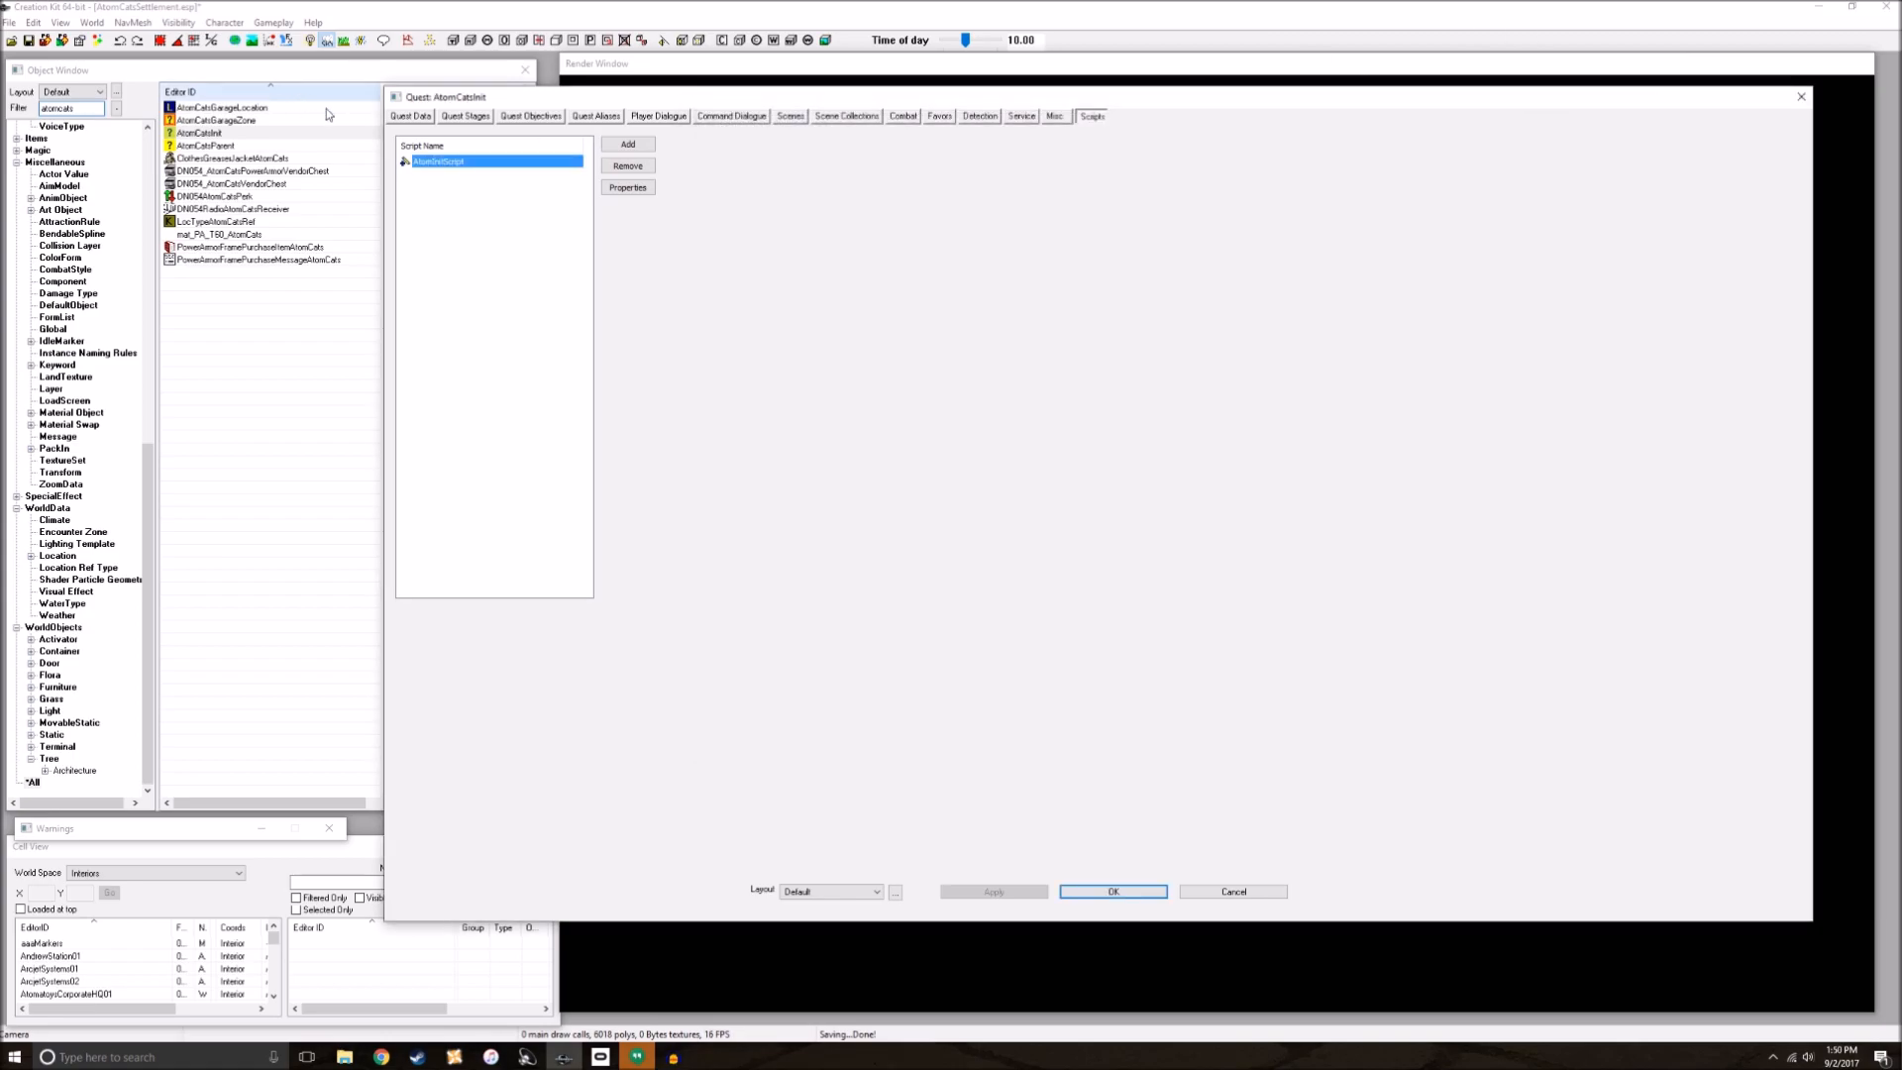
# Step: Add stage 10 with an empty log entry to the AtomCatsInit quest and select that entry
pyautogui.click(466, 116)
pyautogui.rightClick(488, 196)
pyautogui.click(495, 205)
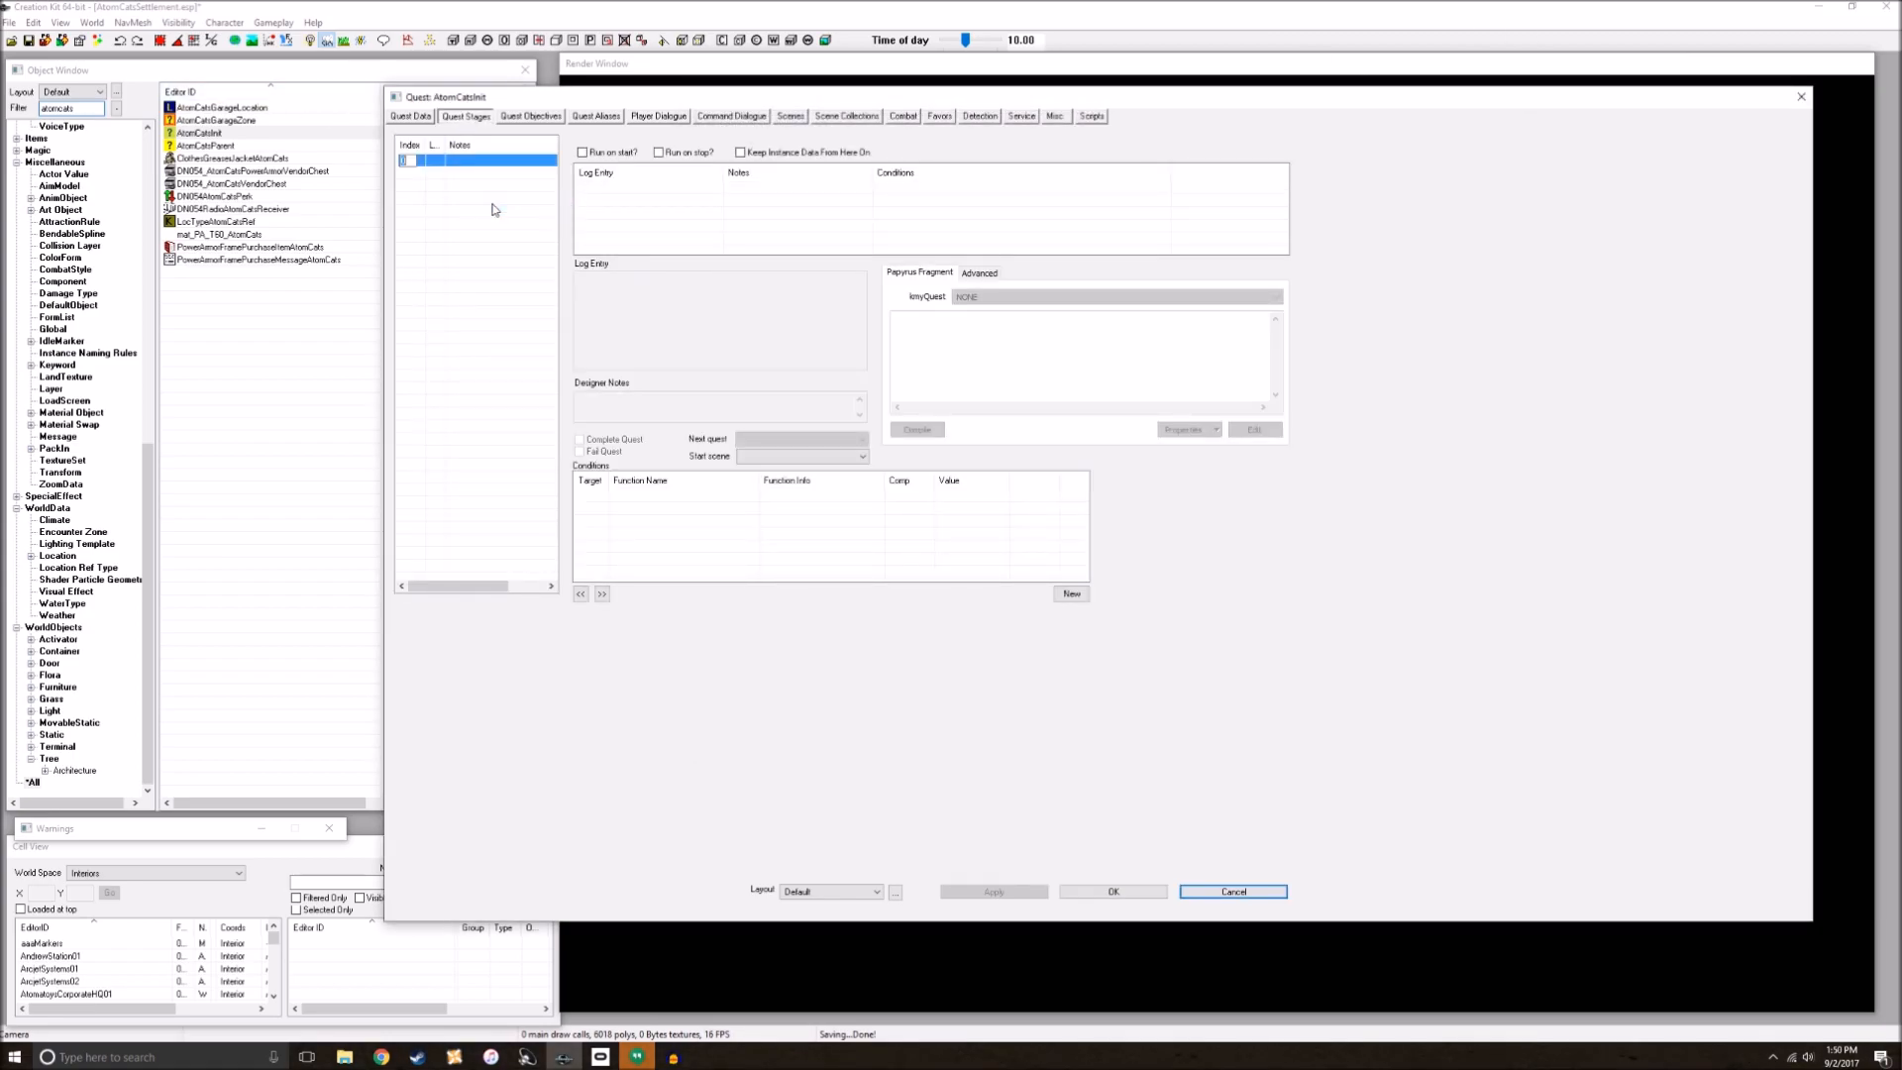
pyautogui.rightClick(703, 204)
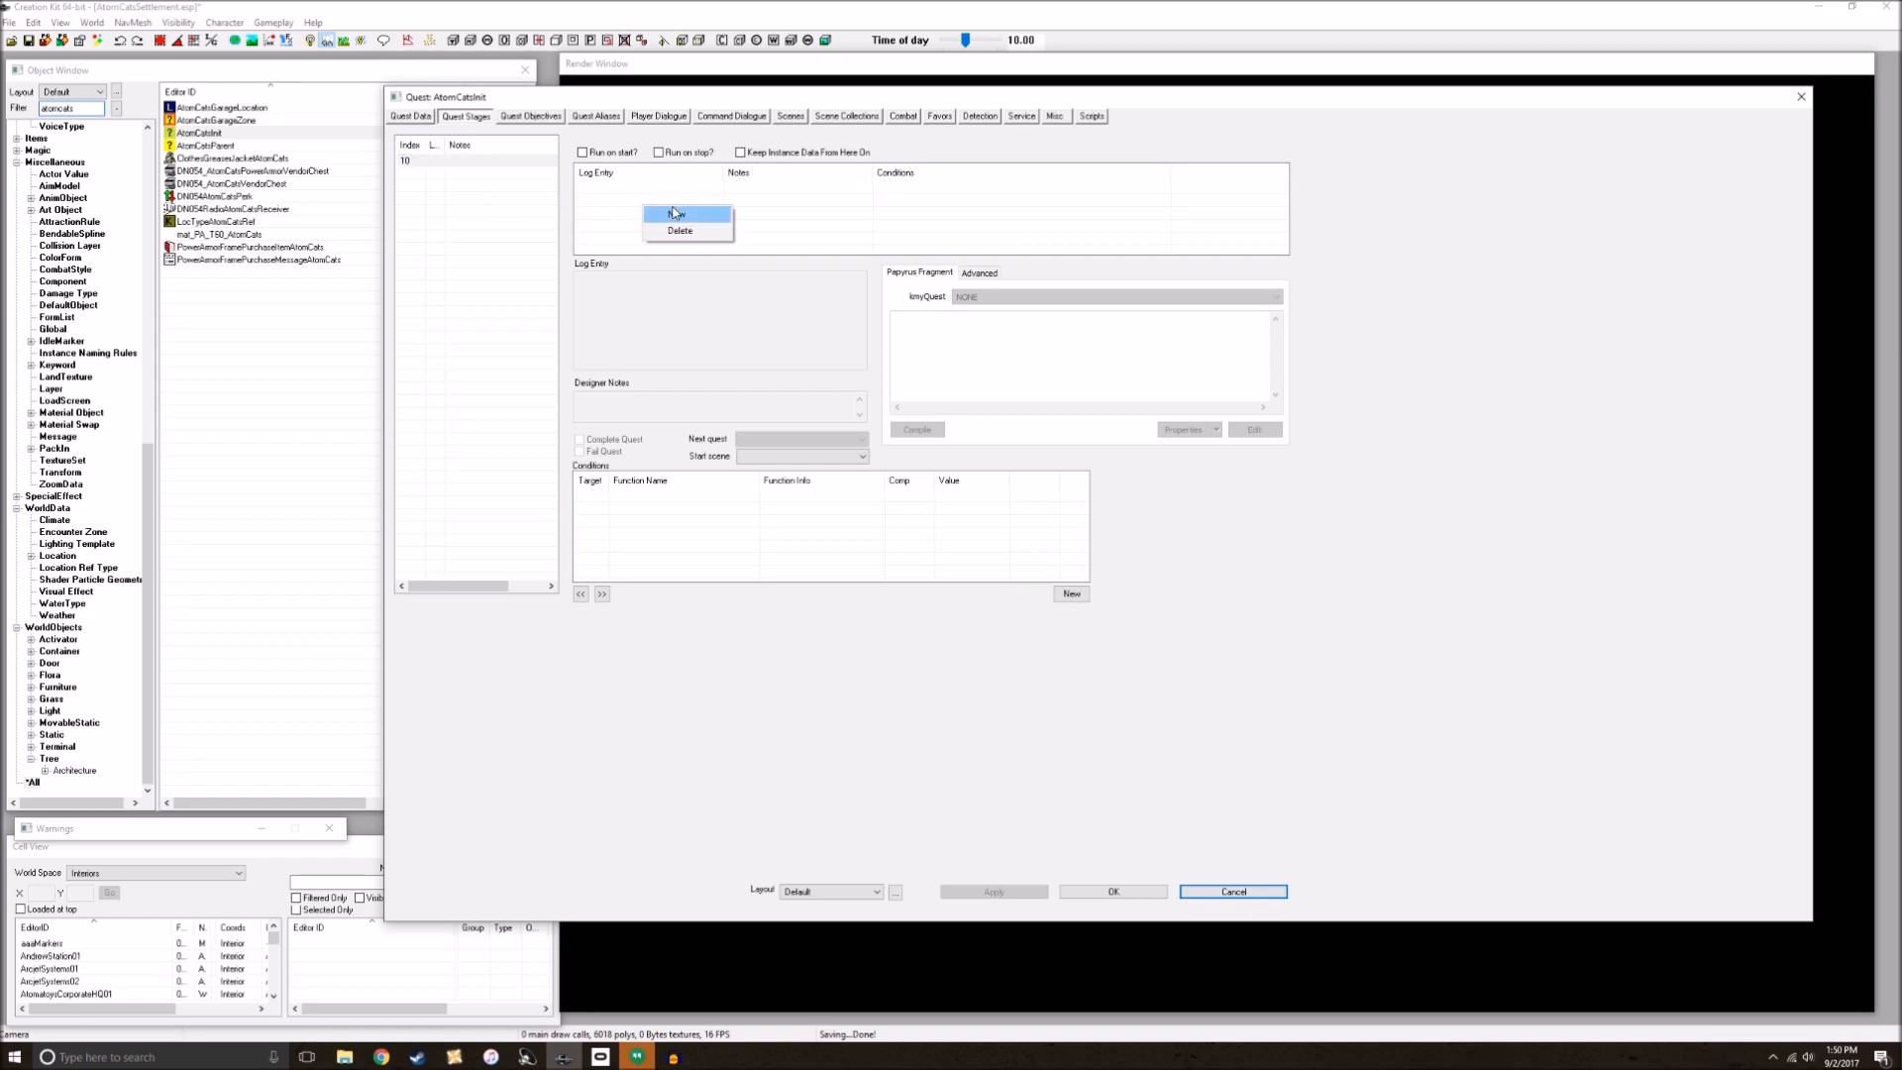
pyautogui.click(718, 213)
pyautogui.rightClick(623, 213)
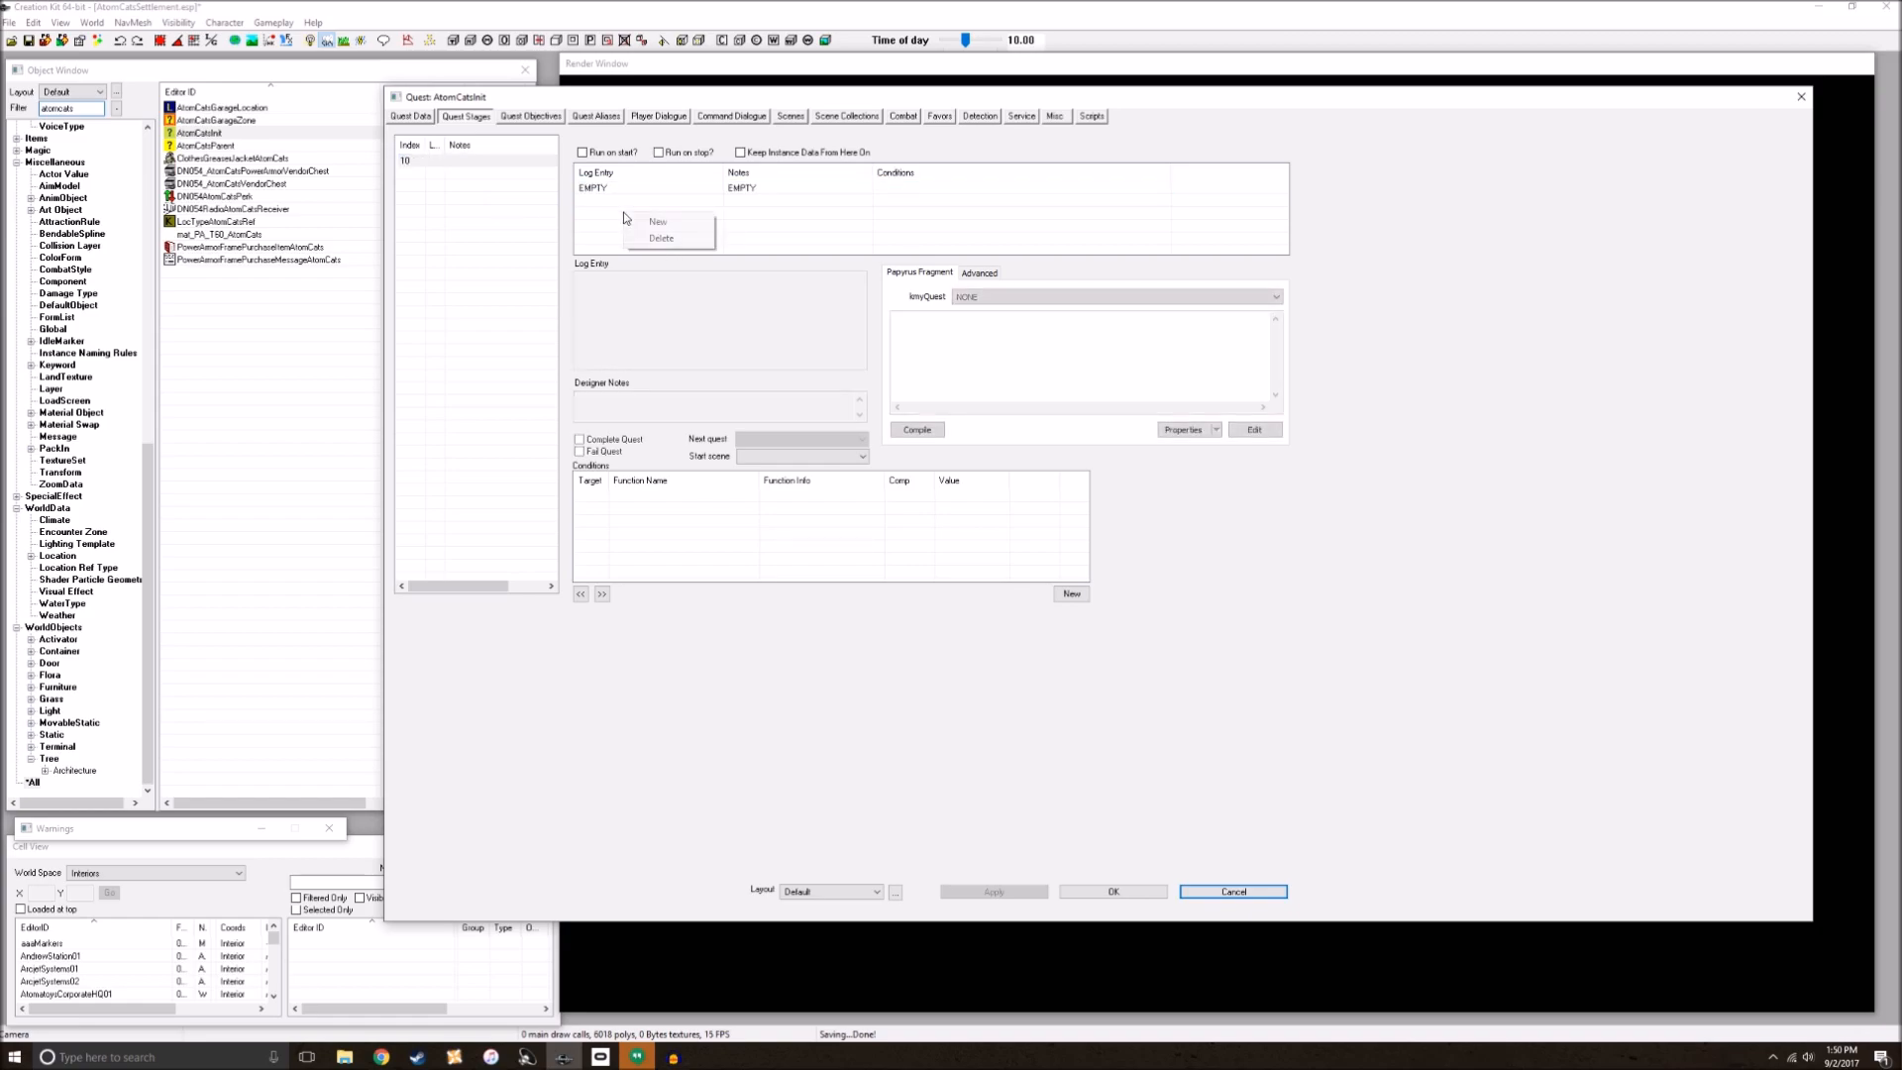
pyautogui.click(644, 187)
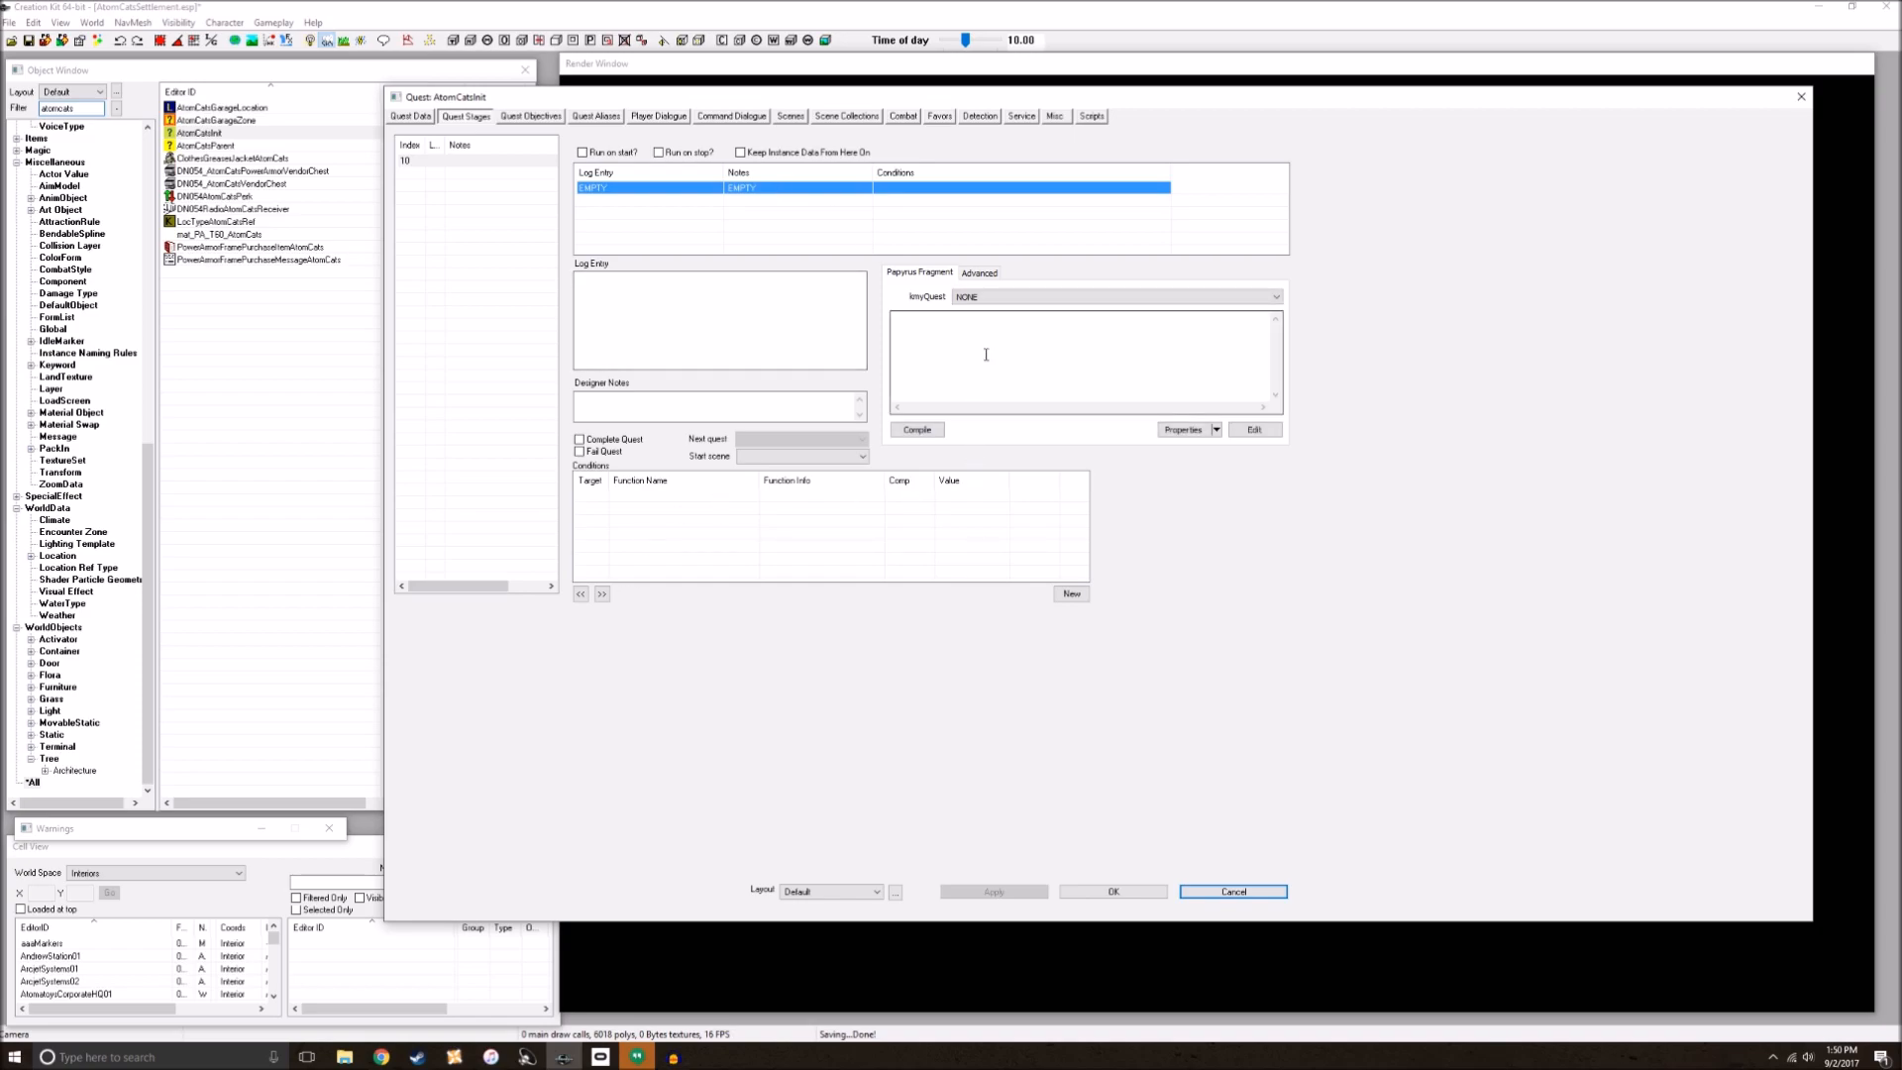
pyautogui.click(920, 338)
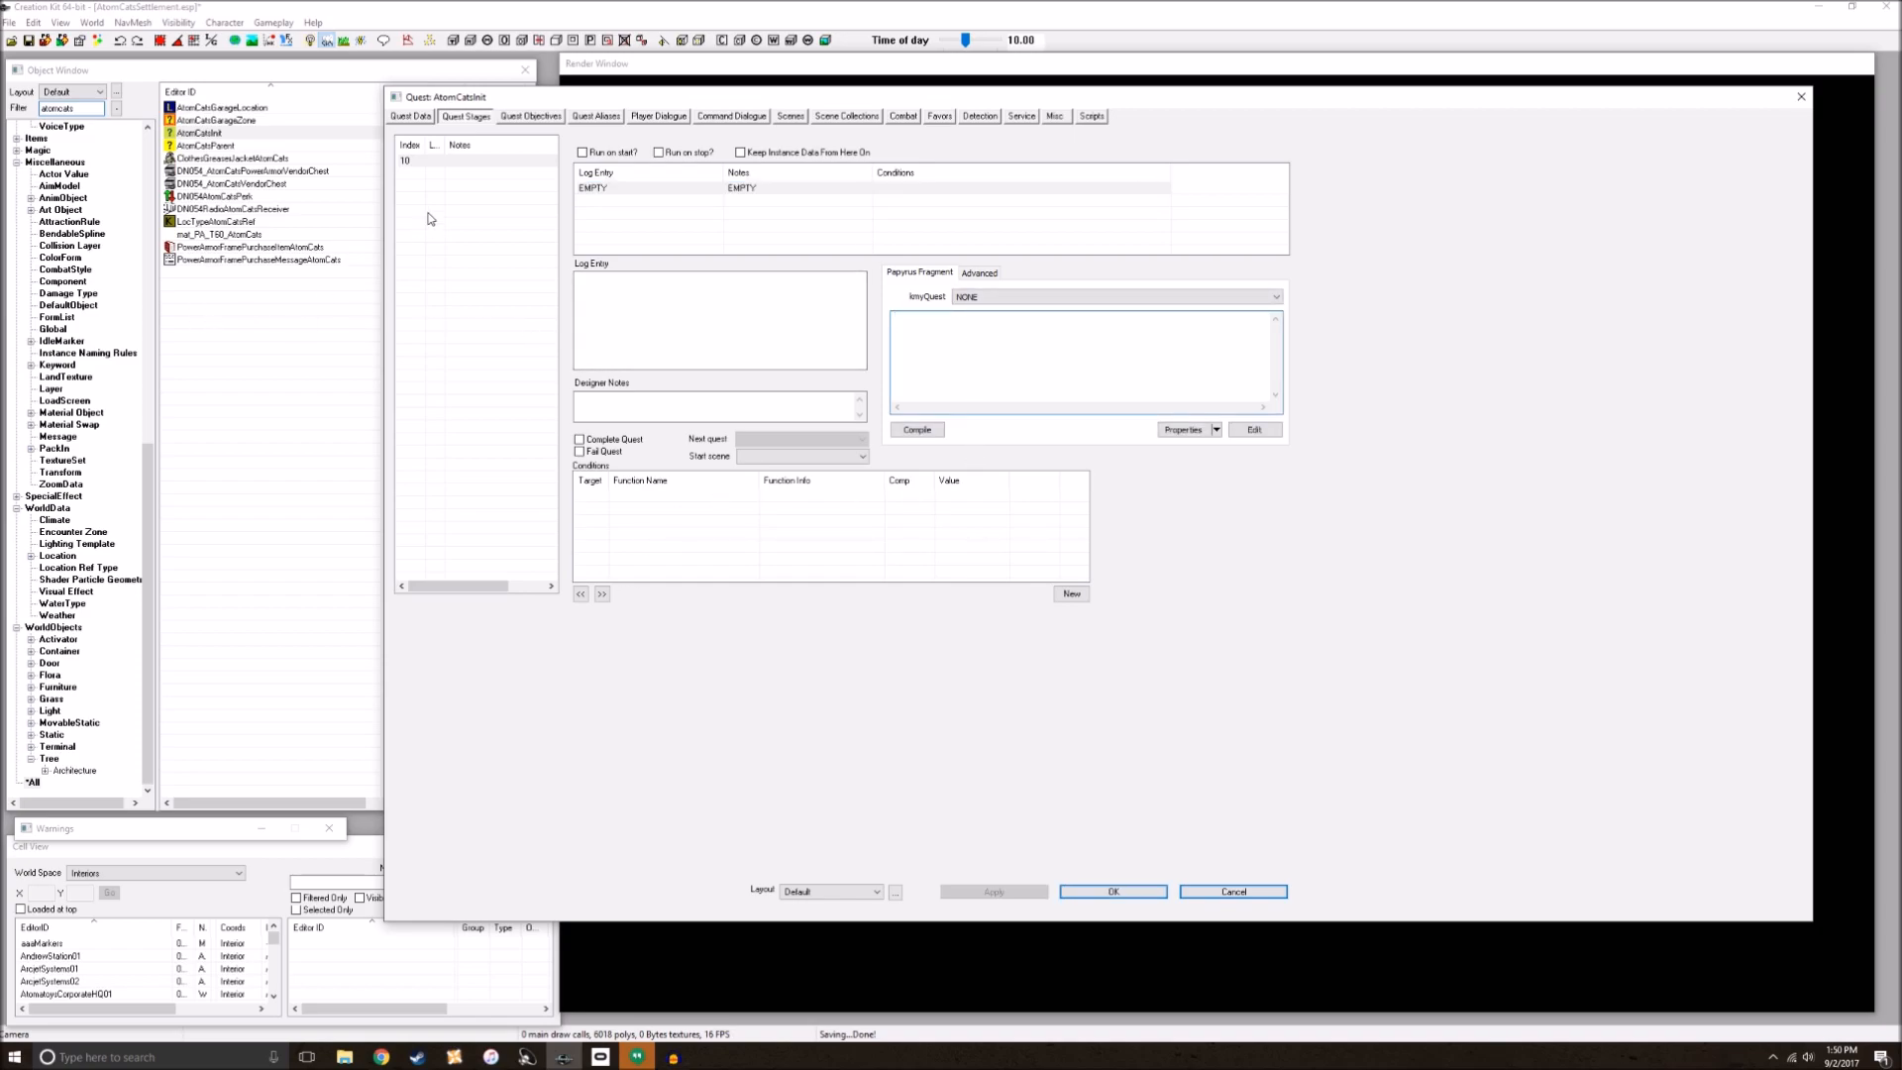
# Step: Add stage 20 with an empty log entry to the AtomCatsInit quest
pyautogui.rightClick(488, 207)
pyautogui.click(504, 214)
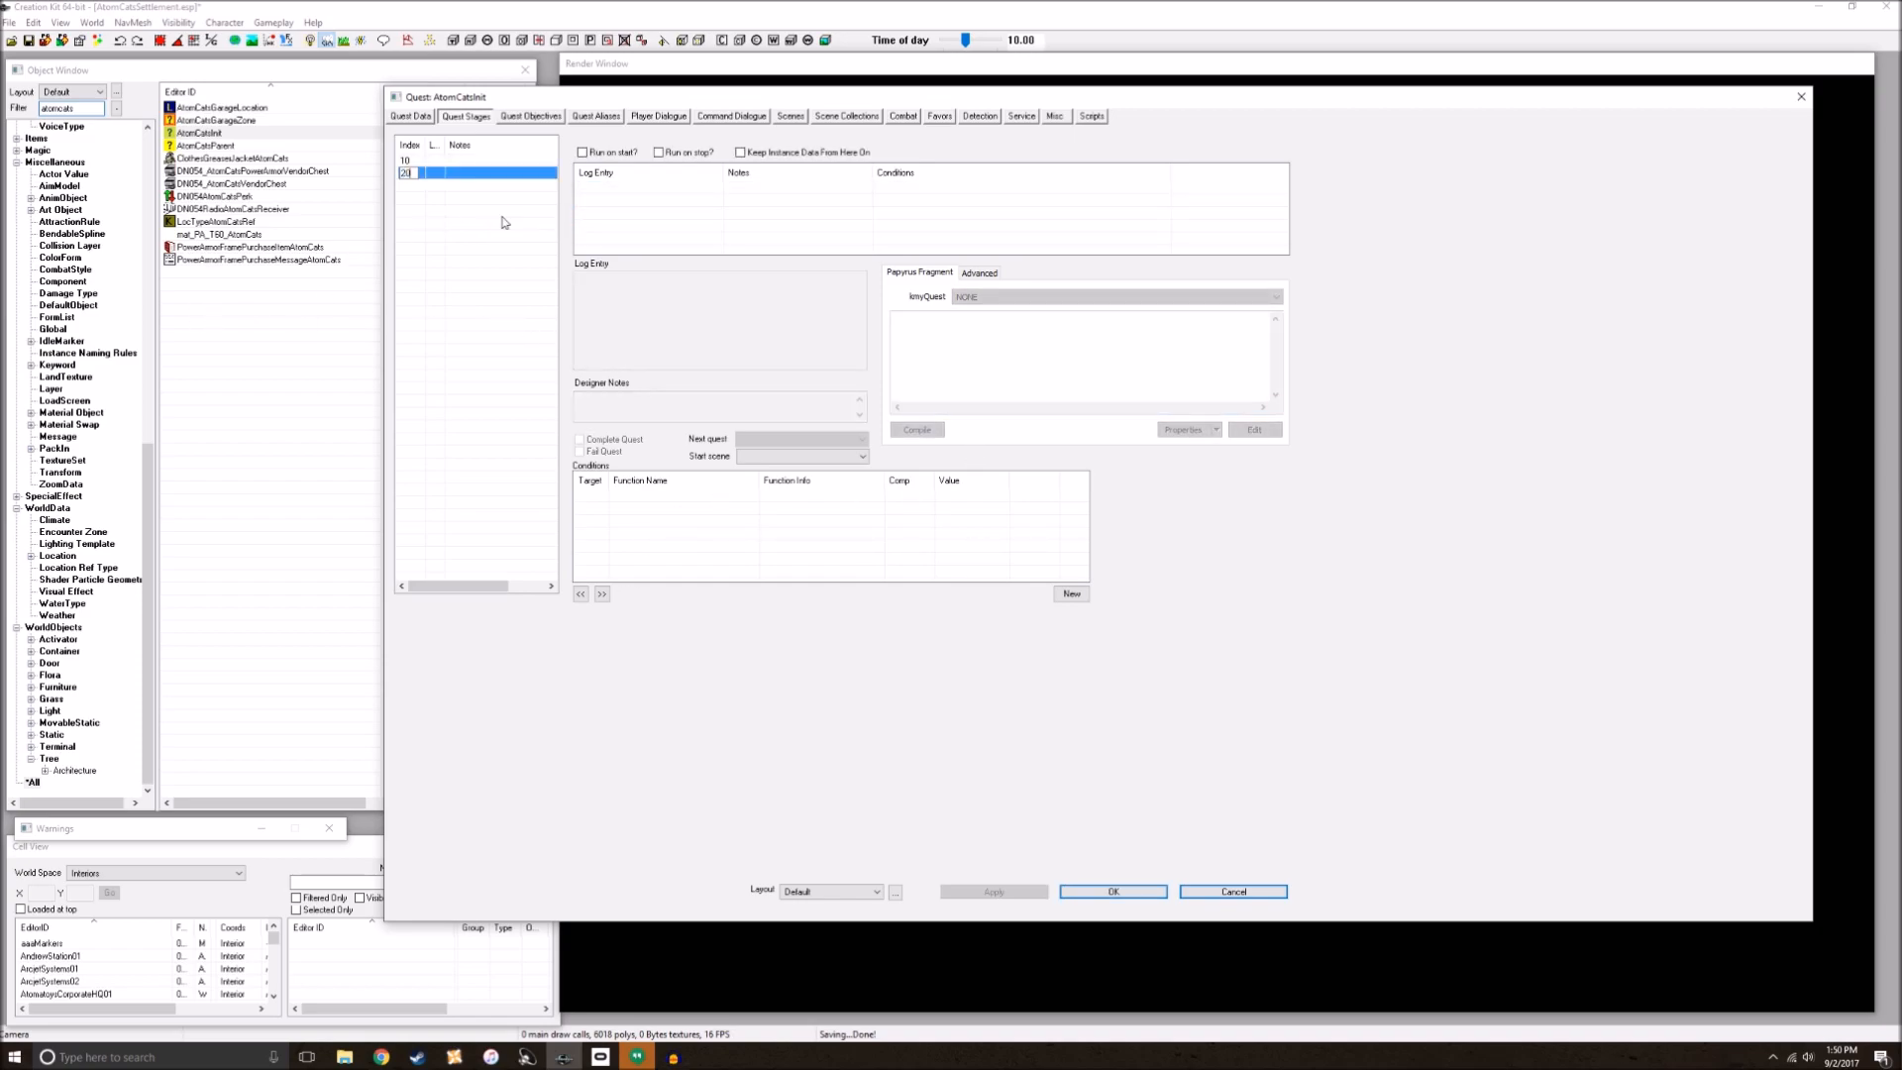
pyautogui.rightClick(652, 203)
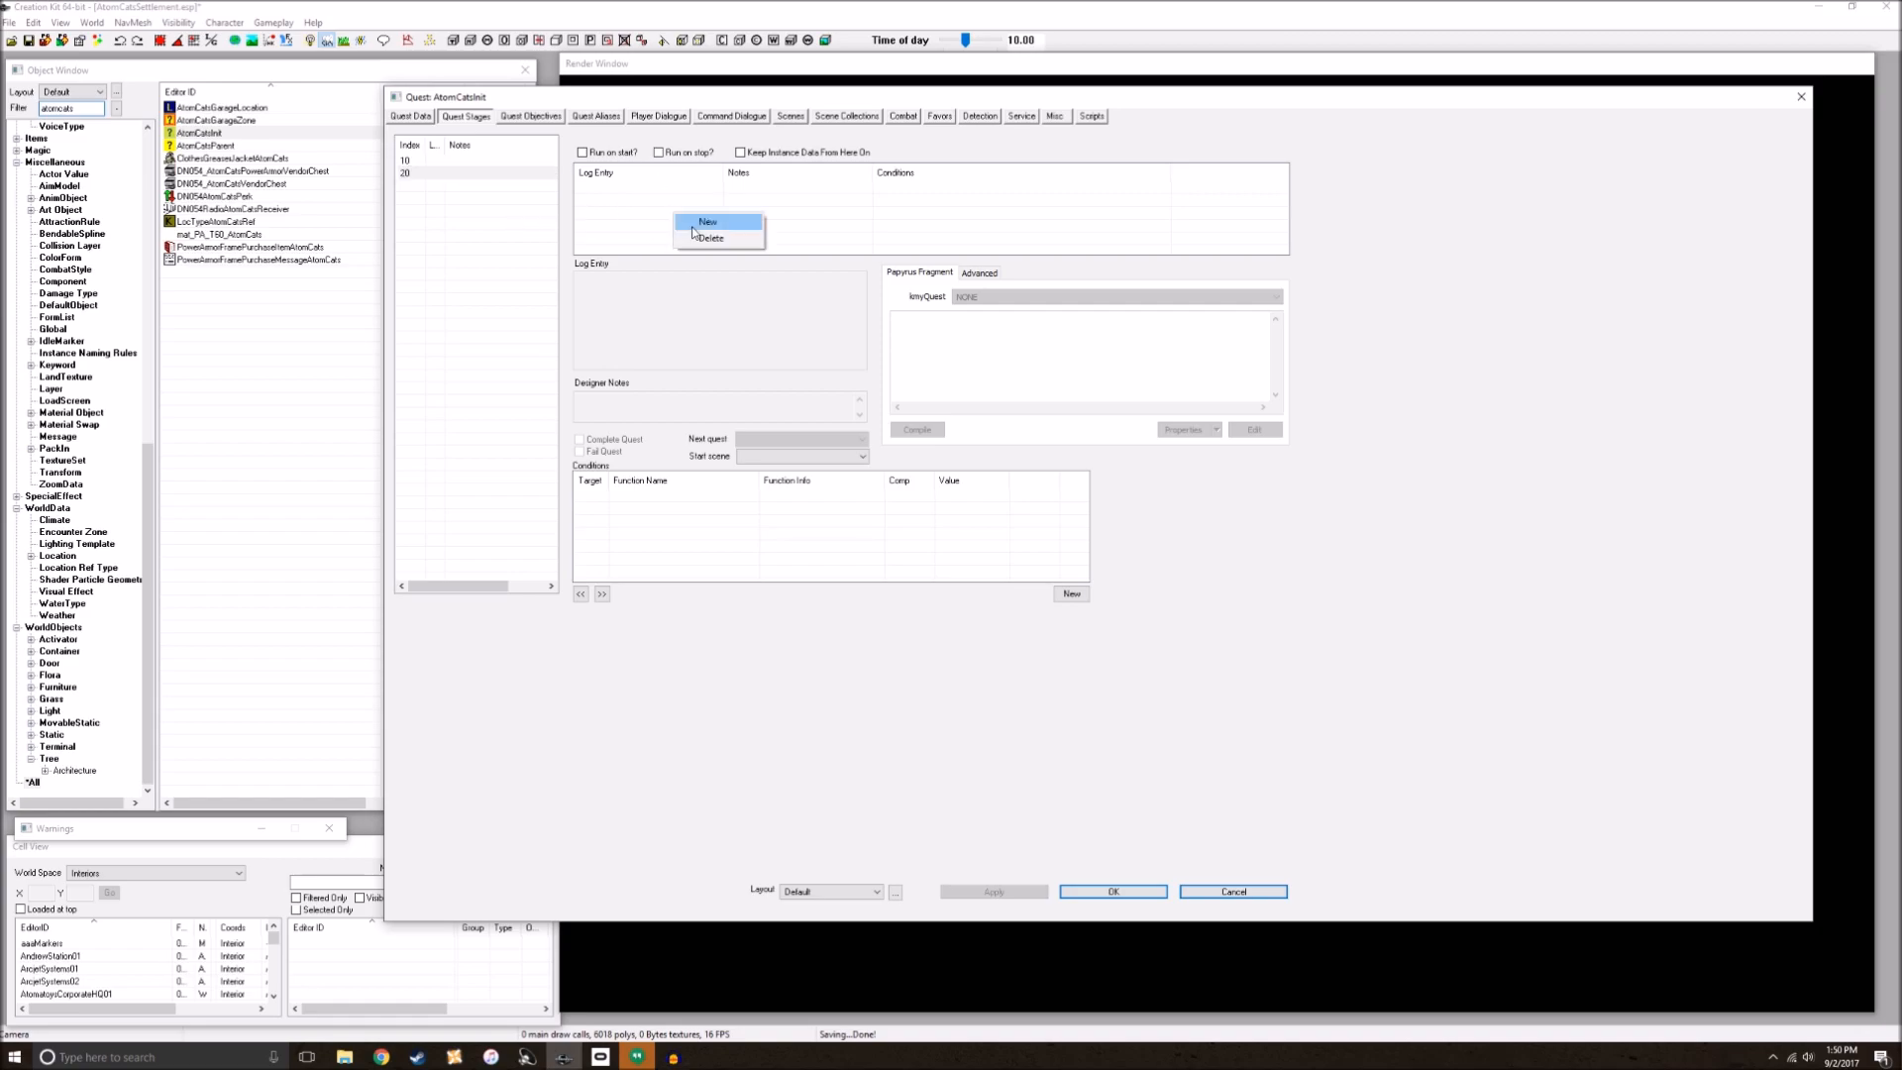
pyautogui.click(686, 223)
# Step: Make stage 10 run on start and enter "start it upppppp" as its designer notes
pyautogui.click(552, 161)
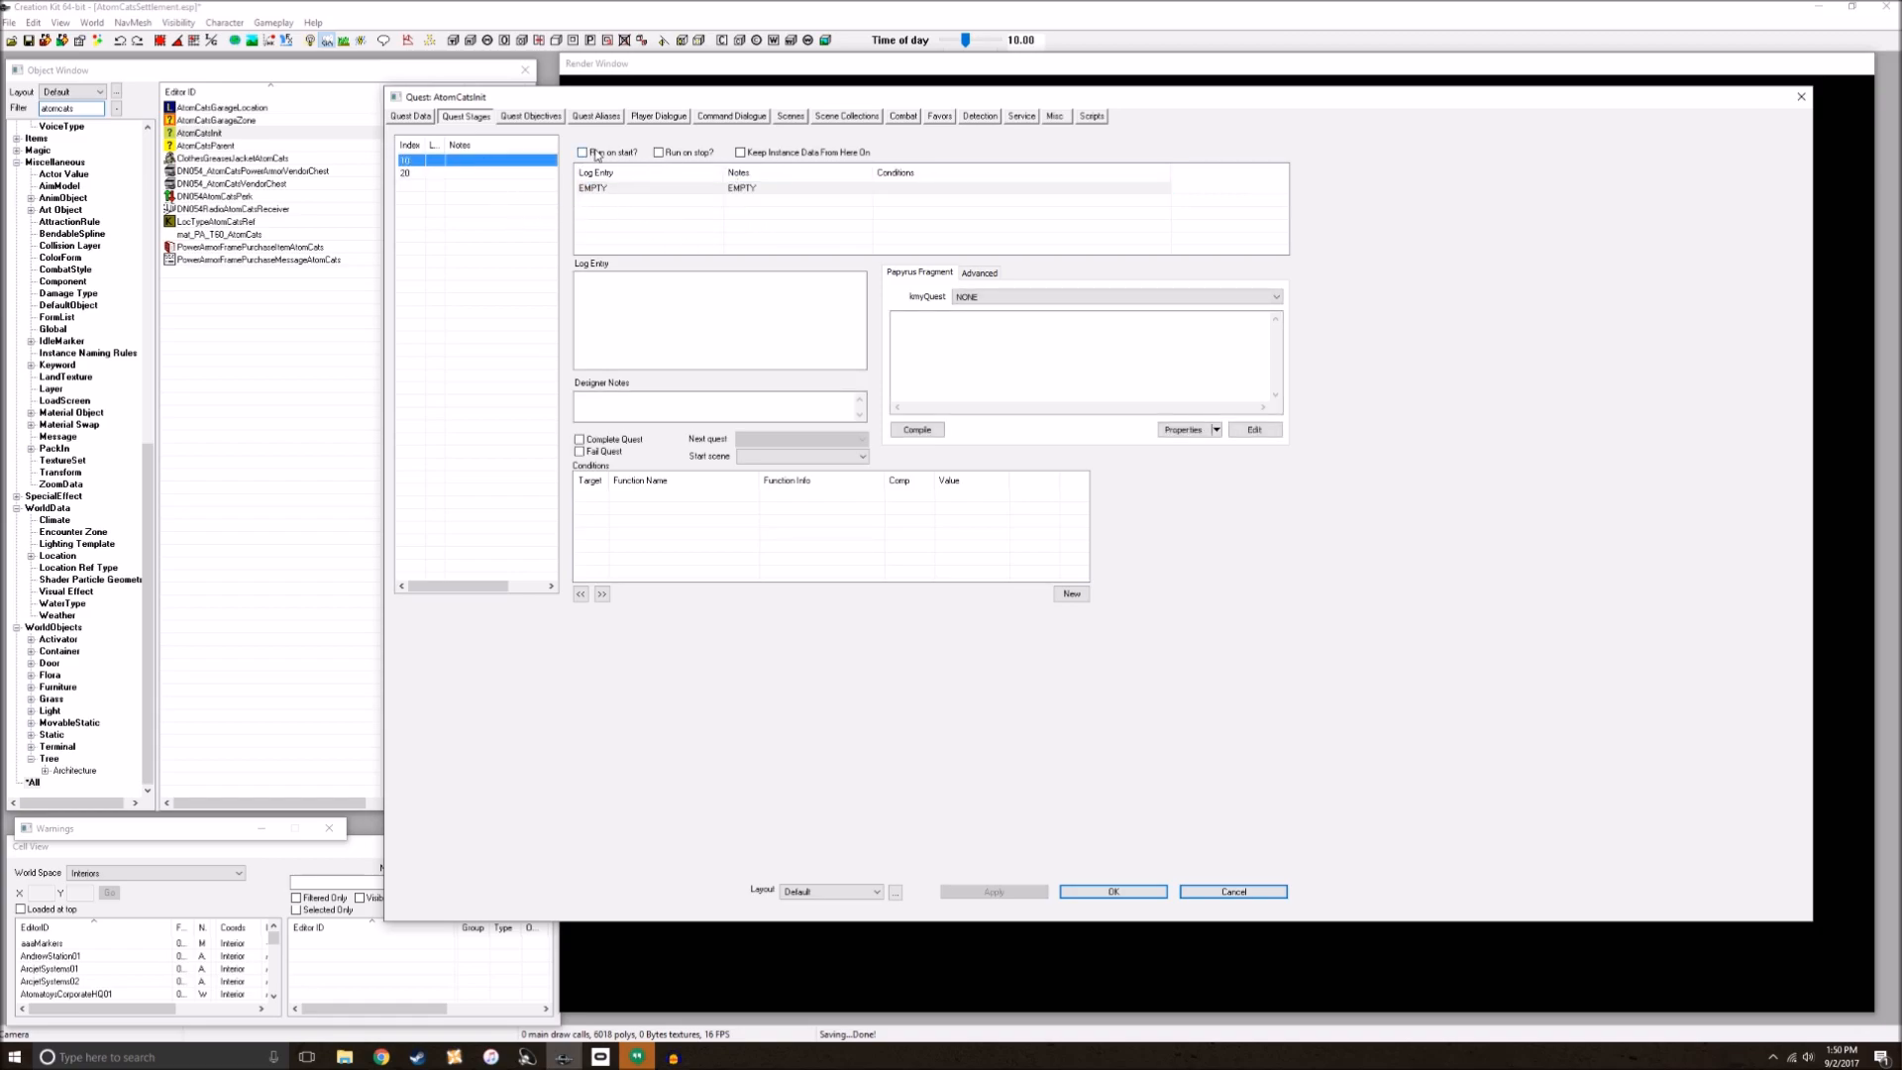
pyautogui.click(586, 154)
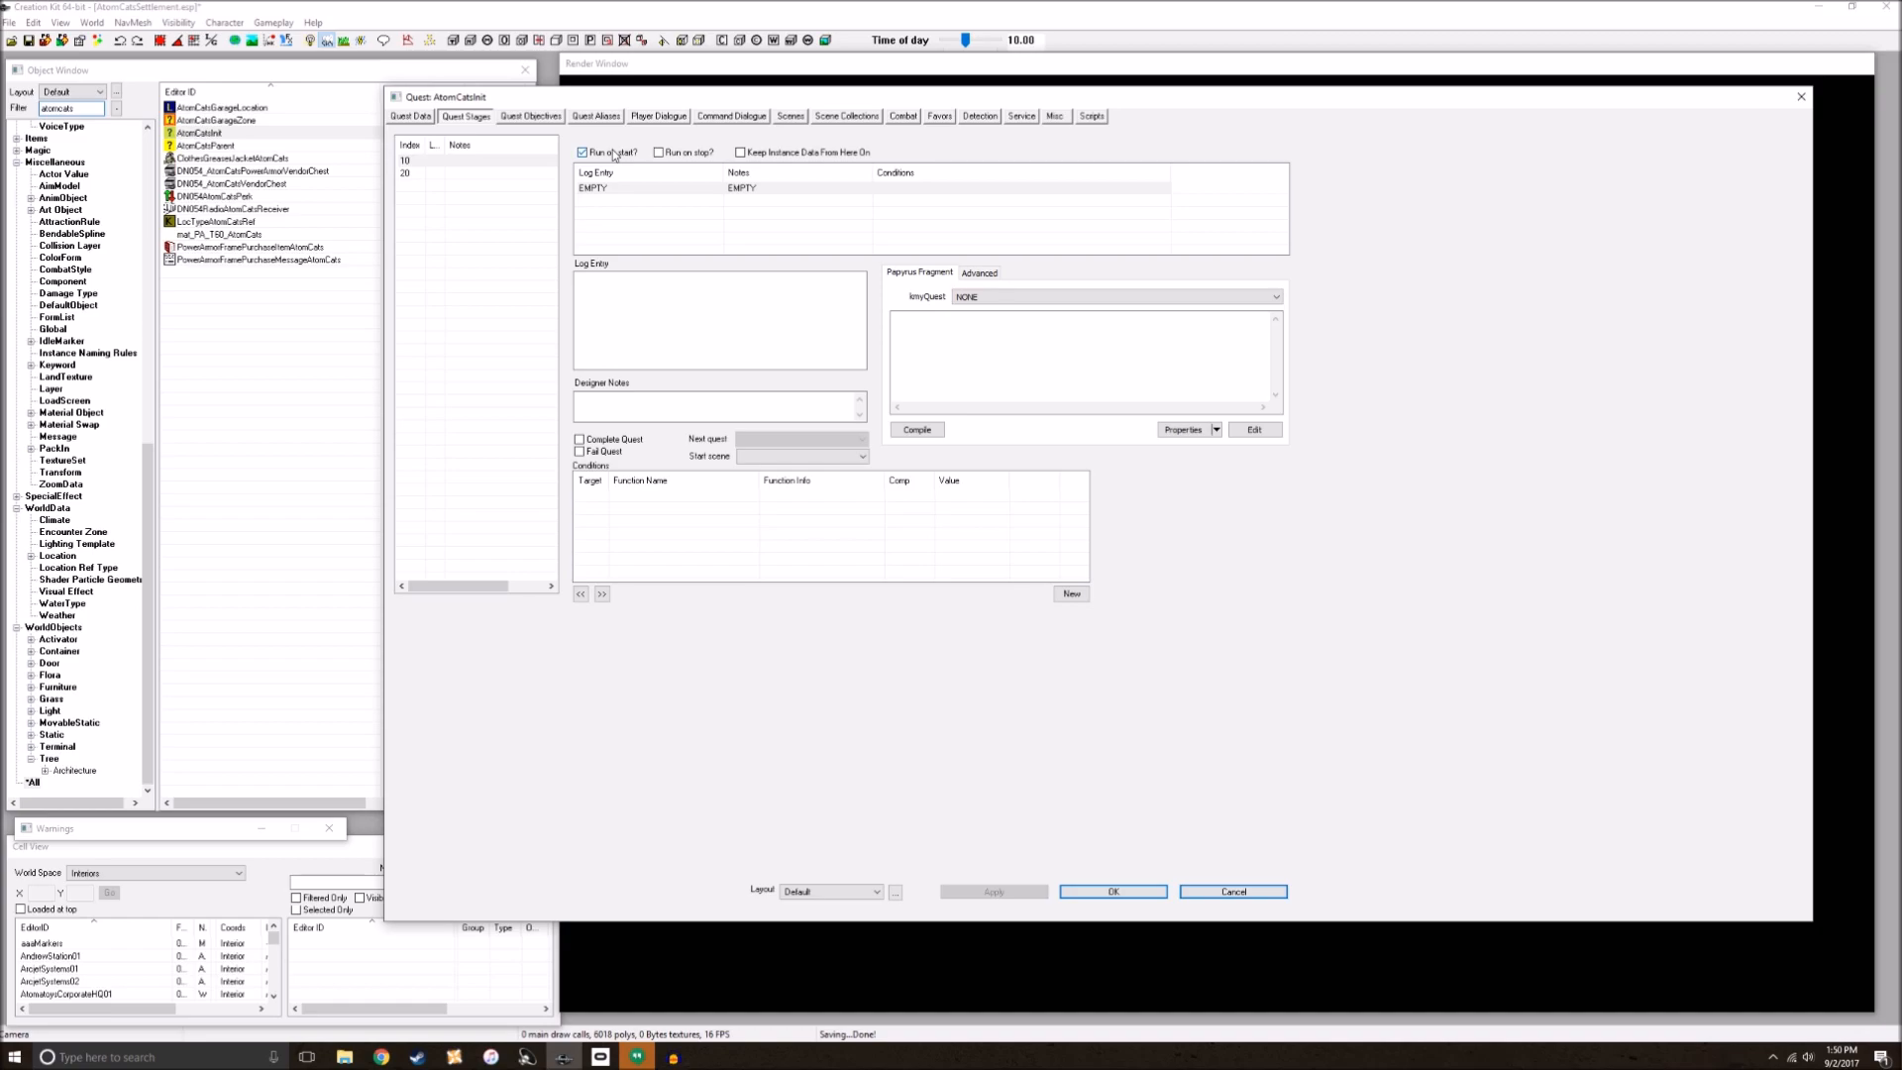
pyautogui.click(768, 397)
pyautogui.write('start it upppppp')
# Step: Enter kmyQuest.Startup() as stage 10's Papyrus fragment, set kmyQuest to AtomInitScript, and compile it
pyautogui.click(1047, 397)
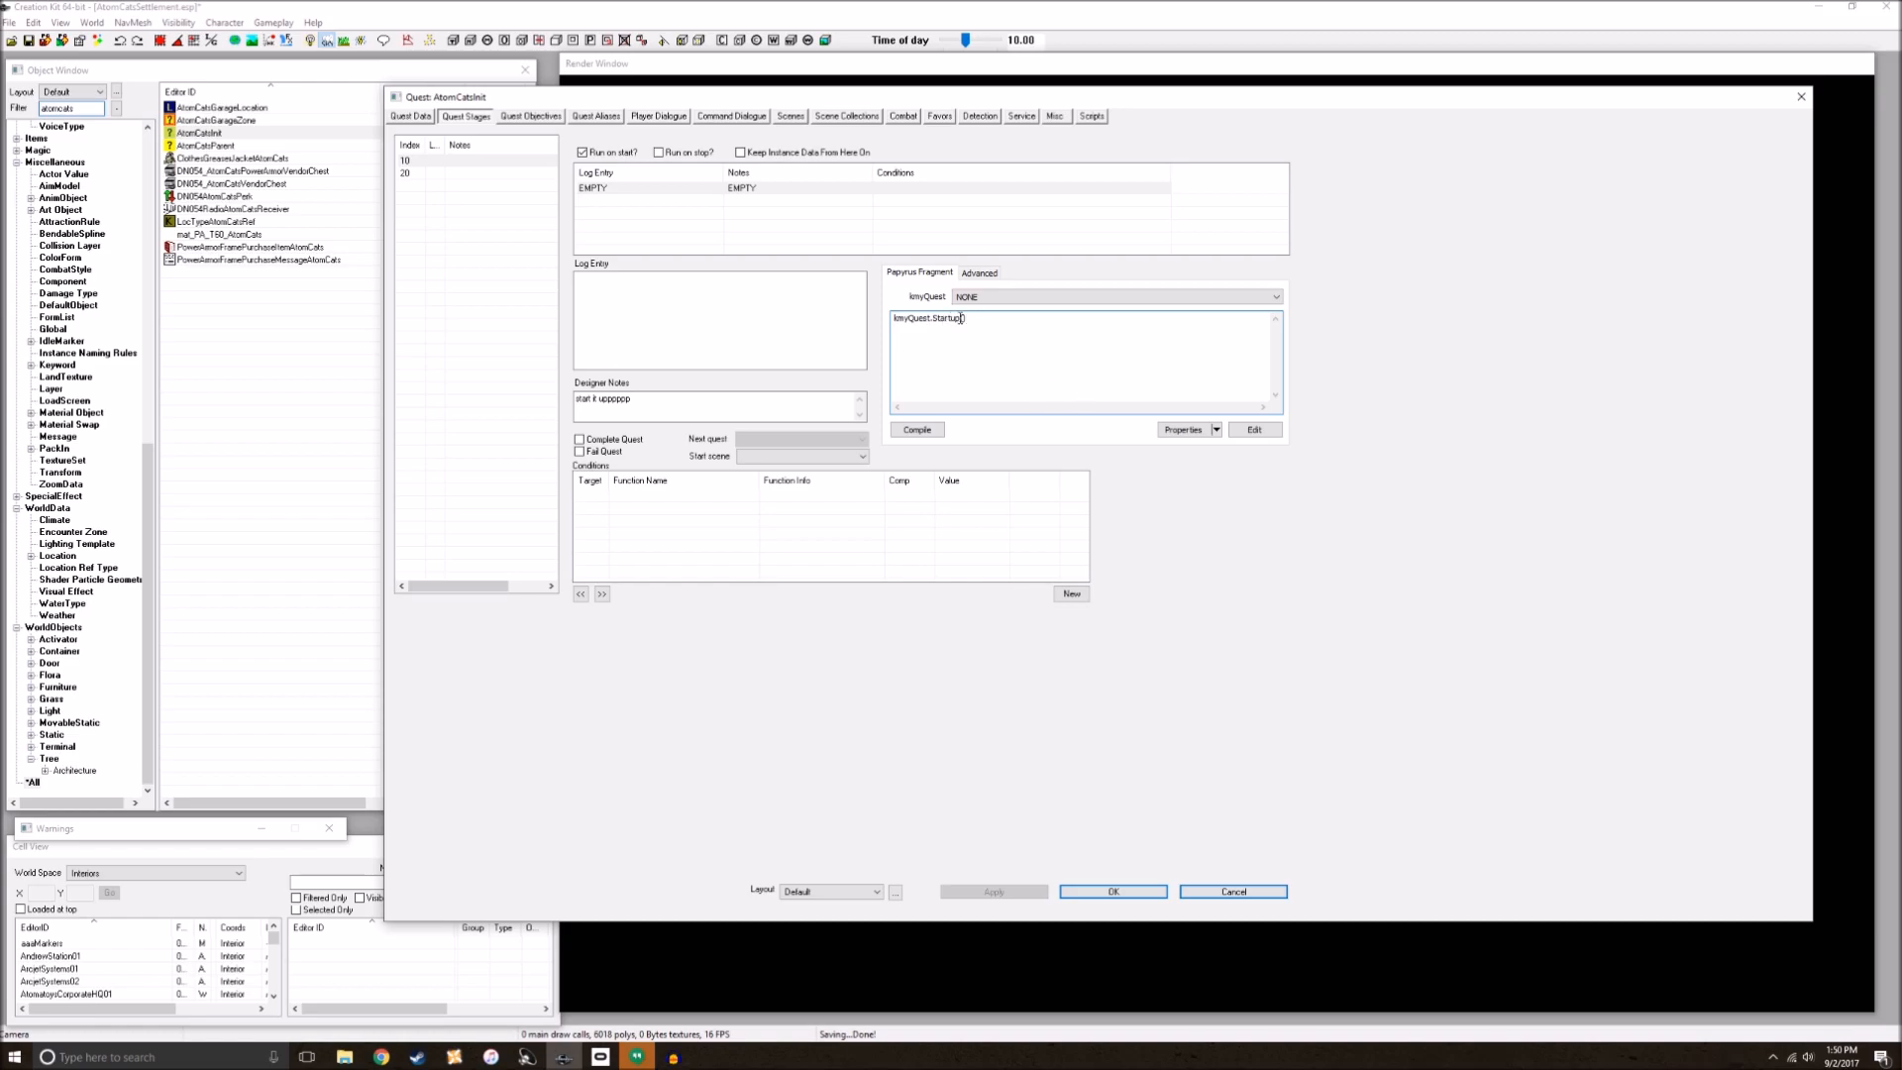
pyautogui.click(1011, 296)
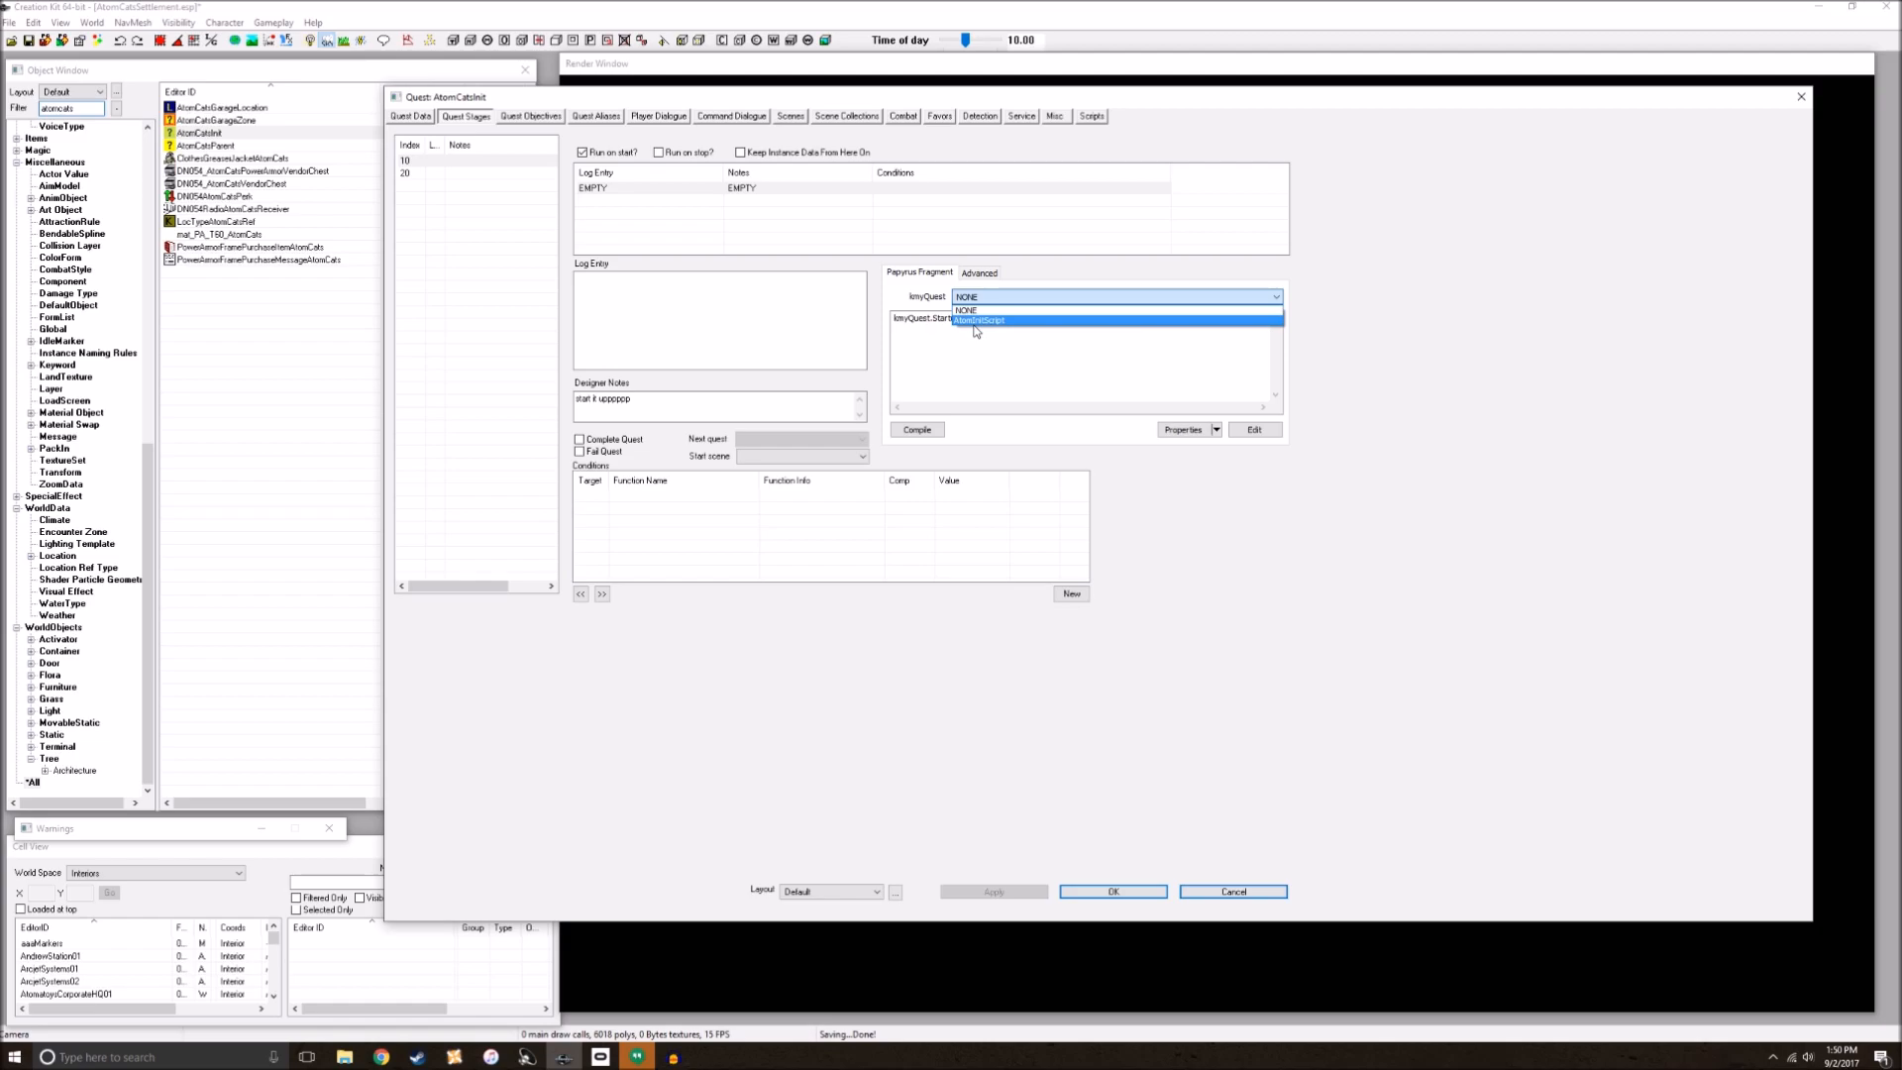
pyautogui.click(976, 321)
pyautogui.click(915, 430)
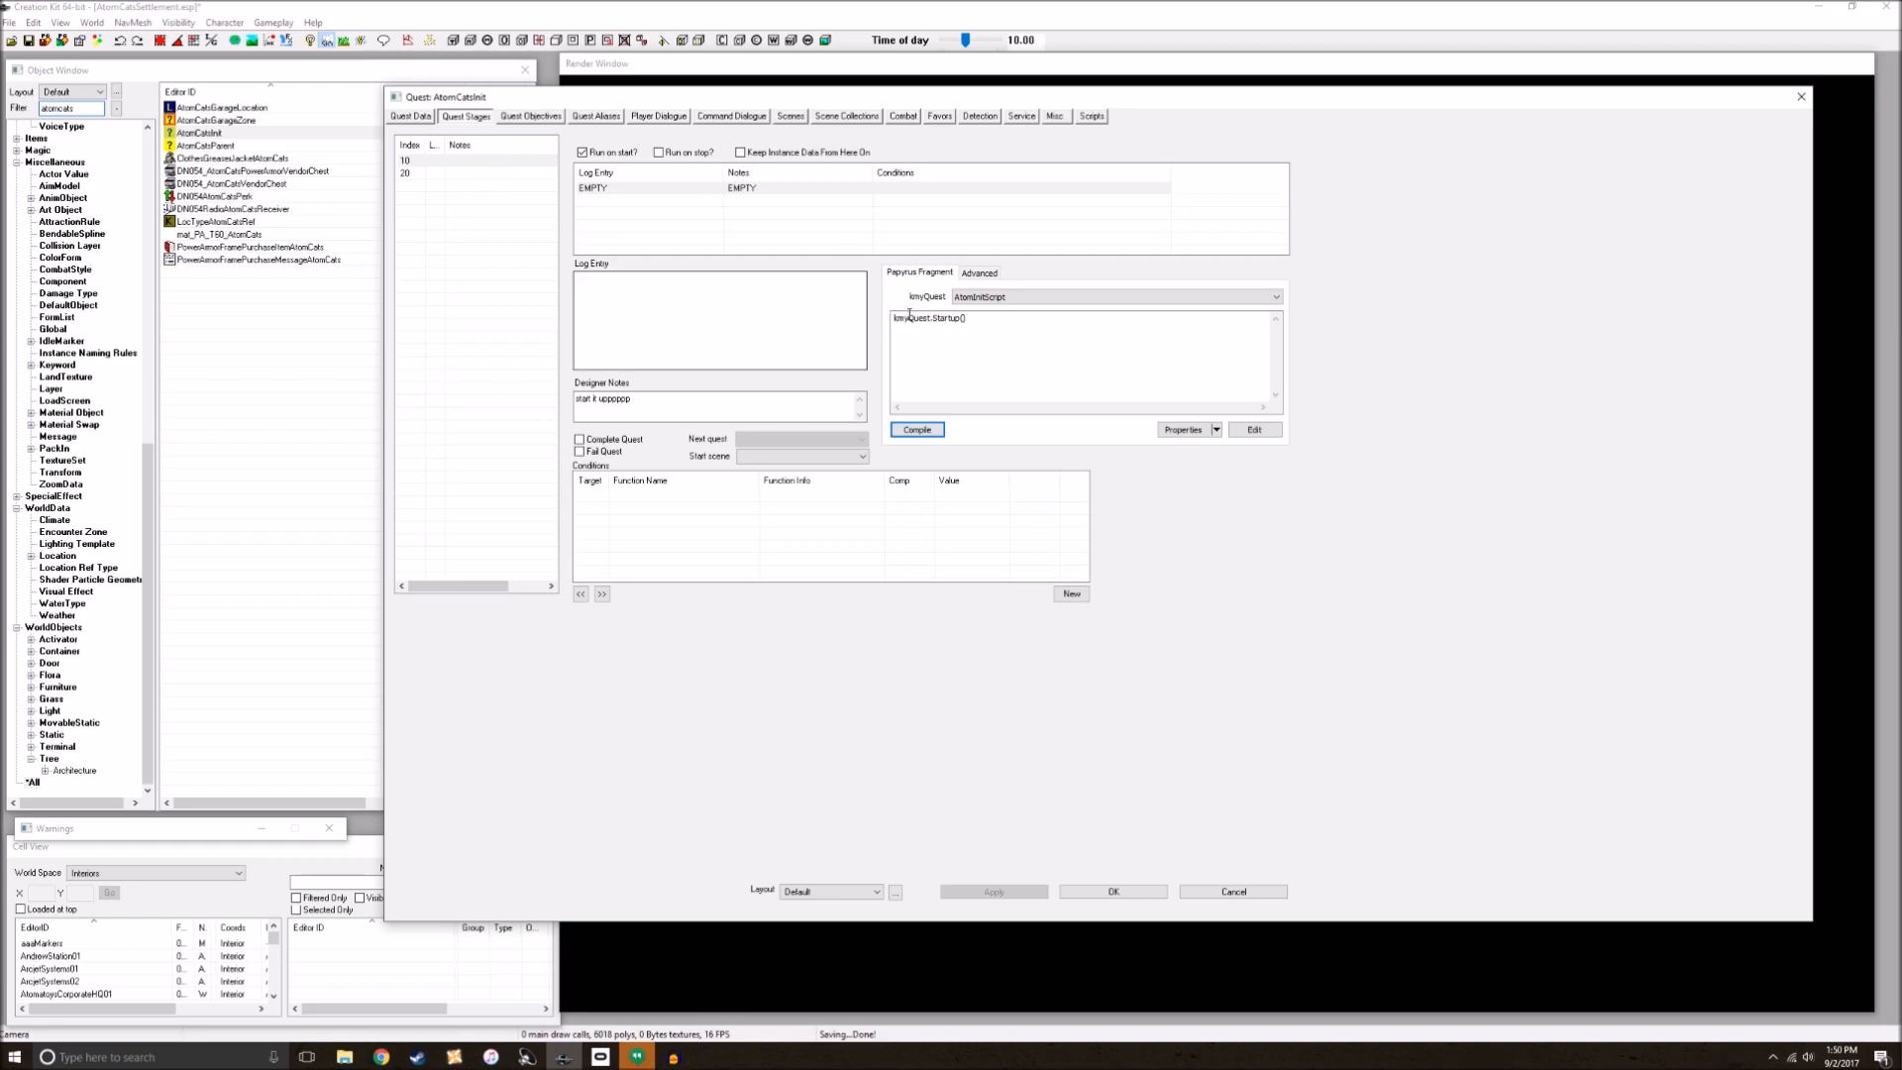
# Step: Review the AtomInitScript source once more, close it, and confirm the AtomCatsInit quest
pyautogui.click(1101, 119)
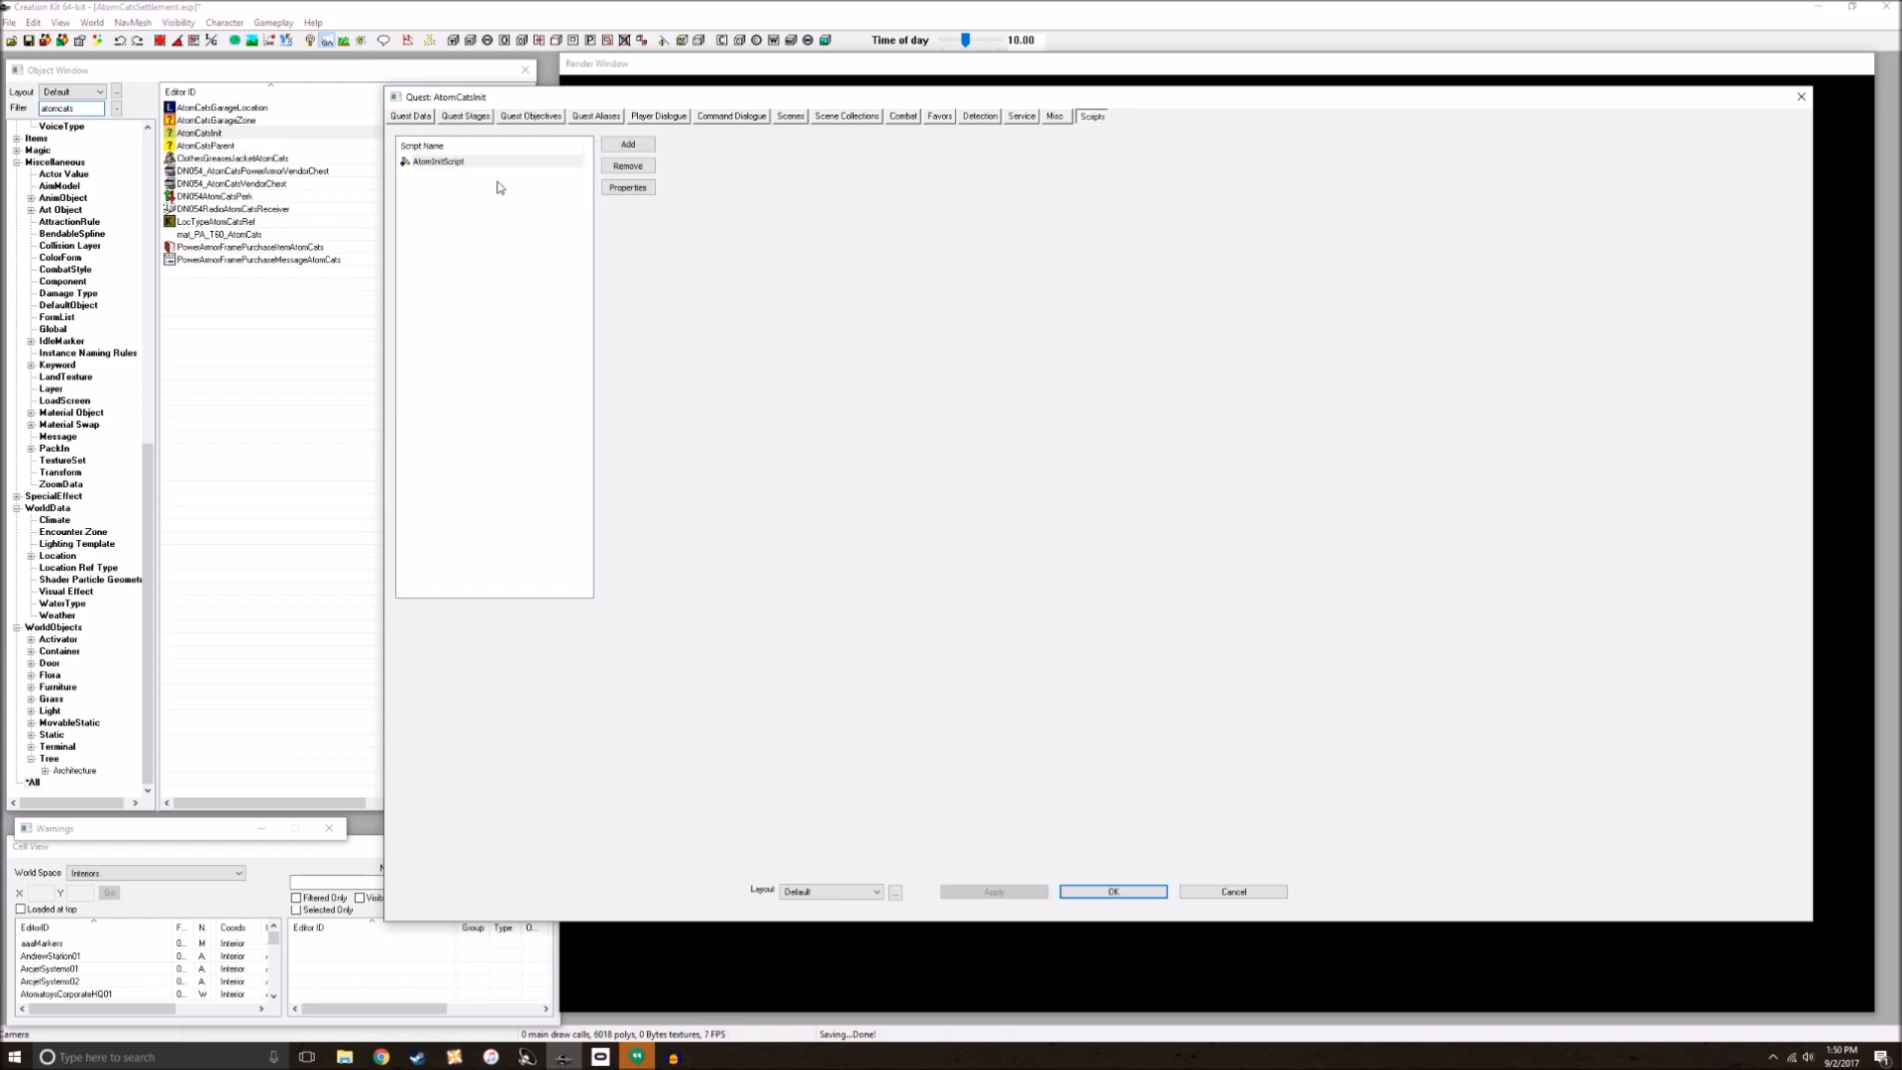
pyautogui.rightClick(499, 163)
pyautogui.click(542, 245)
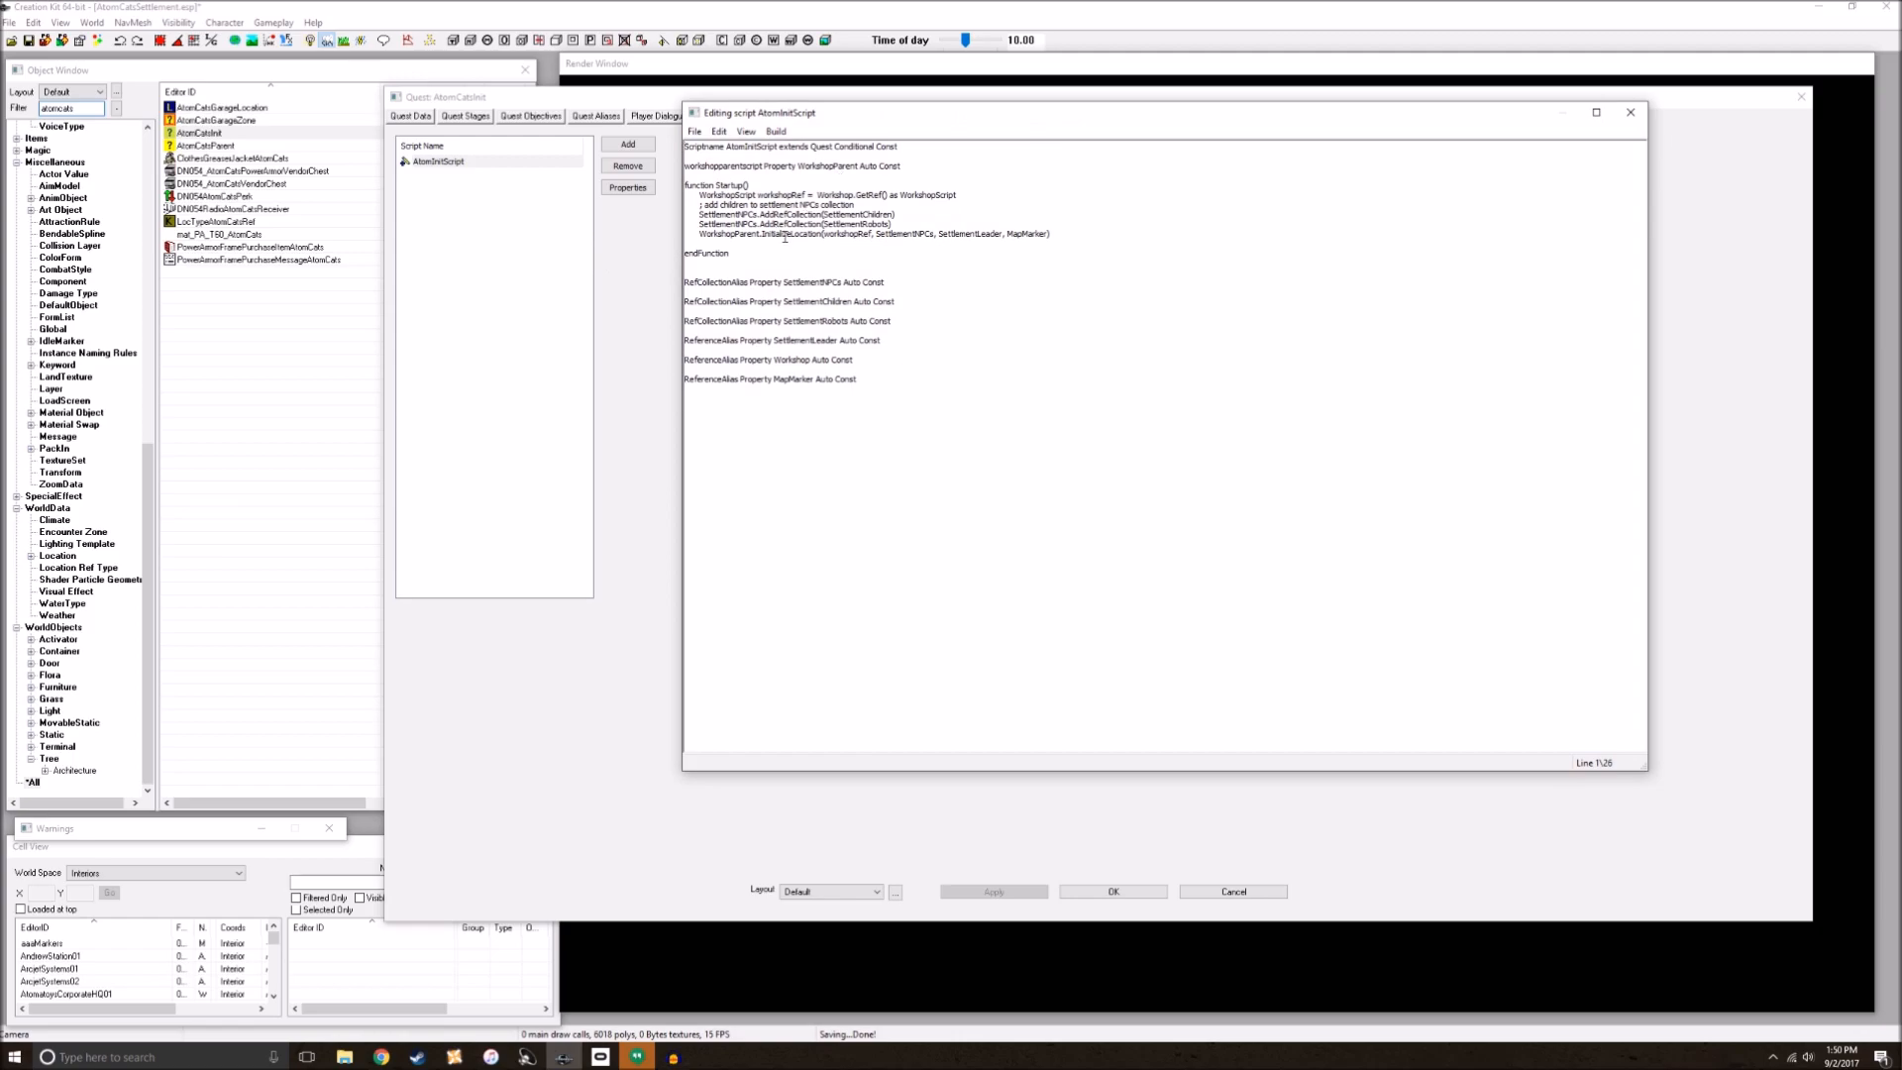
pyautogui.click(1631, 112)
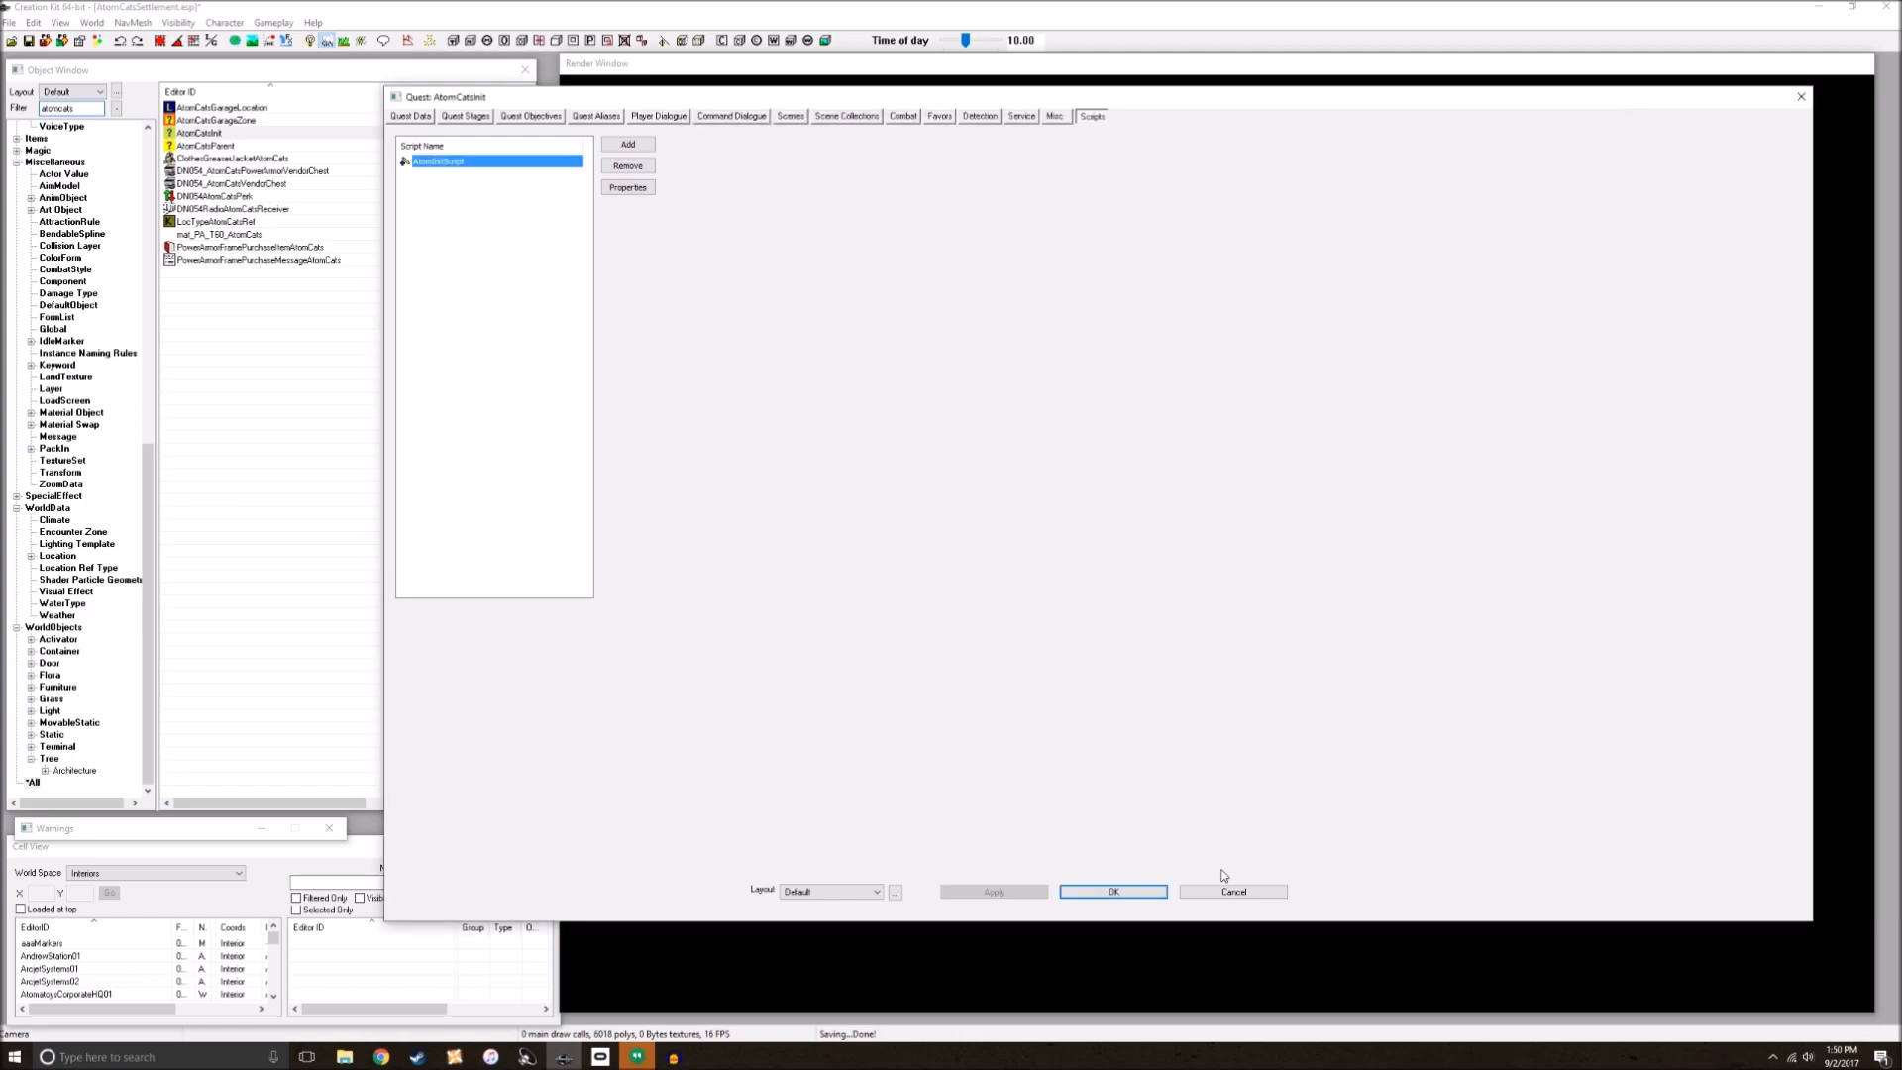
pyautogui.click(1114, 892)
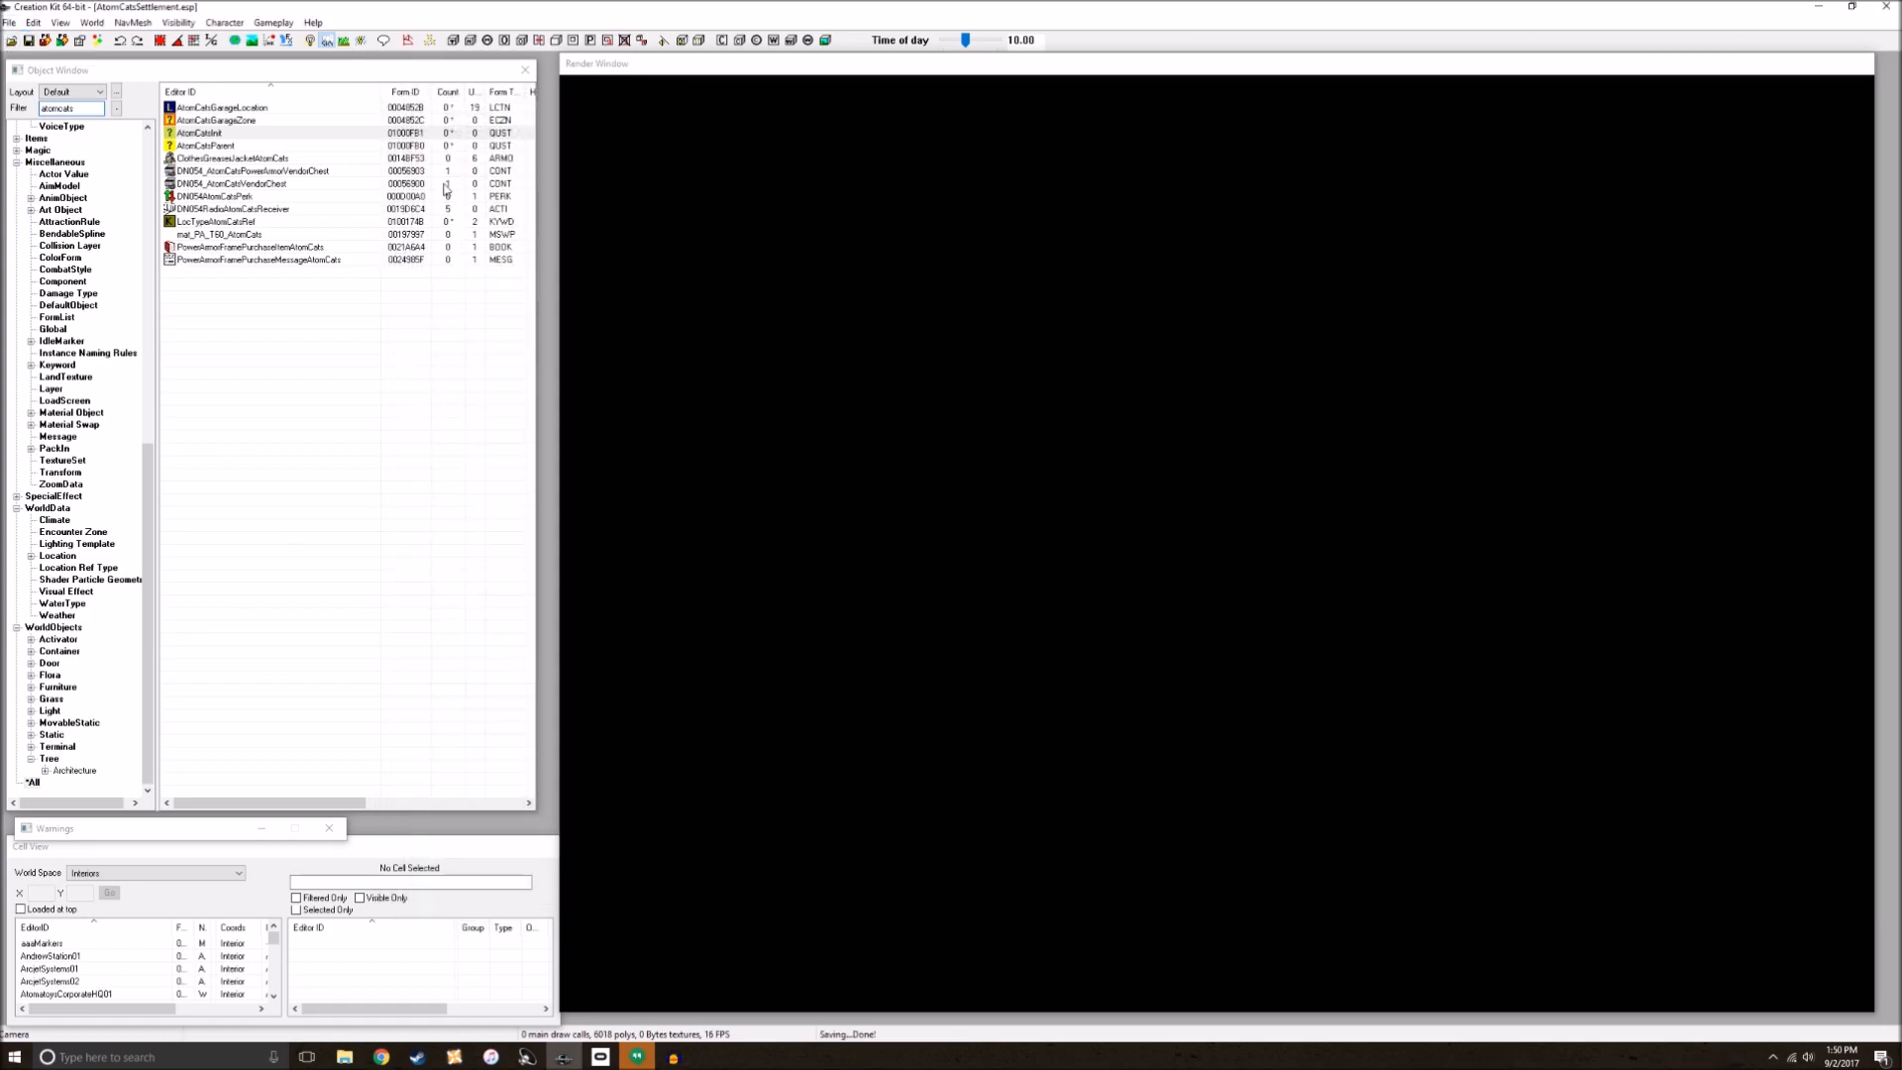
# Step: Reopen the AtomCatsInit quest and review the AtomInitScript properties, including MapMarker and Workshop, to see which aliases are needed
pyautogui.doubleClick(342, 134)
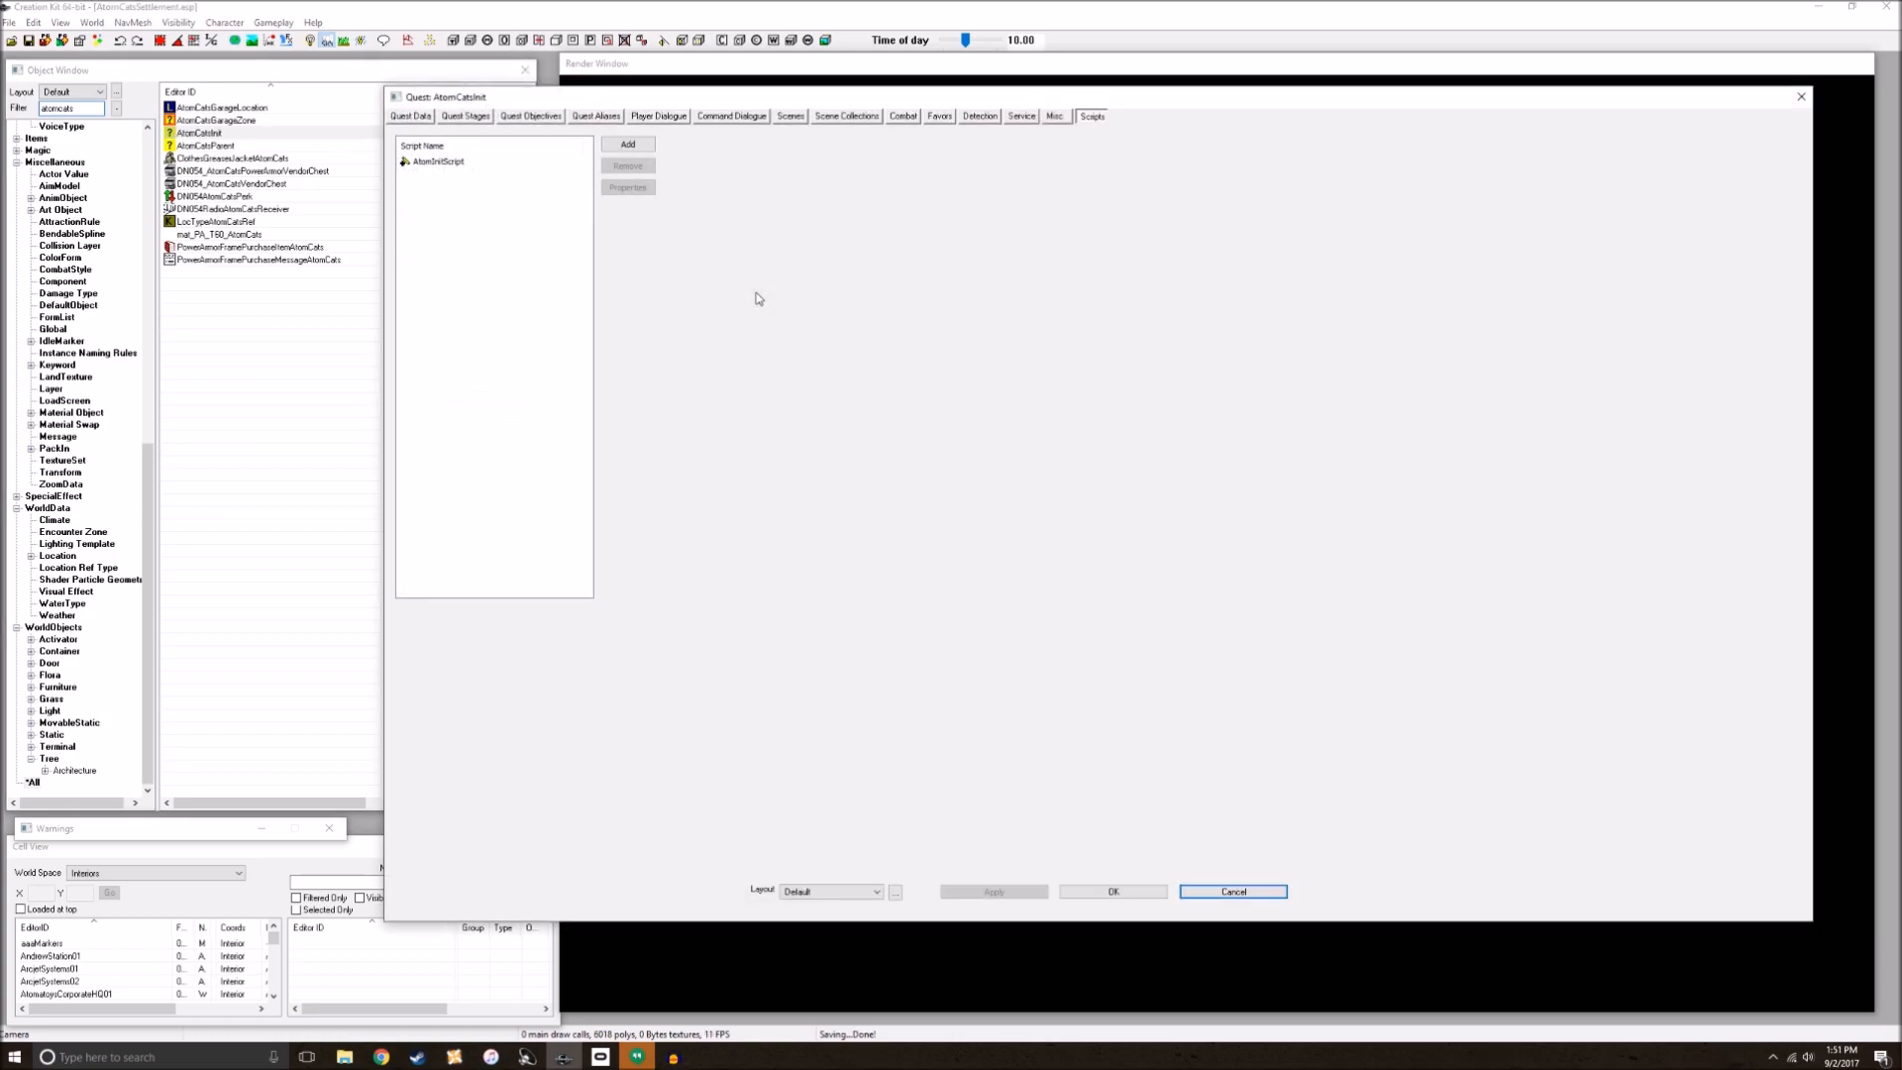
pyautogui.click(606, 116)
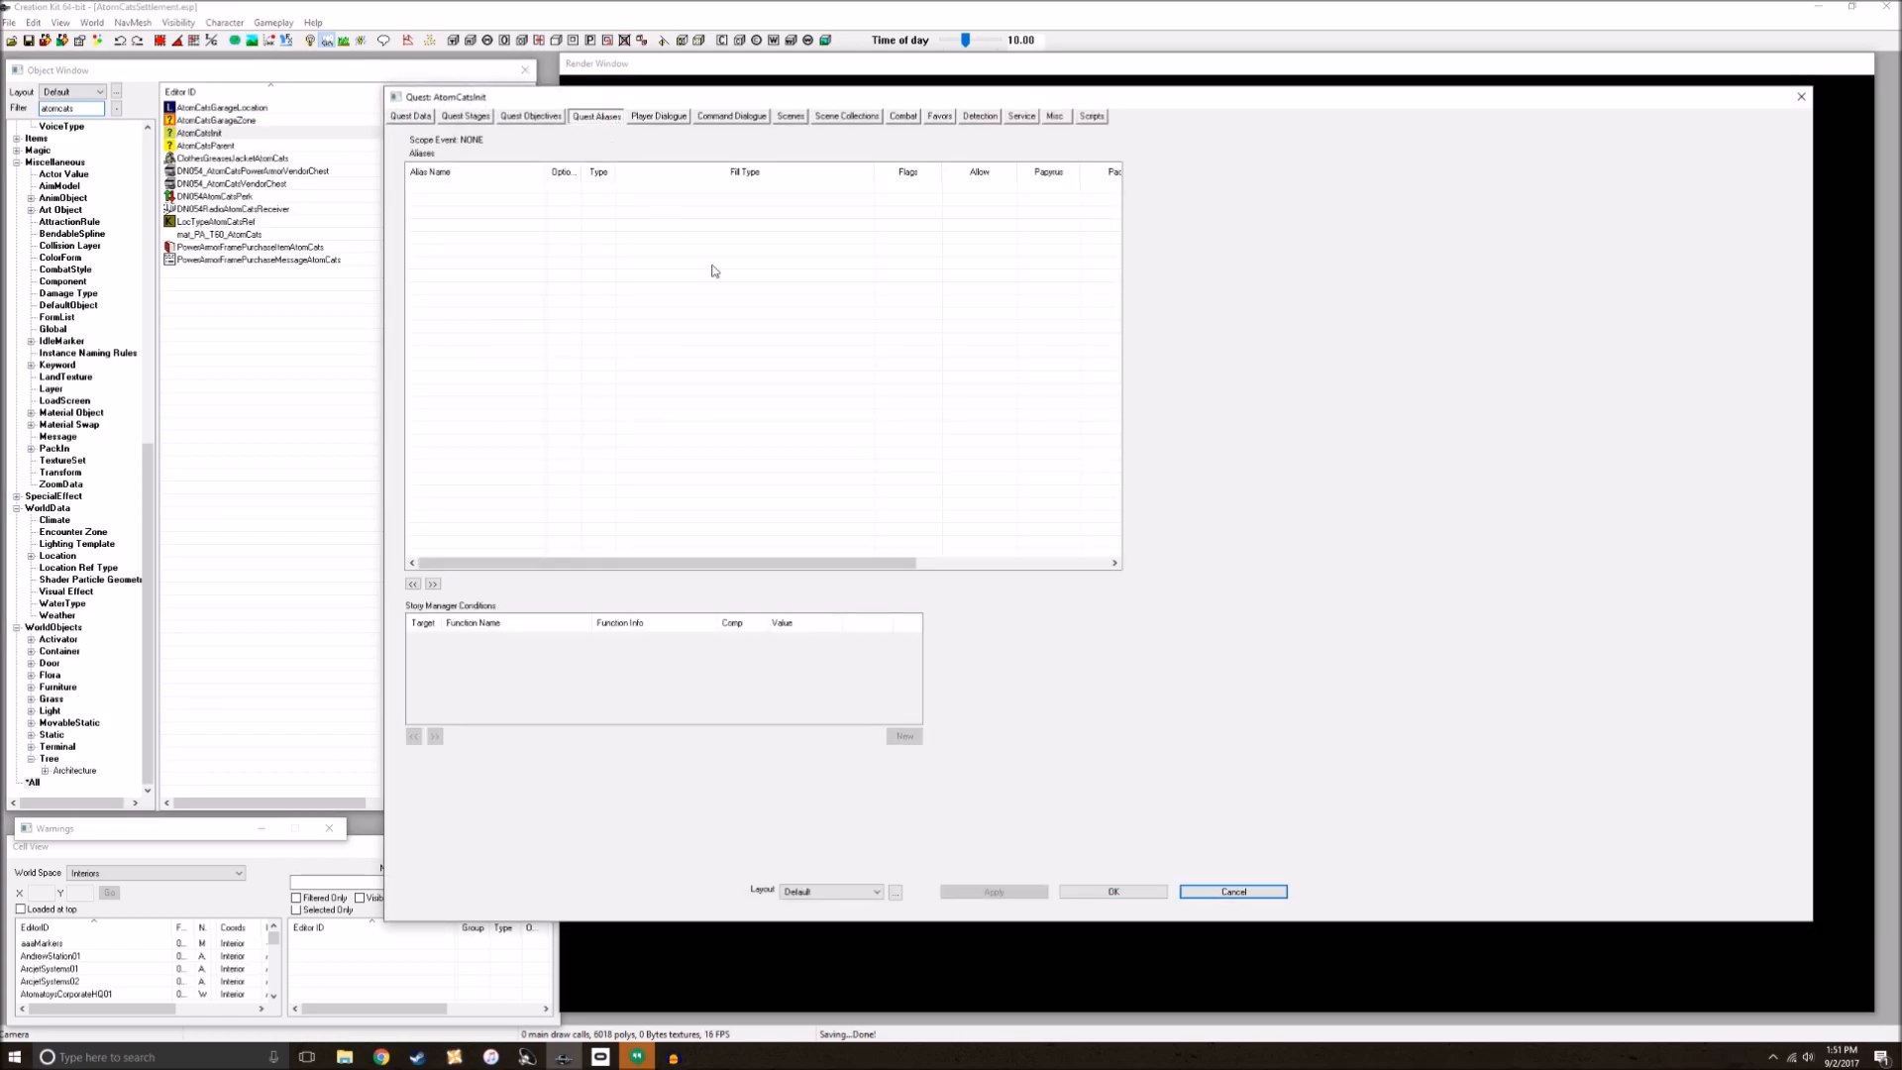
pyautogui.moveTo(845, 98); pyautogui.dragTo(743, 104)
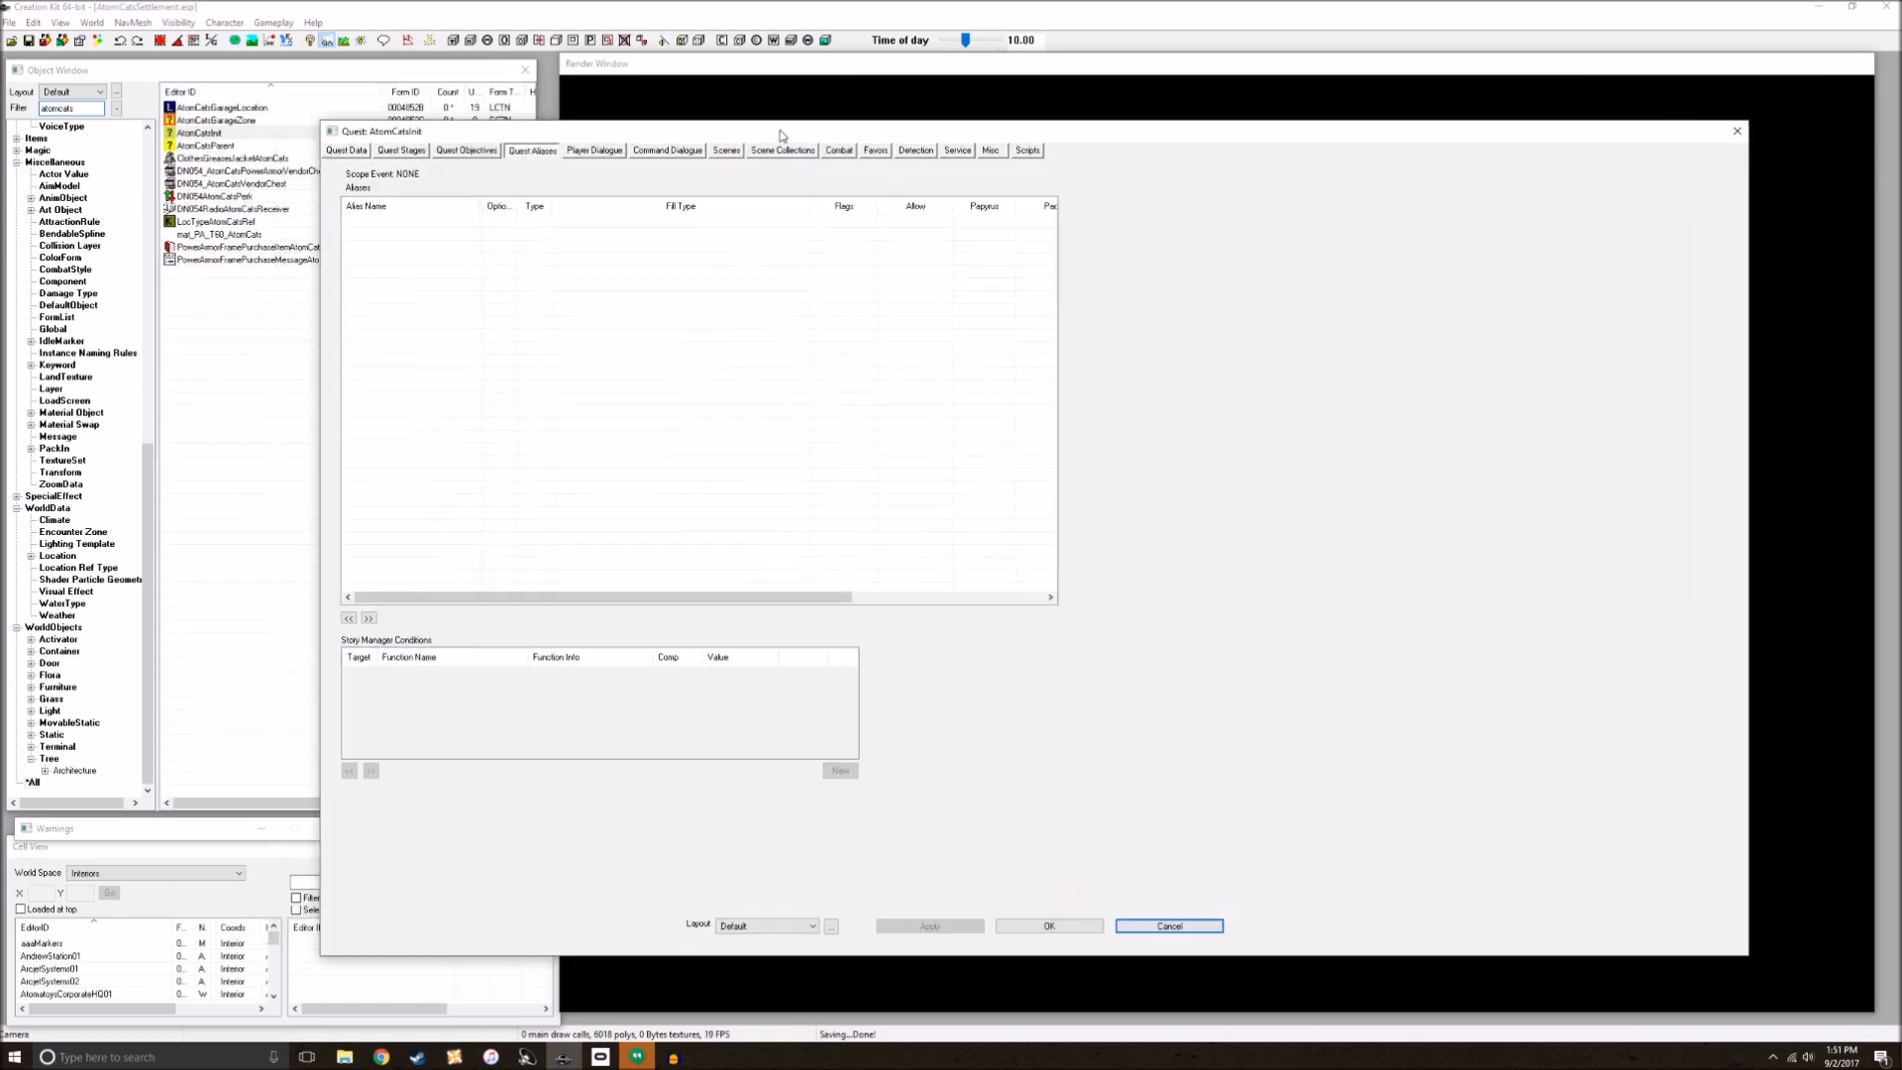
pyautogui.click(987, 120)
pyautogui.rightClick(365, 164)
pyautogui.click(387, 164)
pyautogui.doubleClick(388, 163)
pyautogui.click(644, 282)
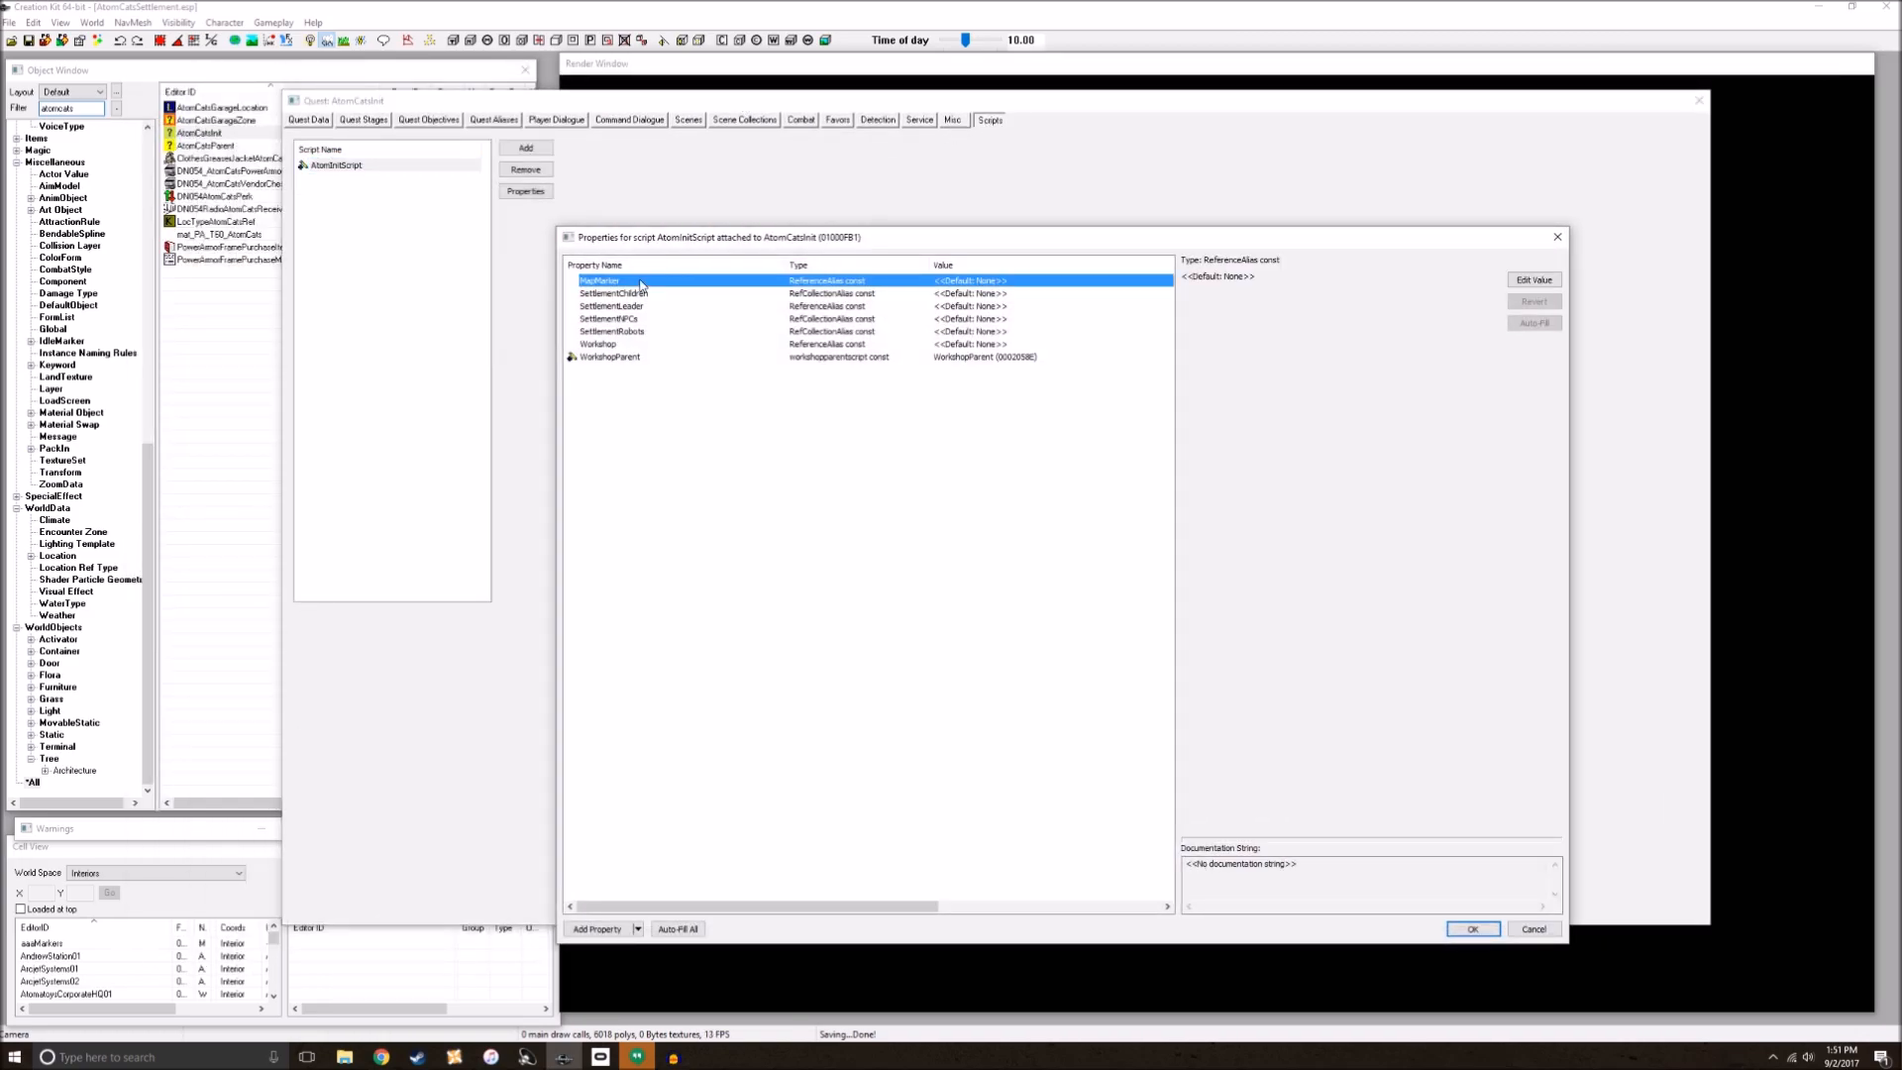
pyautogui.click(640, 346)
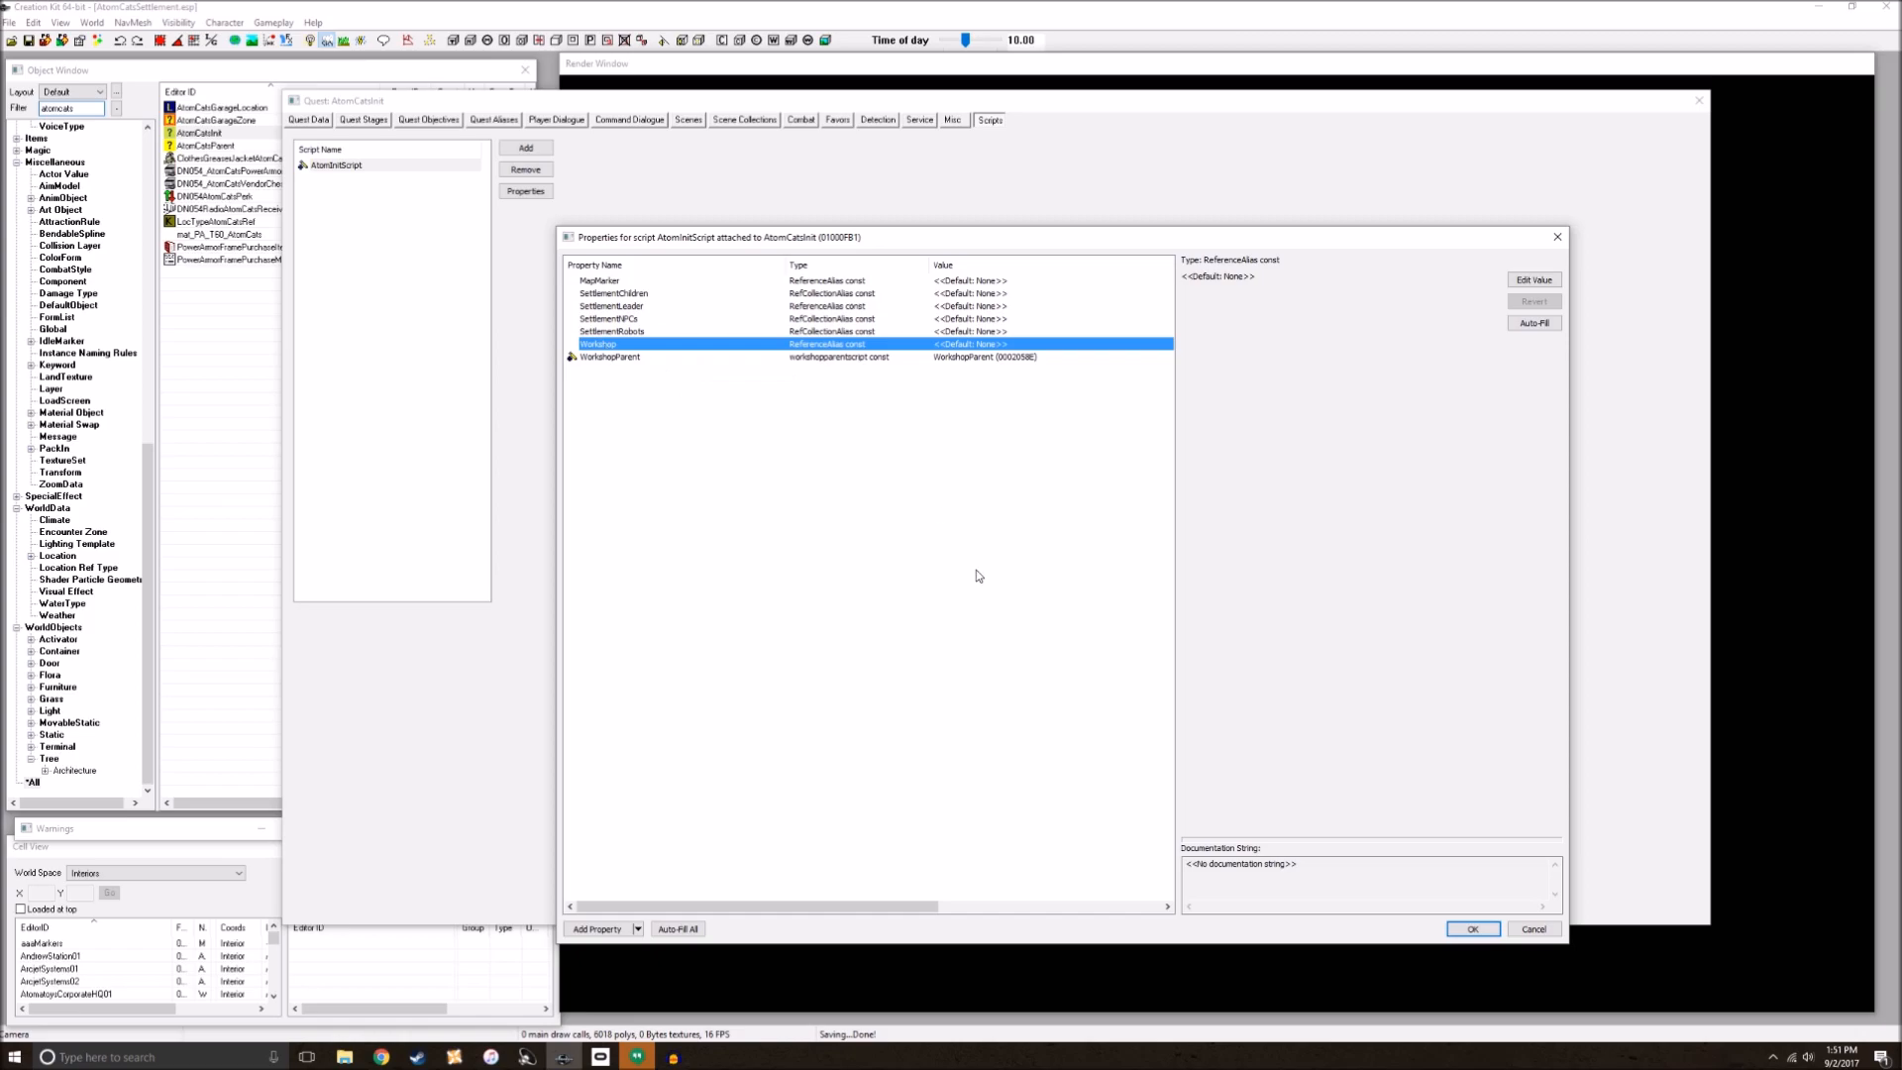
pyautogui.click(1473, 930)
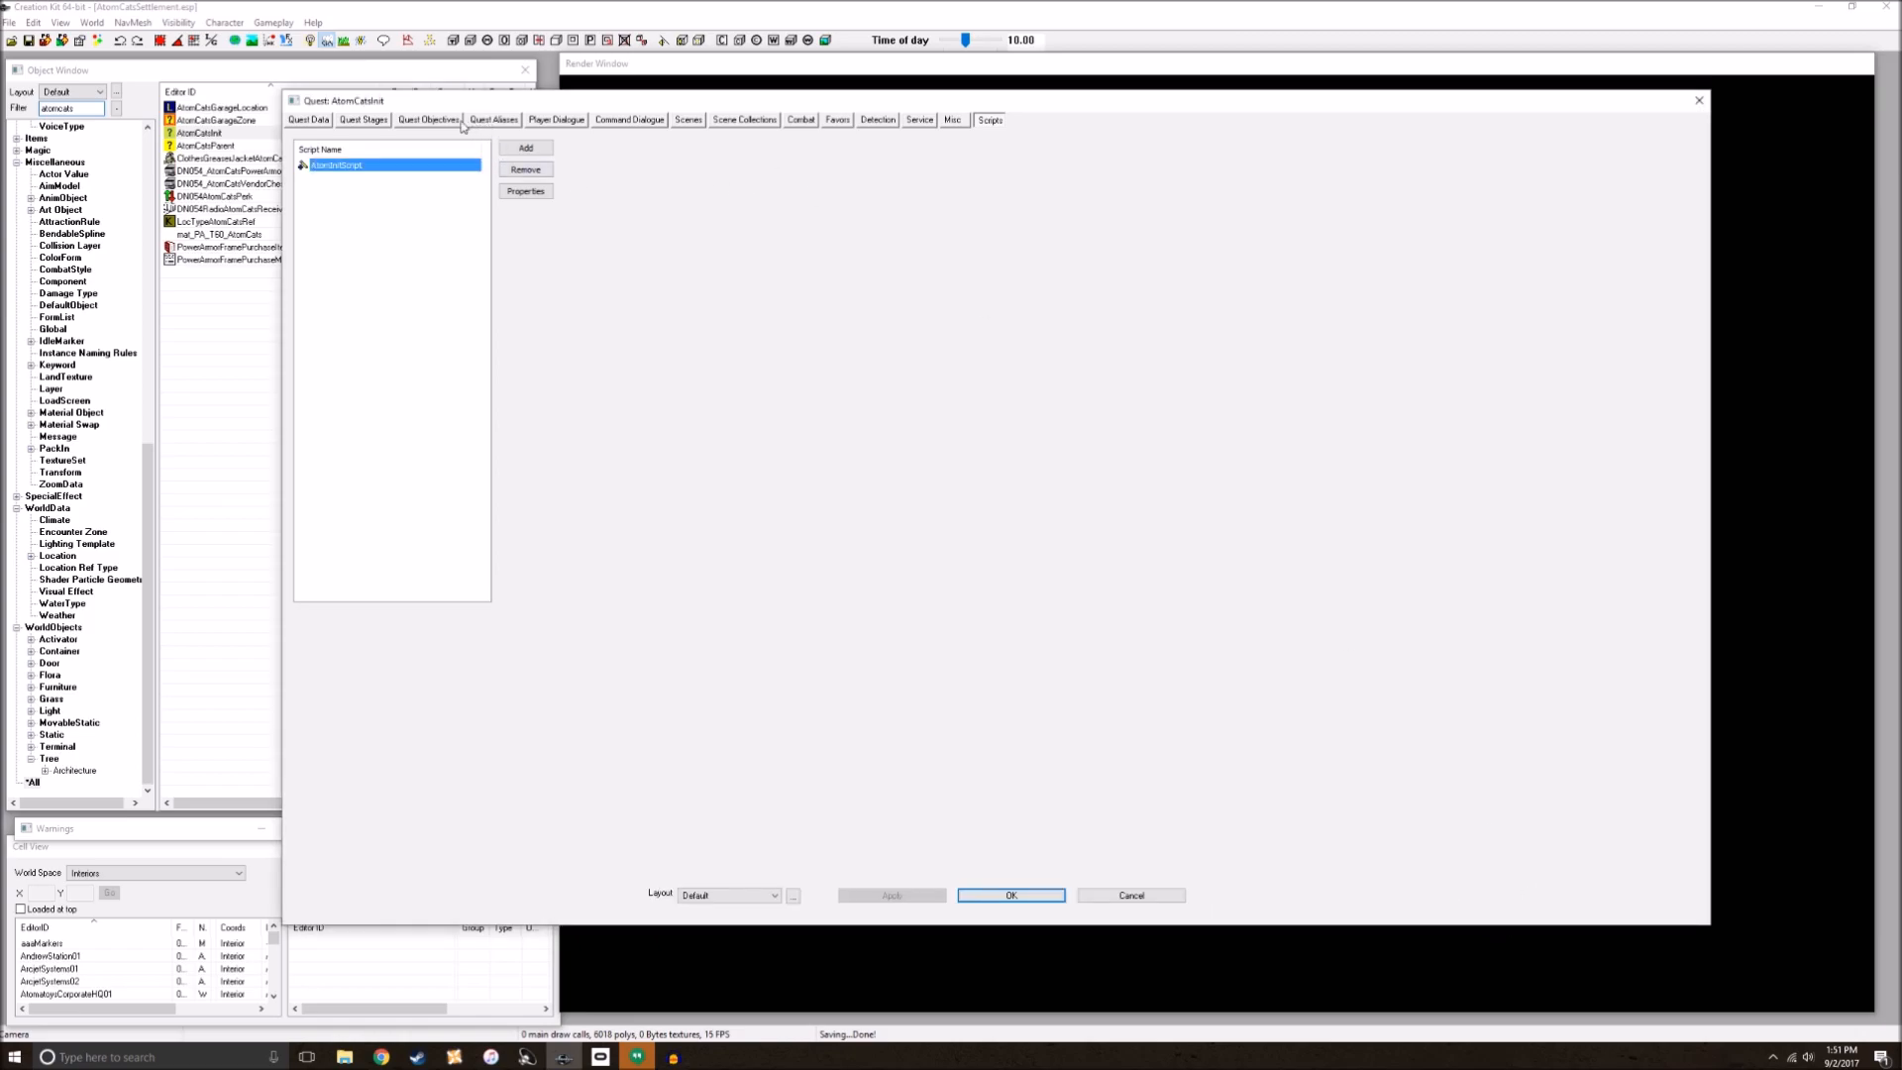
pyautogui.click(492, 121)
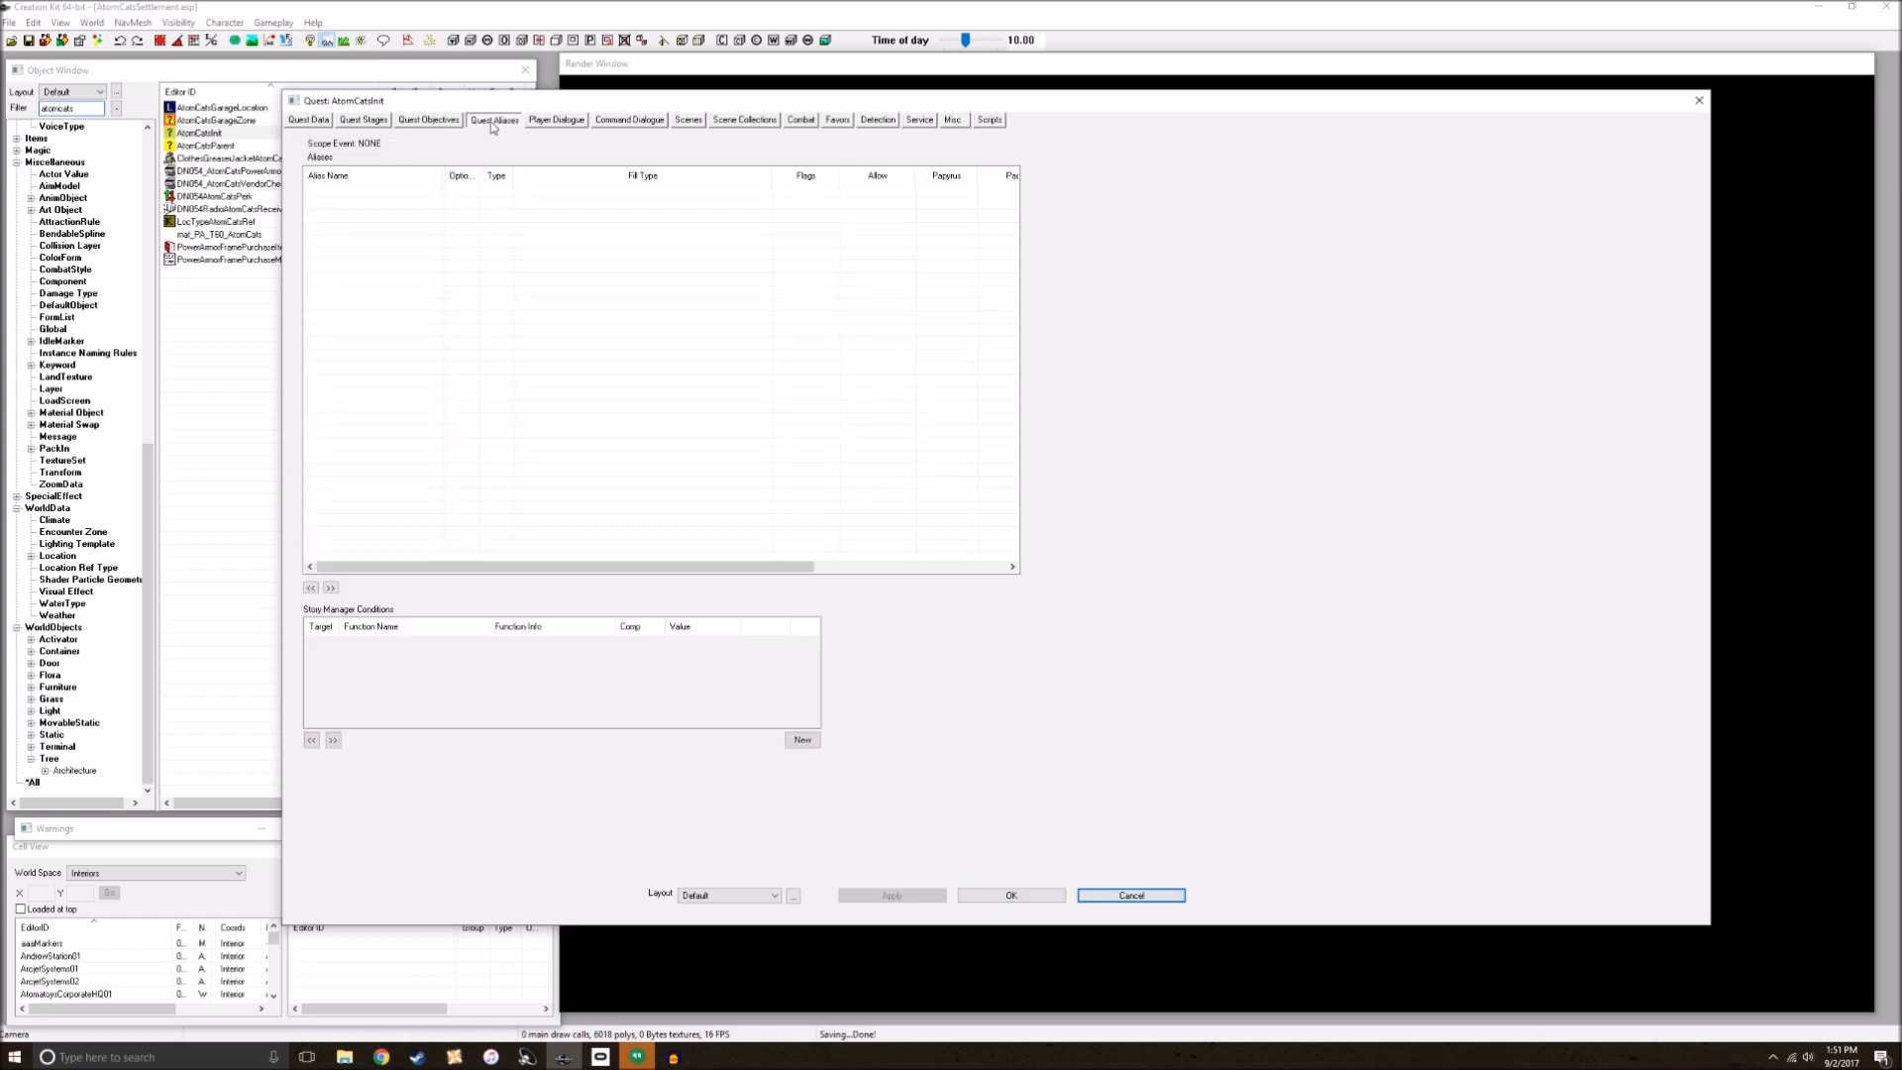
pyautogui.rightClick(562, 226)
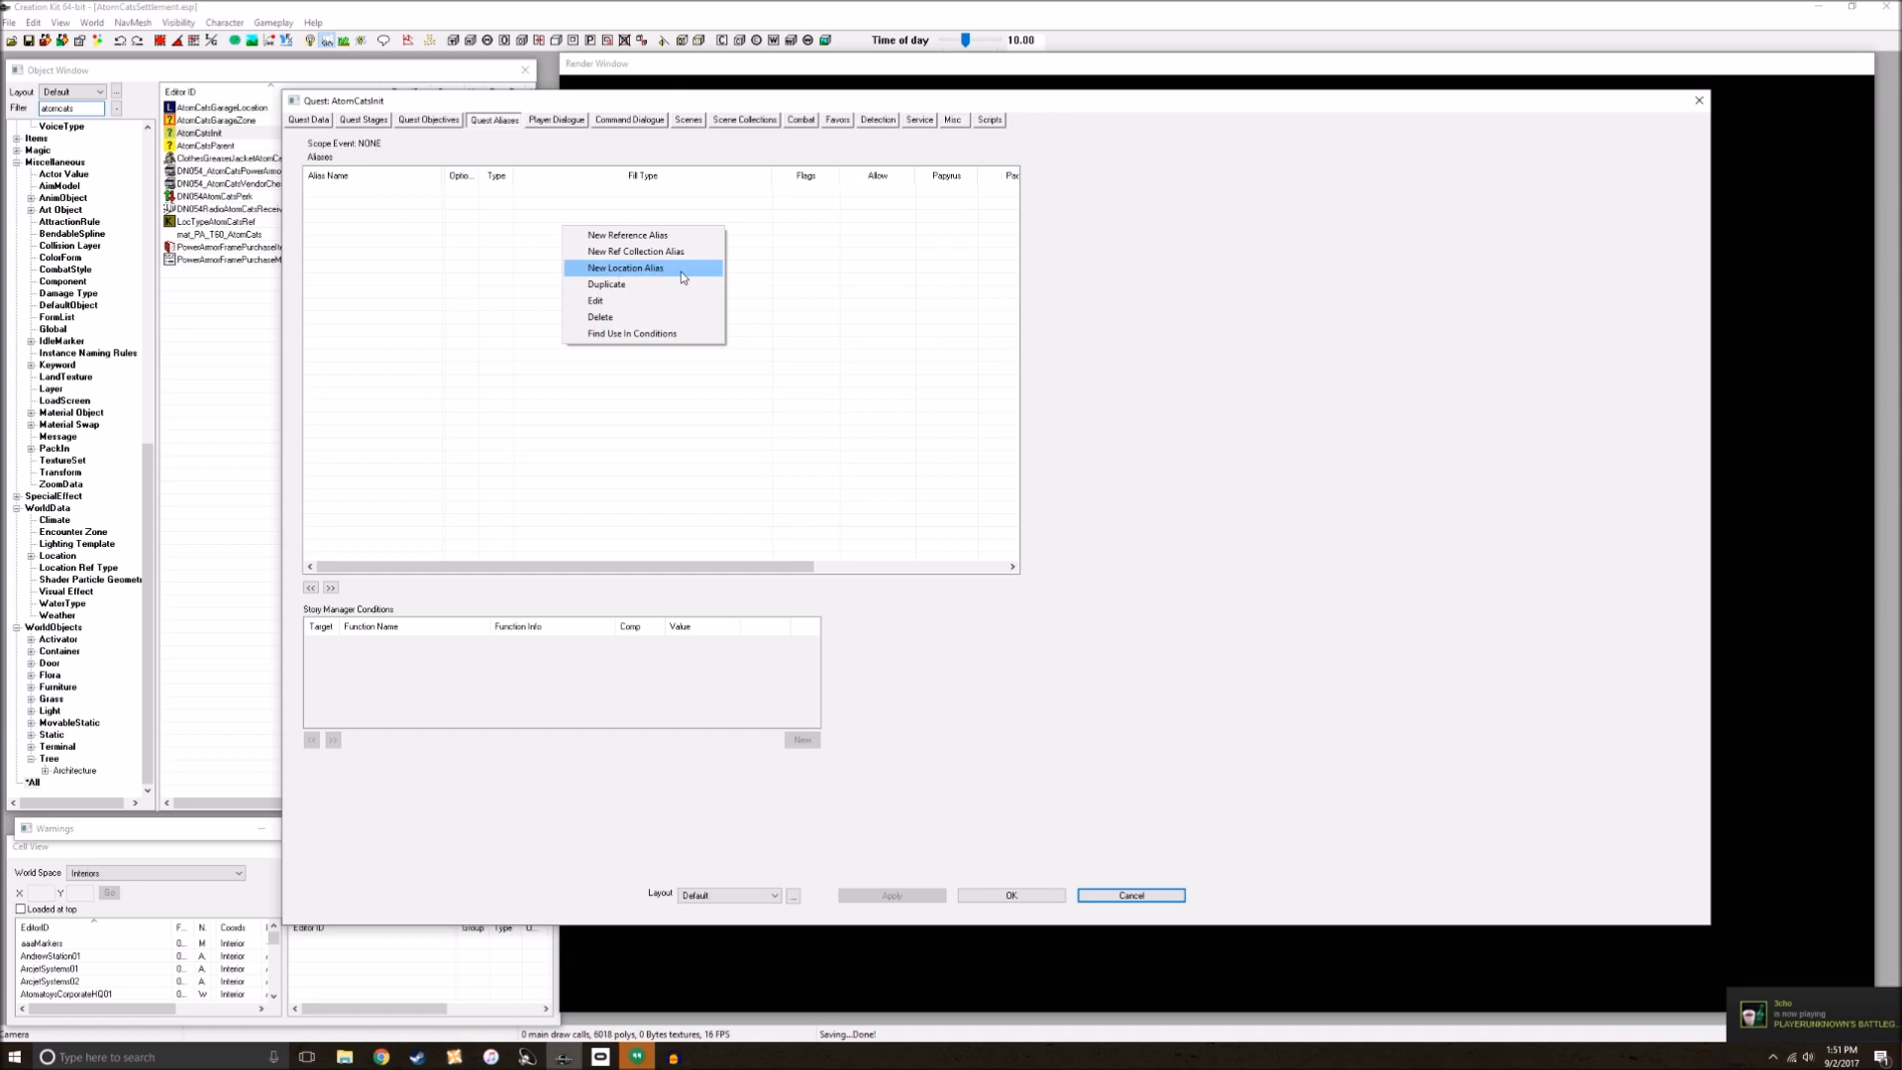
pyautogui.click(616, 240)
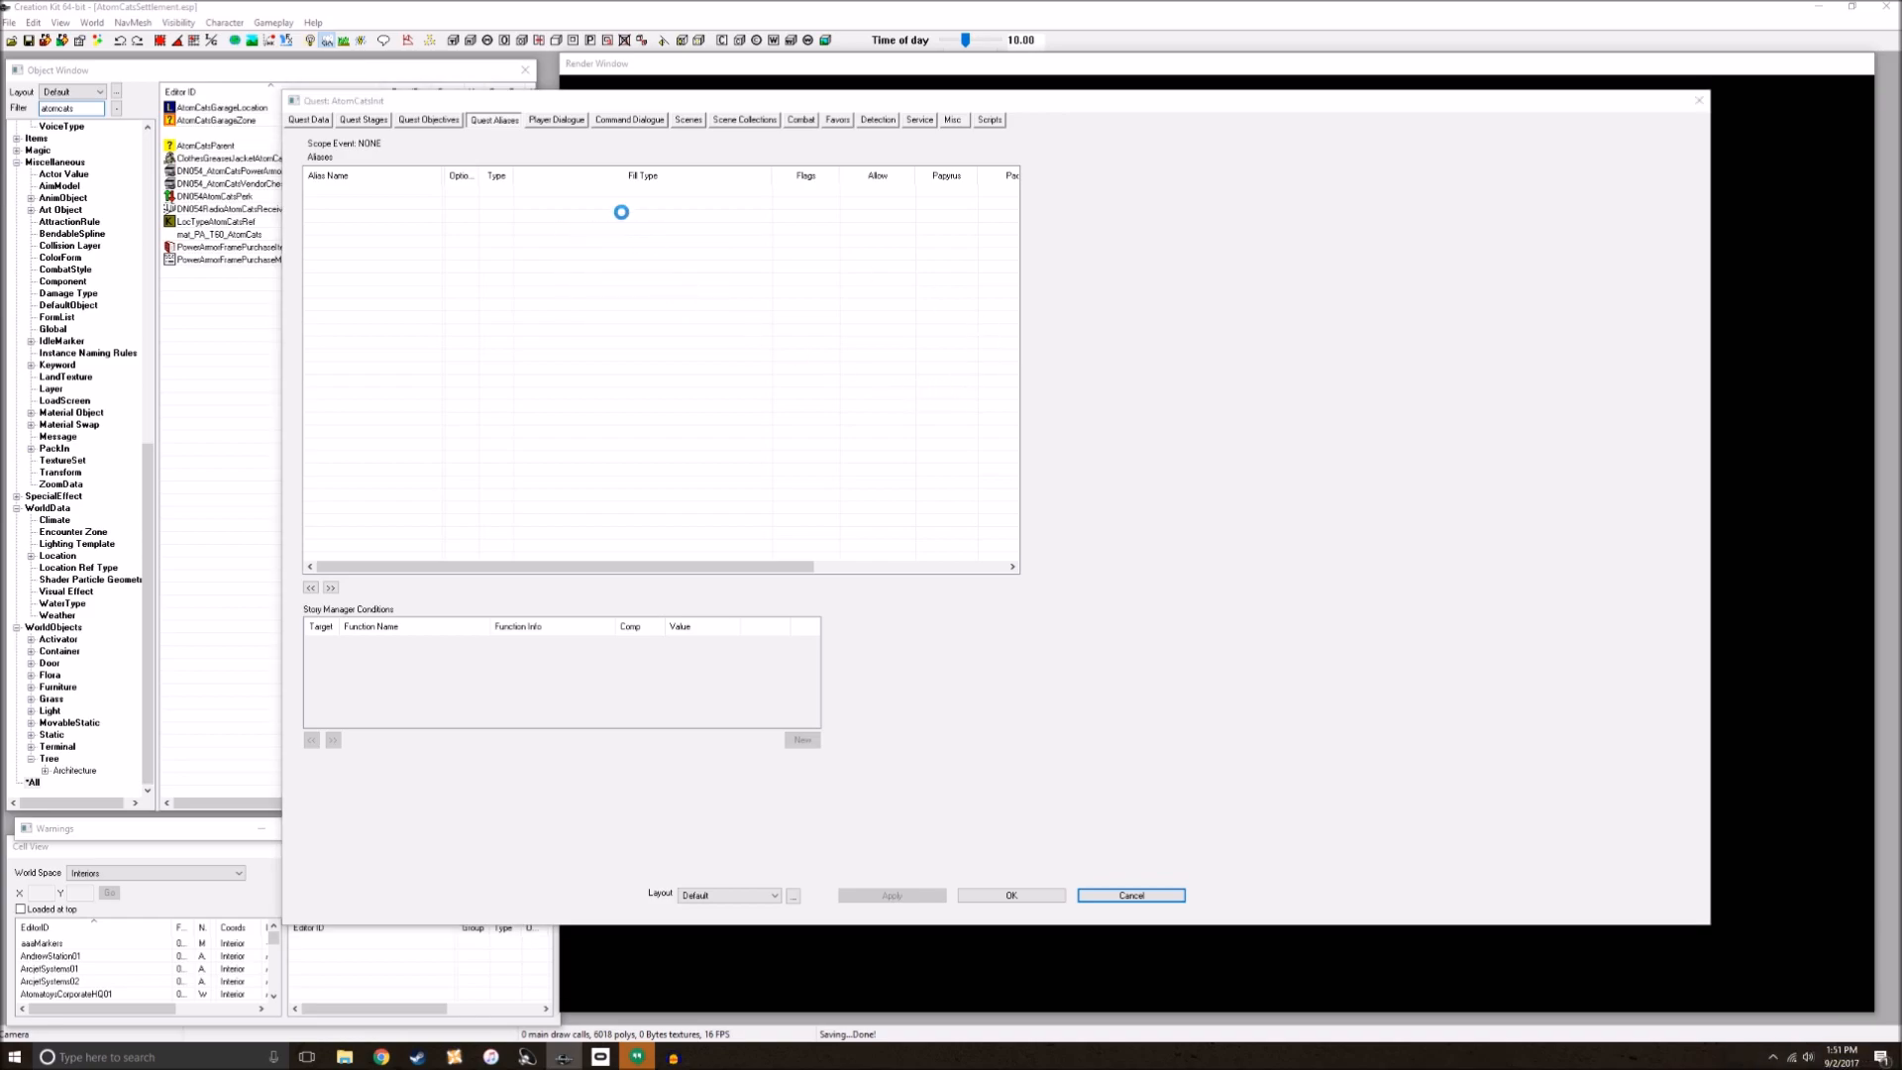
pyautogui.click(1348, 153)
# Step: Load the AtomCatsGarageExt cell from the recent cells into the render window and frame the garage area
pyautogui.click(959, 64)
pyautogui.click(433, 64)
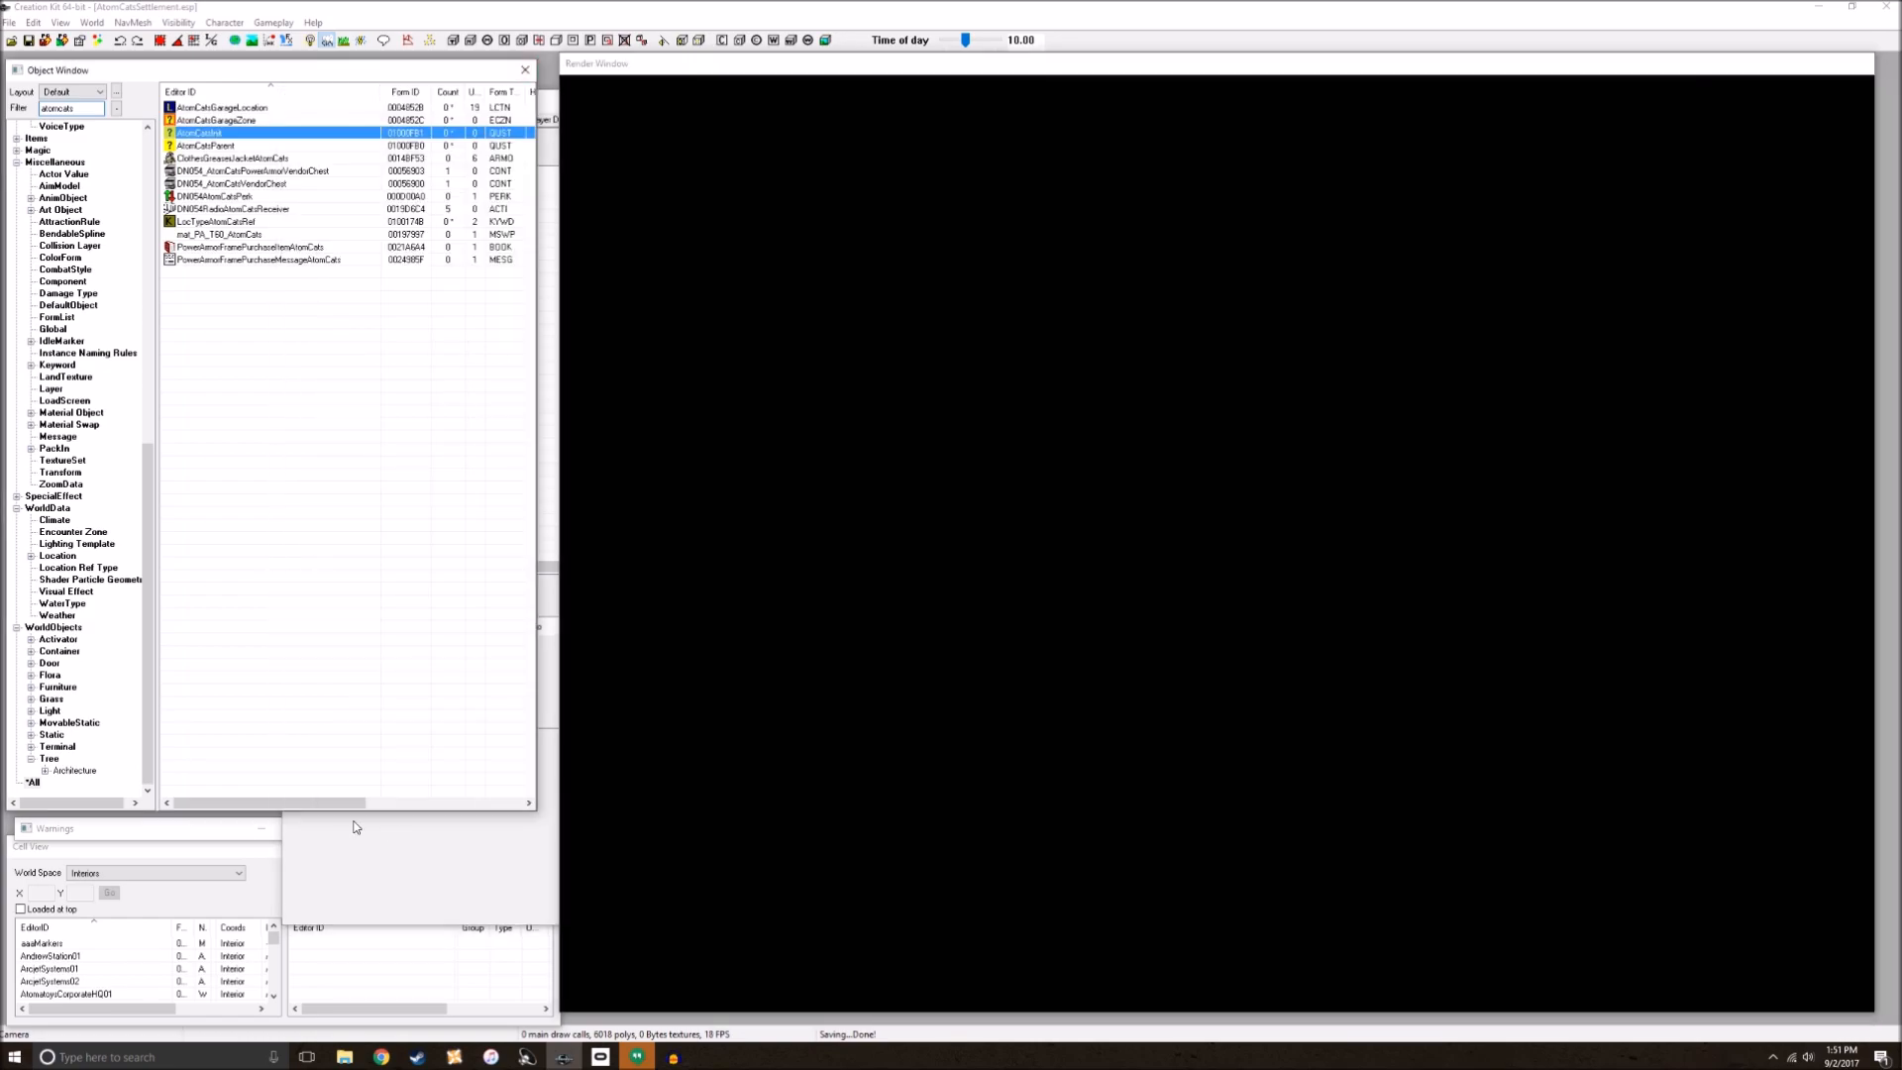
pyautogui.click(176, 905)
pyautogui.click(188, 870)
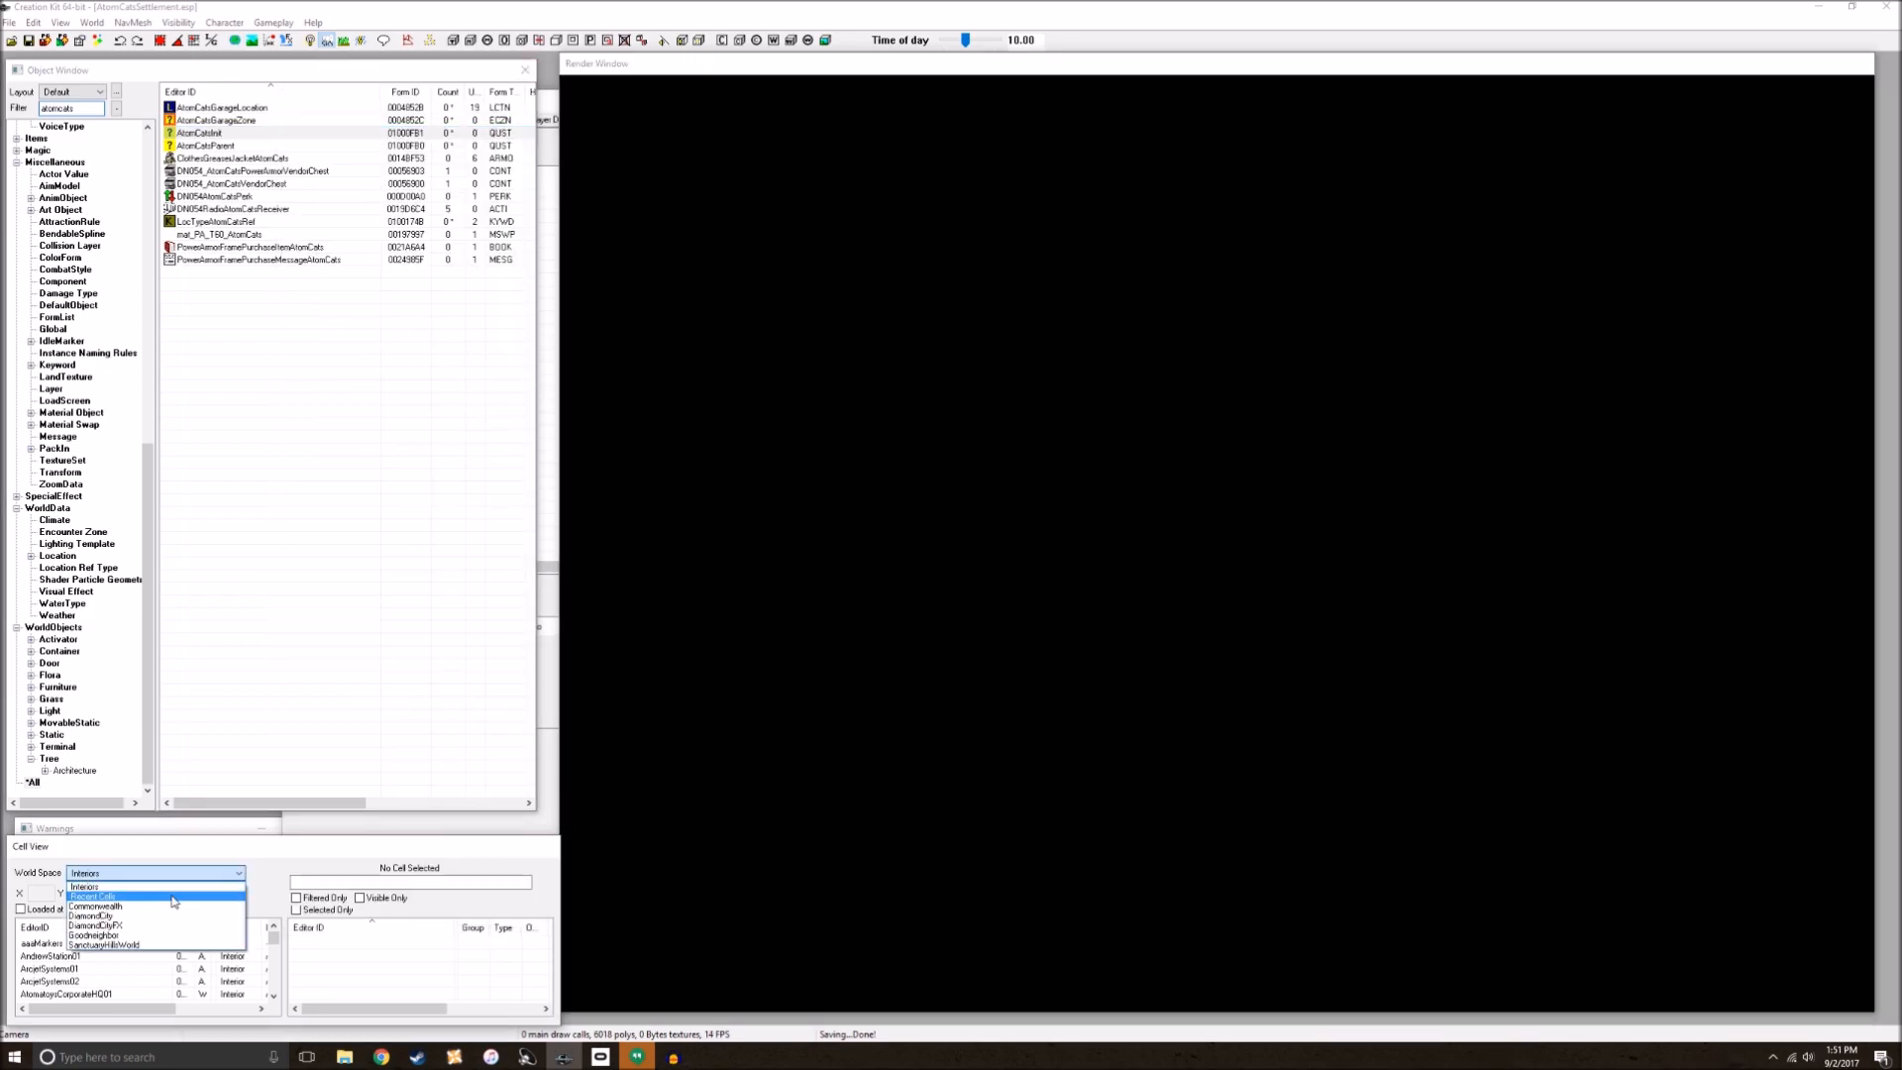
pyautogui.click(174, 897)
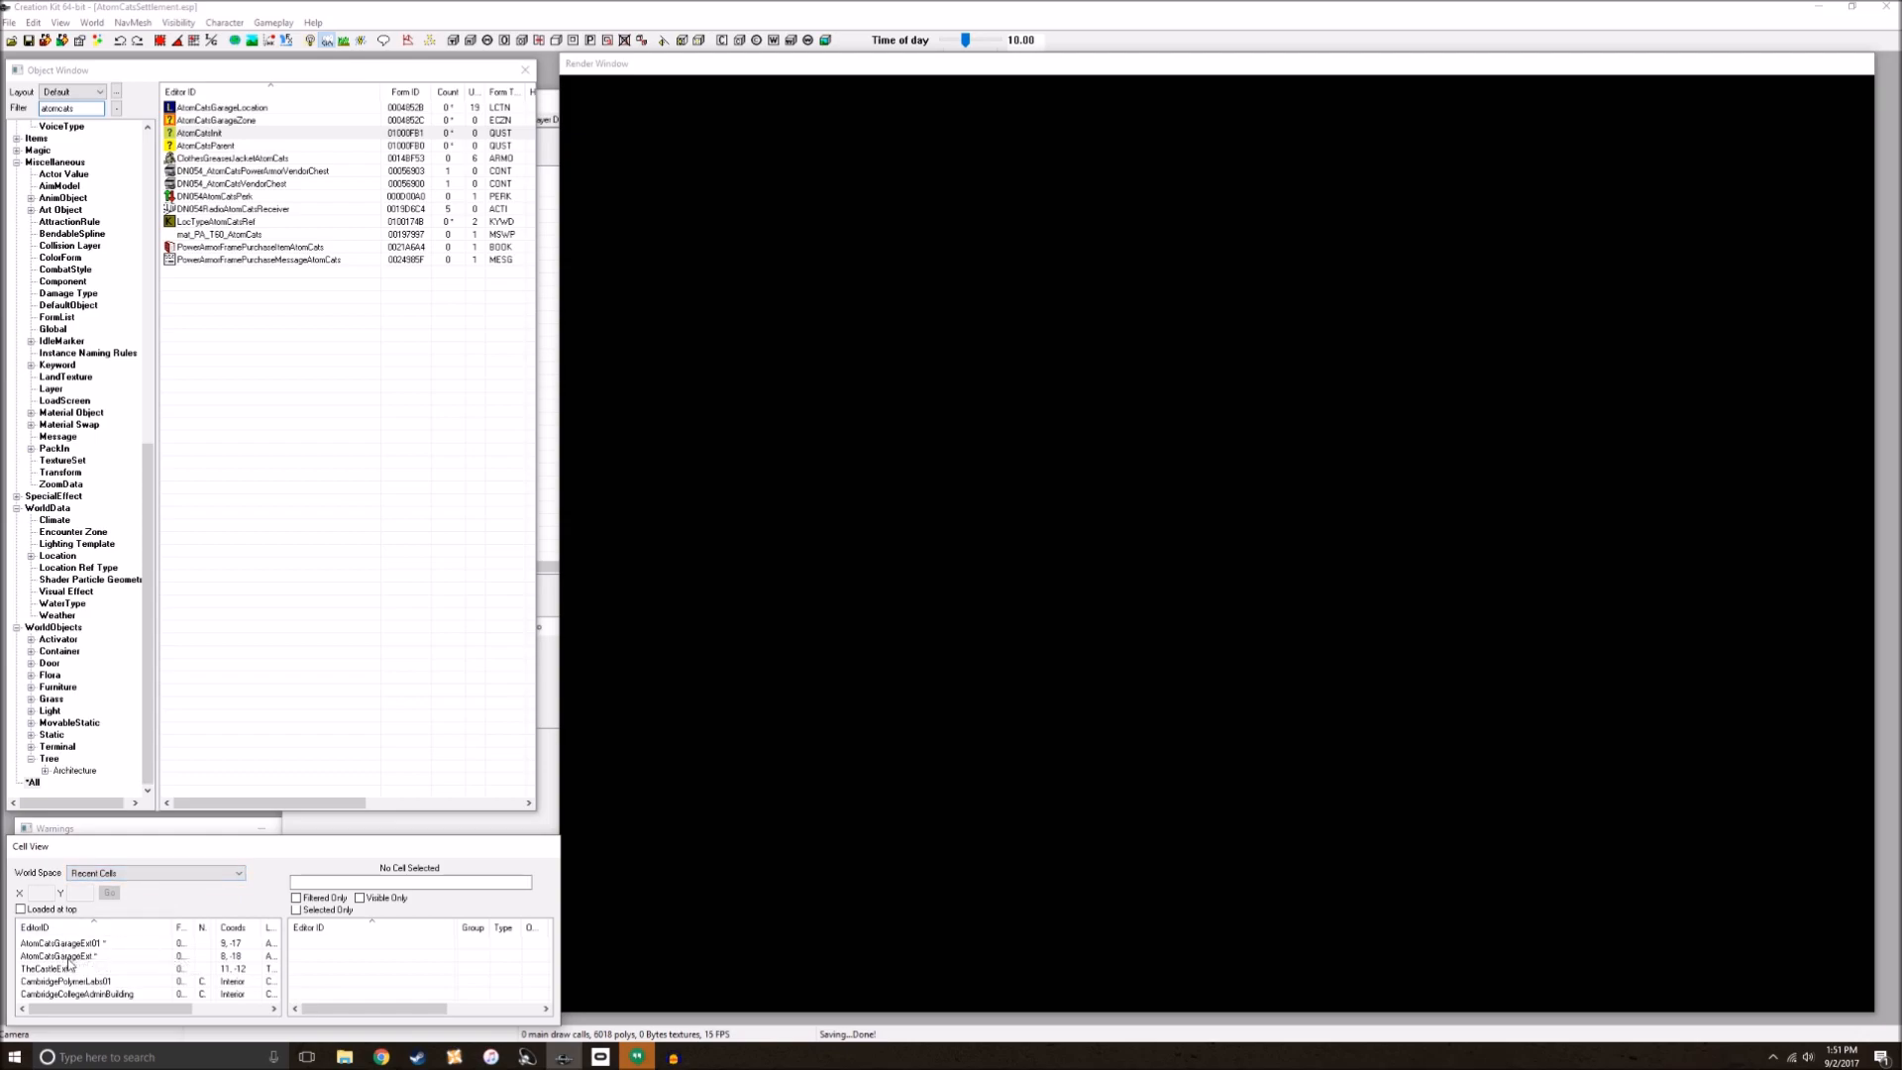
pyautogui.doubleClick(60, 955)
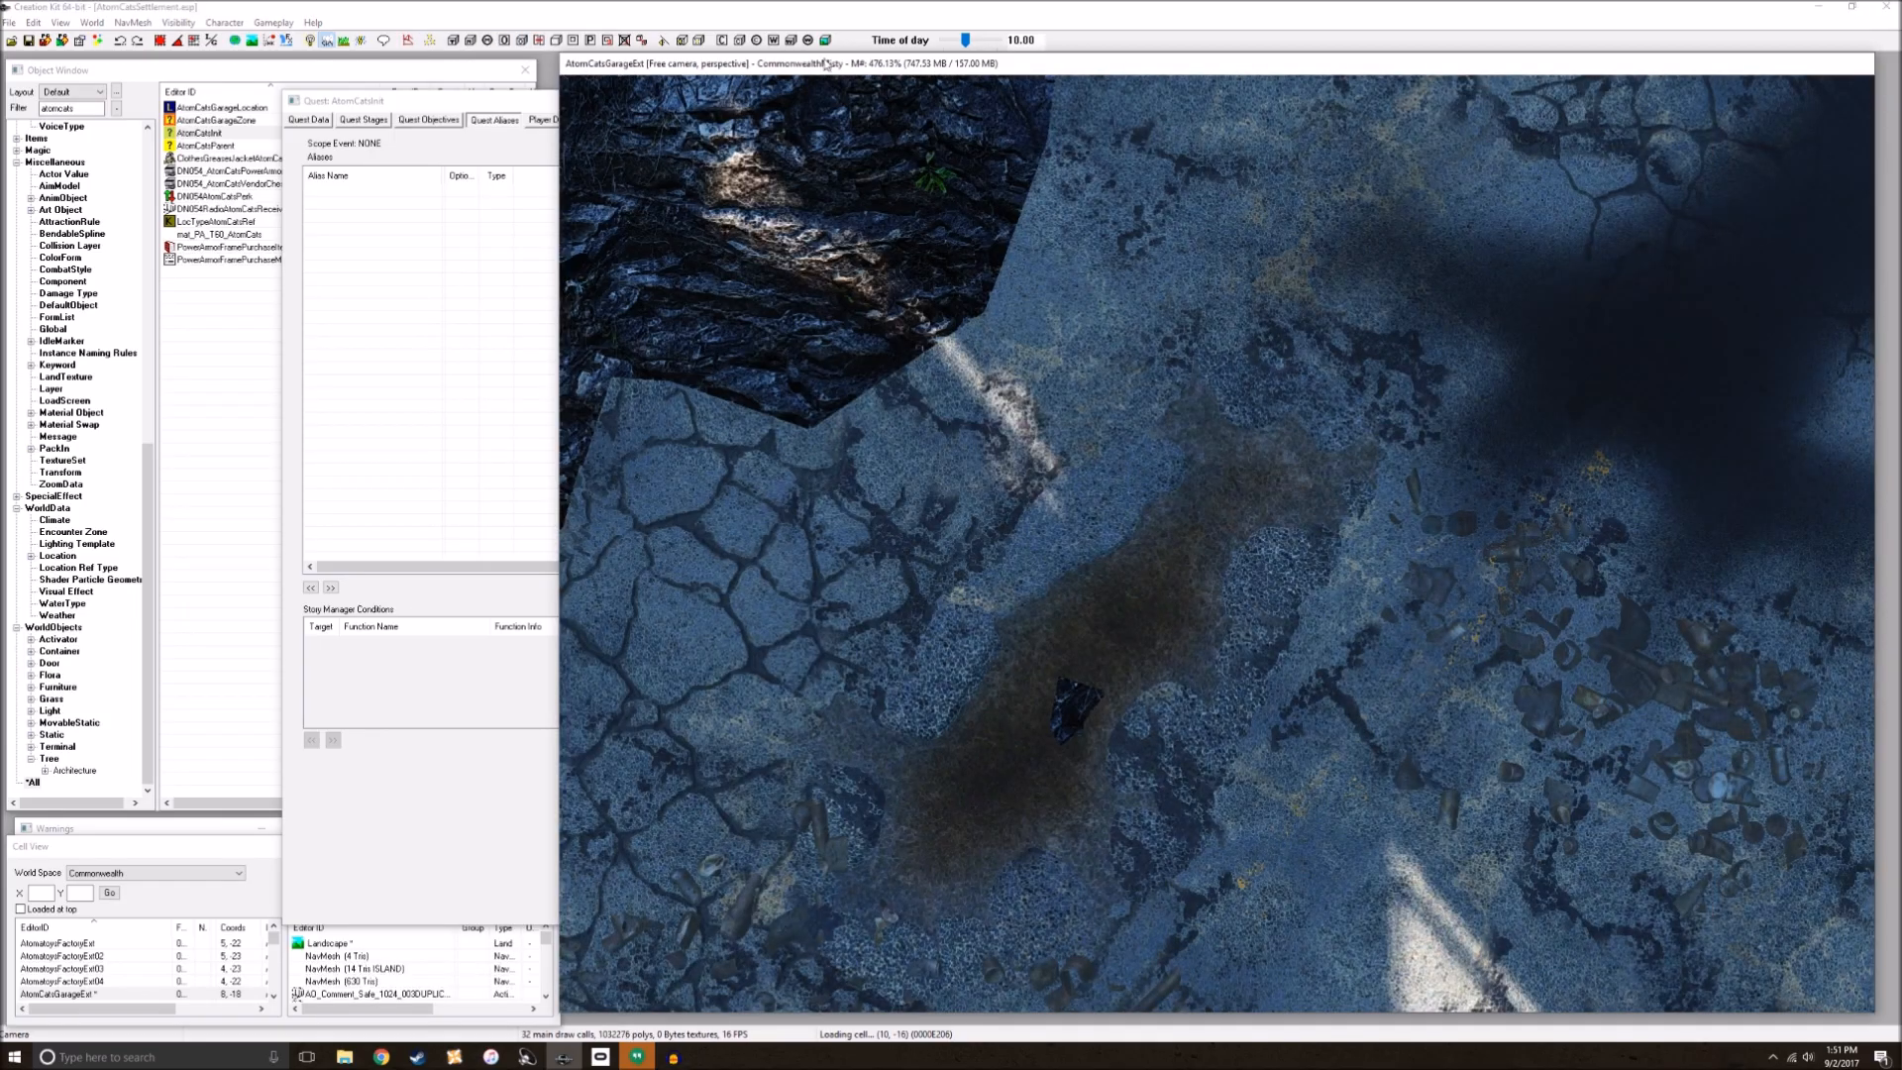
pyautogui.click(1129, 413)
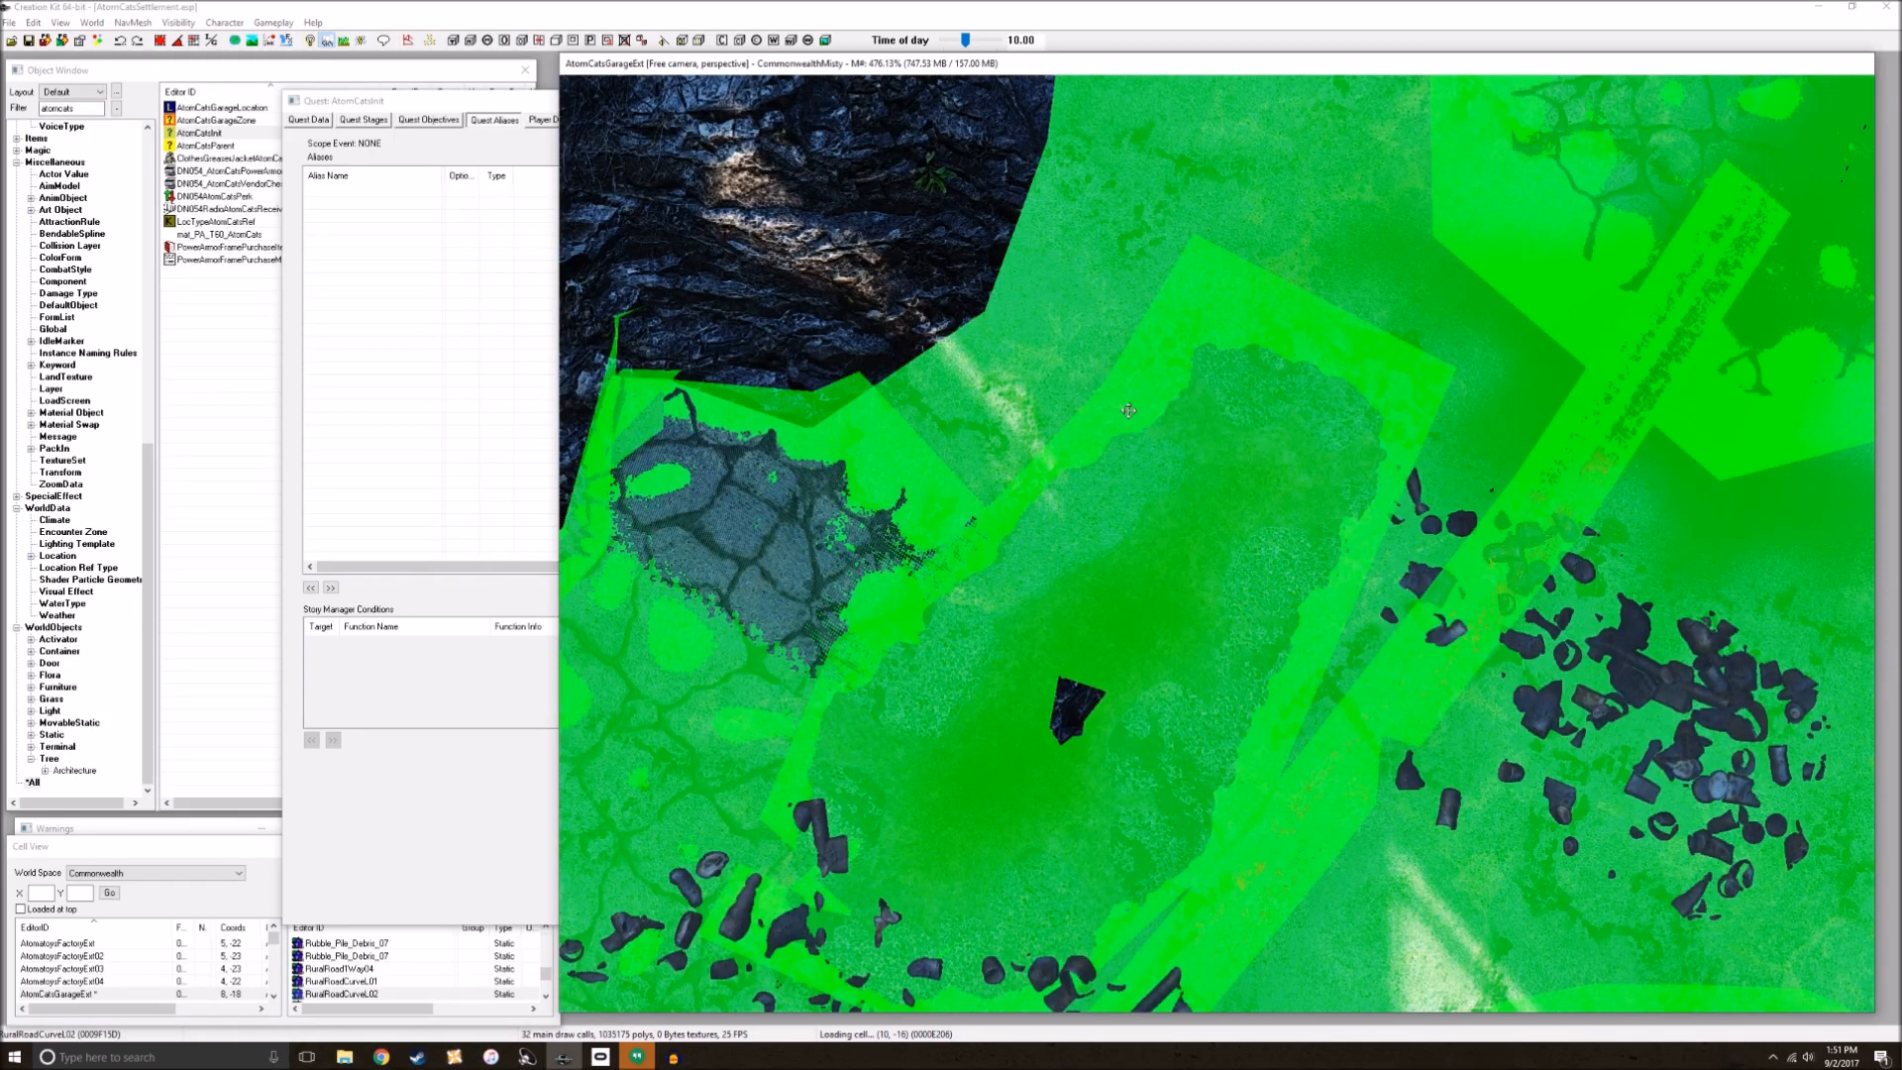
pyautogui.scroll(-8, 1128, 413)
pyautogui.keyDown('shift'); pyautogui.moveTo(1128, 413); pyautogui.dragTo(1179, 363, button='middle'); pyautogui.keyUp('shift')
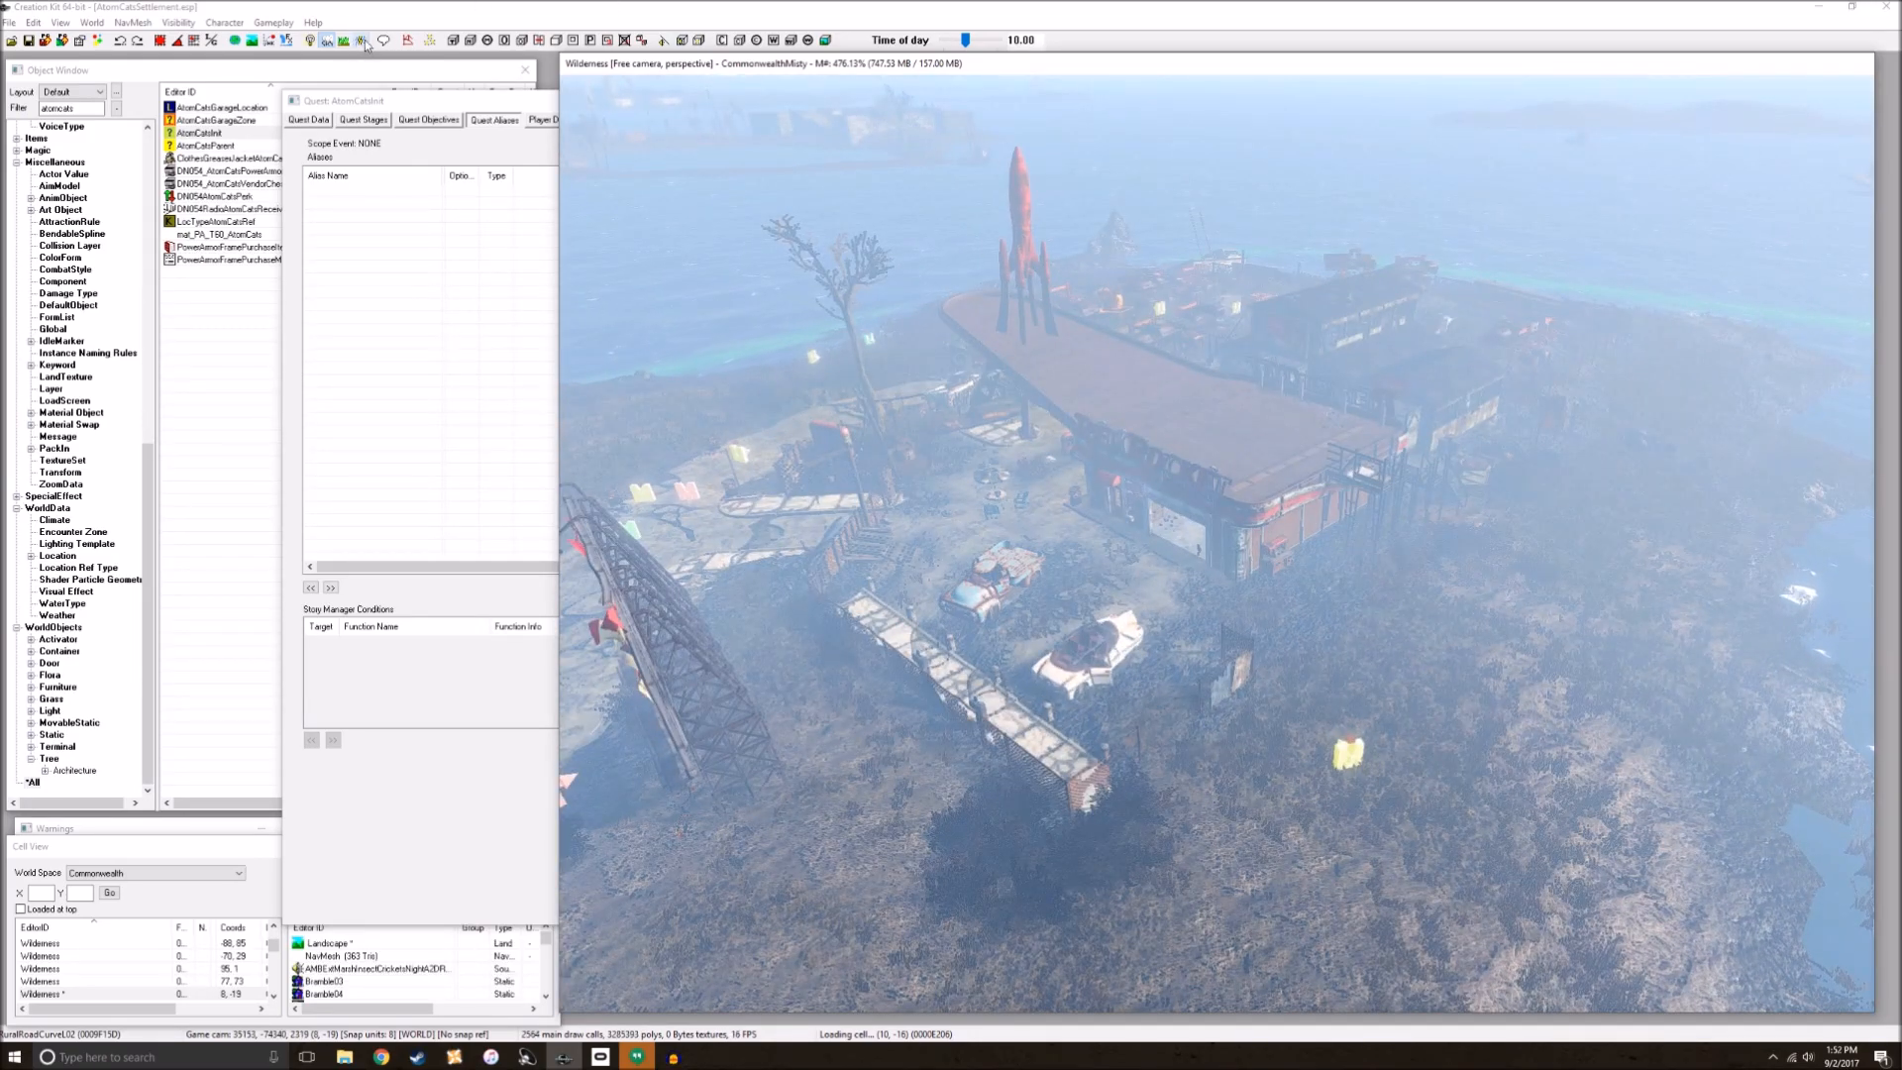
# Step: Set the render window's weather to CommonwealthClear and bring the workshop workbench beside the garage wall into view
pyautogui.click(360, 40)
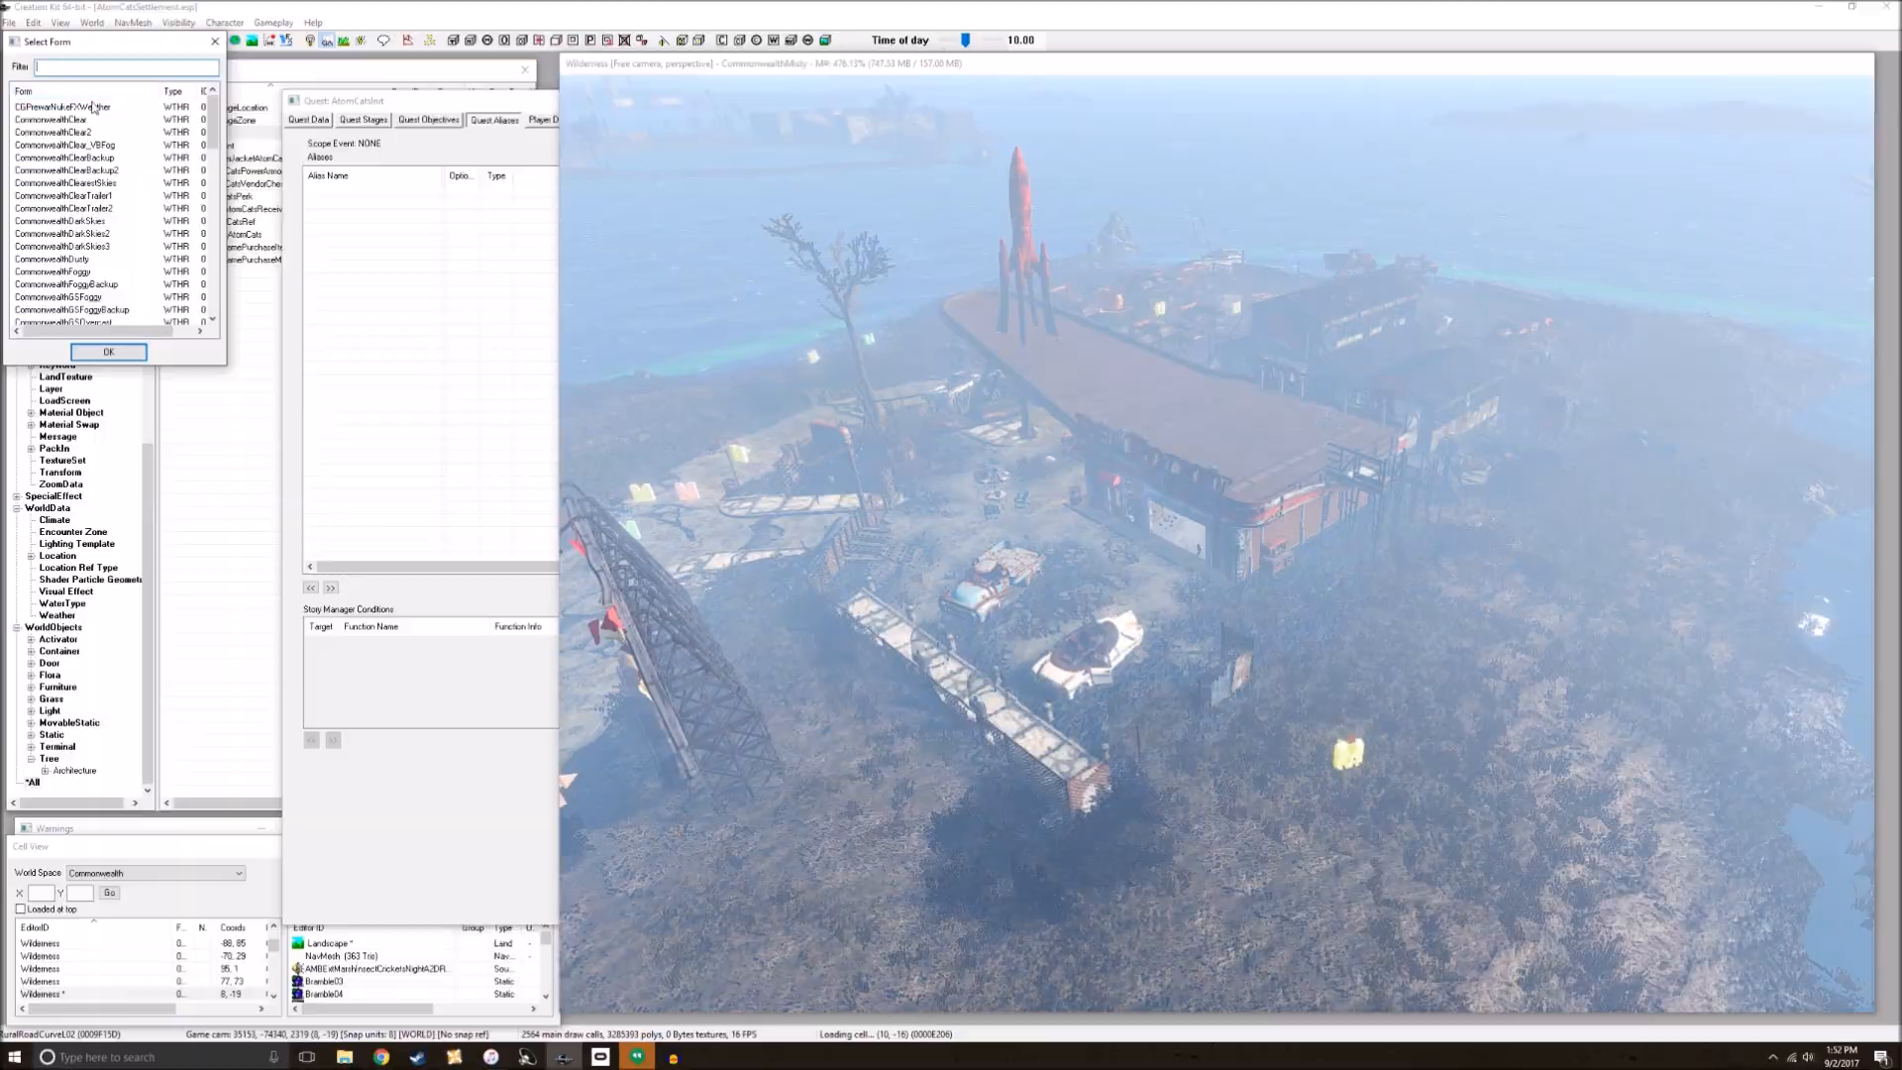
pyautogui.doubleClick(86, 120)
pyautogui.click(1287, 516)
pyautogui.keyDown('shift'); pyautogui.moveTo(1287, 515); pyautogui.dragTo(1246, 553, button='middle'); pyautogui.keyUp('shift')
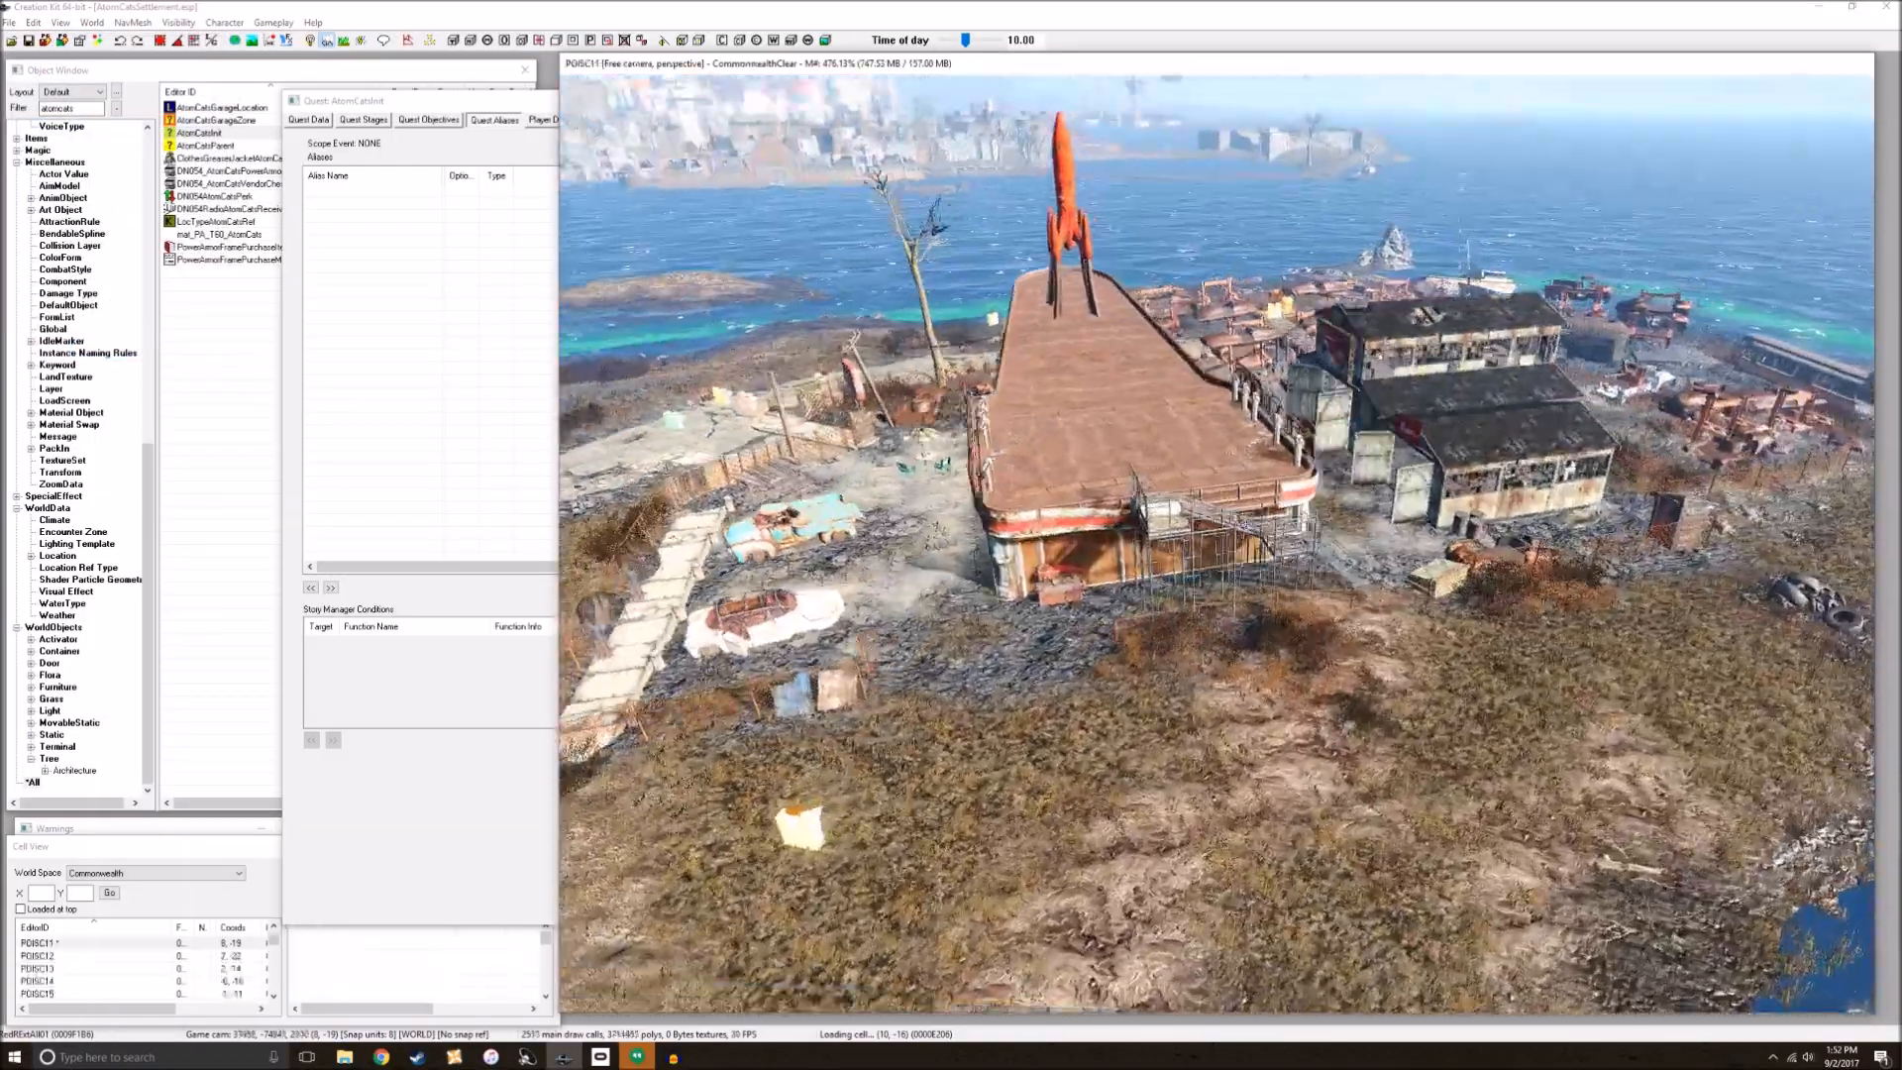
pyautogui.scroll(10, 1245, 552)
pyautogui.scroll(10, 1246, 553)
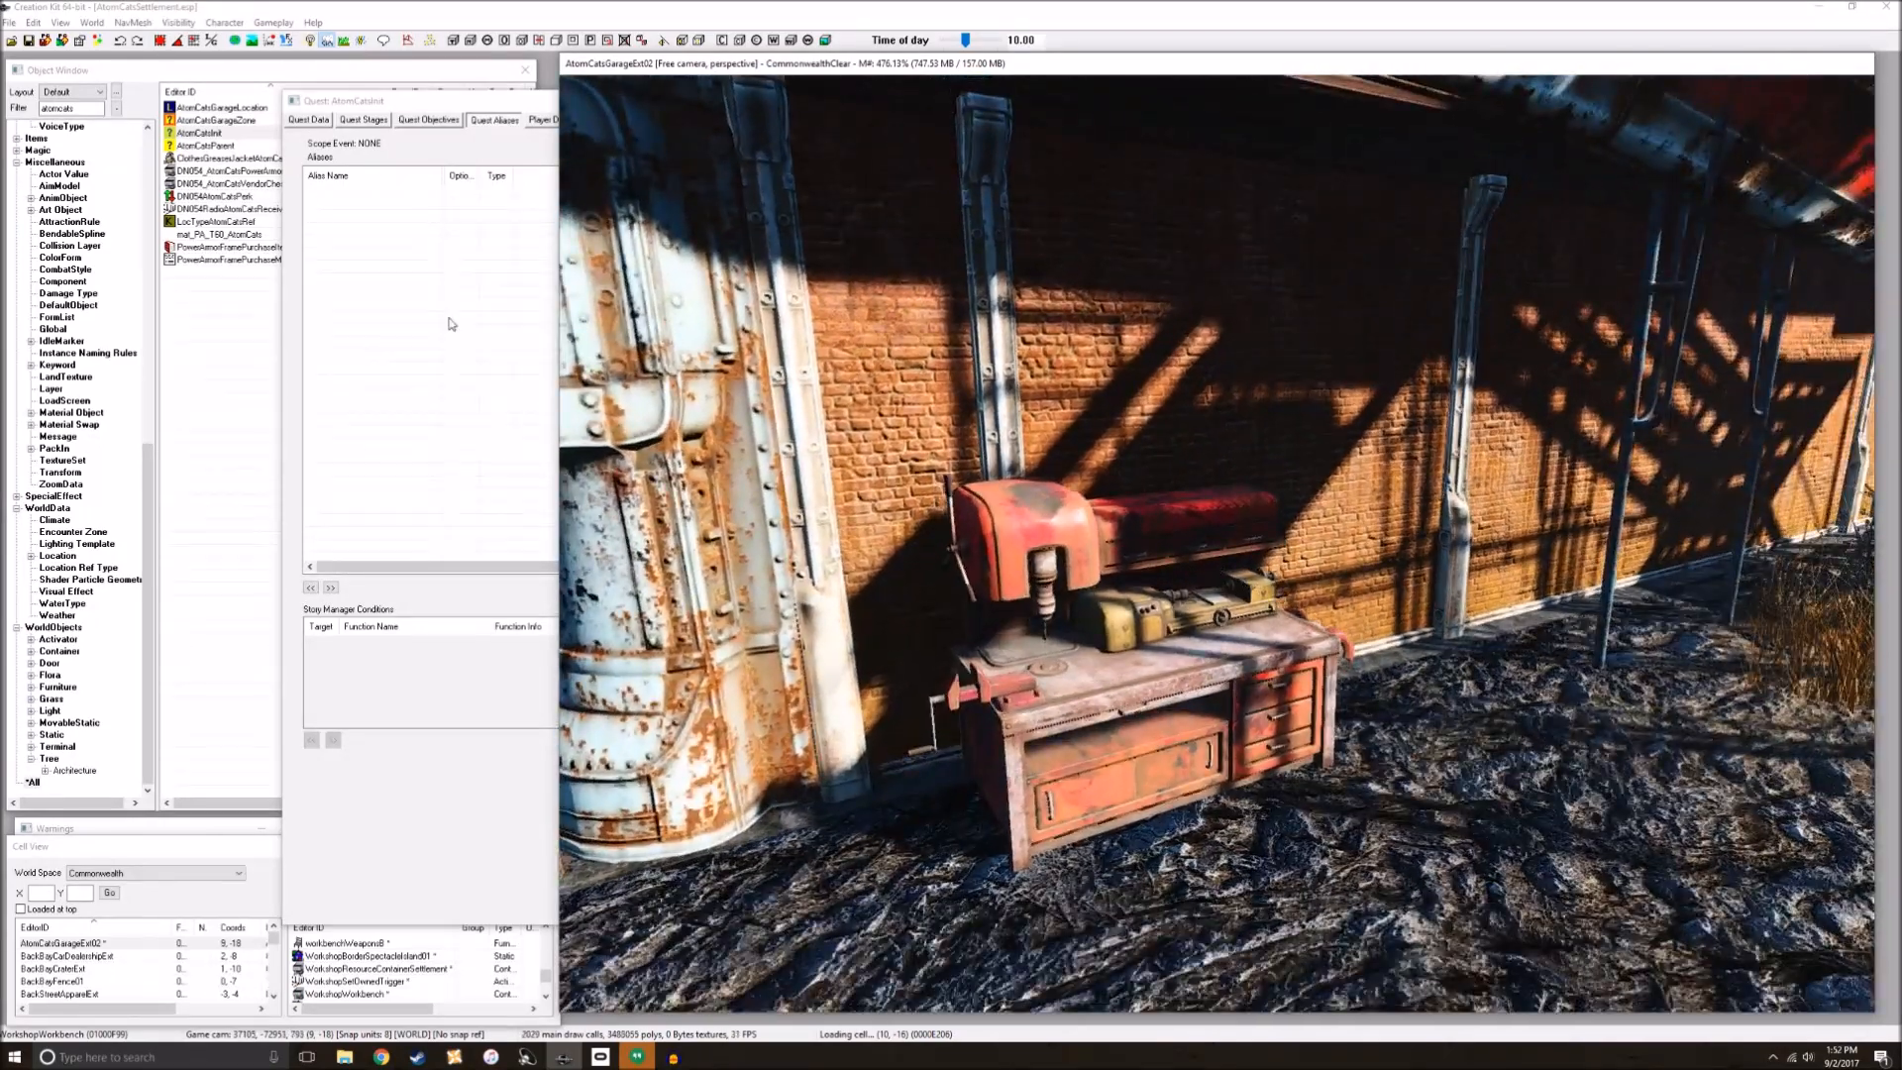
# Step: Filter the object list by "initial" and open the WorkshopInitializeLocation quest as a reference
pyautogui.click(448, 321)
pyautogui.moveTo(477, 103); pyautogui.dragTo(567, 118)
pyautogui.moveTo(79, 109); pyautogui.dragTo(2, 120)
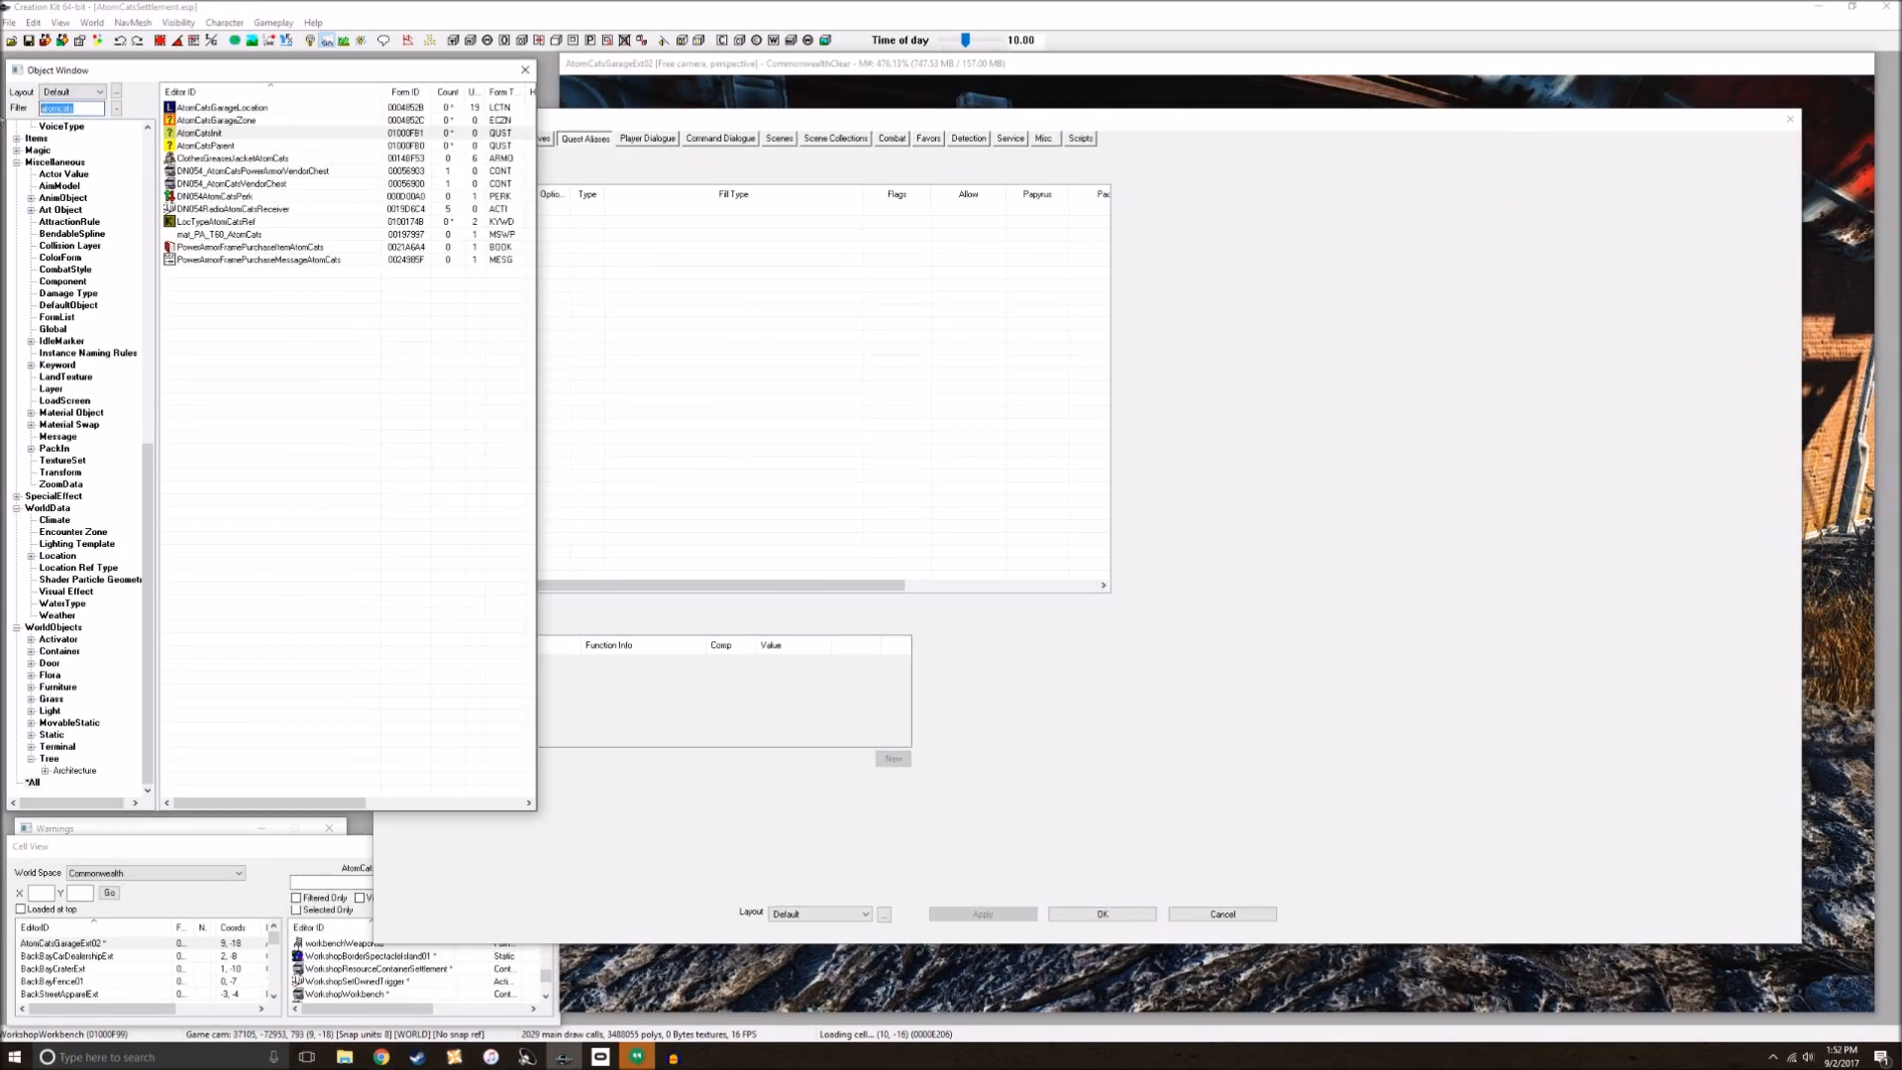
pyautogui.press('BackSpace')
pyautogui.write('initial')
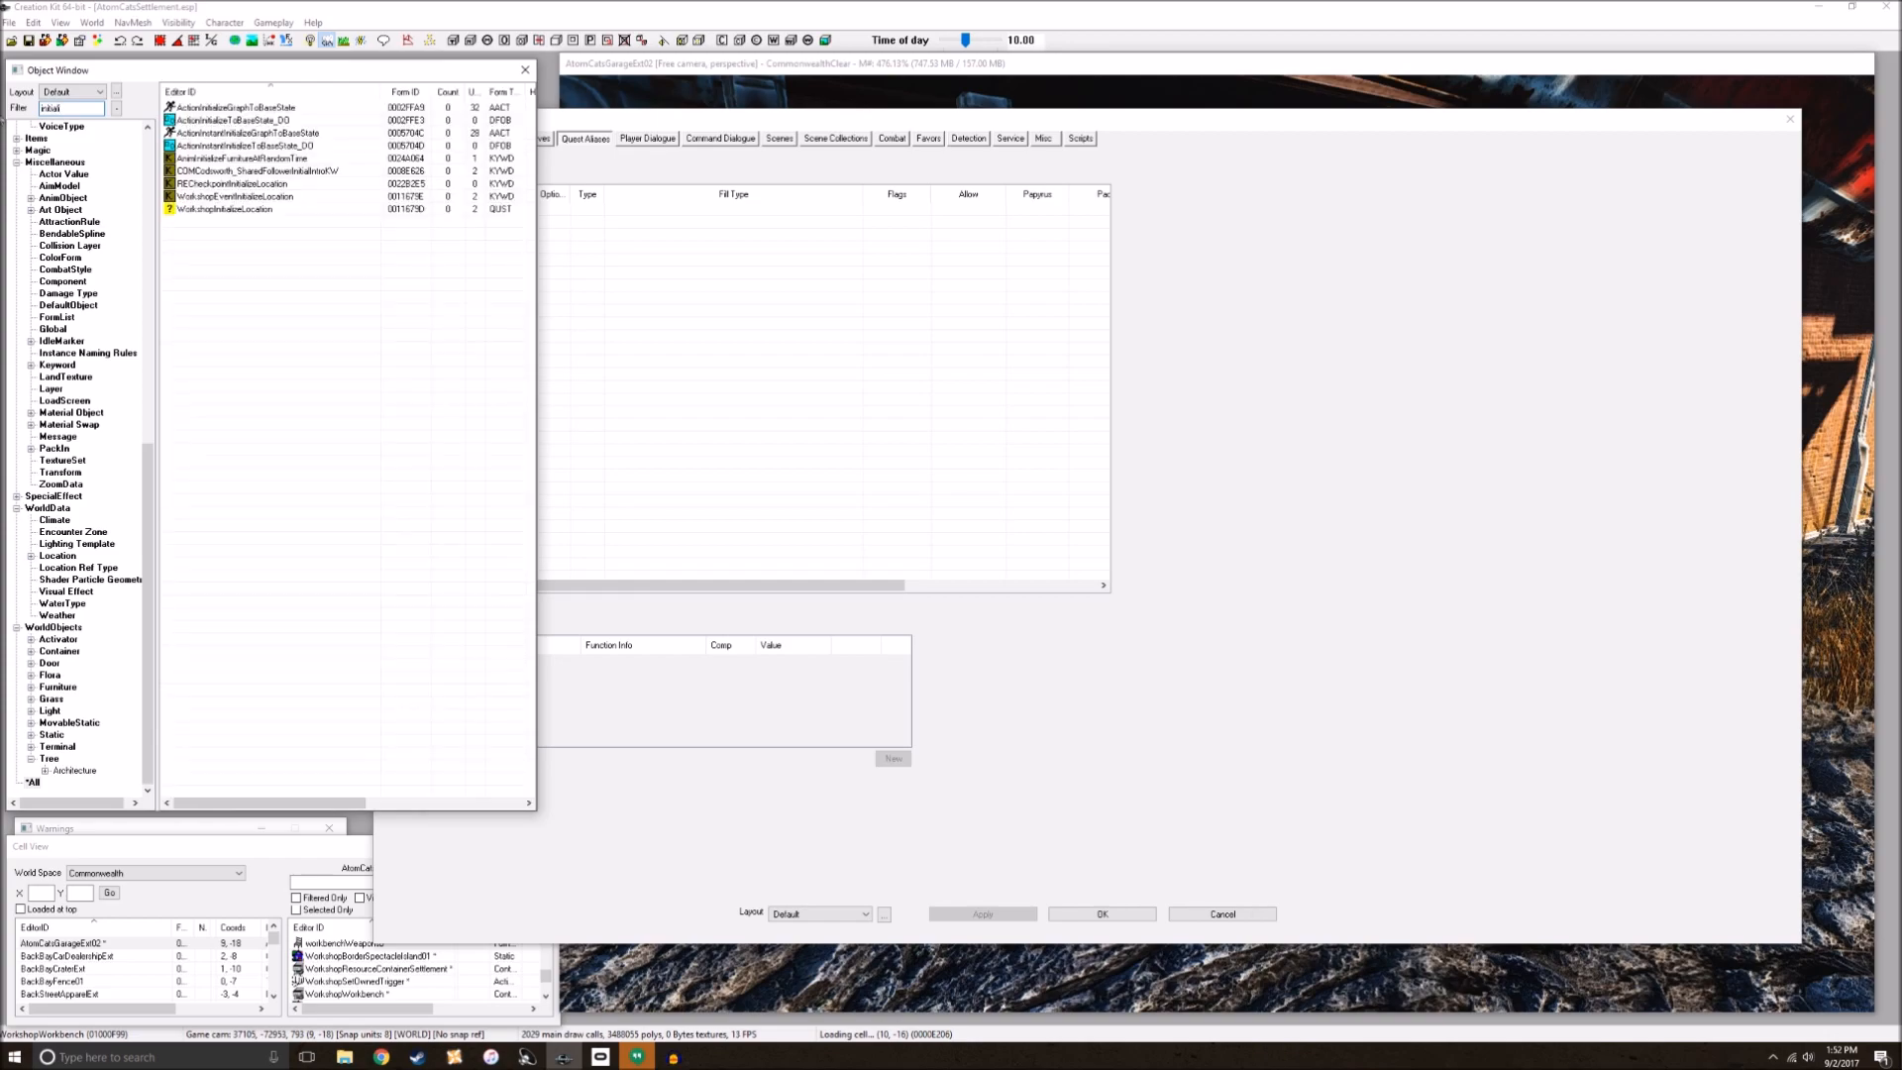
pyautogui.doubleClick(293, 208)
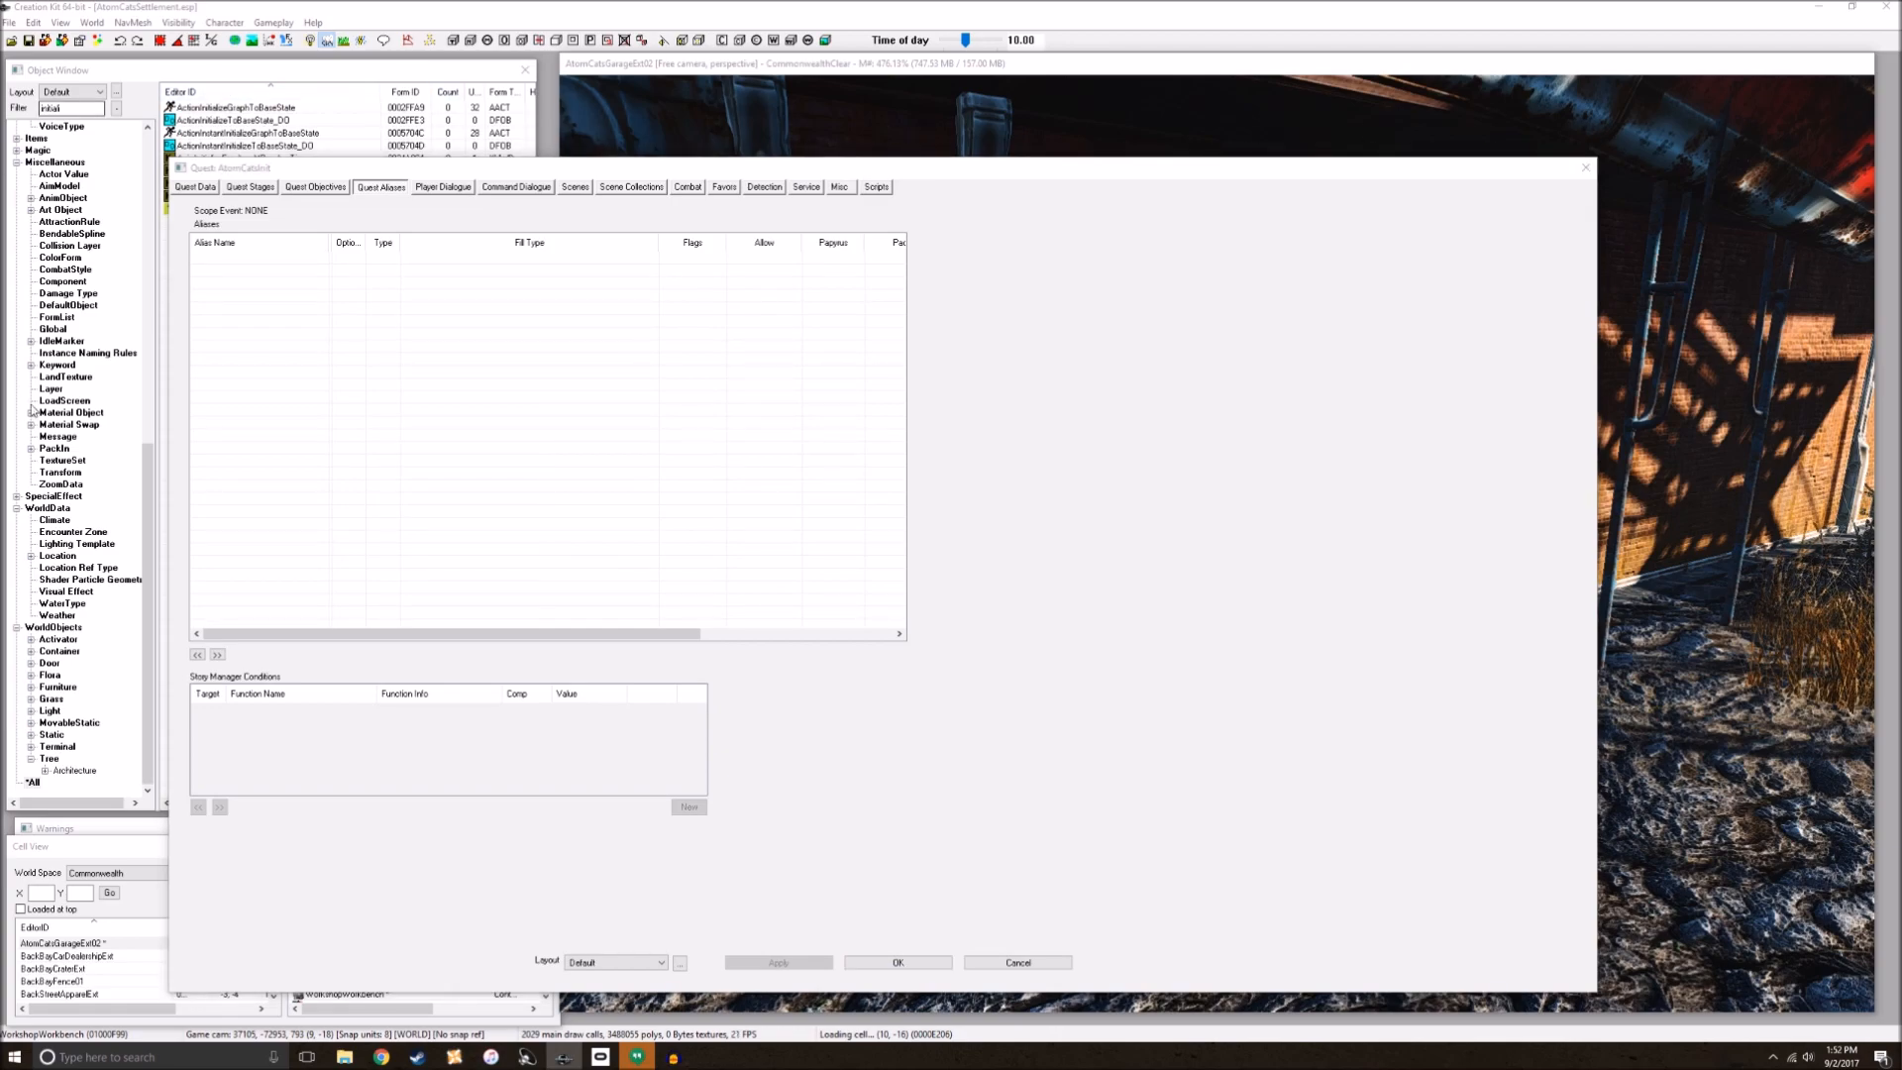
# Step: Create a reference alias named Workshop in the AtomCatsInit quest and mark it as optional
pyautogui.rightClick(502, 310)
pyautogui.click(555, 316)
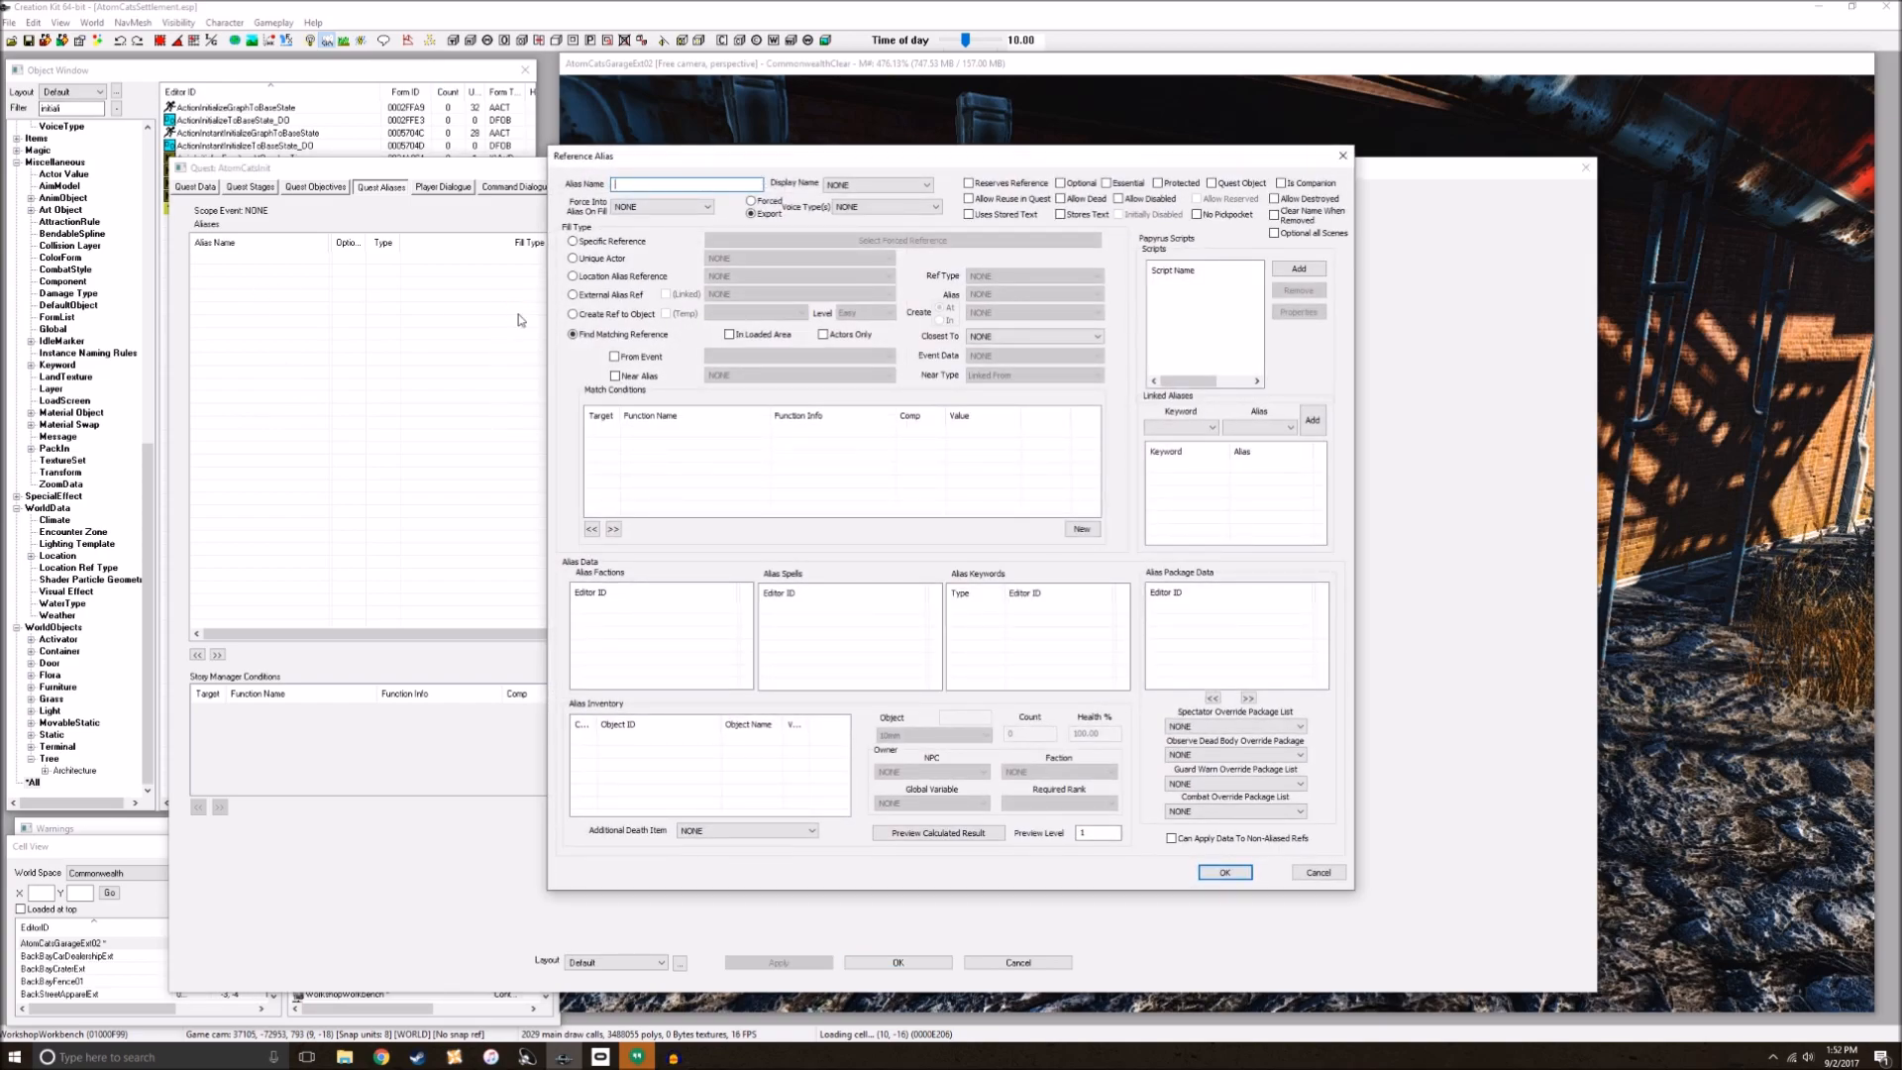
pyautogui.write('Wor')
pyautogui.click(1087, 187)
pyautogui.moveTo(1079, 160); pyautogui.dragTo(1064, 136)
# Step: Fill the Workshop alias with the specific WorkshopWorkbench reference picked in the render window and confirm the alias
pyautogui.click(574, 219)
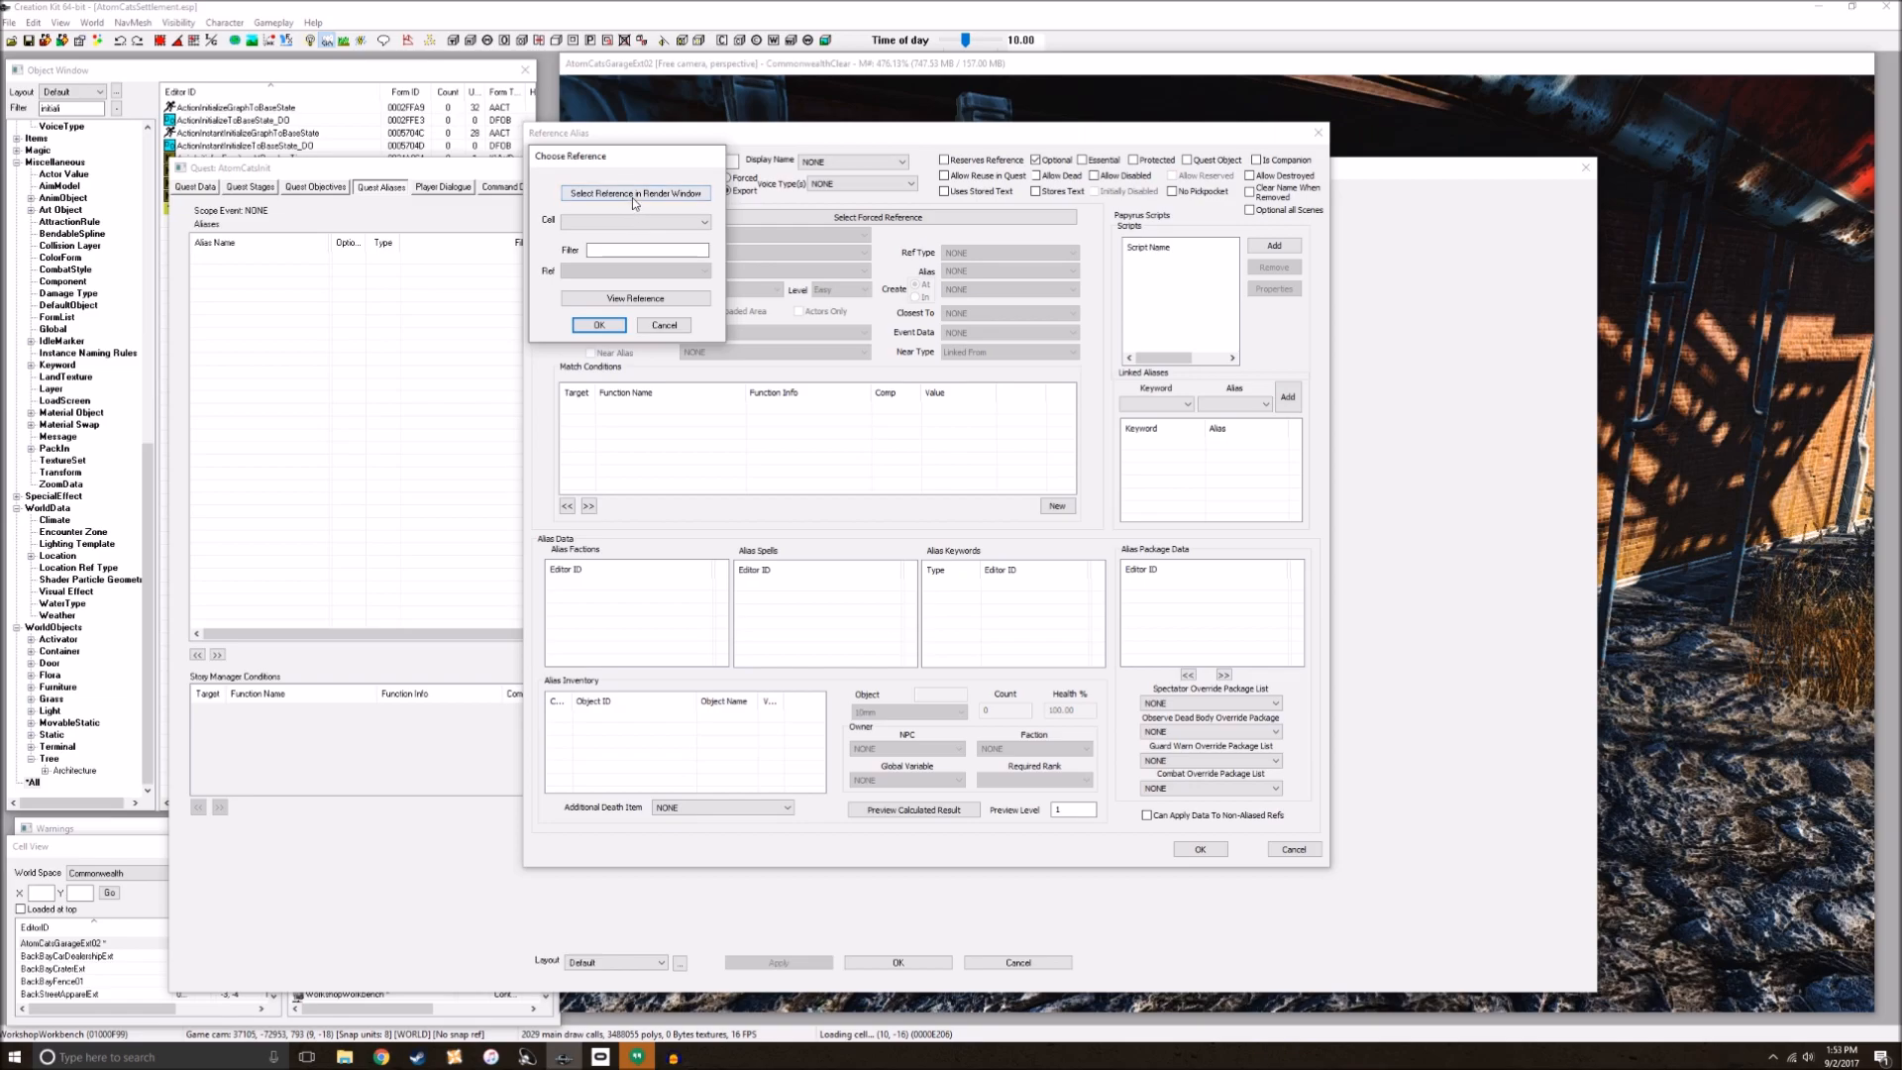
pyautogui.click(630, 195)
pyautogui.click(1088, 525)
pyautogui.click(599, 325)
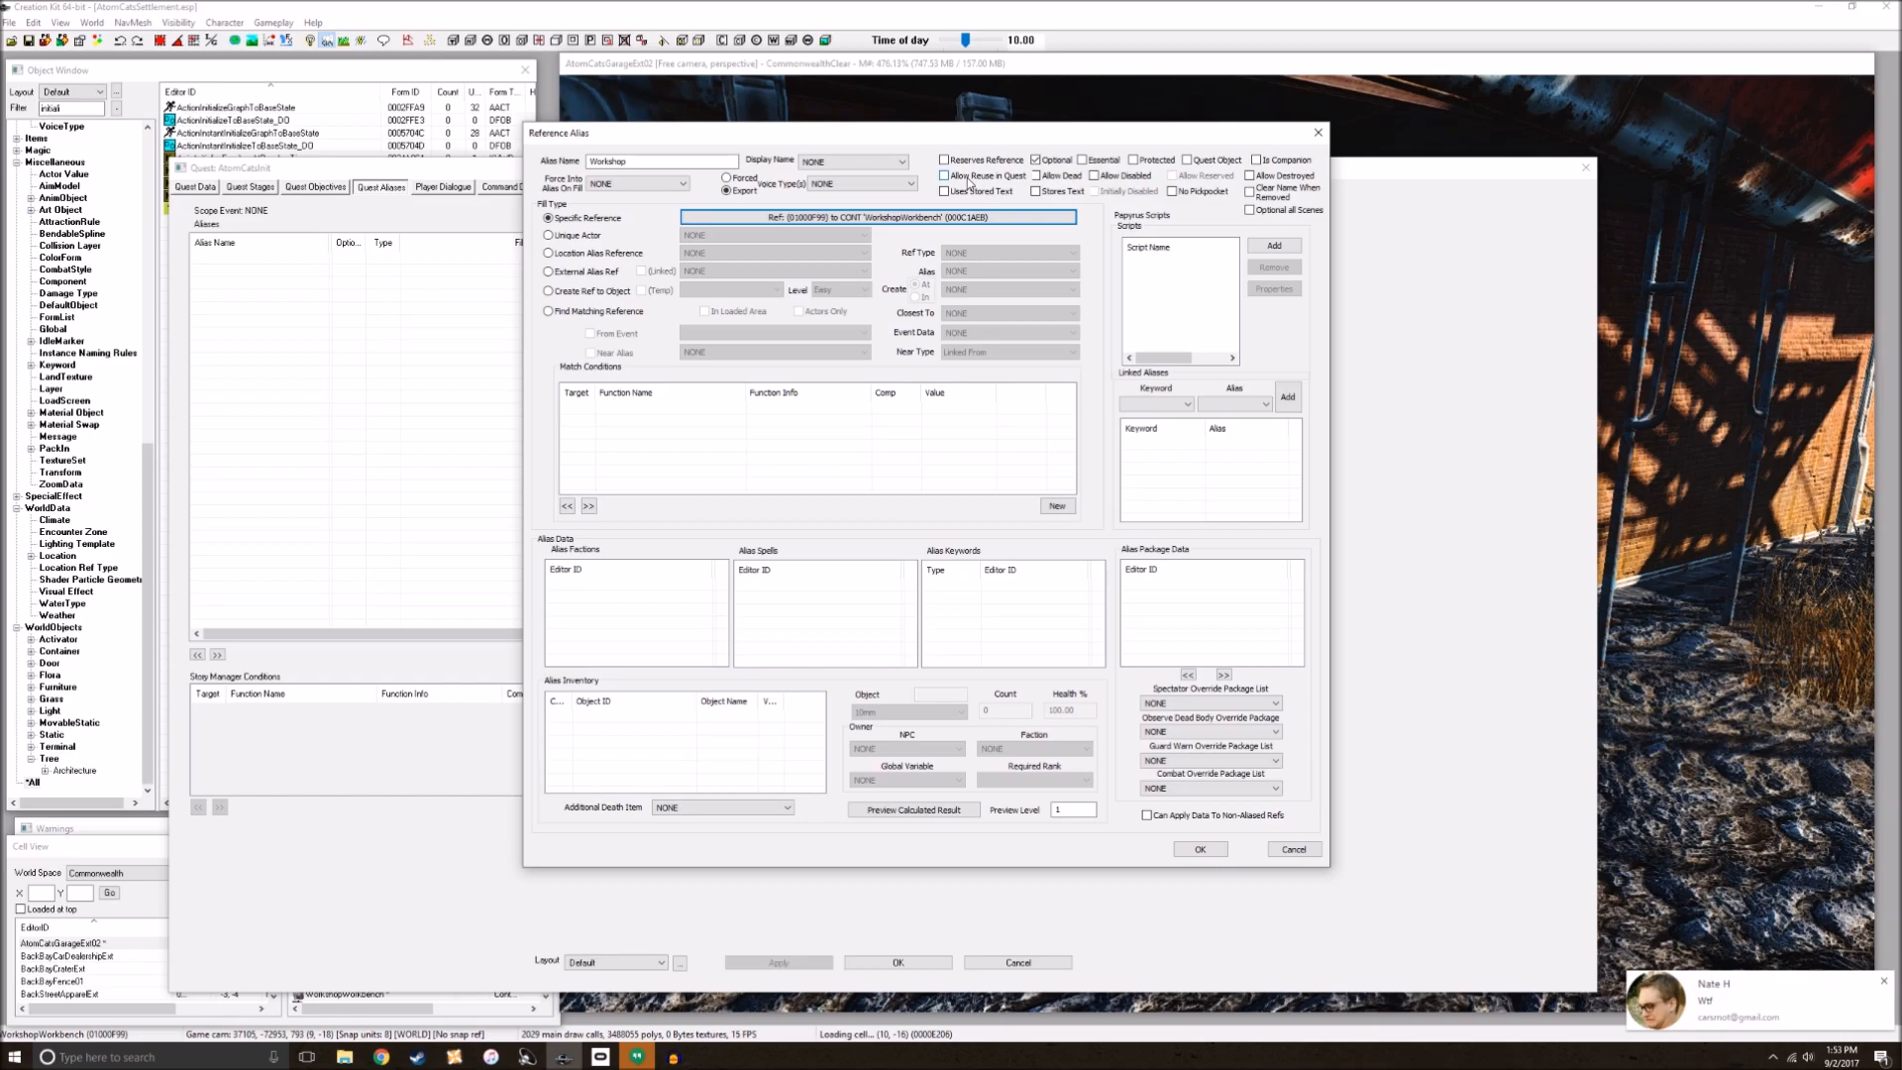
pyautogui.click(1884, 983)
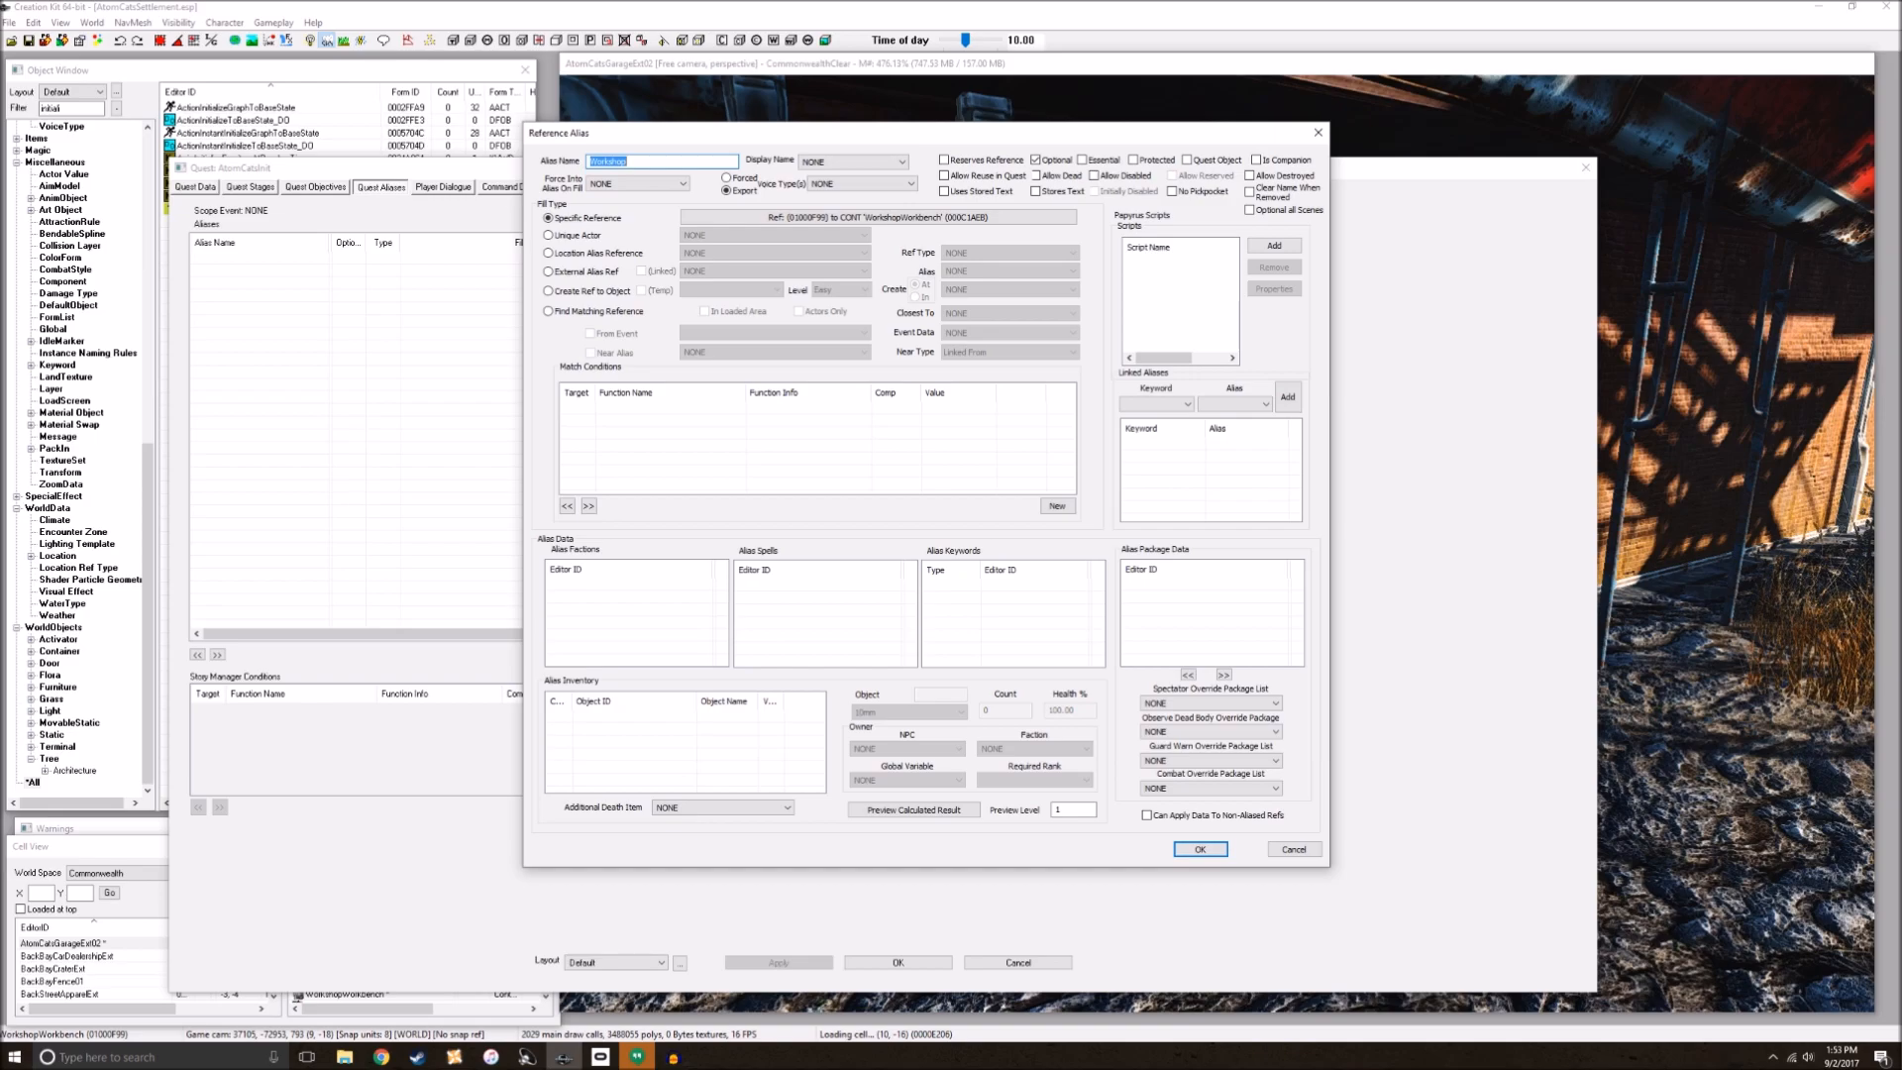
pyautogui.click(1197, 850)
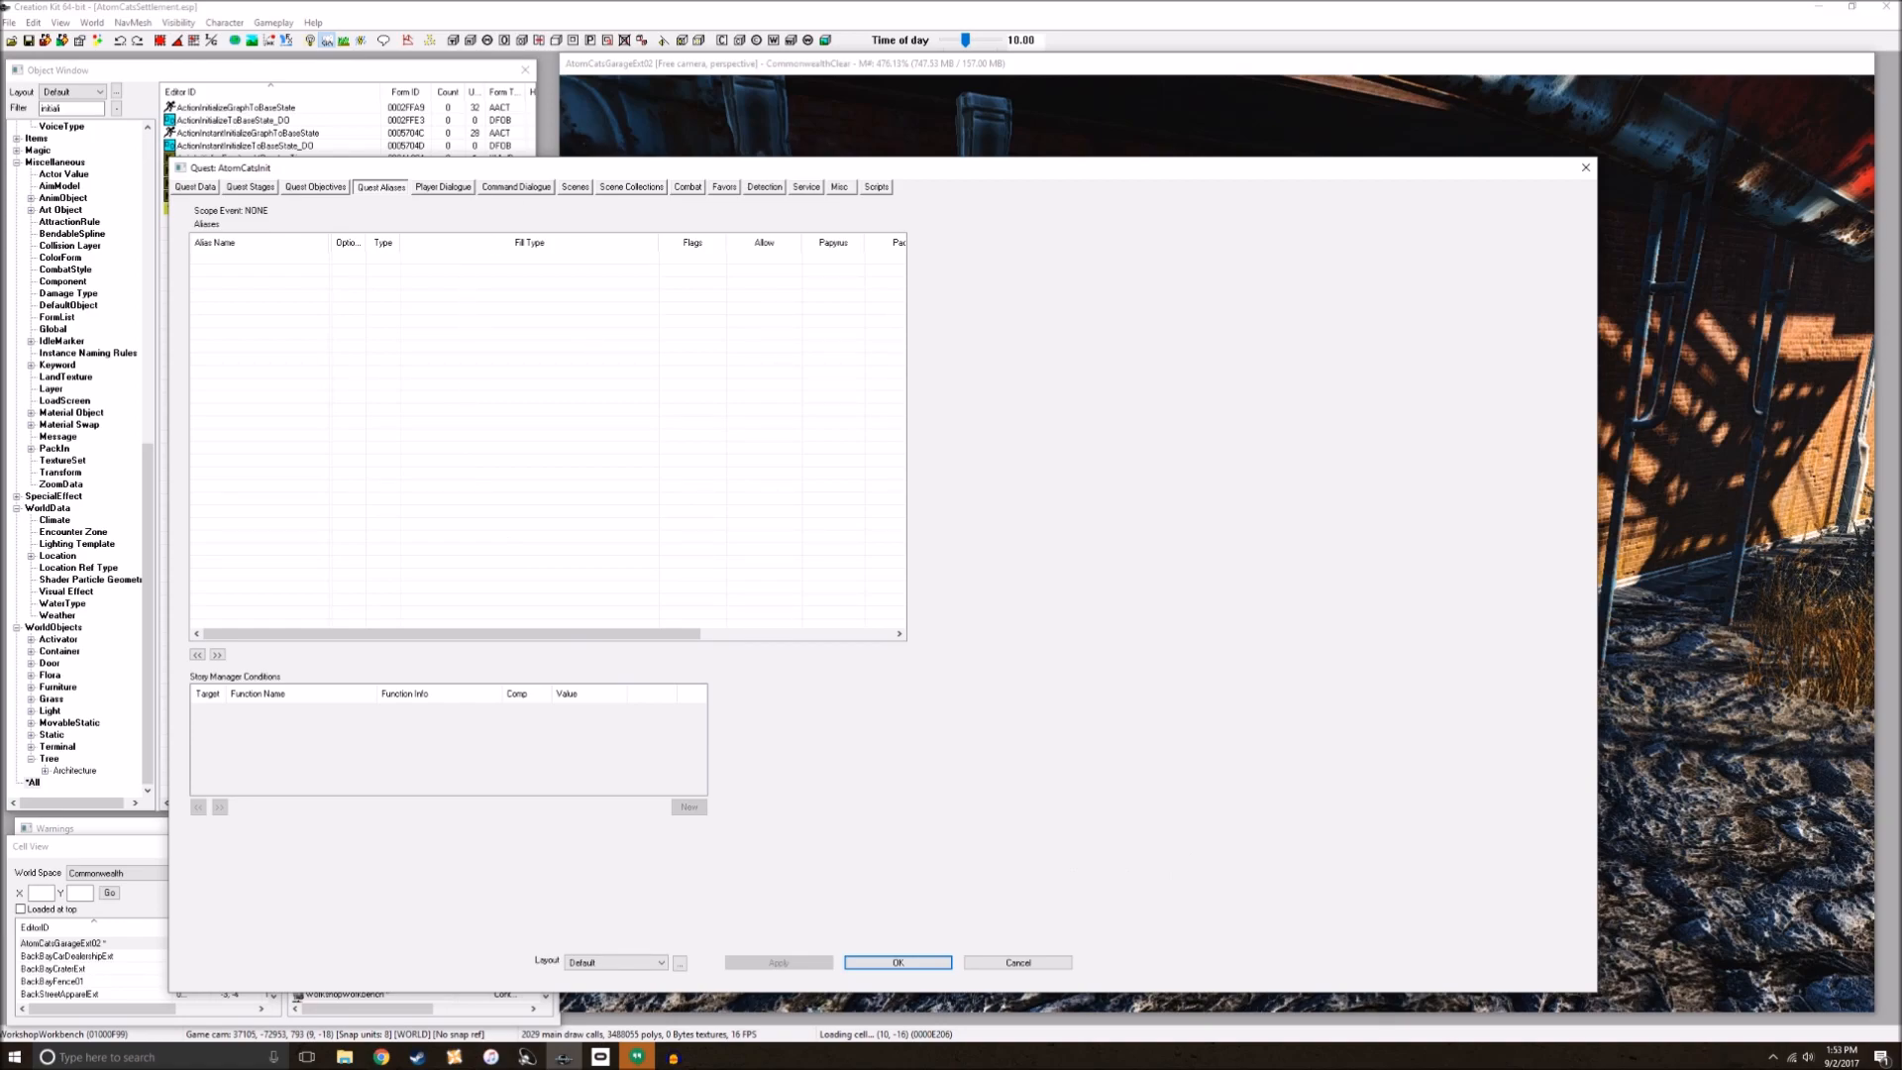
# Step: Start another reference alias in the AtomCatsInit quest and name it CenterMarker
pyautogui.rightClick(476, 334)
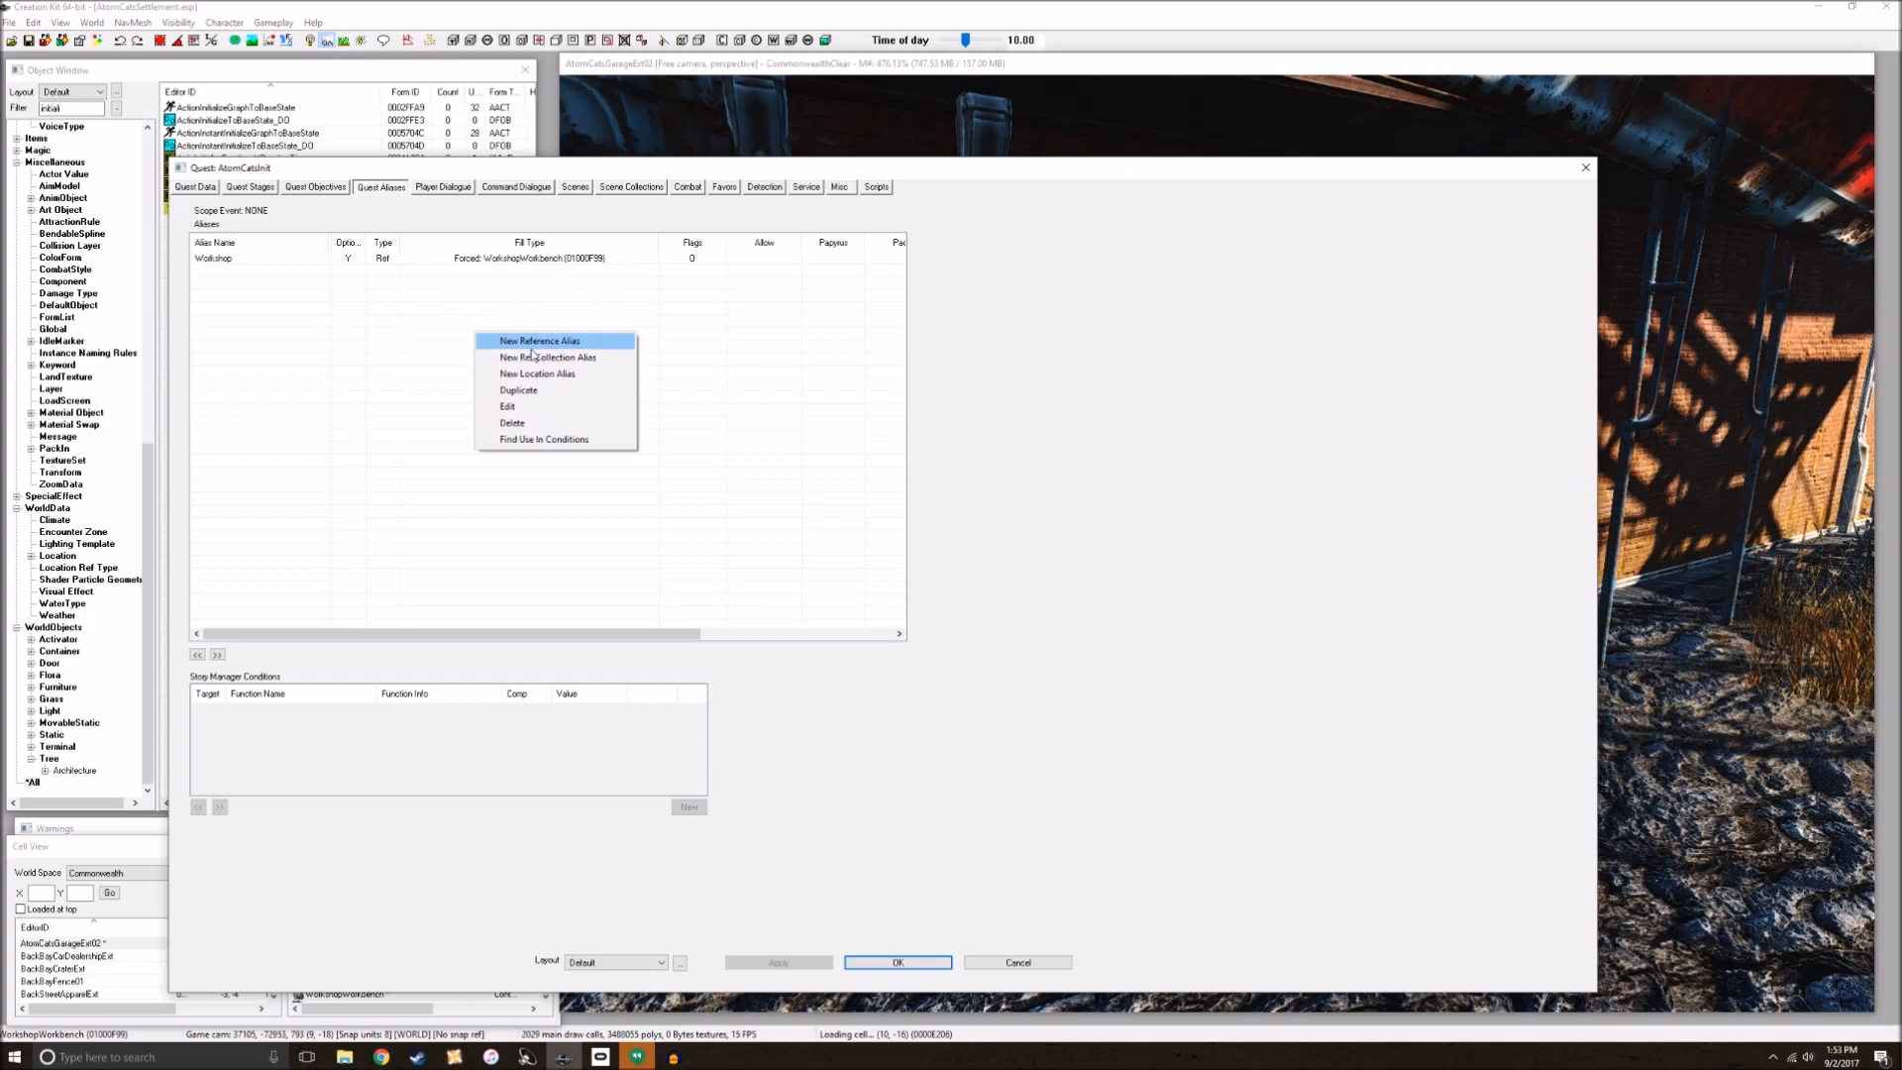
pyautogui.click(535, 342)
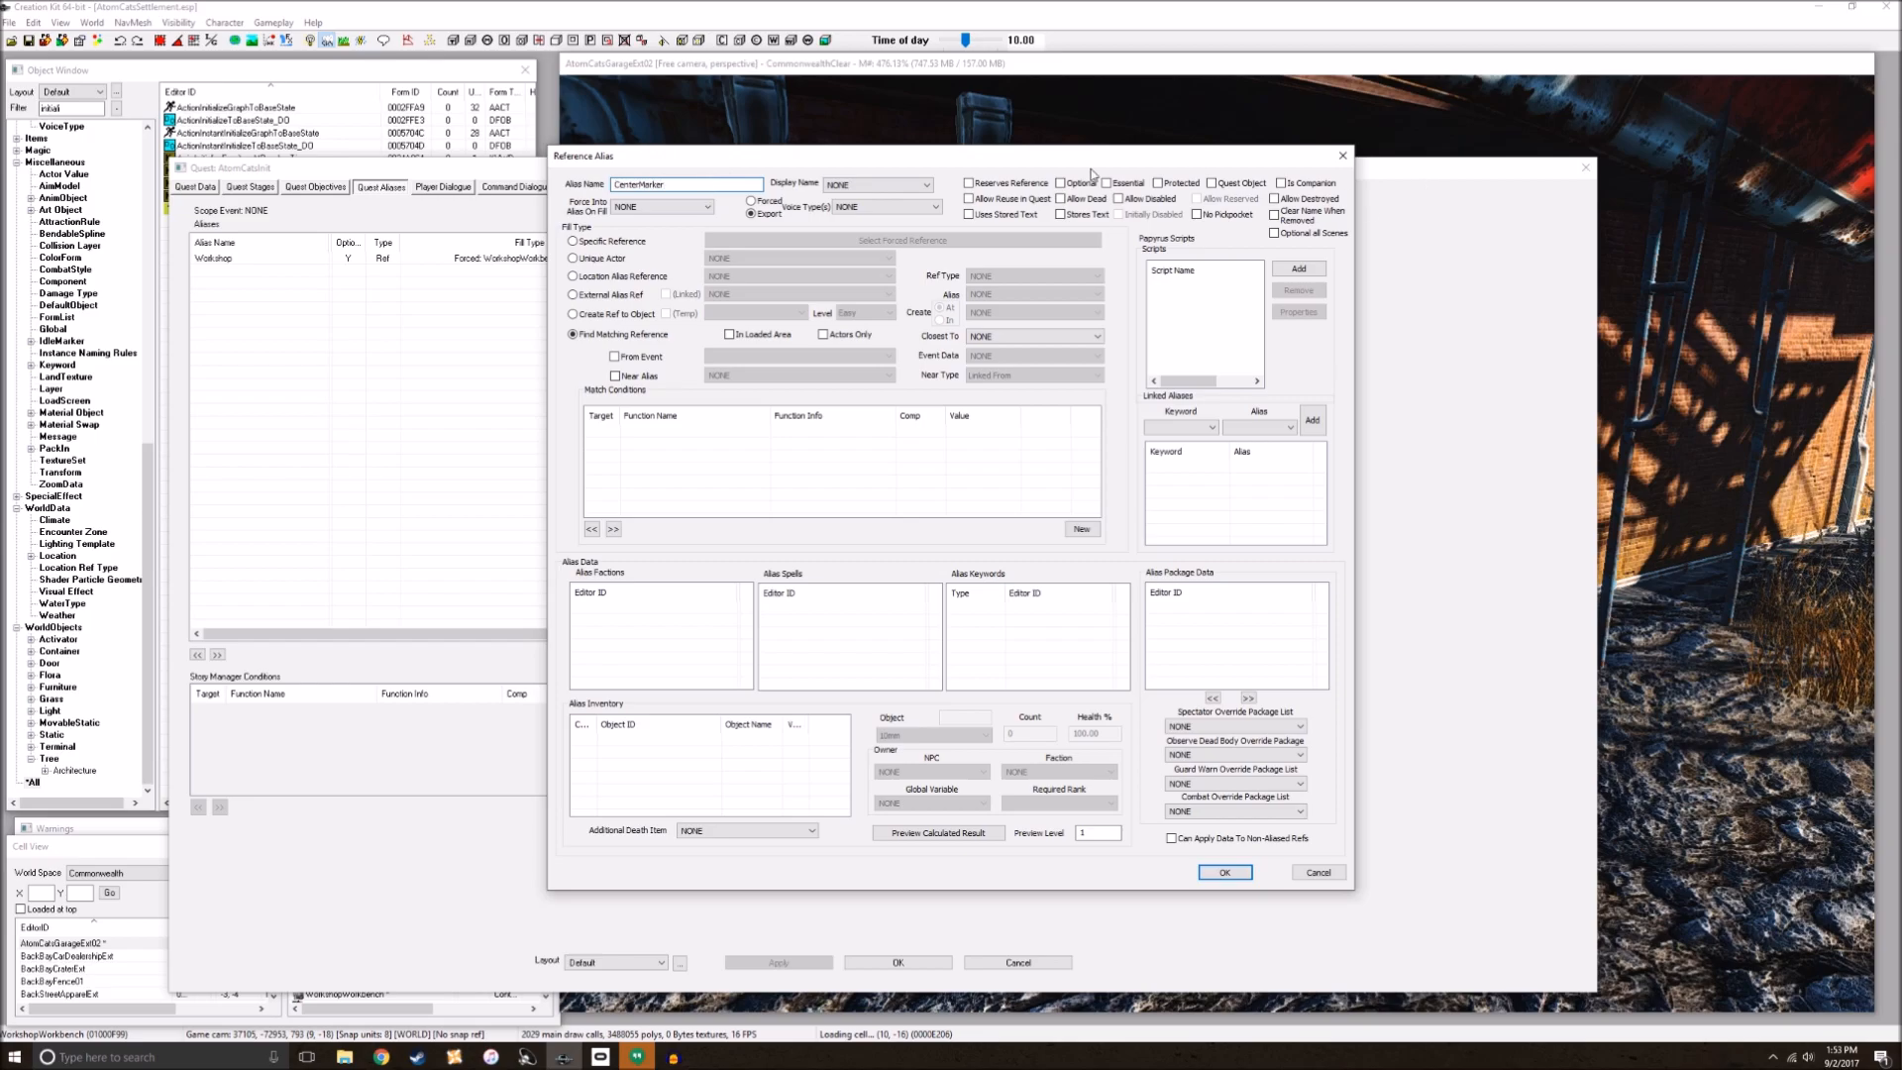
pyautogui.click(1274, 71)
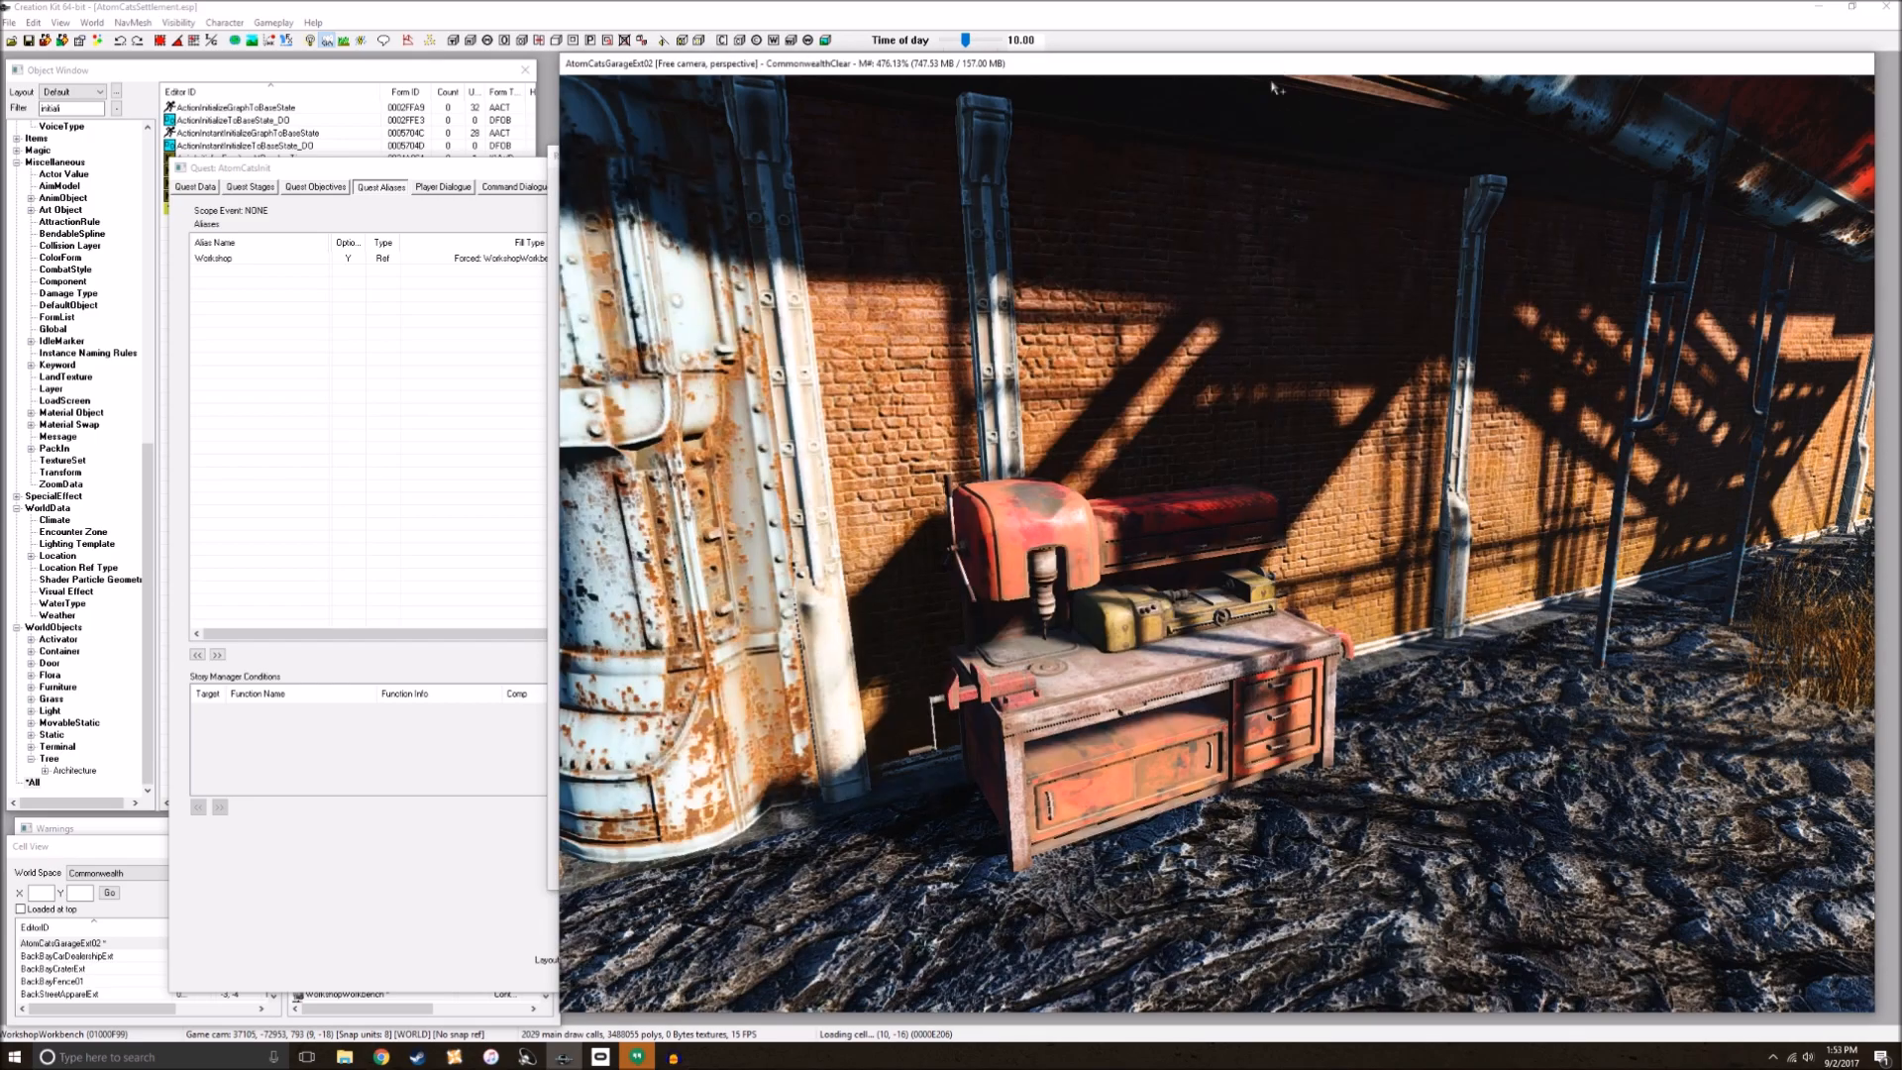
# Step: Display the markers in the render window and locate the settlement's red heading marker on the concrete near the garage
pyautogui.scroll(-5, 1220, 409)
pyautogui.moveTo(1221, 409); pyautogui.dragTo(1348, 425, button='middle')
pyautogui.scroll(5, 1278, 411)
pyautogui.scroll(-5, 1347, 426)
pyautogui.click(1377, 606)
pyautogui.keyDown('shift'); pyautogui.moveTo(1377, 607); pyautogui.dragTo(1041, 350, button='middle'); pyautogui.keyUp('shift')
pyautogui.scroll(-3, 1228, 496)
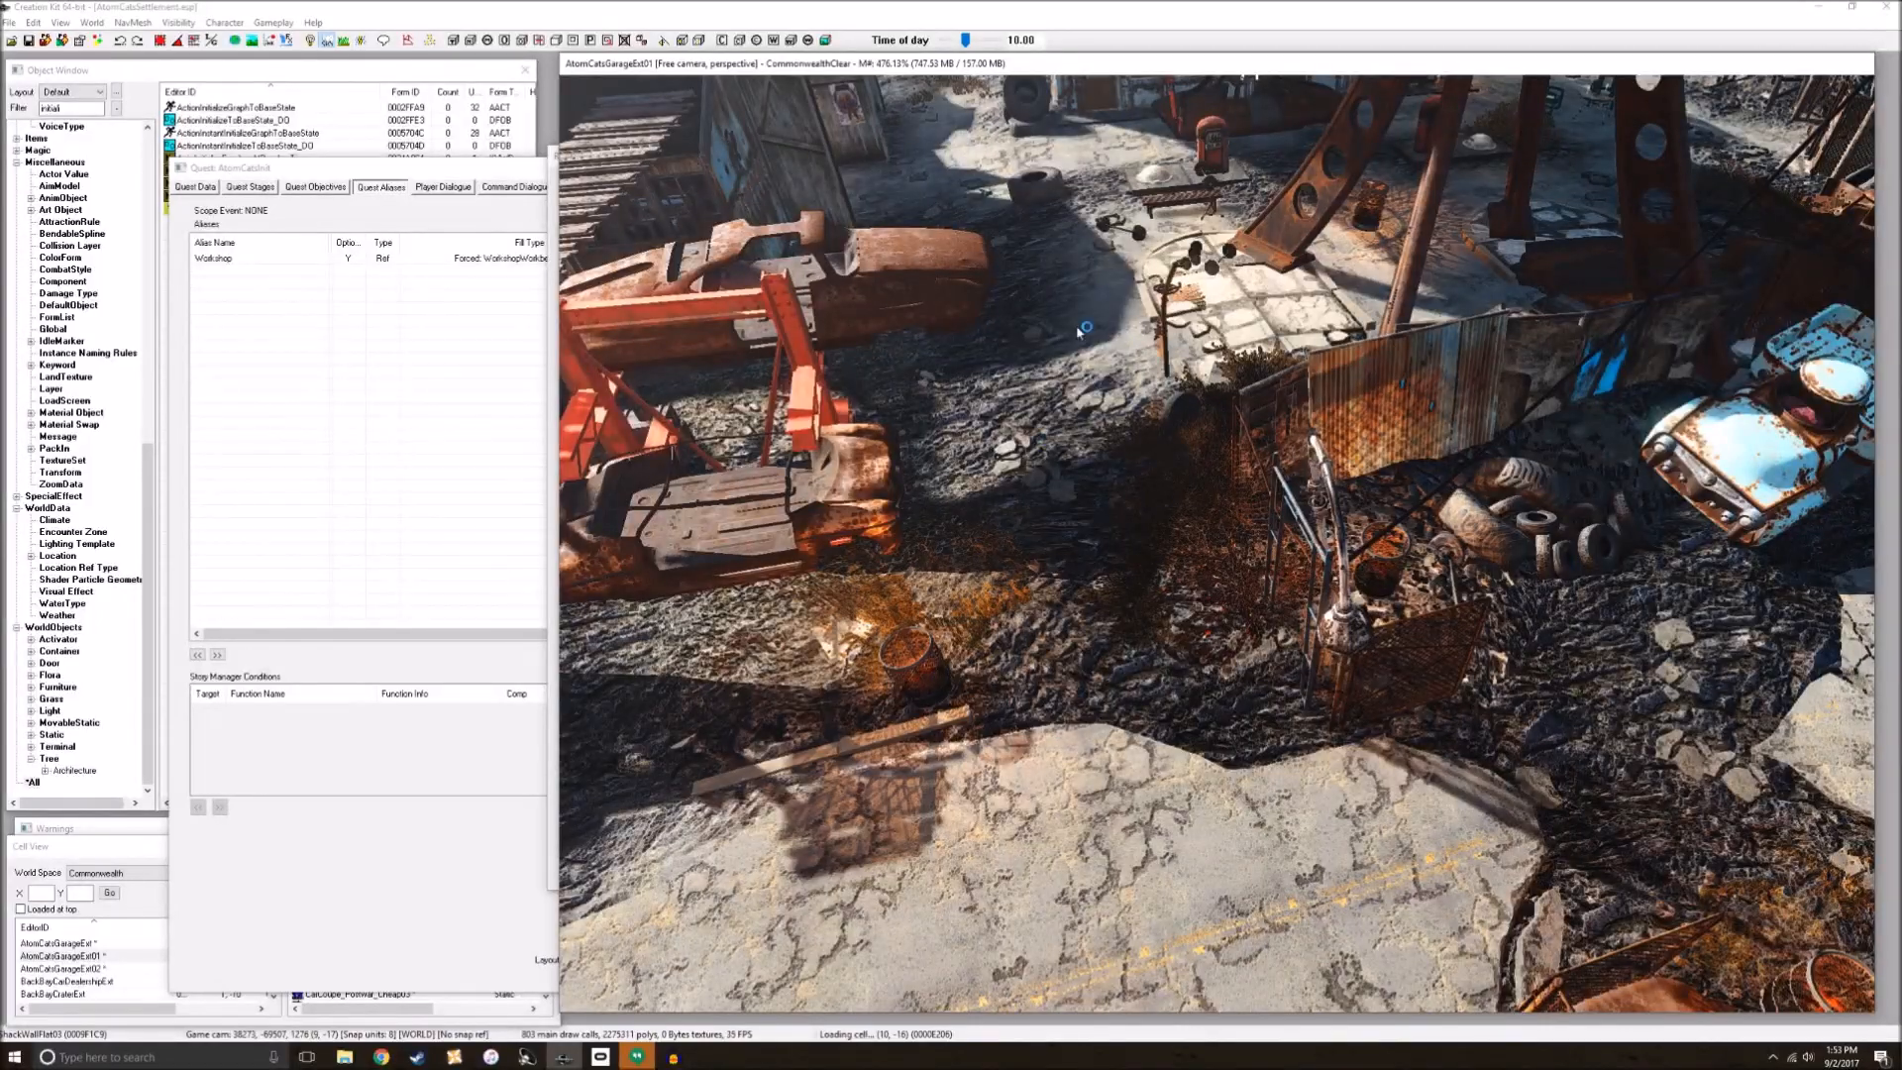
pyautogui.press('m')
pyautogui.press('m')
pyautogui.press('m')
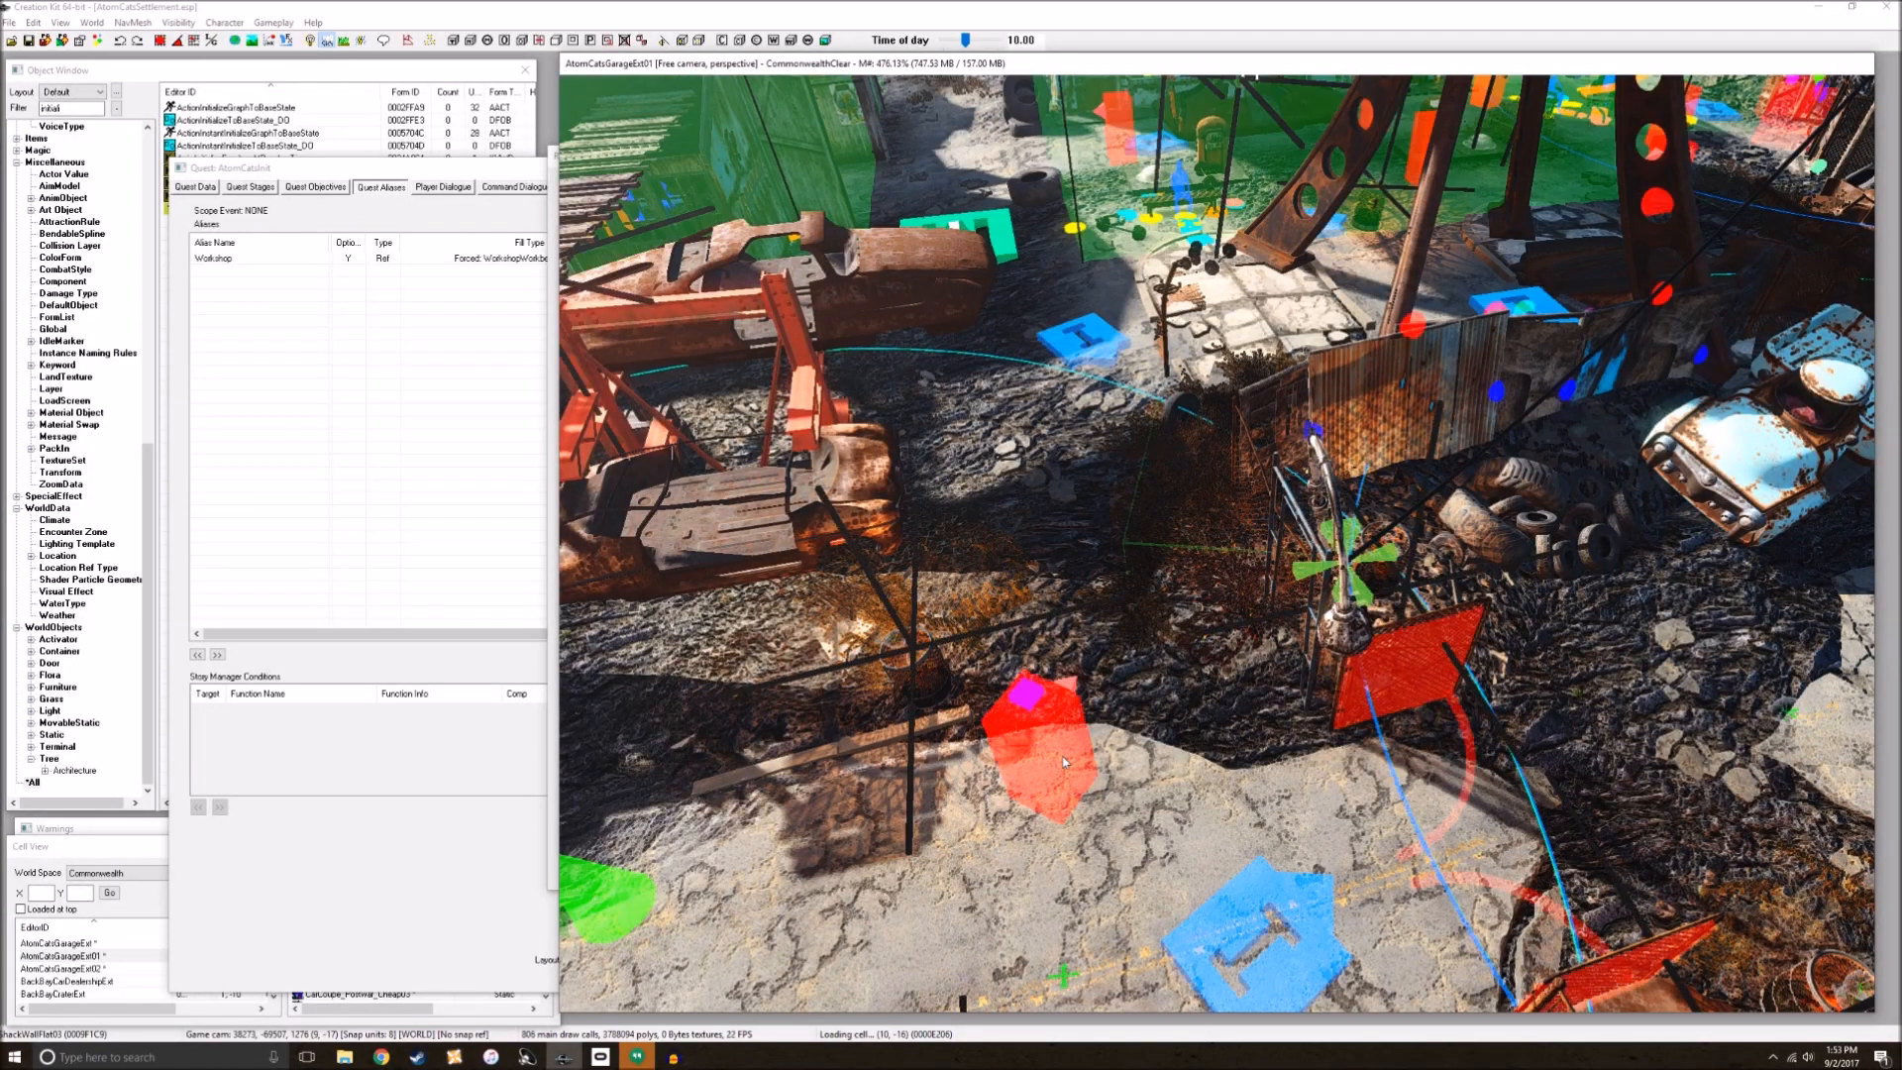
pyautogui.scroll(2, 1041, 350)
pyautogui.scroll(3, 1041, 350)
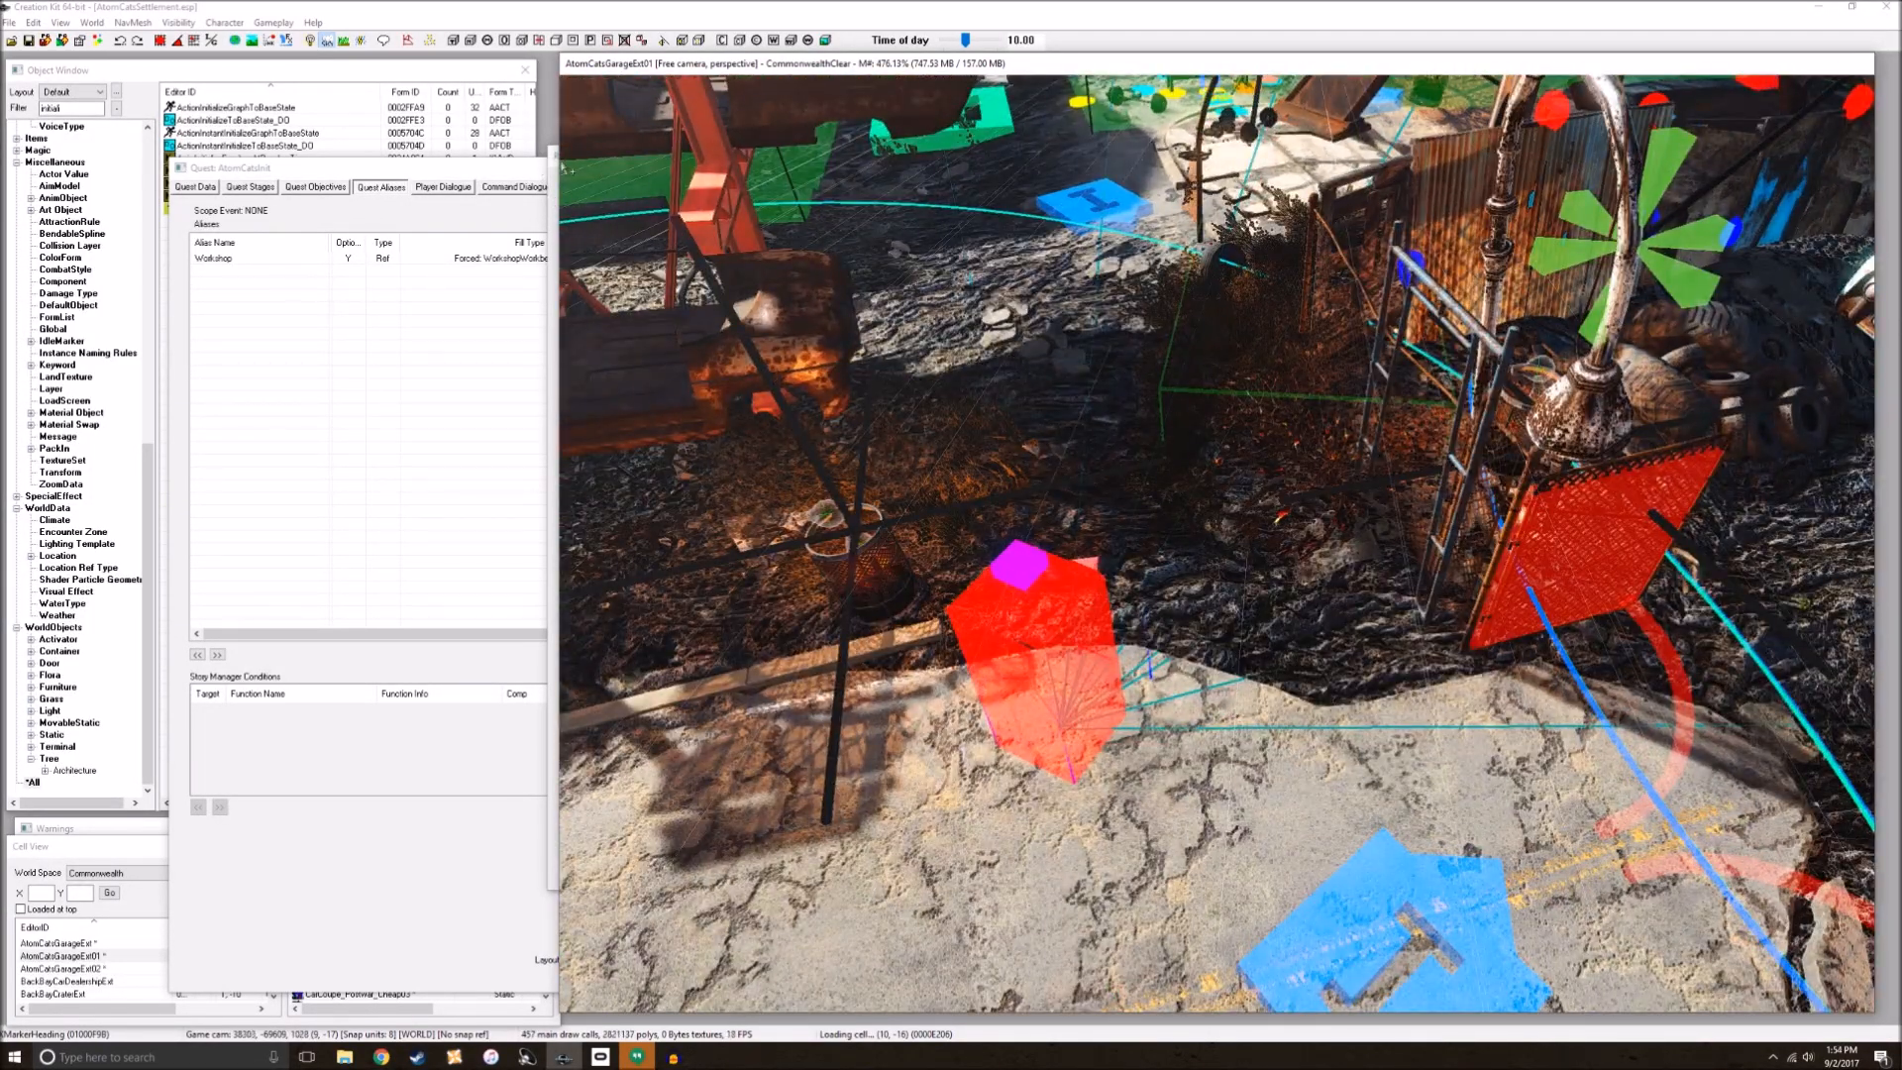
# Step: Open the Layers window and close the unfinished CenterMarker alias without saving it
pyautogui.click(43, 23)
pyautogui.moveTo(60, 23)
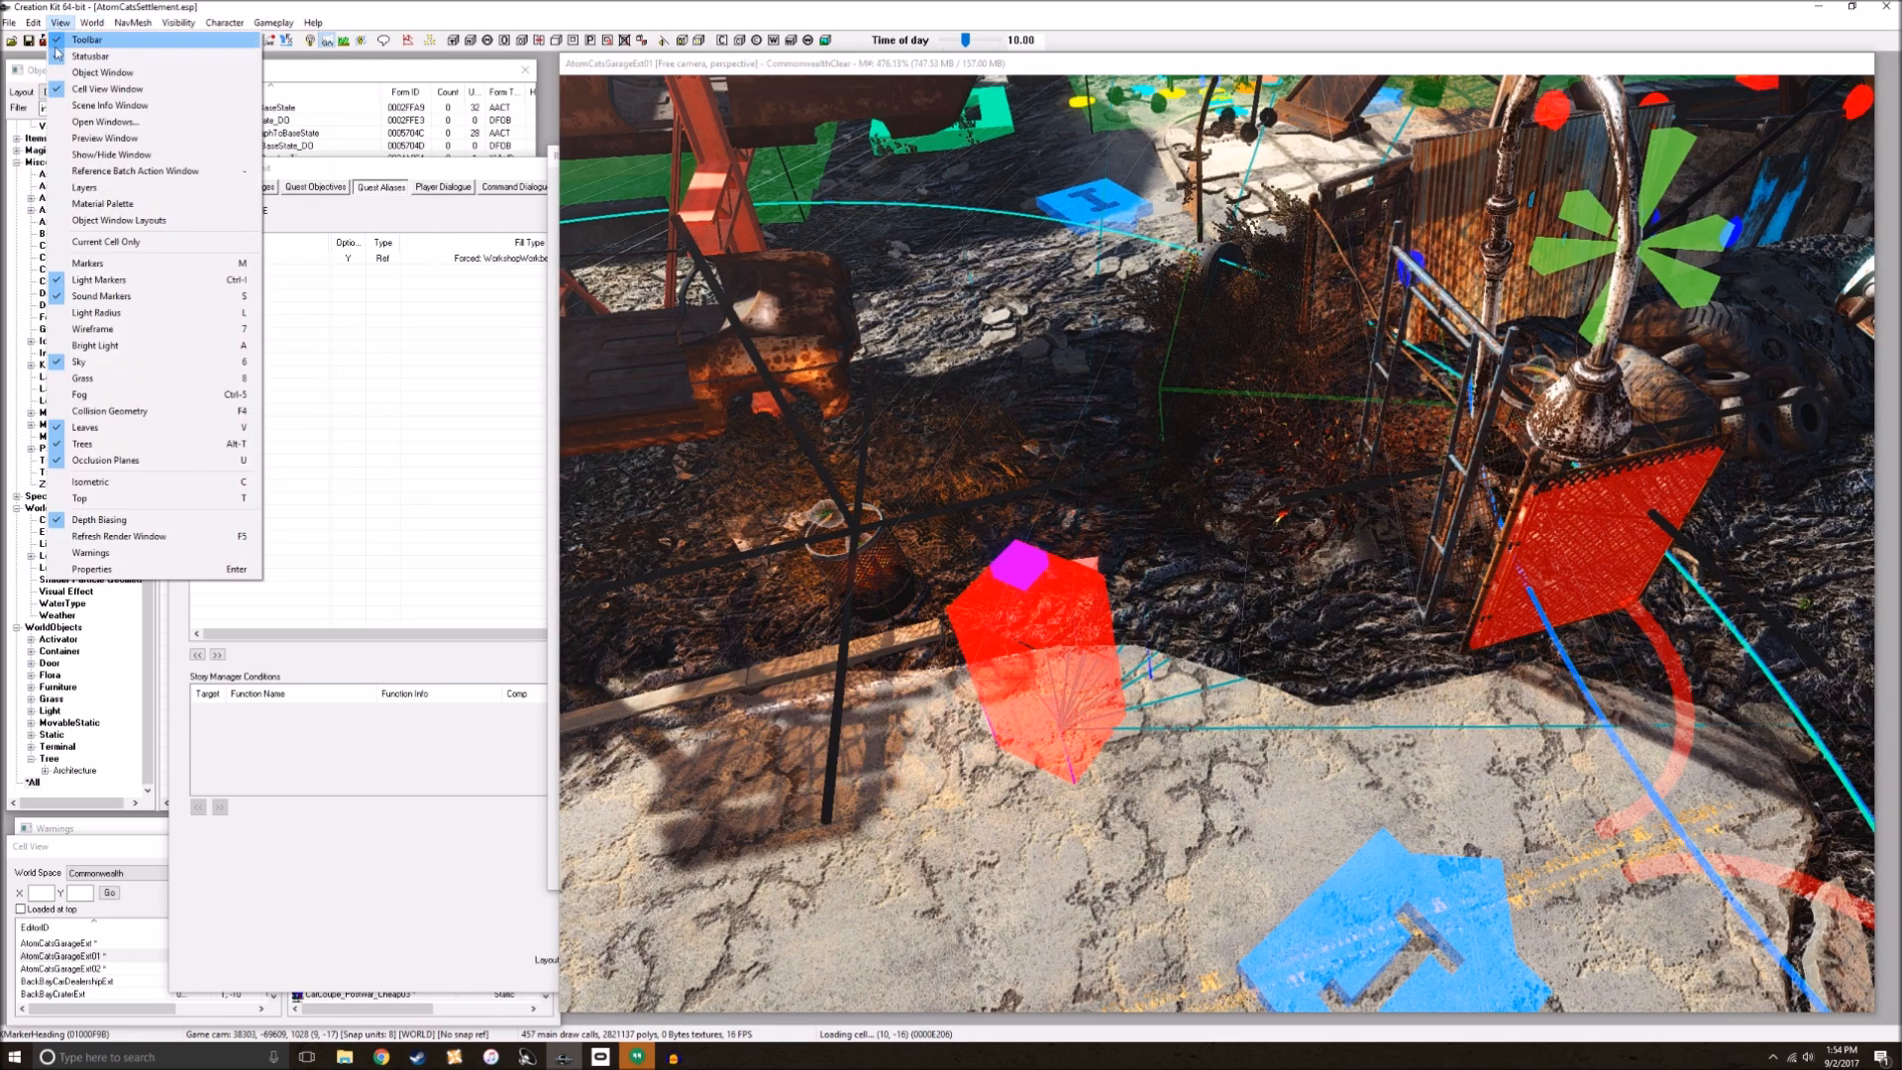
pyautogui.click(105, 187)
pyautogui.click(60, 22)
pyautogui.click(99, 187)
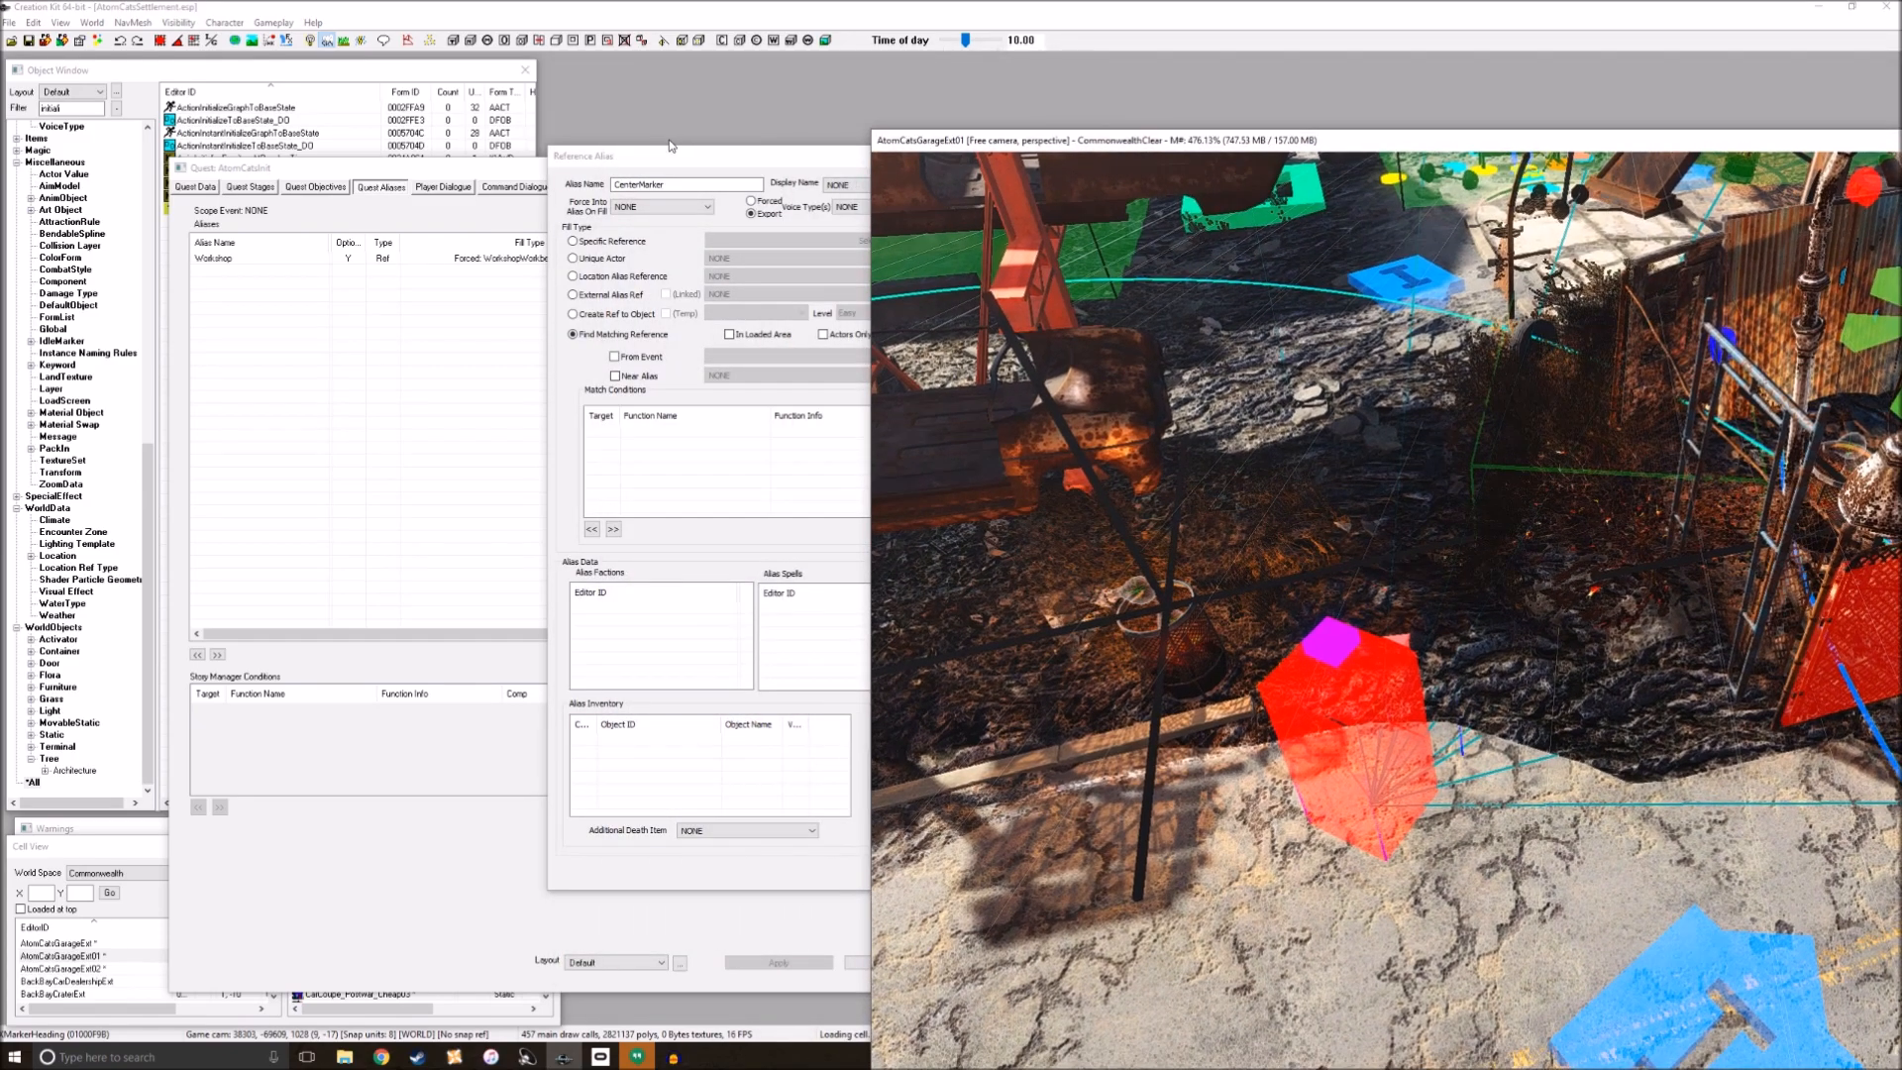
pyautogui.click(1283, 161)
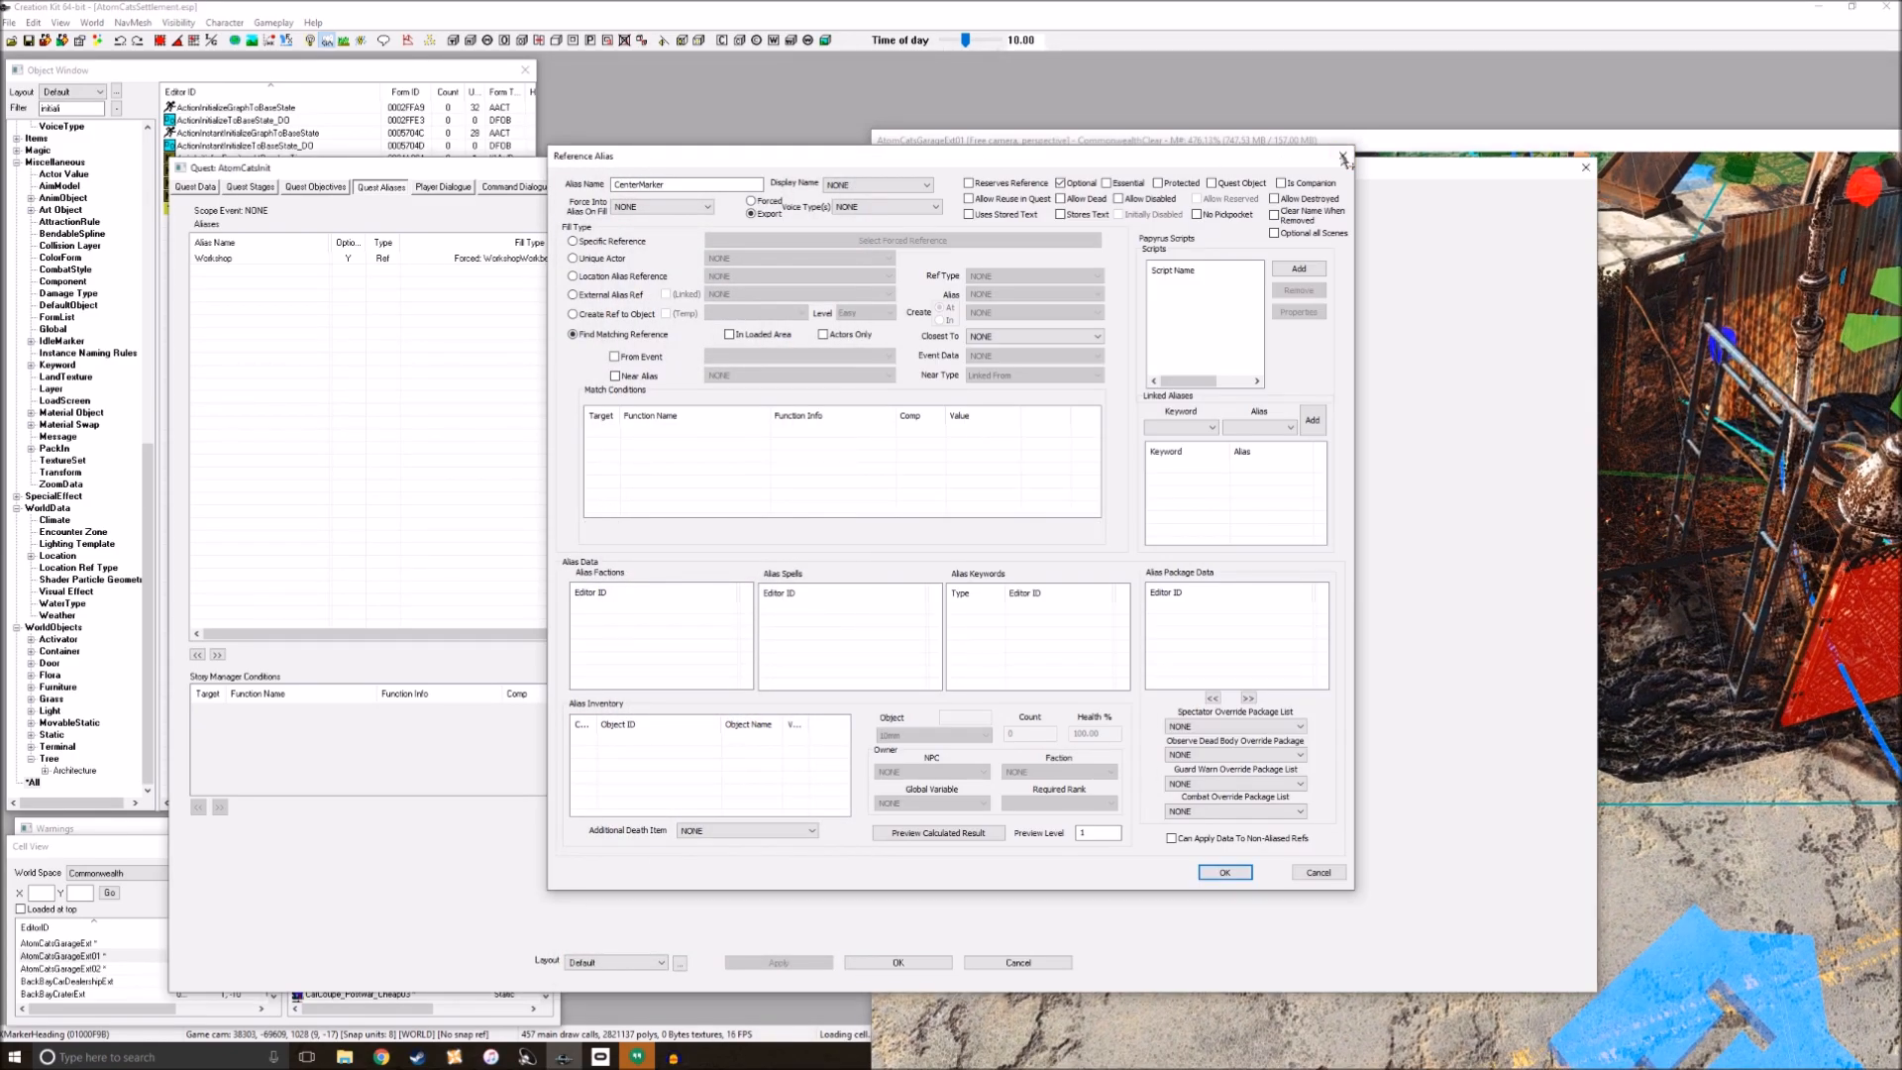
pyautogui.click(1343, 155)
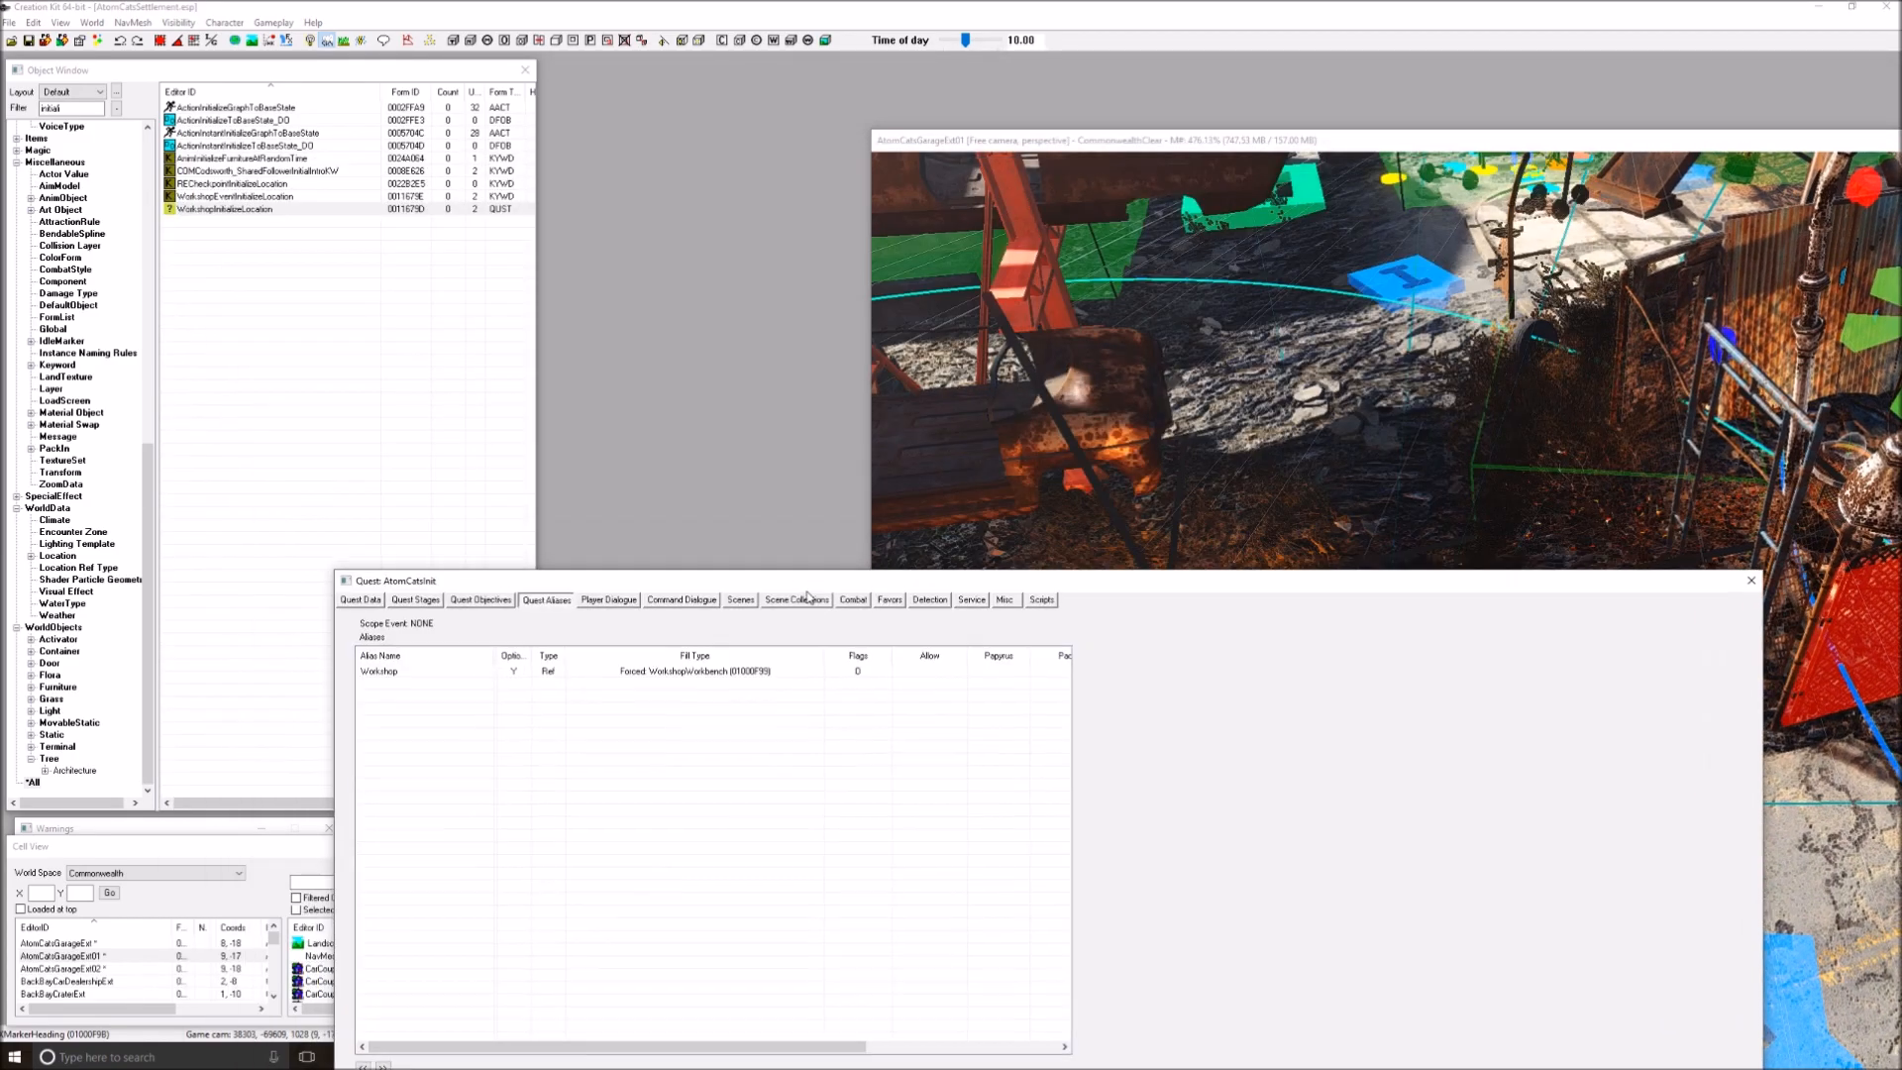
# Step: Rearrange the quest, render and Layers windows and examine the BoSAirport layer with its FX sublayer
pyautogui.moveTo(807, 597); pyautogui.dragTo(156, 696)
pyautogui.moveTo(1085, 140); pyautogui.dragTo(1237, 408)
pyautogui.moveTo(1172, 149); pyautogui.dragTo(424, 158)
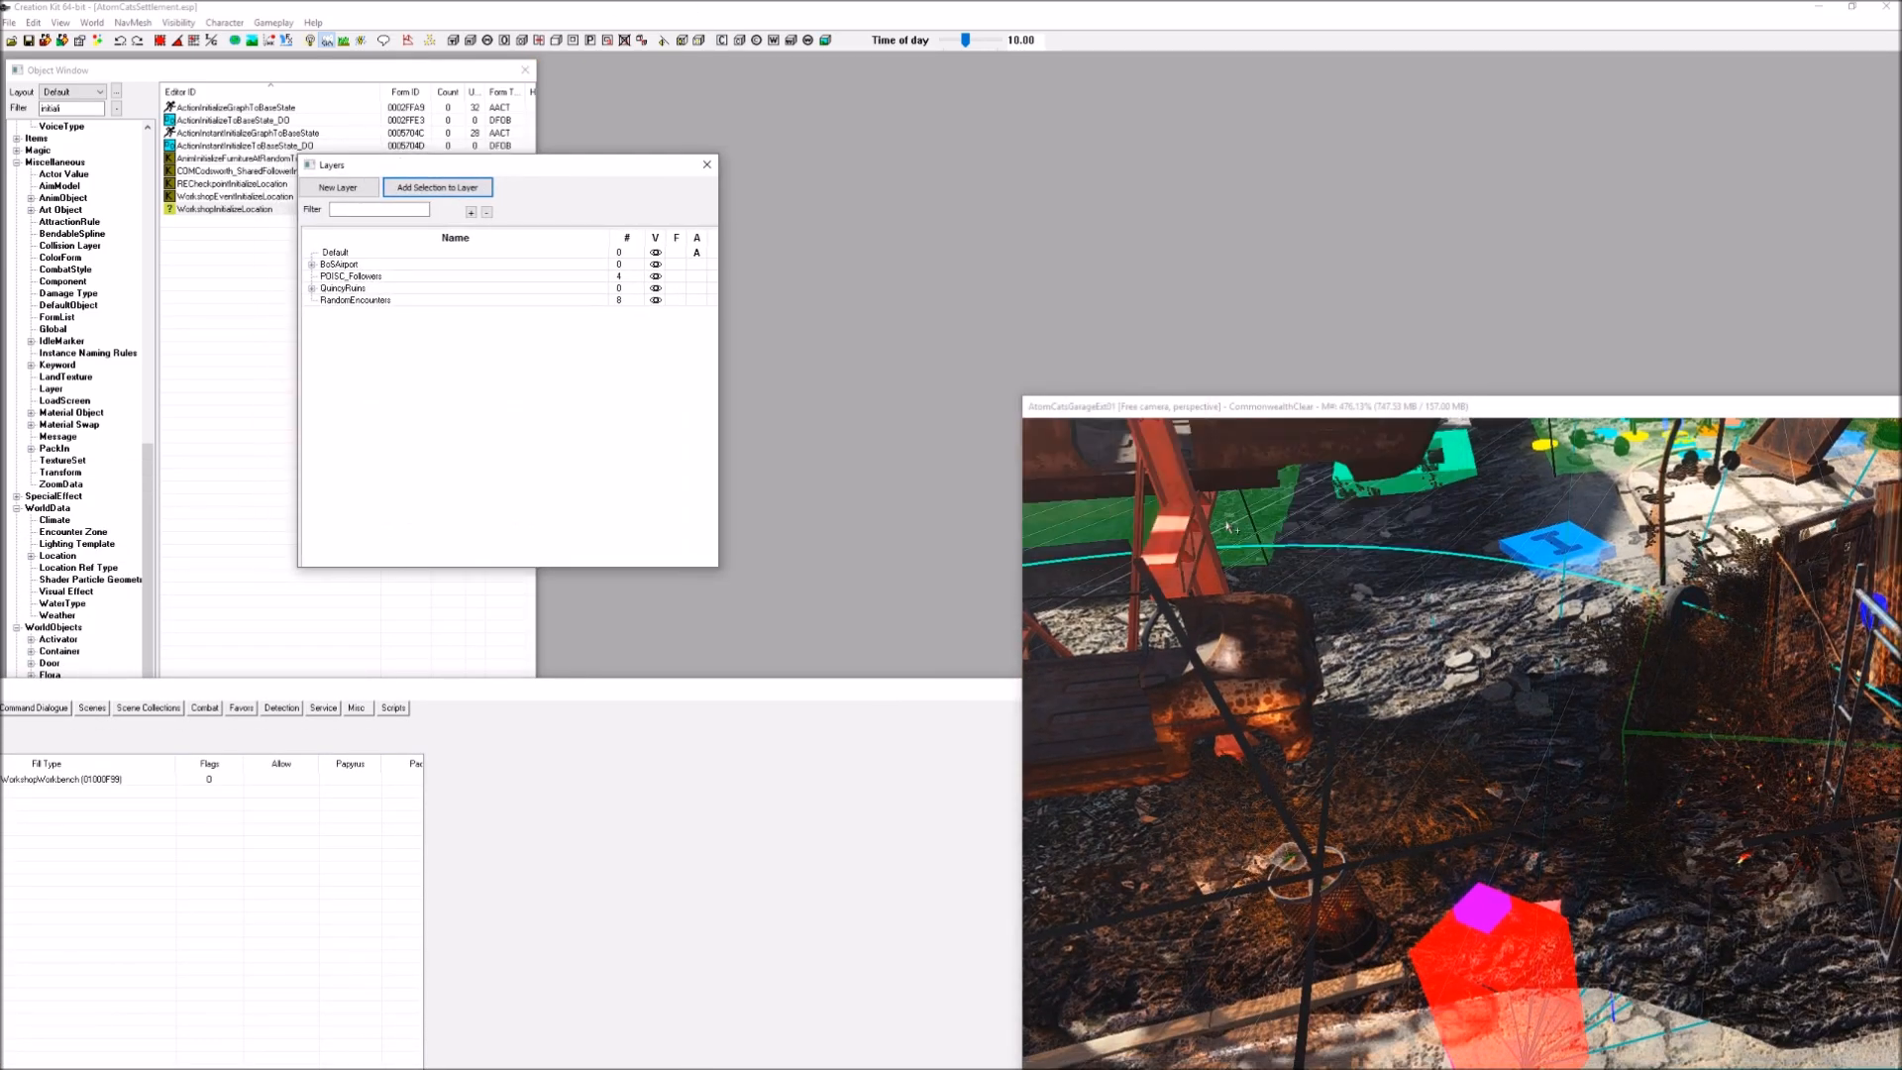
pyautogui.moveTo(1189, 410); pyautogui.dragTo(734, 75)
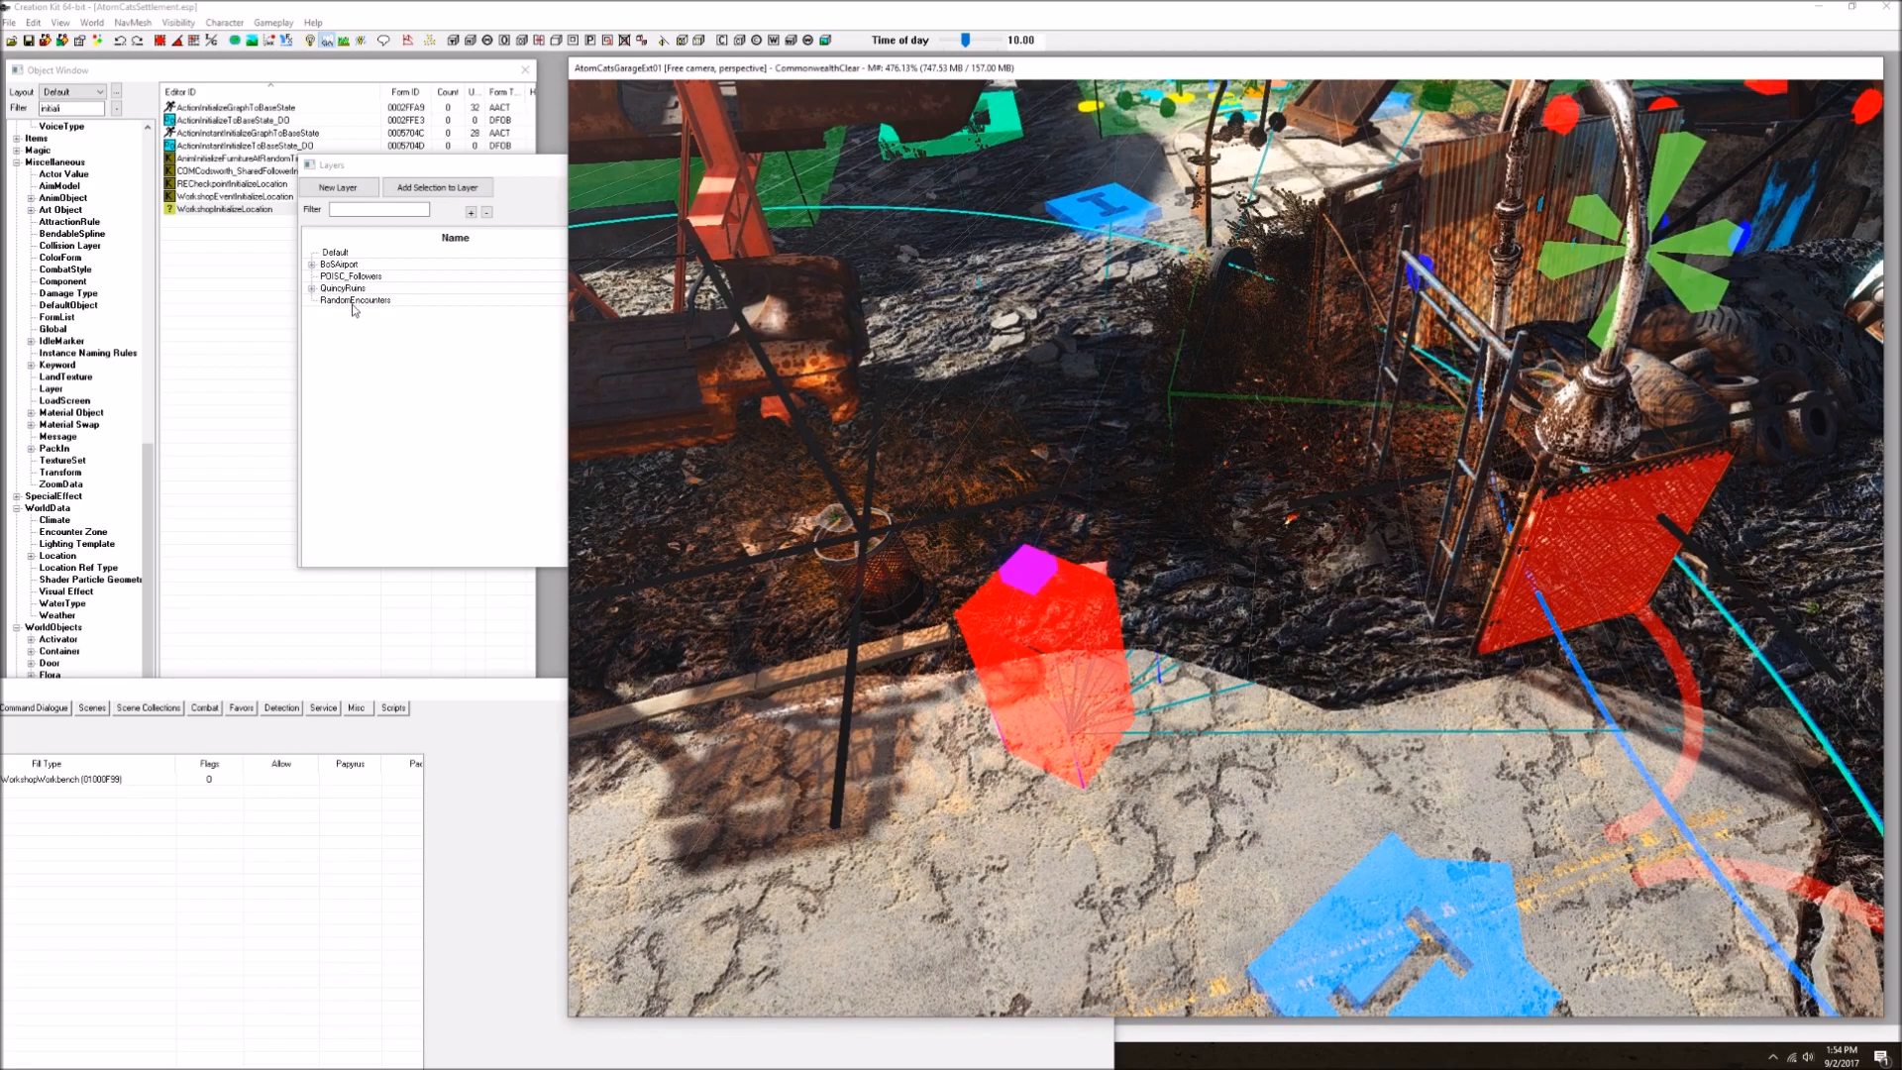
pyautogui.click(377, 327)
pyautogui.click(311, 265)
pyautogui.click(654, 276)
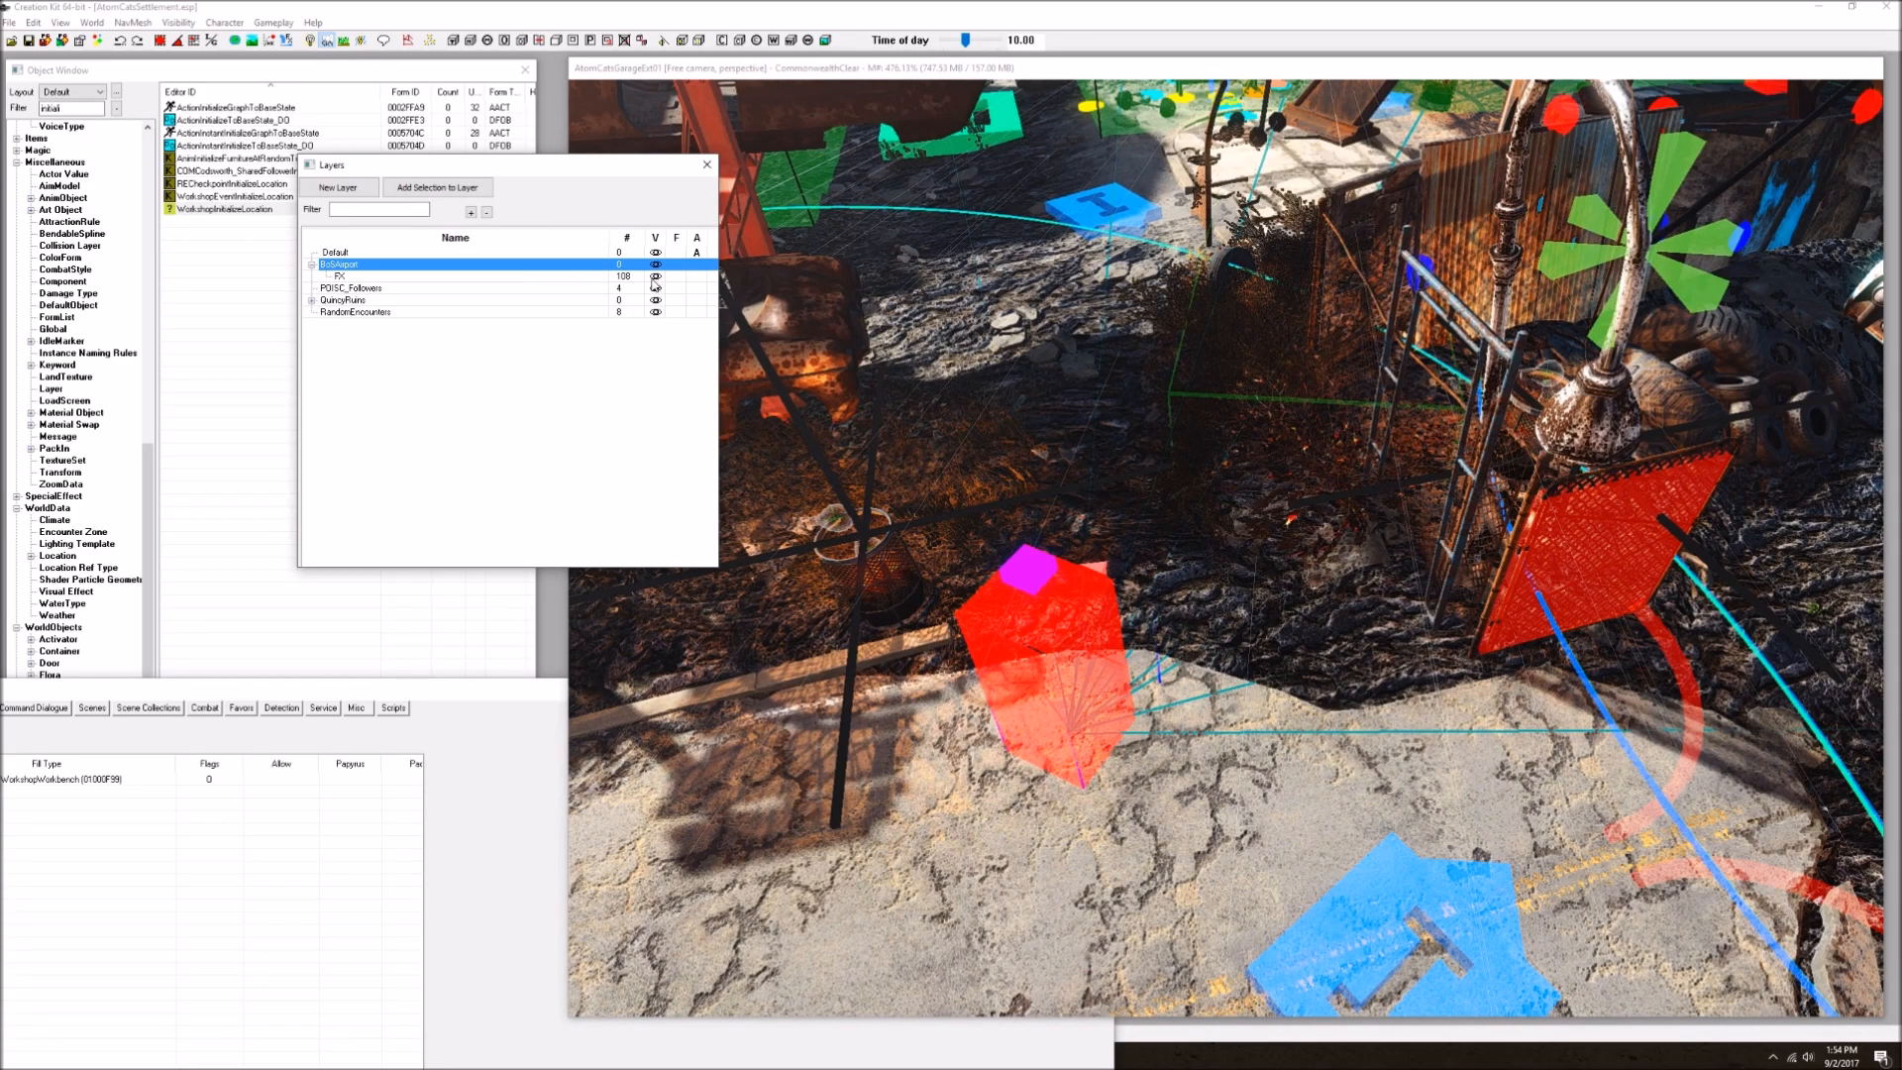
pyautogui.click(1080, 631)
# Step: Create an optional reference alias named CenterMarker in the AtomCatsInit quest, filled with the specific XMarkerHeading reference in cell AtomCatsGarageExt02
pyautogui.moveTo(470, 696); pyautogui.dragTo(1048, 119)
pyautogui.rightClick(640, 192)
pyautogui.click(664, 237)
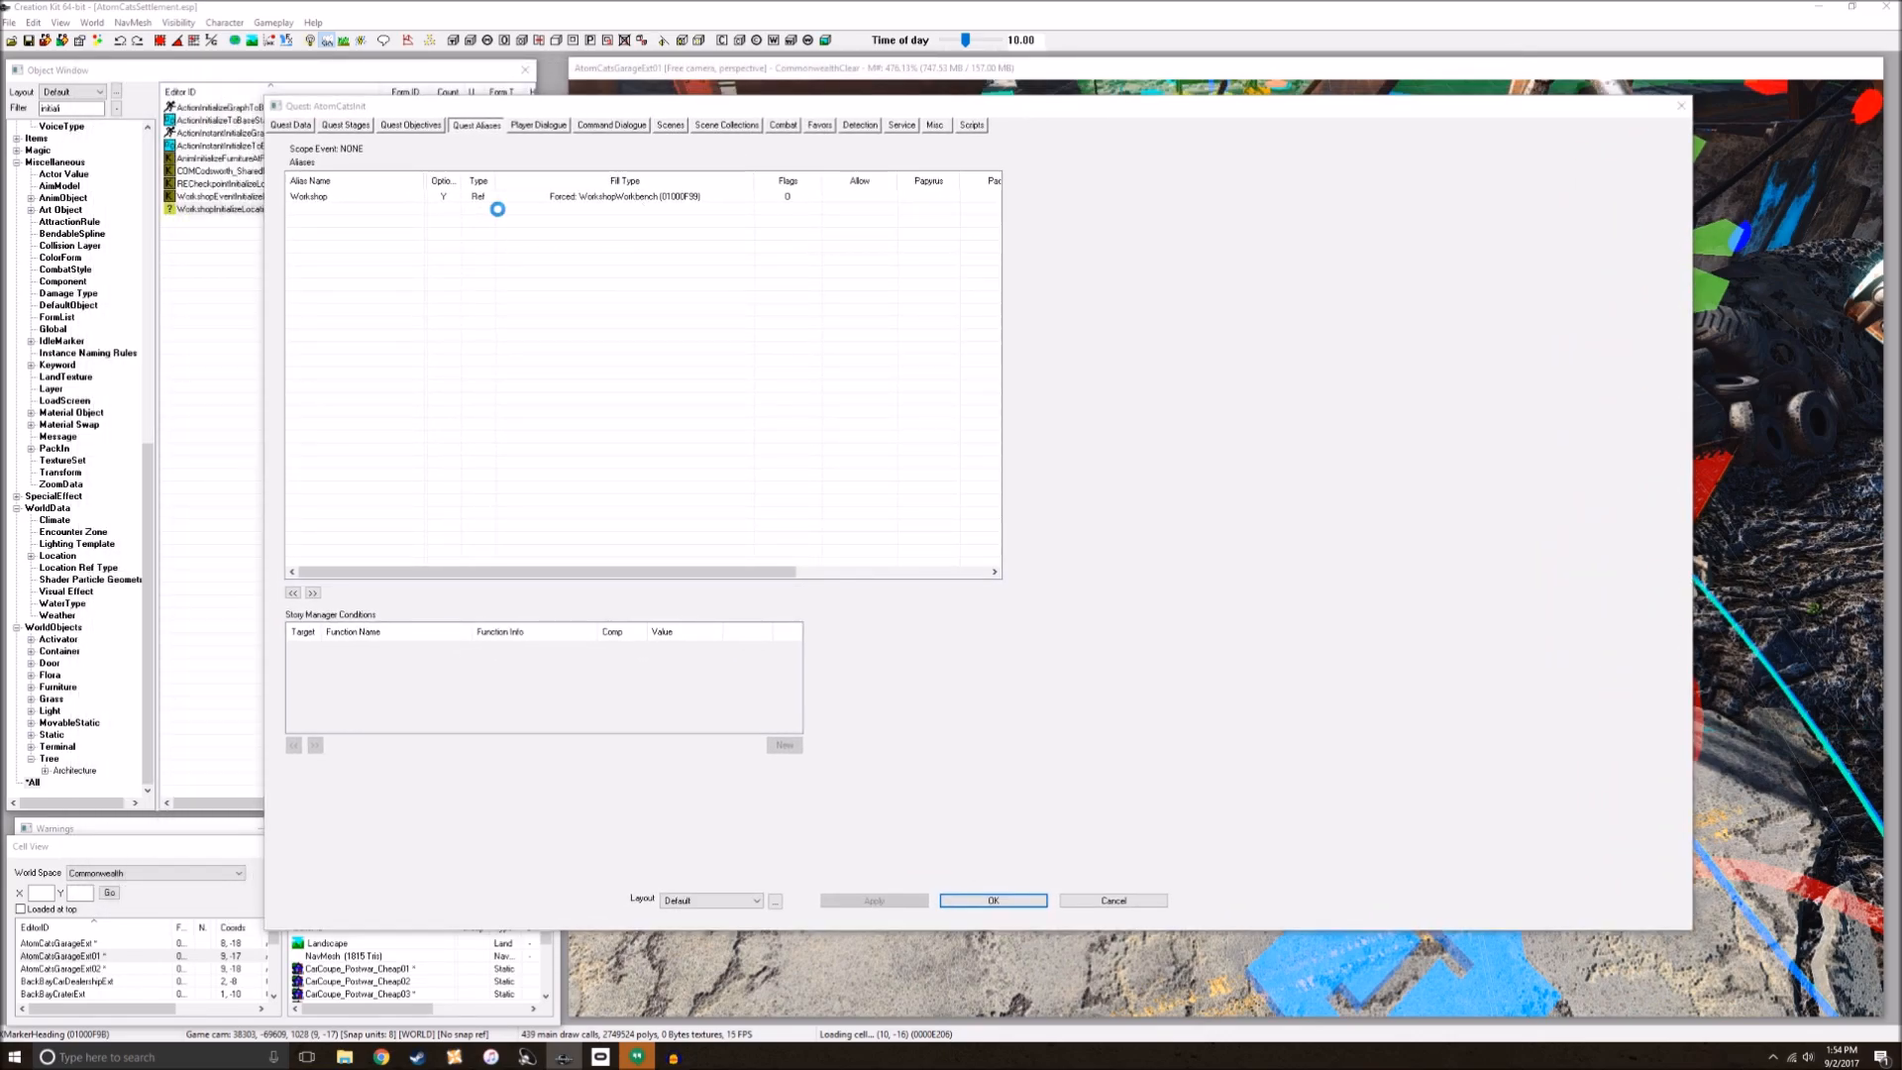
pyautogui.write('Cetner')
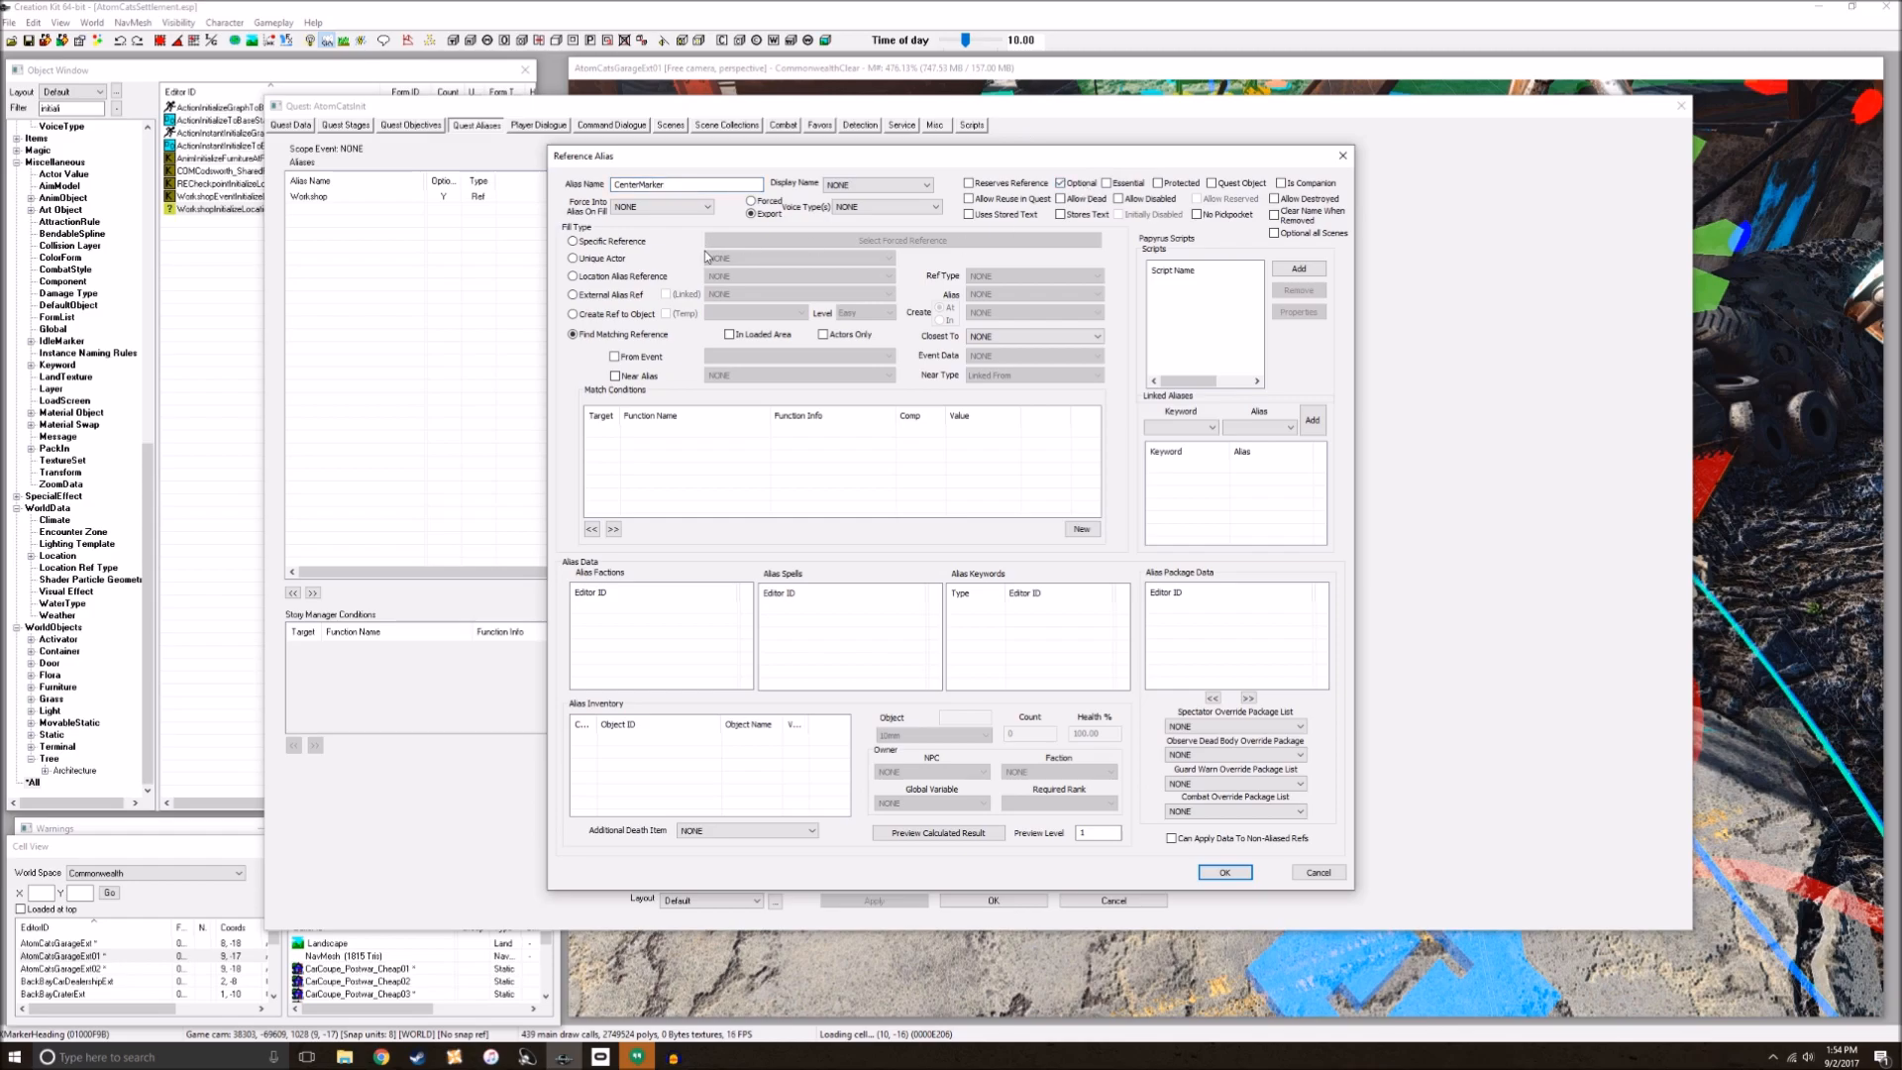
pyautogui.click(613, 242)
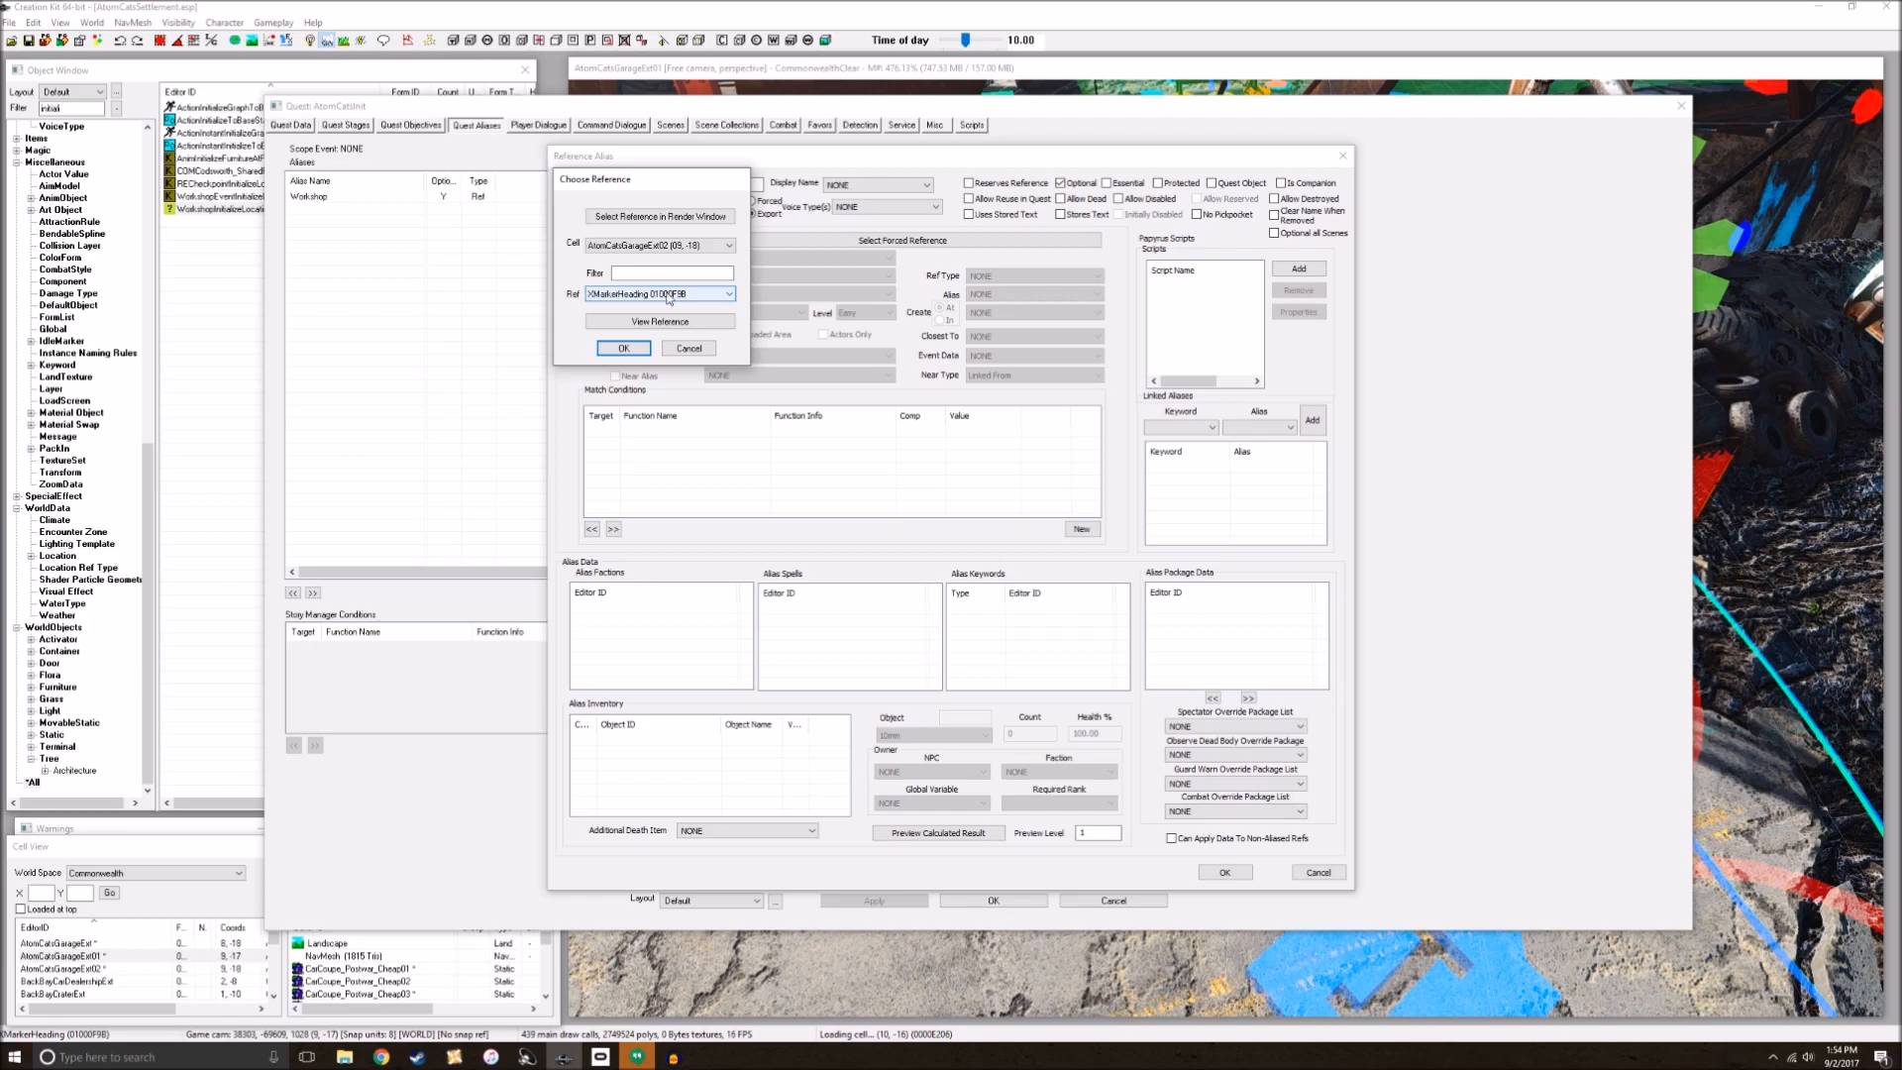
pyautogui.click(644, 345)
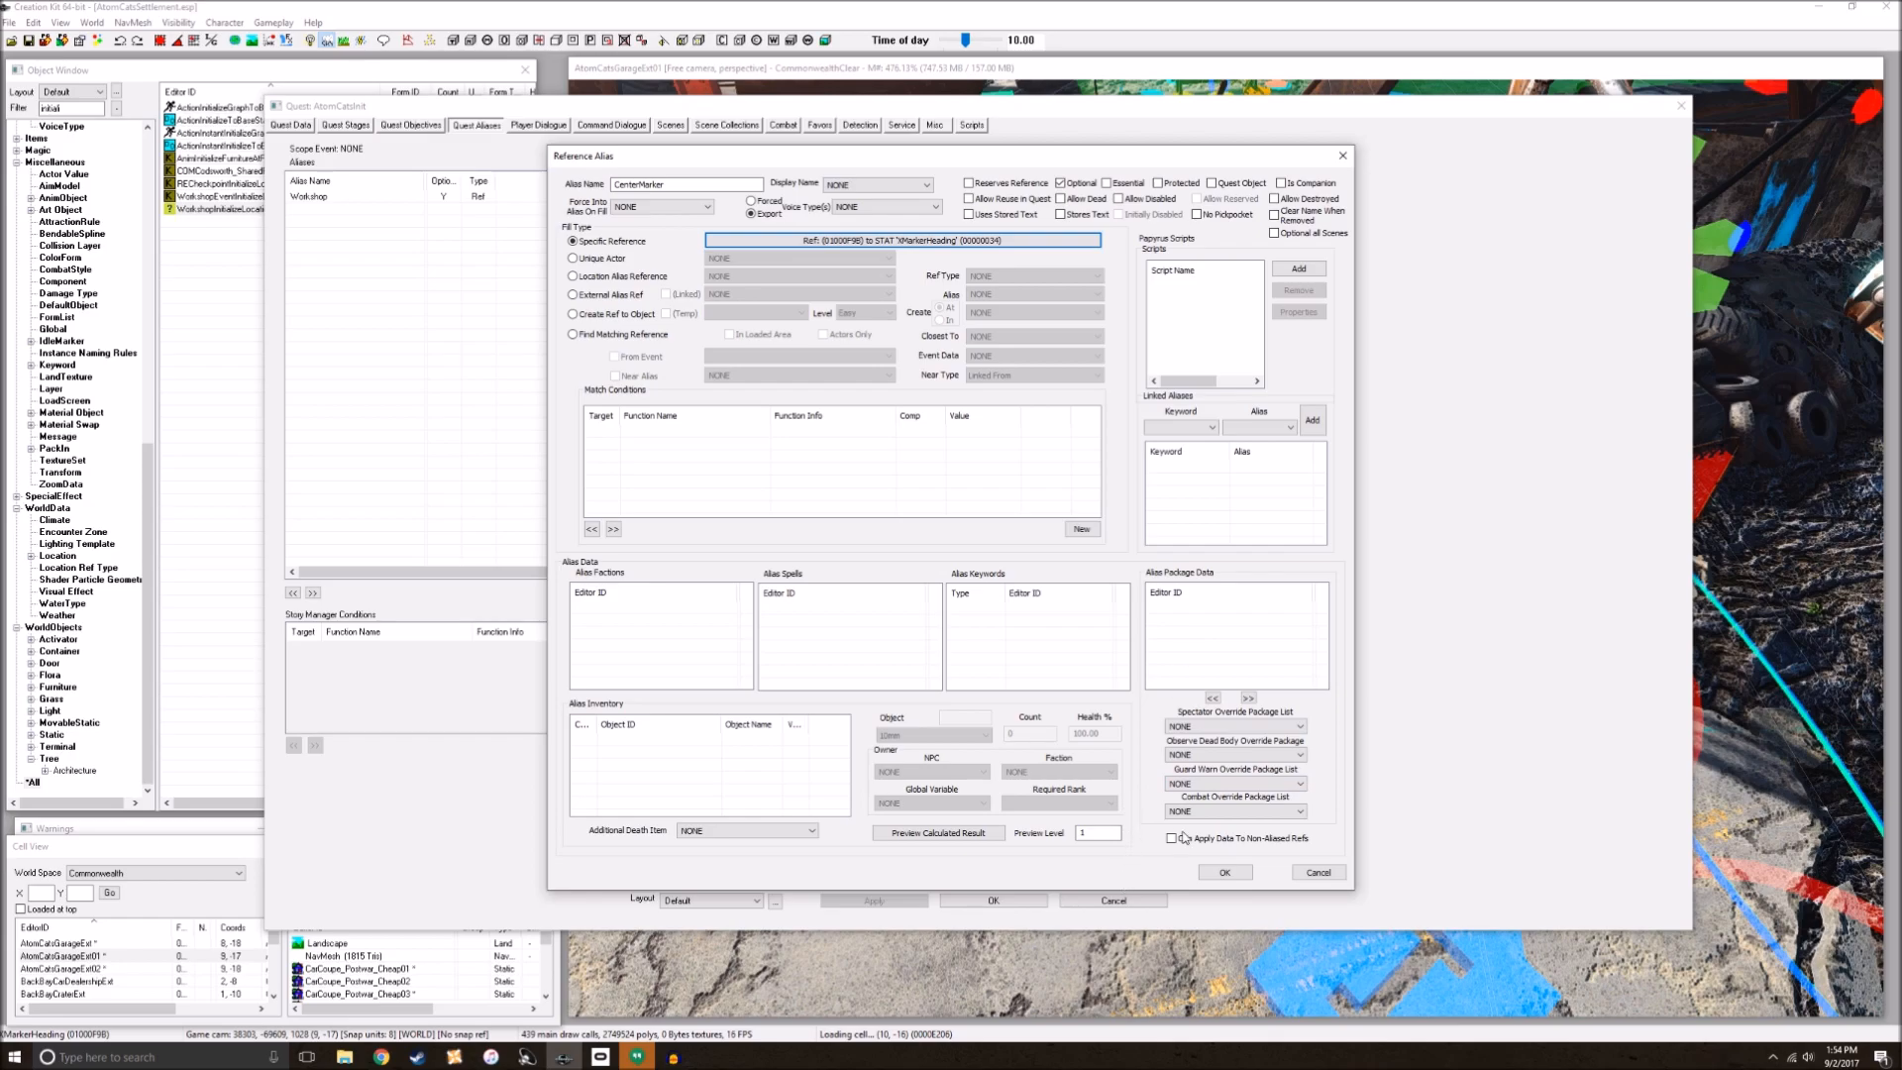
pyautogui.click(1228, 872)
# Step: Start a new reference alias and fill it with the specific XMarkerHeading reference picked in the render window in the Wilderness cell (07, -18)
pyautogui.rightClick(519, 258)
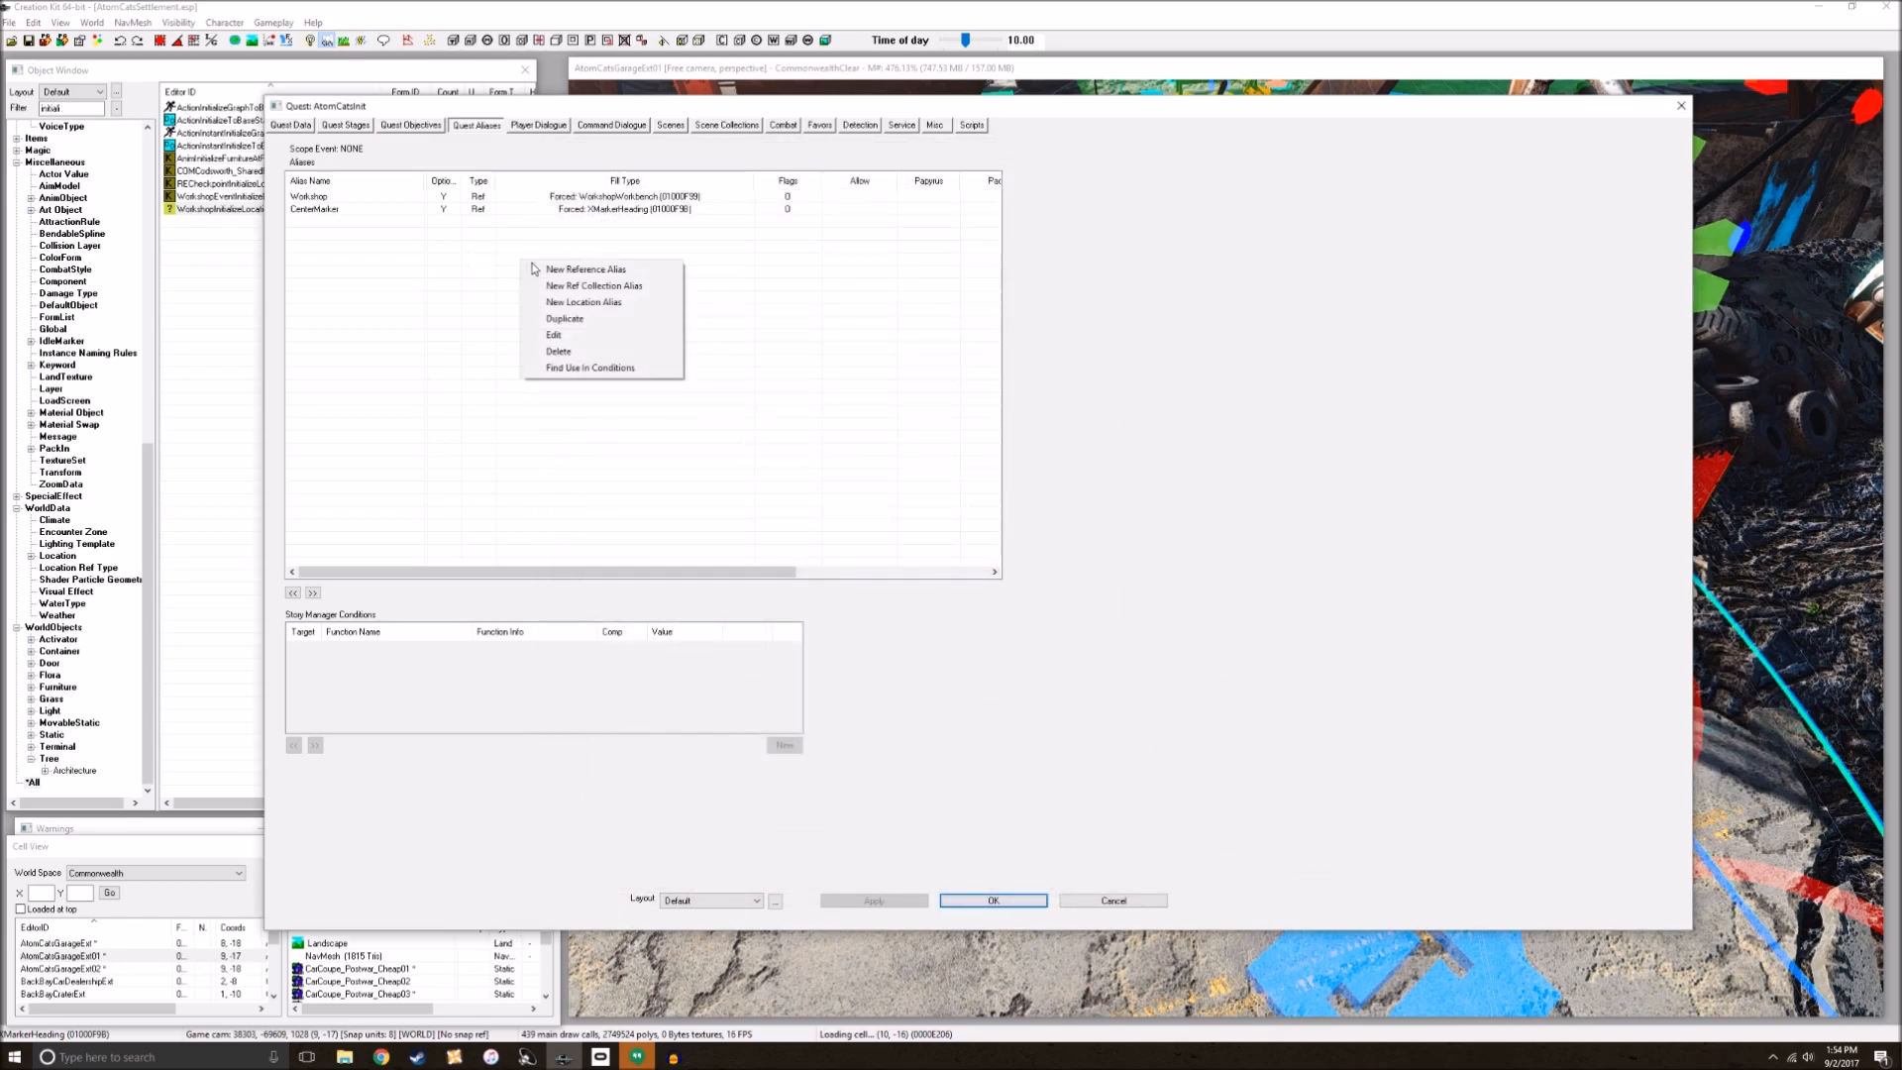
pyautogui.click(545, 265)
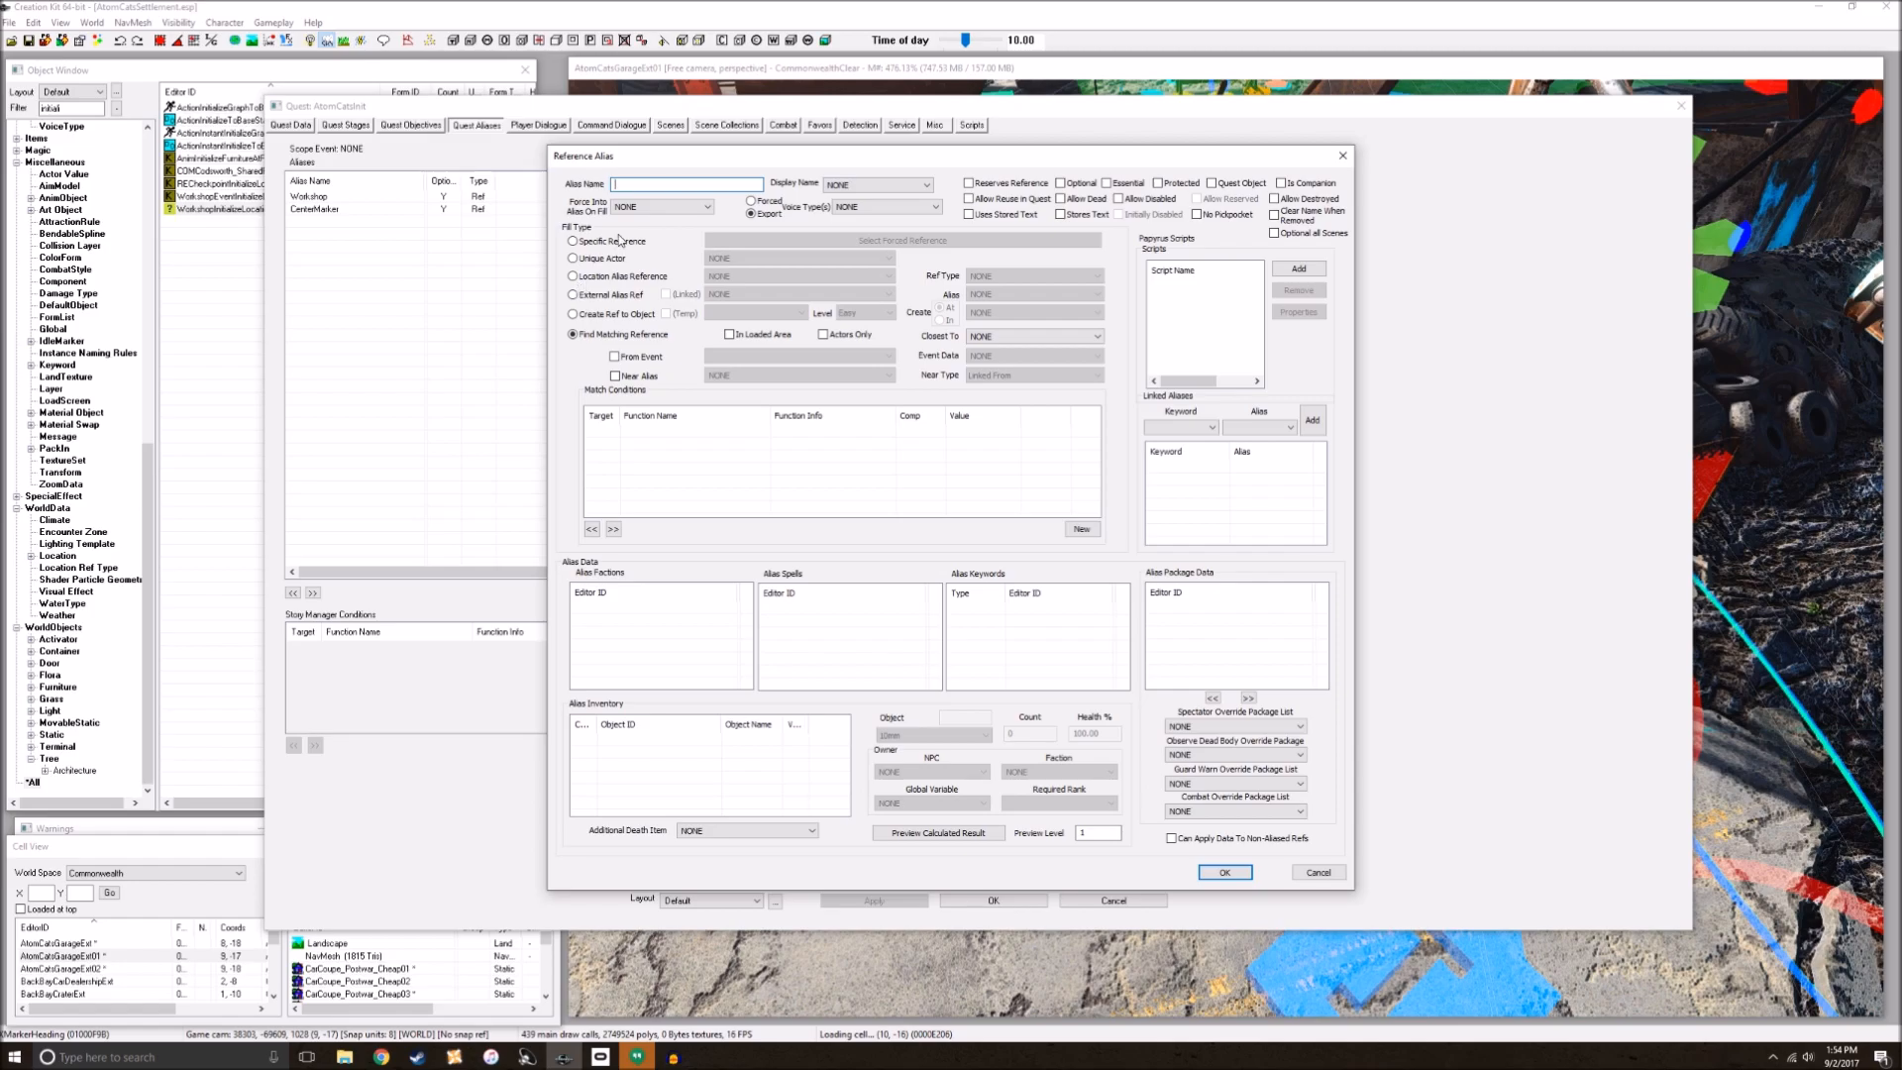
pyautogui.click(619, 243)
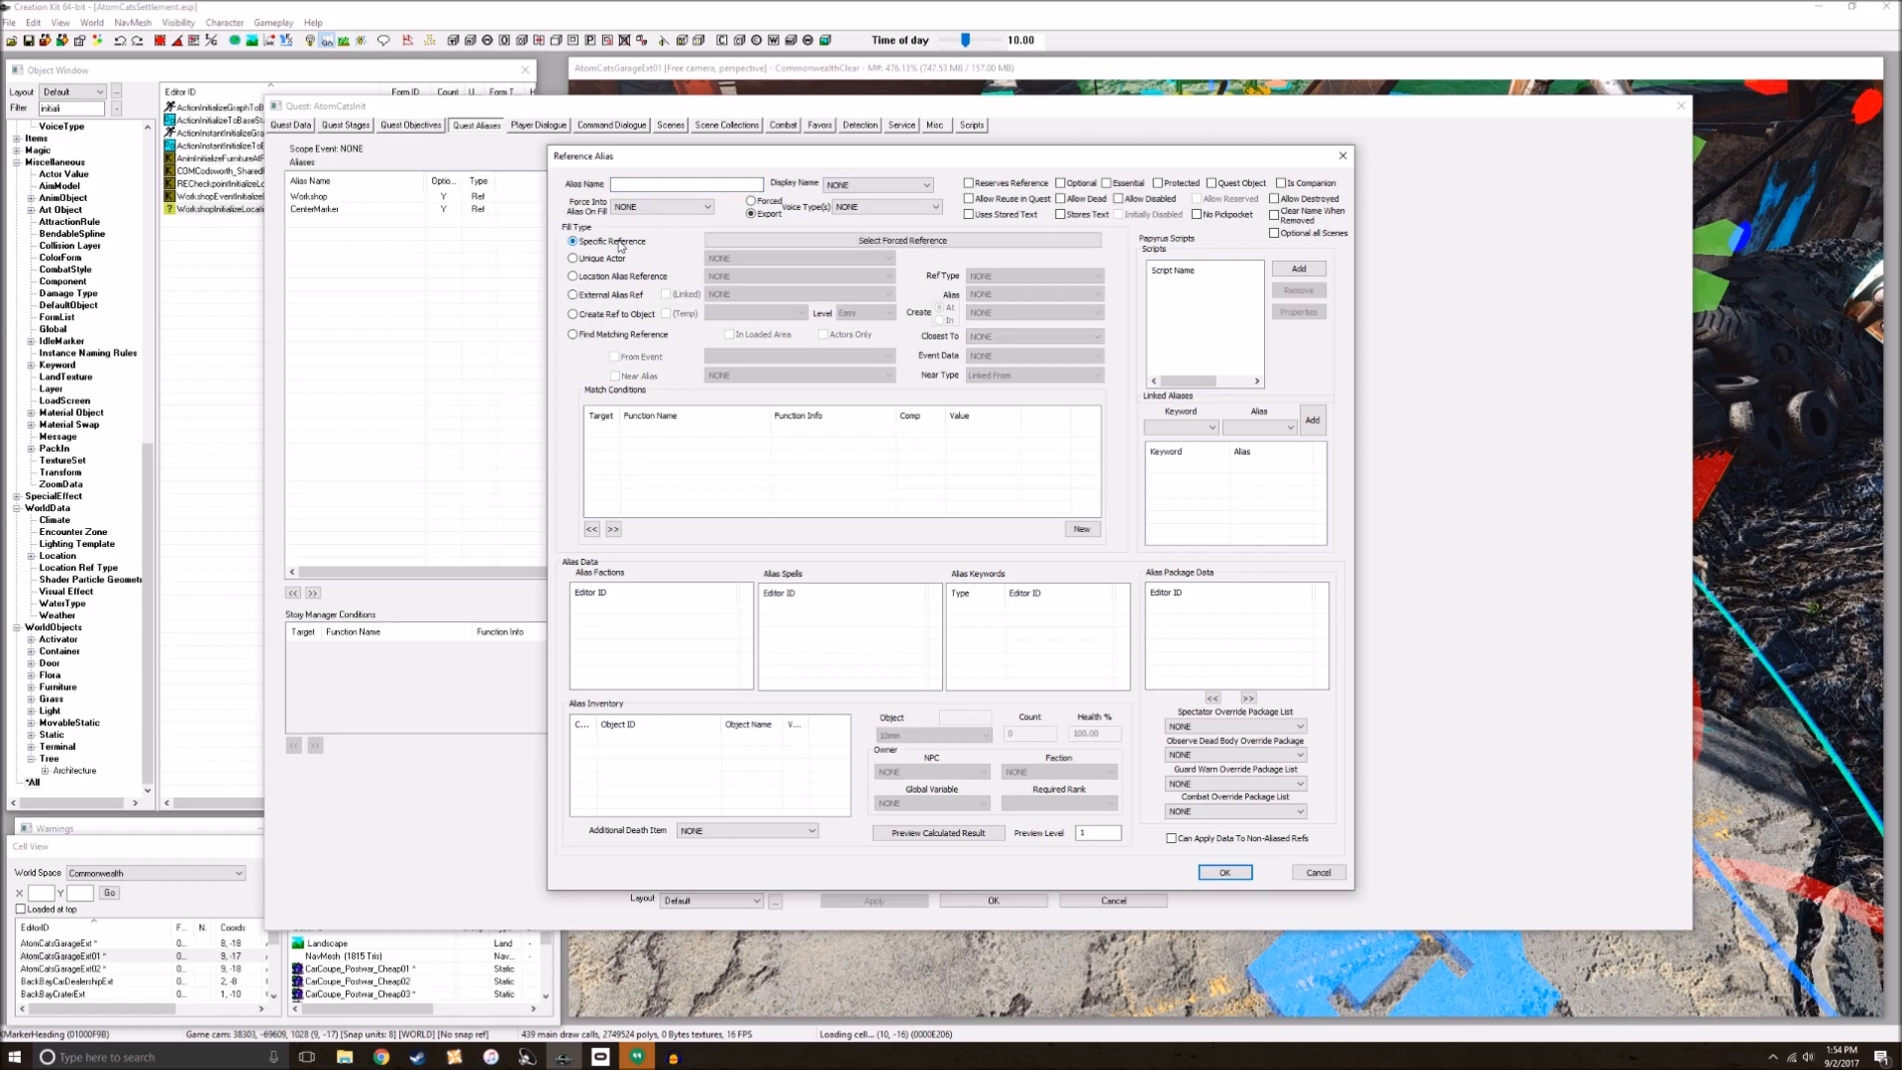
pyautogui.click(807, 89)
pyautogui.scroll(-10, 1241, 624)
pyautogui.moveTo(1241, 624); pyautogui.dragTo(673, 748, button='middle')
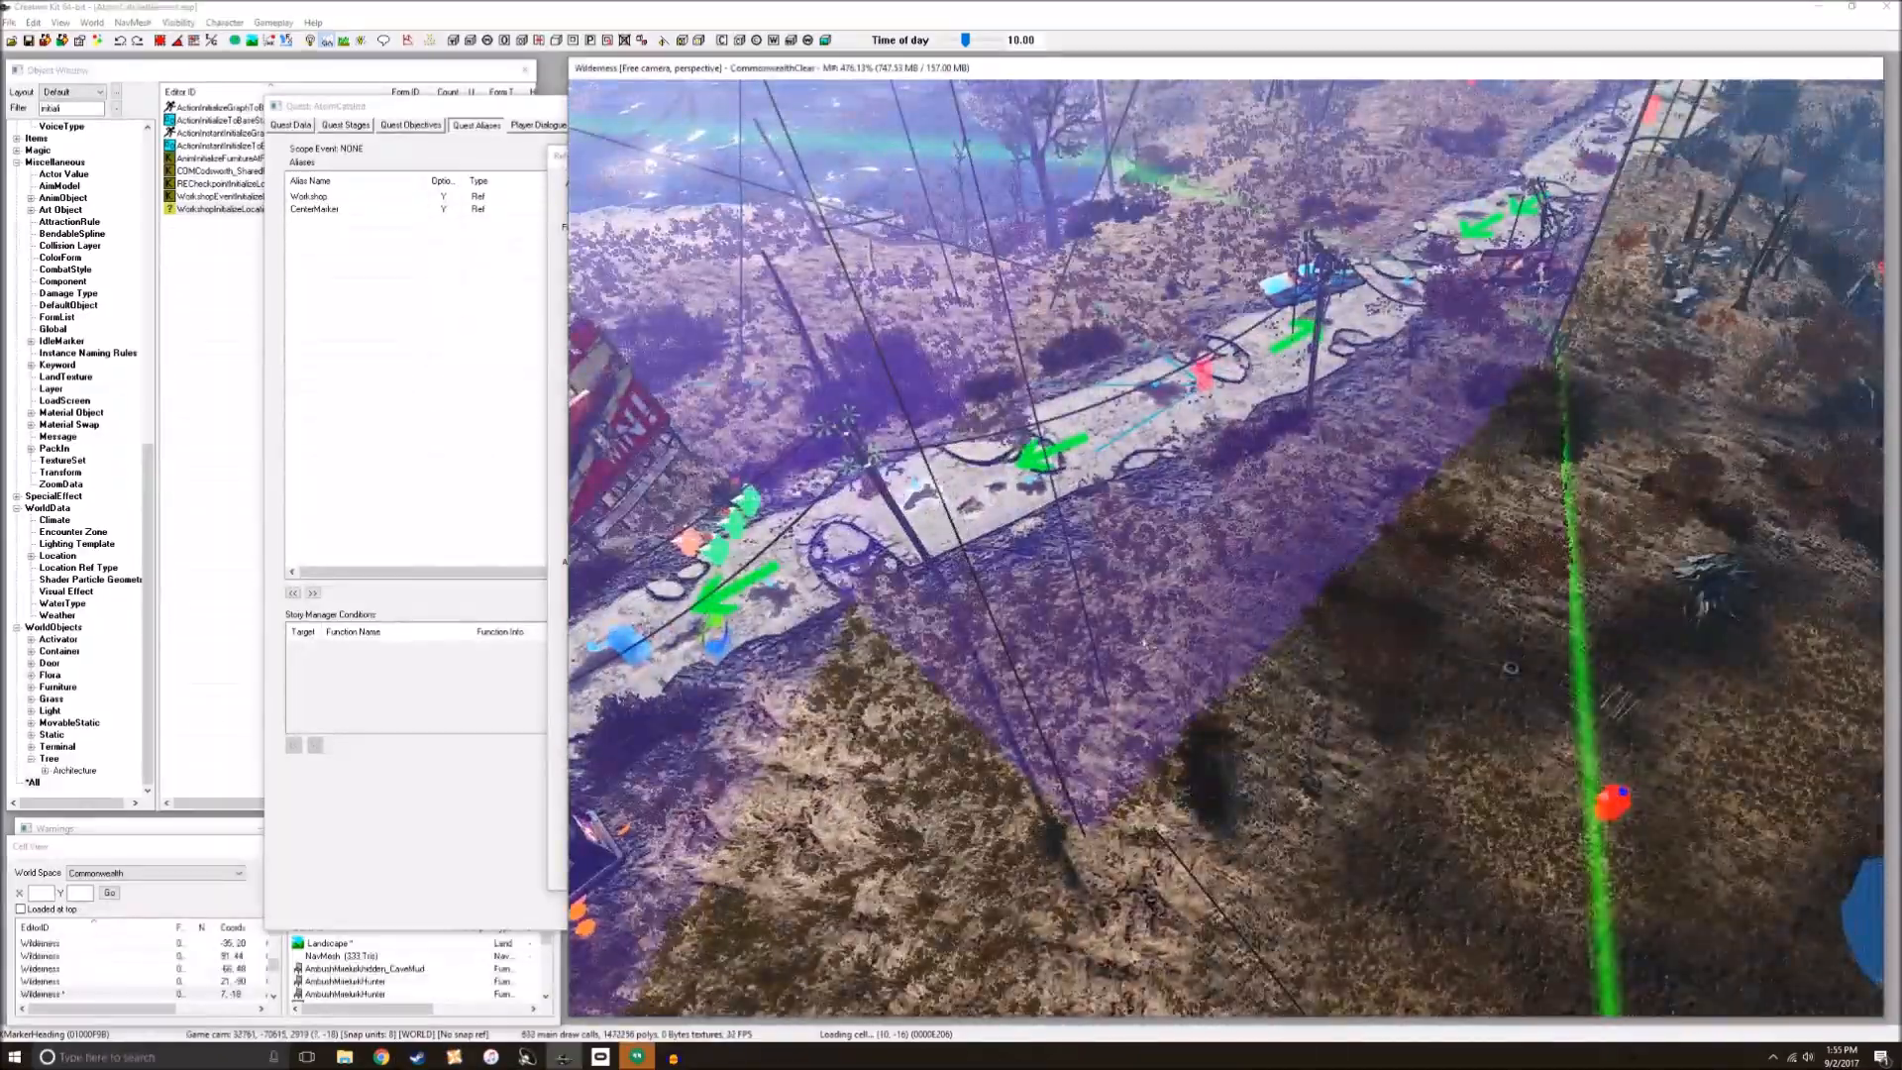
pyautogui.moveTo(1703, 598); pyautogui.dragTo(1526, 547, button='middle')
pyautogui.scroll(10, 1225, 550)
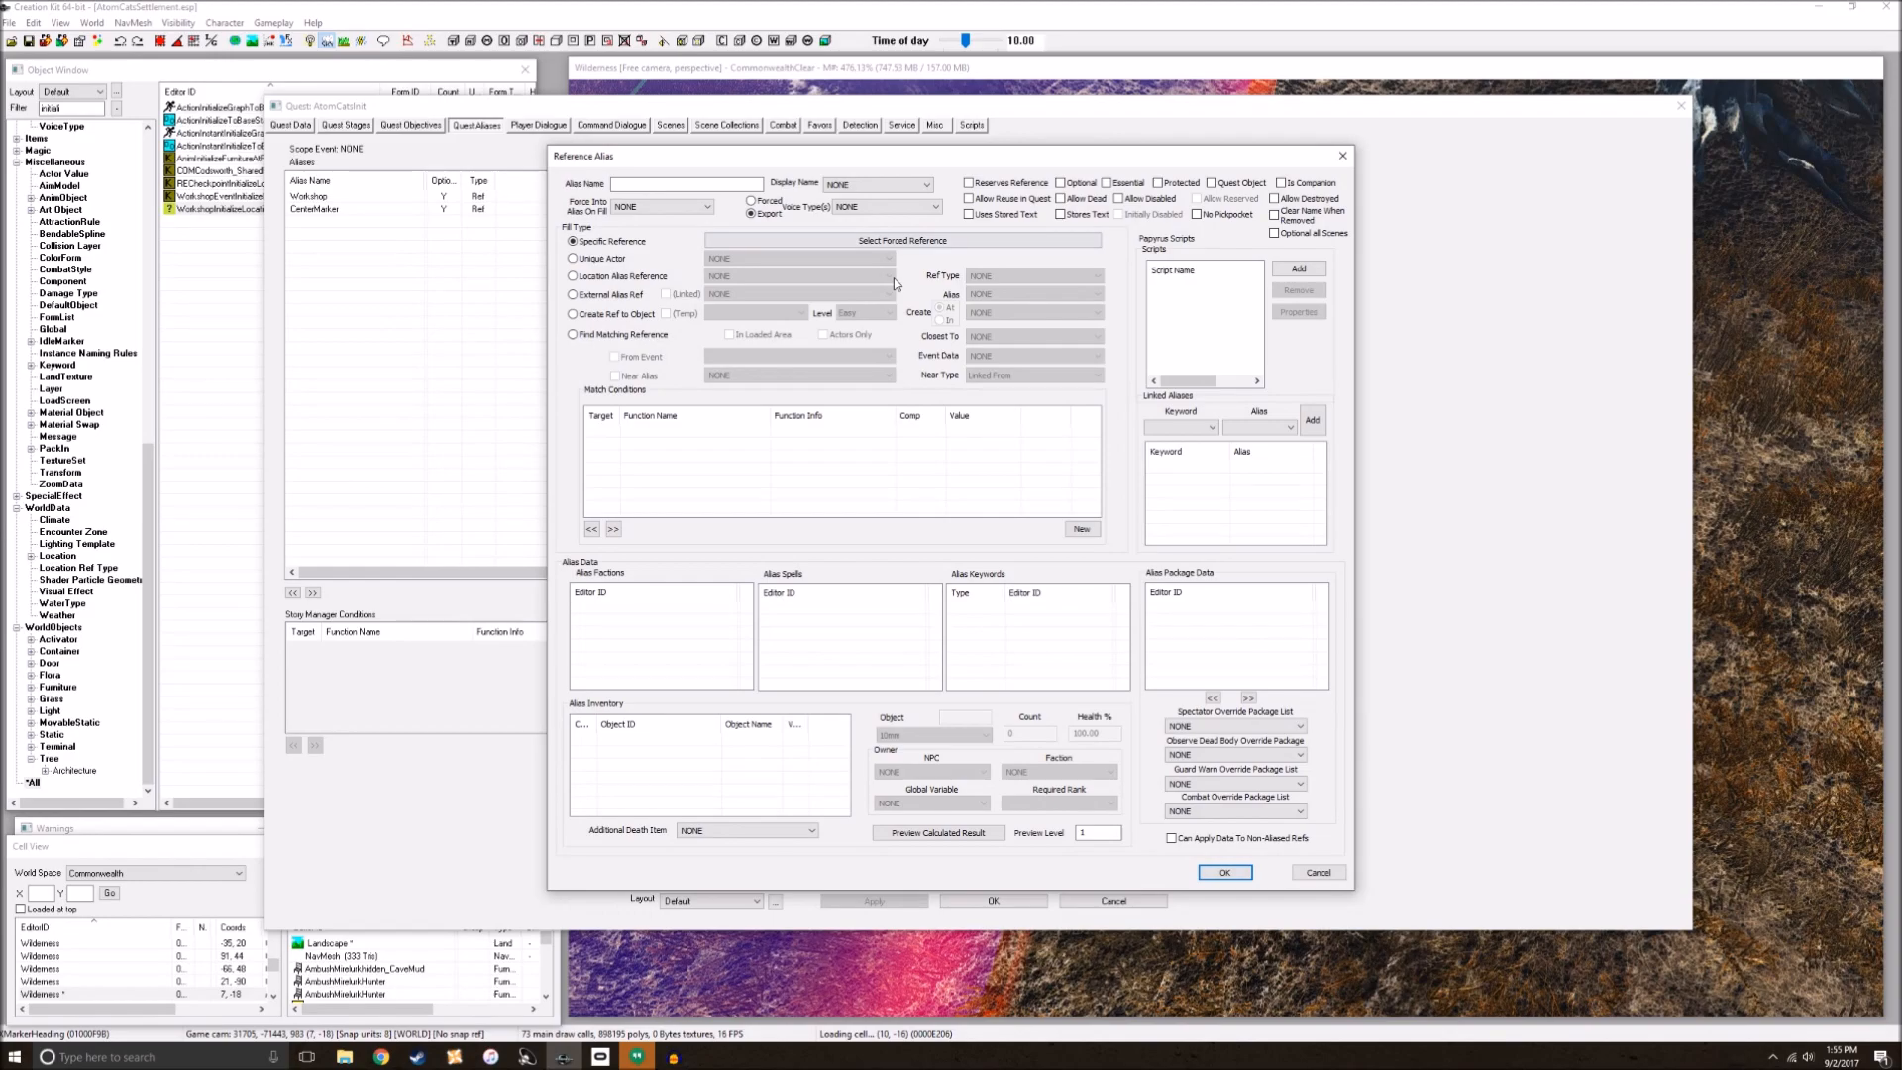
pyautogui.click(889, 247)
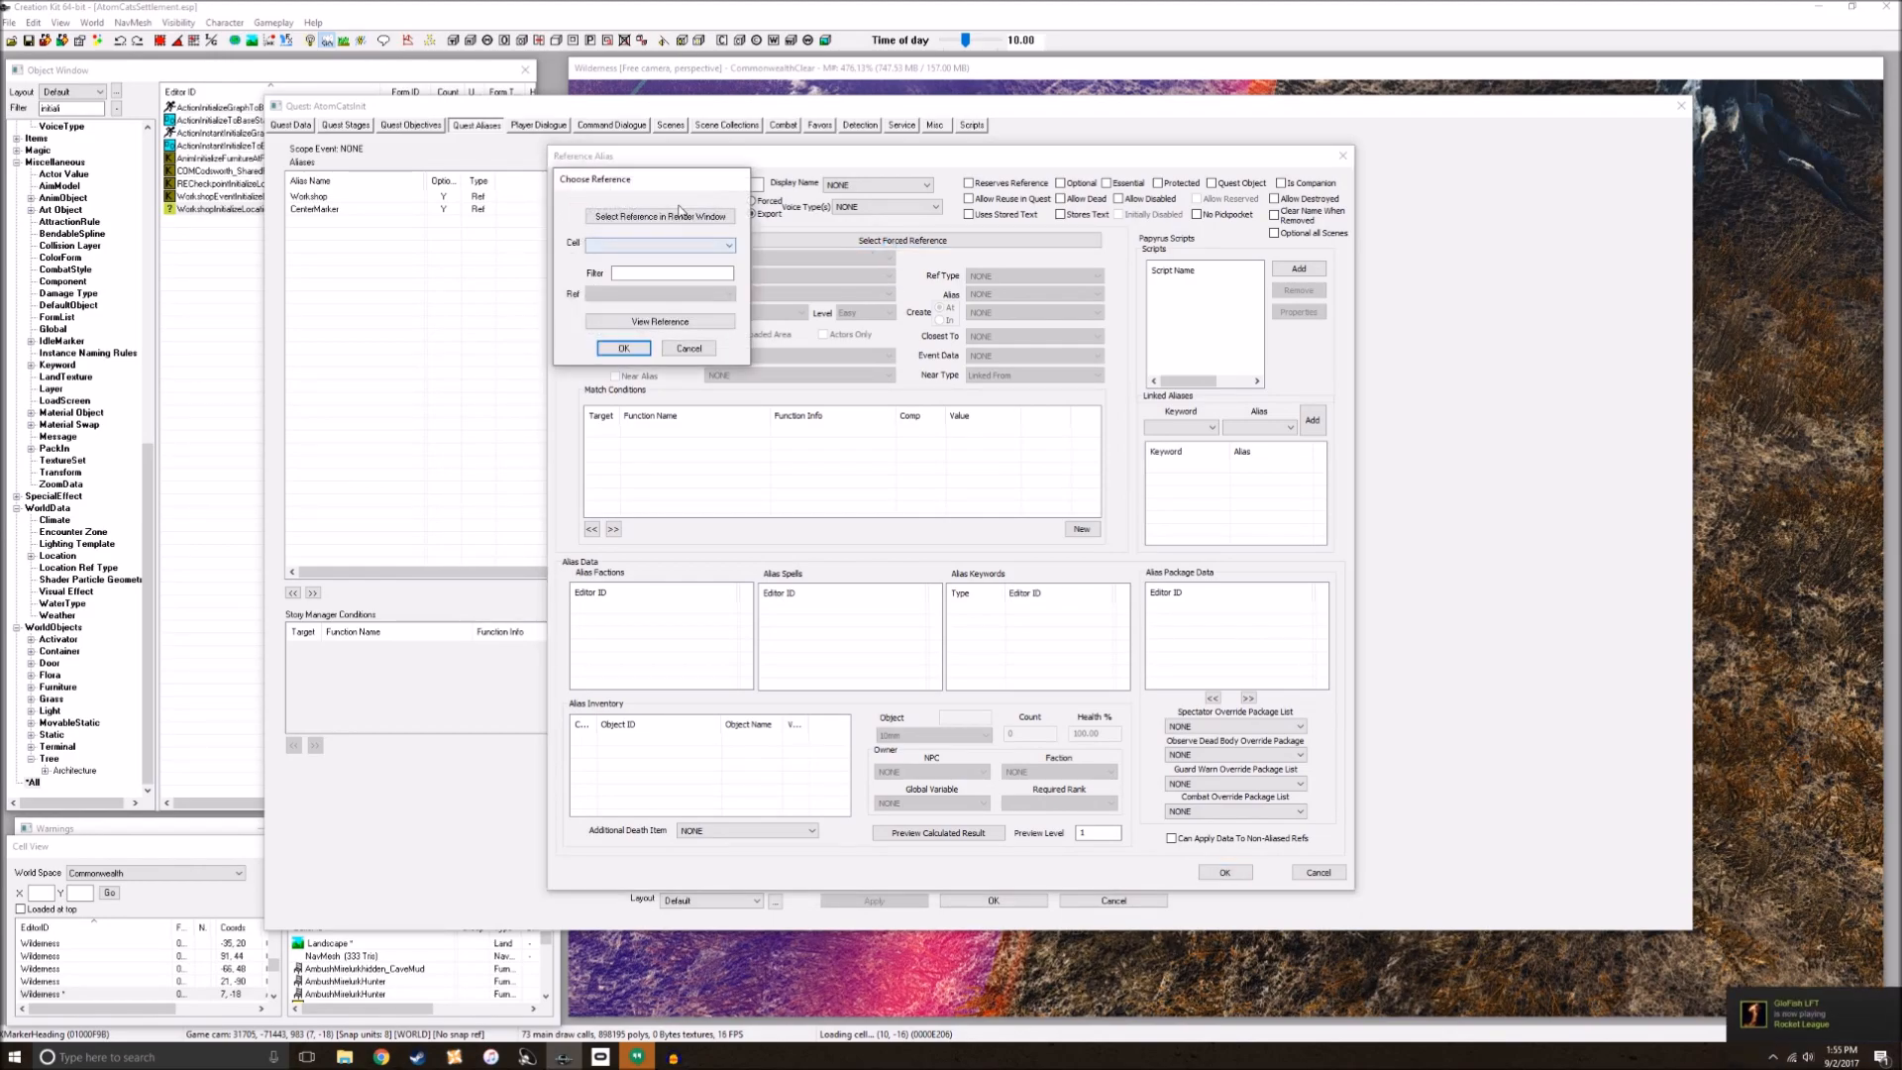
pyautogui.click(682, 212)
pyautogui.doubleClick(1232, 666)
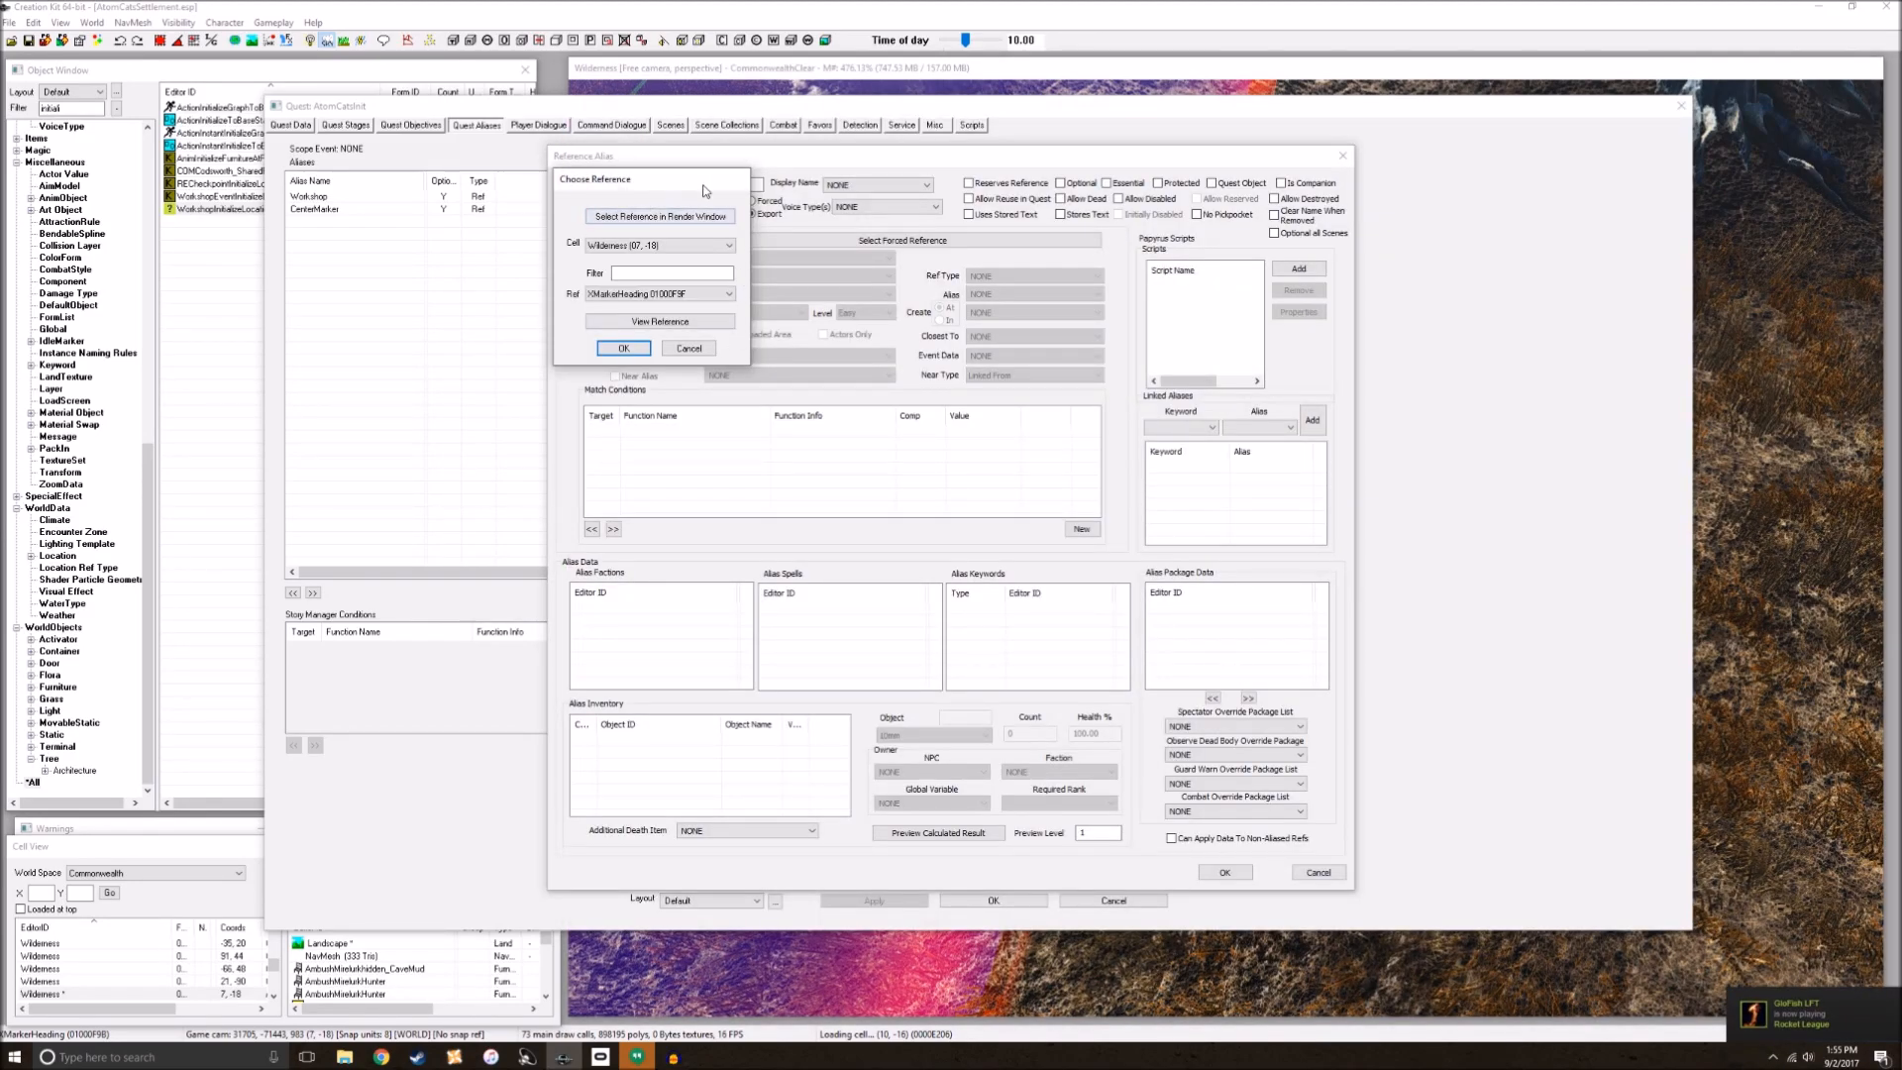
pyautogui.click(621, 348)
# Step: Name the new alias EdgeMarker, mark it as optional and confirm it
pyautogui.click(745, 183)
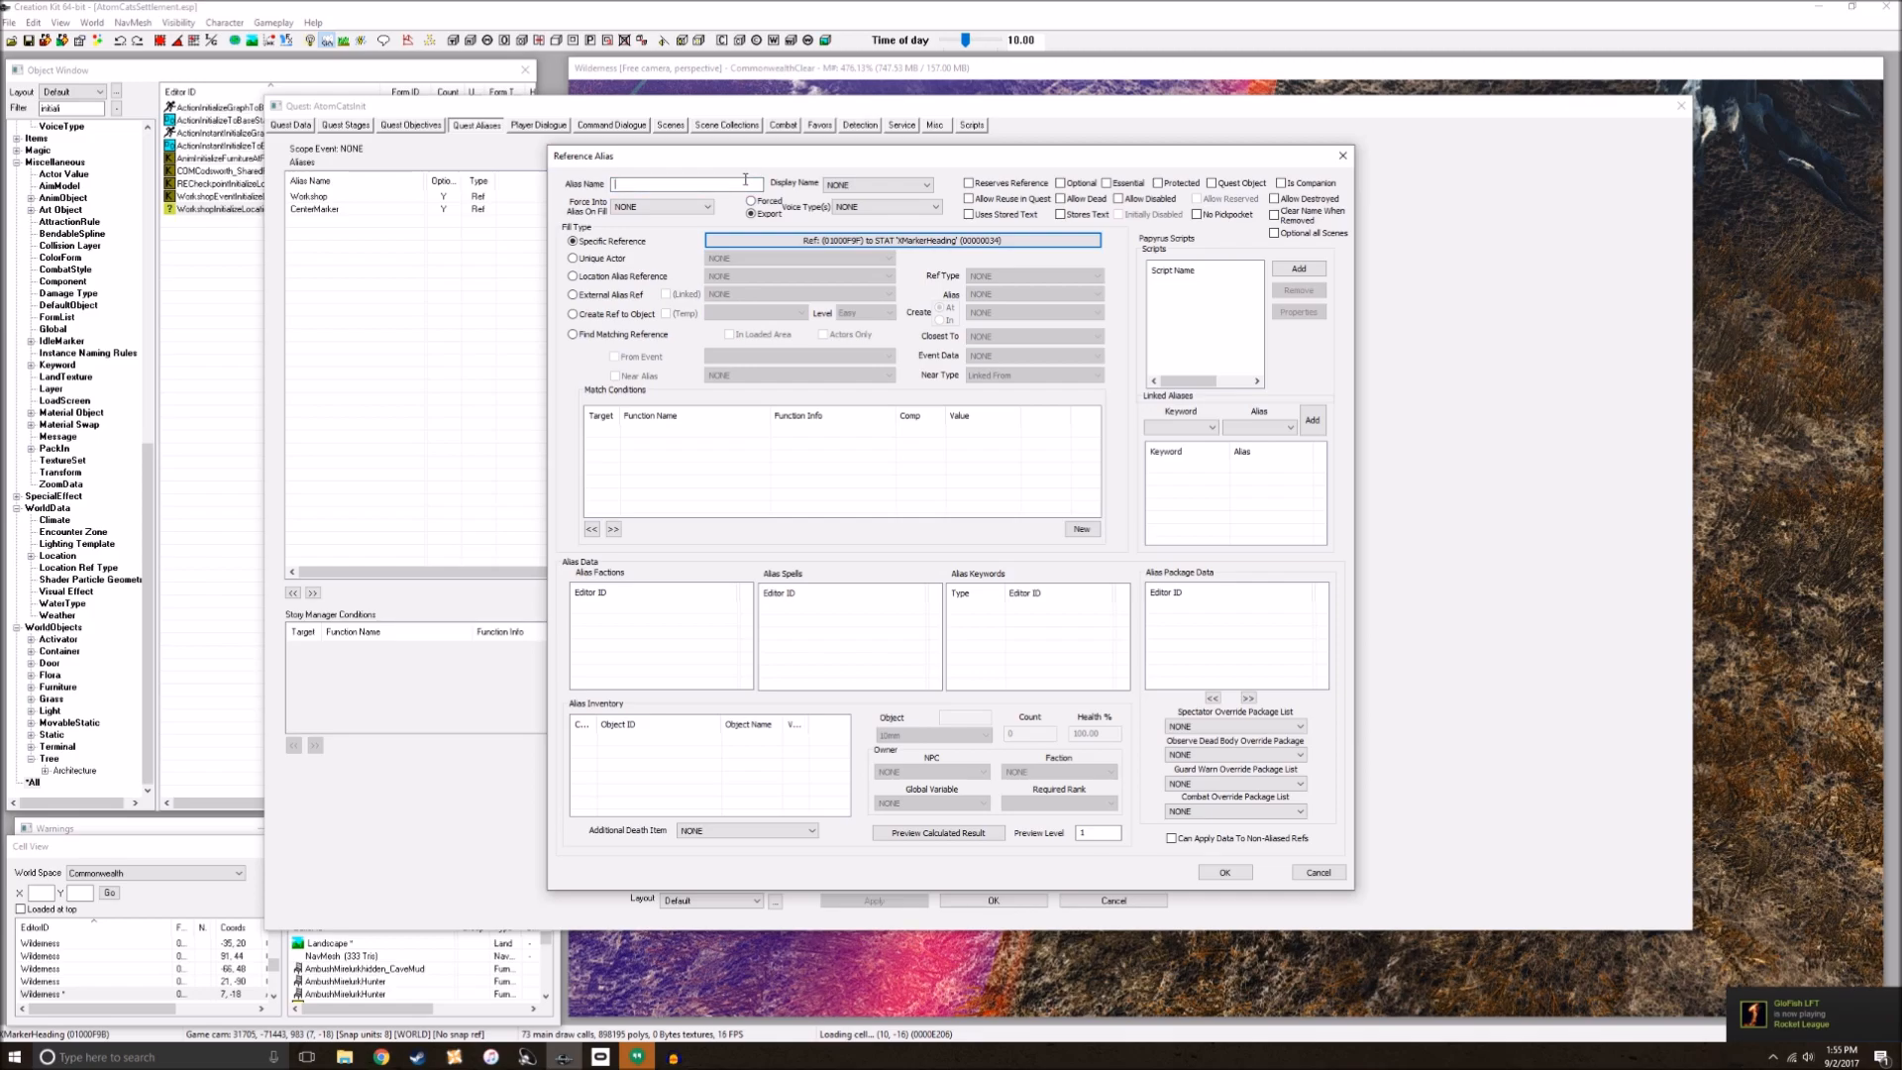
pyautogui.write('EdgeMarker')
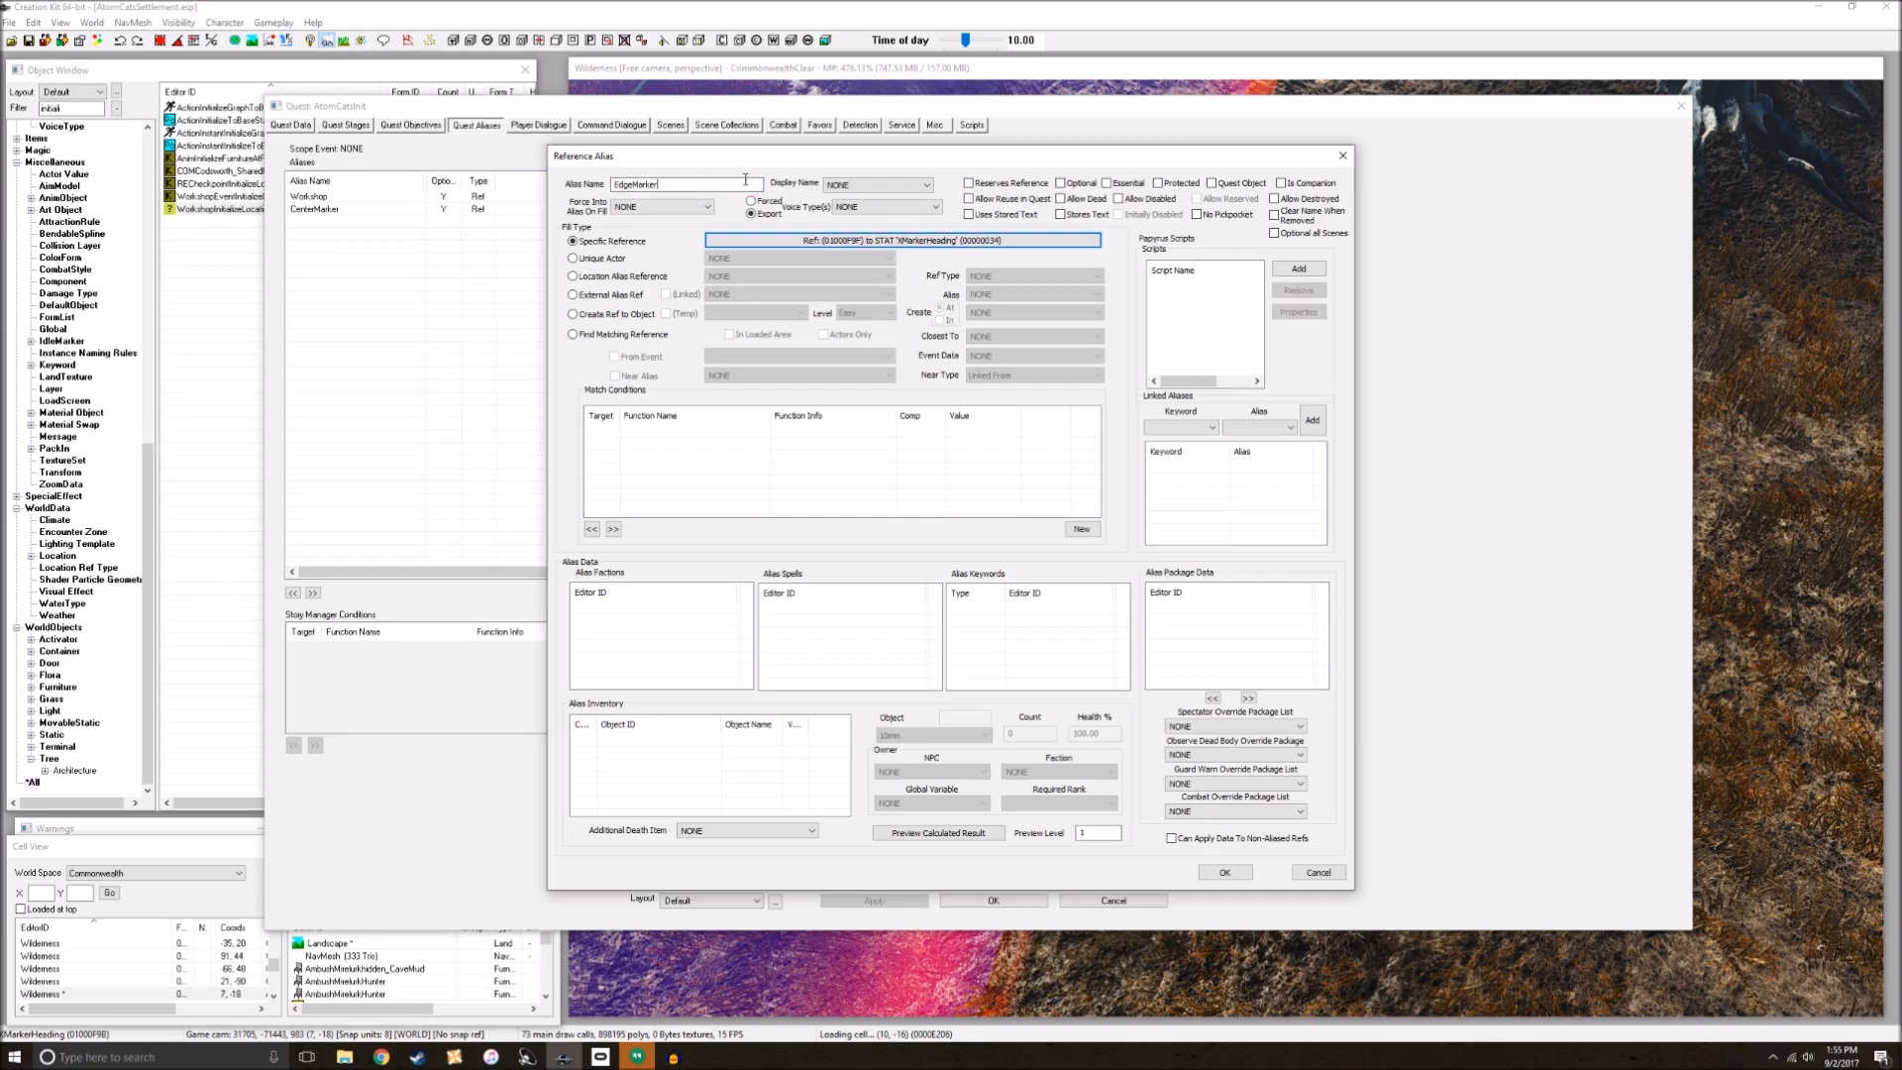
pyautogui.click(1068, 184)
pyautogui.click(1223, 873)
# Step: Start another reference alias and fill it with the specific AtomCatGarageMapMarkerRef reference, picking the green M marker in the render window
pyautogui.rightClick(575, 212)
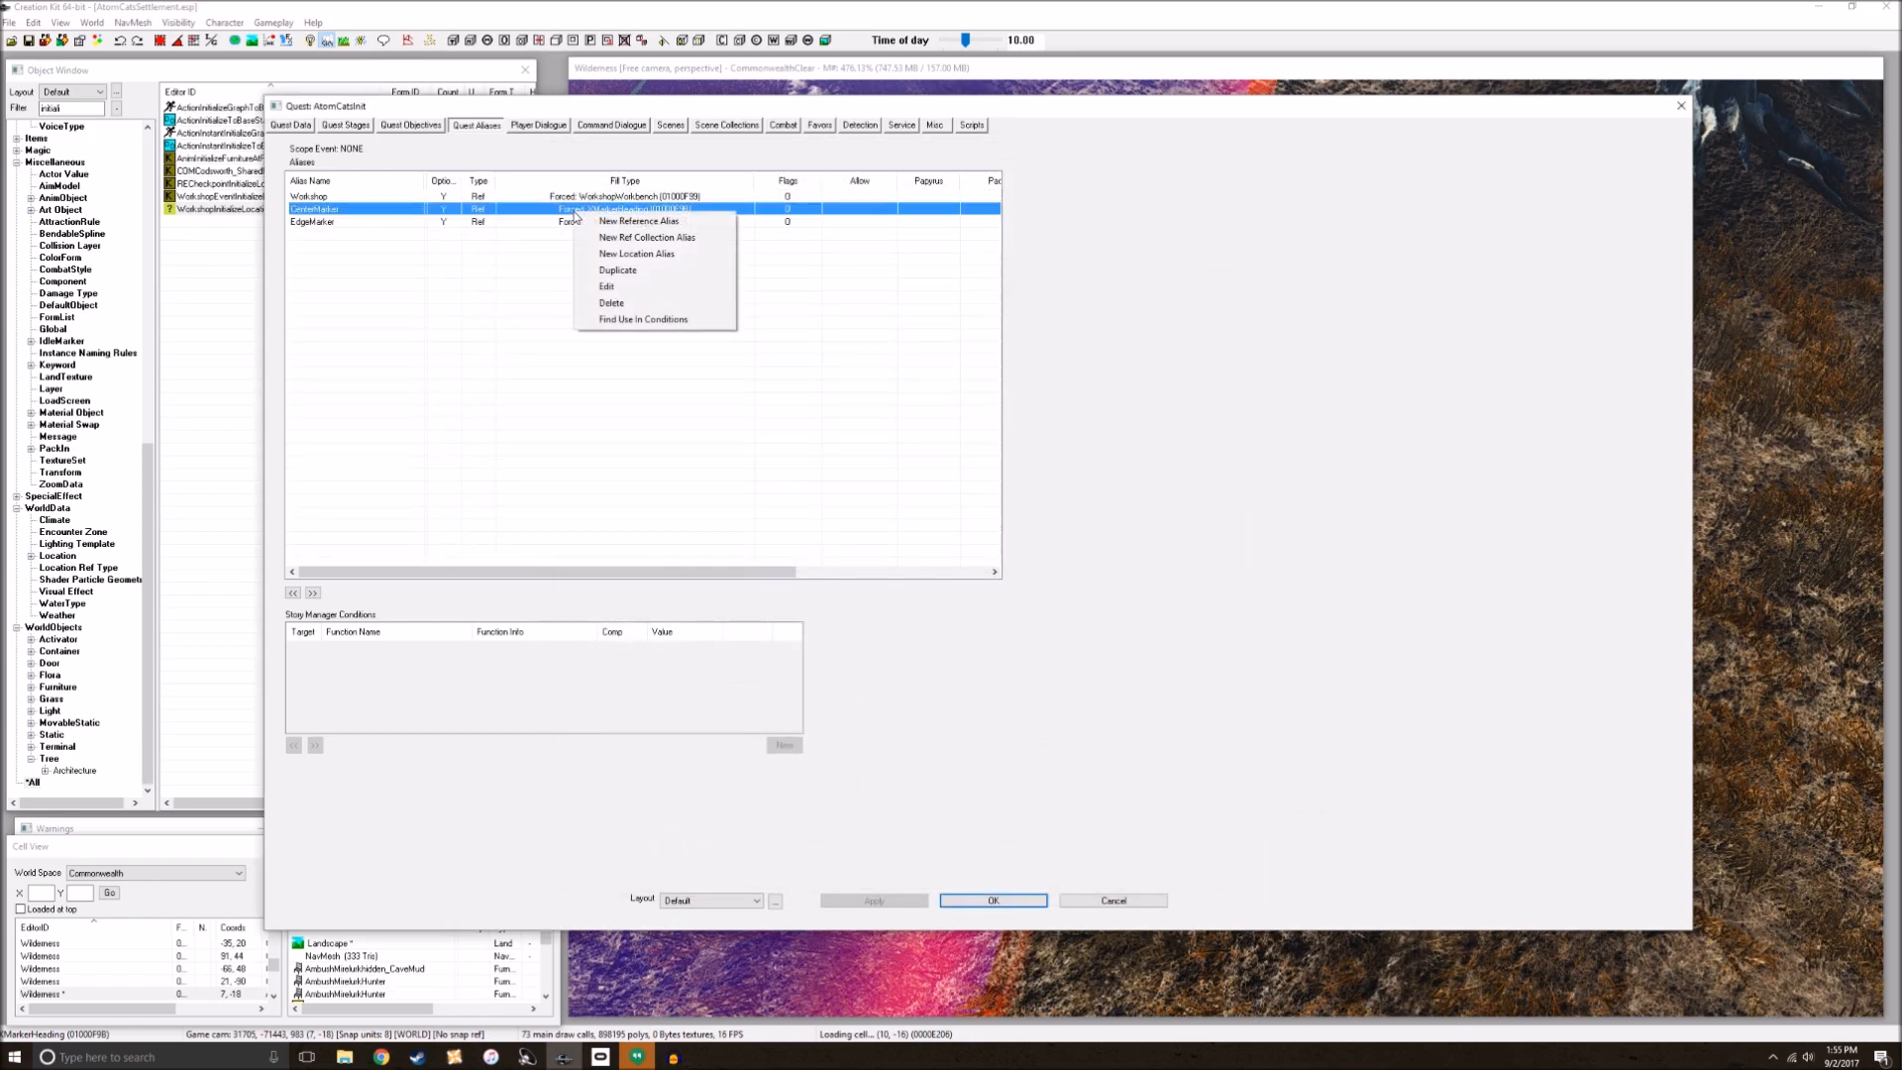
pyautogui.click(631, 222)
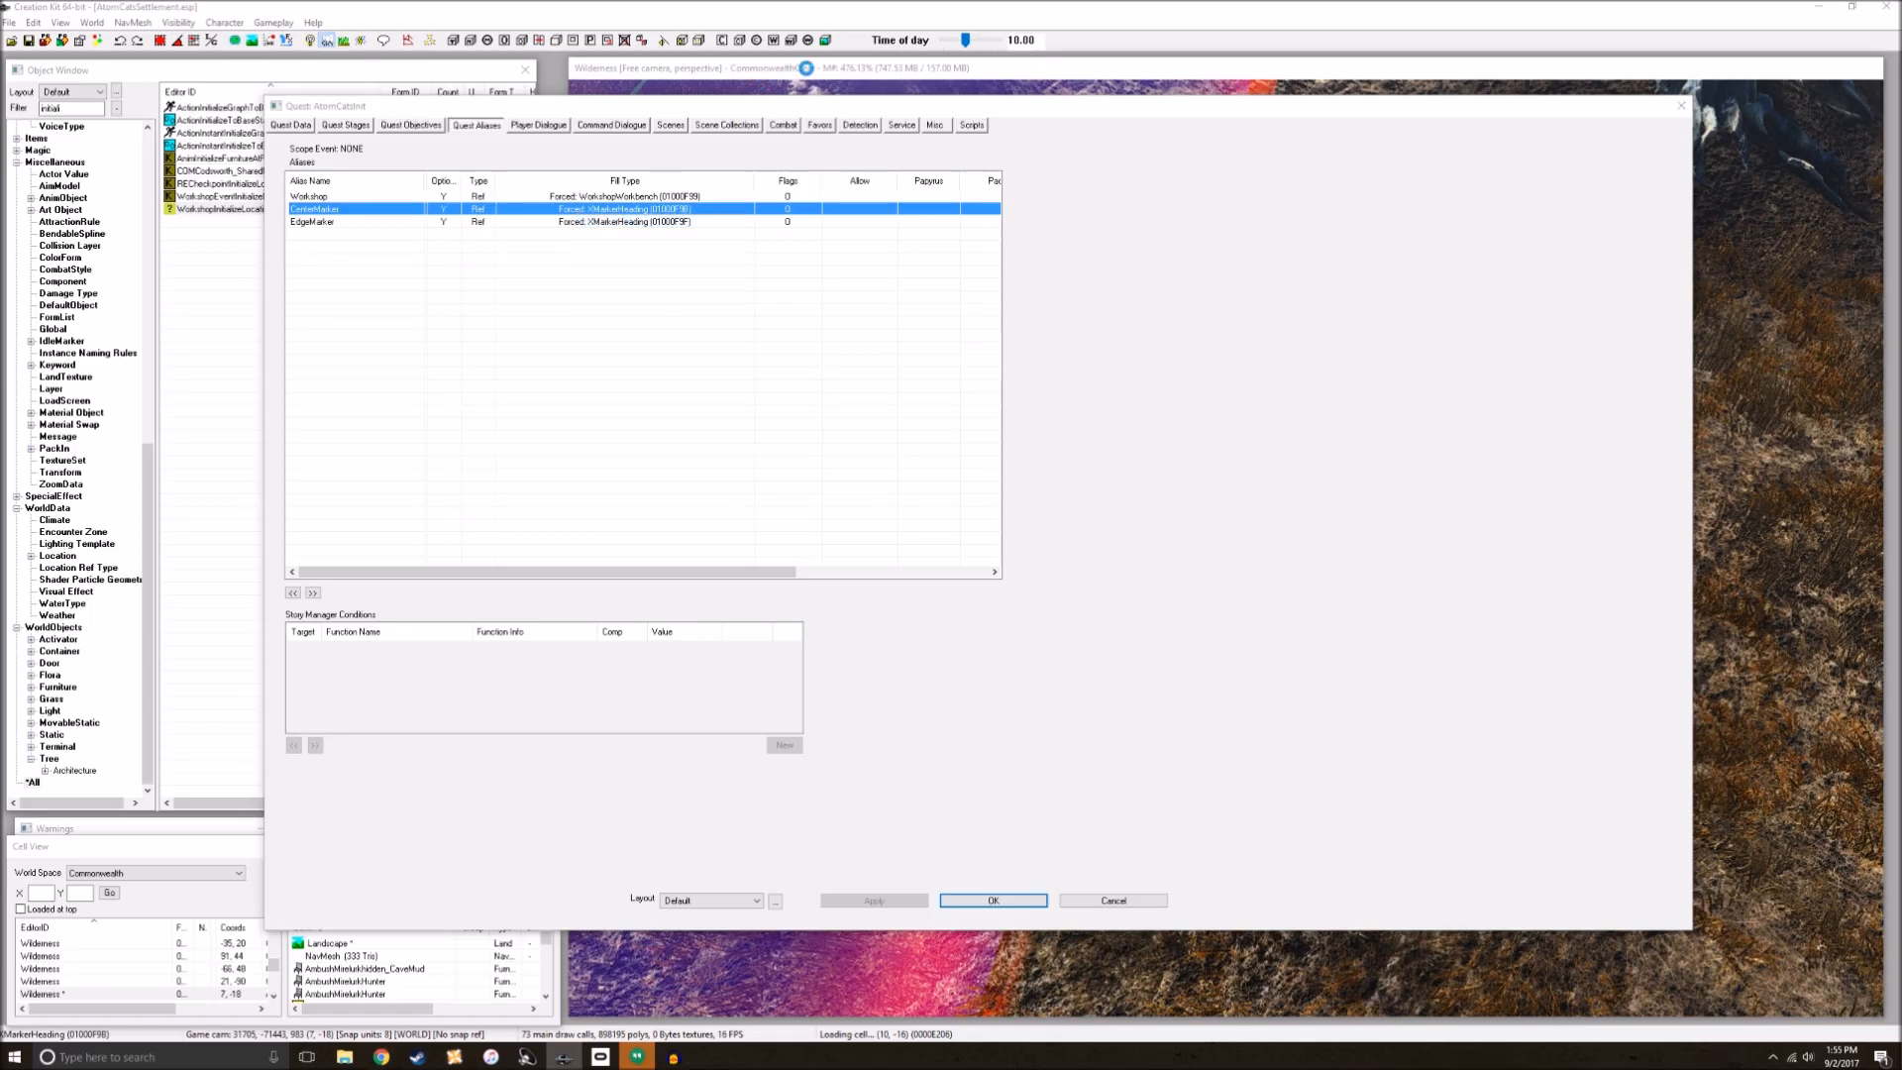
pyautogui.click(783, 68)
pyautogui.scroll(-6, 1225, 548)
pyautogui.moveTo(1225, 548)
pyautogui.mouseDown(button='middle')
pyautogui.moveTo(1189, 535)
pyautogui.moveTo(1228, 515)
pyautogui.moveTo(1217, 461)
pyautogui.moveTo(1259, 436)
pyautogui.moveTo(1189, 454)
pyautogui.moveTo(1141, 500)
pyautogui.moveTo(1137, 773)
pyautogui.moveTo(1179, 683)
pyautogui.mouseUp(button='middle')
pyautogui.scroll(4, 1120, 464)
pyautogui.scroll(5, 1139, 504)
pyautogui.click(557, 198)
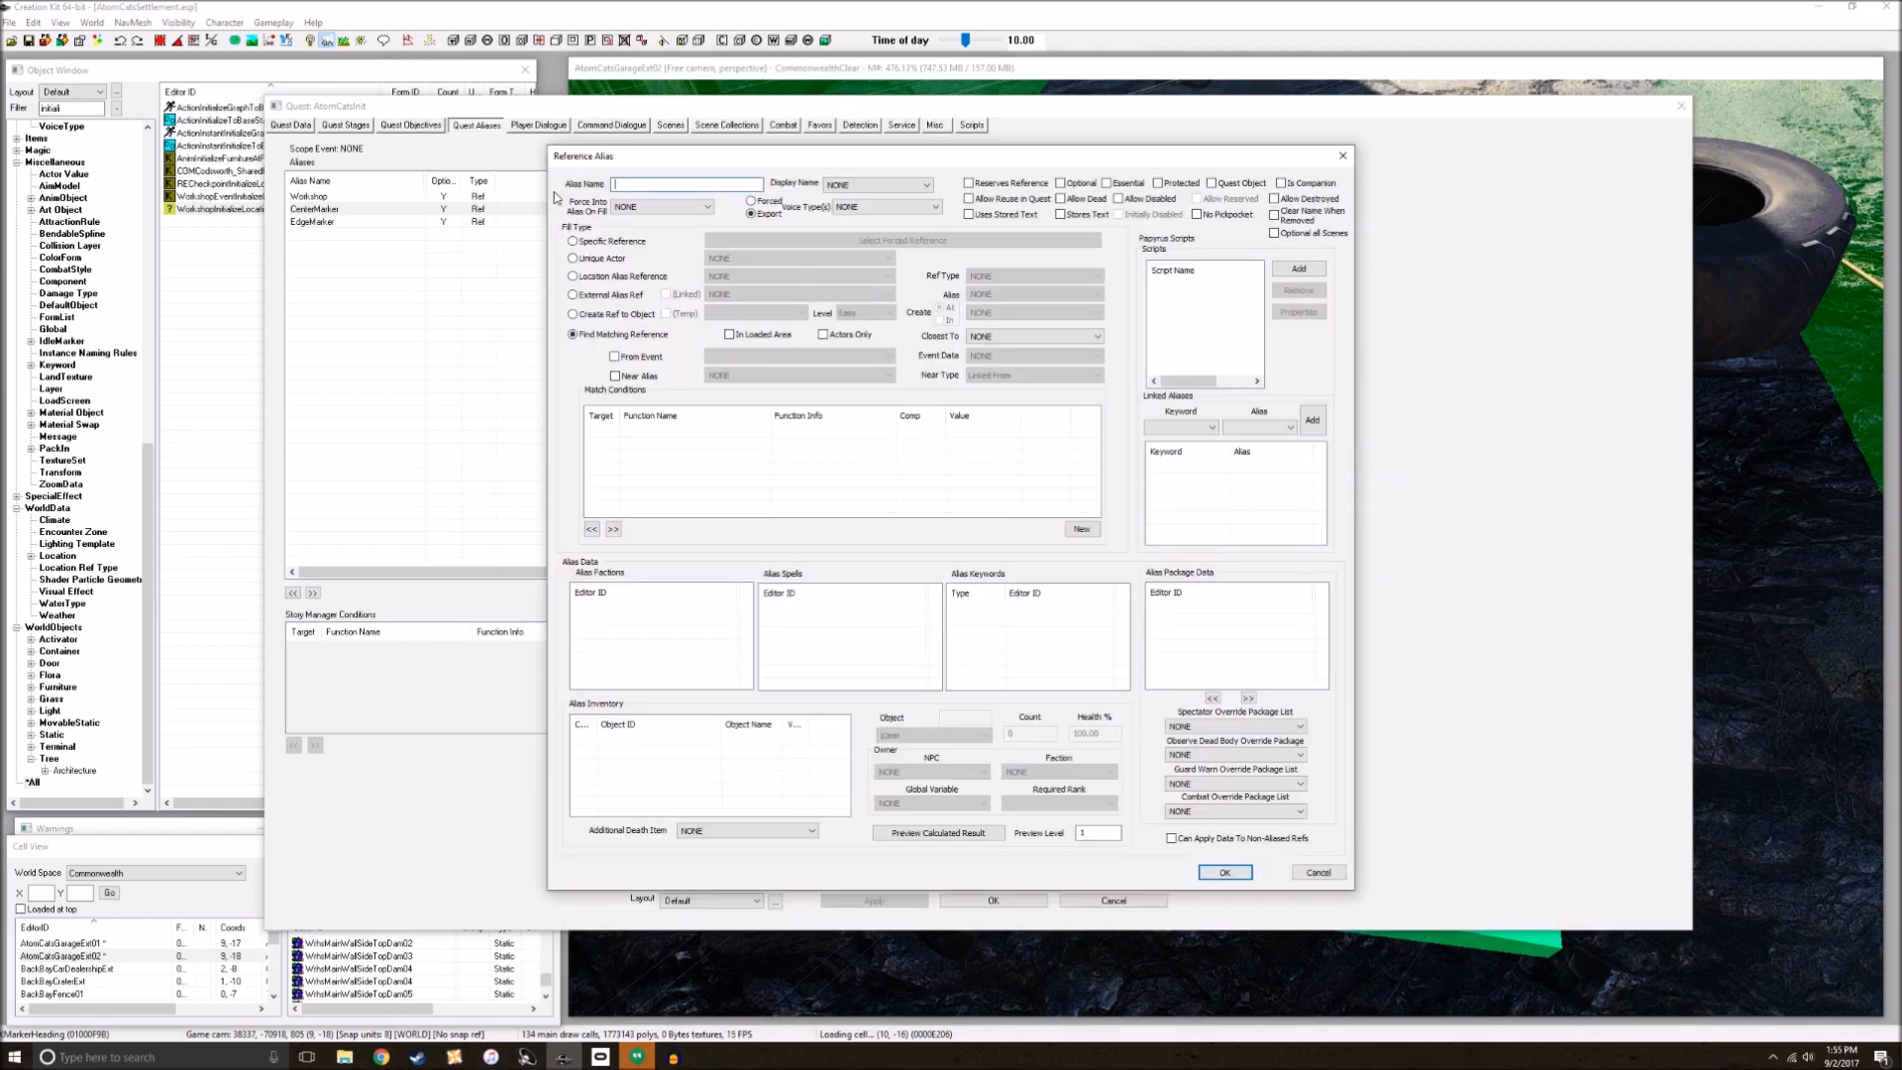
pyautogui.click(624, 241)
pyautogui.click(903, 240)
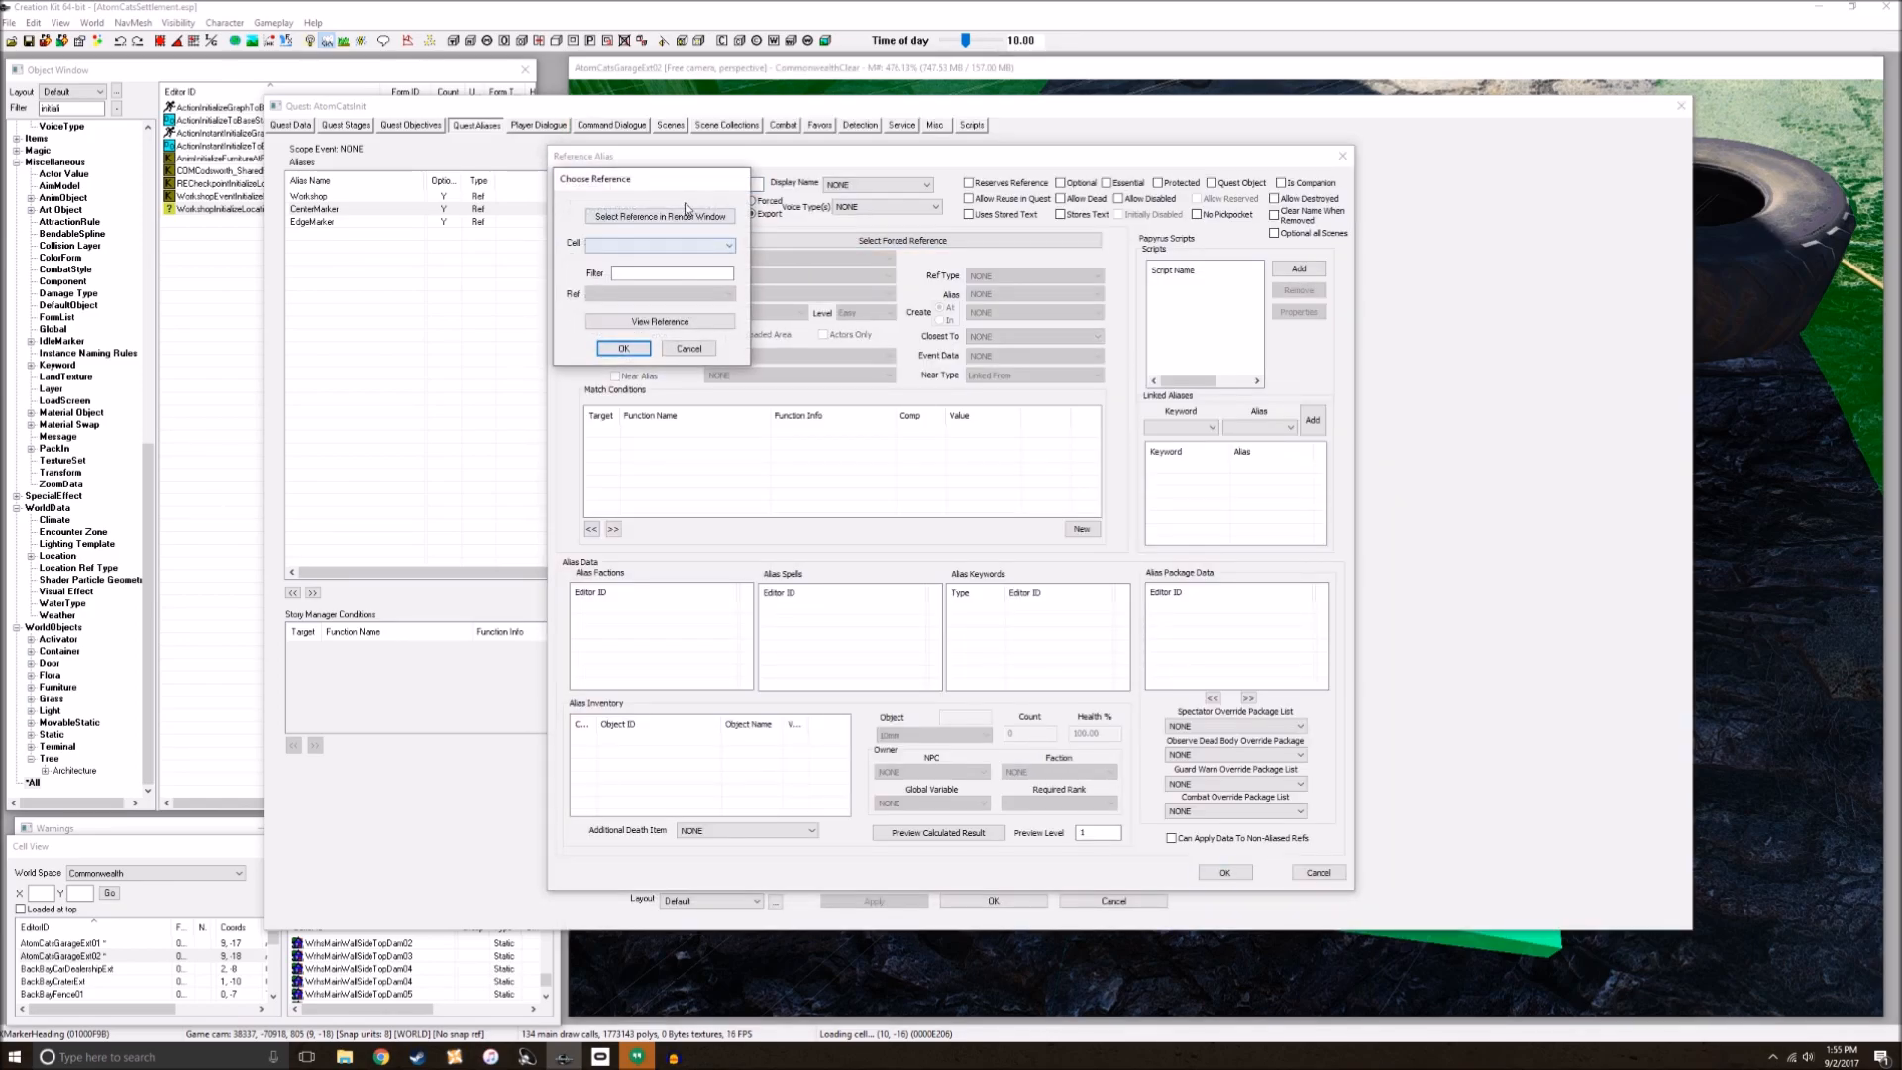
pyautogui.click(689, 213)
pyautogui.doubleClick(1191, 361)
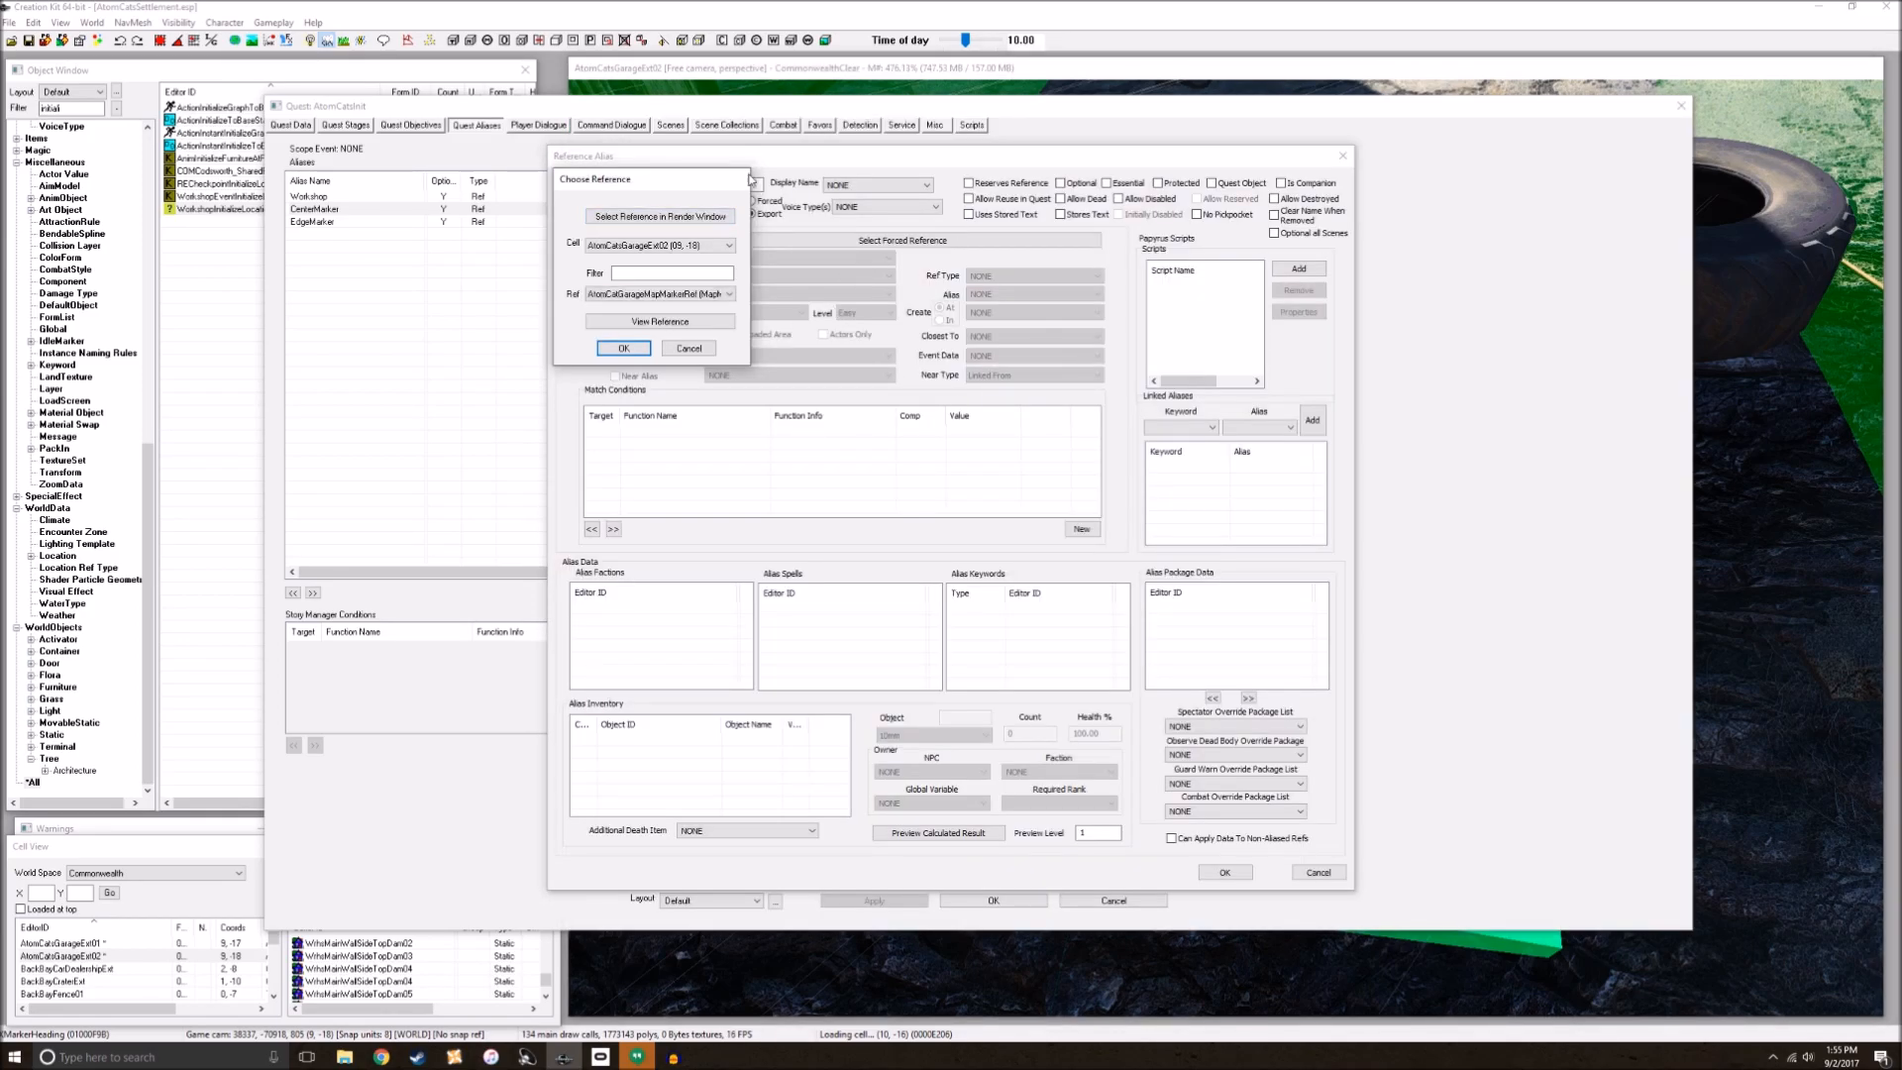
pyautogui.click(632, 349)
# Step: Name the map marker's alias MapMarker, mark it as optional and confirm it
pyautogui.click(654, 186)
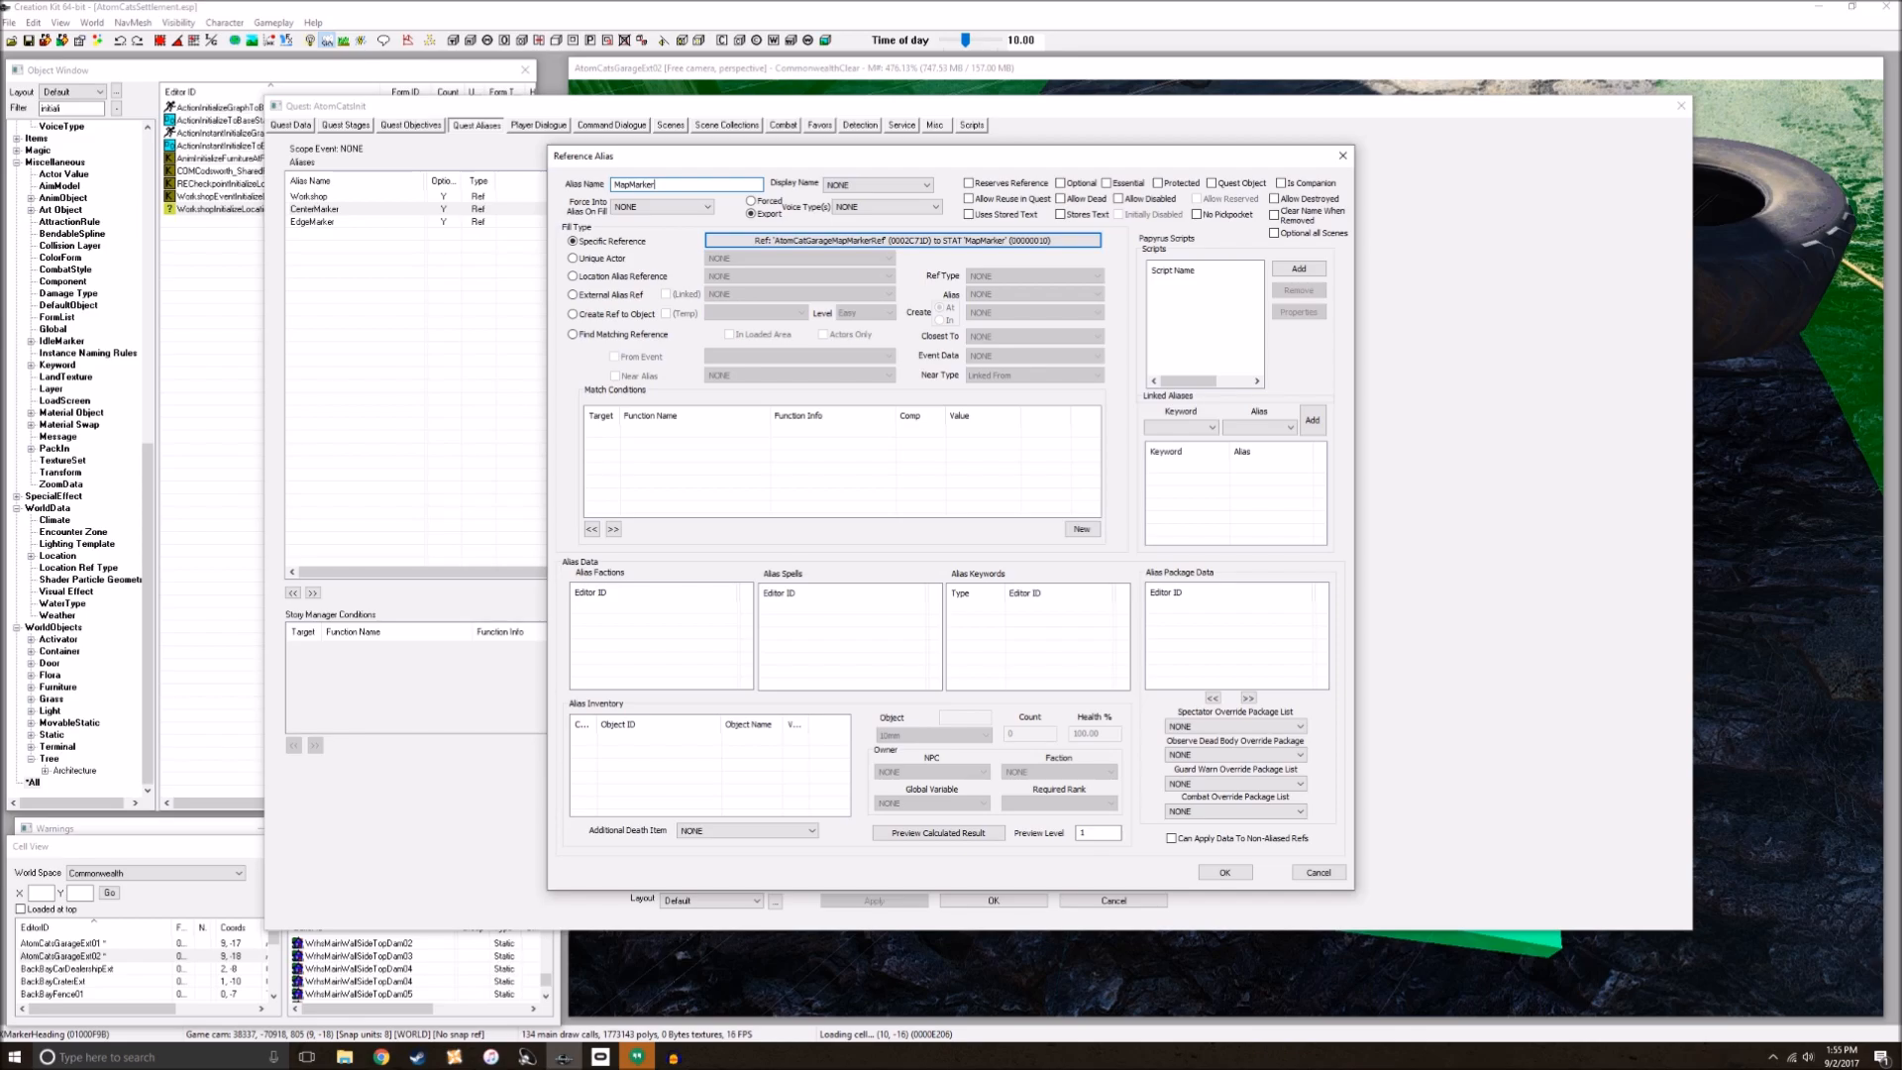
pyautogui.click(1060, 182)
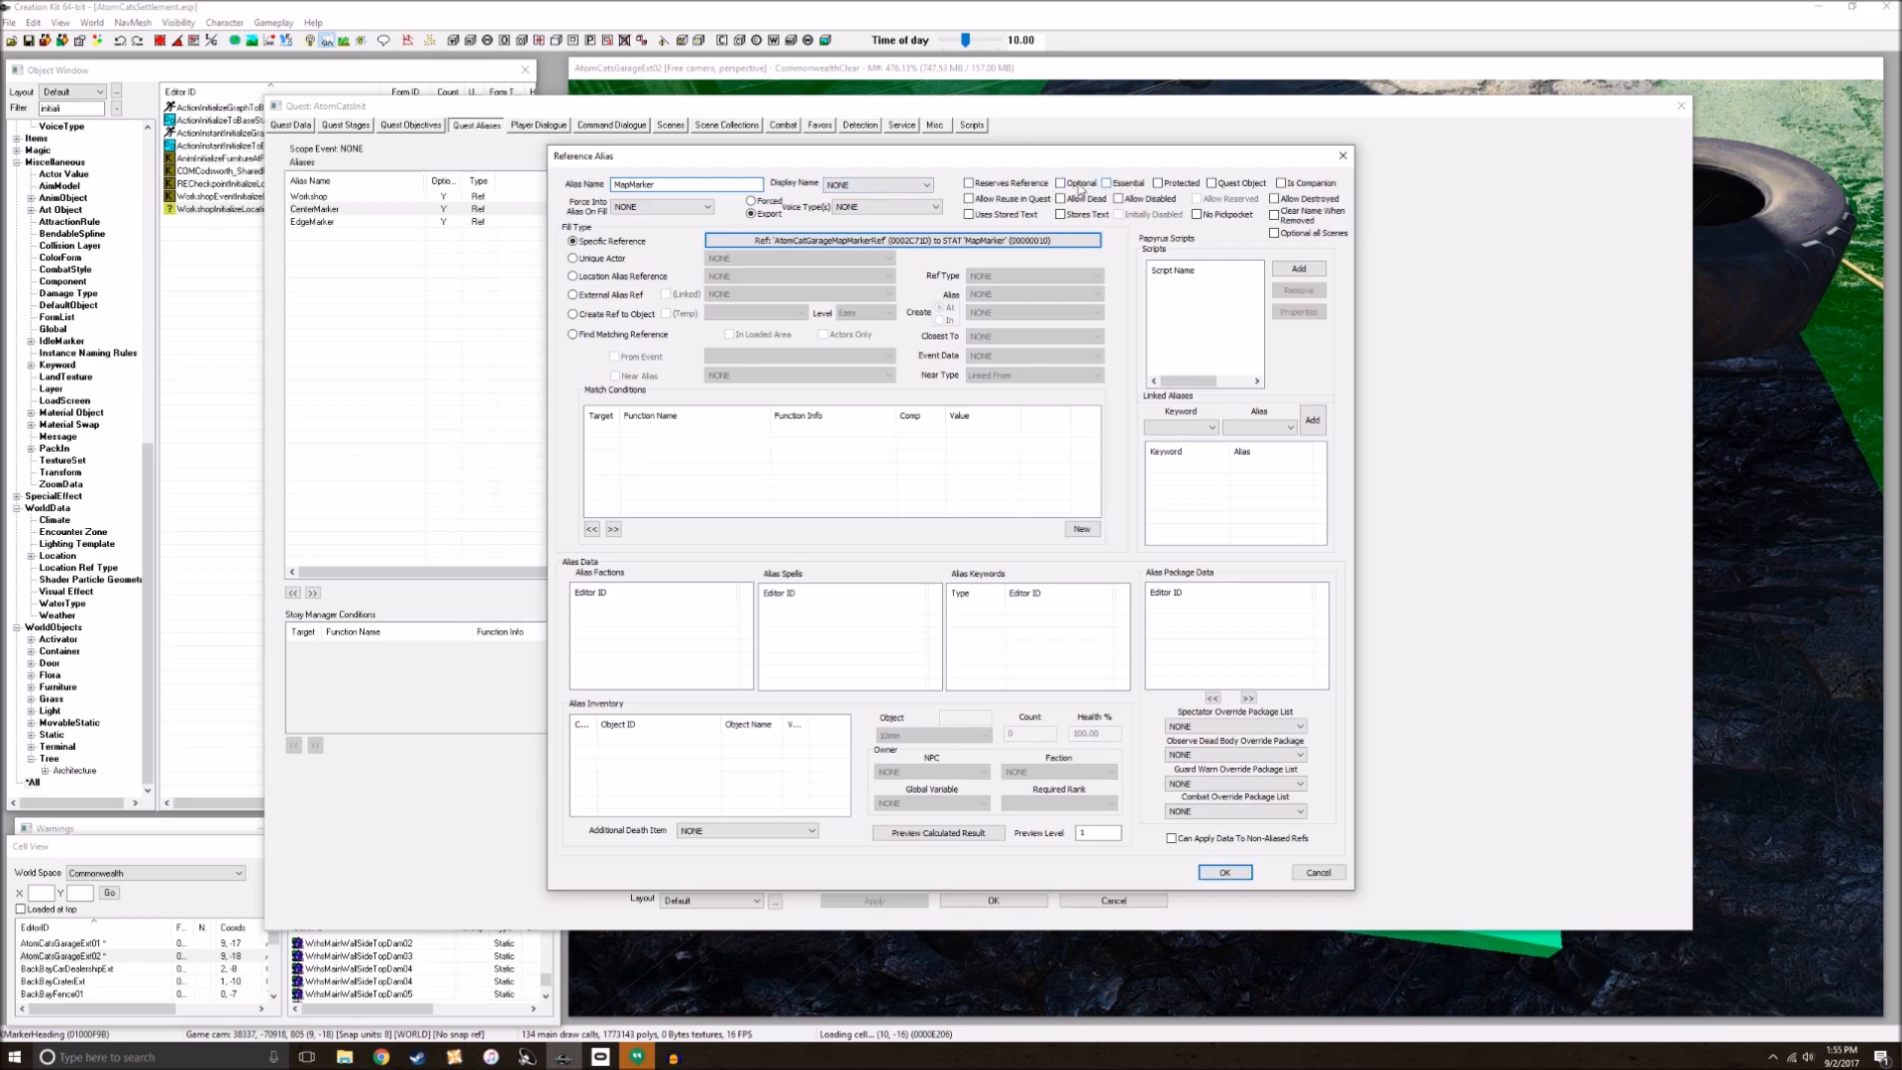
pyautogui.click(1226, 874)
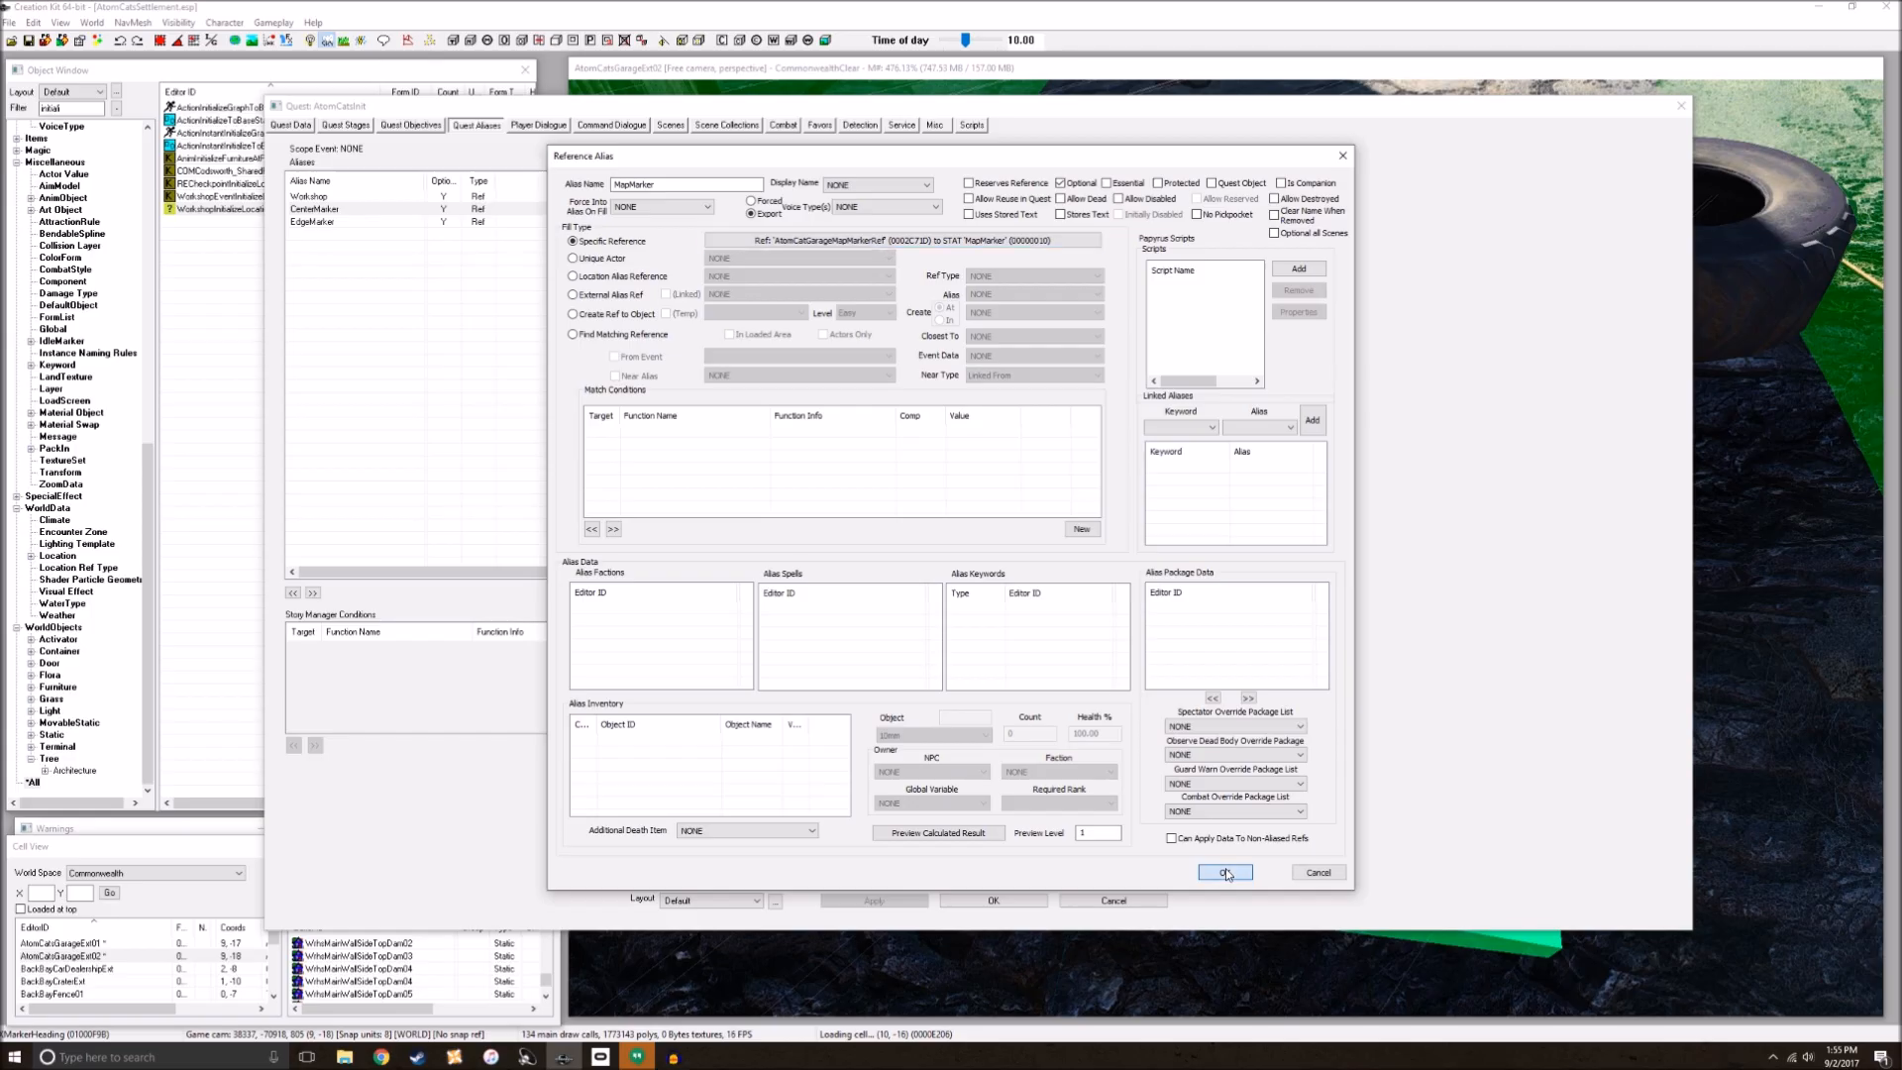
# Step: Create an optional reference alias named SettlementLeader with the Find Matching Reference fill type
pyautogui.click(1081, 62)
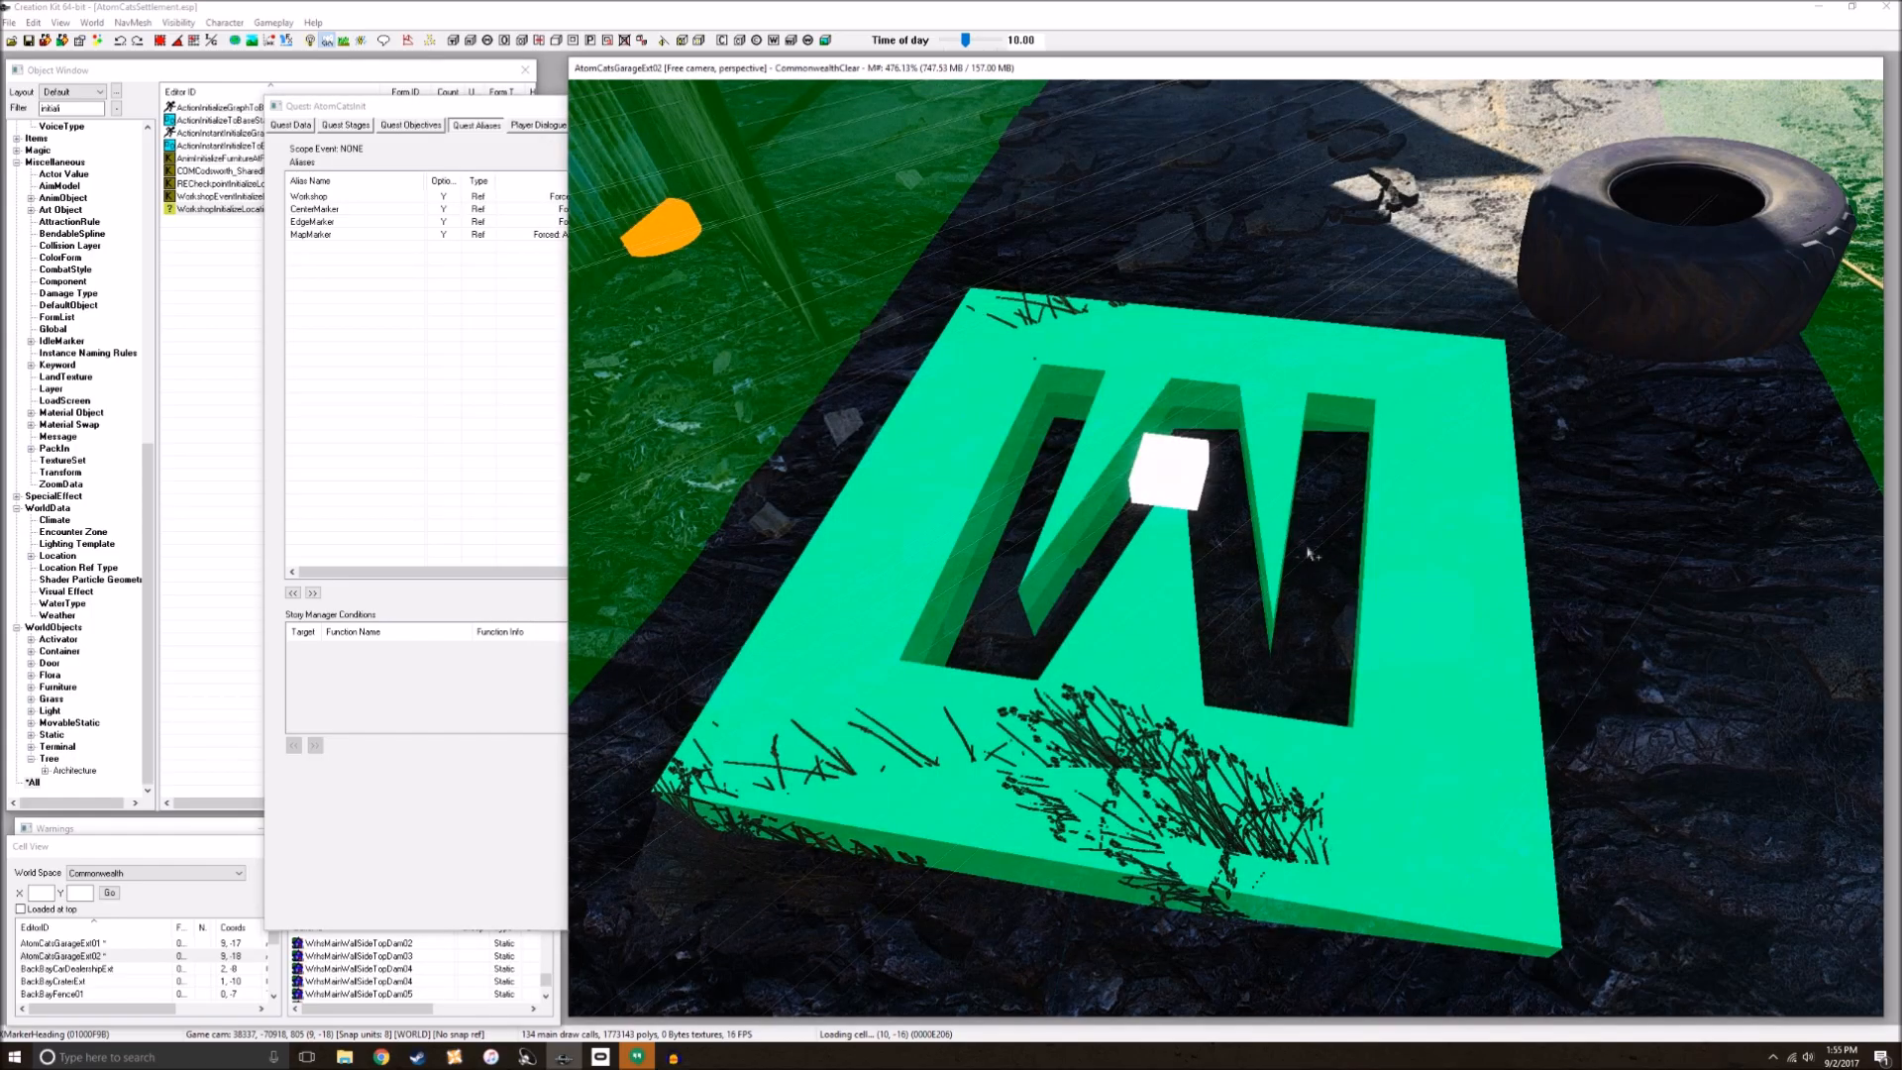
pyautogui.scroll(-10, 1246, 594)
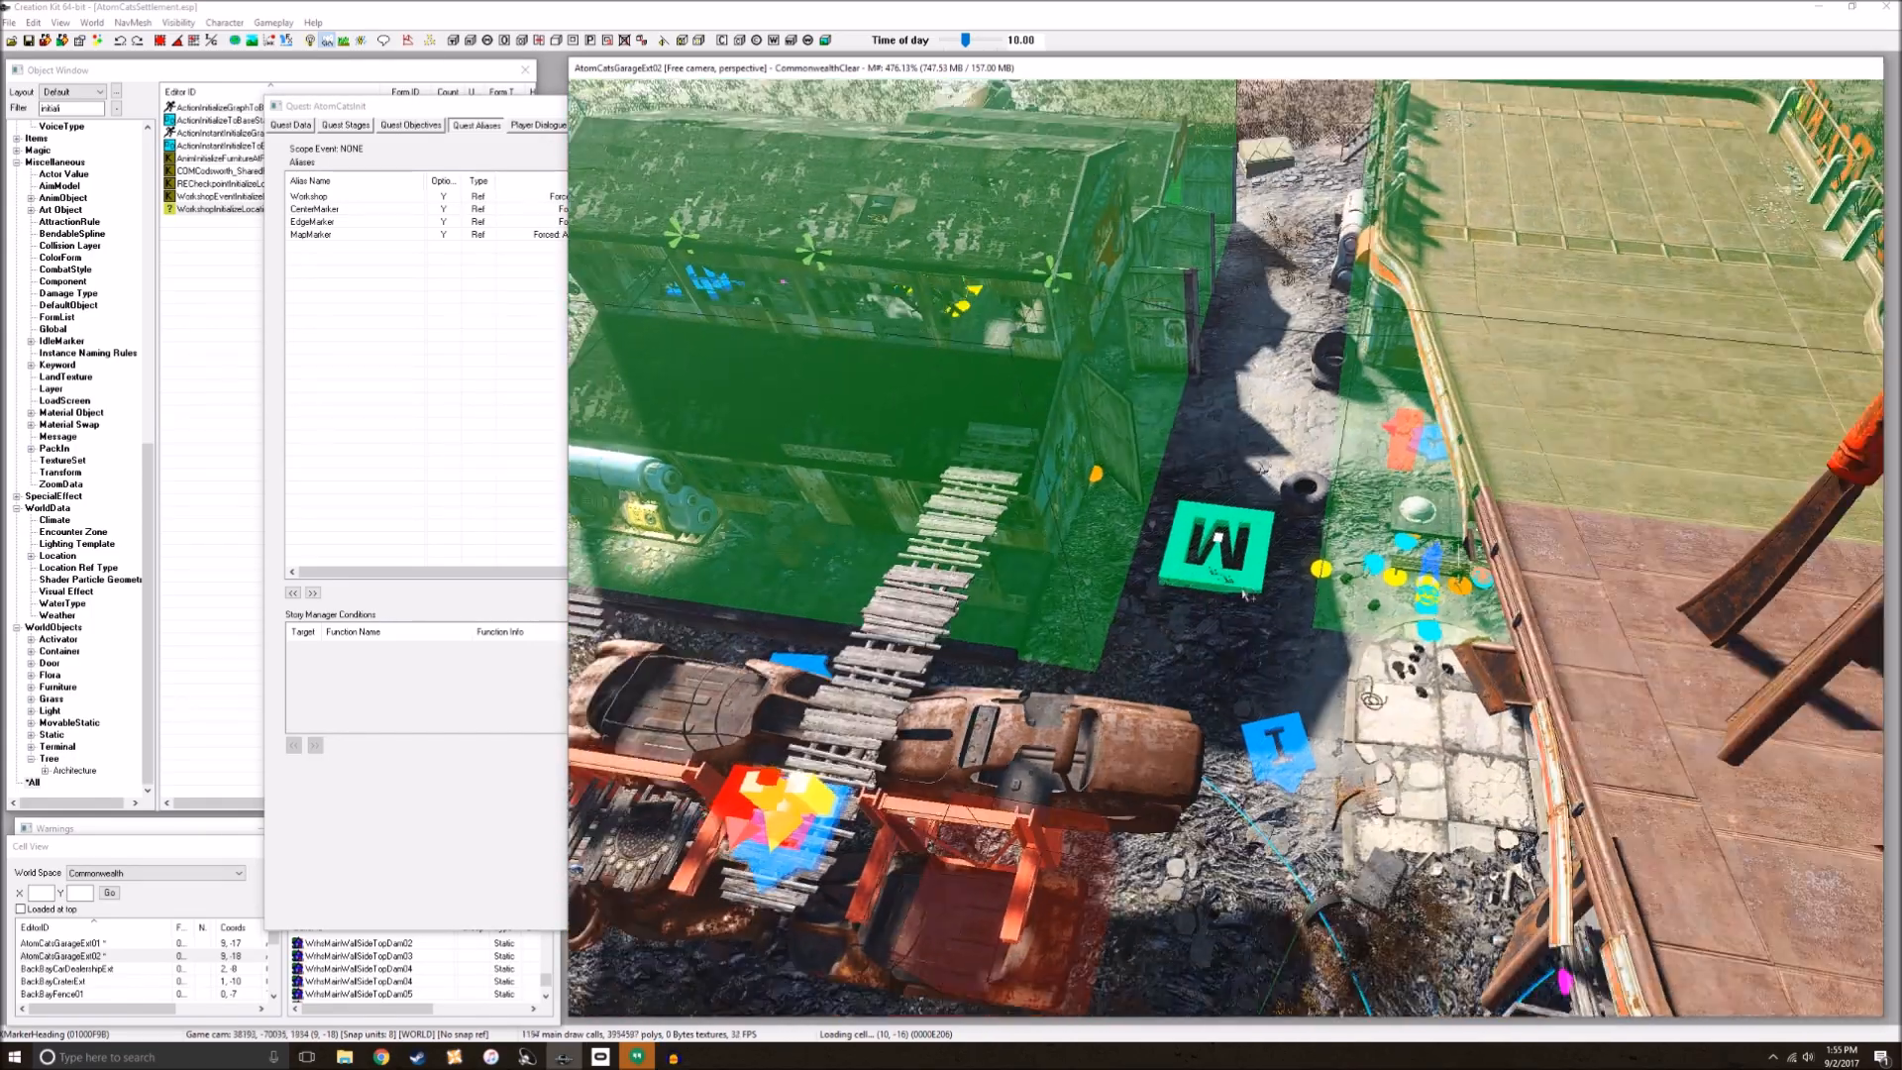
pyautogui.moveTo(1246, 594)
pyautogui.mouseDown(button='middle')
pyautogui.moveTo(1178, 630)
pyautogui.moveTo(1263, 600)
pyautogui.mouseUp(button='middle')
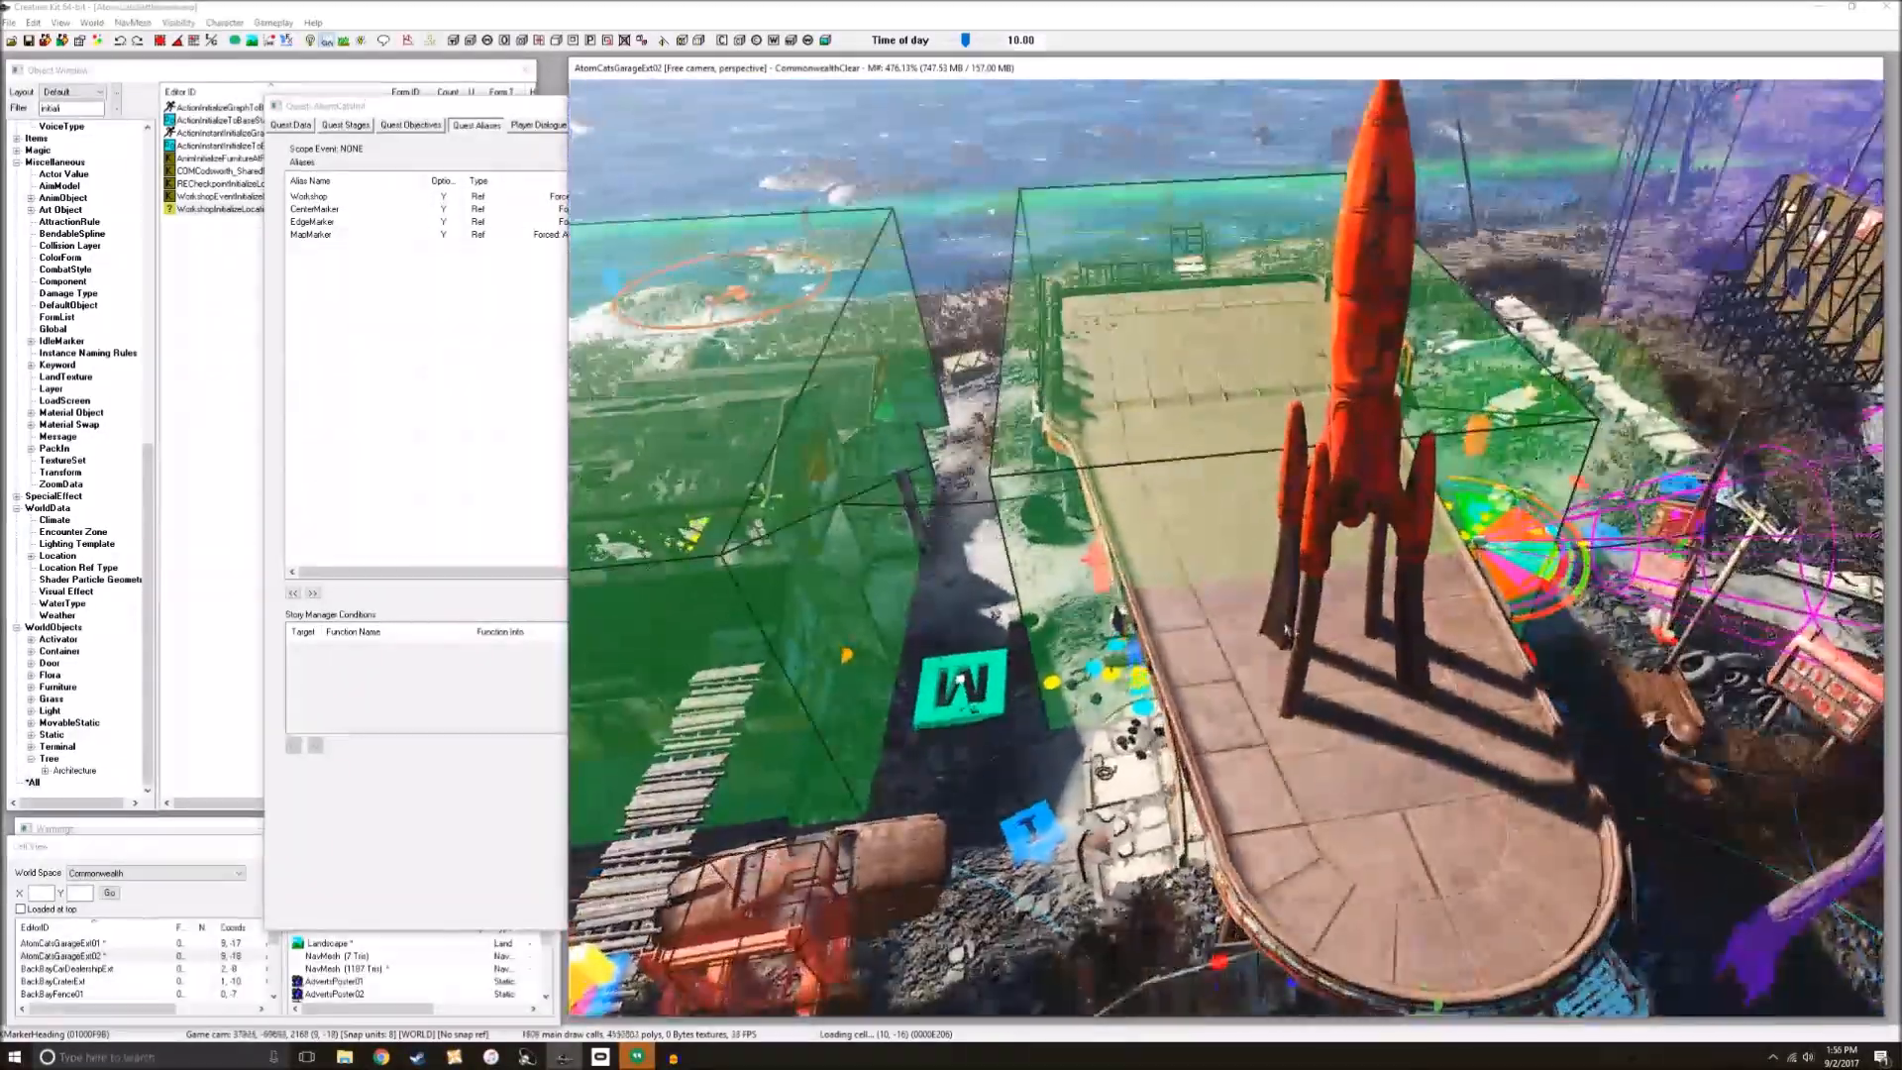
pyautogui.click(487, 327)
pyautogui.rightClick(487, 327)
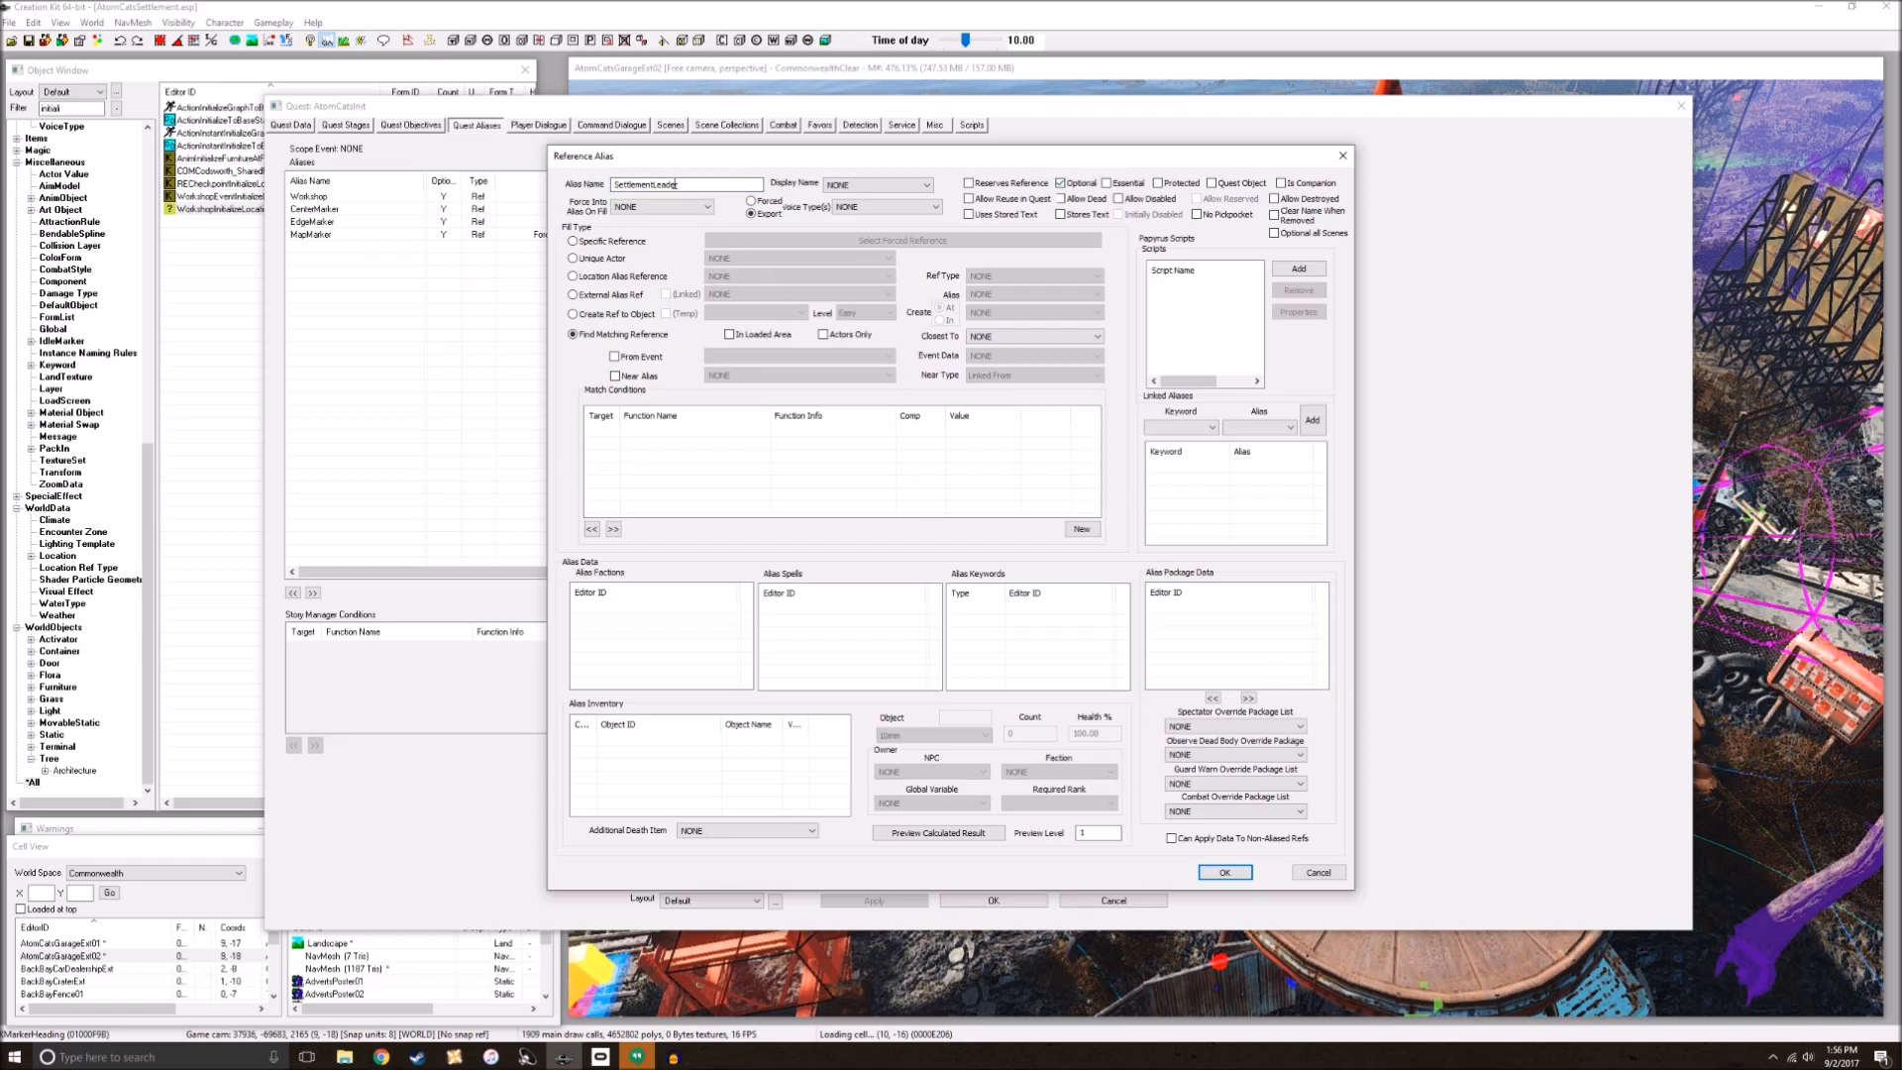
pyautogui.moveTo(680, 187); pyautogui.dragTo(572, 186)
pyautogui.click(1225, 871)
# Step: Create two more optional reference aliases named SettlementNPCs and SettlementChildren, both with the Find Matching Reference fill type
pyautogui.rightClick(570, 338)
pyautogui.click(606, 348)
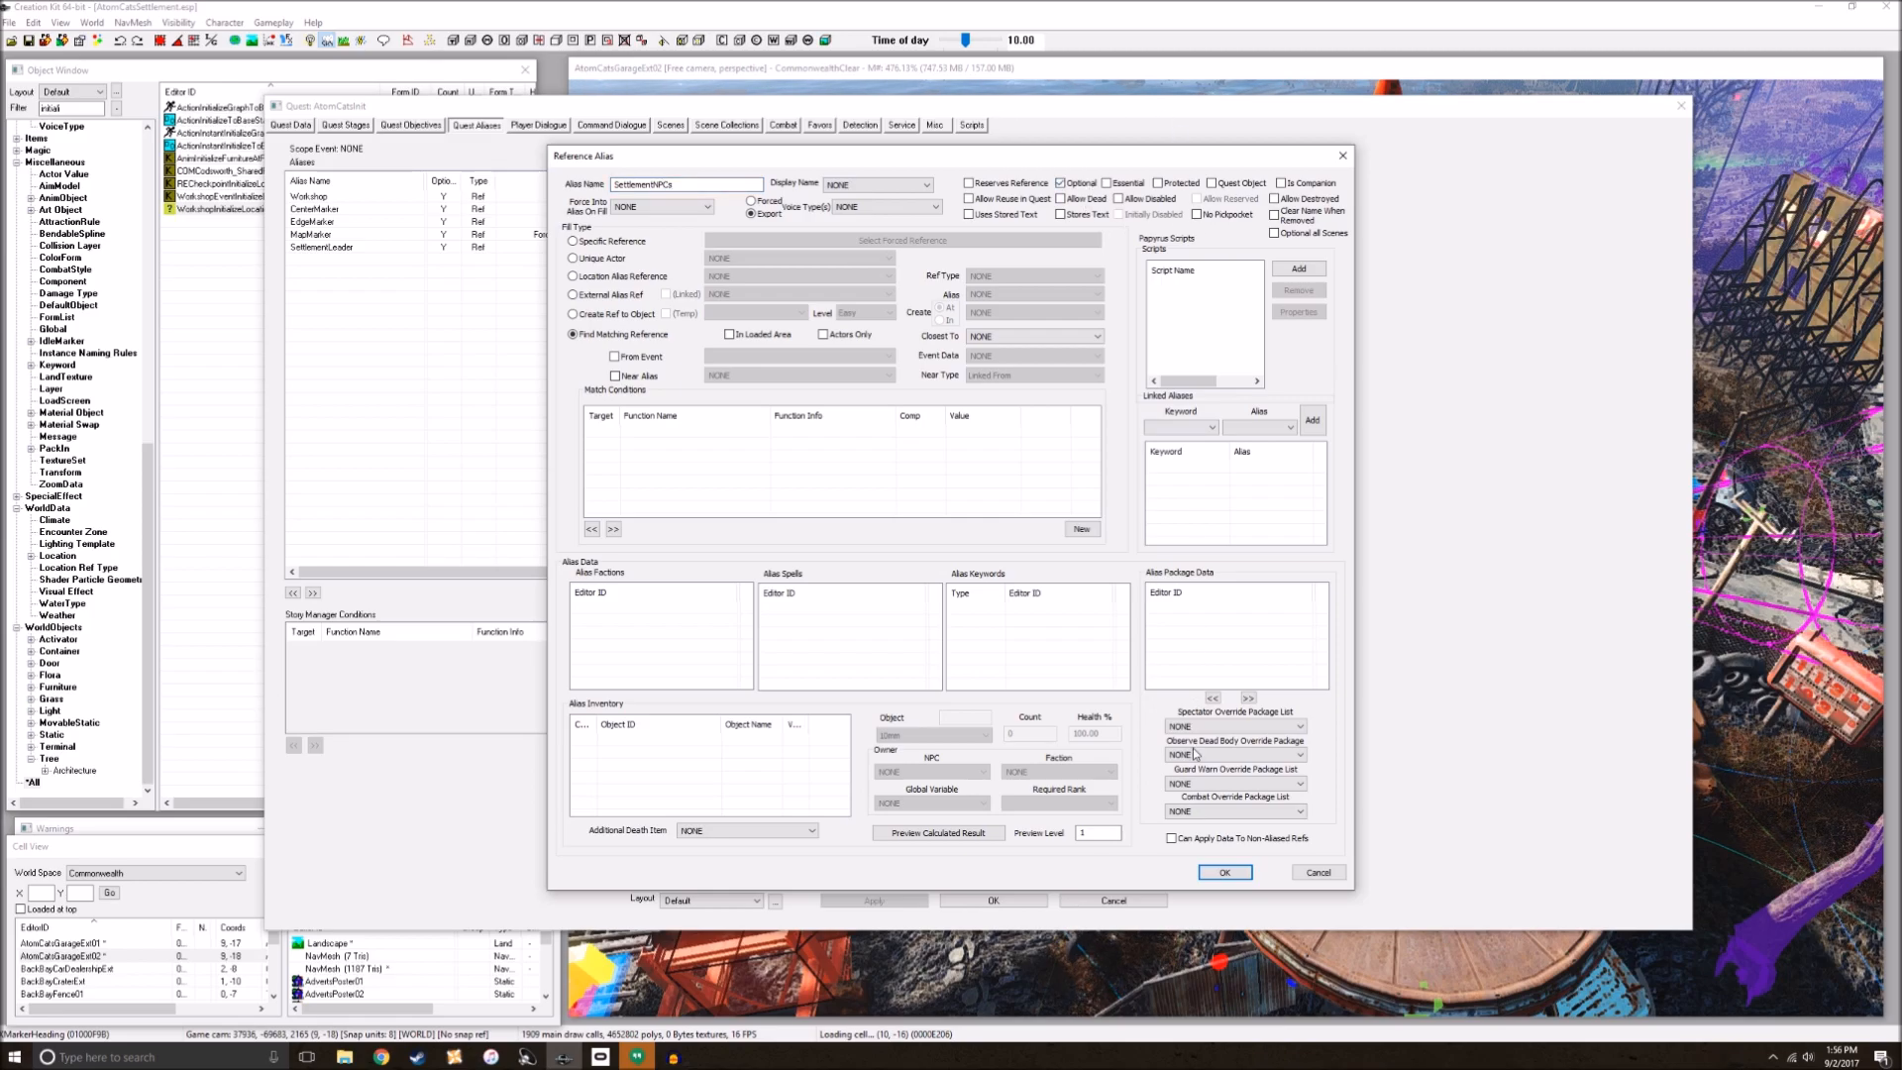
pyautogui.click(1225, 872)
pyautogui.rightClick(667, 373)
pyautogui.click(720, 379)
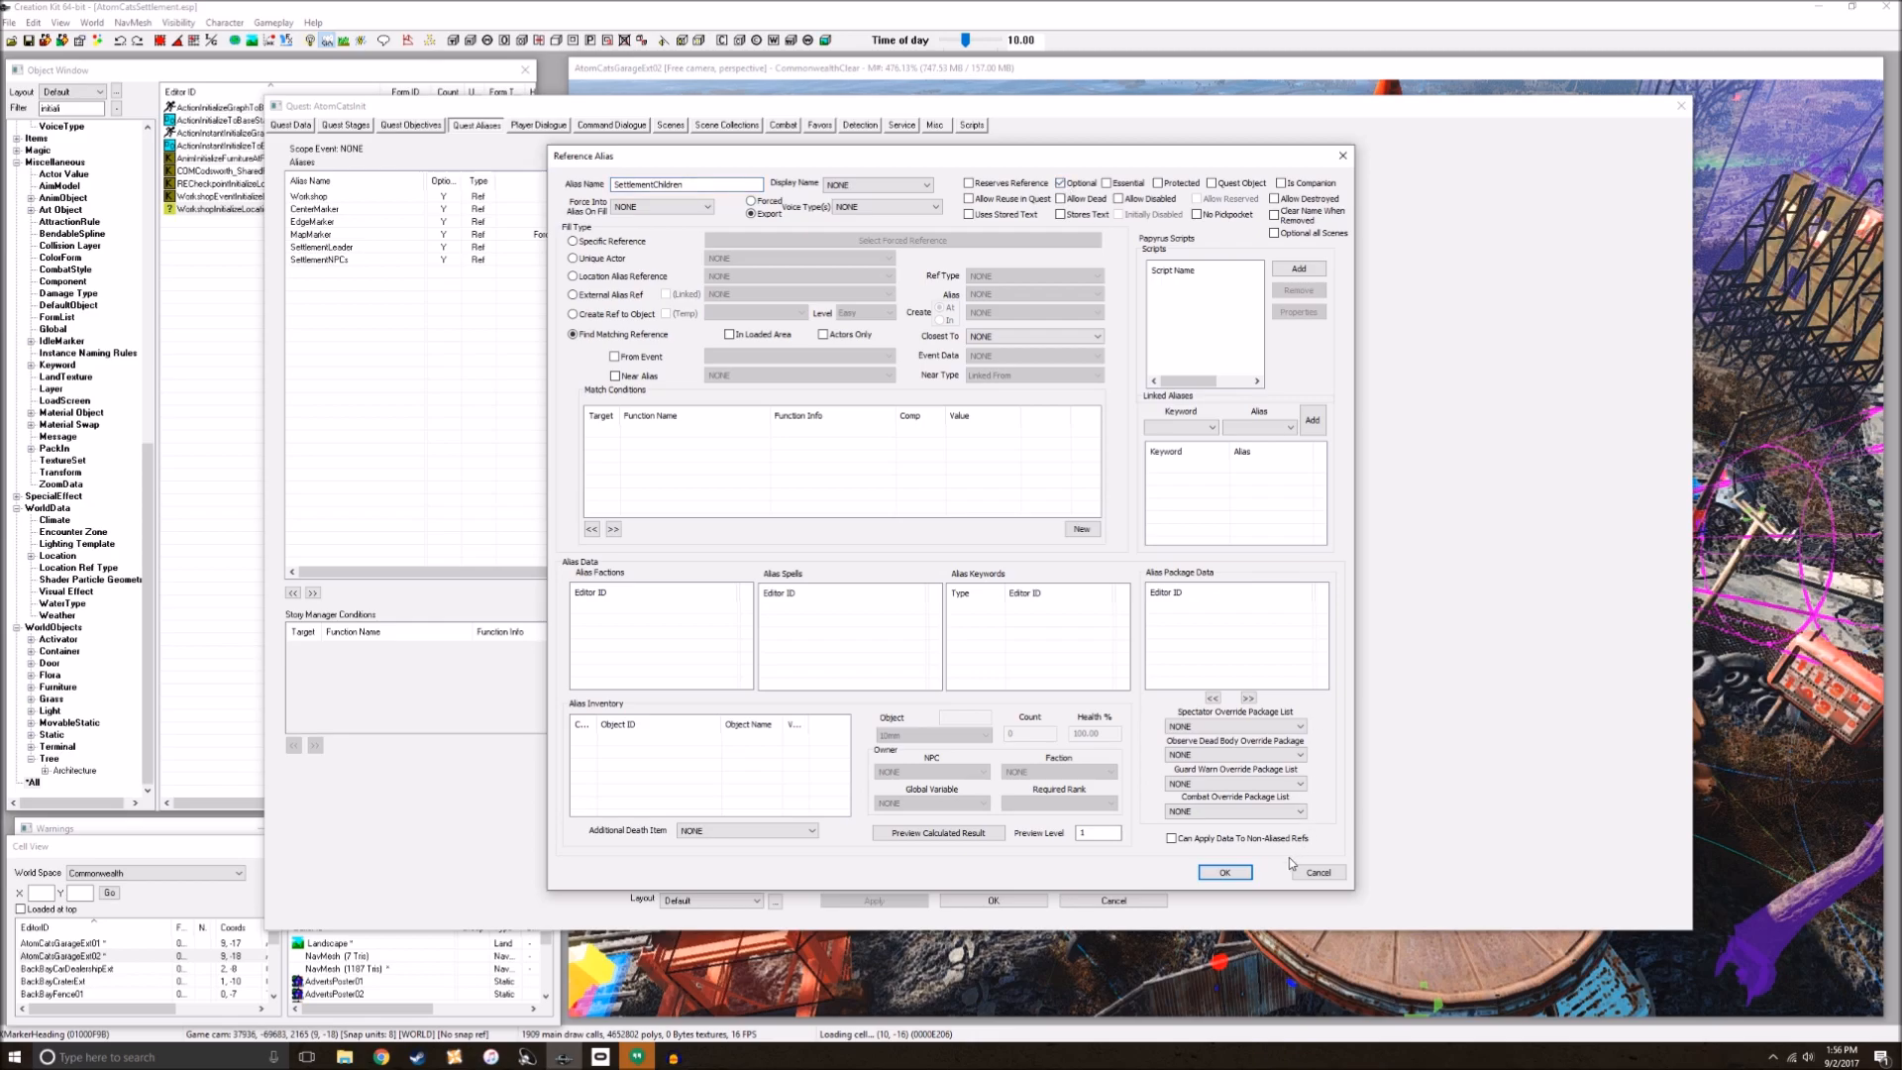
pyautogui.click(1239, 873)
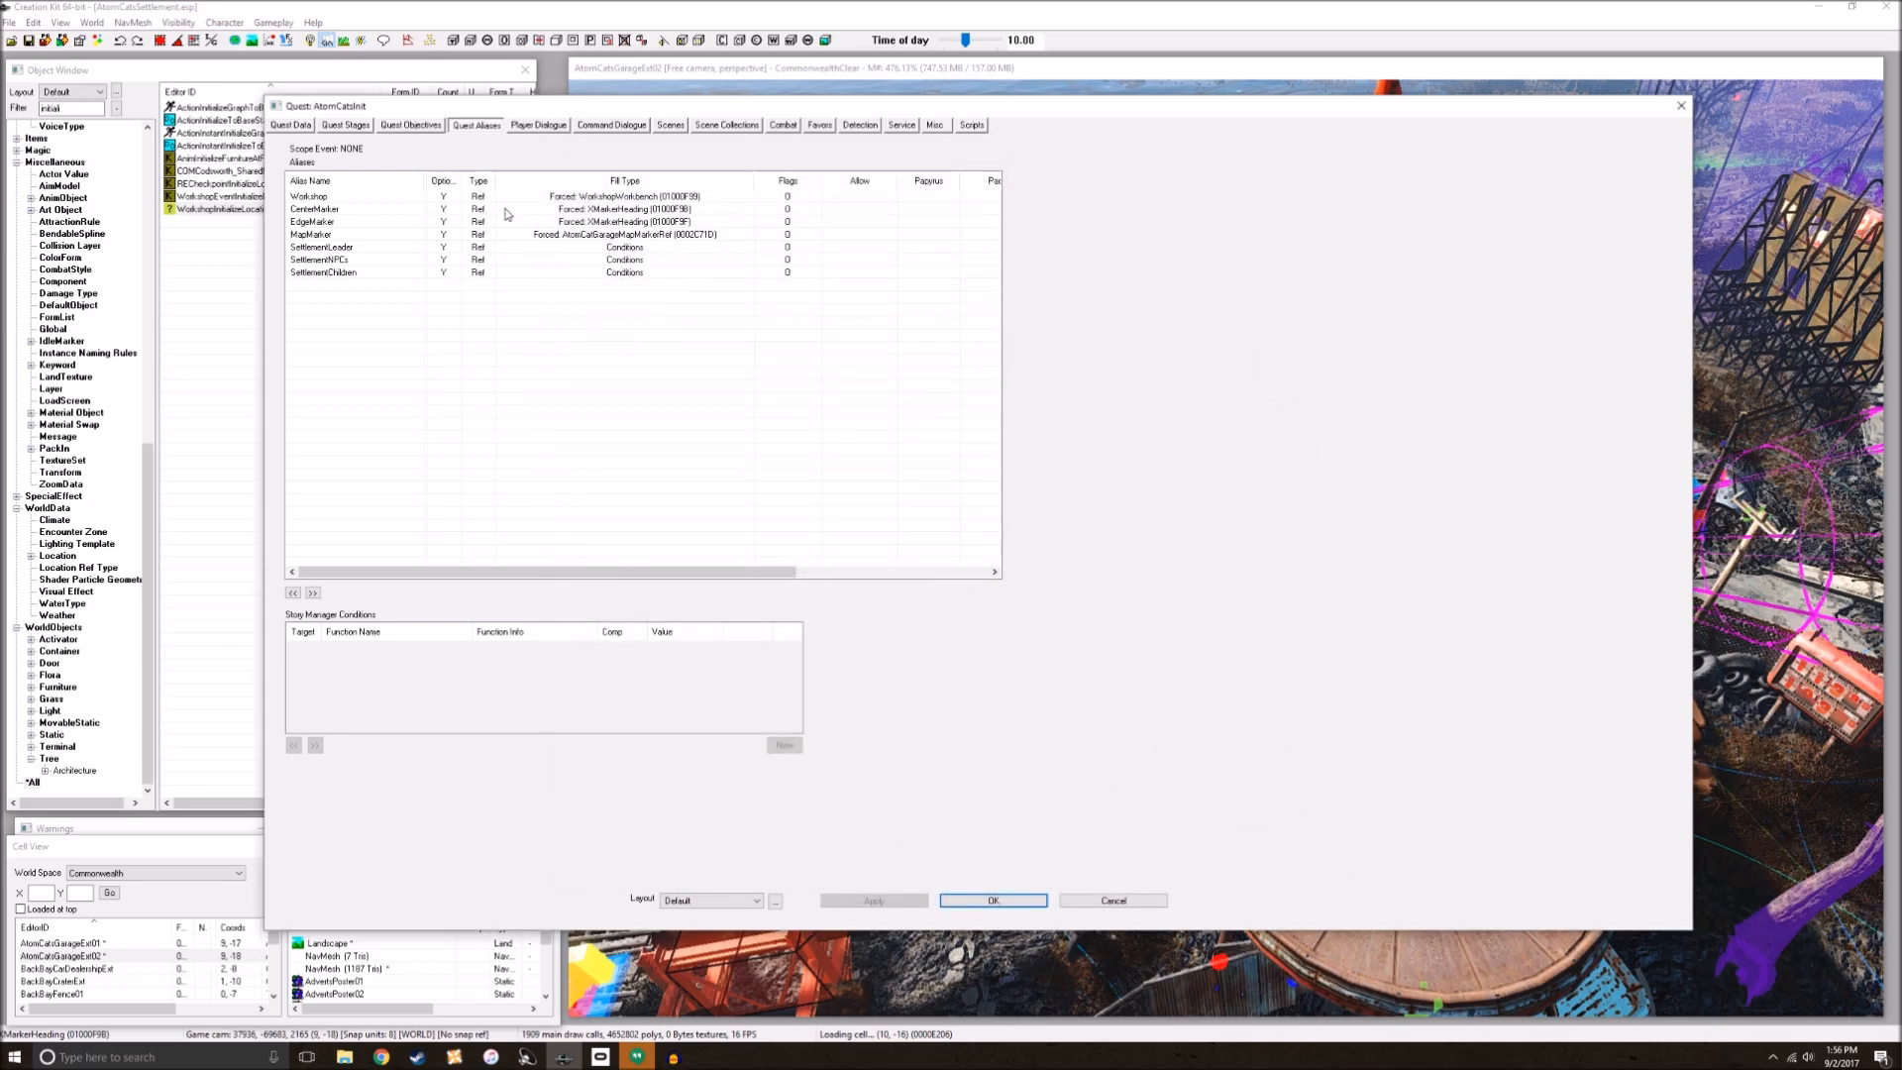
# Step: Delete the SettlementChildren and SettlementNPCs reference aliases from the AtomCatsInit quest
pyautogui.click(560, 274)
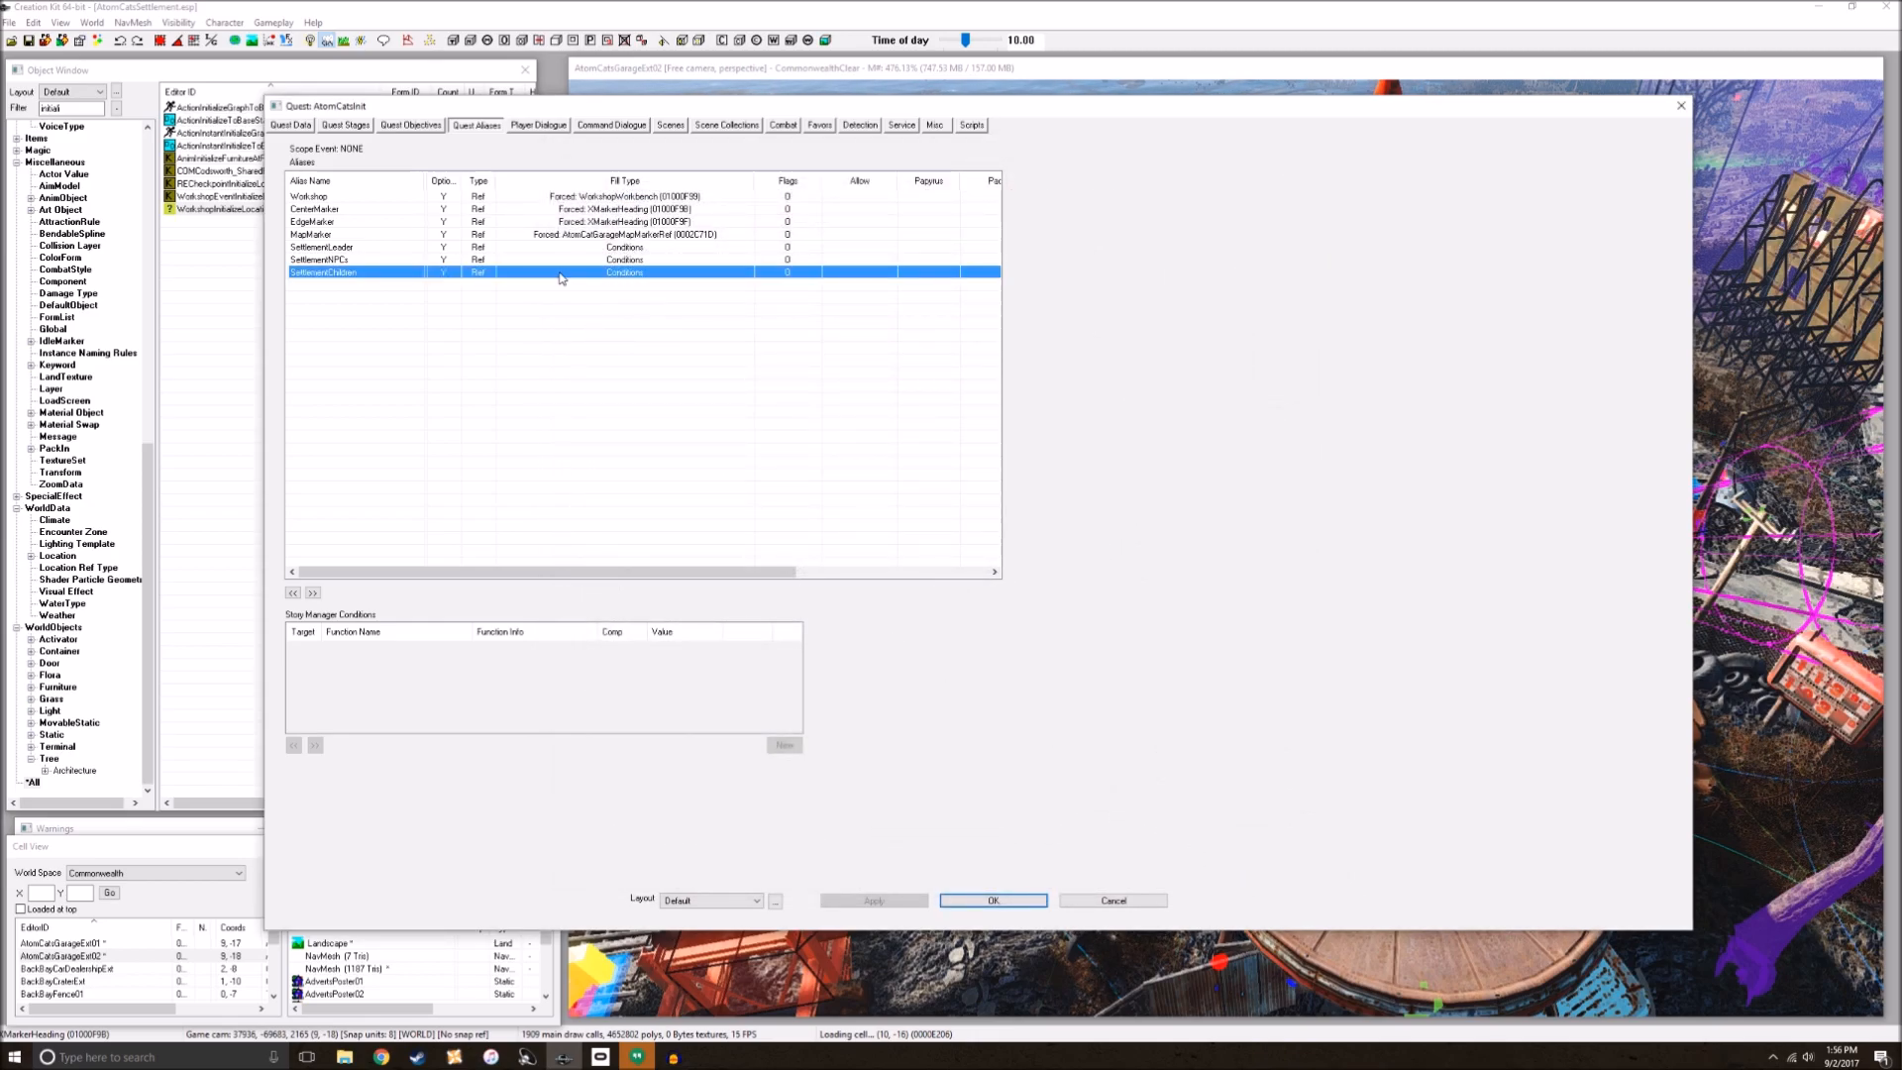
pyautogui.press('Delete')
pyautogui.click(590, 260)
pyautogui.press('Delete')
# Step: Create two optional reference collection aliases named SettlementNPCs and SettlementChildren
pyautogui.rightClick(591, 287)
pyautogui.click(639, 313)
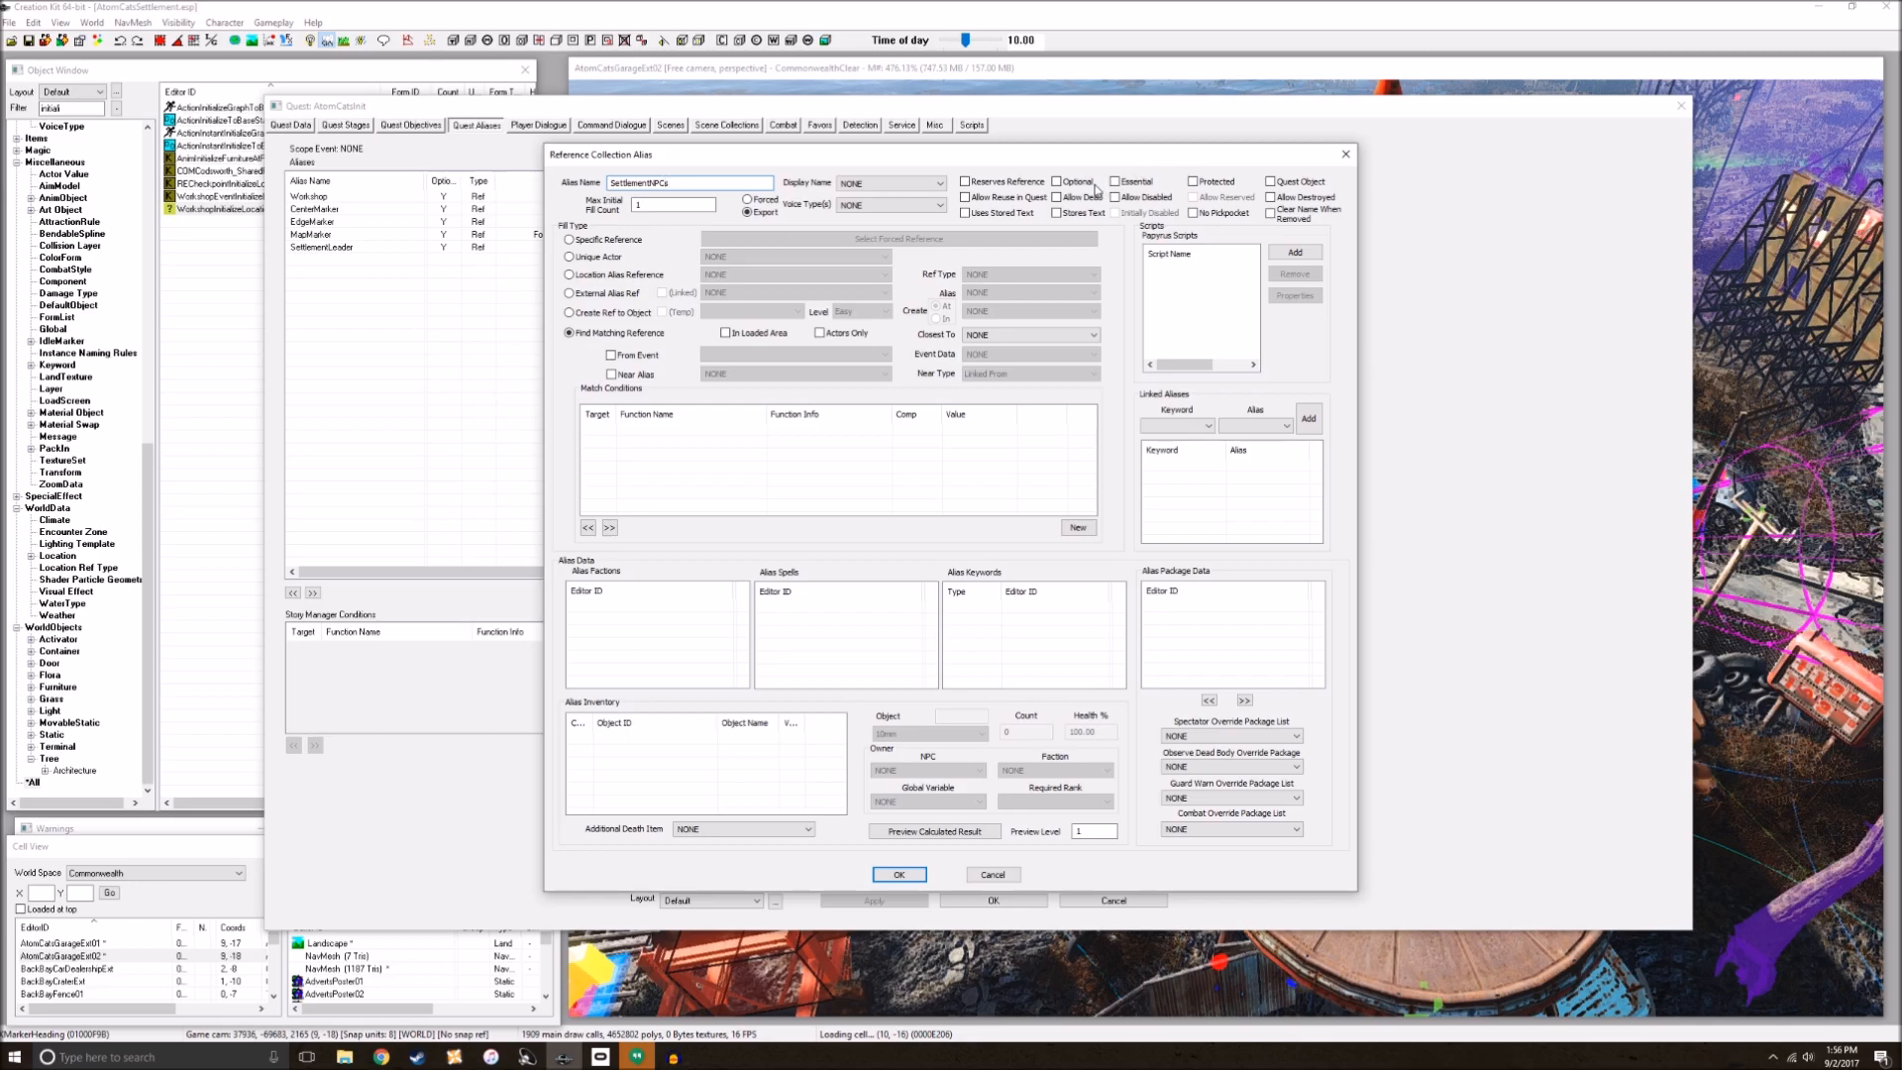
pyautogui.click(898, 874)
pyautogui.rightClick(557, 347)
pyautogui.click(639, 369)
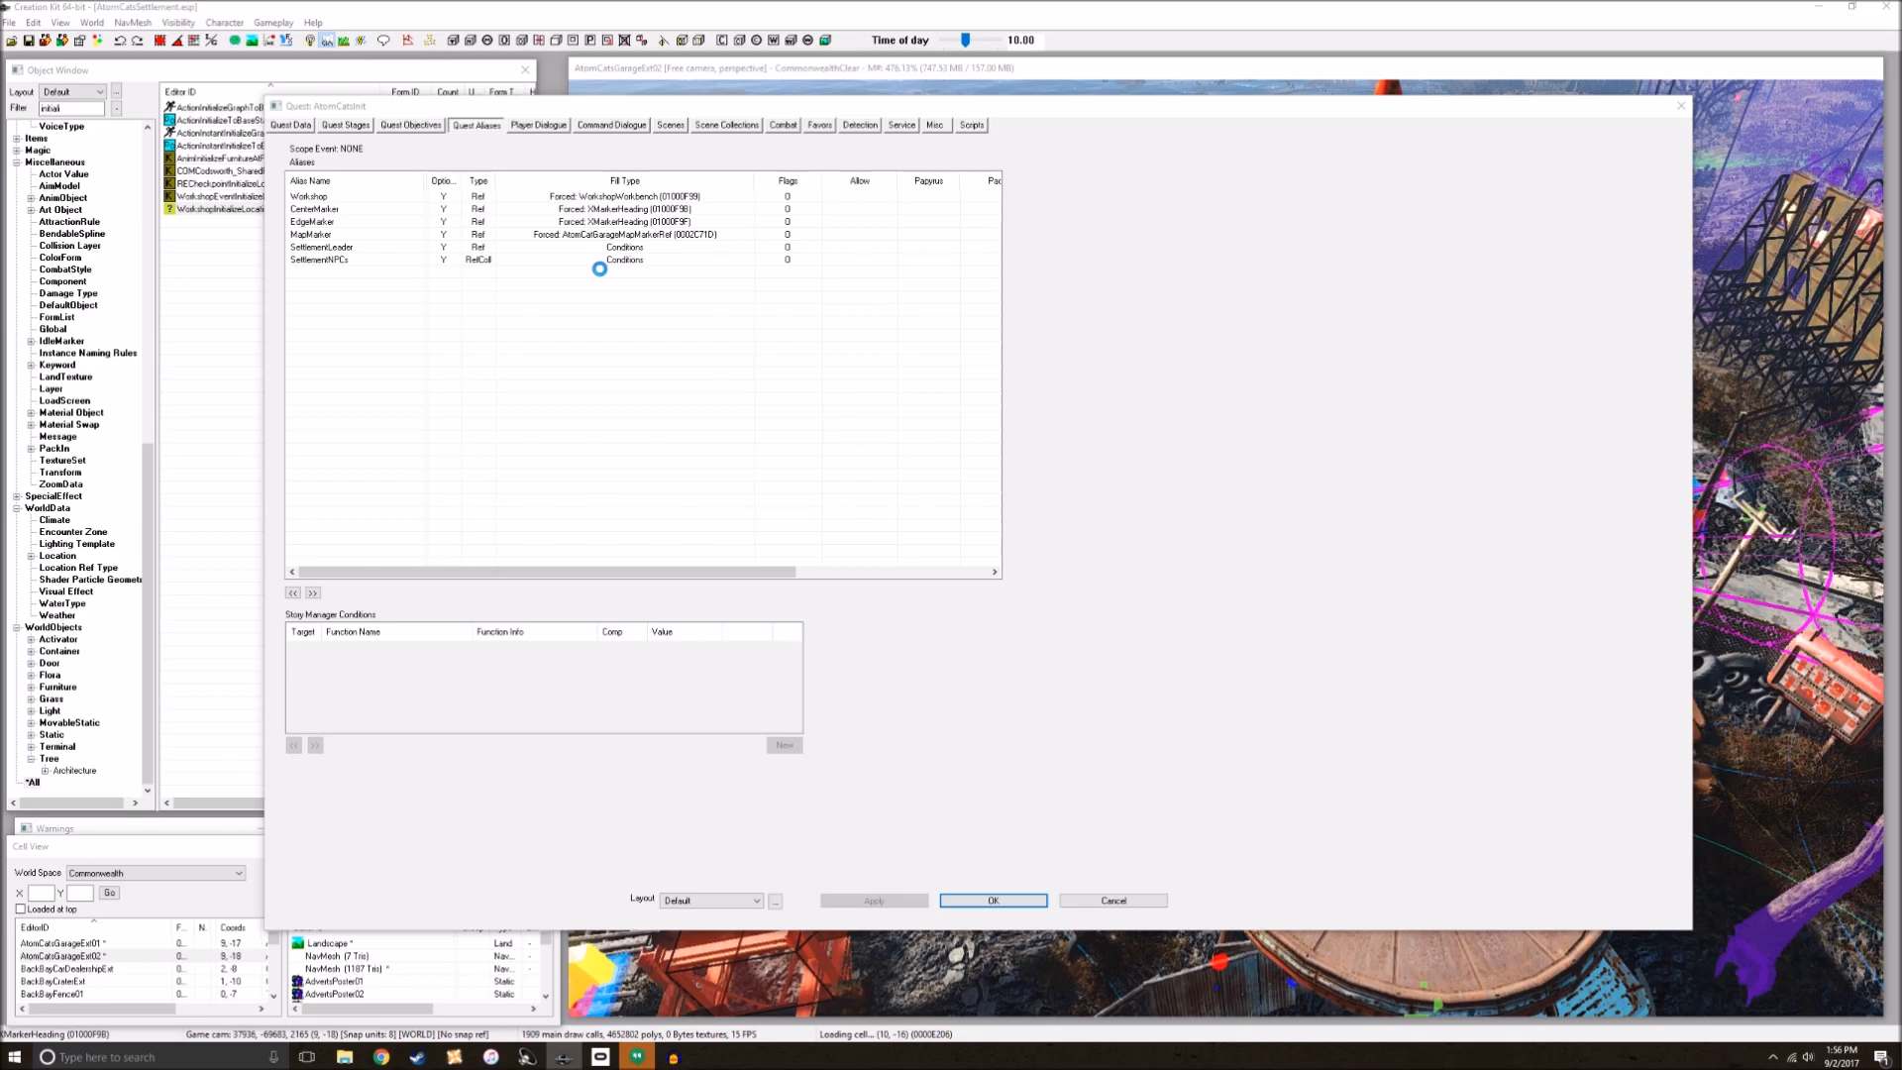
pyautogui.write('SettlementChildren')
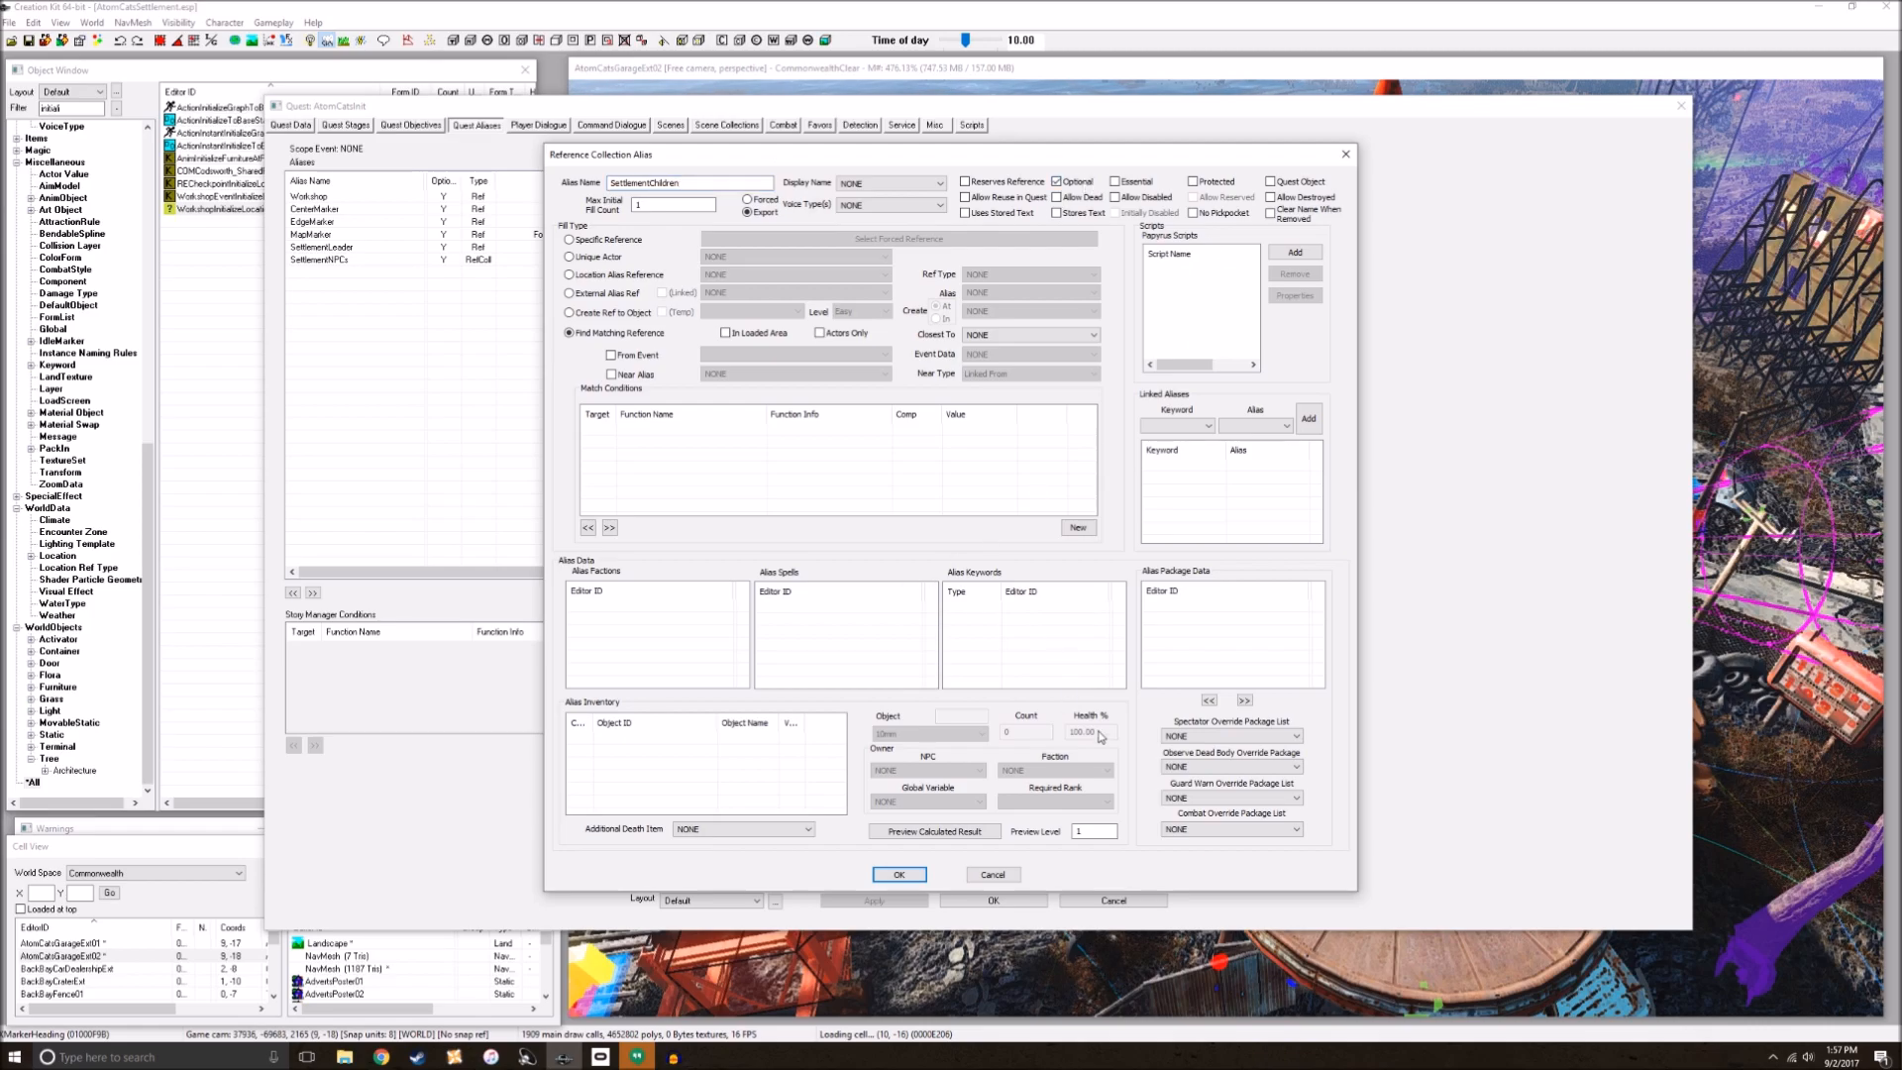
pyautogui.click(899, 874)
pyautogui.rightClick(545, 325)
pyautogui.click(609, 333)
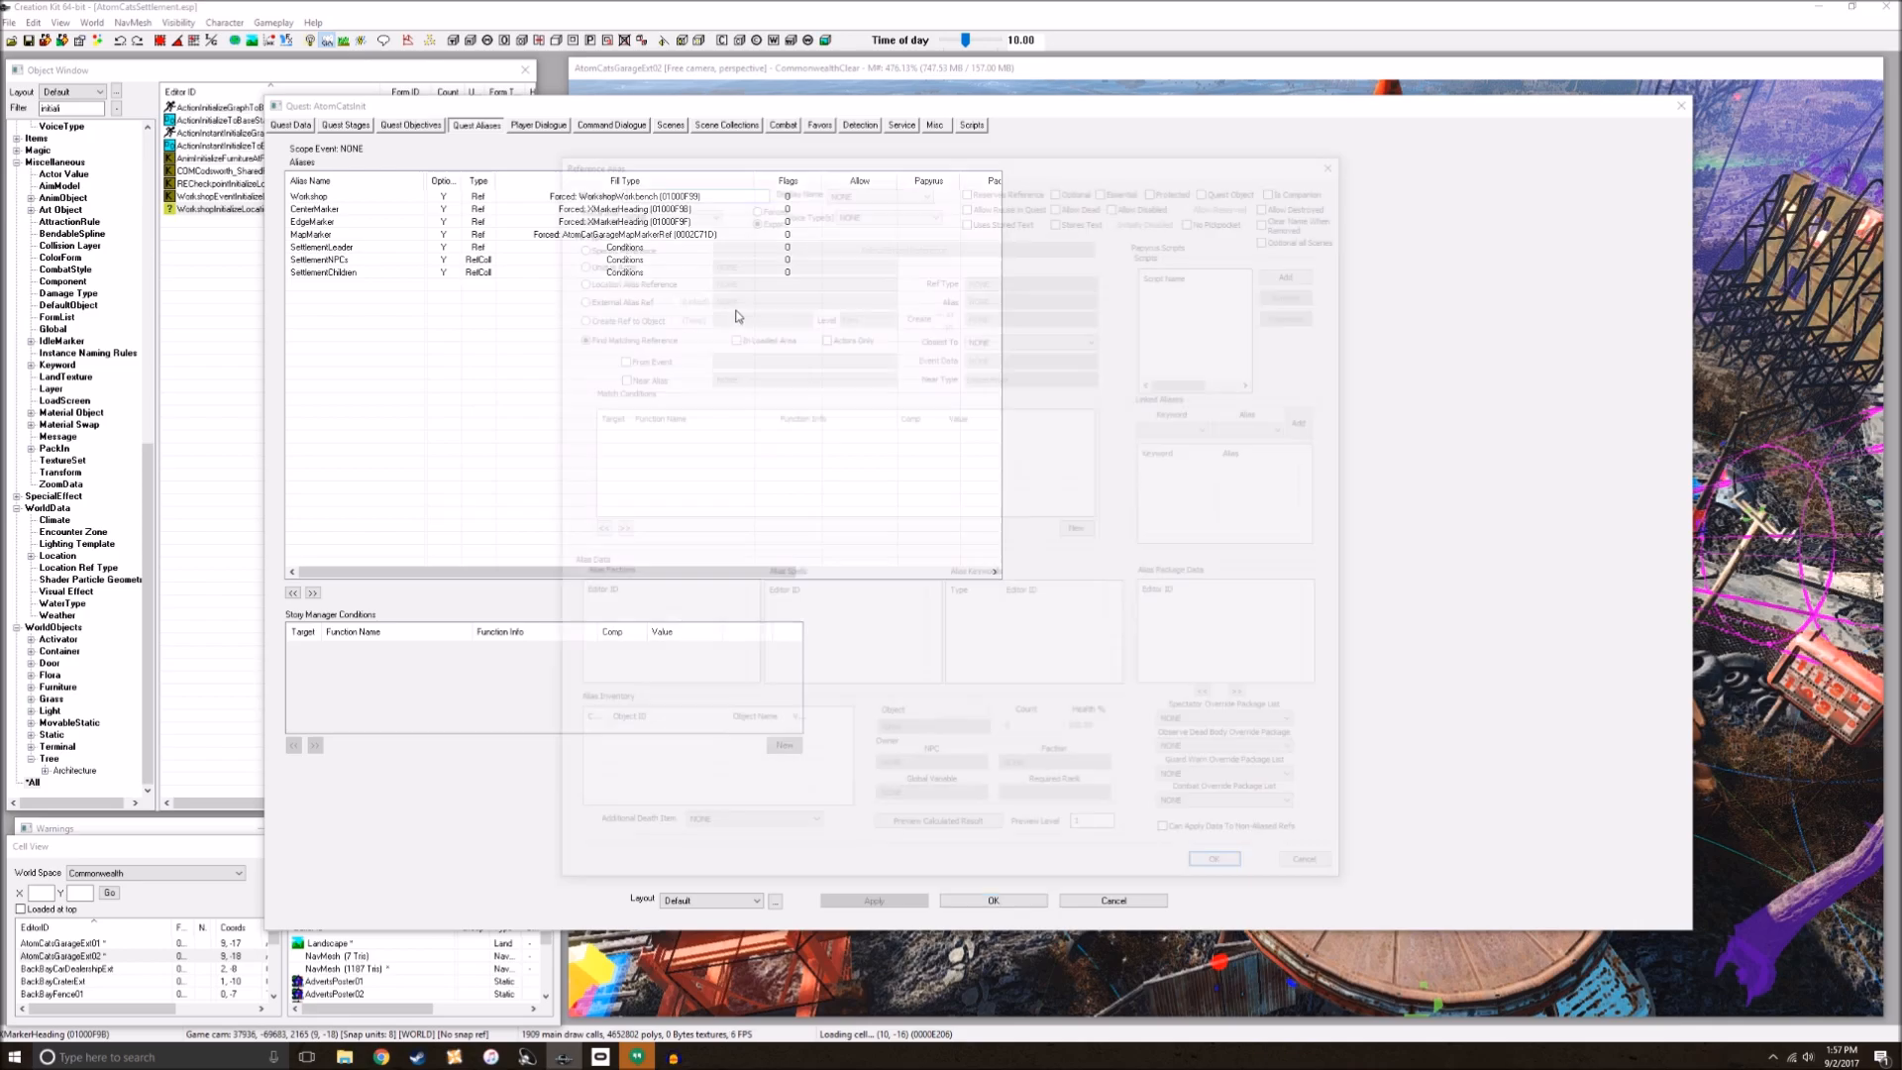
pyautogui.click(1343, 156)
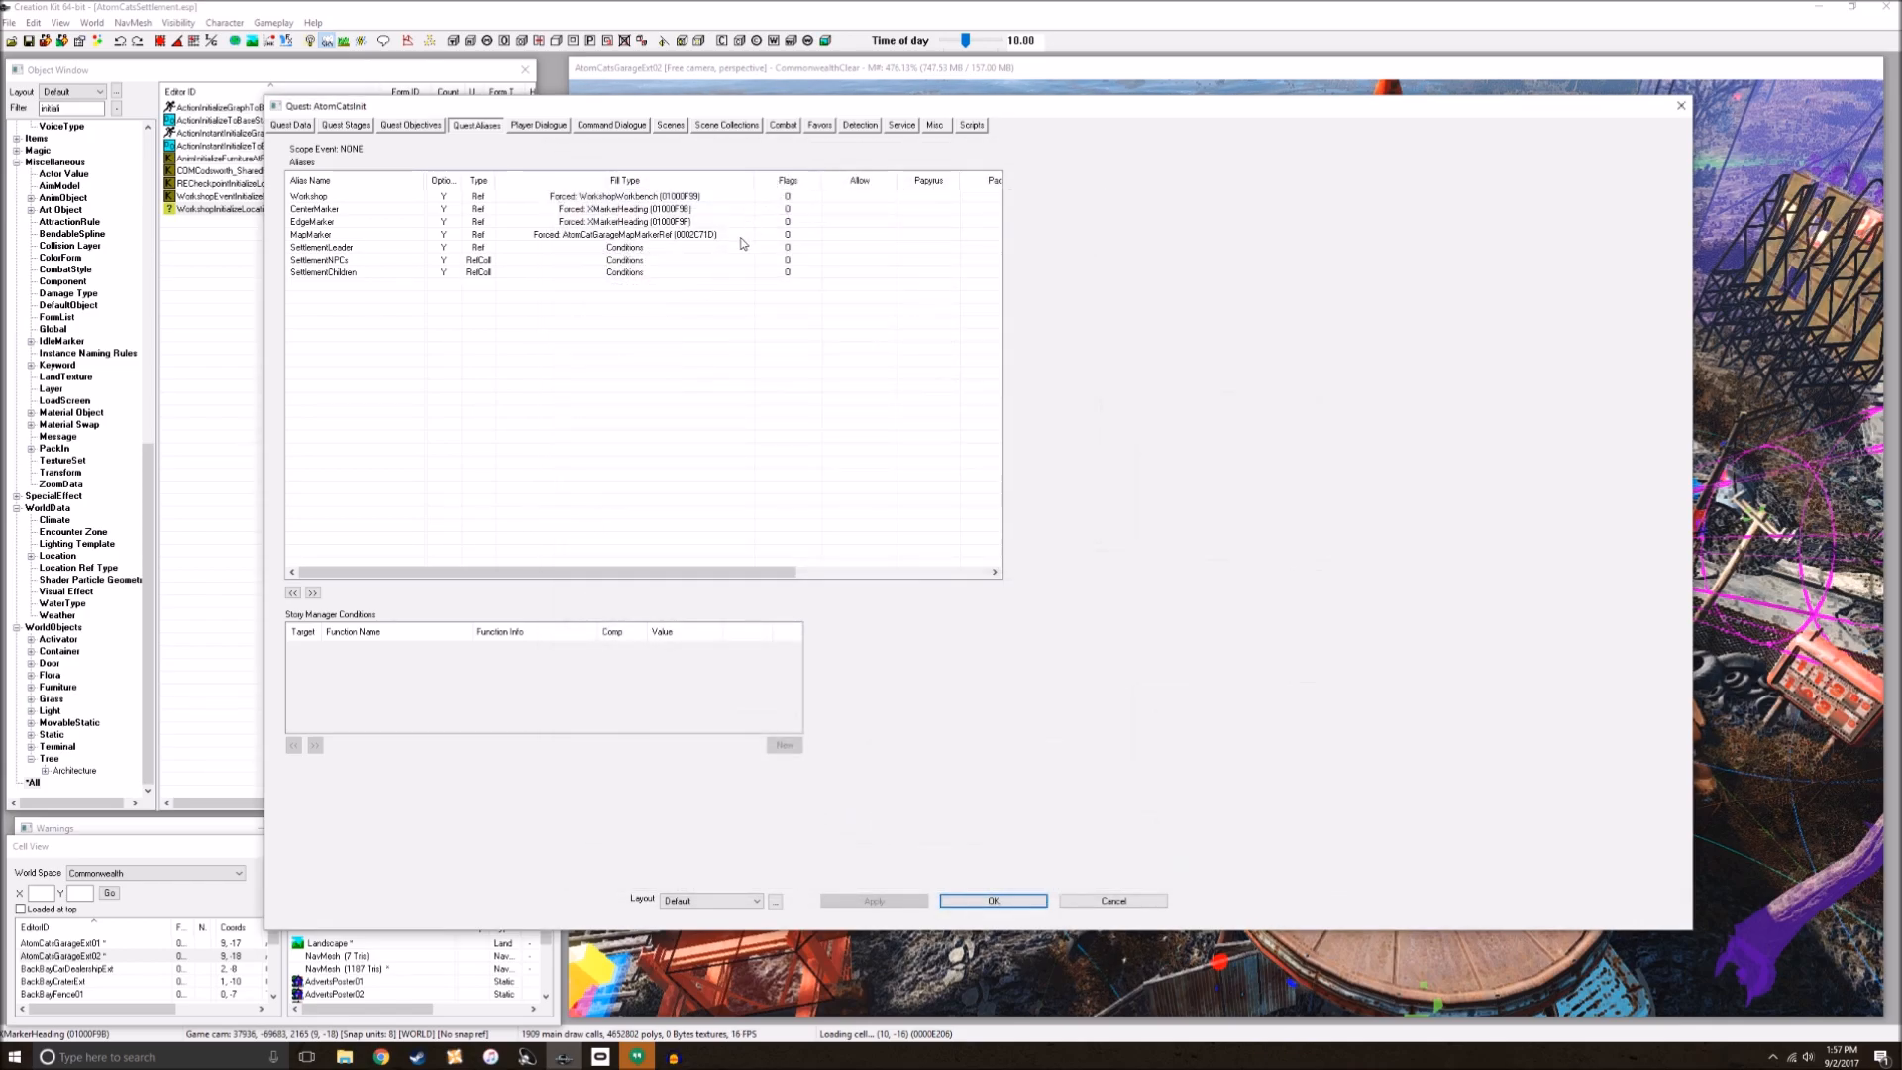
# Step: Change the fill type of the SettlementChildren, SettlementNPCs and SettlementLeader aliases to Specific Reference, leaving the forced reference empty
pyautogui.doubleClick(654, 272)
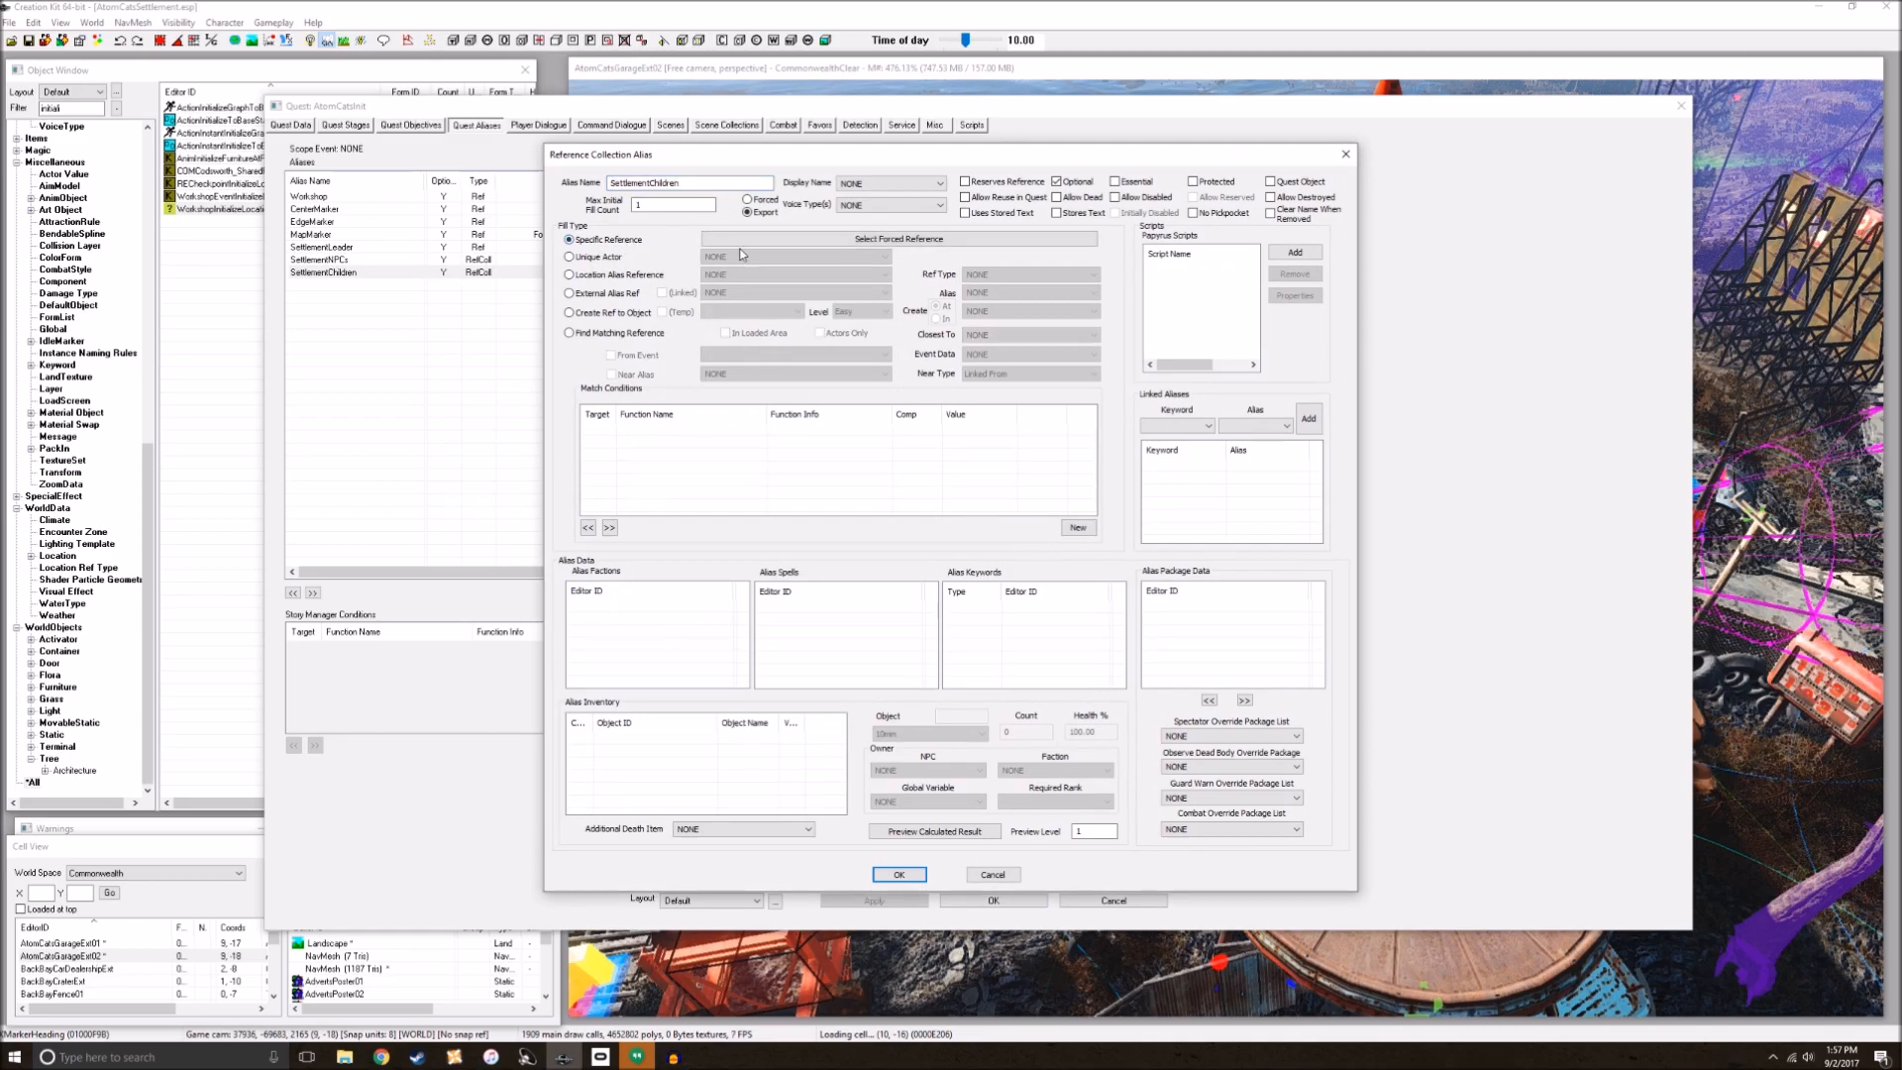
pyautogui.click(909, 869)
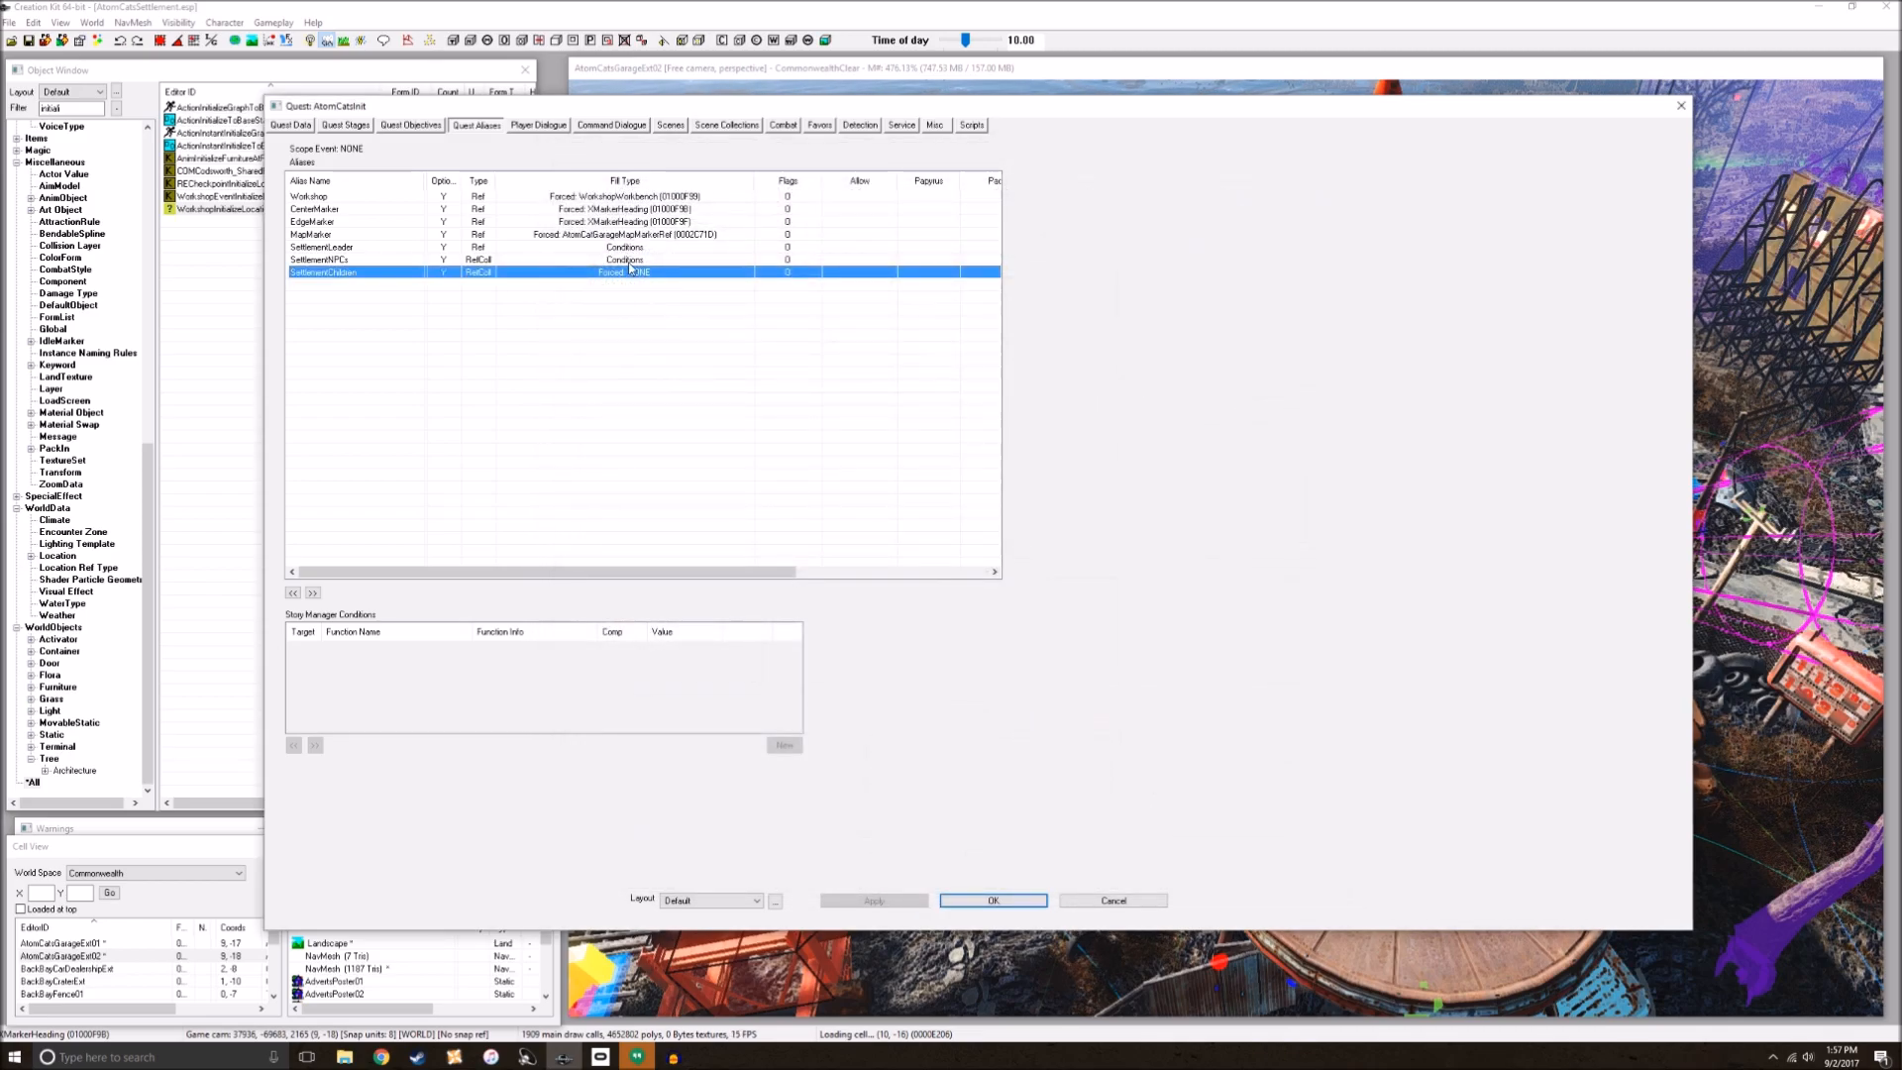
pyautogui.doubleClick(723, 260)
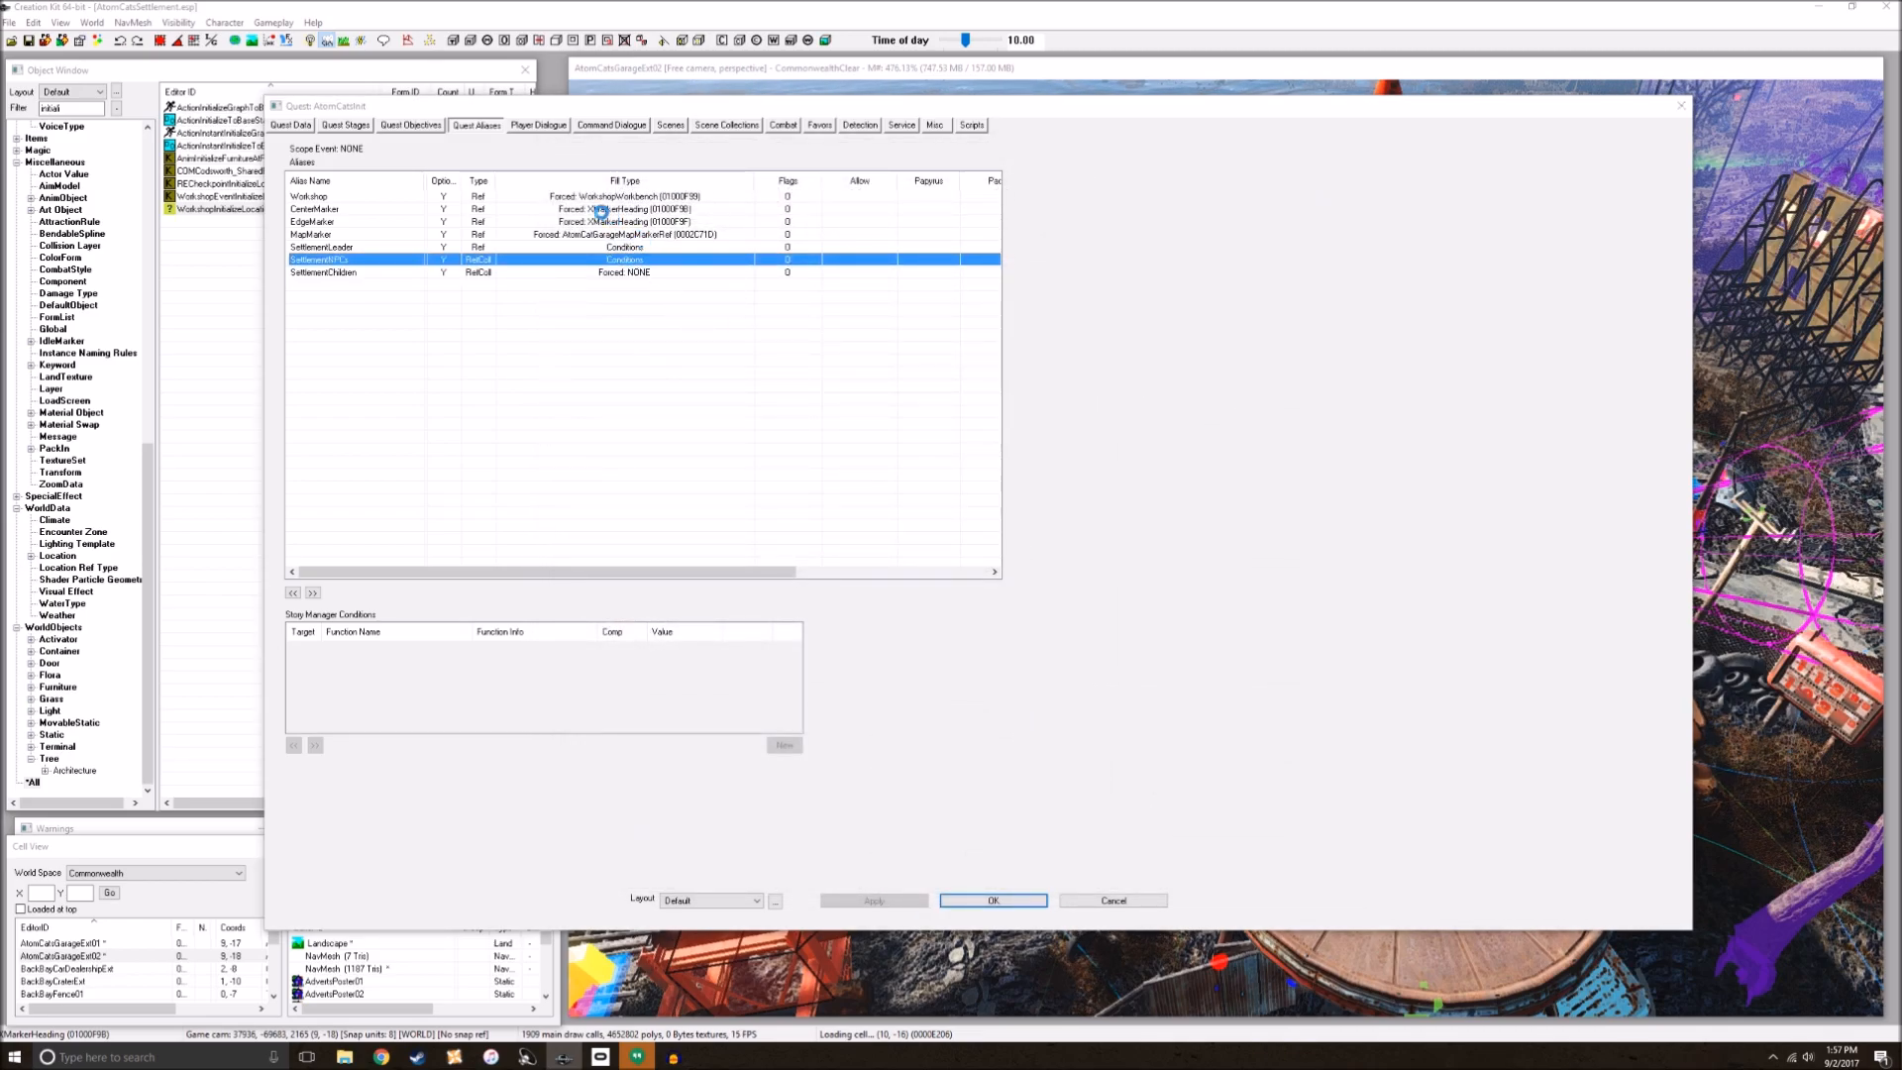
pyautogui.click(627, 242)
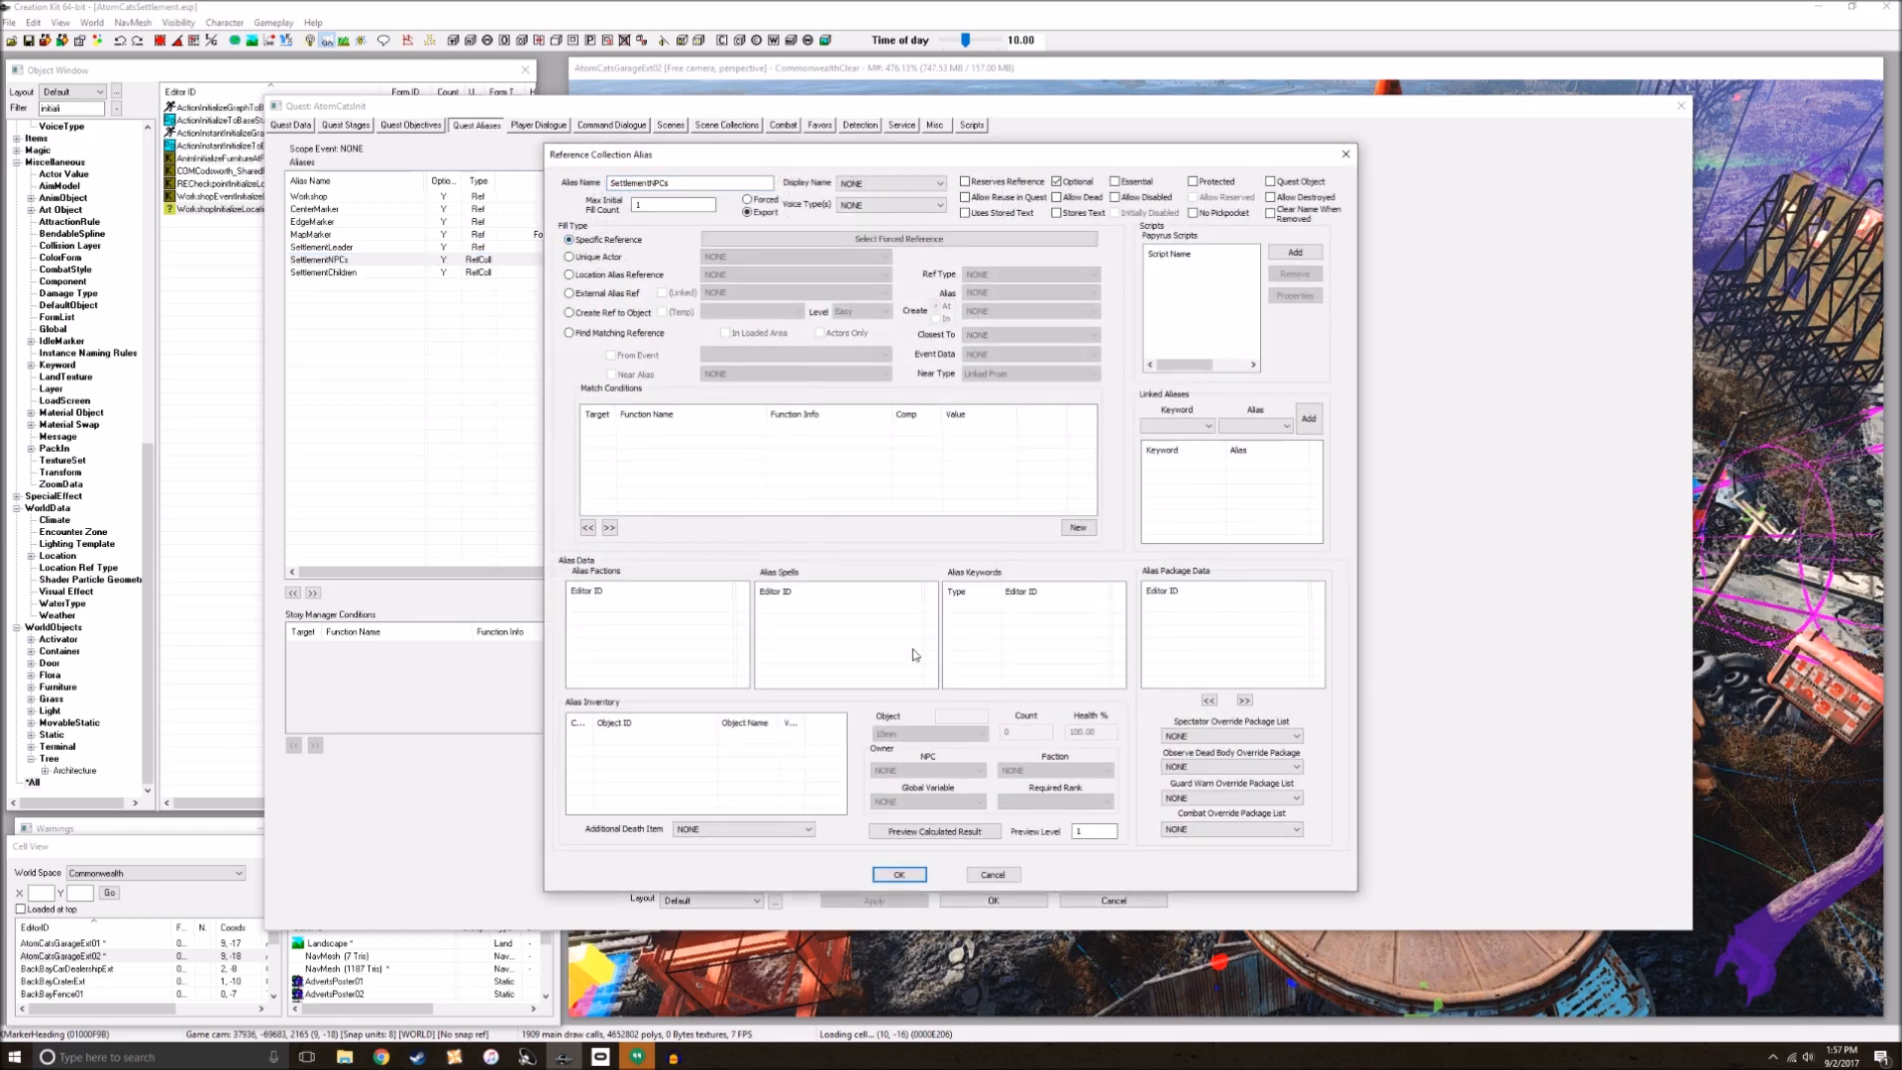
pyautogui.click(900, 875)
pyautogui.doubleClick(681, 248)
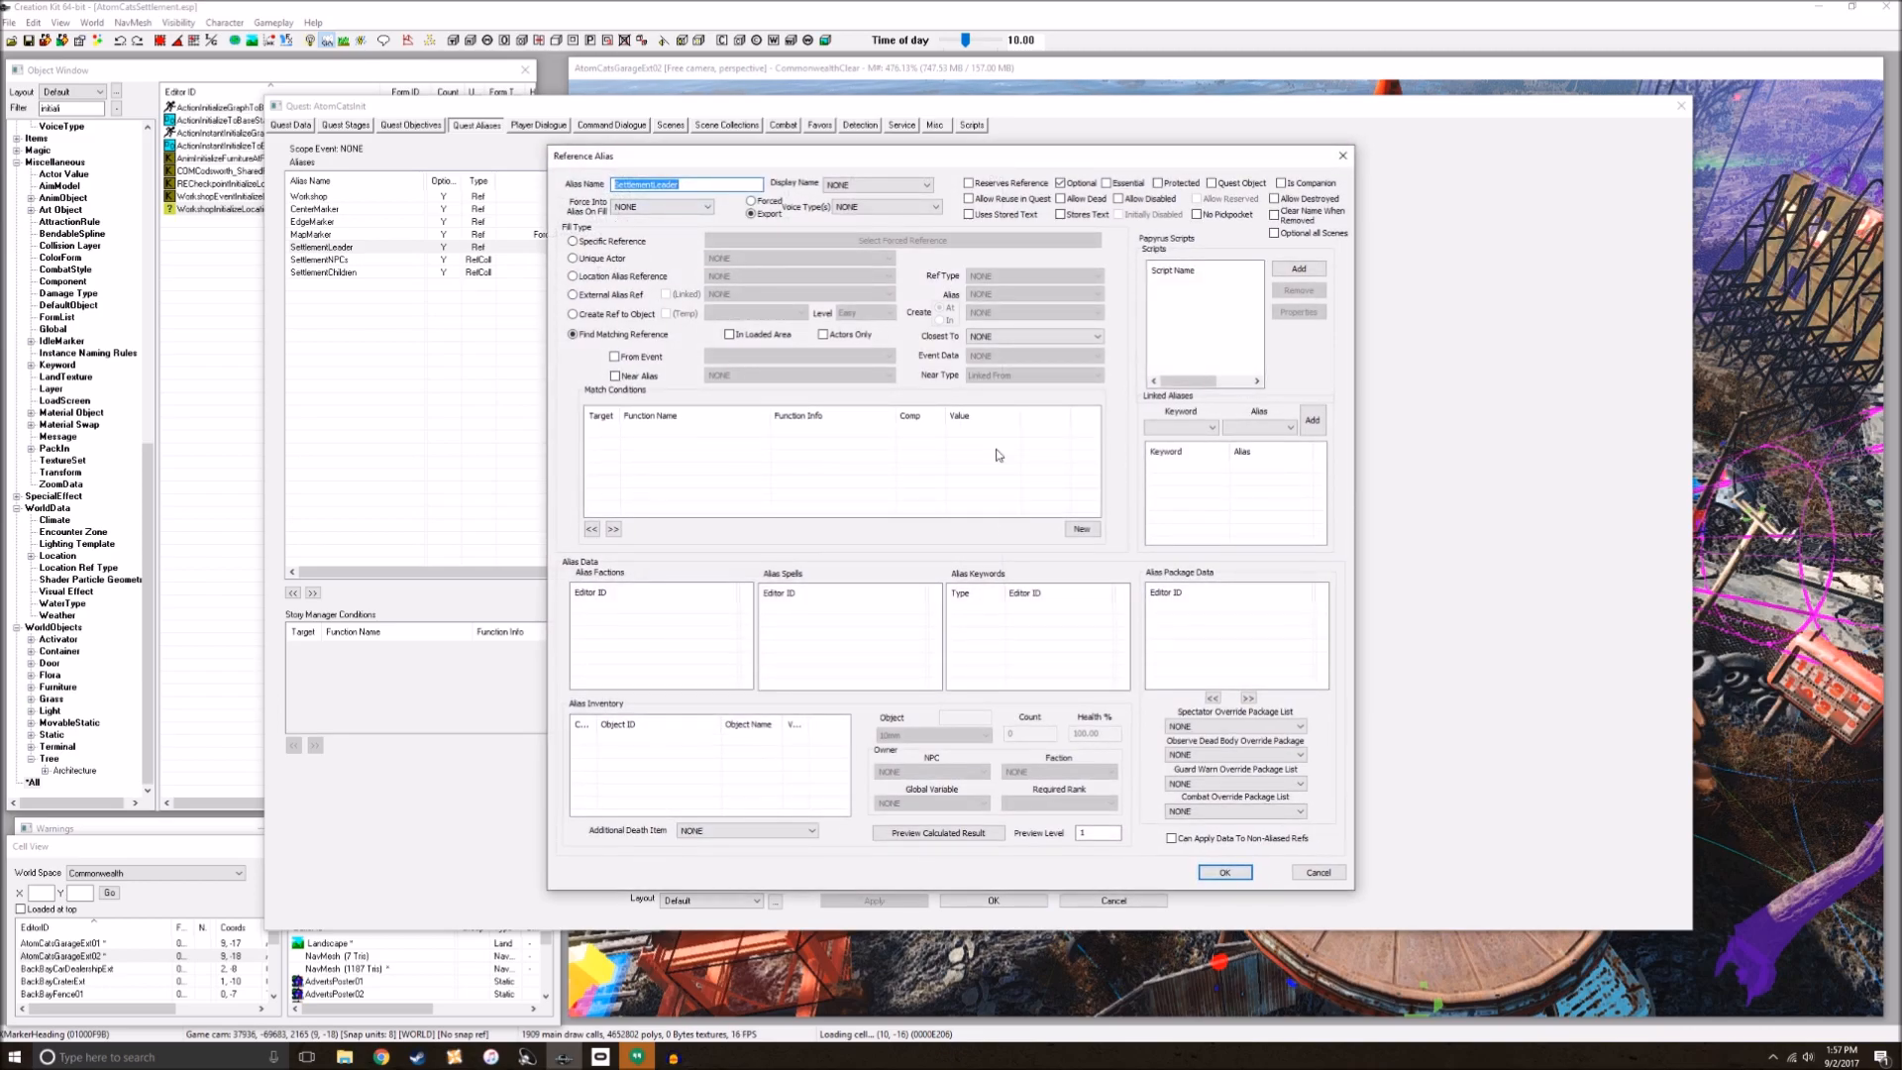
pyautogui.click(628, 242)
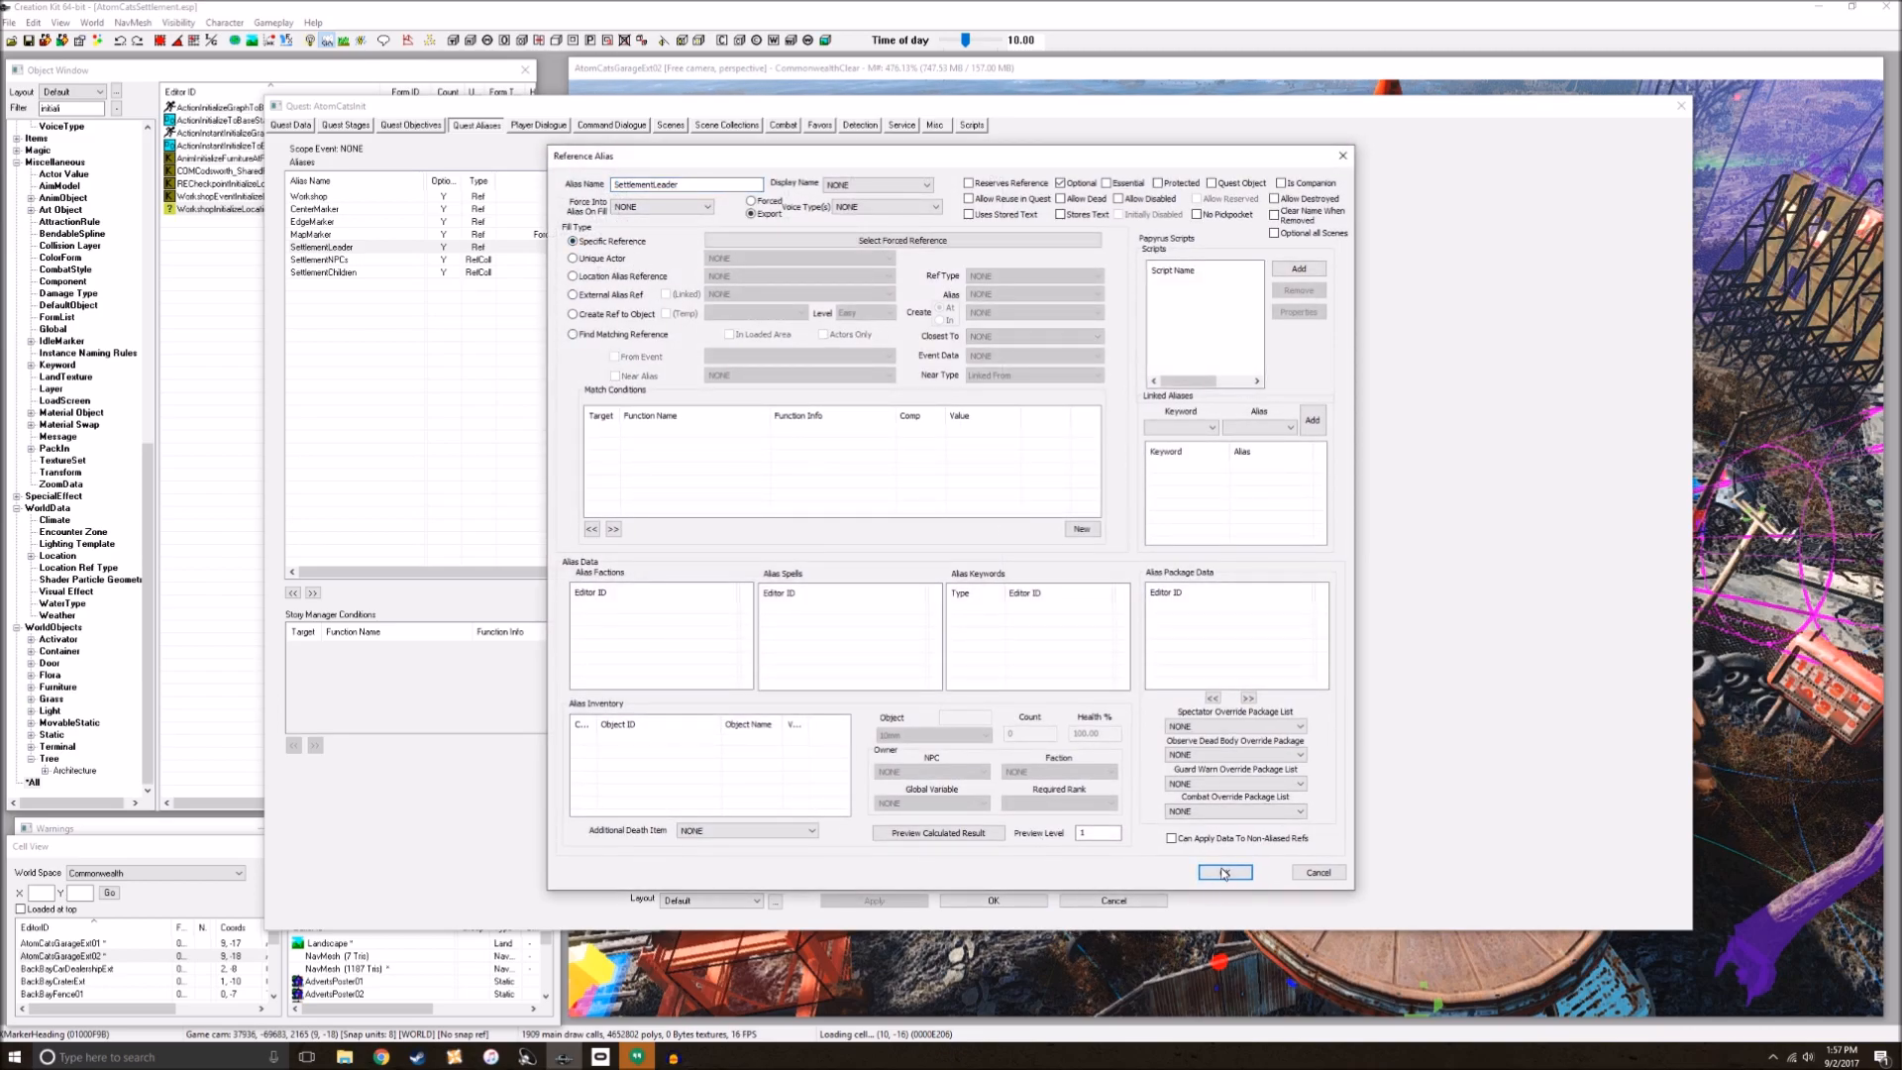
pyautogui.click(1224, 875)
# Step: Create an optional reference collection alias named SettlementRobots with the Specific Reference fill type
pyautogui.rightClick(666, 374)
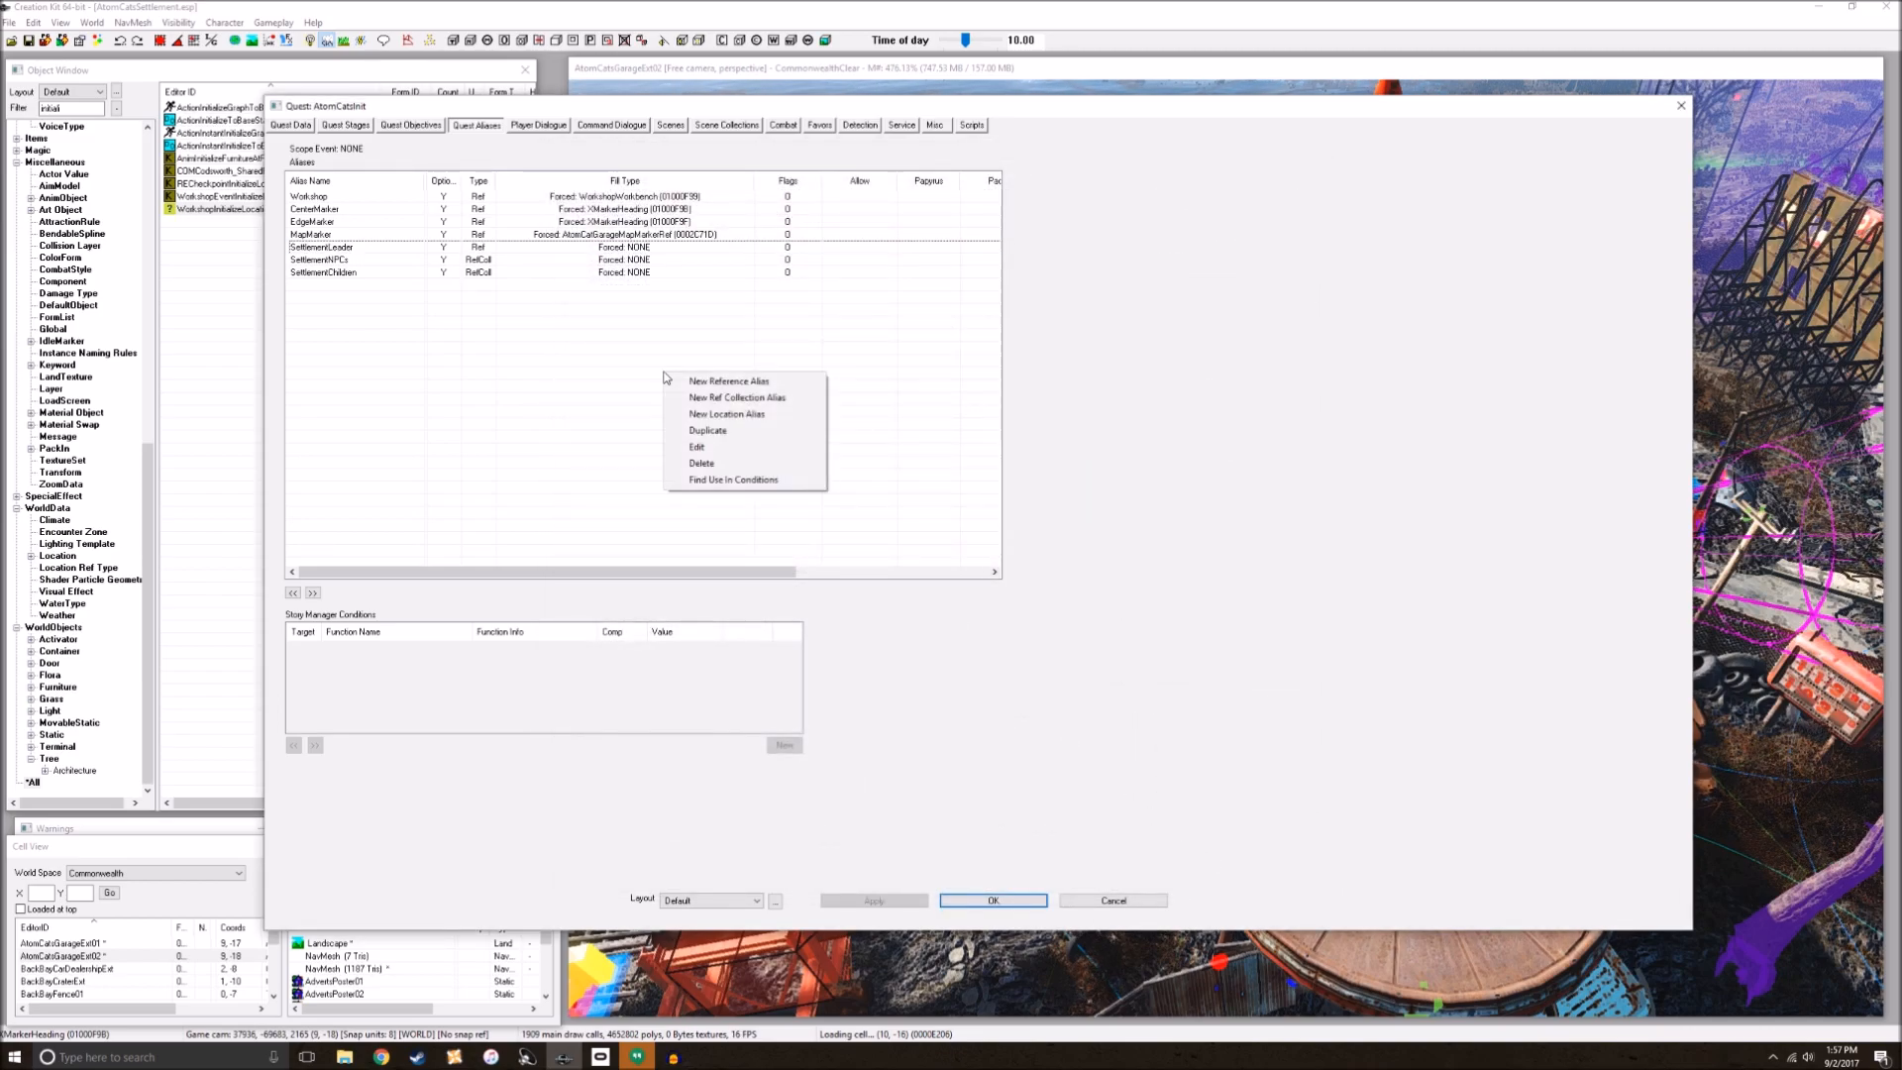
pyautogui.click(730, 397)
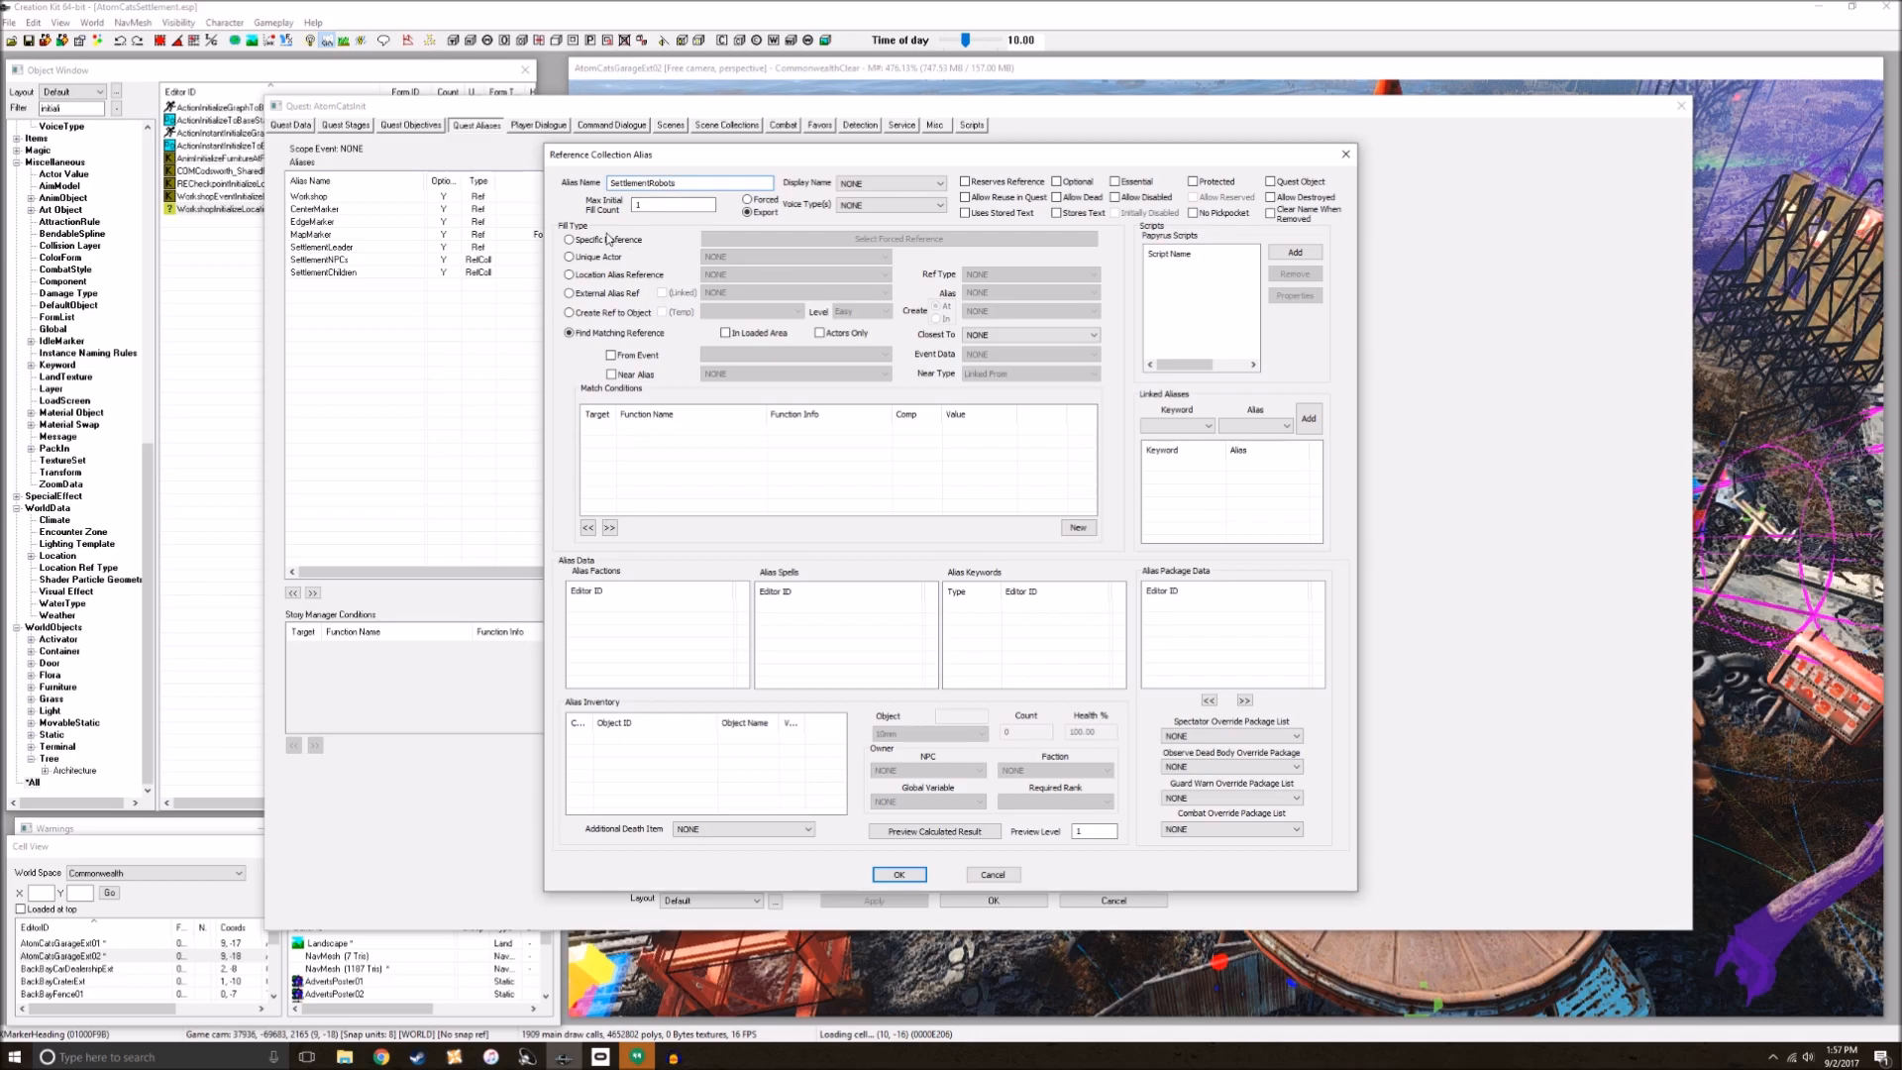
pyautogui.click(608, 241)
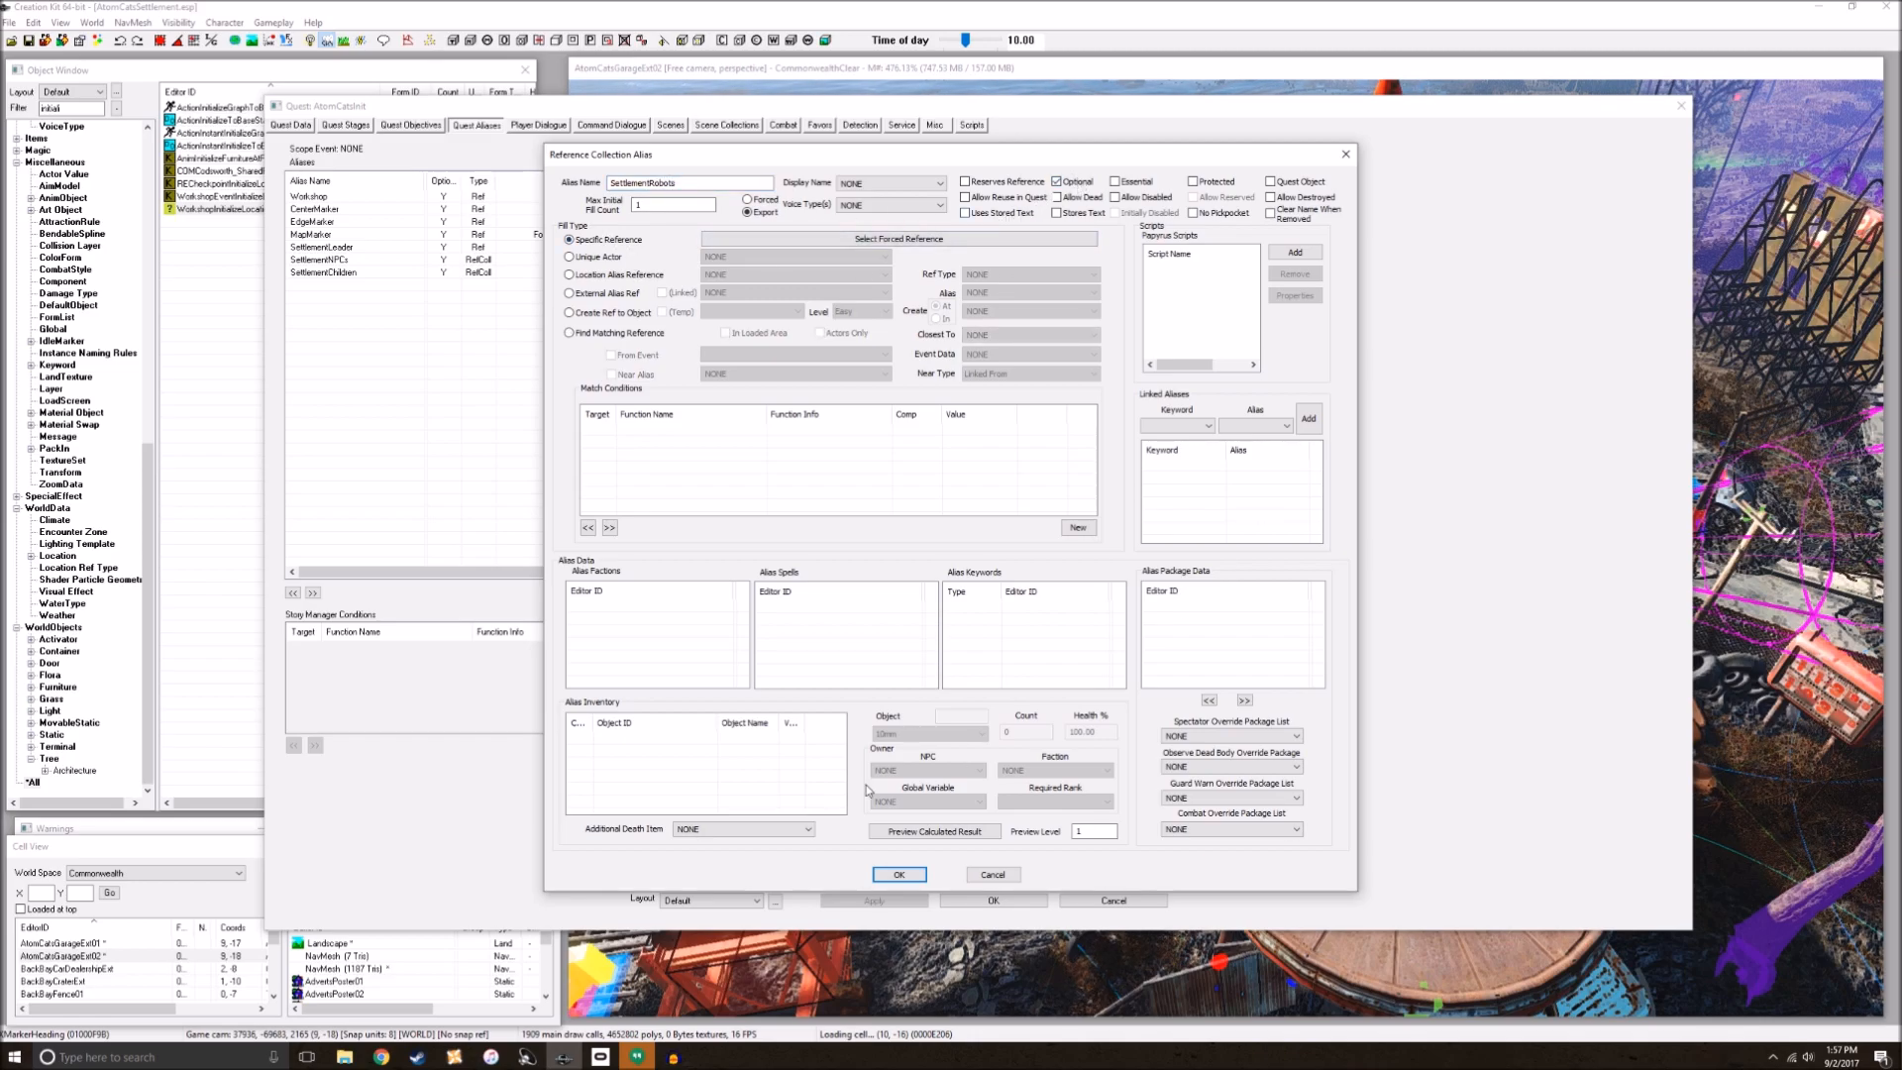
pyautogui.click(901, 875)
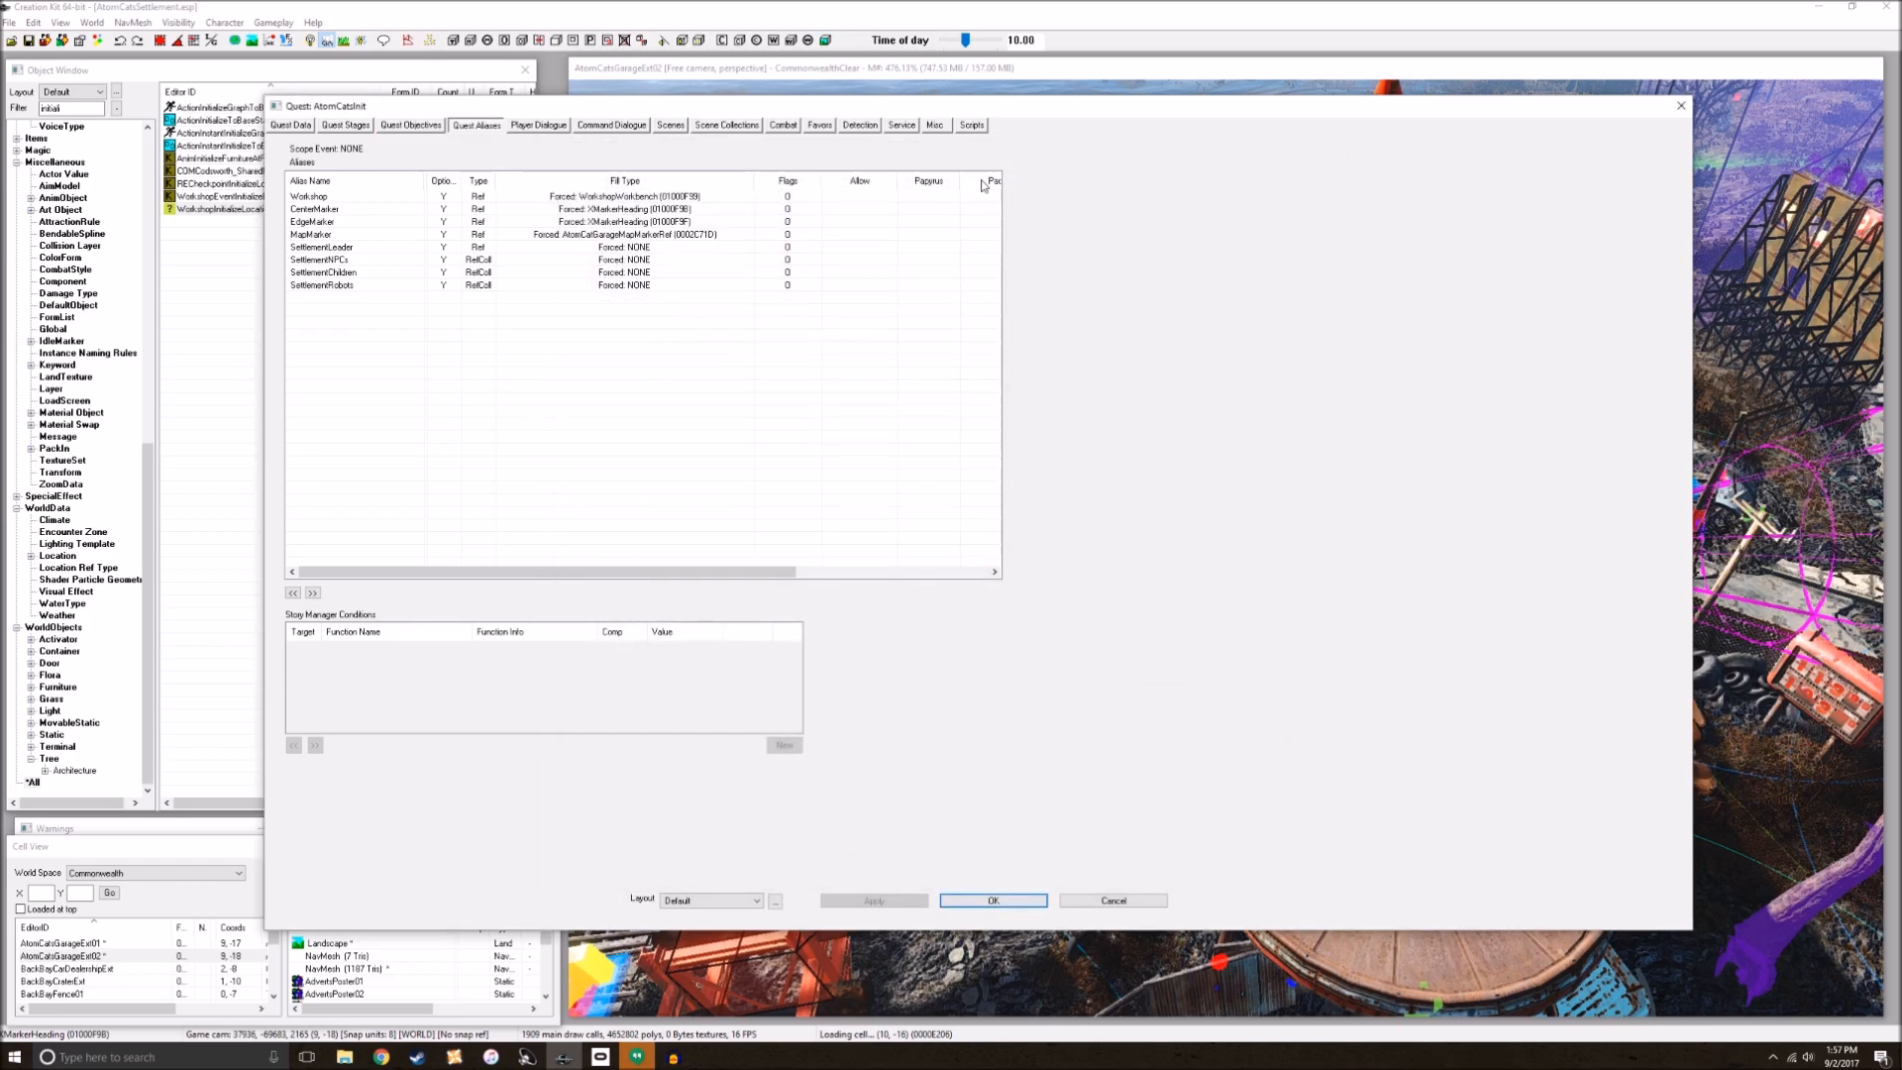
# Step: Auto-fill all properties of the AtomInitScript attached to the quest and accept them
pyautogui.click(970, 126)
pyautogui.doubleClick(359, 174)
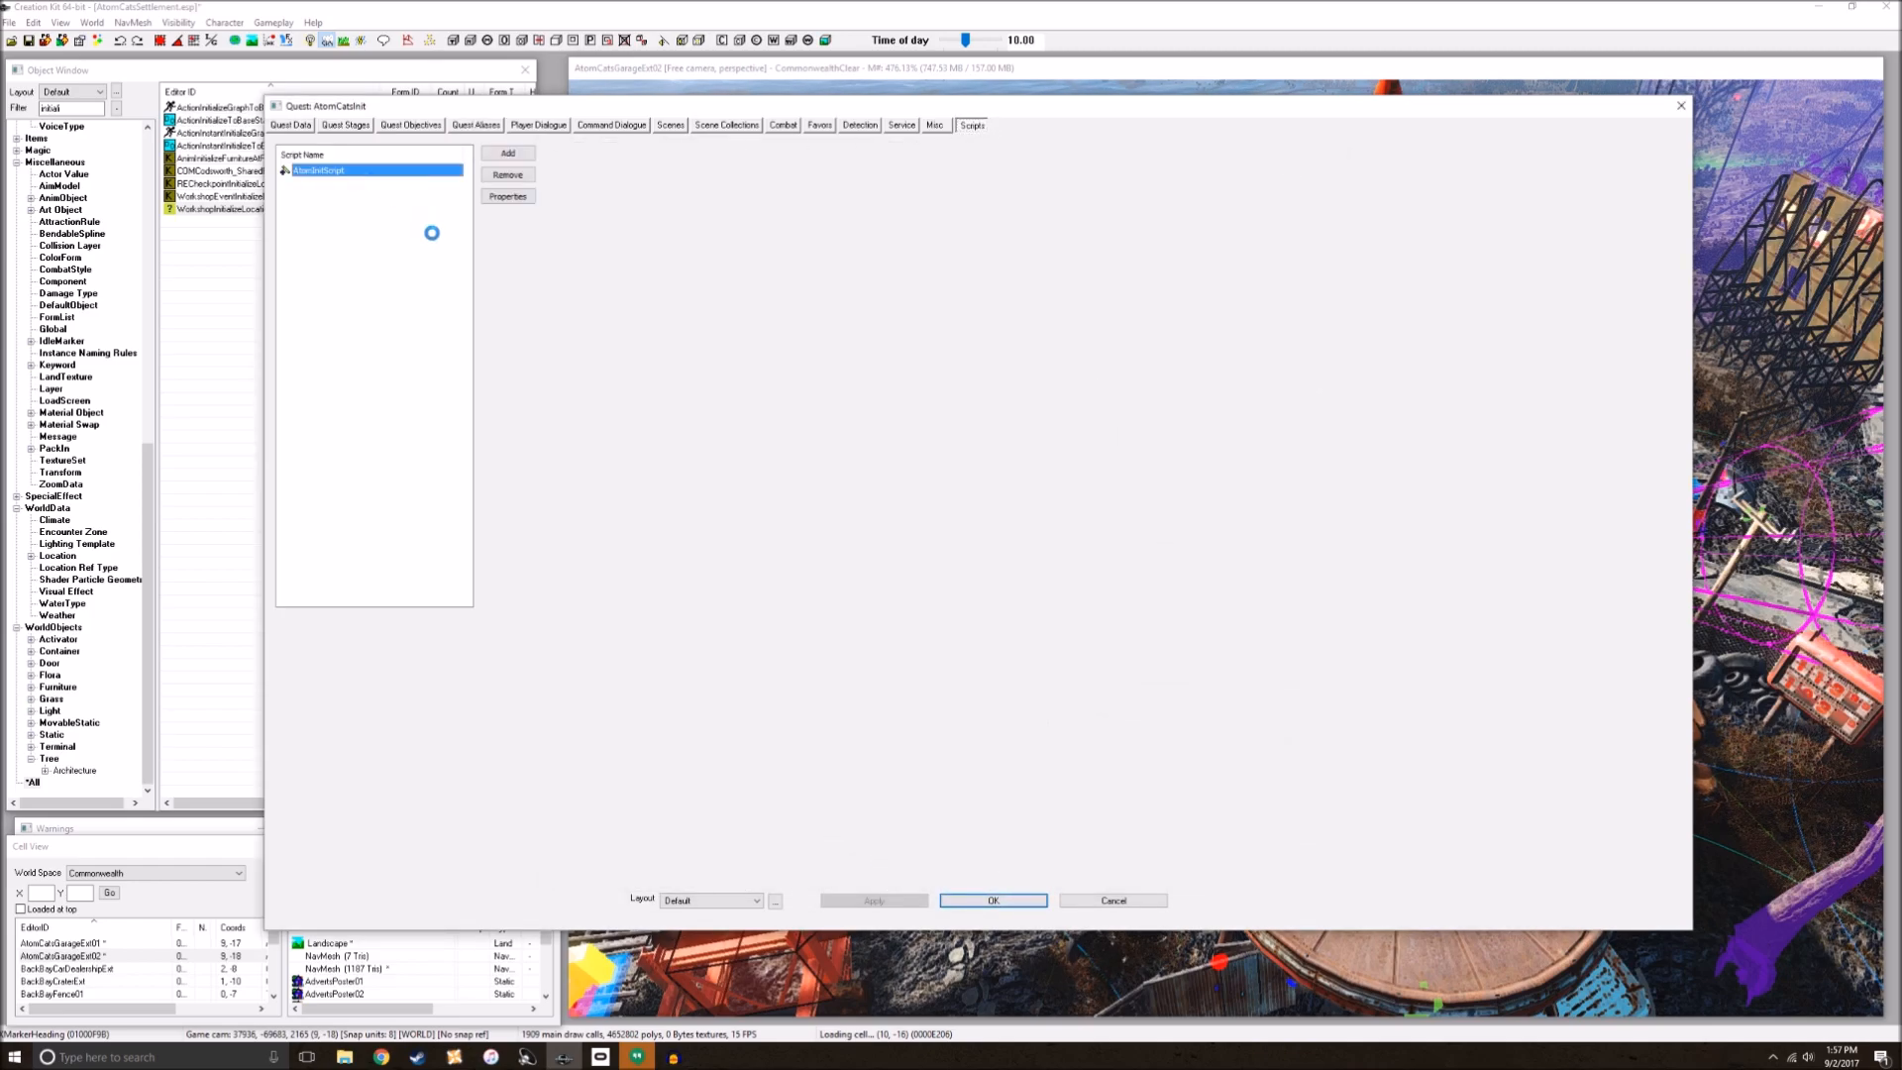
pyautogui.click(678, 929)
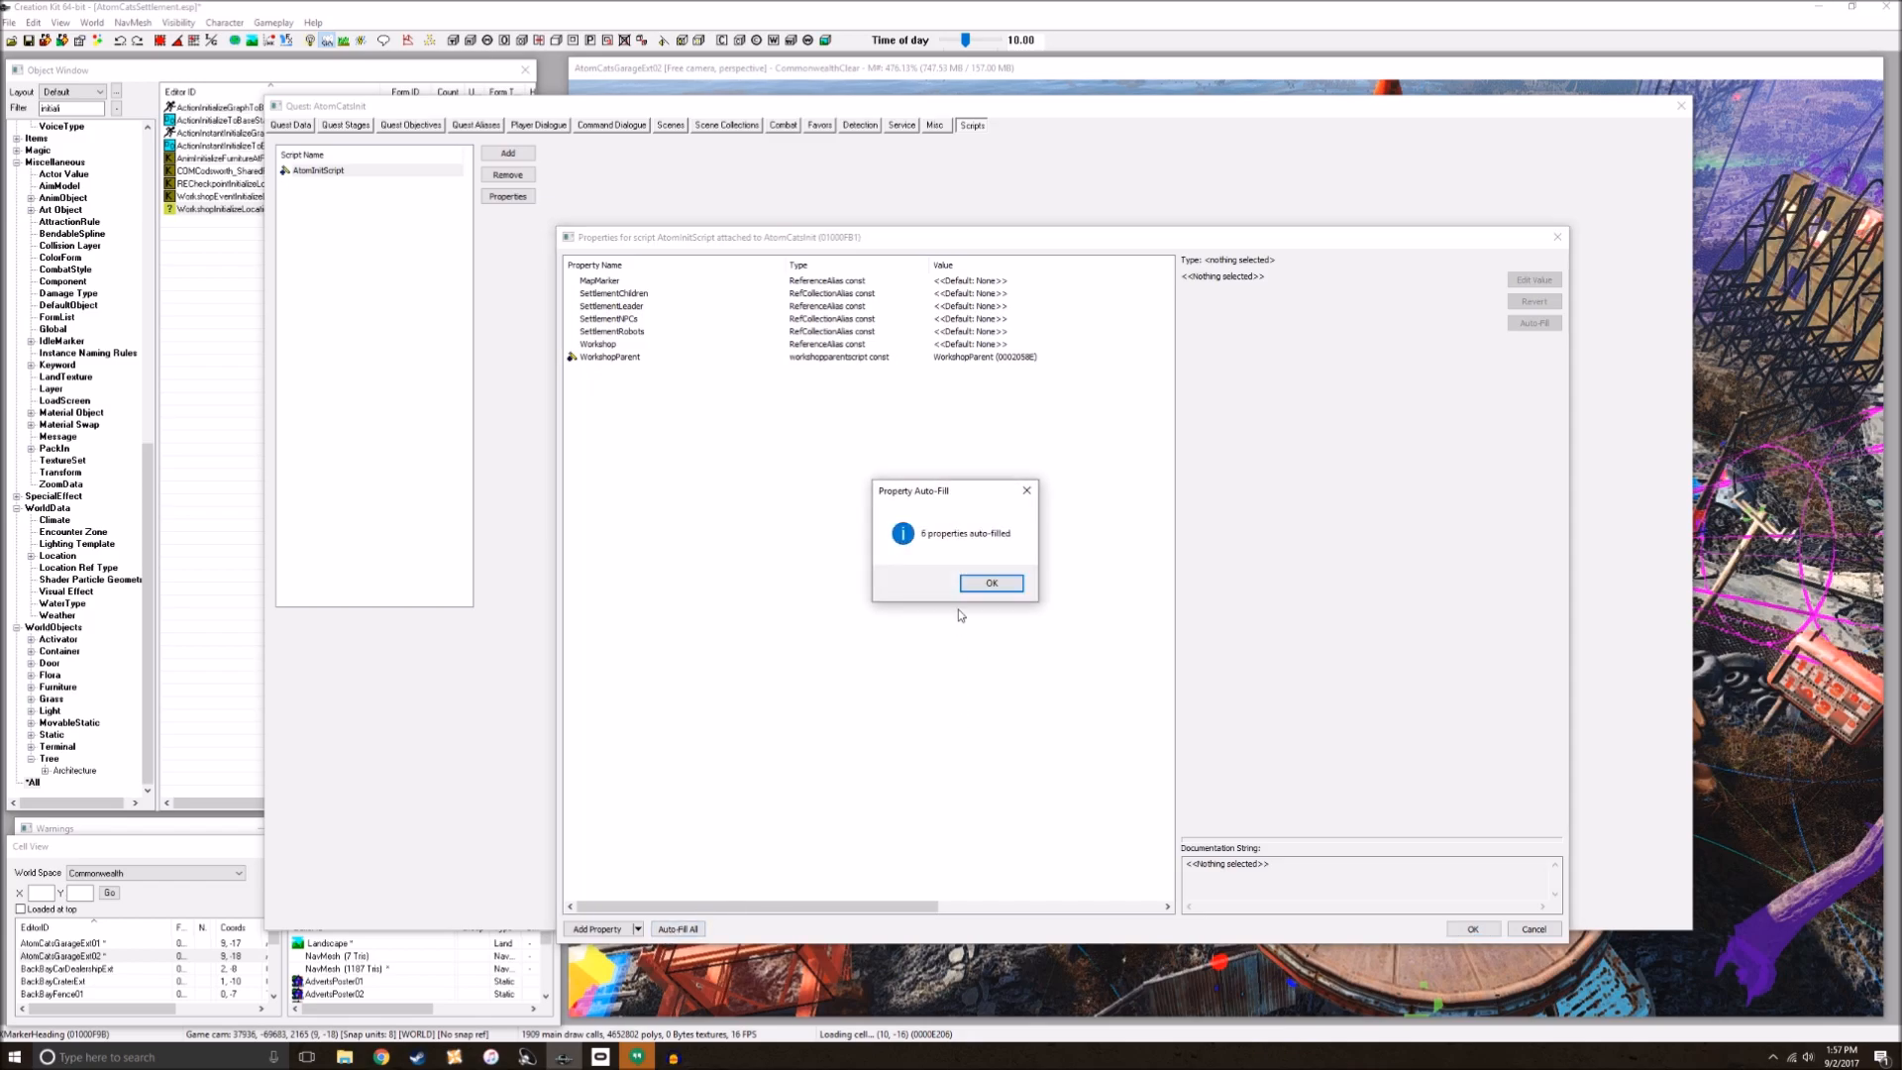
pyautogui.click(986, 584)
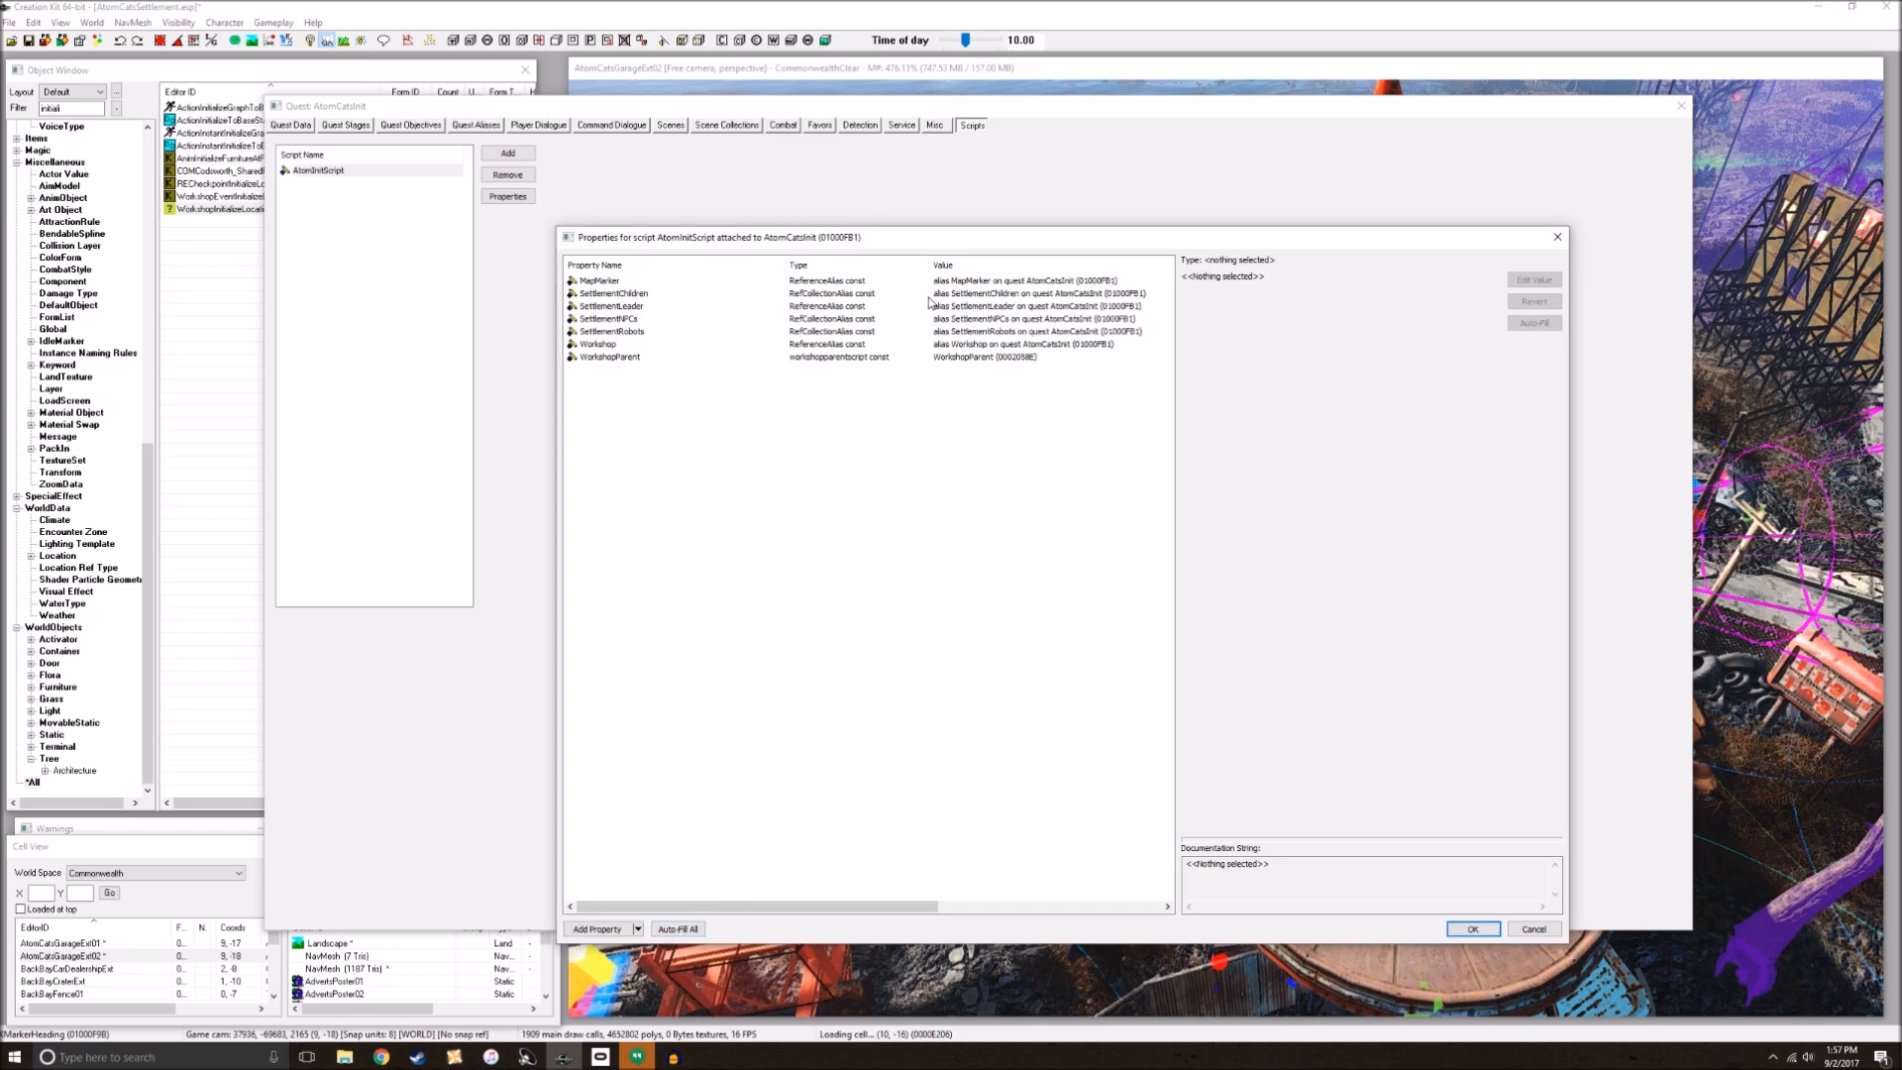
pyautogui.click(1473, 928)
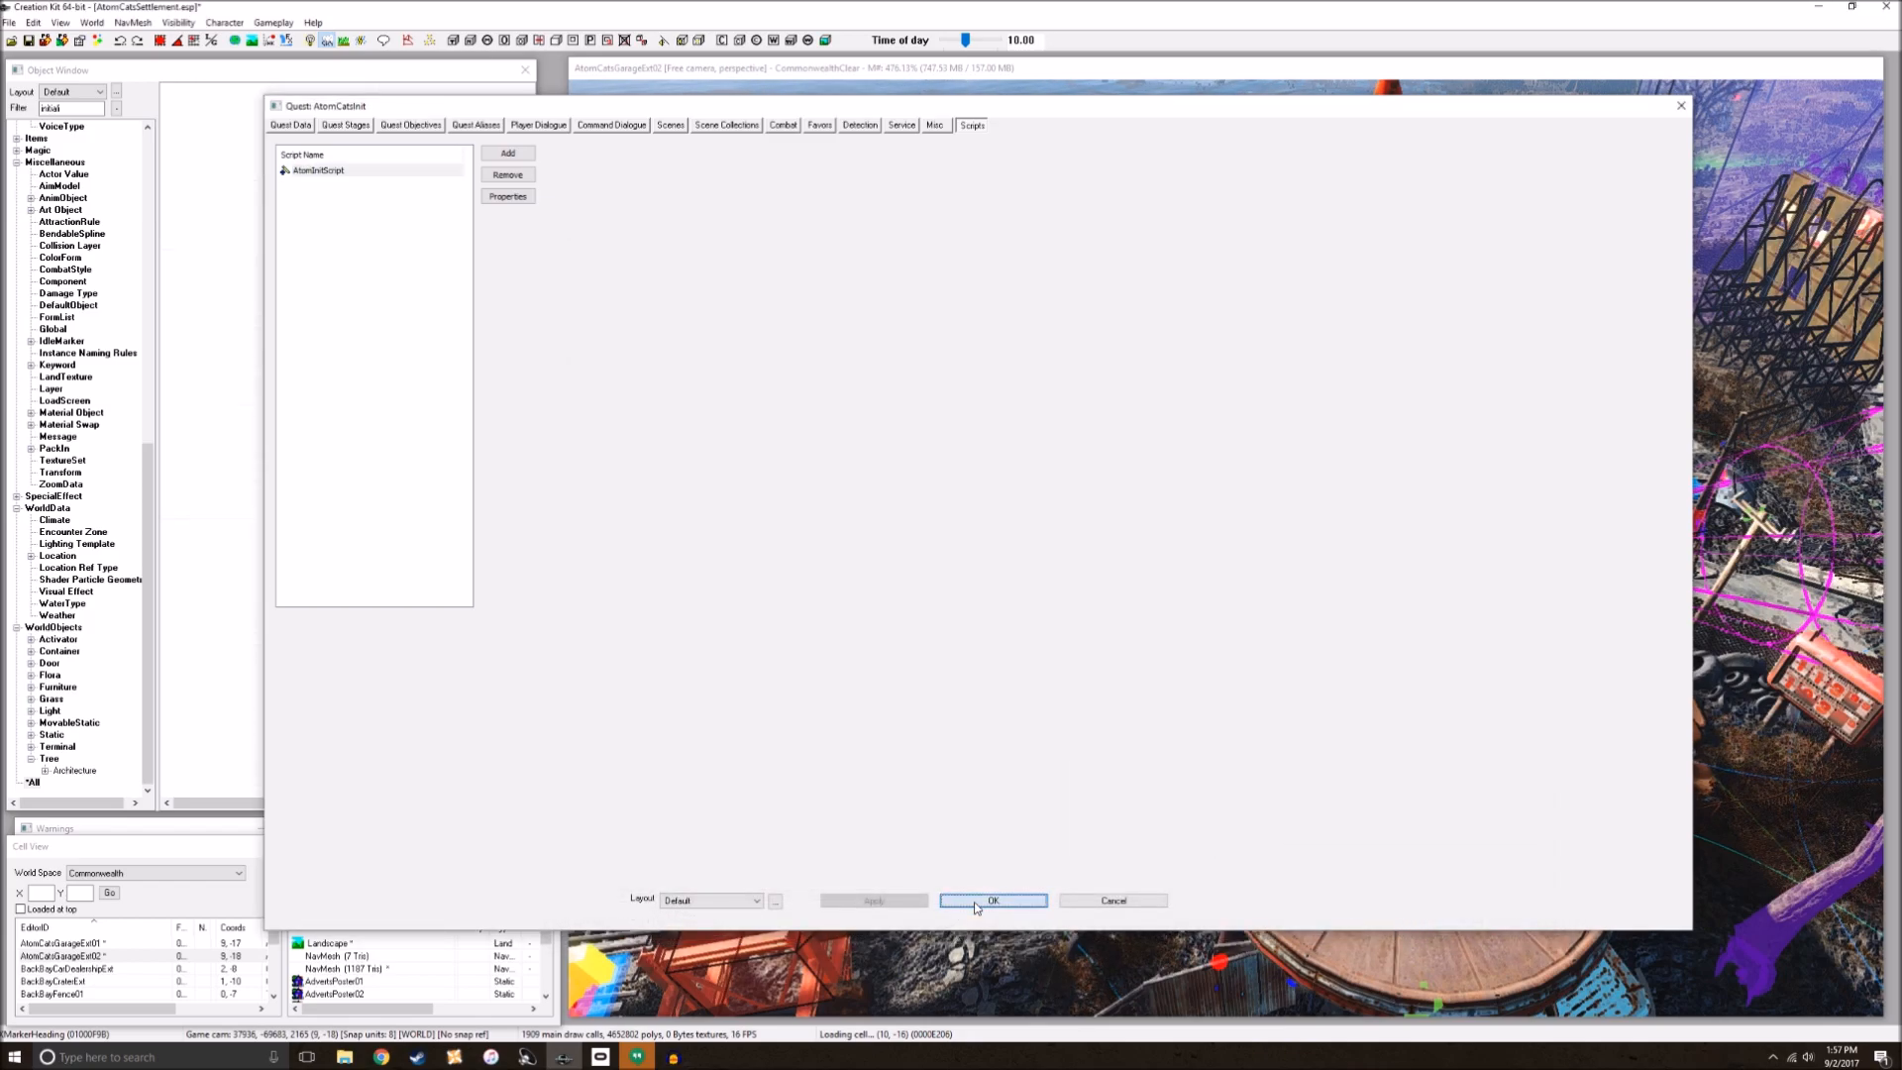
# Step: Confirm the AtomCatsInit quest and save the AtomCatsSettlement plugin
pyautogui.click(975, 902)
pyautogui.click(28, 44)
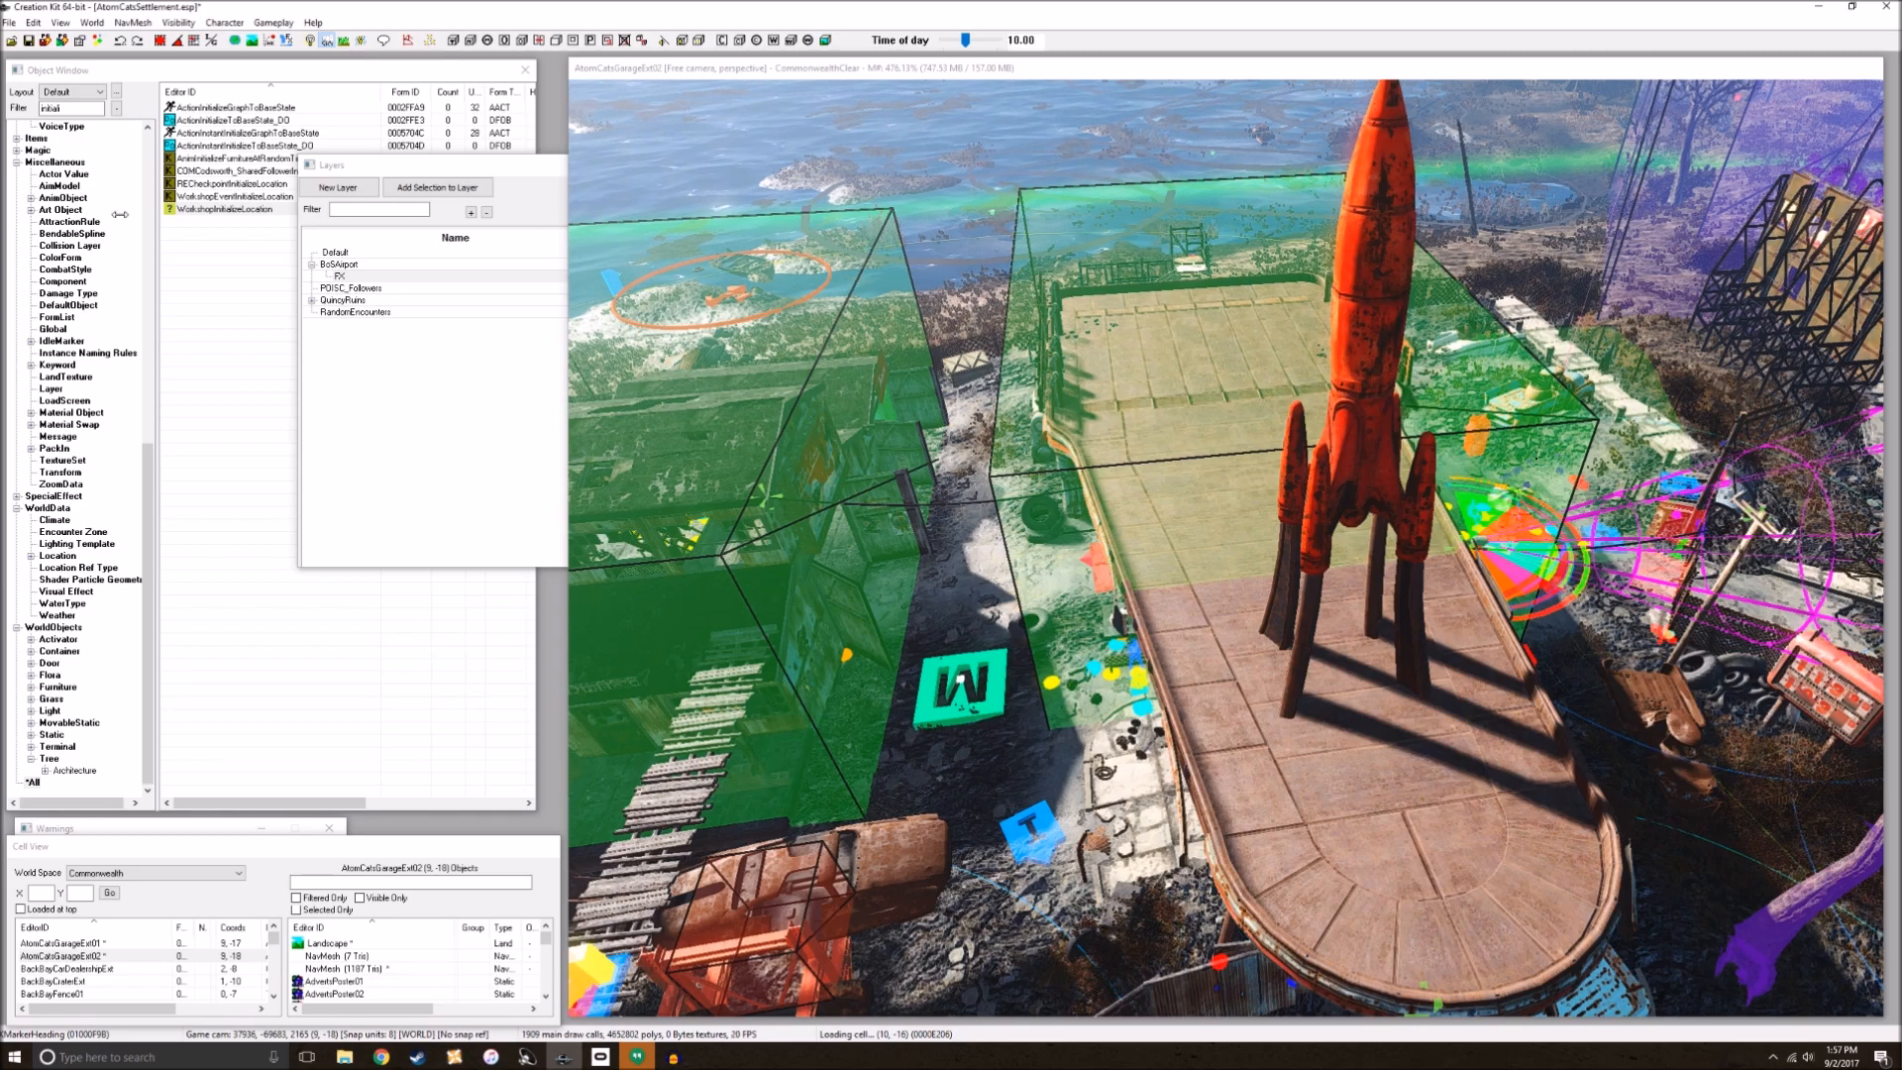
pyautogui.click(29, 40)
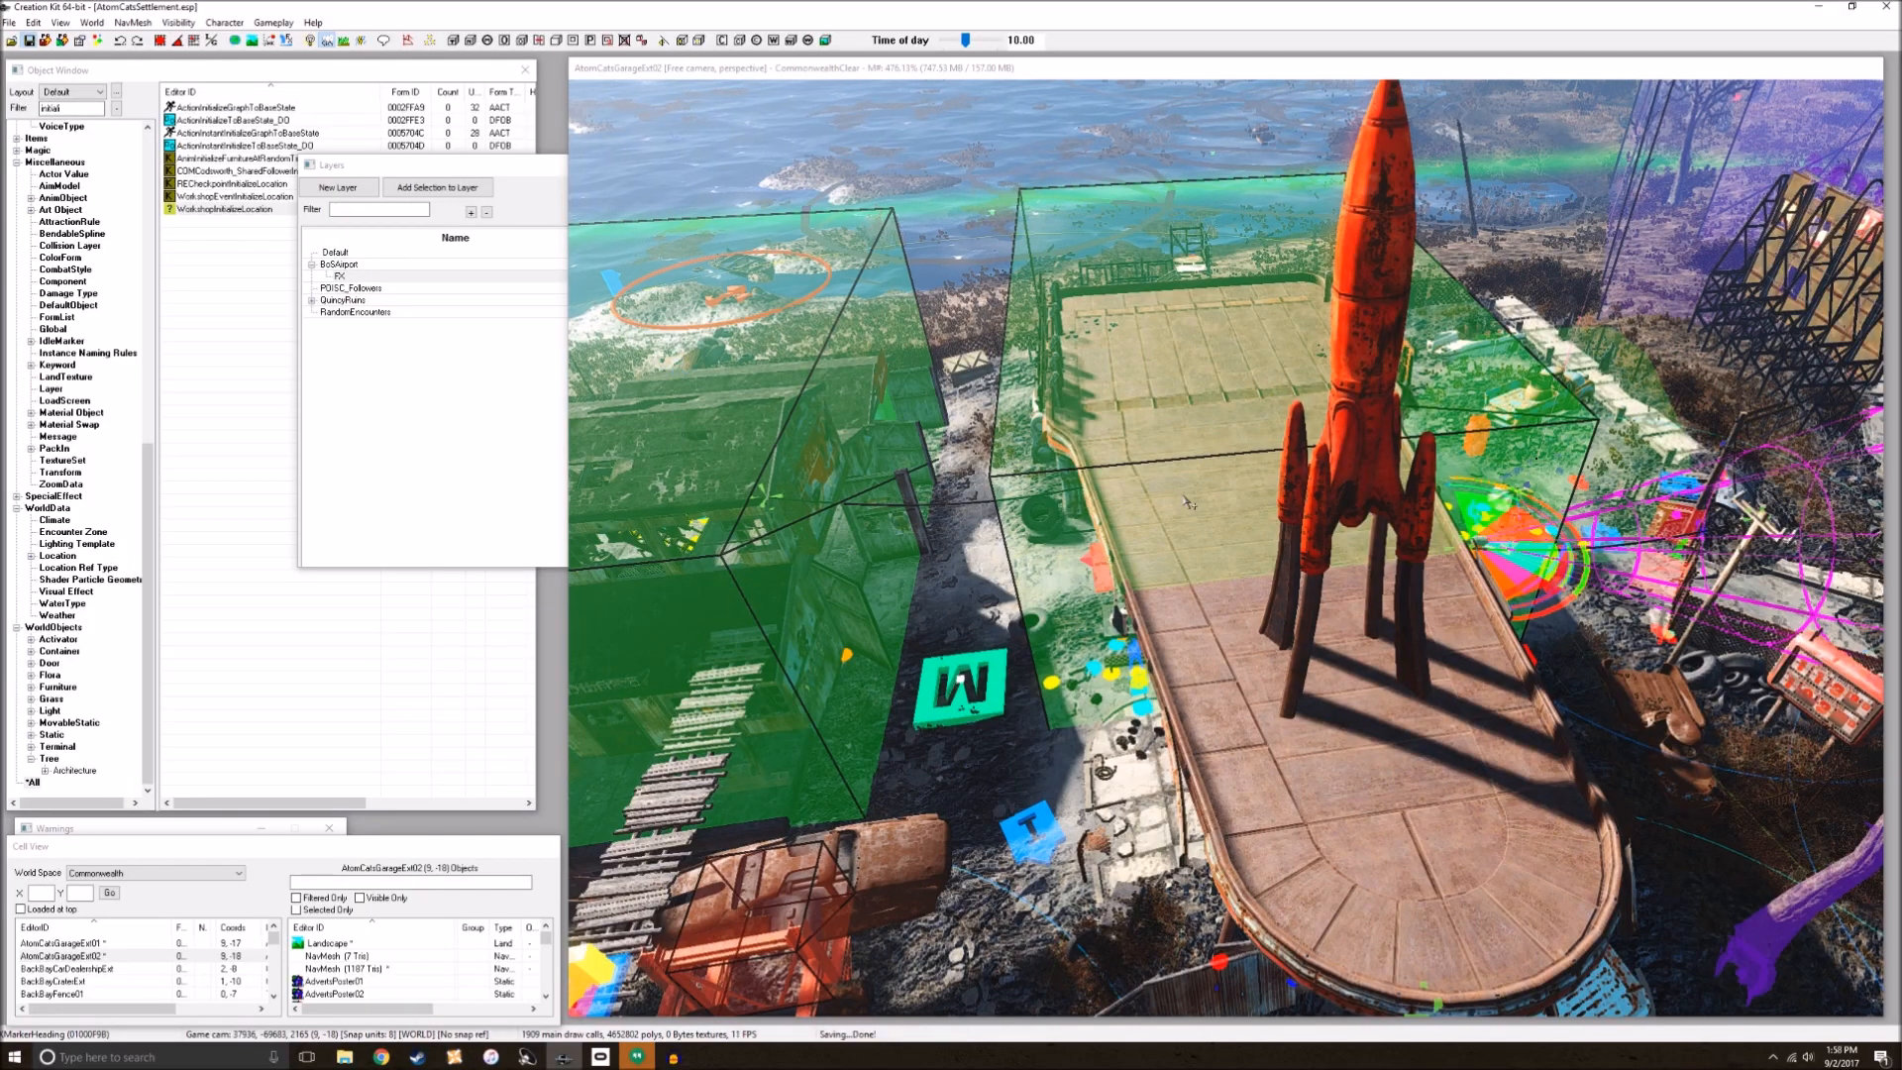
# Step: Hide the markers in the render window and inspect the Atom Cats garage from several angles
pyautogui.scroll(-8, 1225, 630)
pyautogui.keyDown('shift'); pyautogui.moveTo(1225, 630); pyautogui.dragTo(1387, 662, button='middle'); pyautogui.keyUp('shift')
pyautogui.press('m')
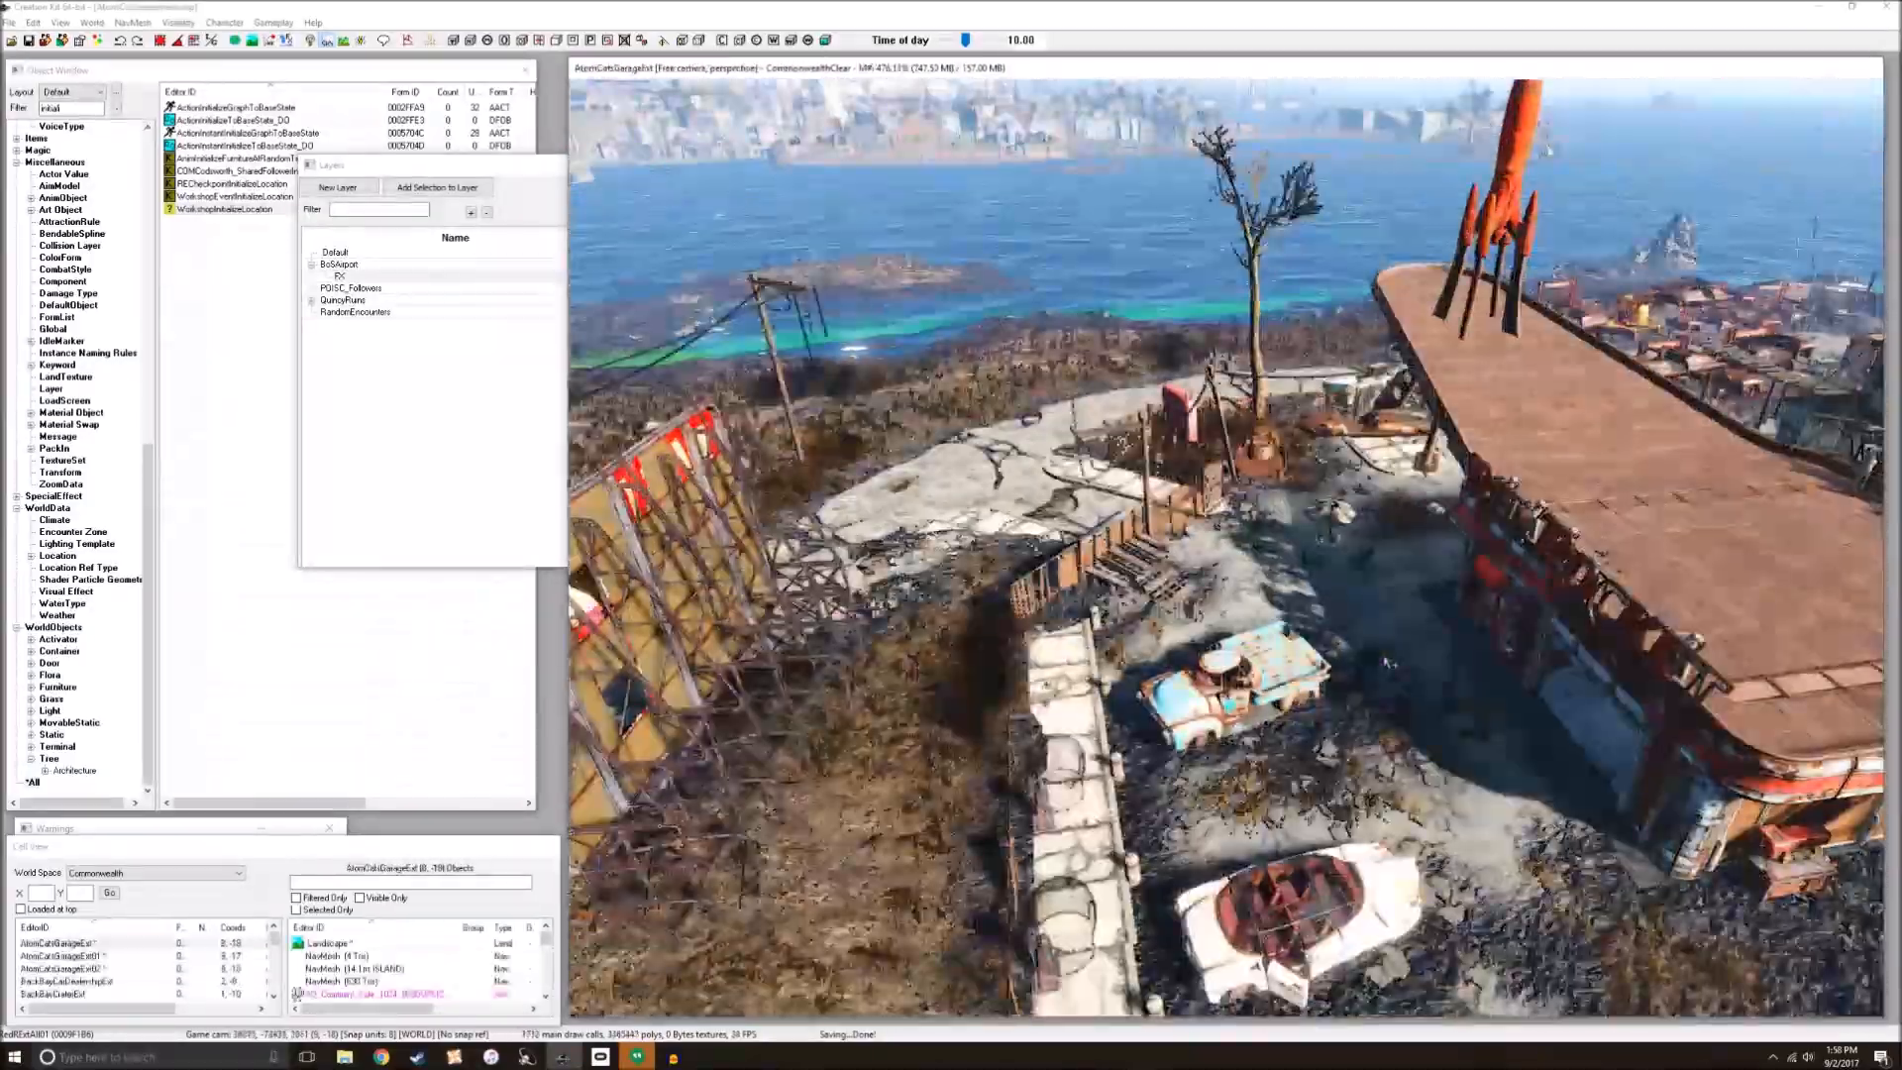
pyautogui.keyDown('shift'); pyautogui.moveTo(1640, 401); pyautogui.dragTo(1704, 421, button='middle'); pyautogui.keyUp('shift')
pyautogui.keyDown('shift'); pyautogui.moveTo(959, 502); pyautogui.dragTo(1020, 599, button='middle'); pyautogui.keyUp('shift')
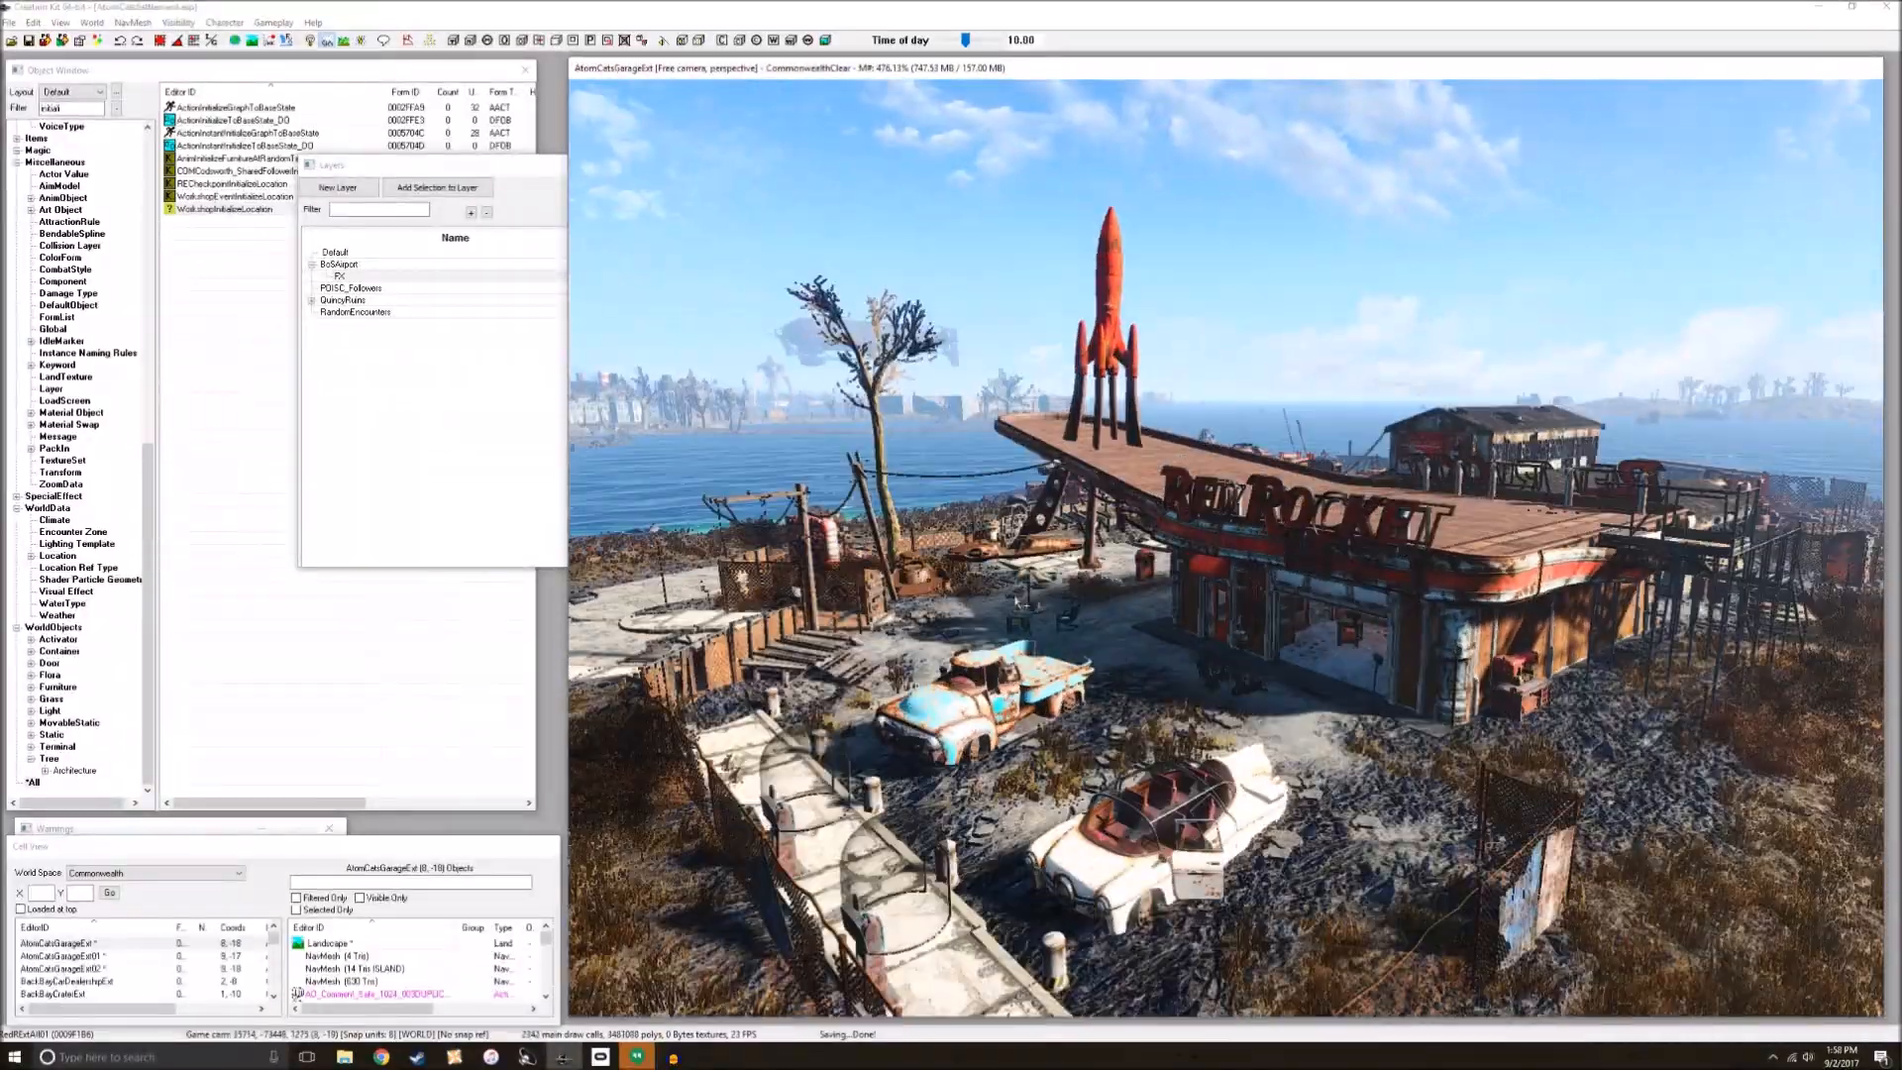
pyautogui.click(1258, 555)
pyautogui.press('d')
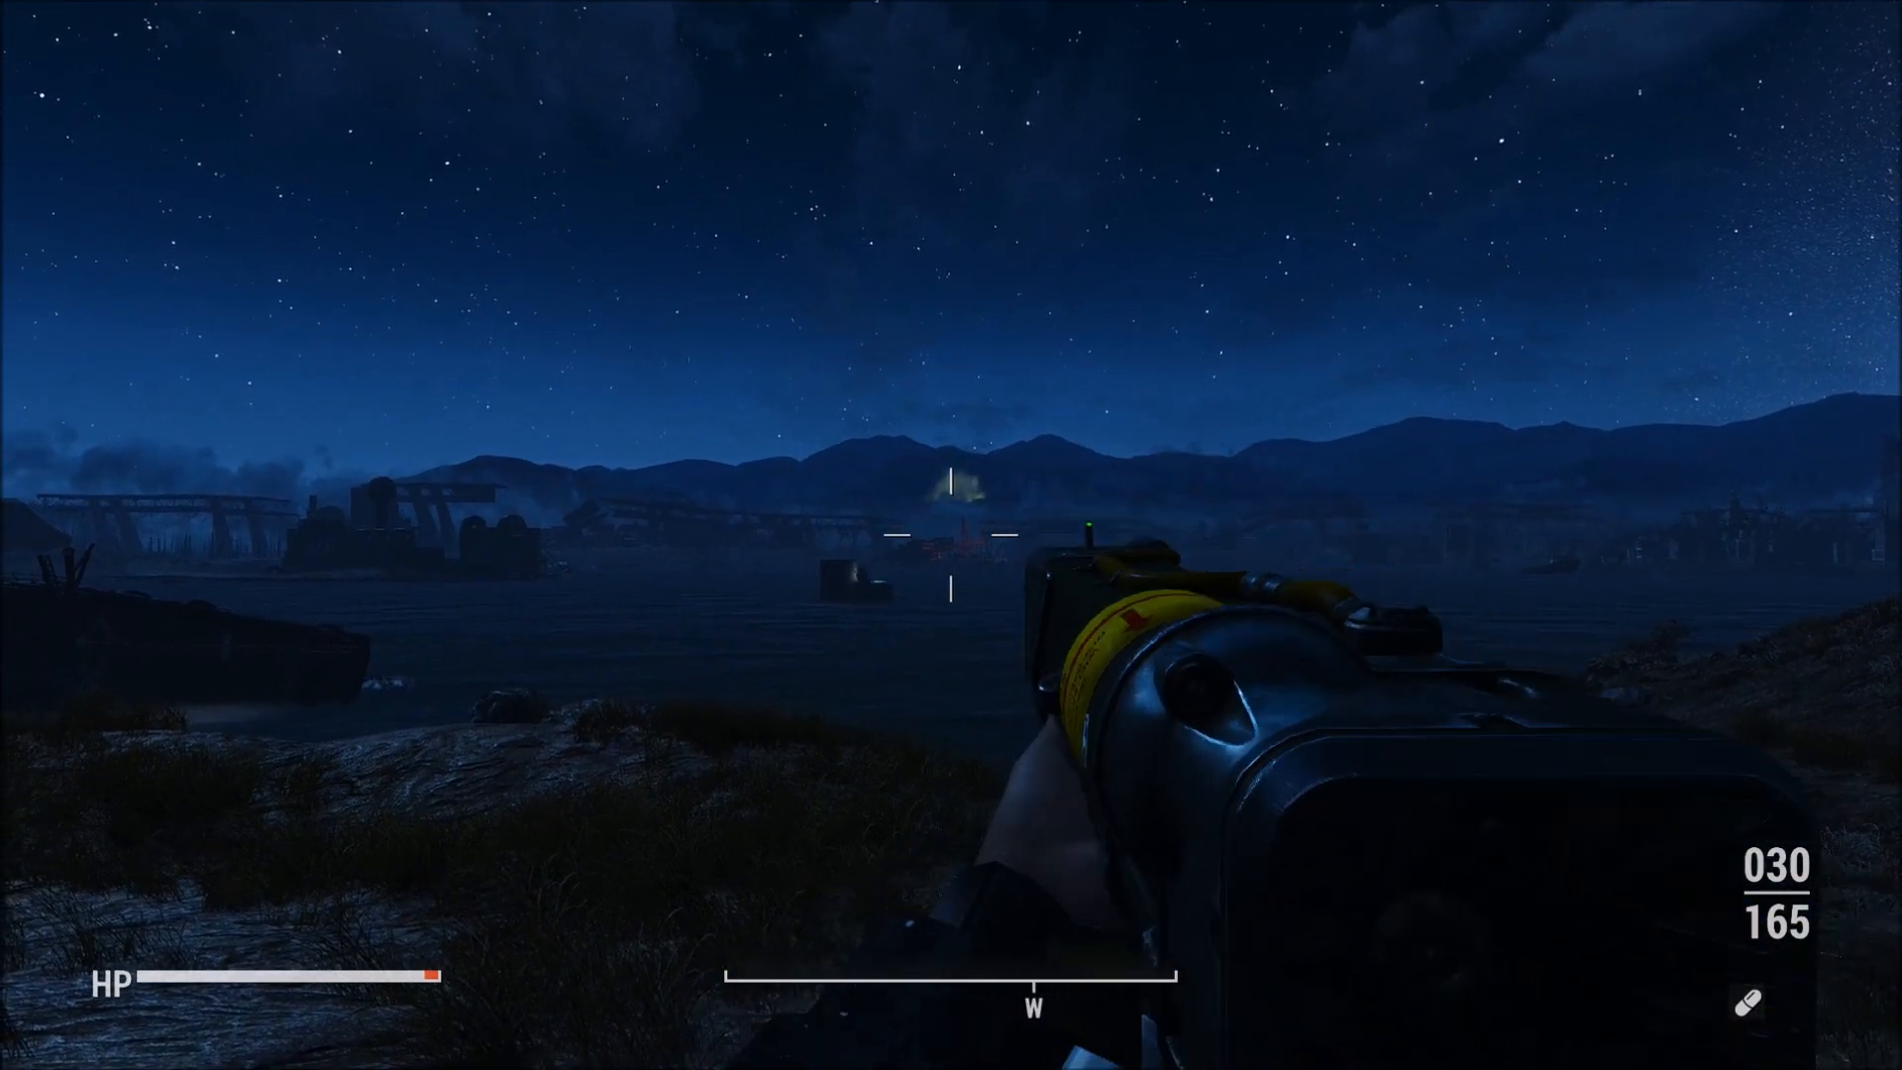
# Step: Switch to Fallout 4 and fast travel to Atom Cats Garage from the Pip-Boy map
pyautogui.rightClick(951, 535)
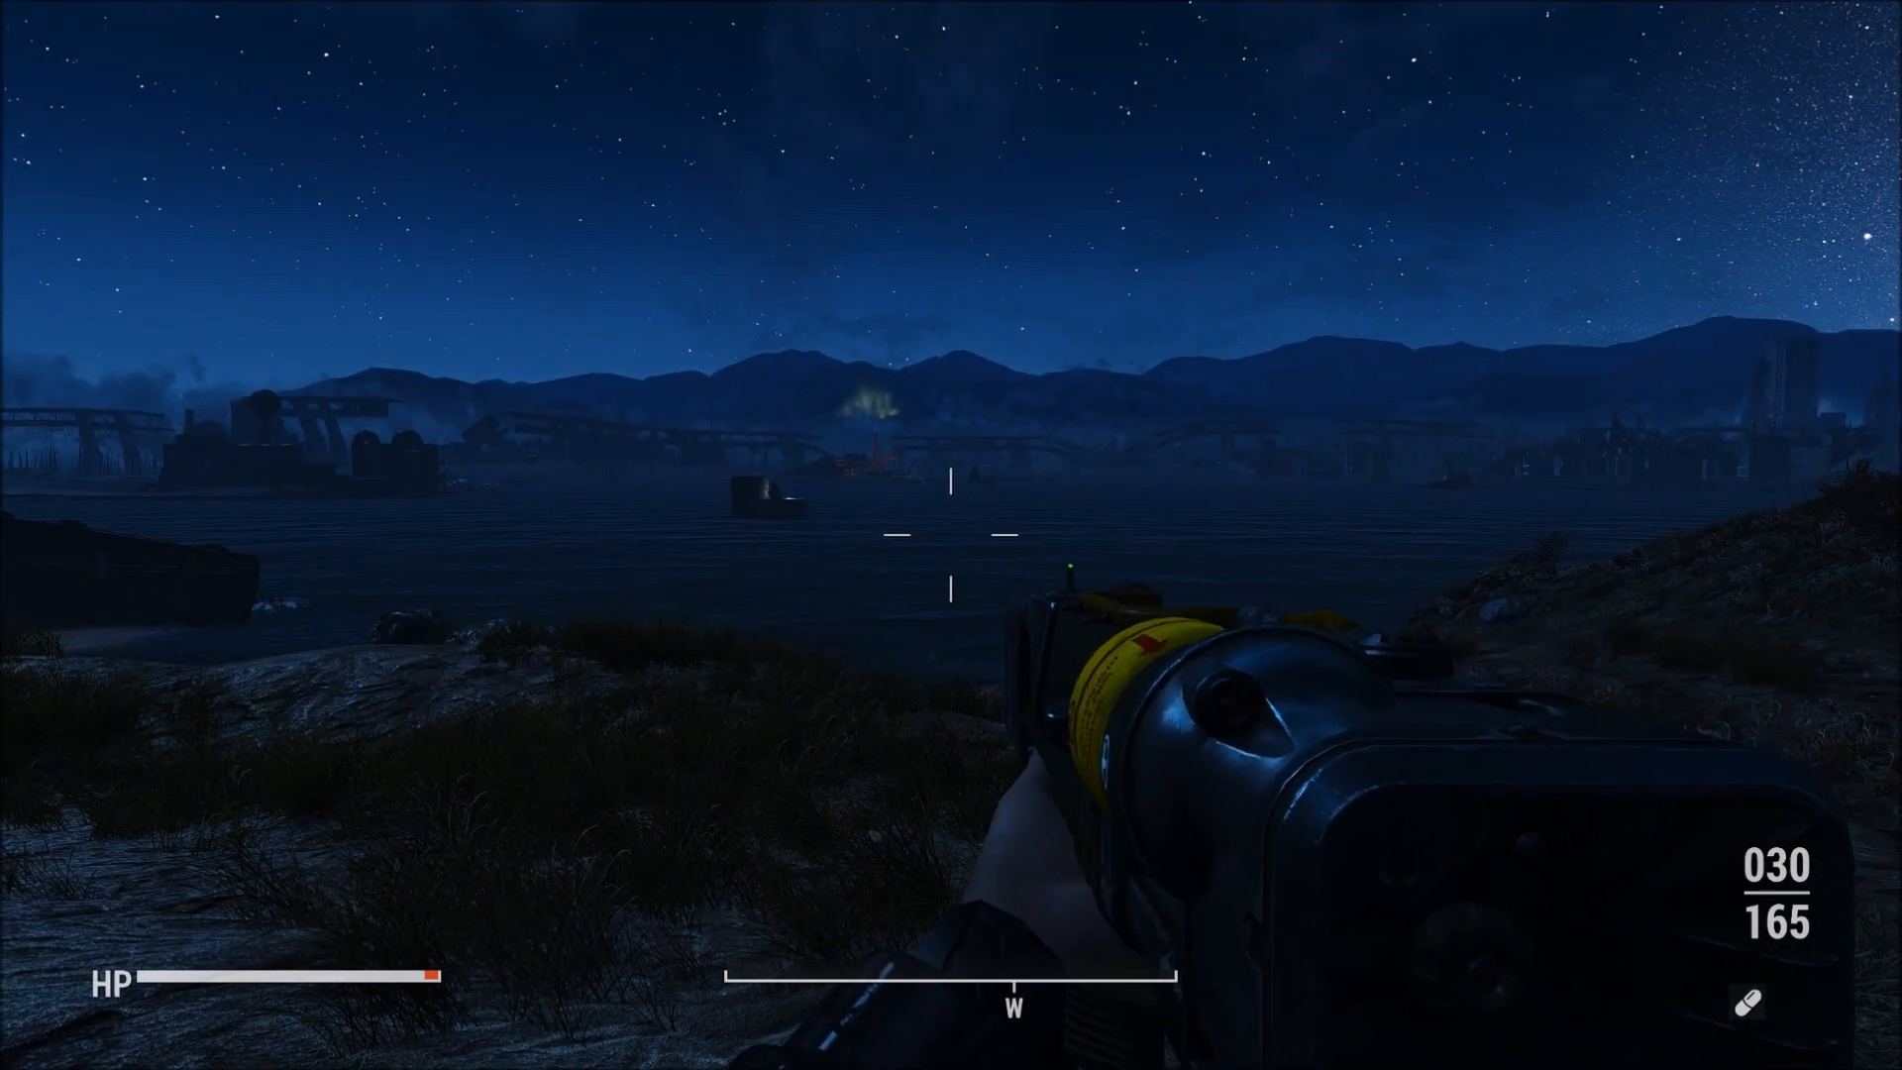
pyautogui.press('Tab')
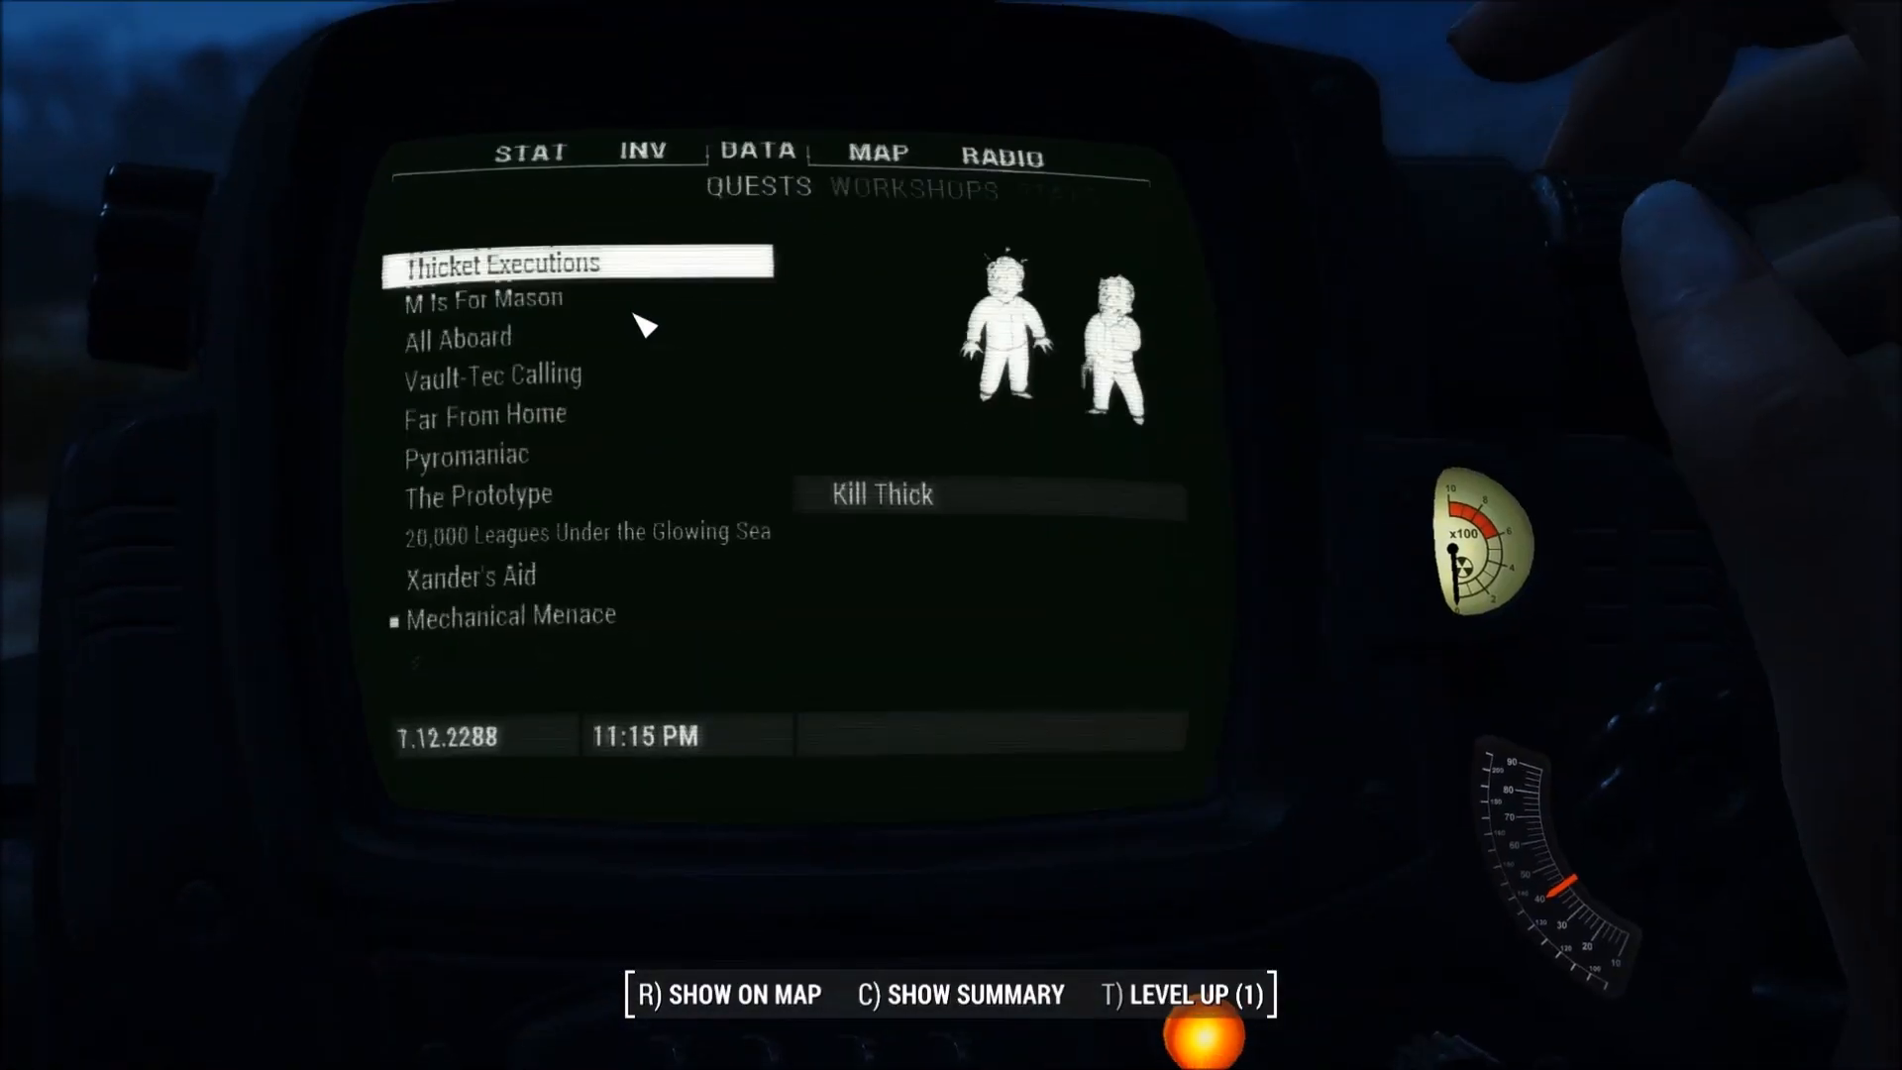
pyautogui.click(642, 181)
pyautogui.scroll(-3, 589, 464)
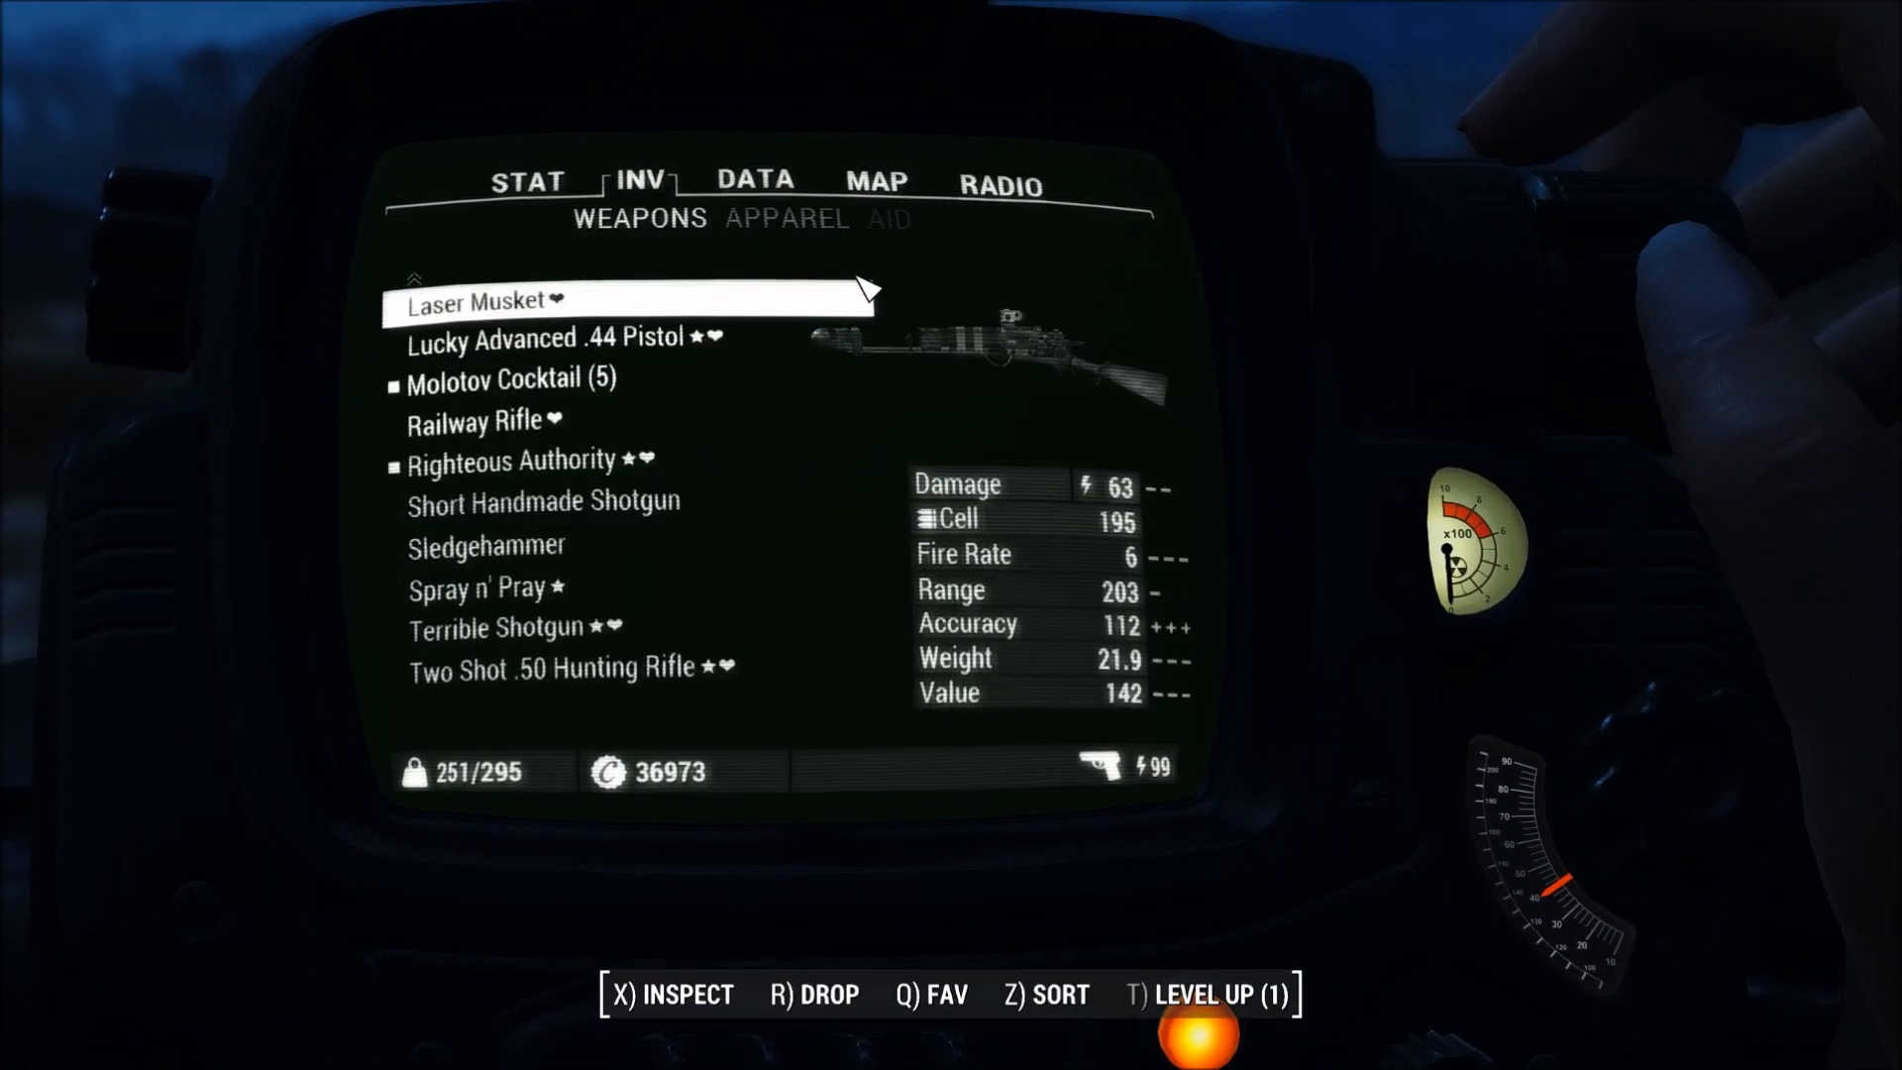
pyautogui.click(888, 219)
pyautogui.click(718, 234)
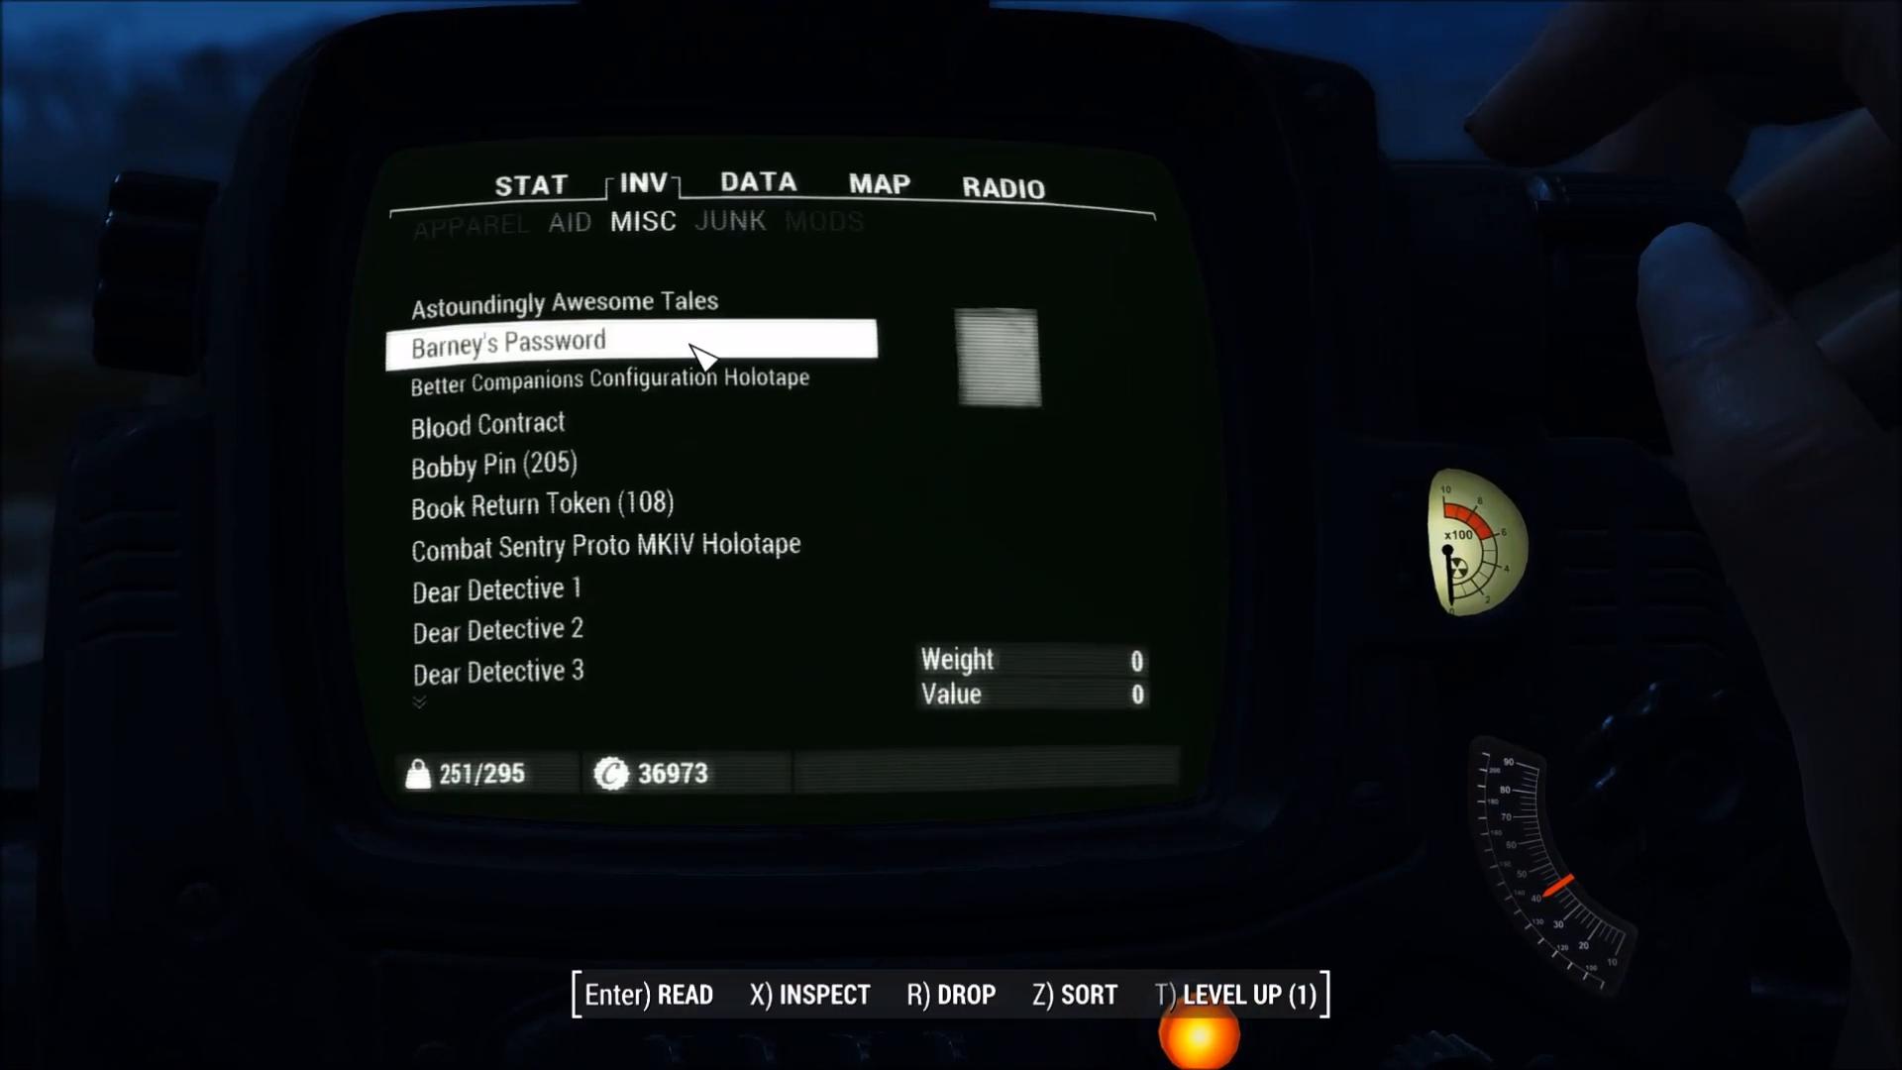
pyautogui.click(773, 180)
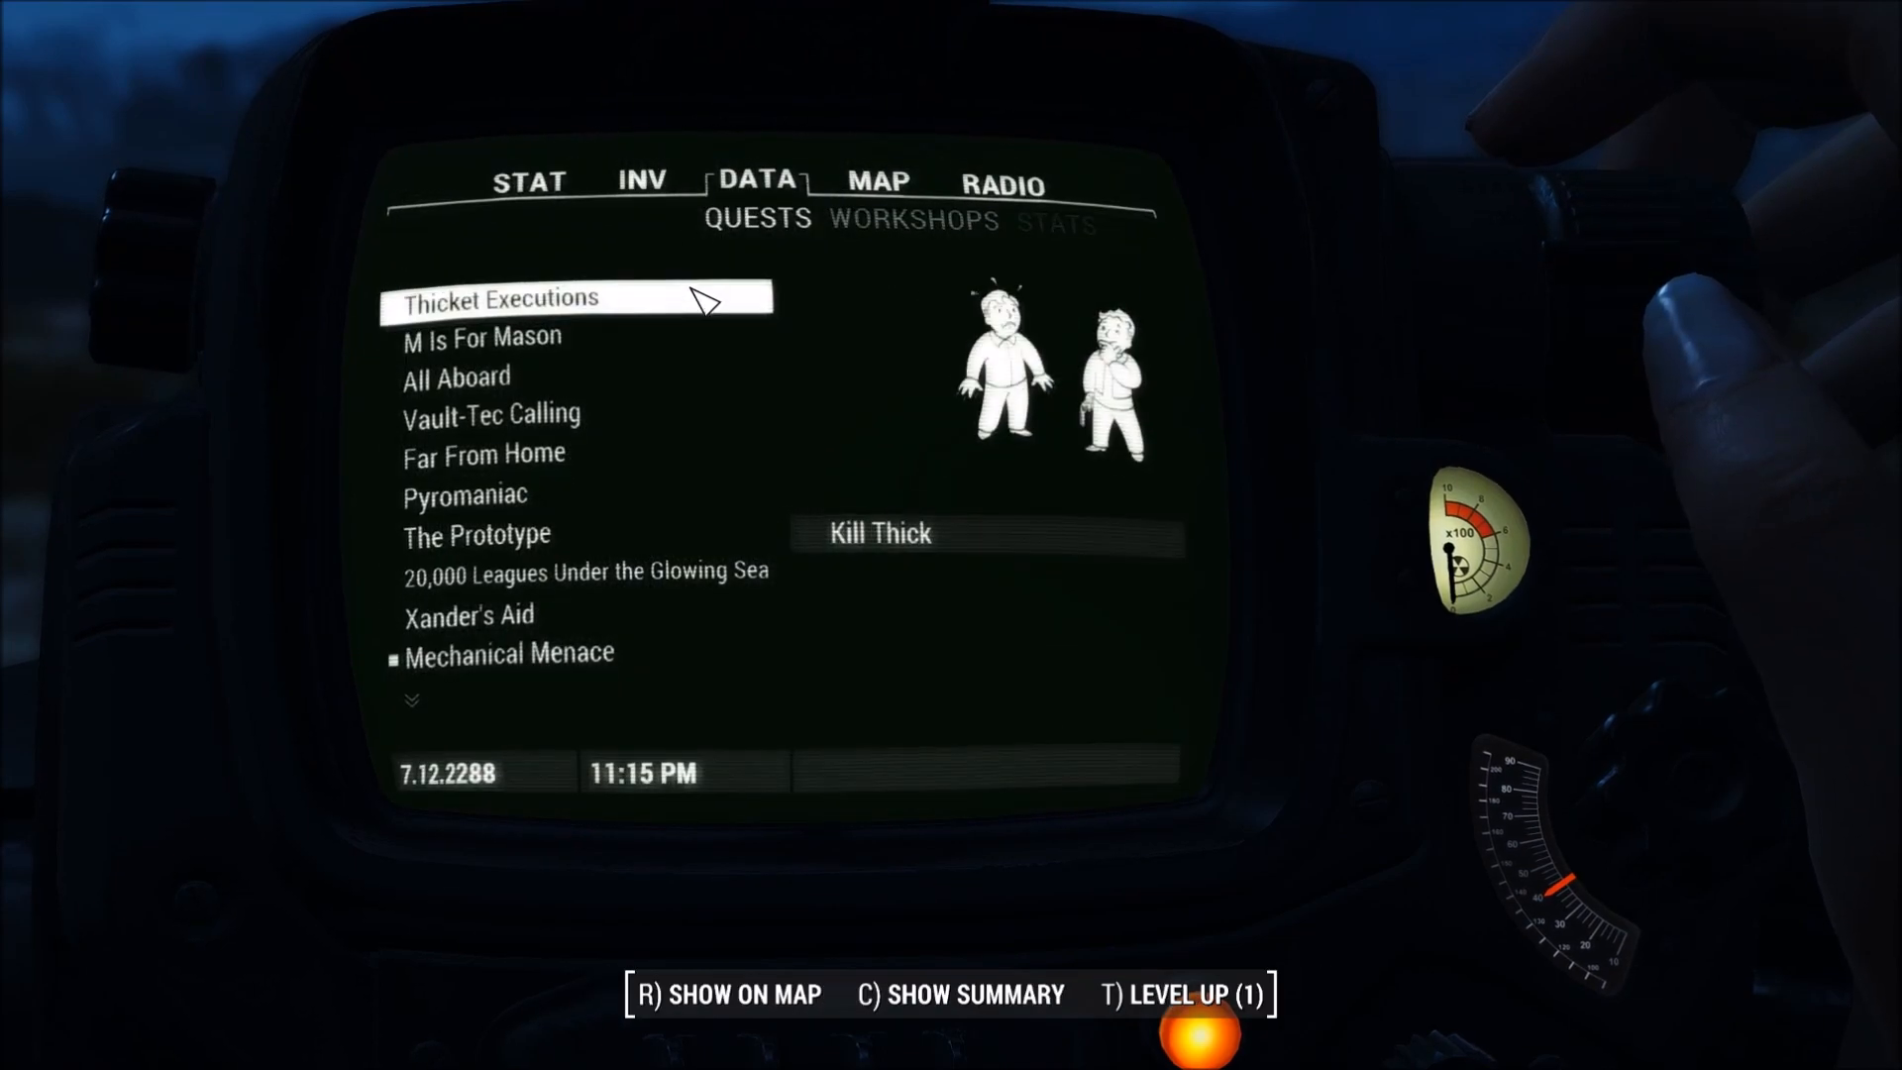
pyautogui.click(864, 203)
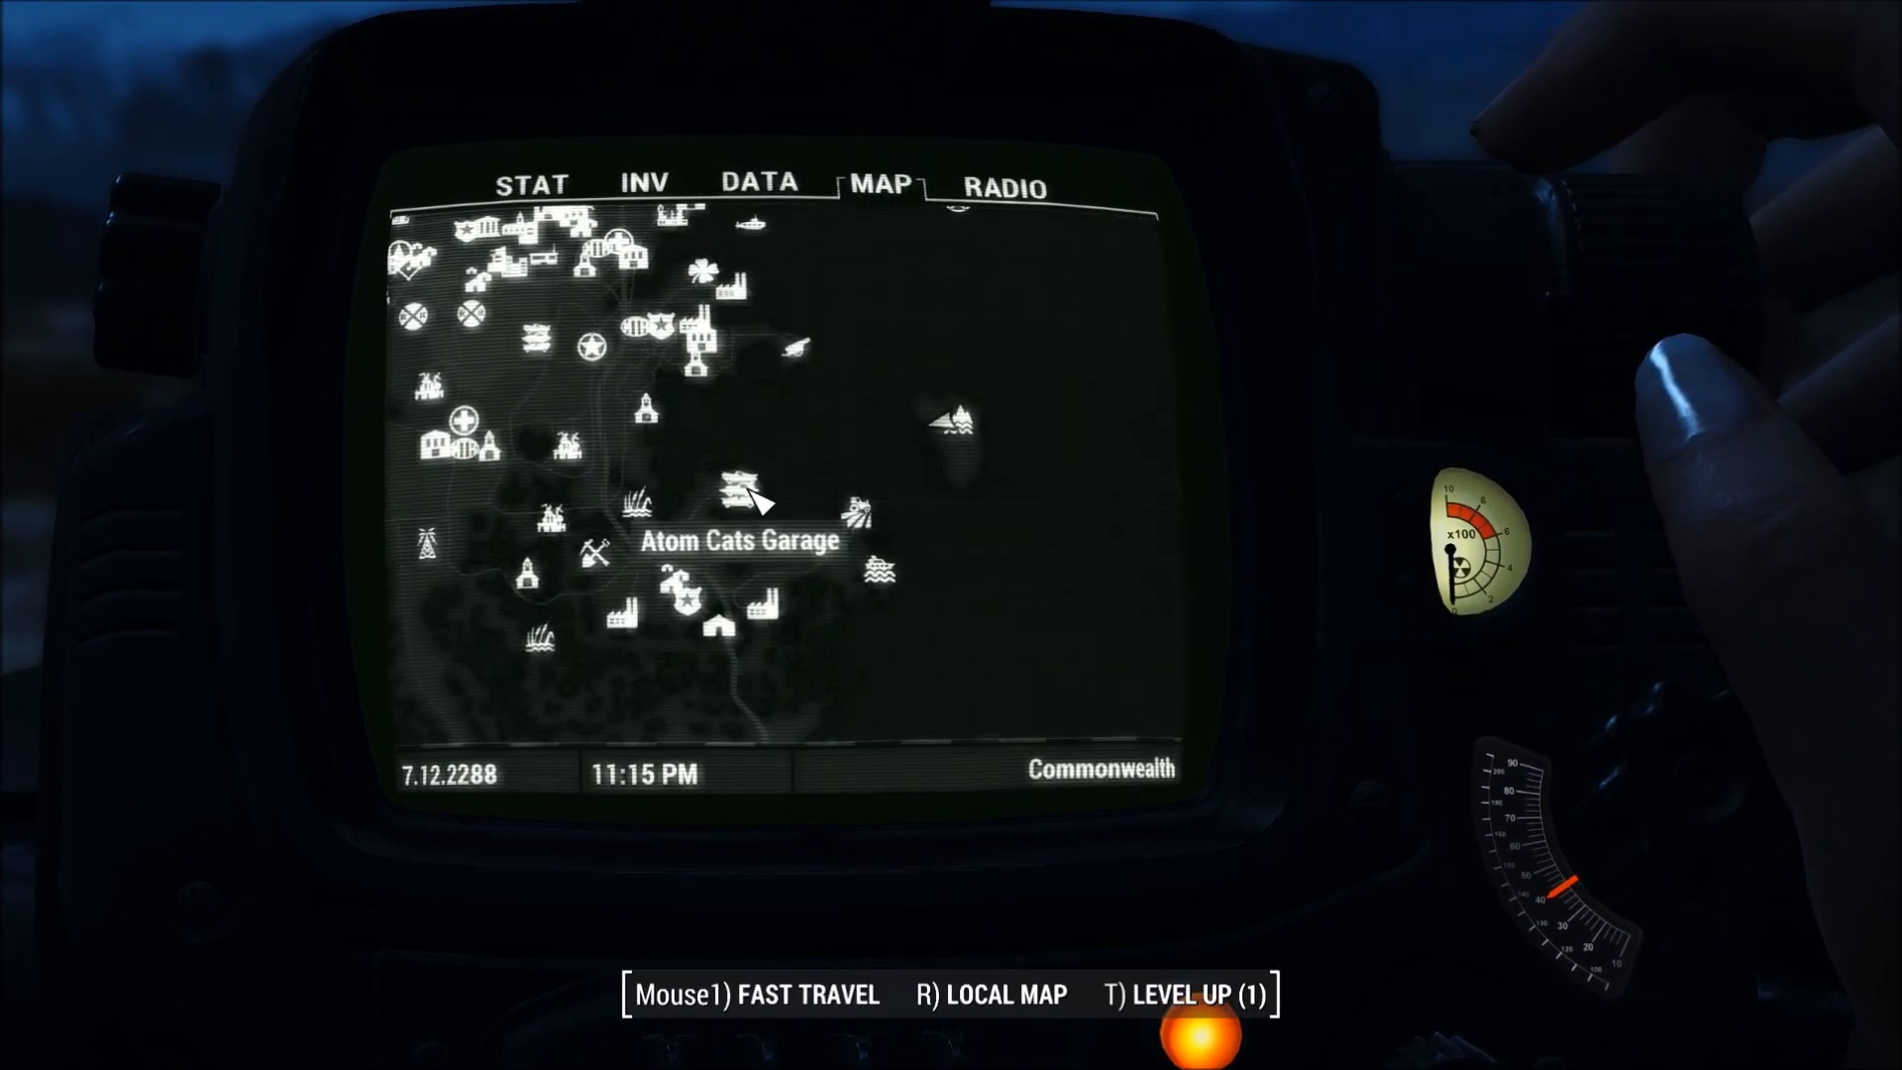
pyautogui.click(755, 500)
pyautogui.press('Return')
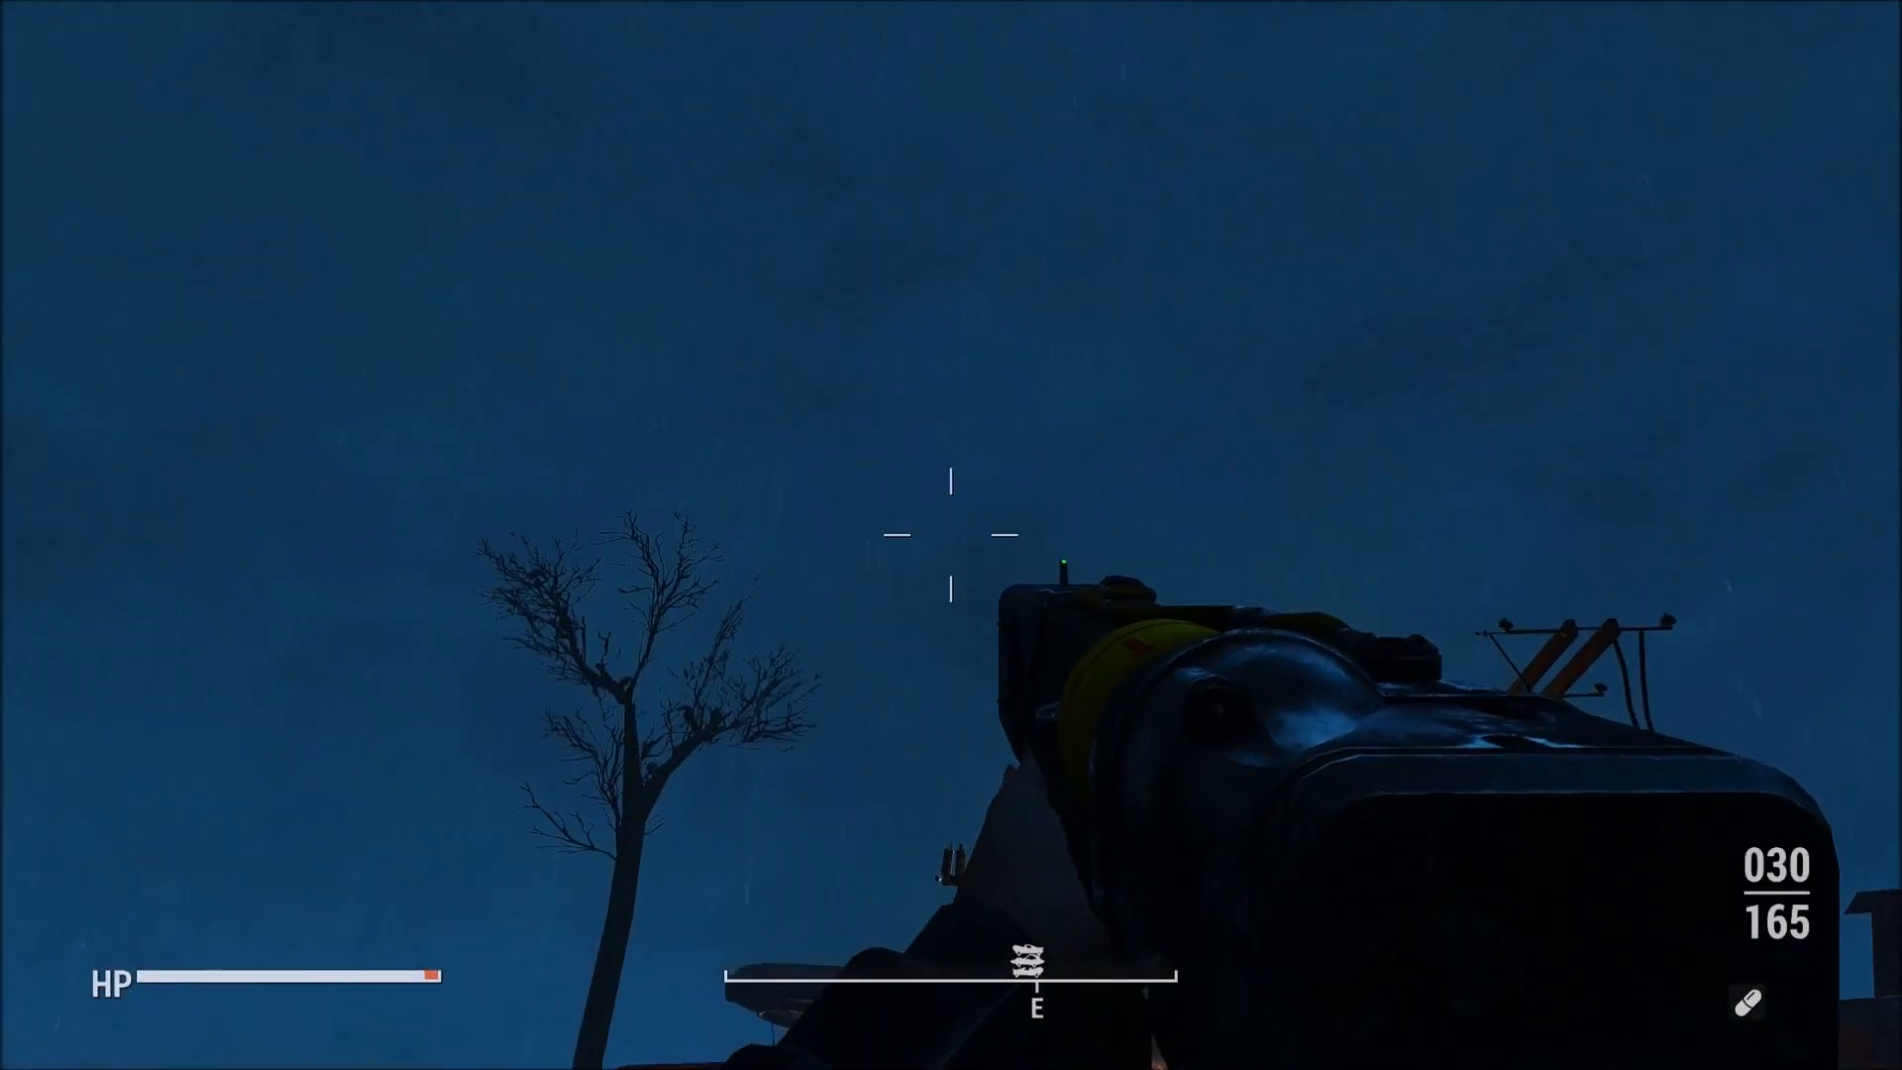
# Step: Set the game hour to 12 and force clear weather with the console commands set gamehour to 12 and fw 0002b52a
pyautogui.press('`')
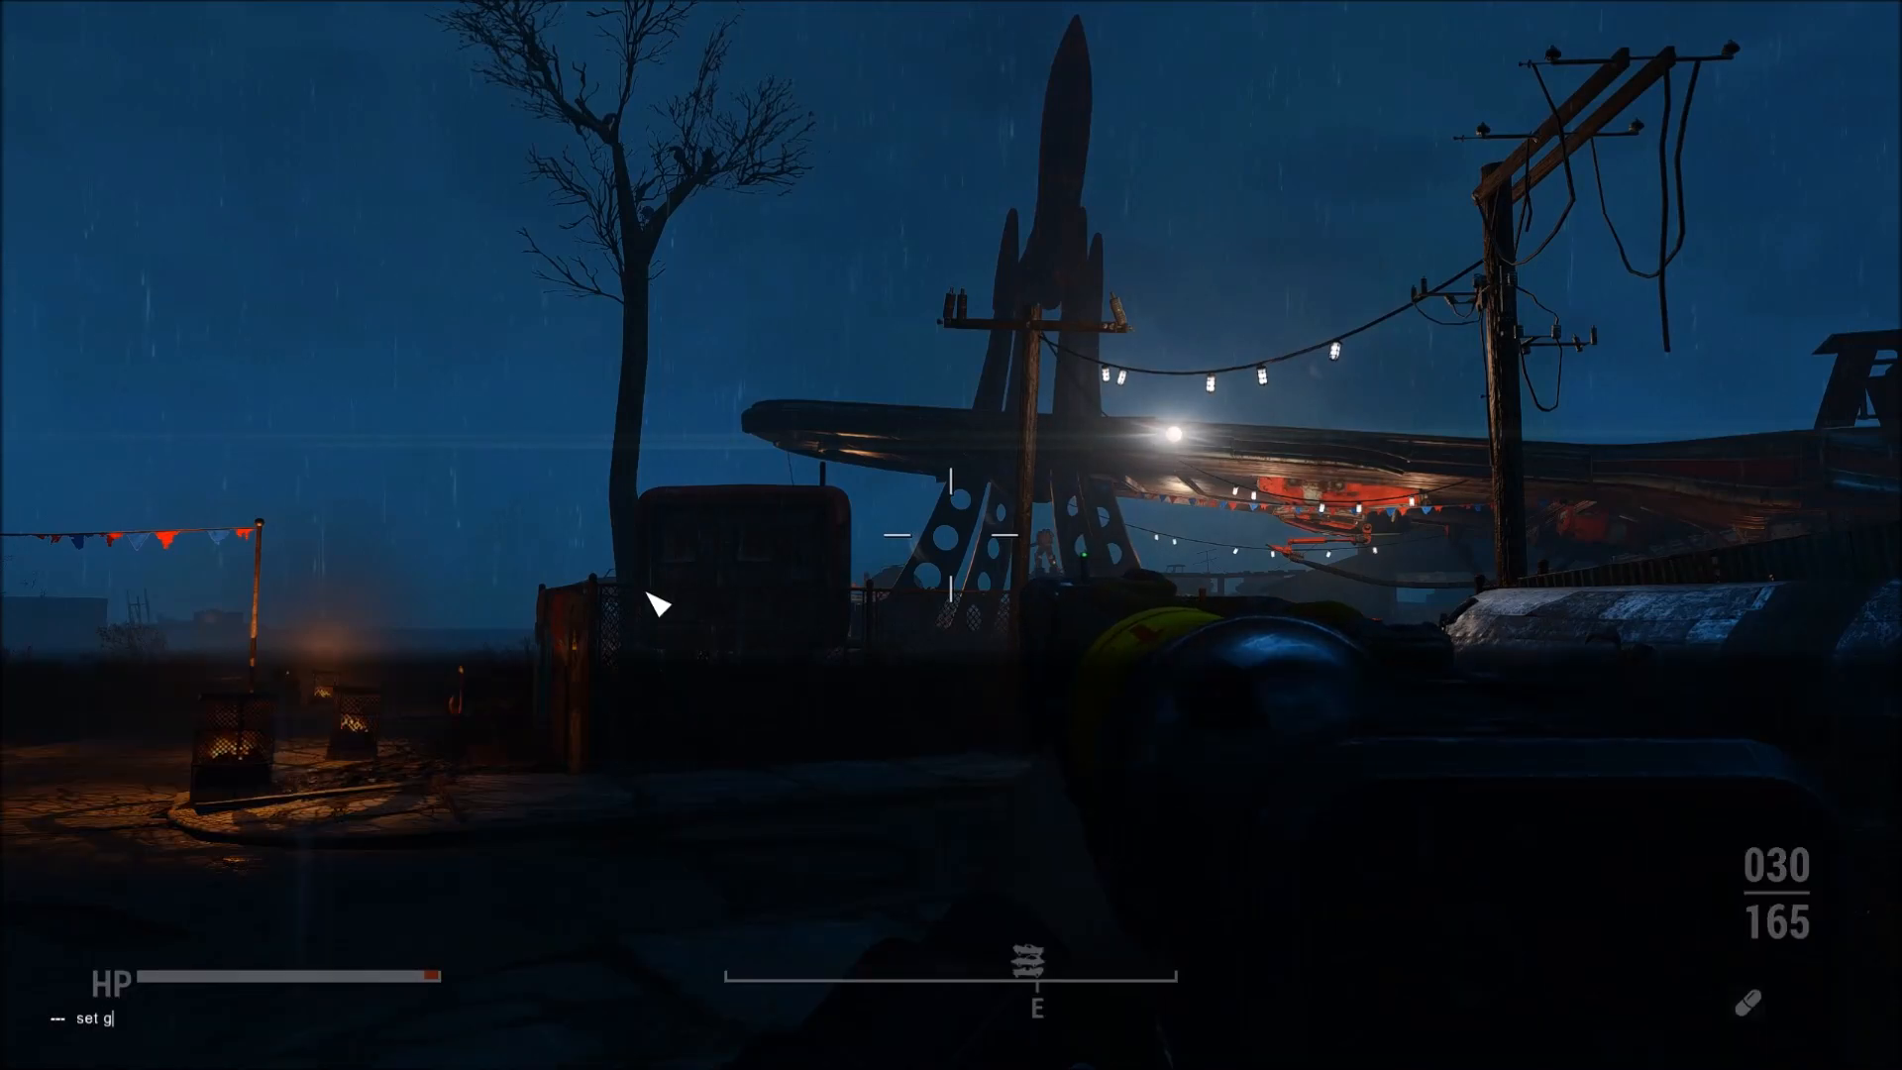
pyautogui.write('set gamehour to 12')
pyautogui.press('Return')
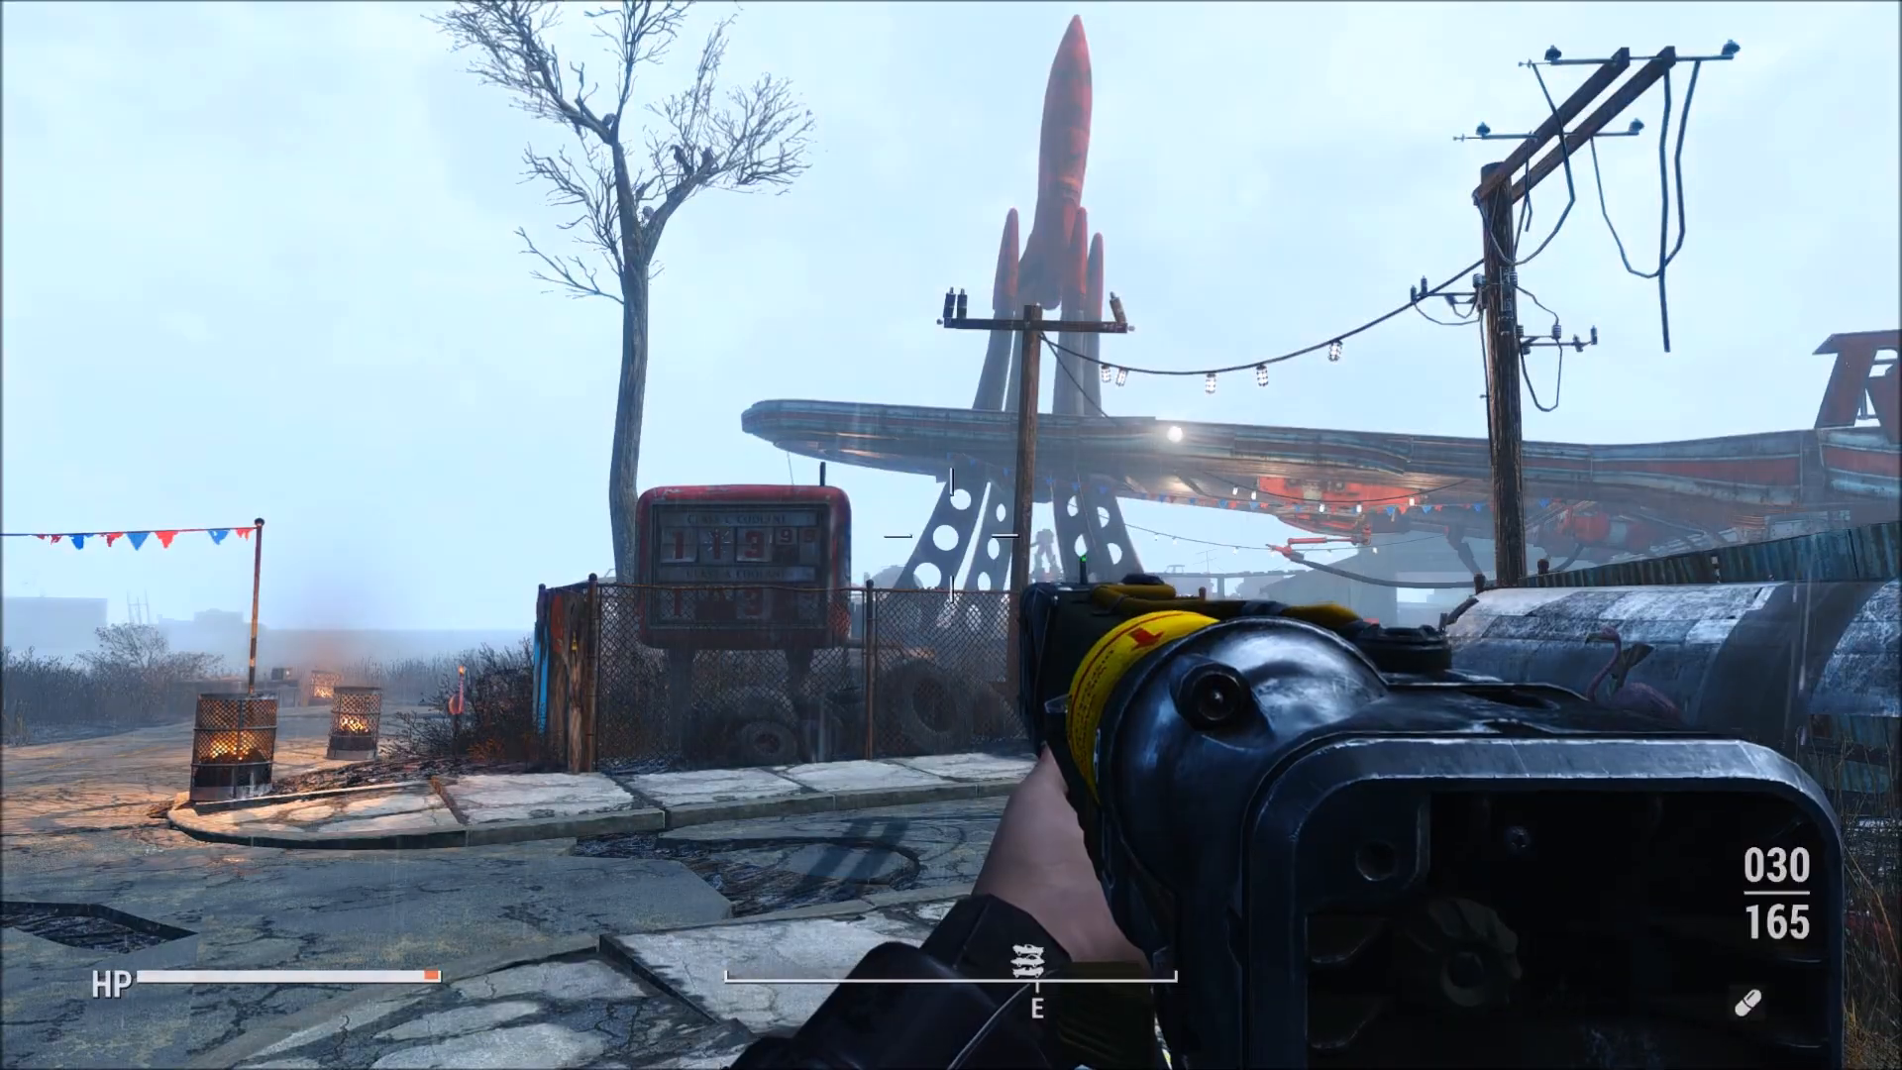
pyautogui.press('Up')
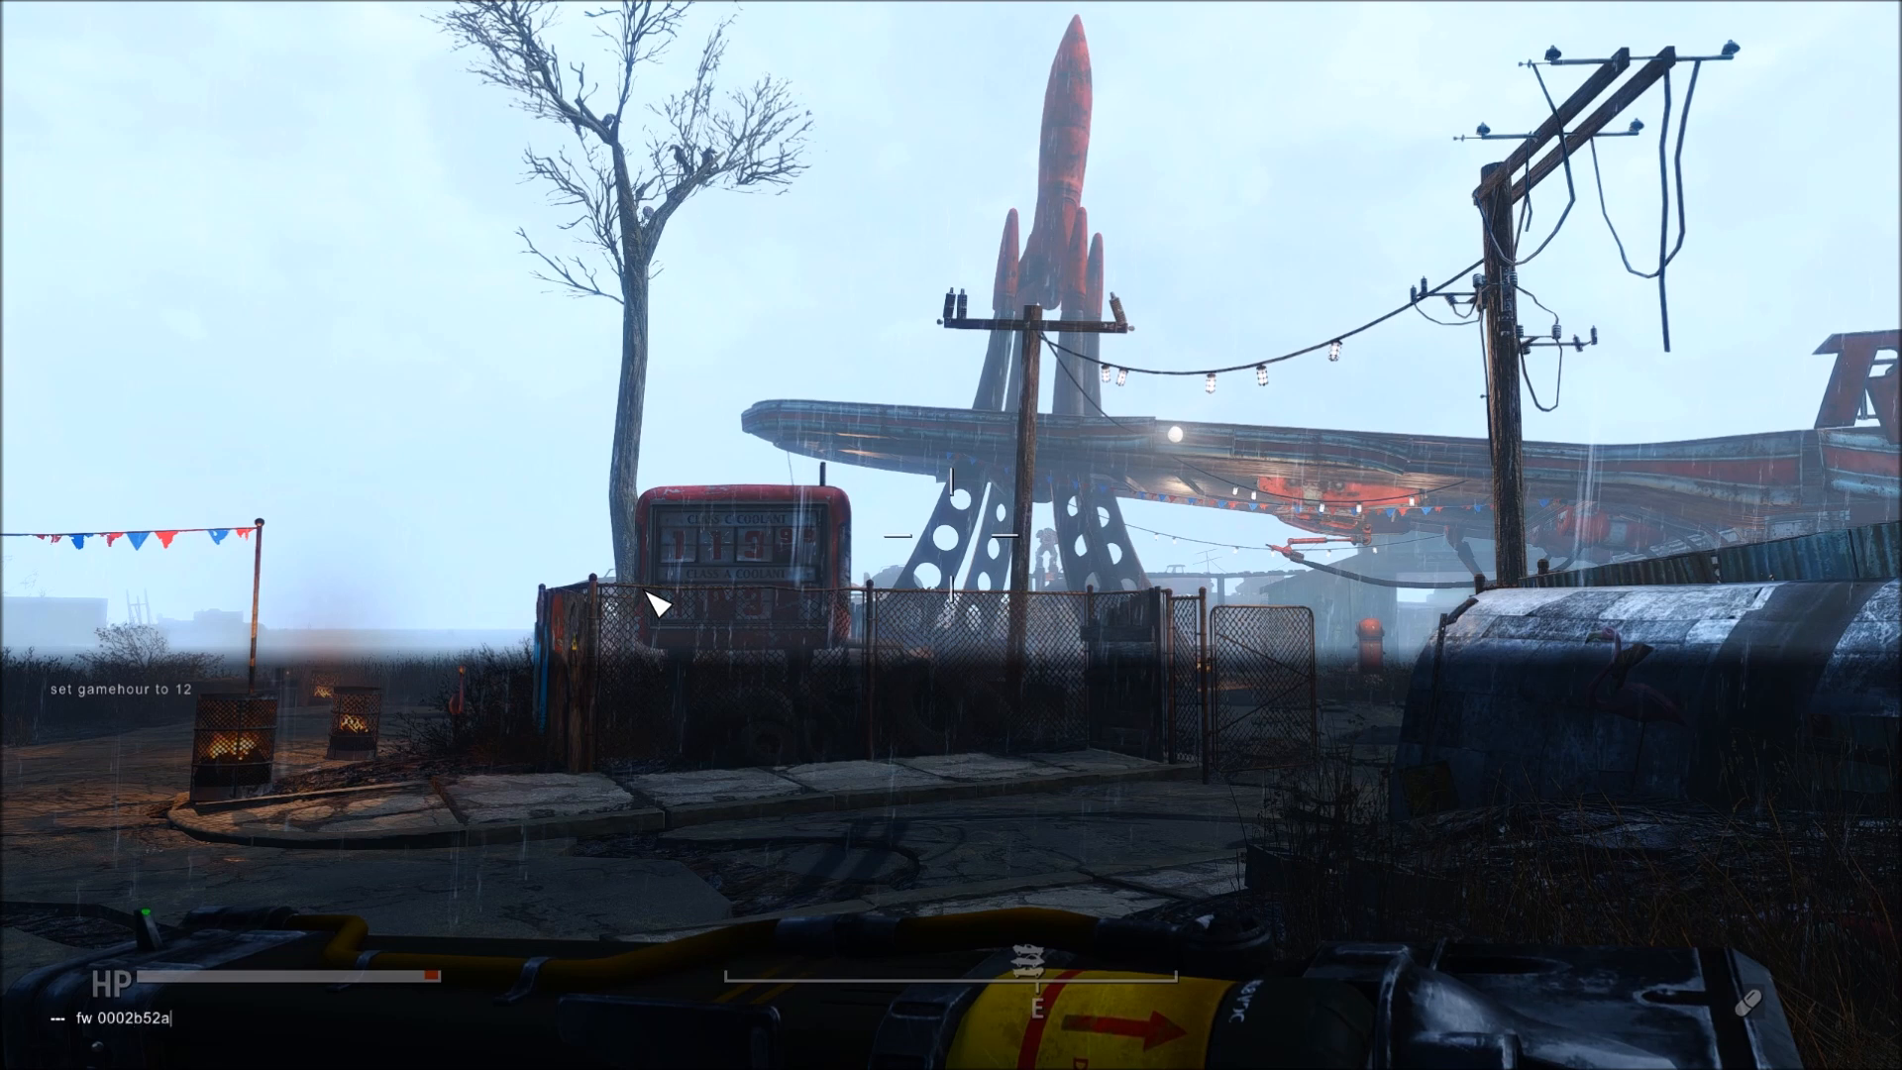
pyautogui.press('Return')
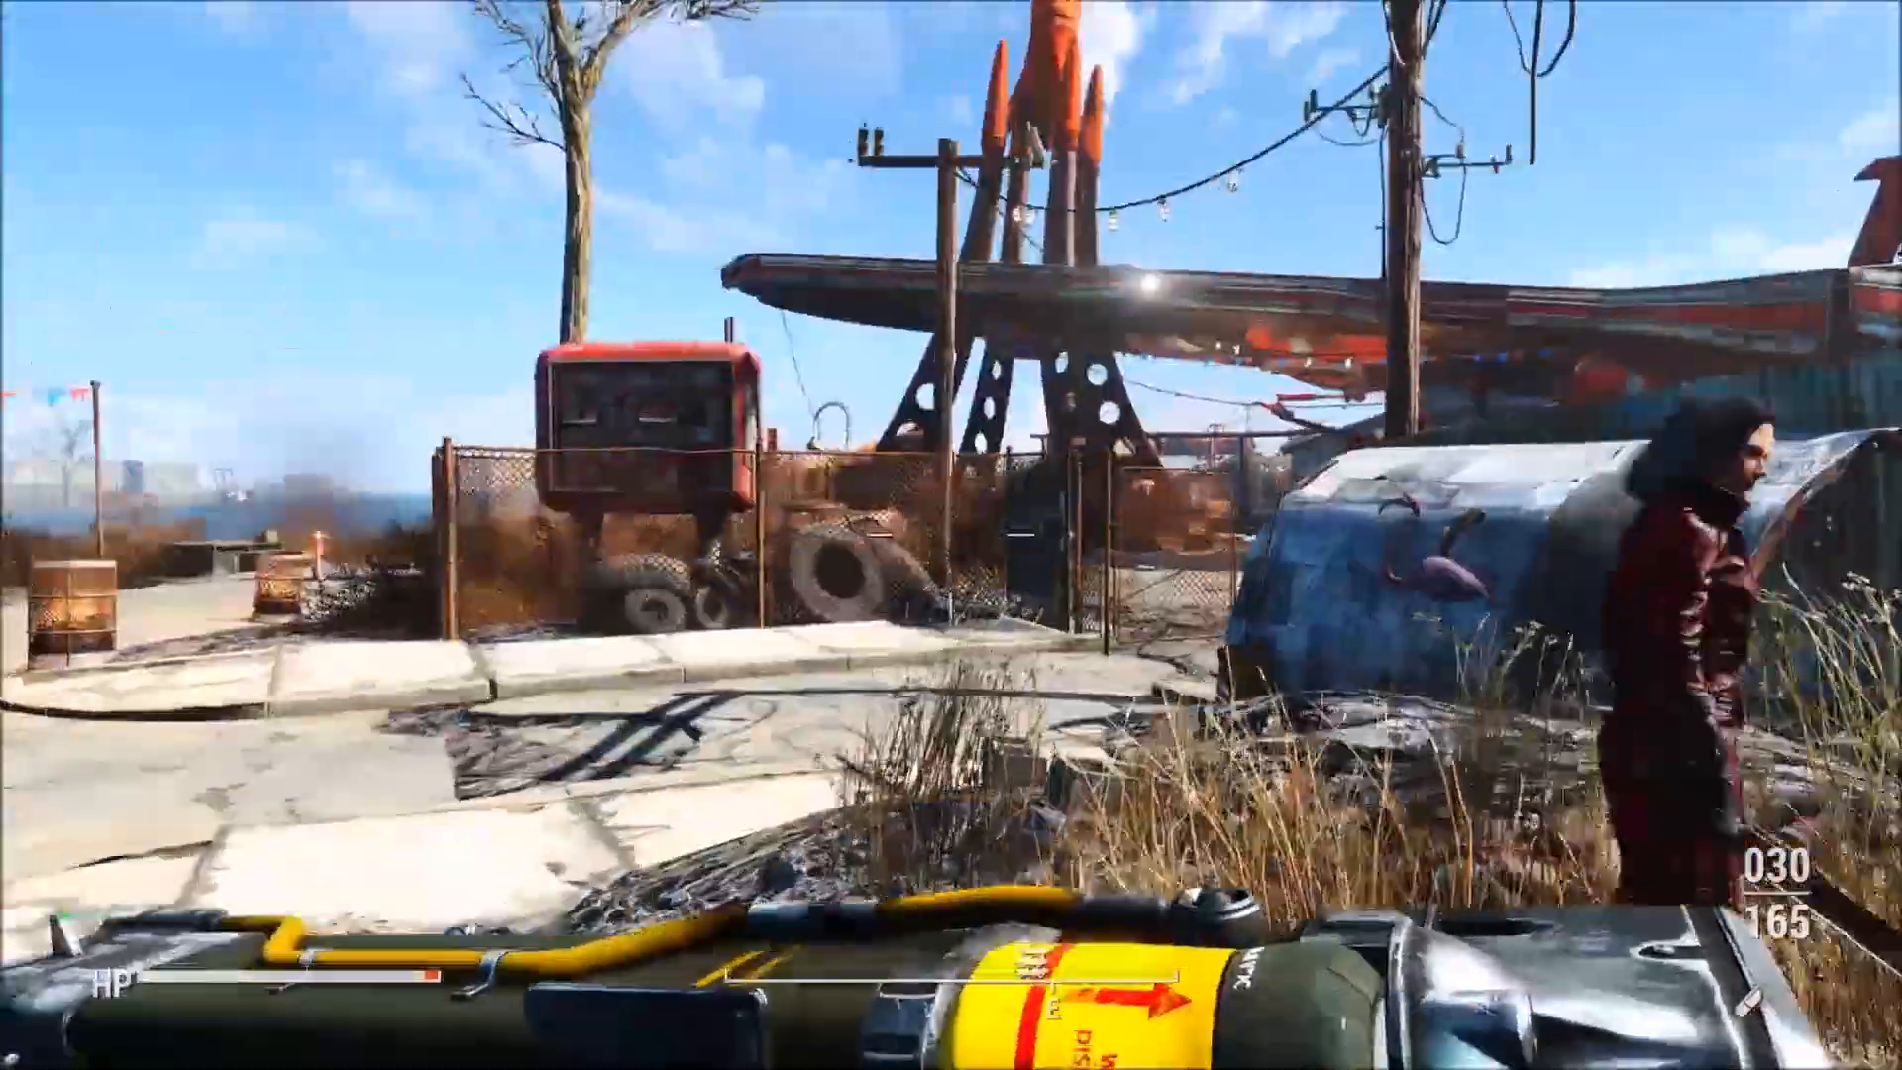
# Step: Lower the weapon and walk through the gate into the Atom Cats lot towards the garage building
pyautogui.press('w')
pyautogui.press('r')
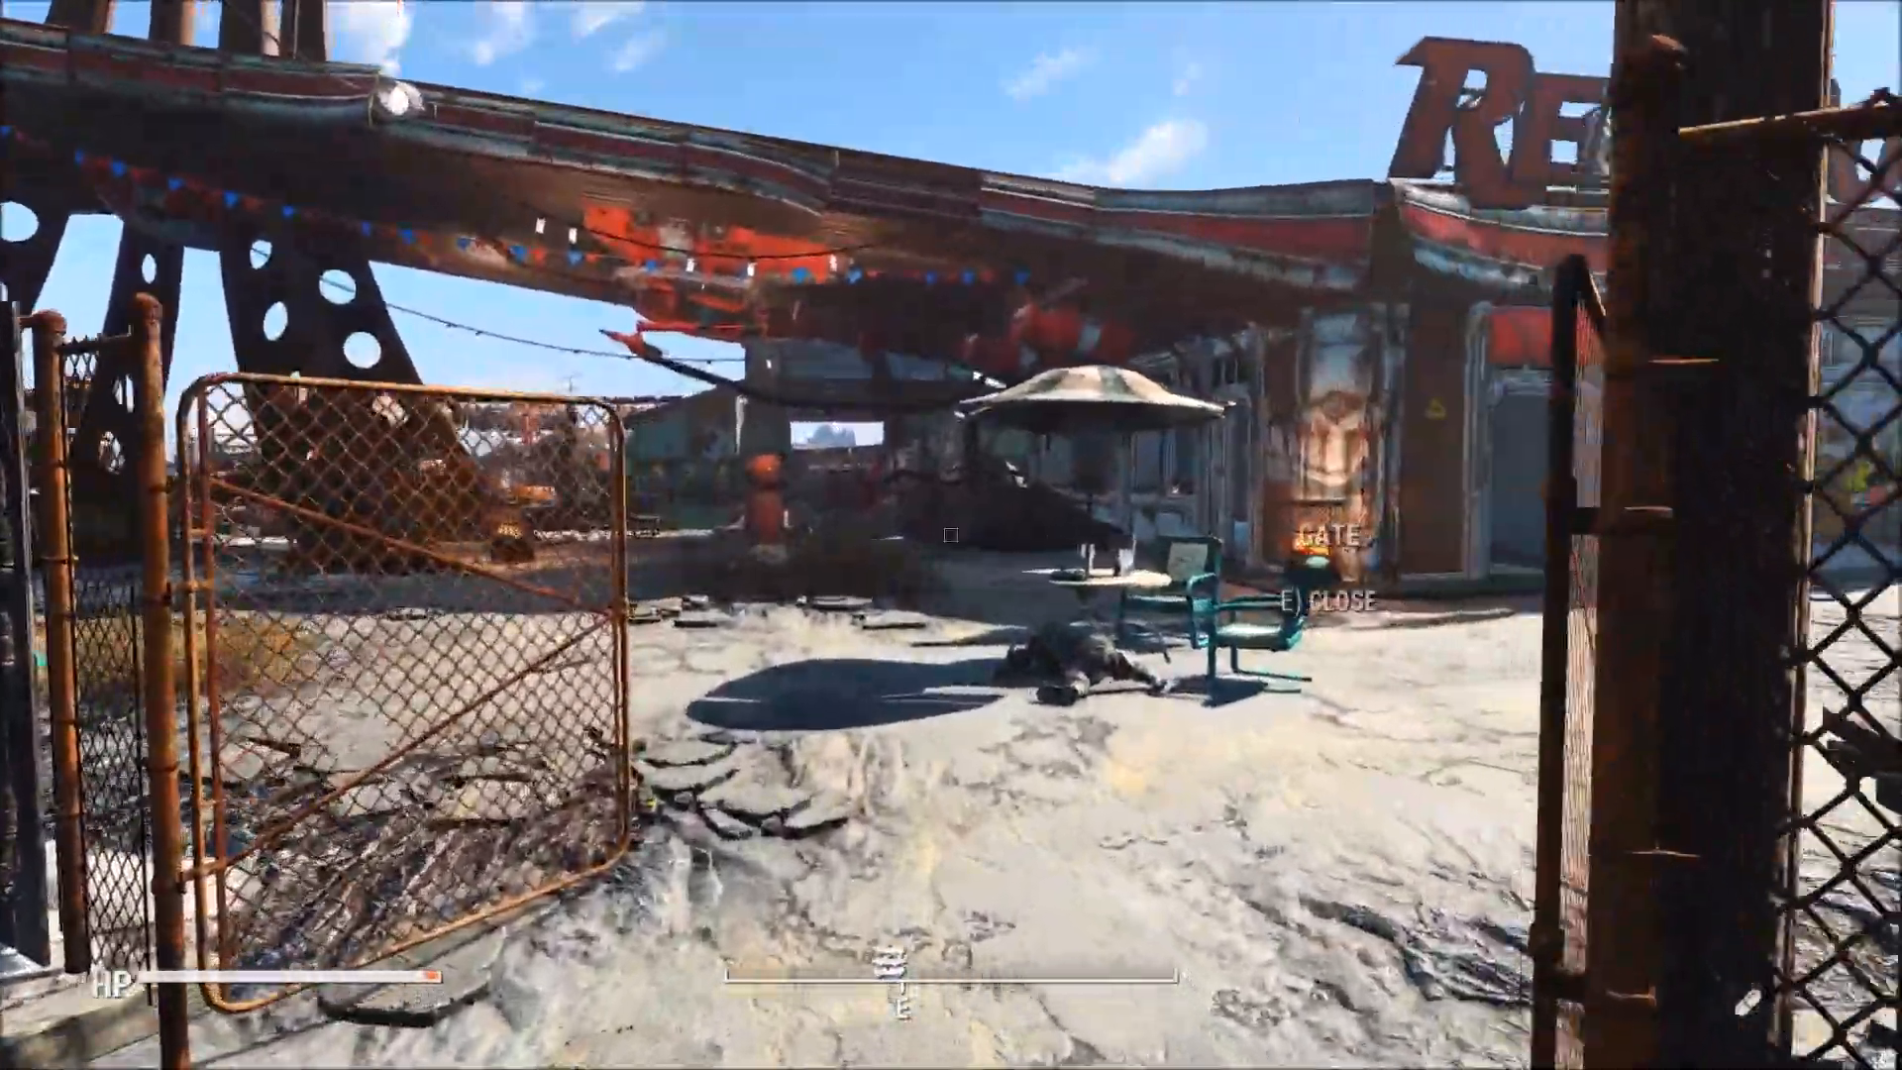
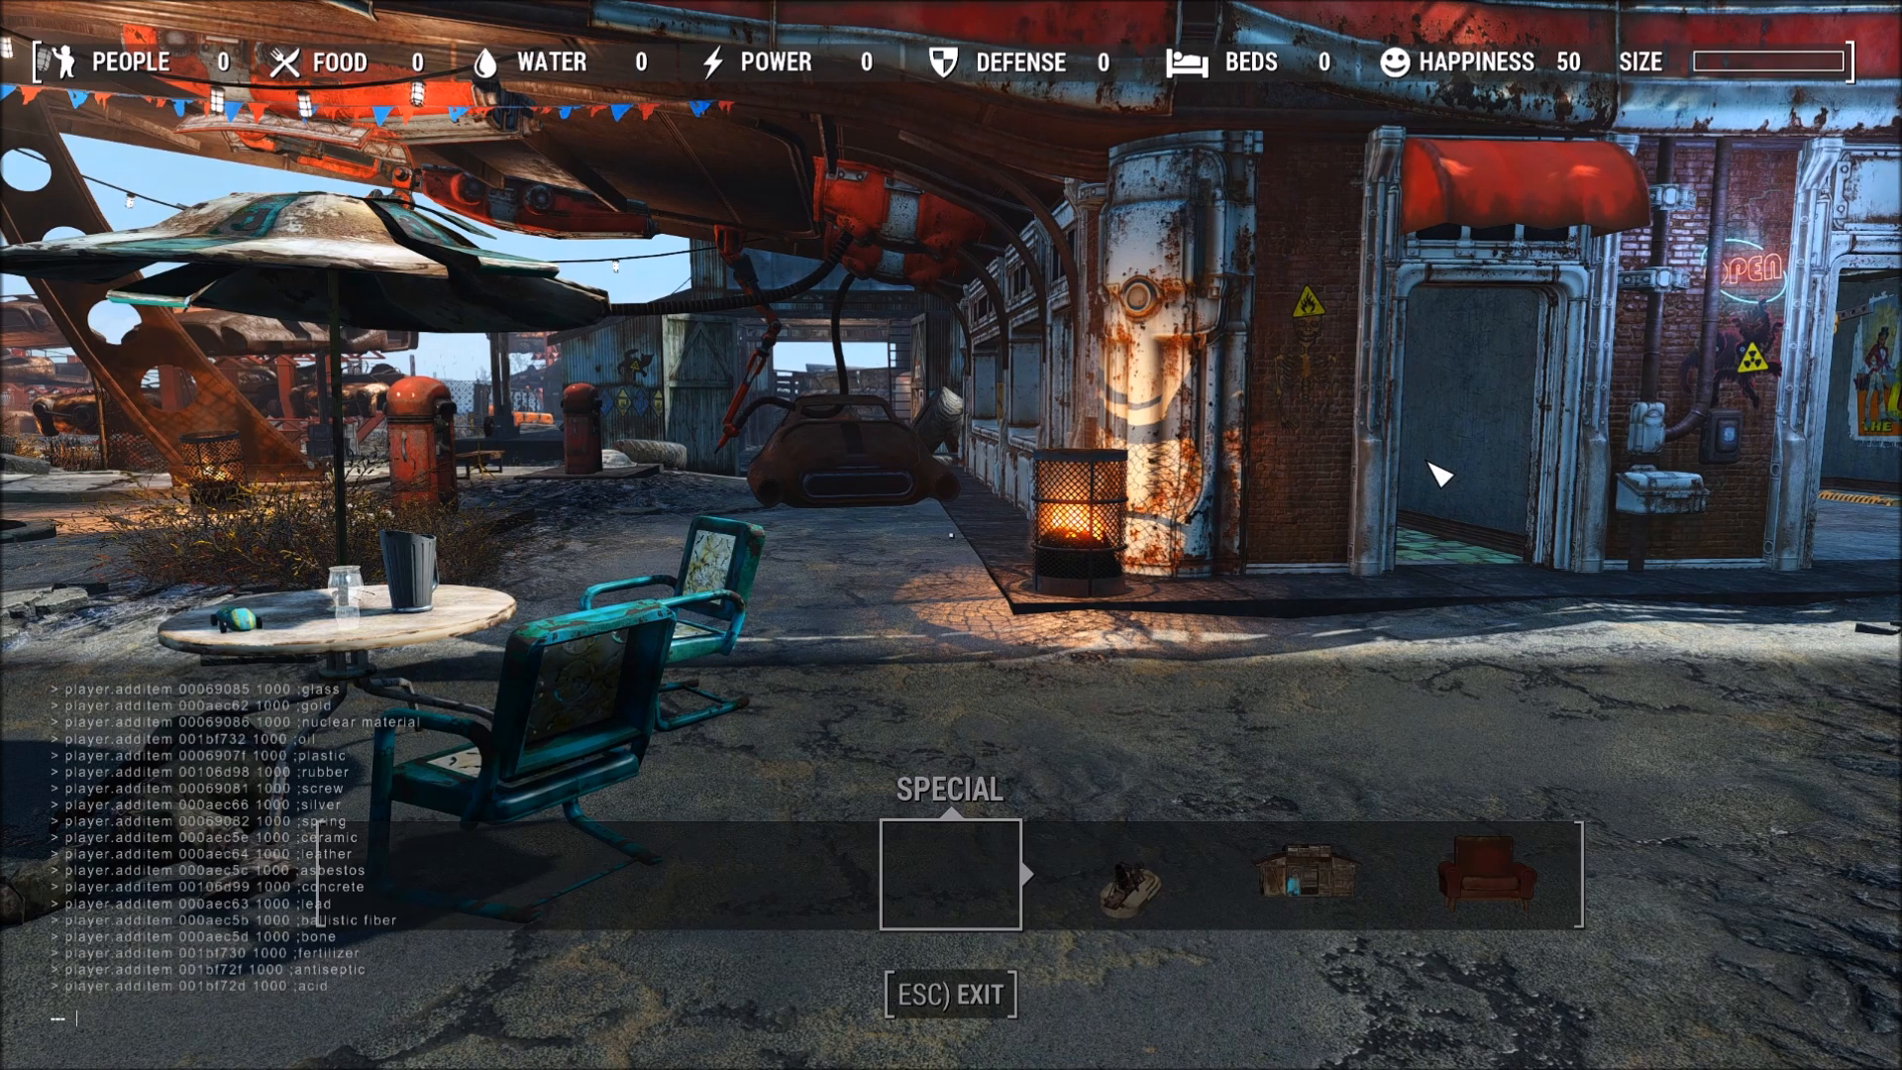
pyautogui.press('w')
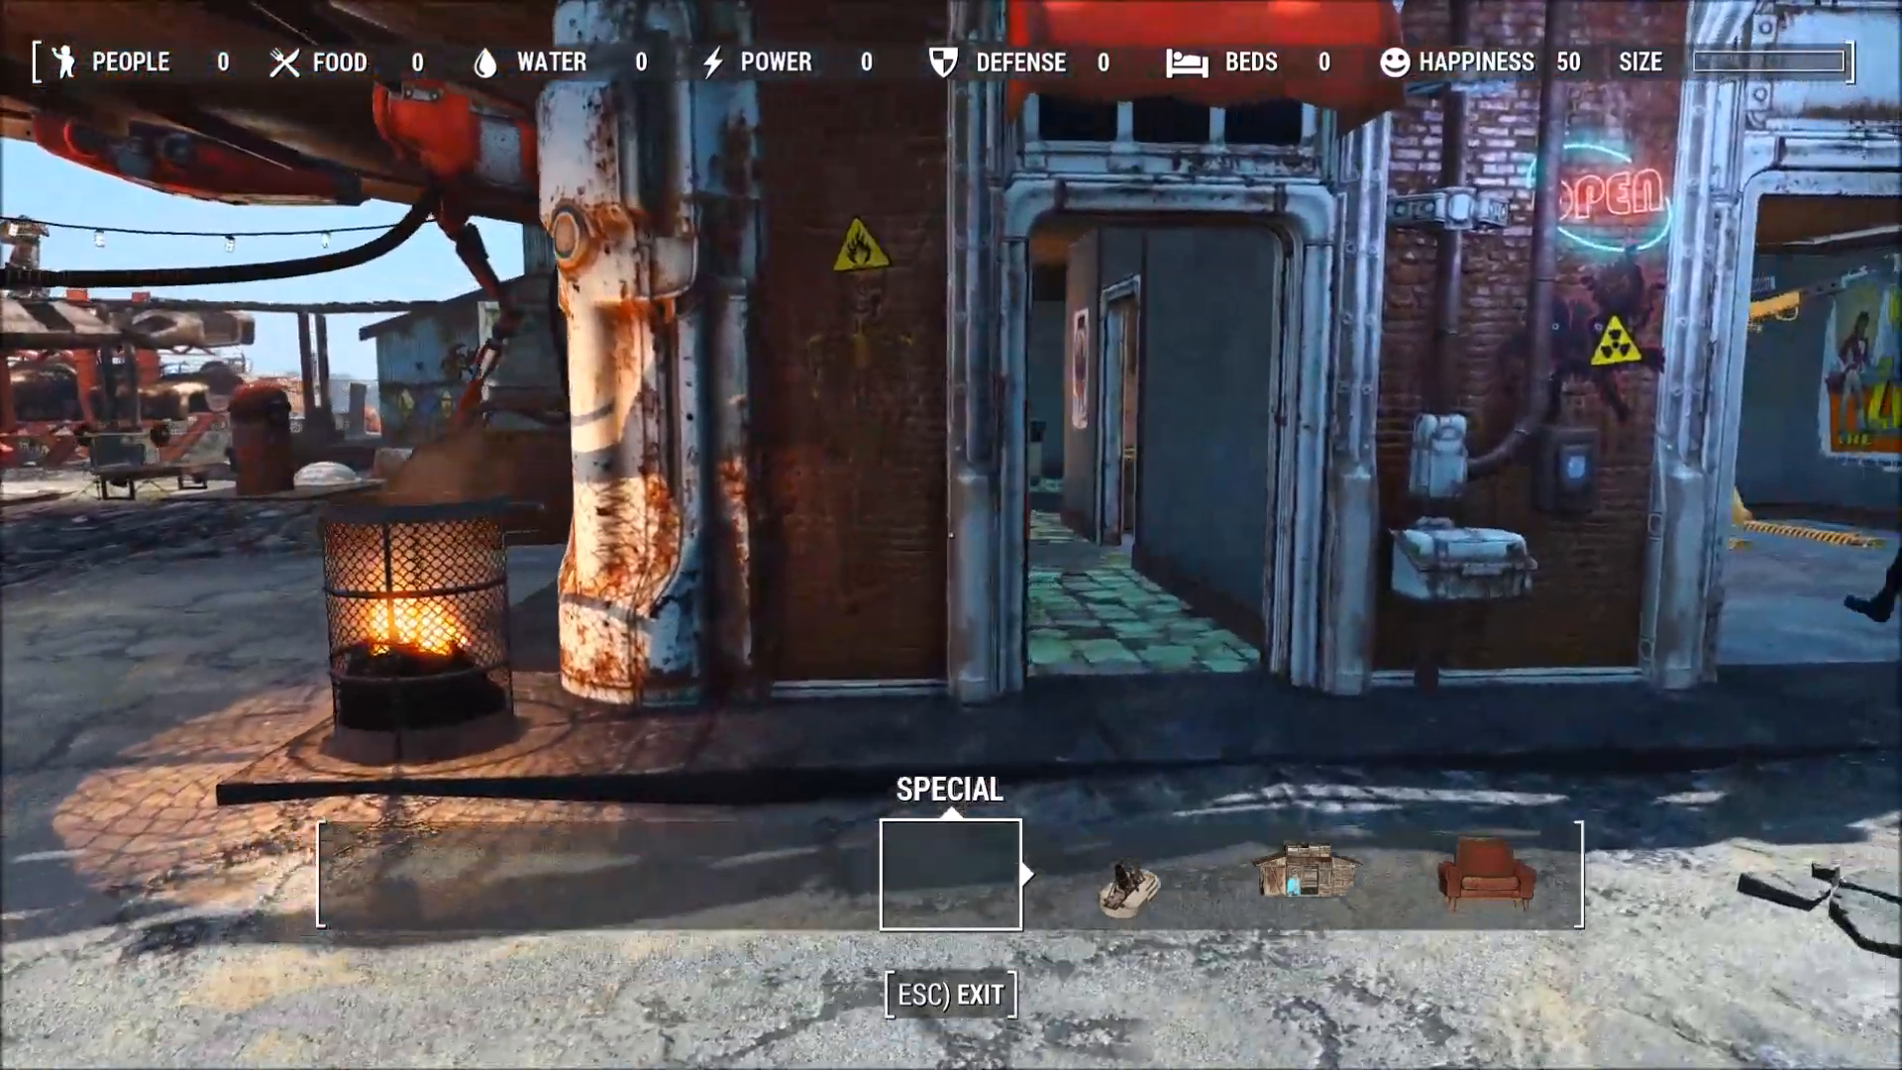
# Step: Force clear weather at the garage again with the console command fw 0002b52a and step back from the building
pyautogui.press('`')
pyautogui.press('`')
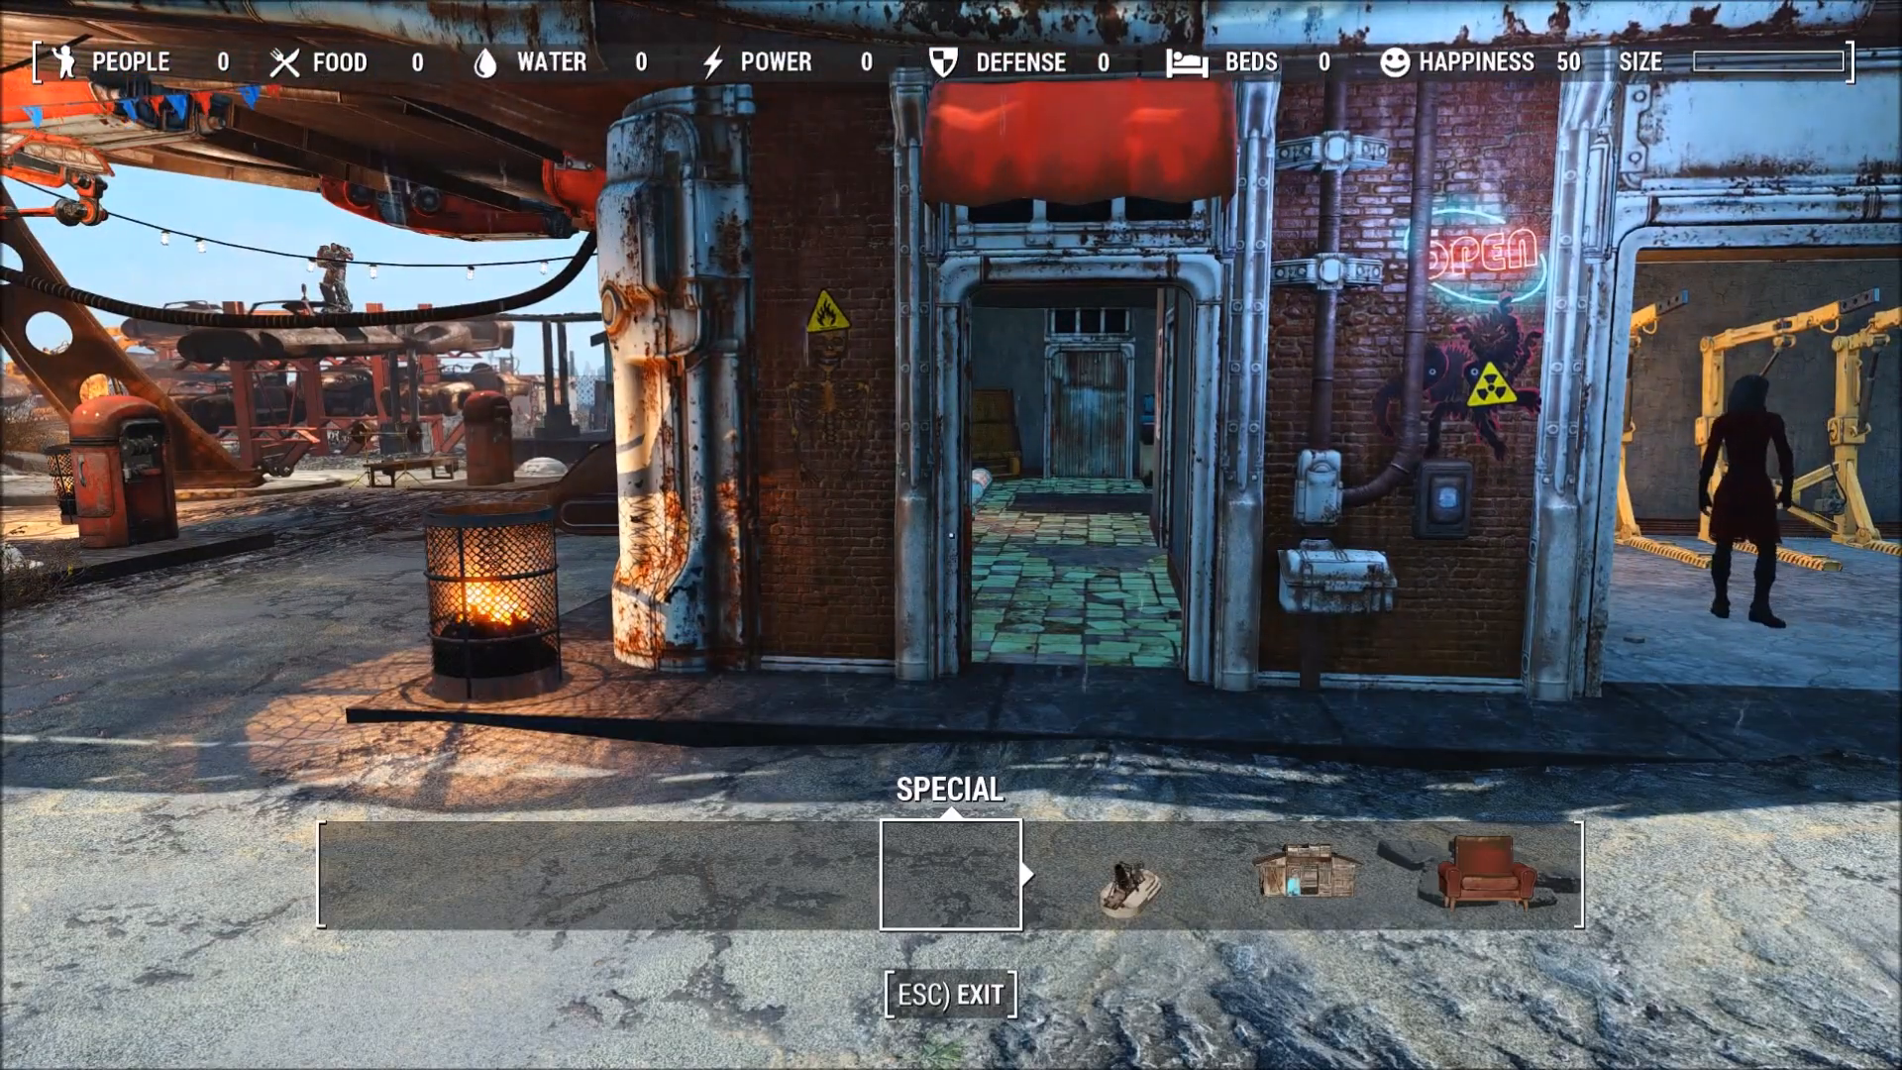
pyautogui.press('`')
pyautogui.write('fw 0002b52a')
pyautogui.press('Return')
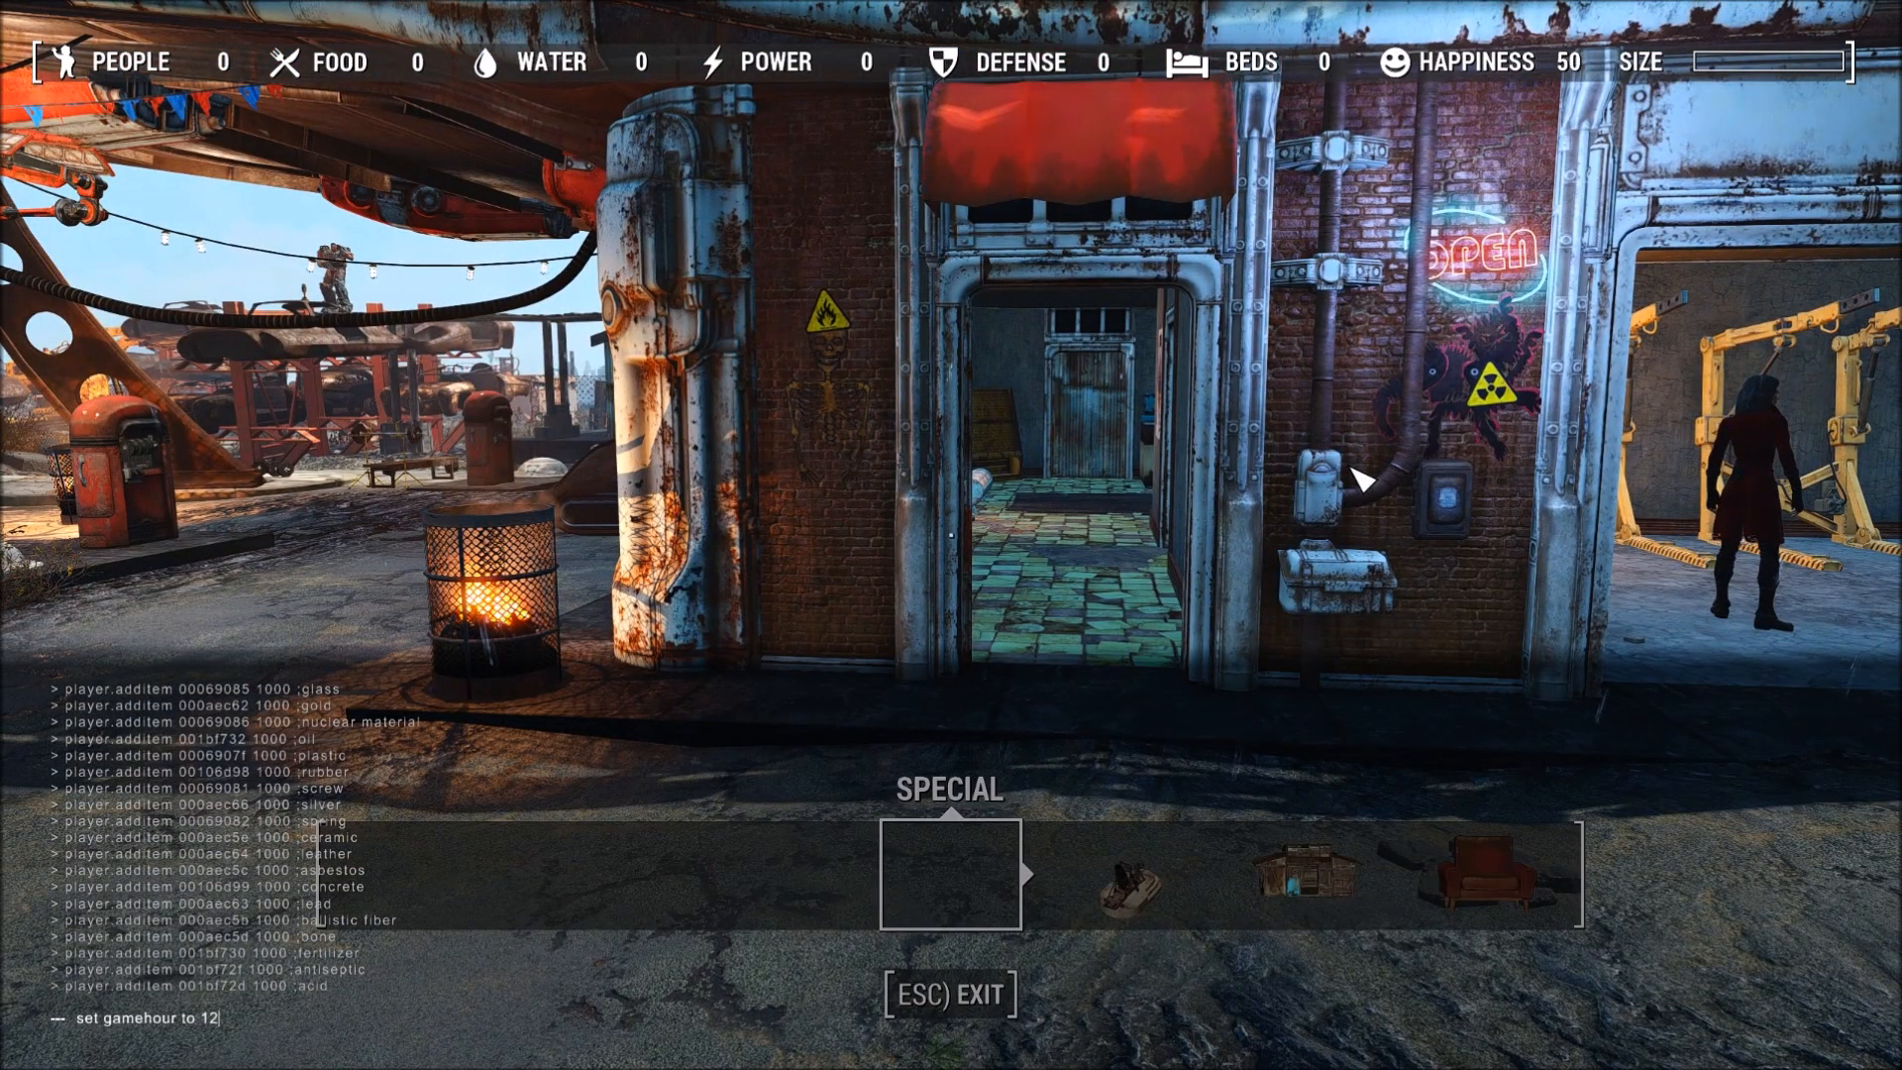
pyautogui.press('`')
pyautogui.press('s')
pyautogui.press('a')
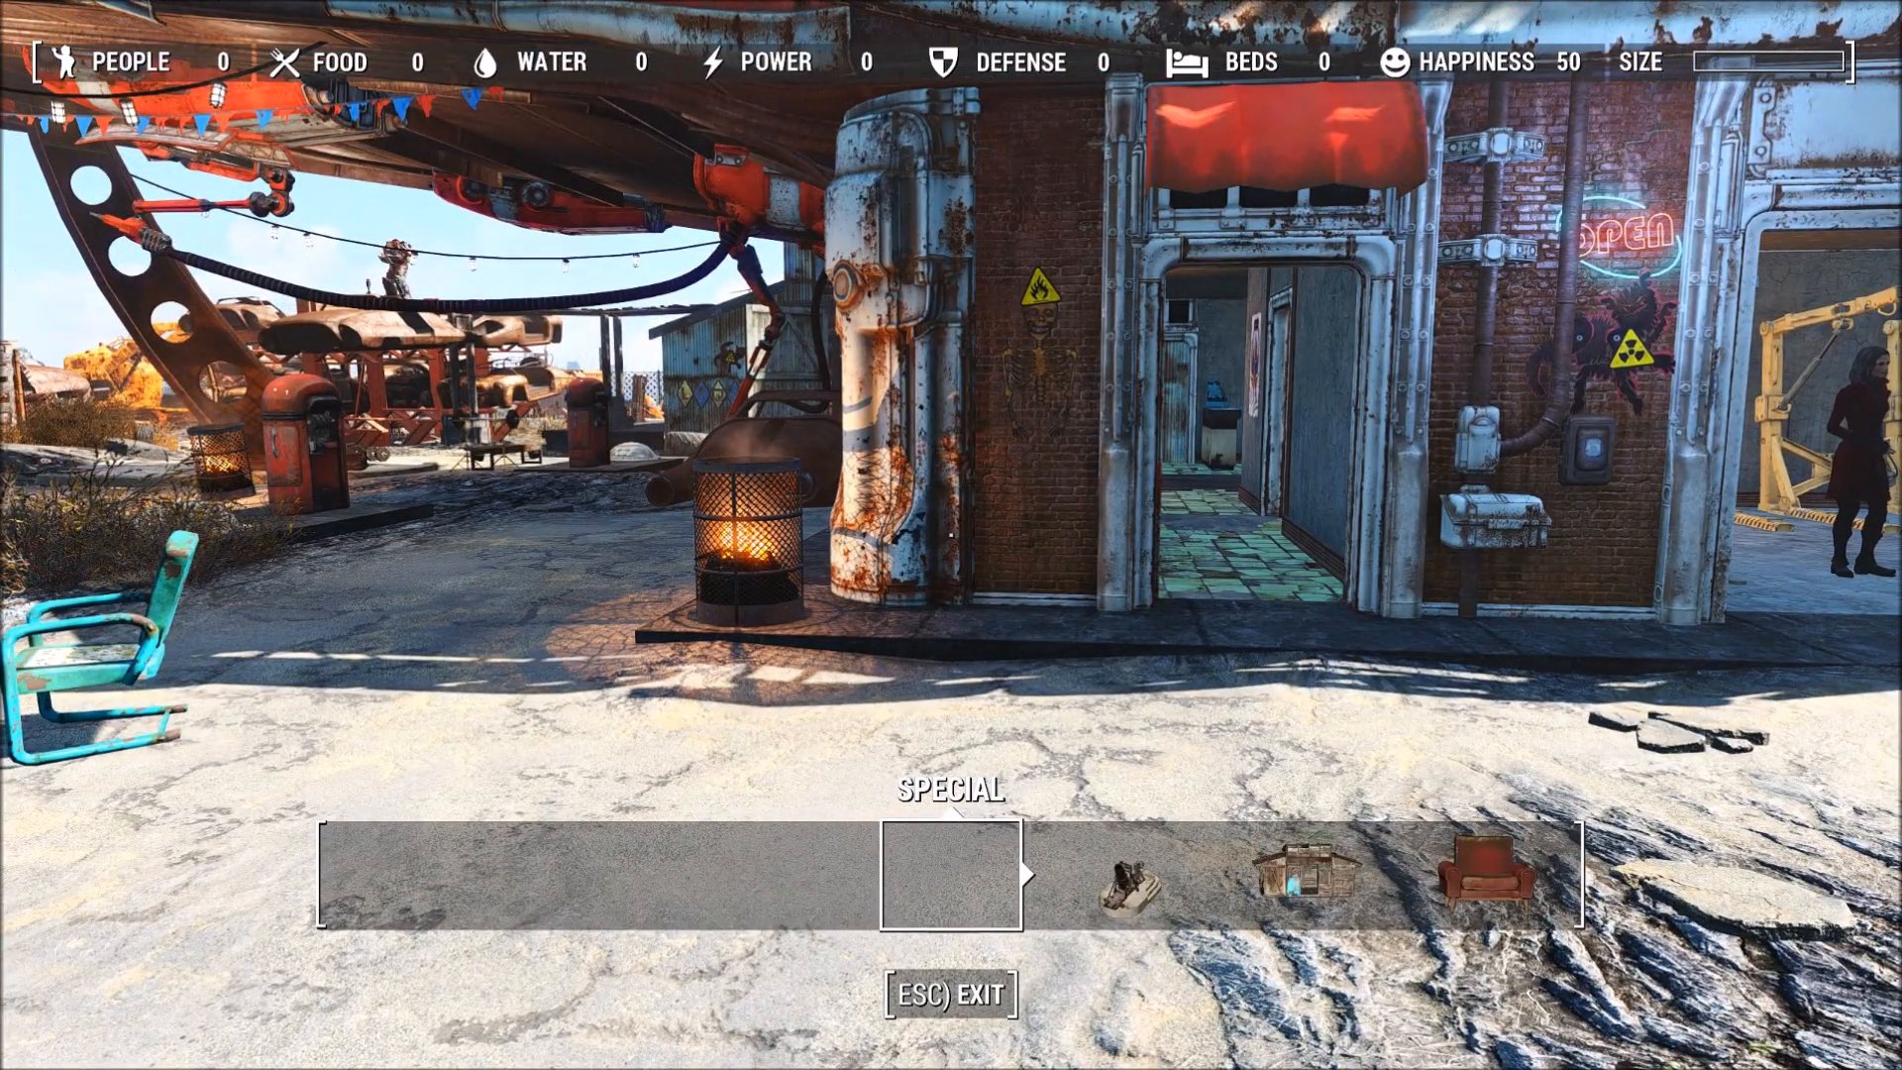
# Step: Build a small generator and a recruitment beacon in front of the garage and wire them together
pyautogui.press('Right')
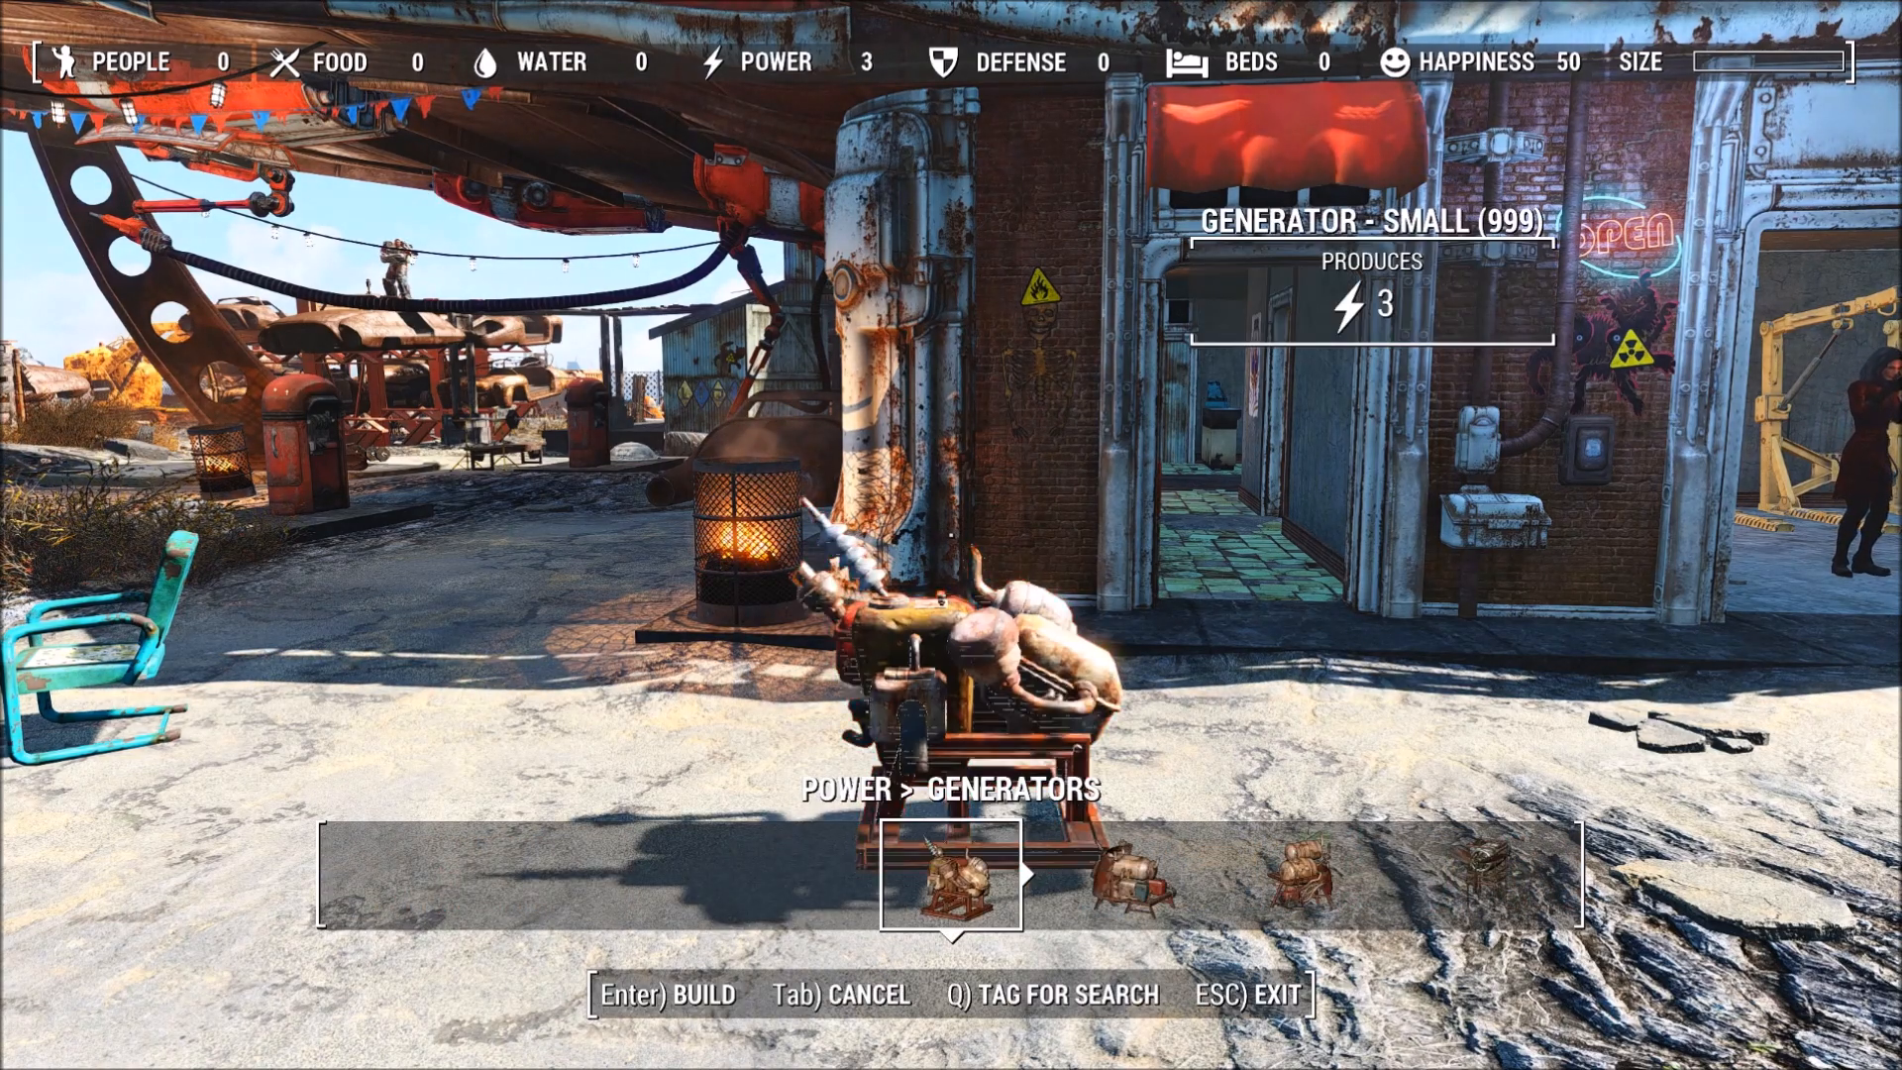
pyautogui.press('Return')
pyautogui.press('a')
pyautogui.press('Up')
pyautogui.press('Right')
pyautogui.press('Right')
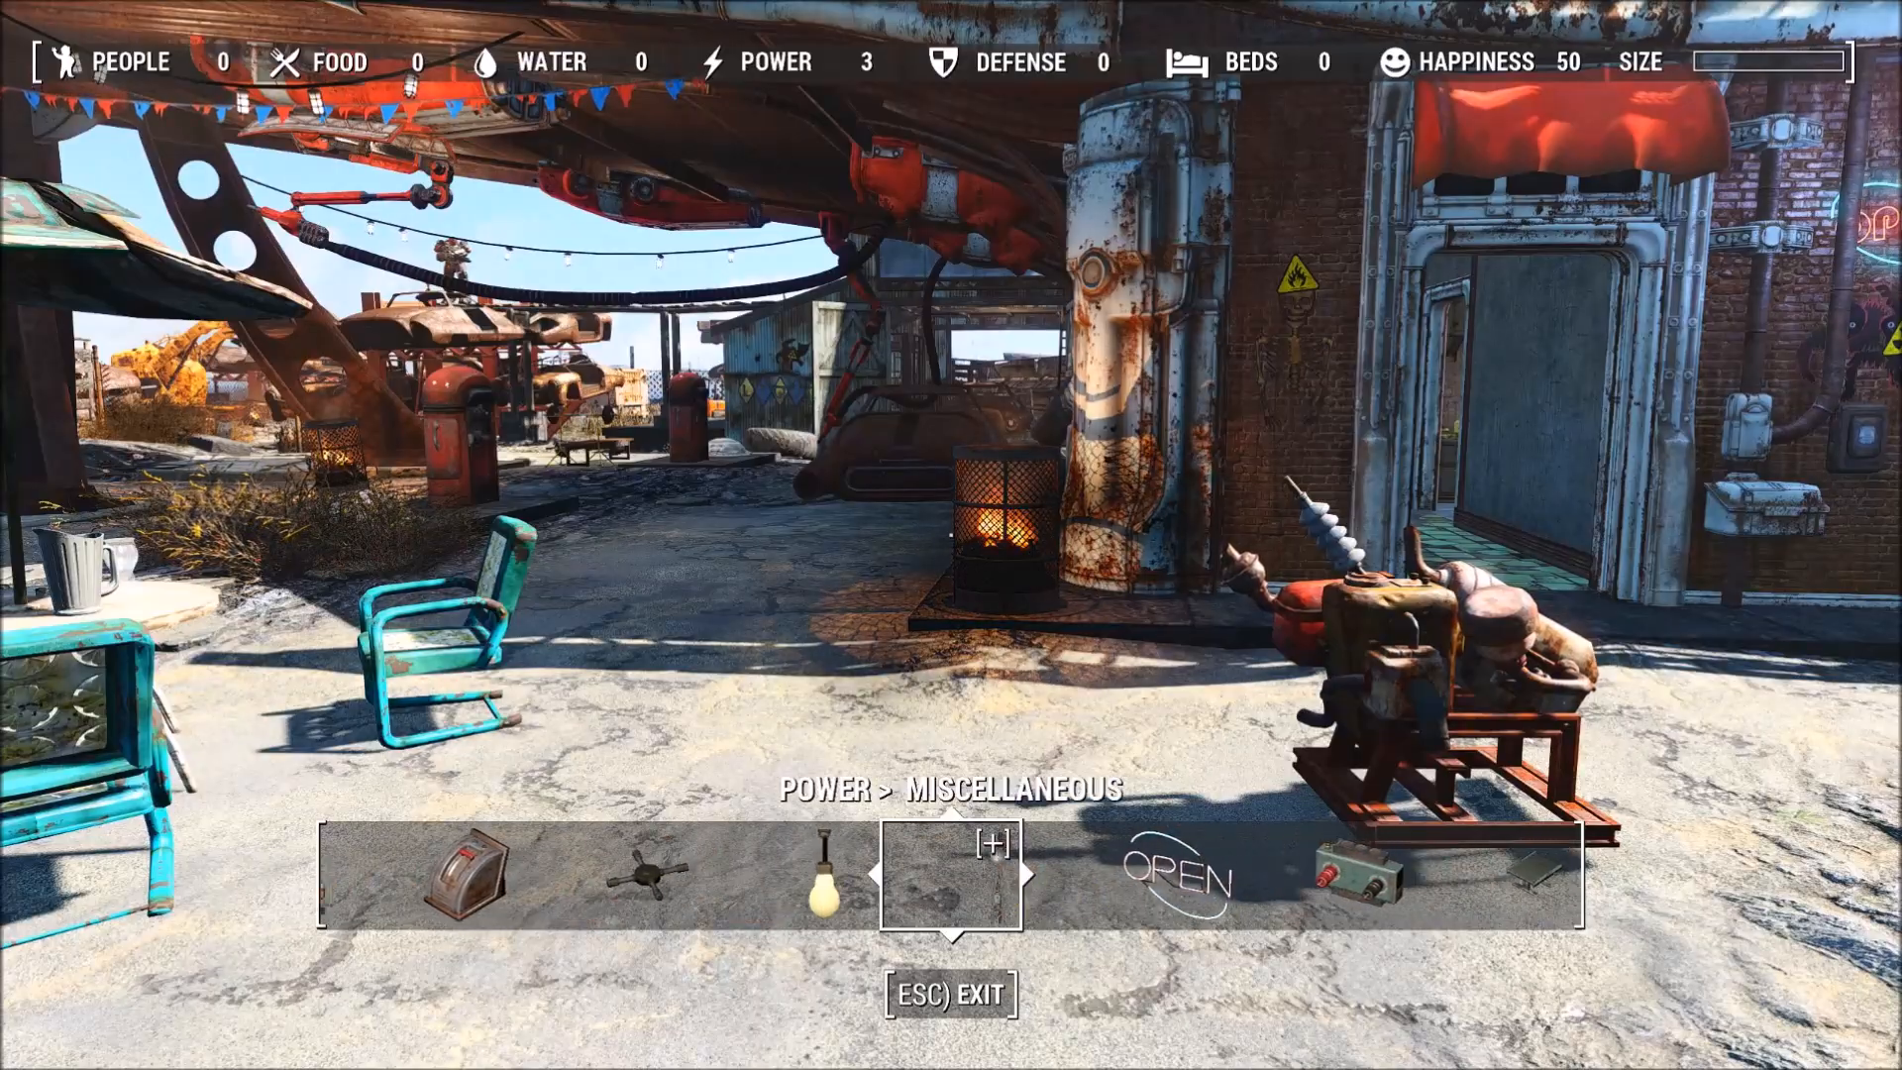
pyautogui.press('Return')
pyautogui.press('space')
pyautogui.press('Tab')
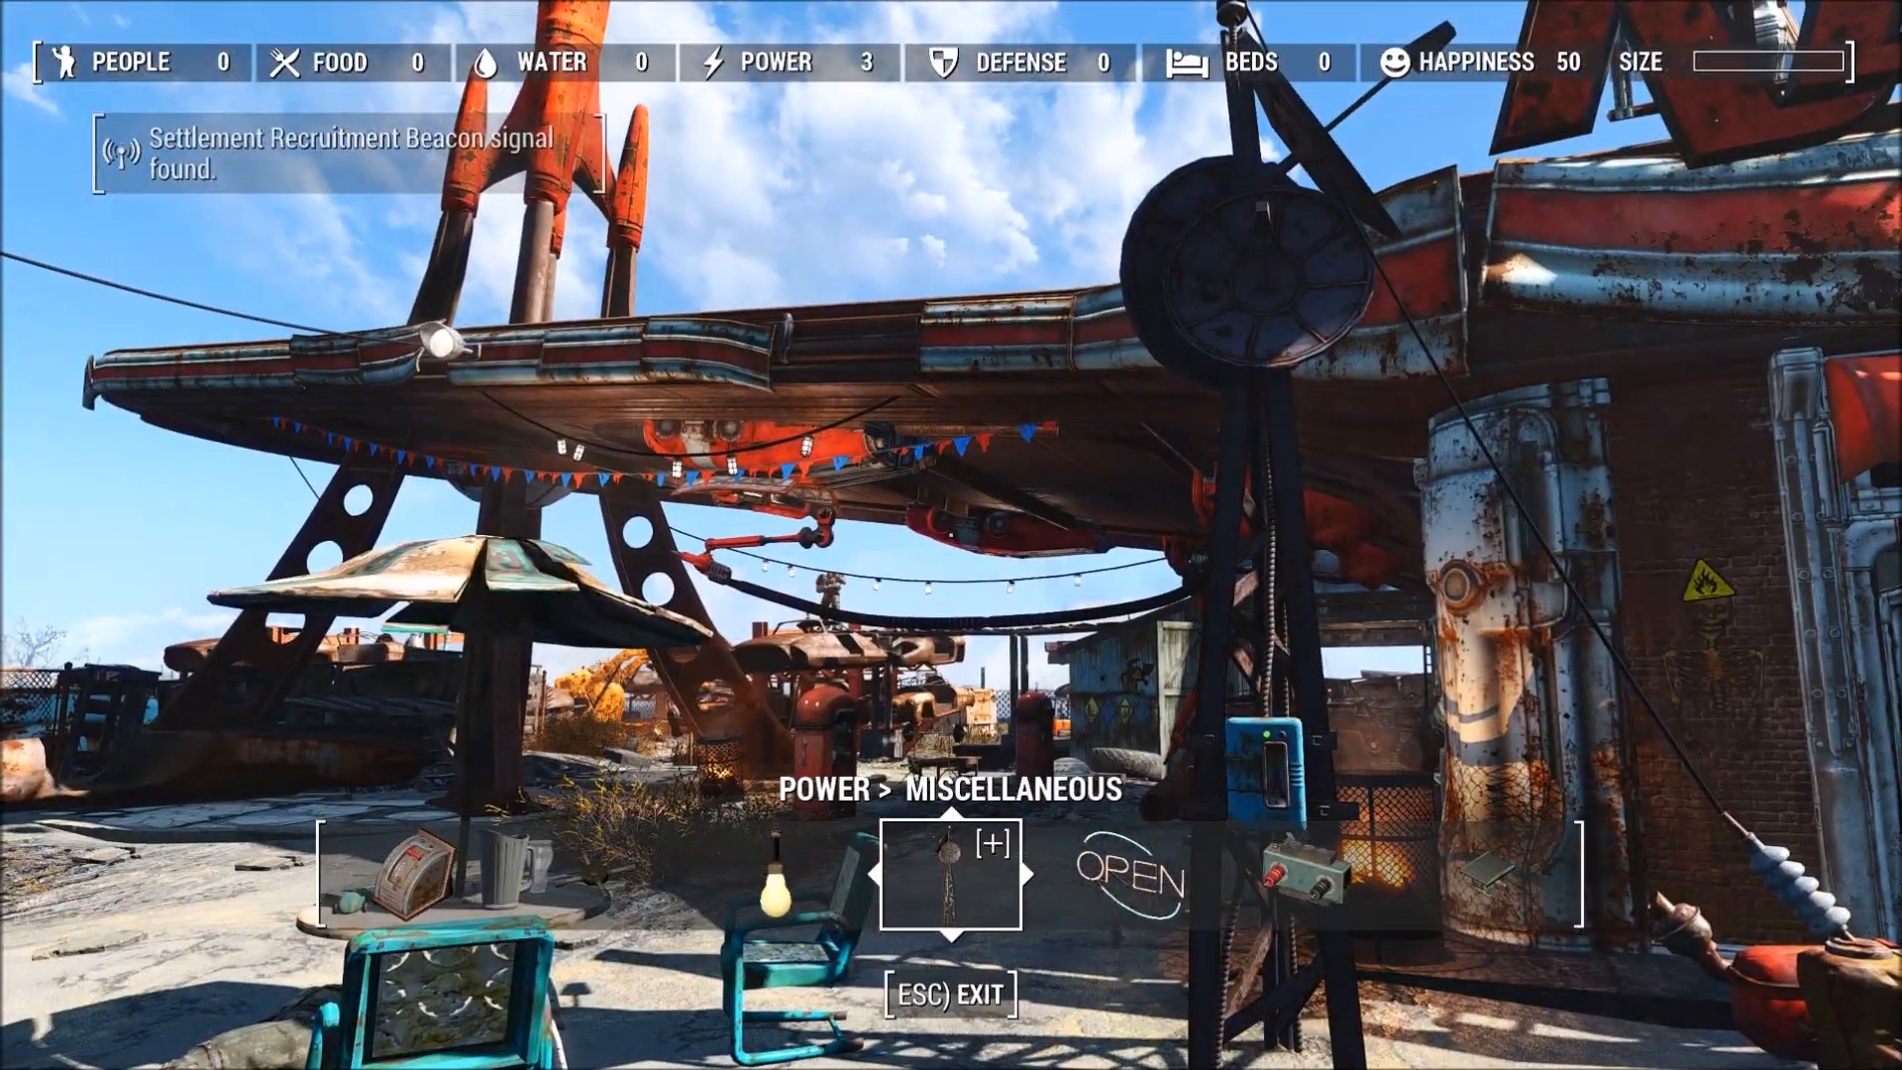
# Step: Walk around the Atom Cats Garage grounds in workshop mode to inspect the extent of the build area
pyautogui.press('w')
pyautogui.press('w')
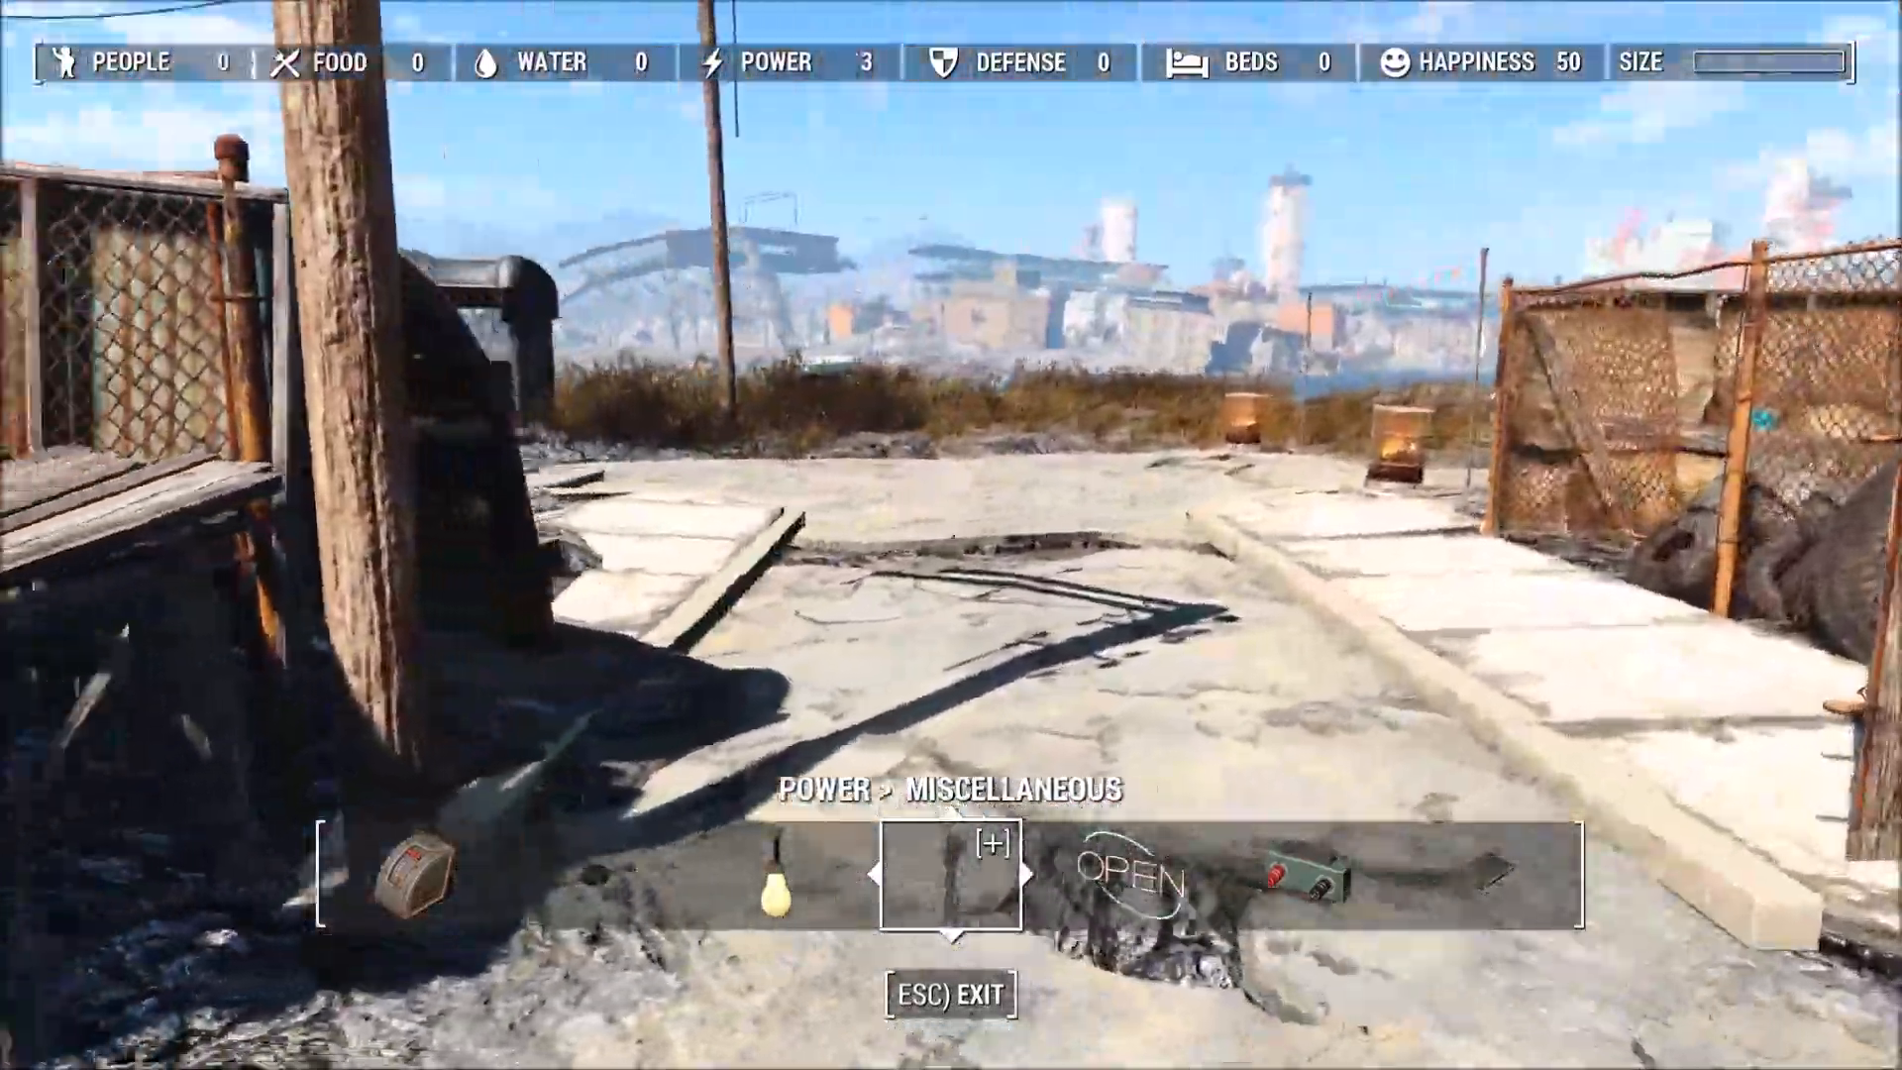
pyautogui.press('w')
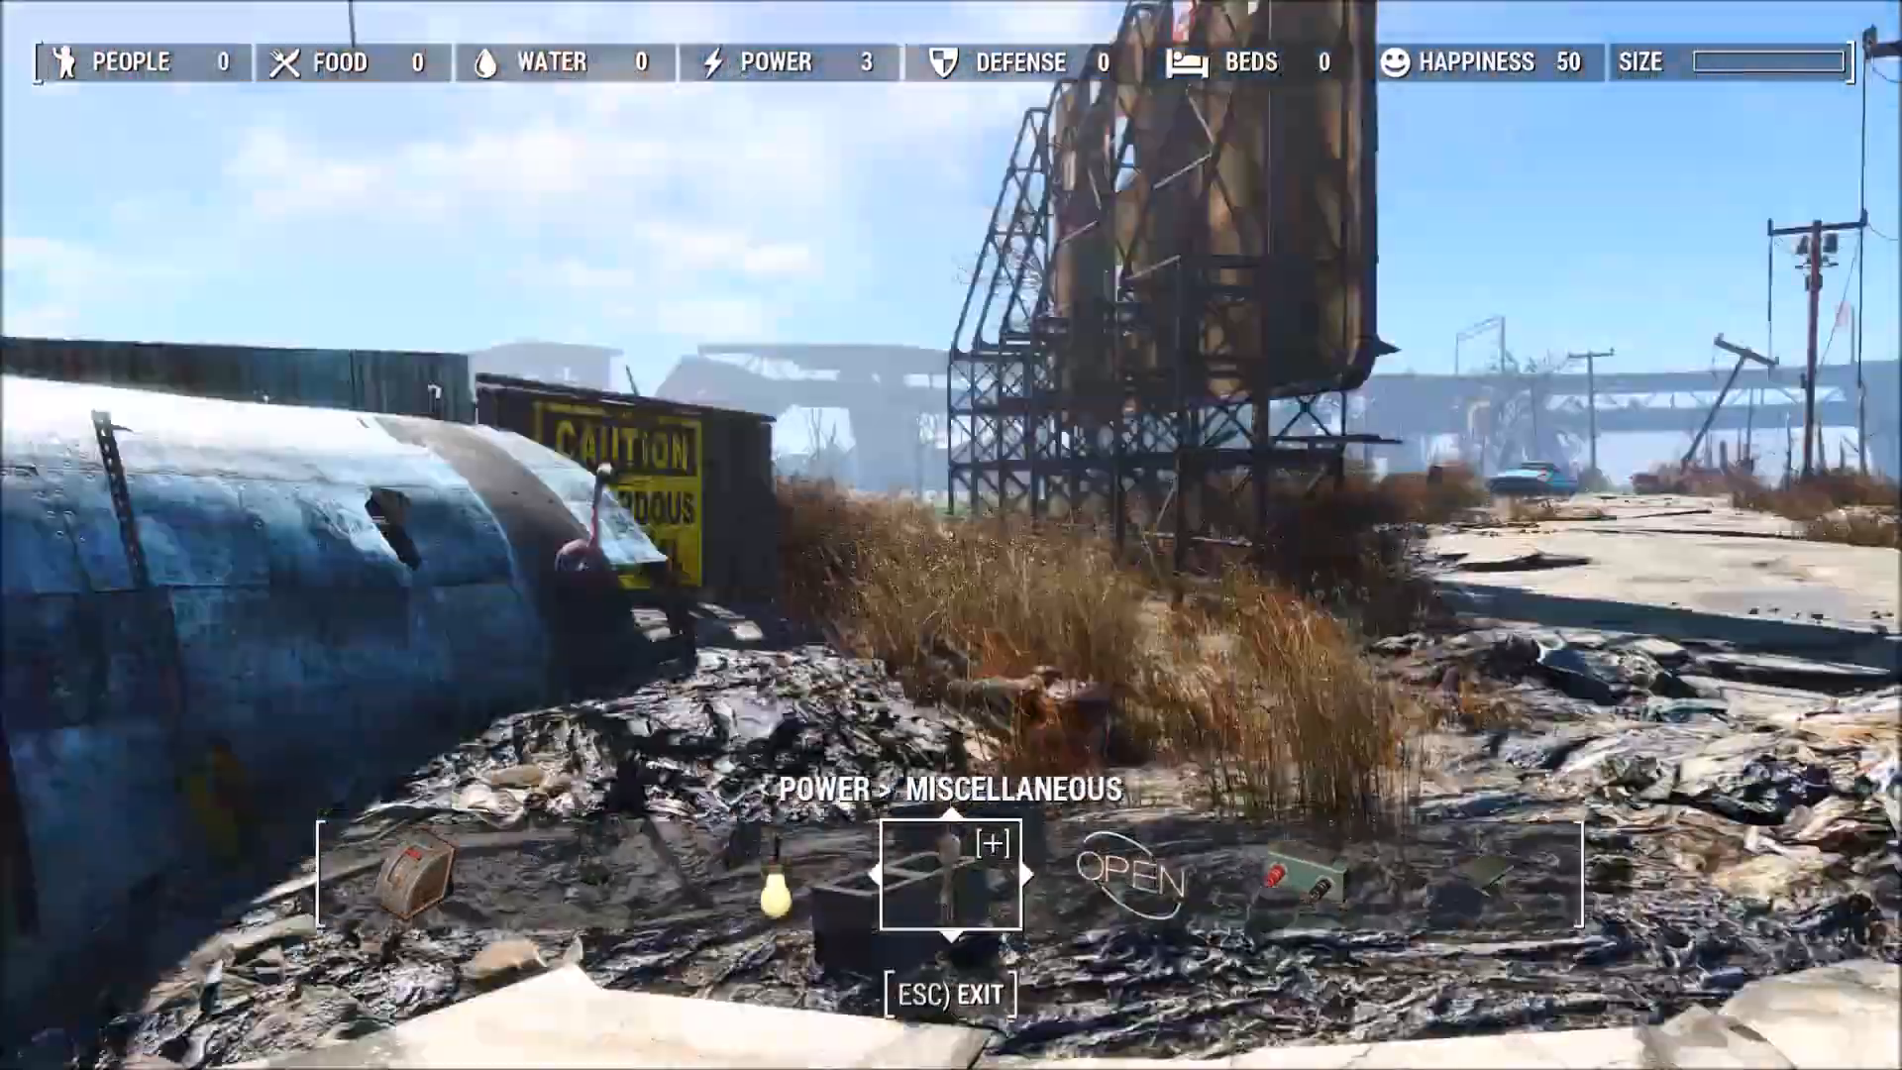
pyautogui.press('w')
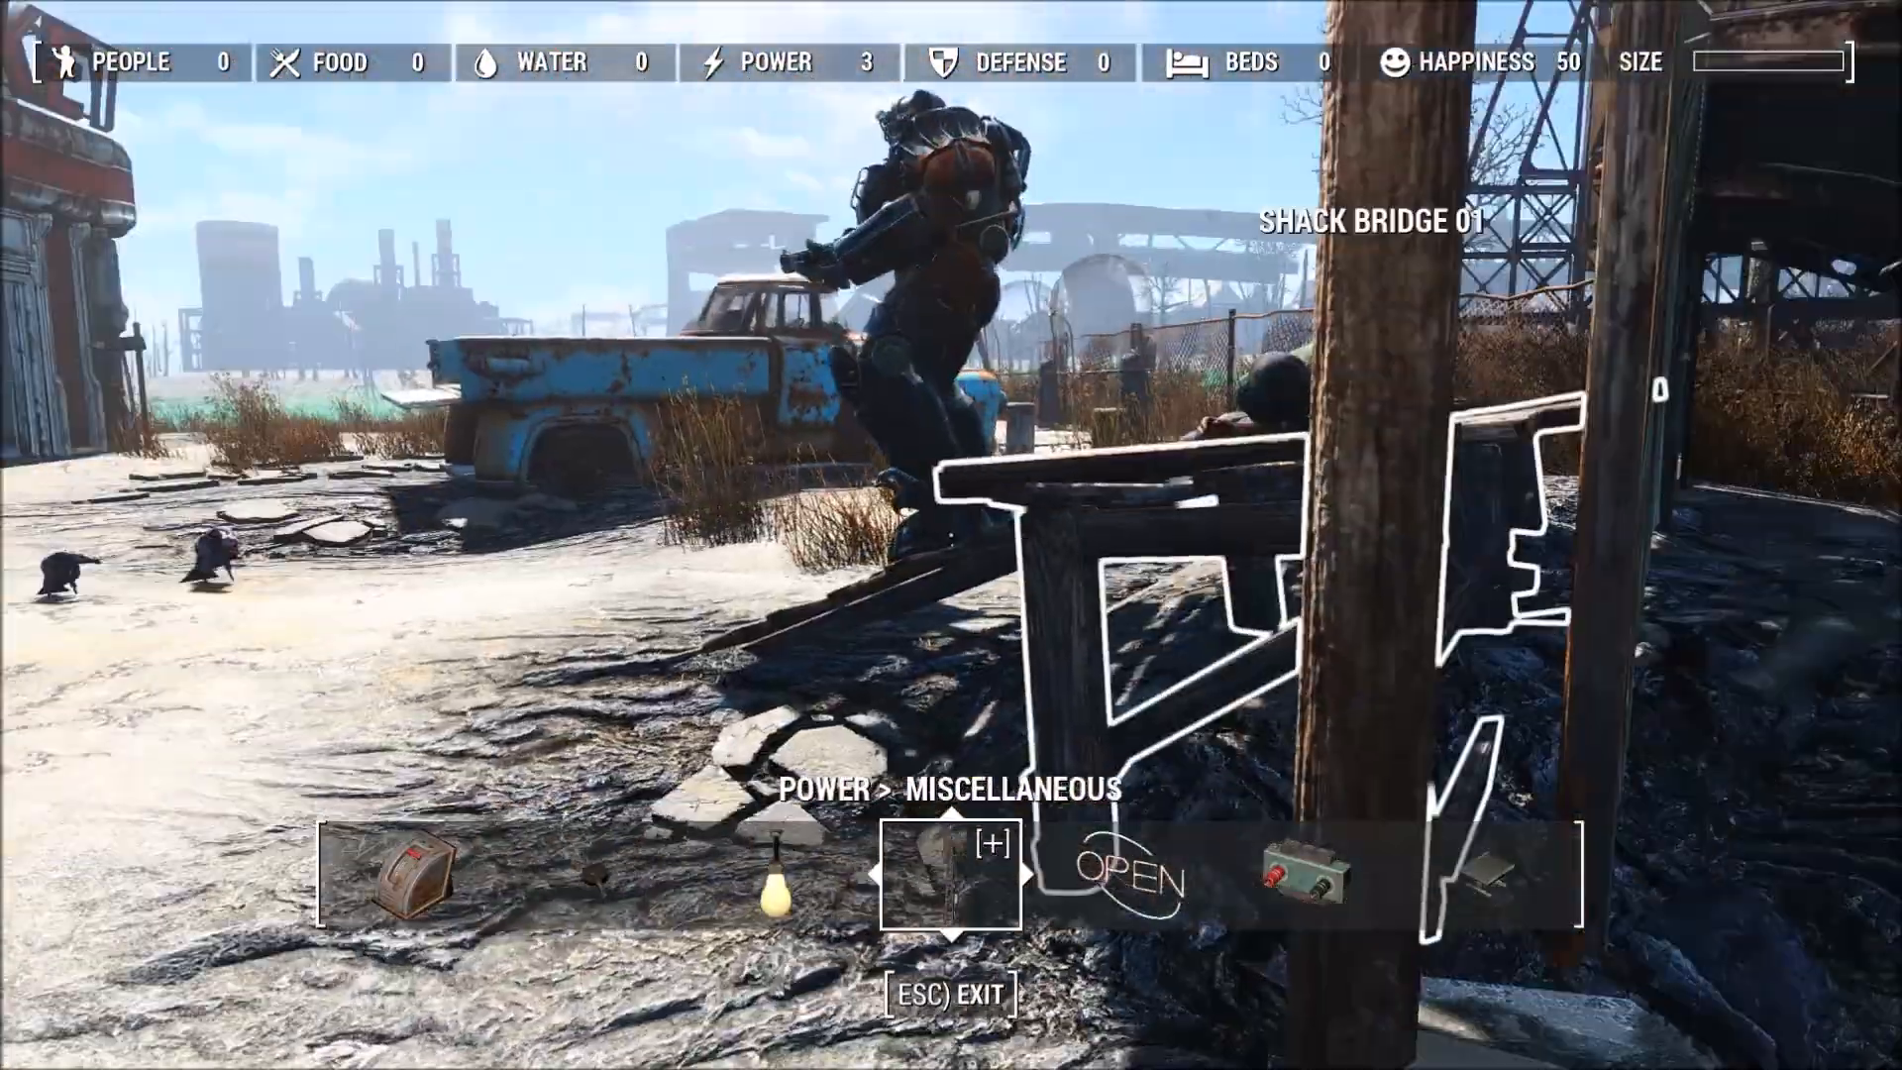
# Step: Leave workshop mode and fast travel to Starlight Drive In from the Pip-Boy map
pyautogui.press('Escape')
pyautogui.press('m')
pyautogui.scroll(-4, 872, 473)
pyautogui.moveTo(764, 429); pyautogui.dragTo(896, 564)
pyautogui.moveTo(778, 388); pyautogui.dragTo(843, 448)
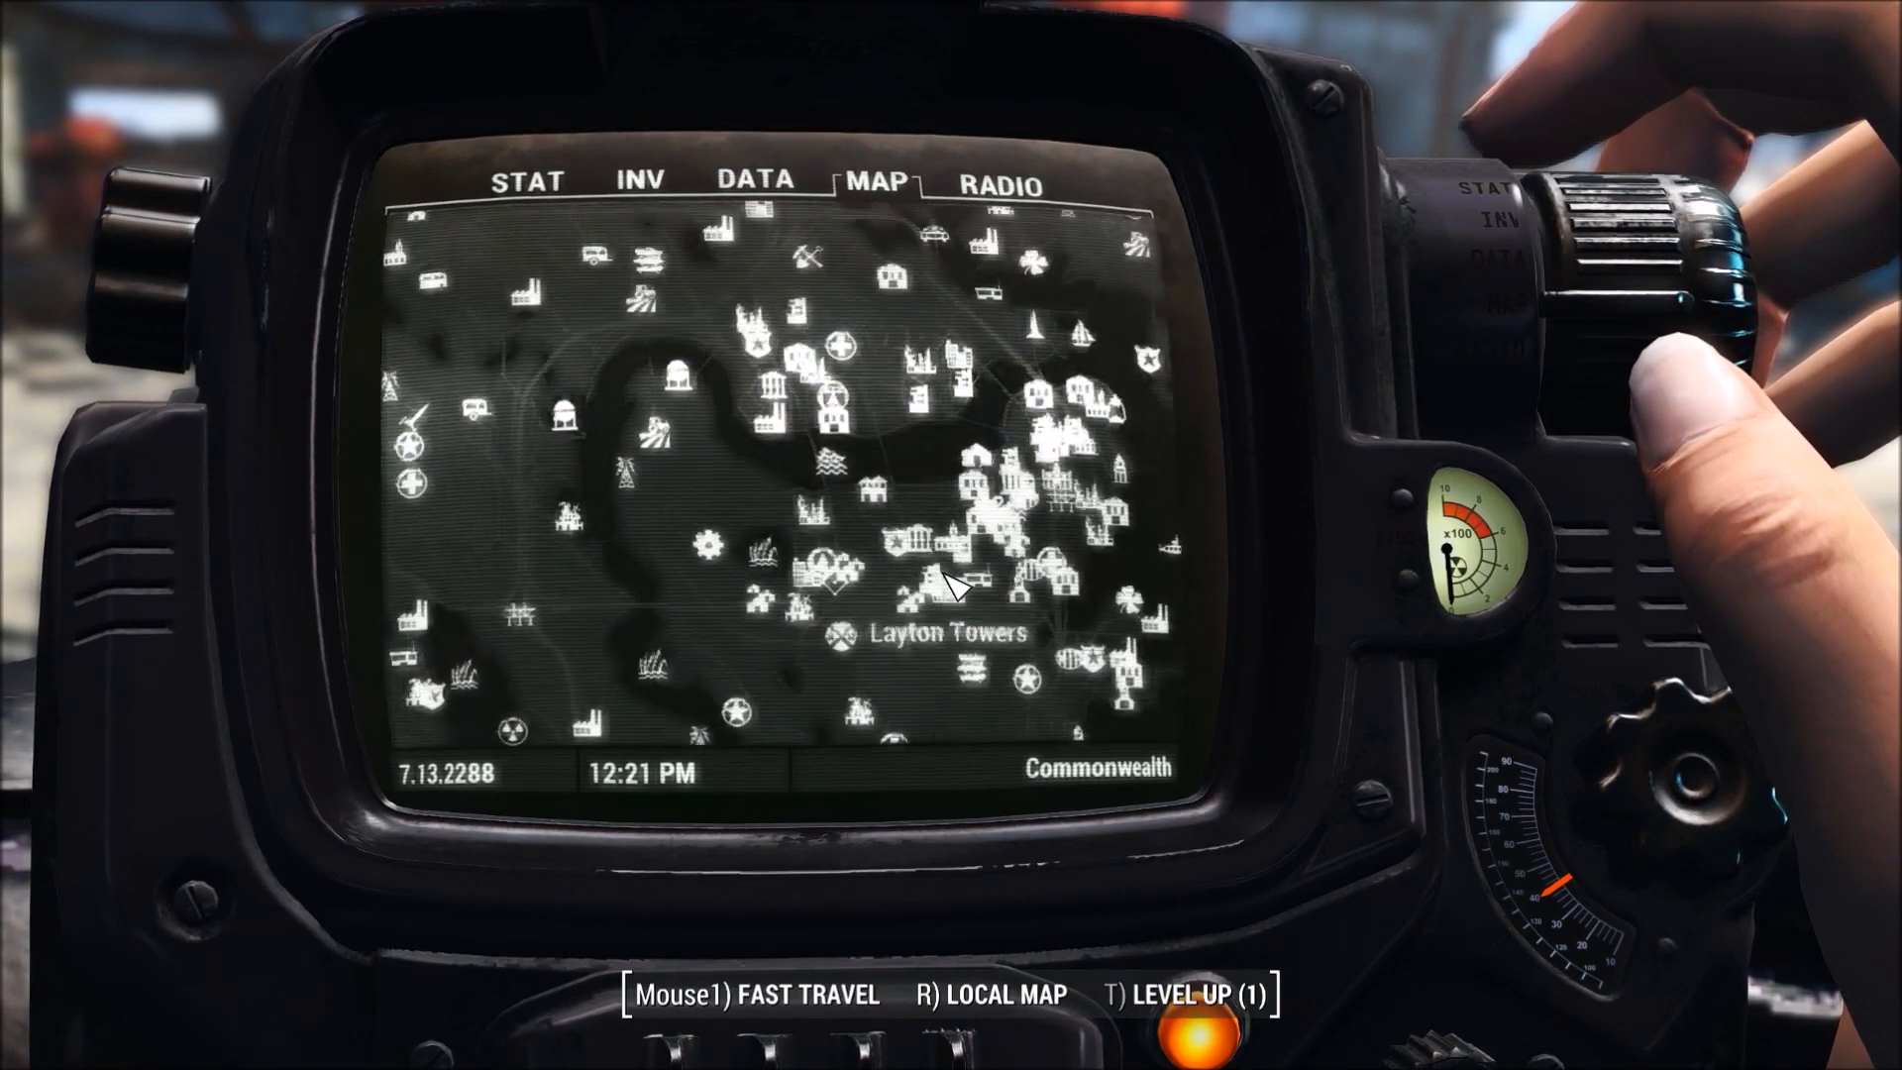
pyautogui.moveTo(971, 670); pyautogui.dragTo(982, 710)
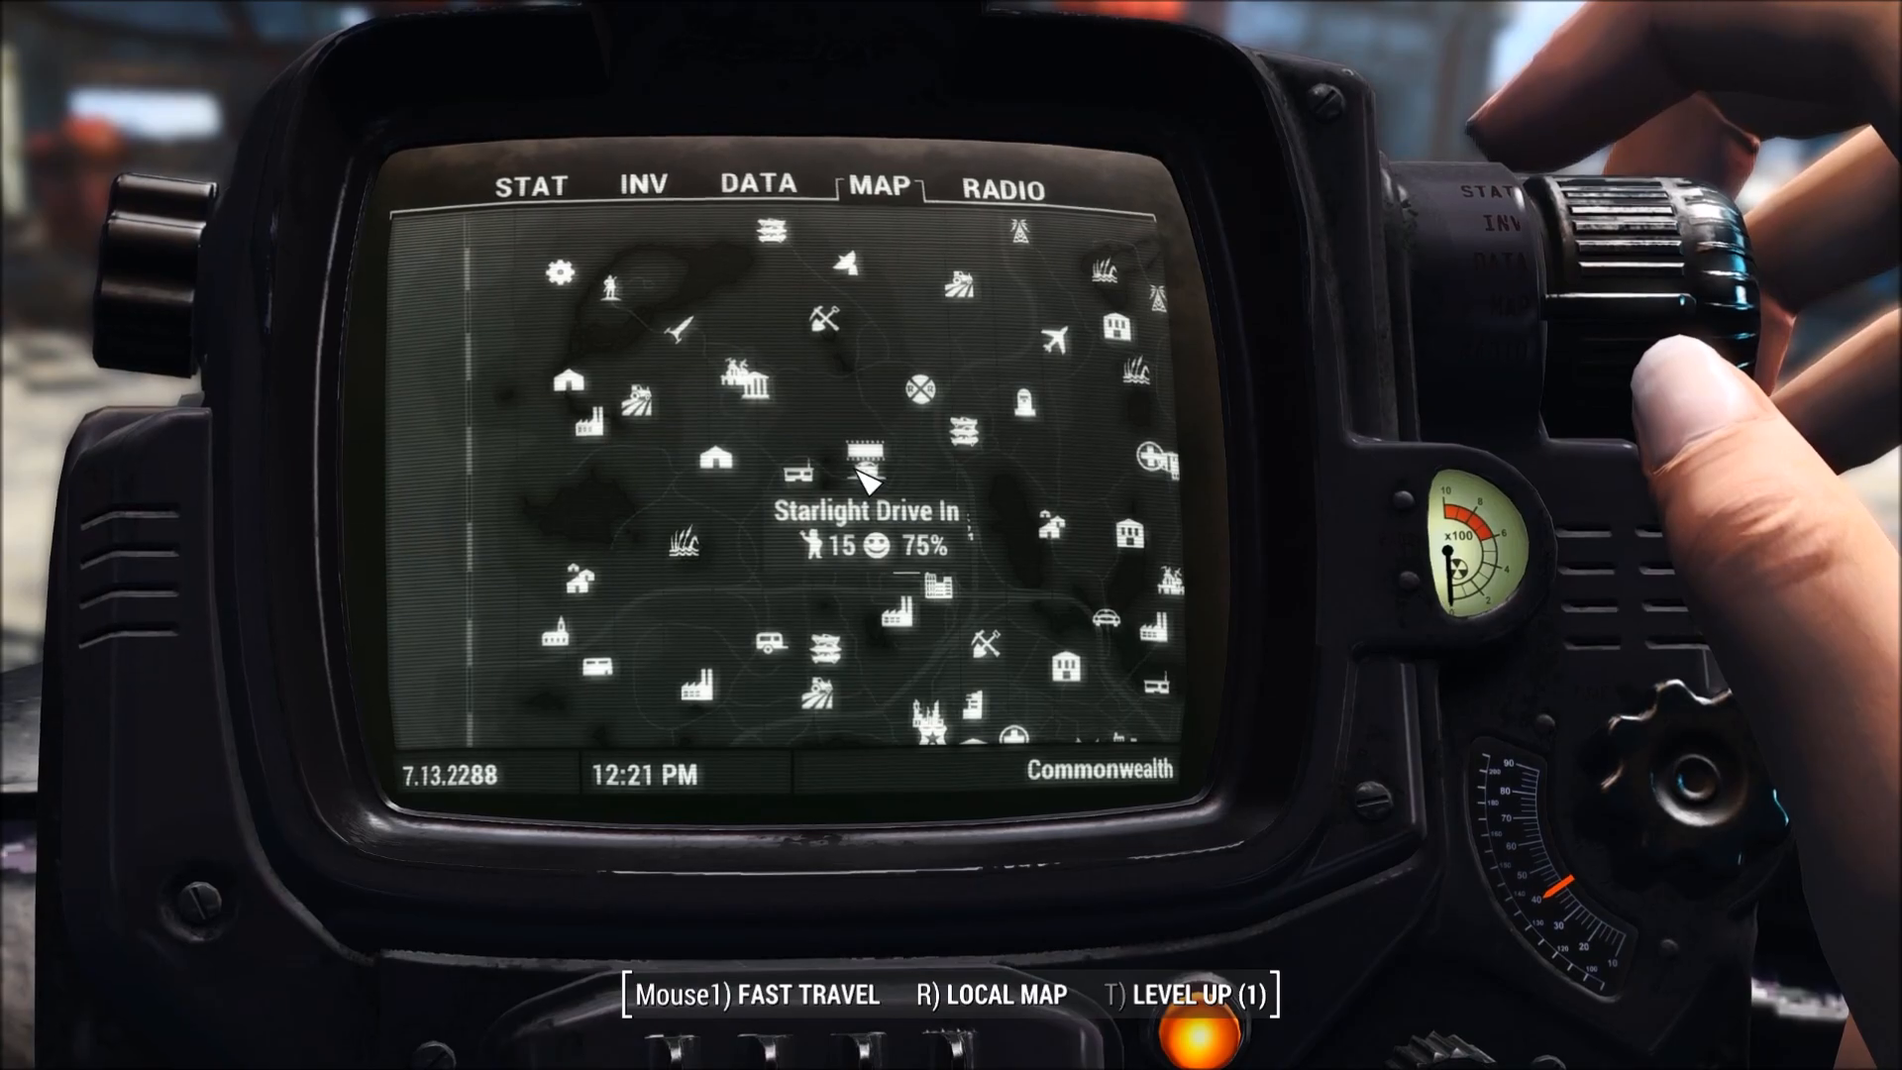
pyautogui.click(857, 471)
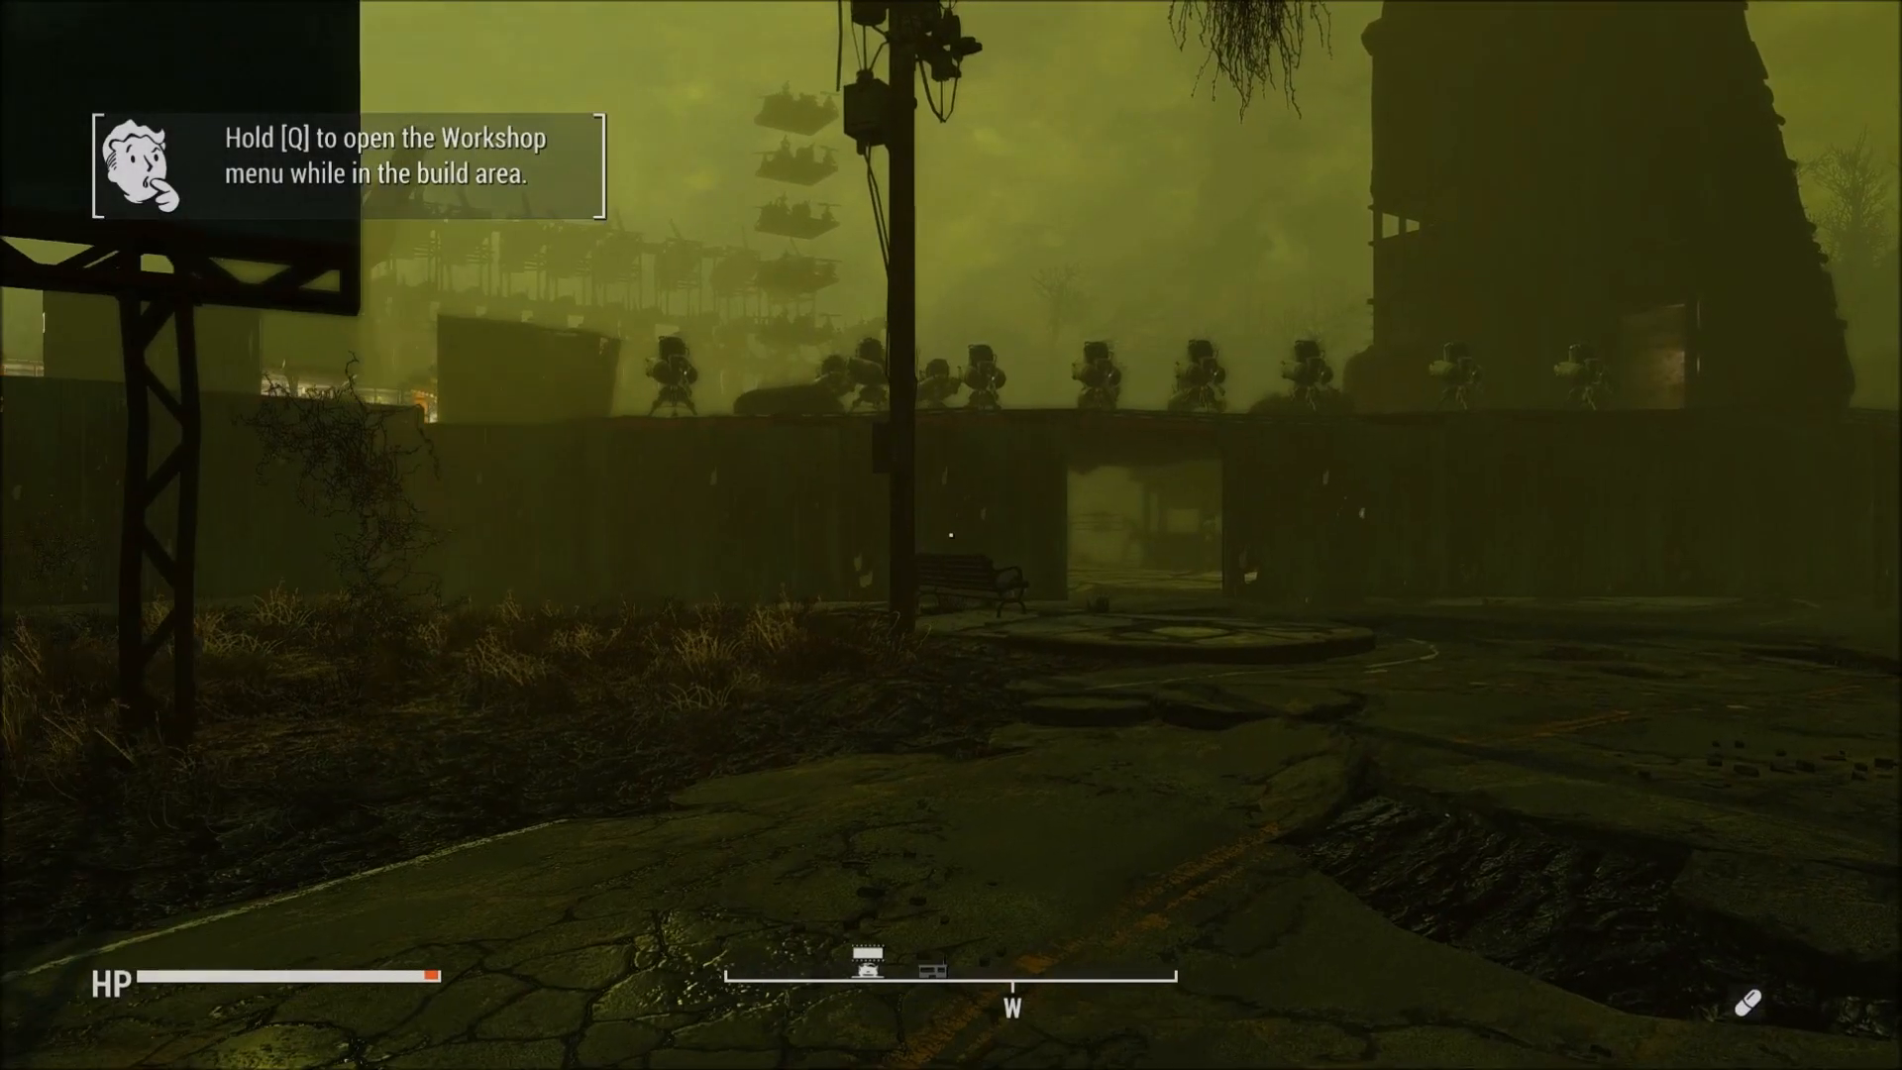
# Step: Clear the weather at Starlight Drive In by rerunning the console command fw 0002b52a
pyautogui.press('`')
pyautogui.press('Up')
pyautogui.press('Up')
pyautogui.press('Up')
pyautogui.press('Up')
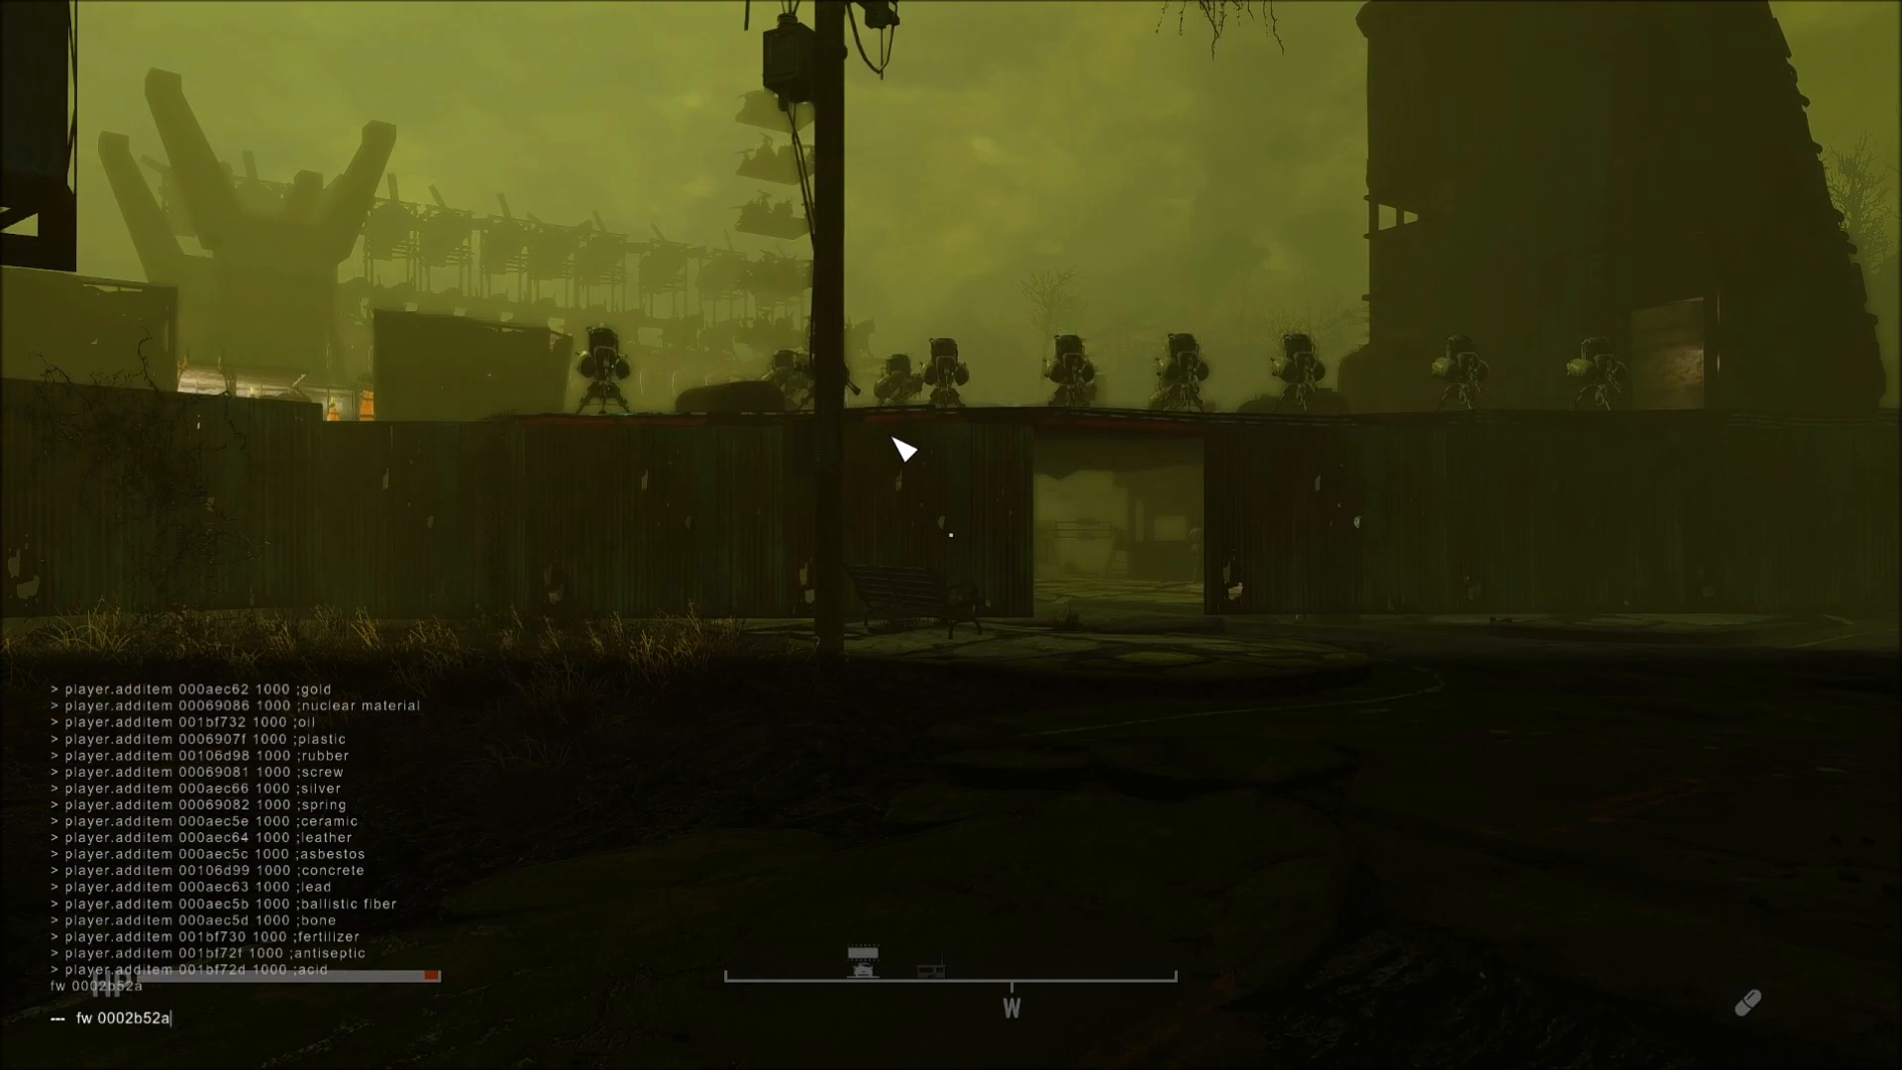
pyautogui.press('Return')
pyautogui.press('`')
# Step: Enter Starlight Drive In, start workshop mode and send the unassigned settler to Atom Cats Garage as the new home
pyautogui.press('w')
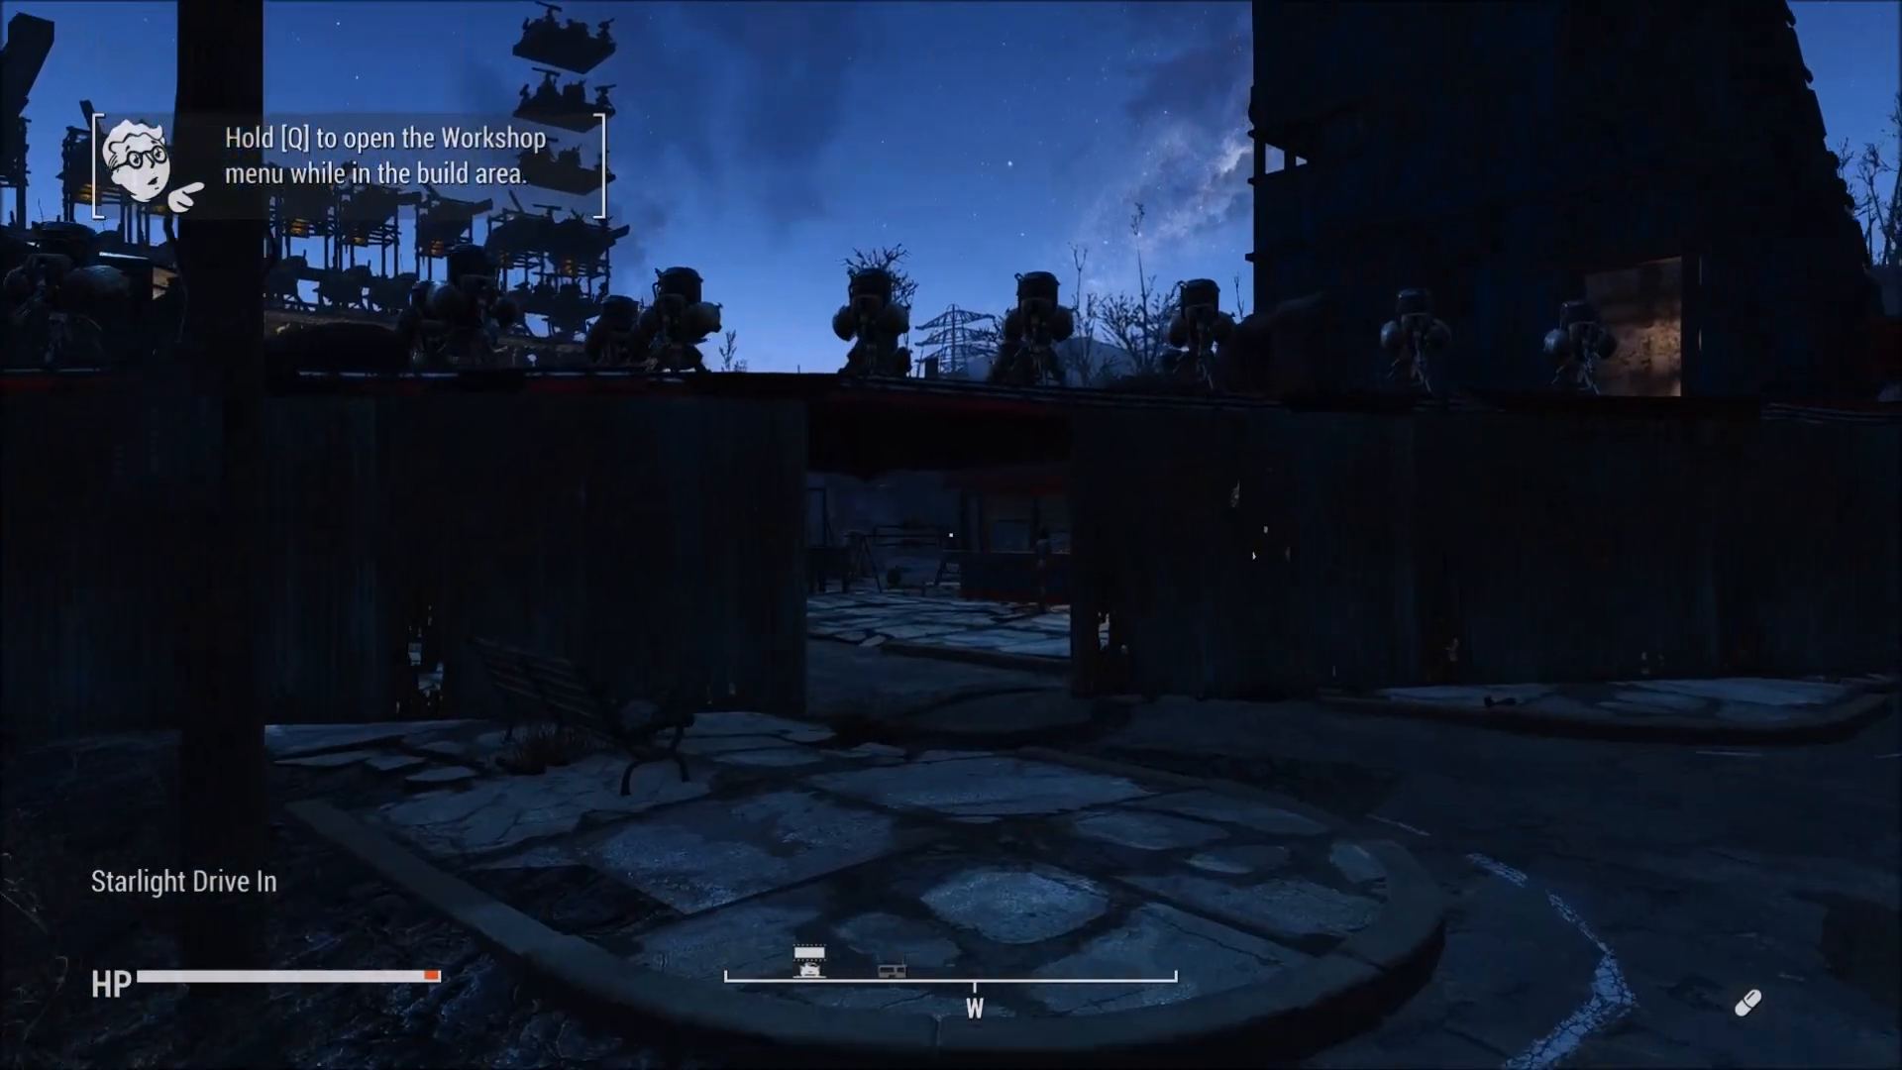
pyautogui.press('w')
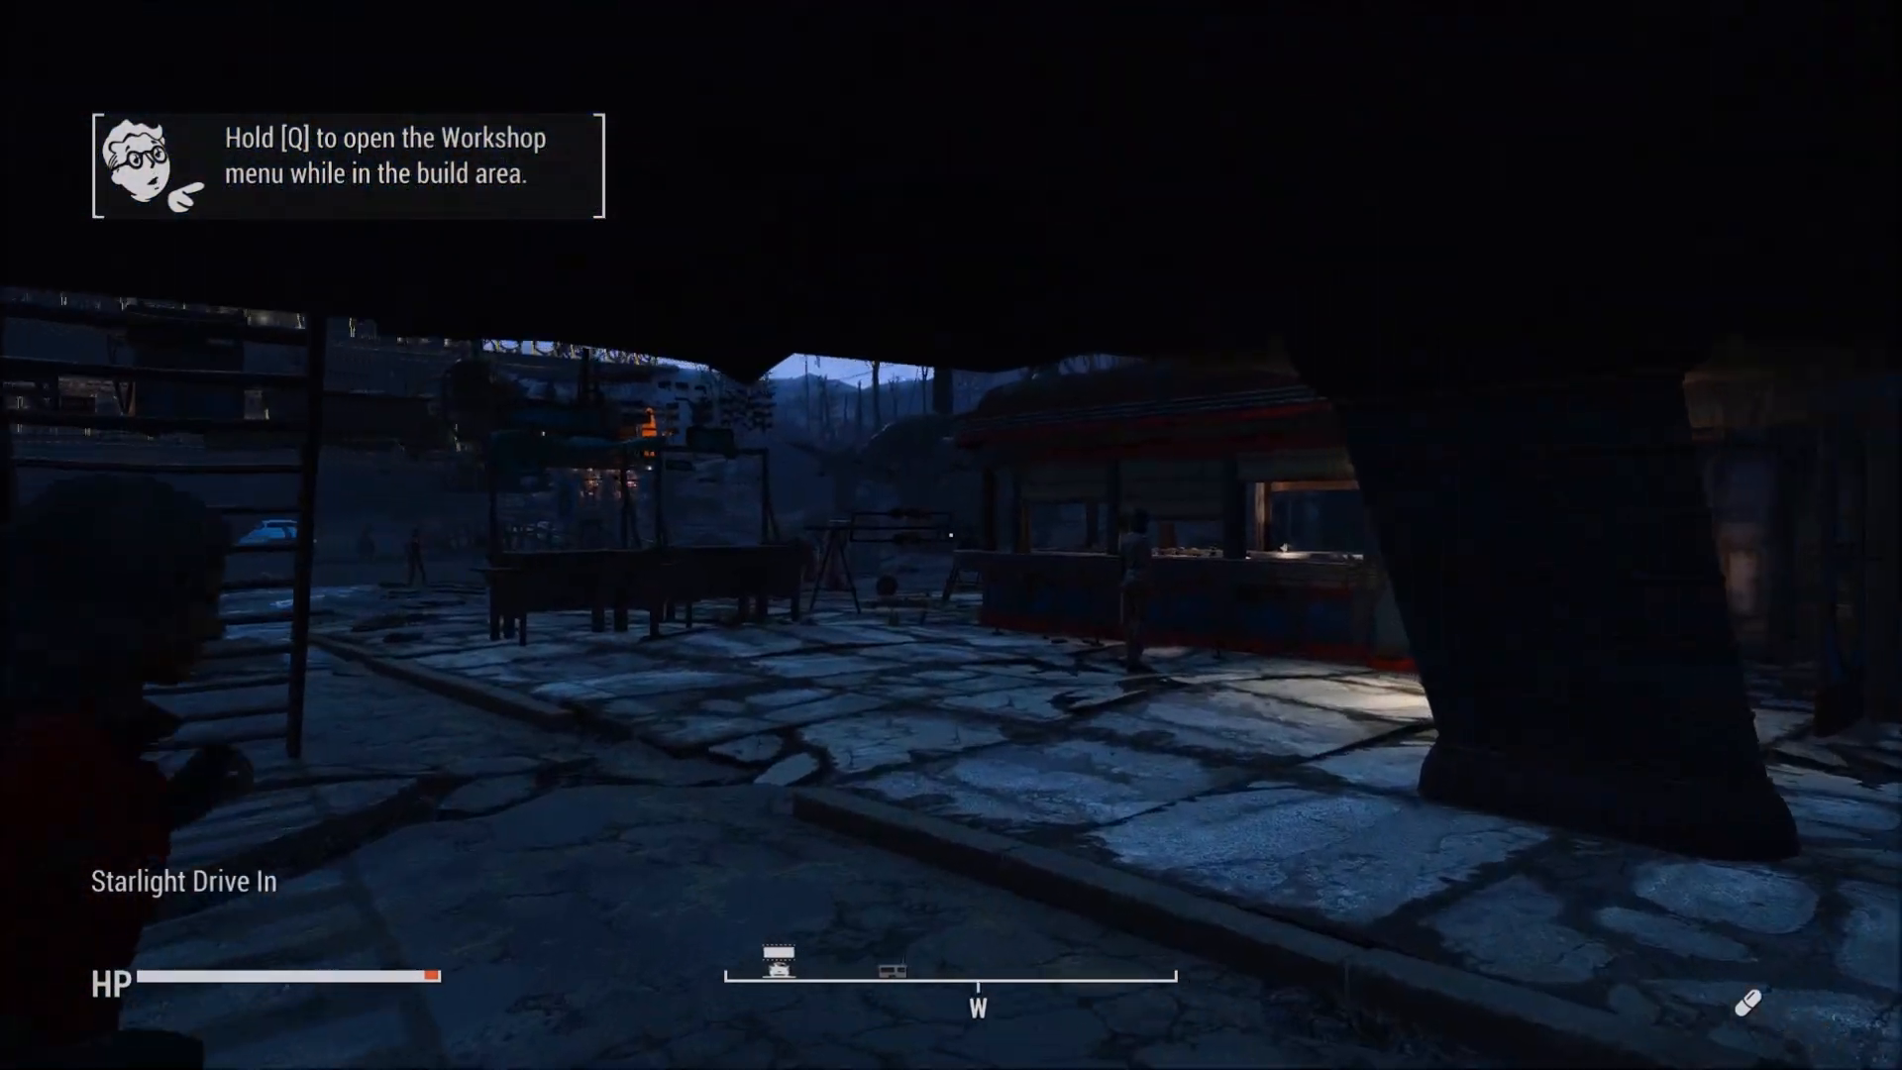
pyautogui.press('q')
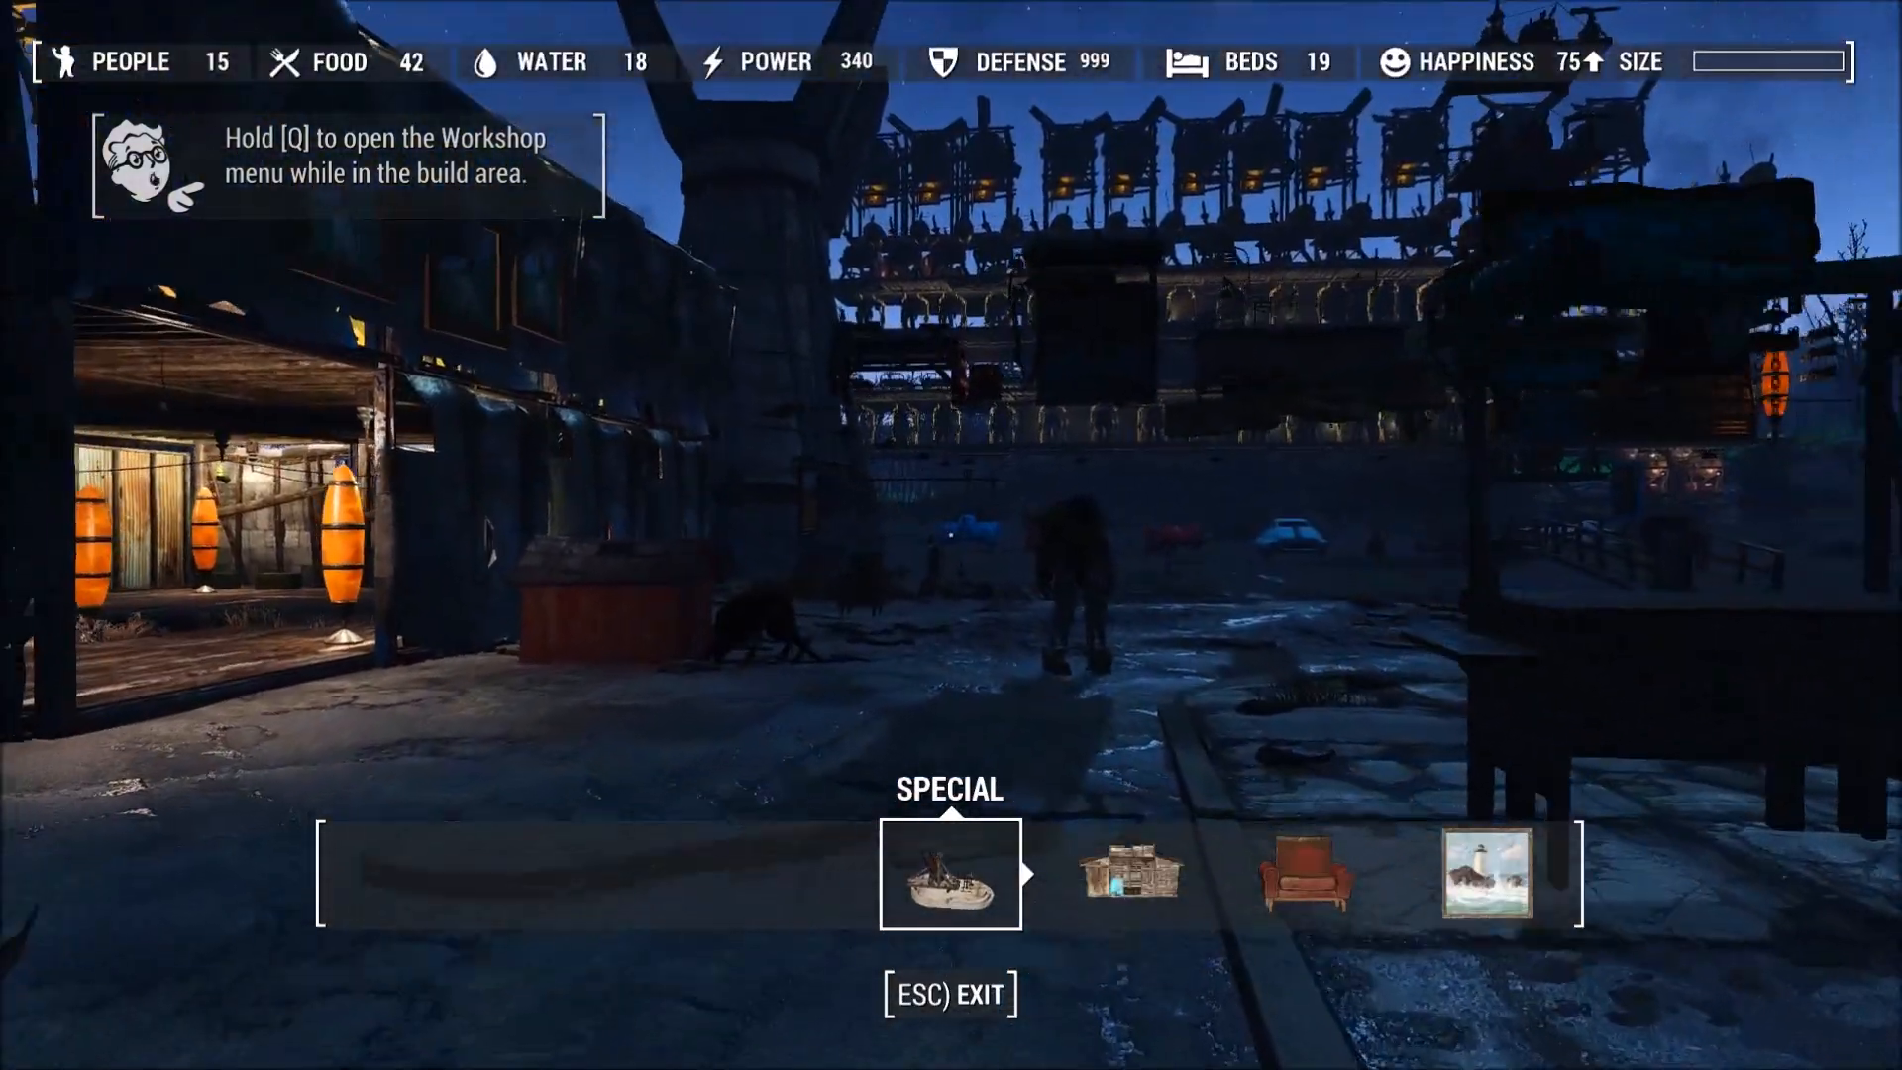
pyautogui.press('w')
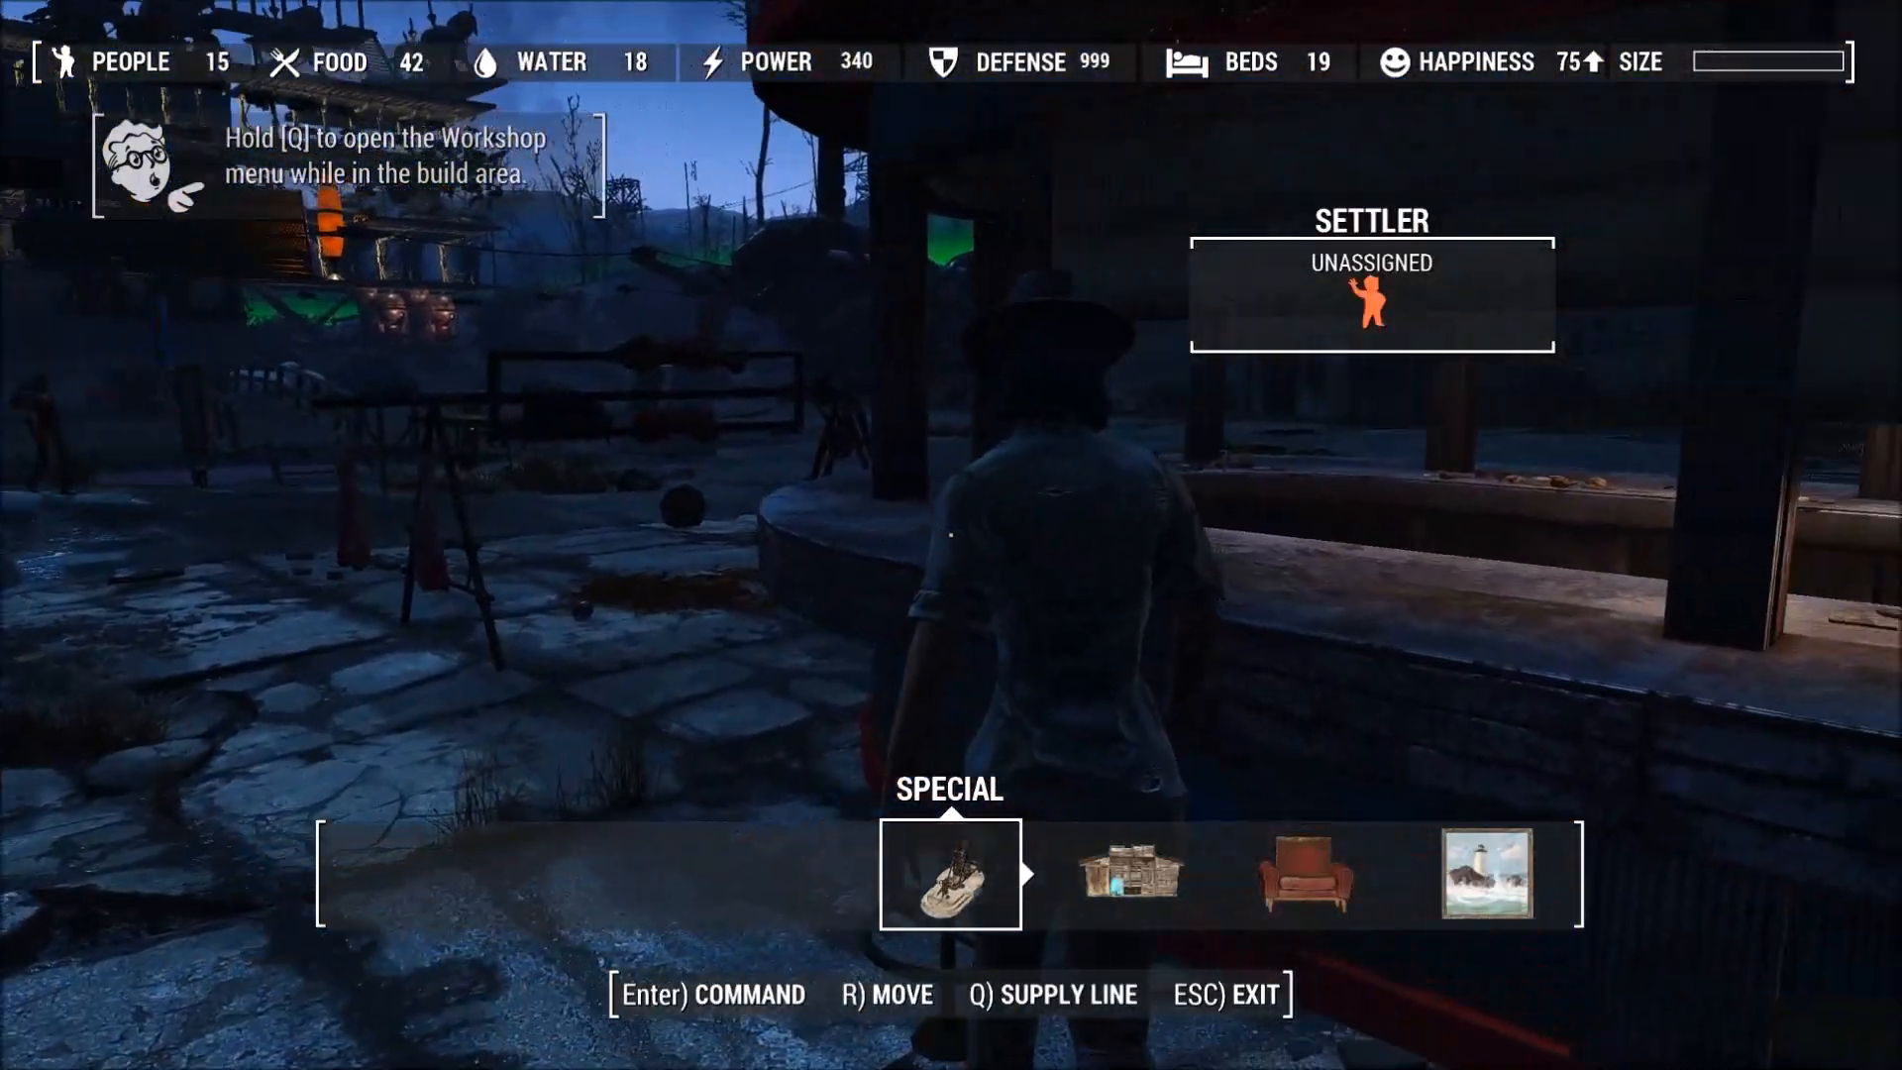
pyautogui.press('q')
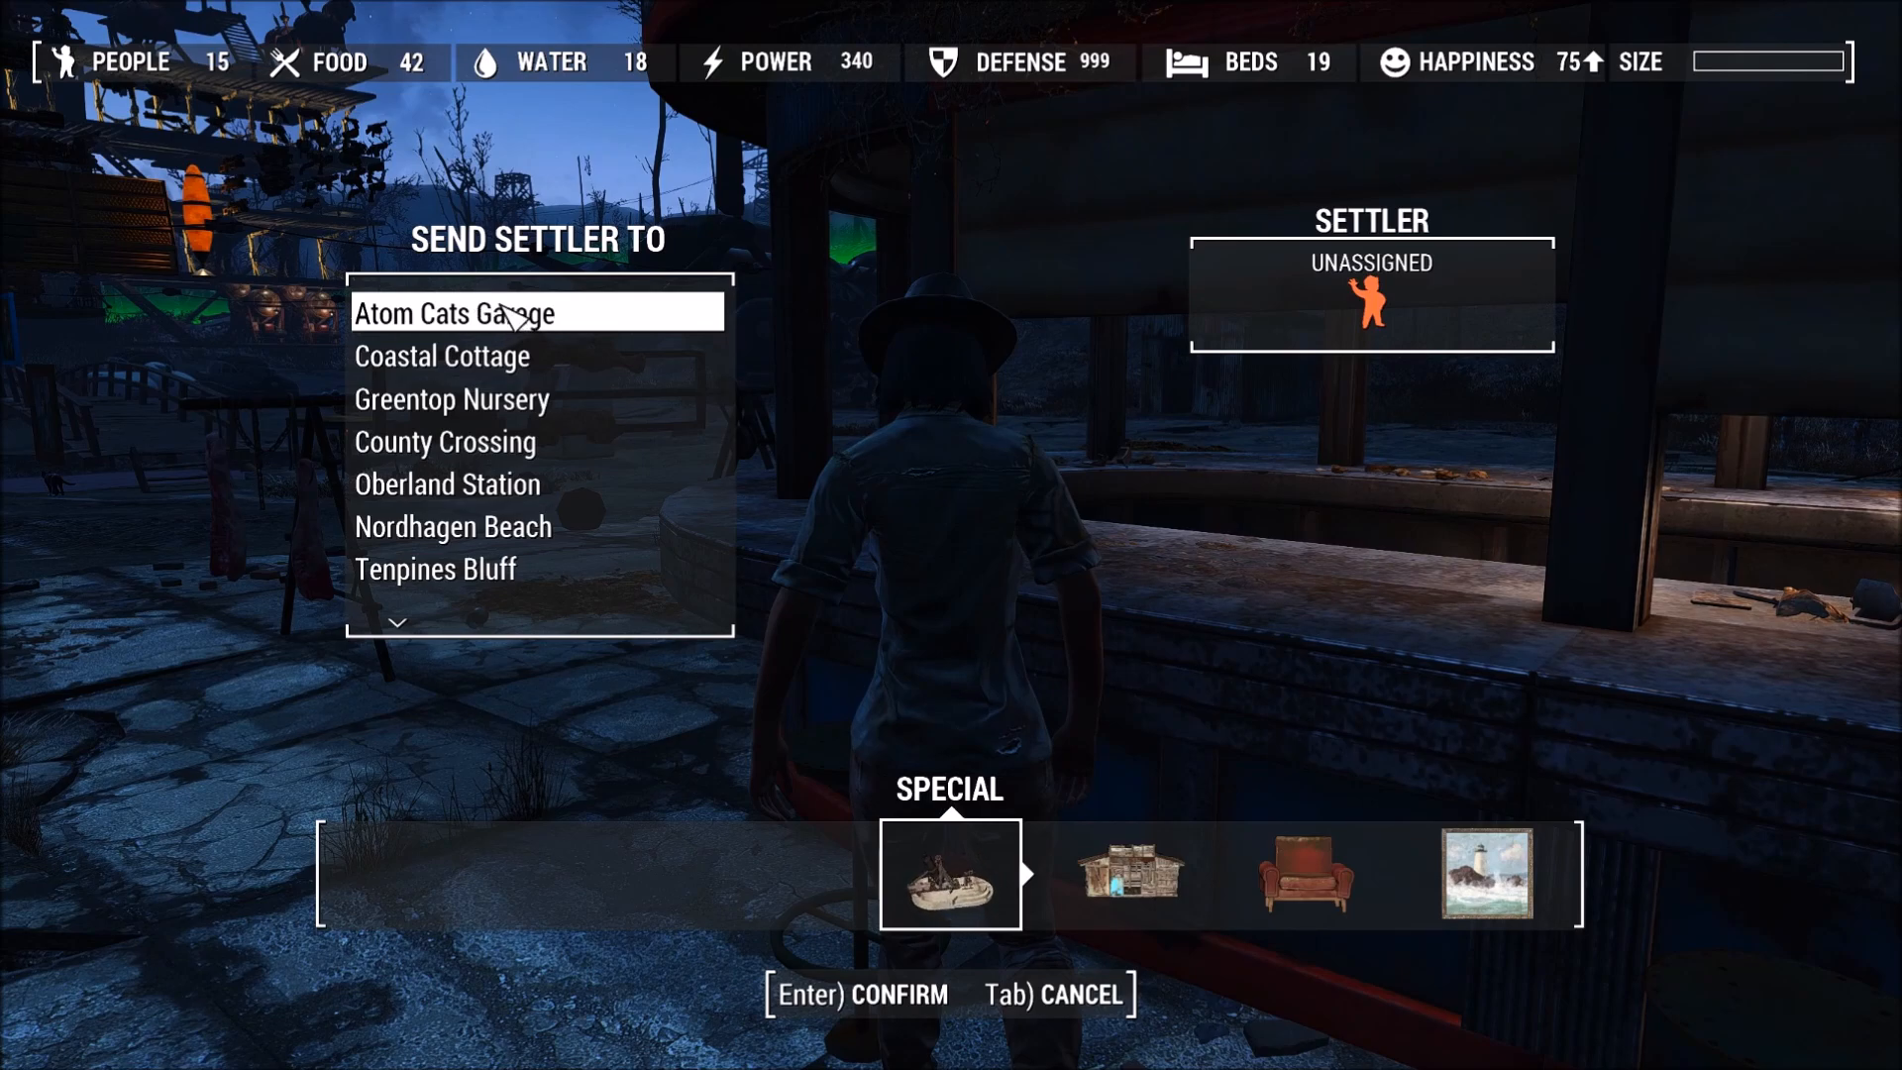
pyautogui.click(512, 315)
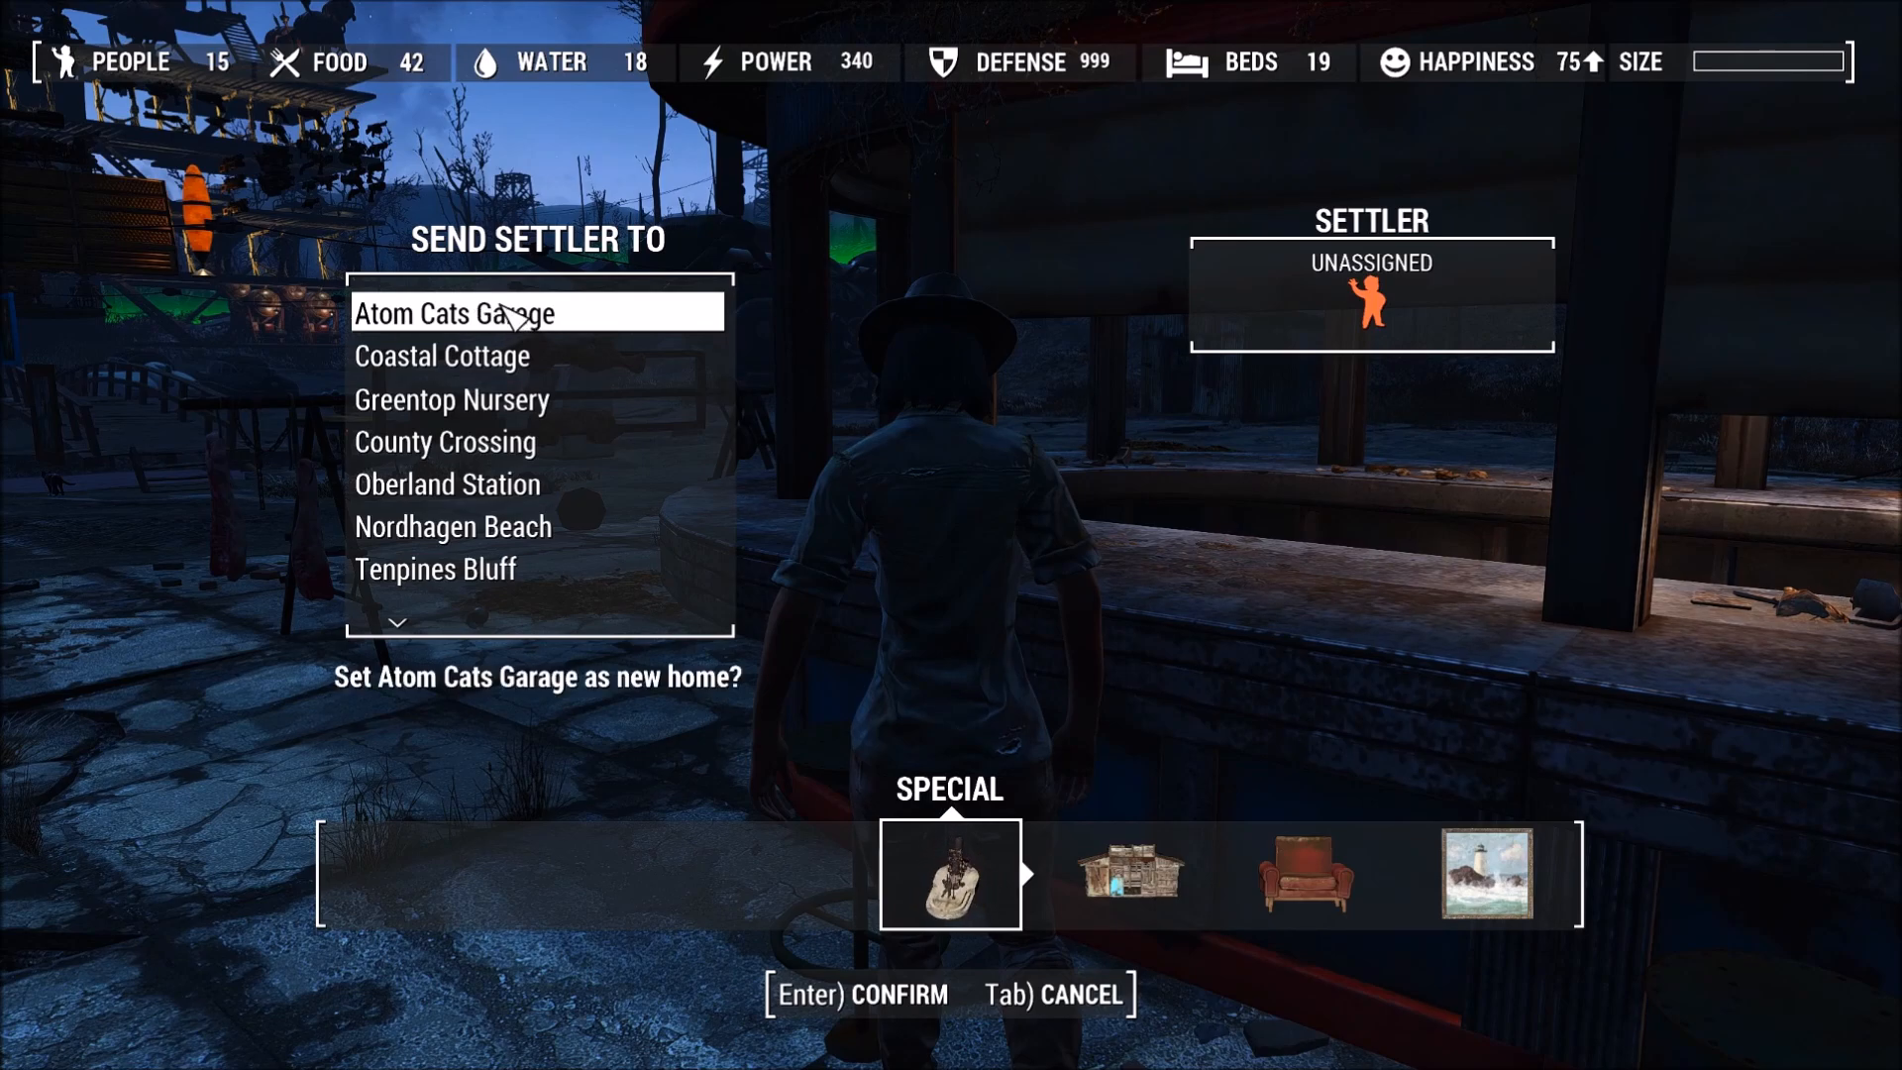
pyautogui.click(512, 315)
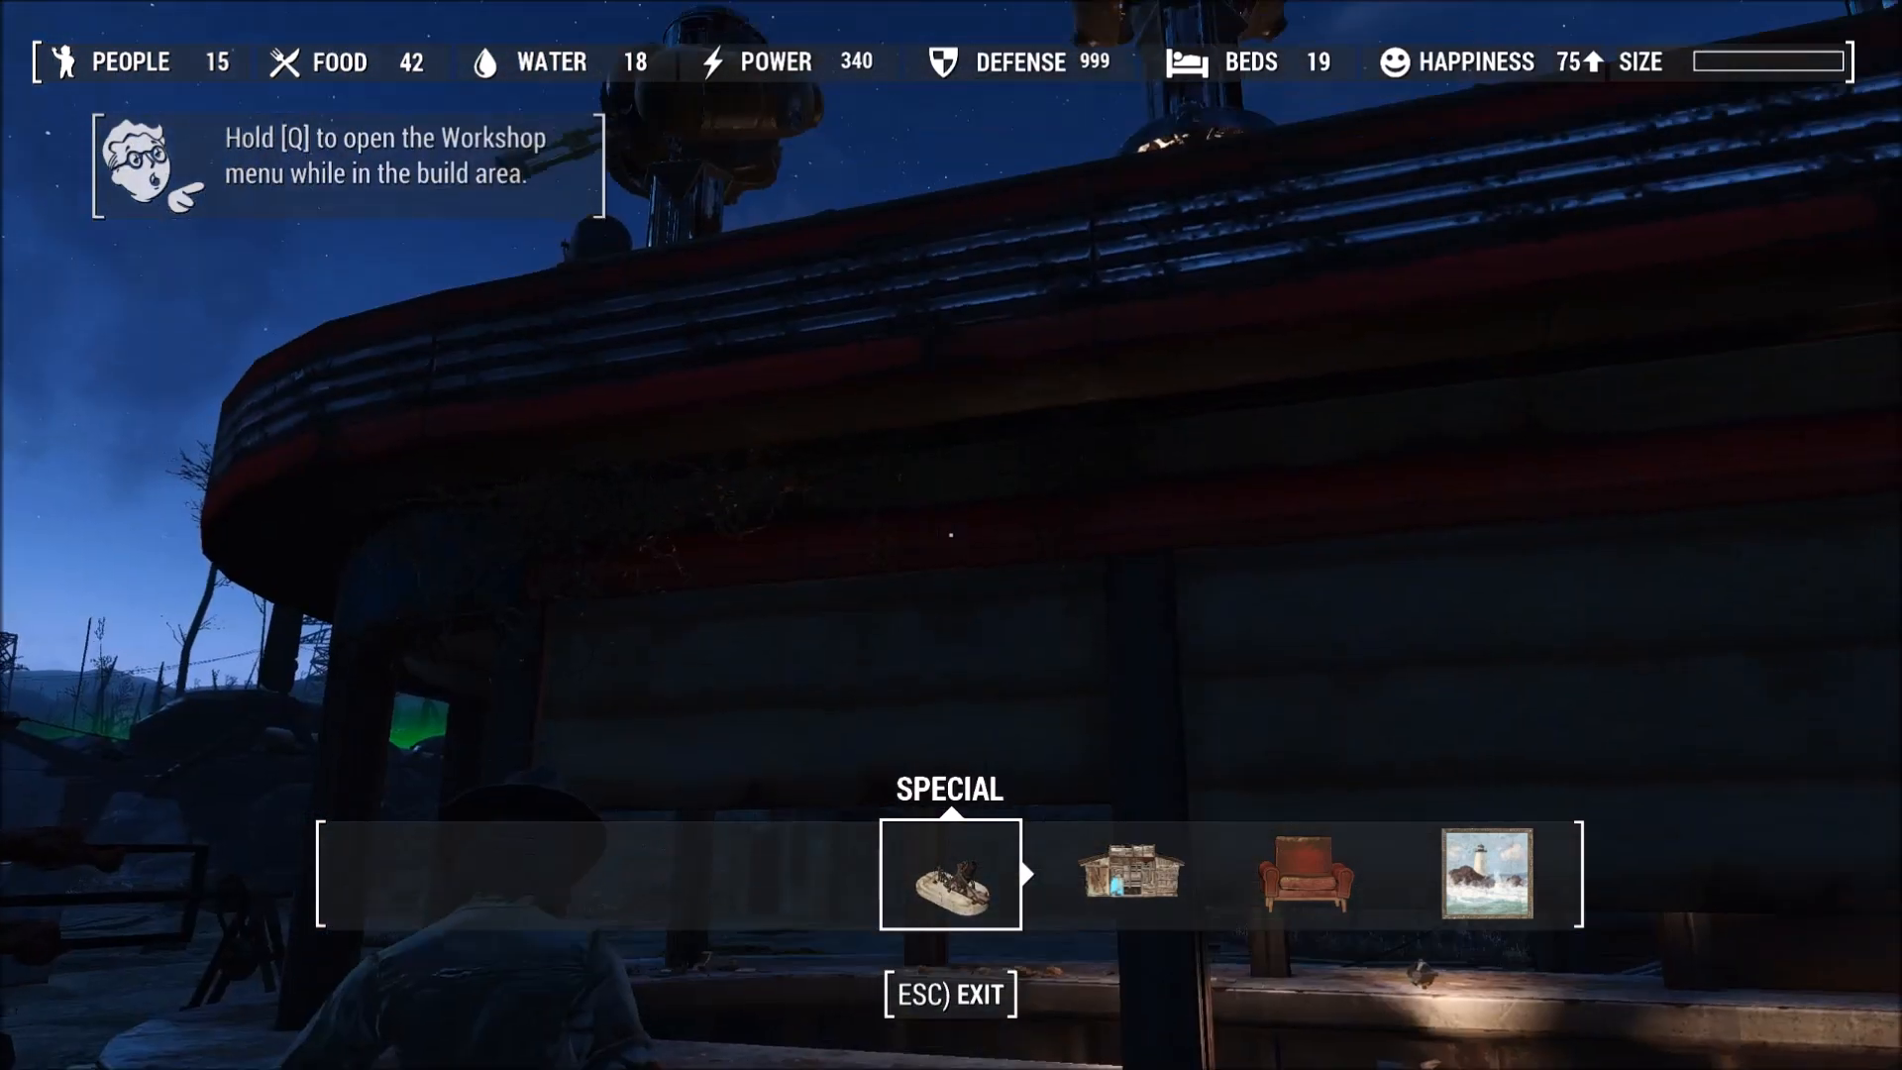
# Step: Leave workshop mode and fast travel back to Atom Cats Garage from the Pip-Boy map
pyautogui.press('Escape')
pyautogui.press('m')
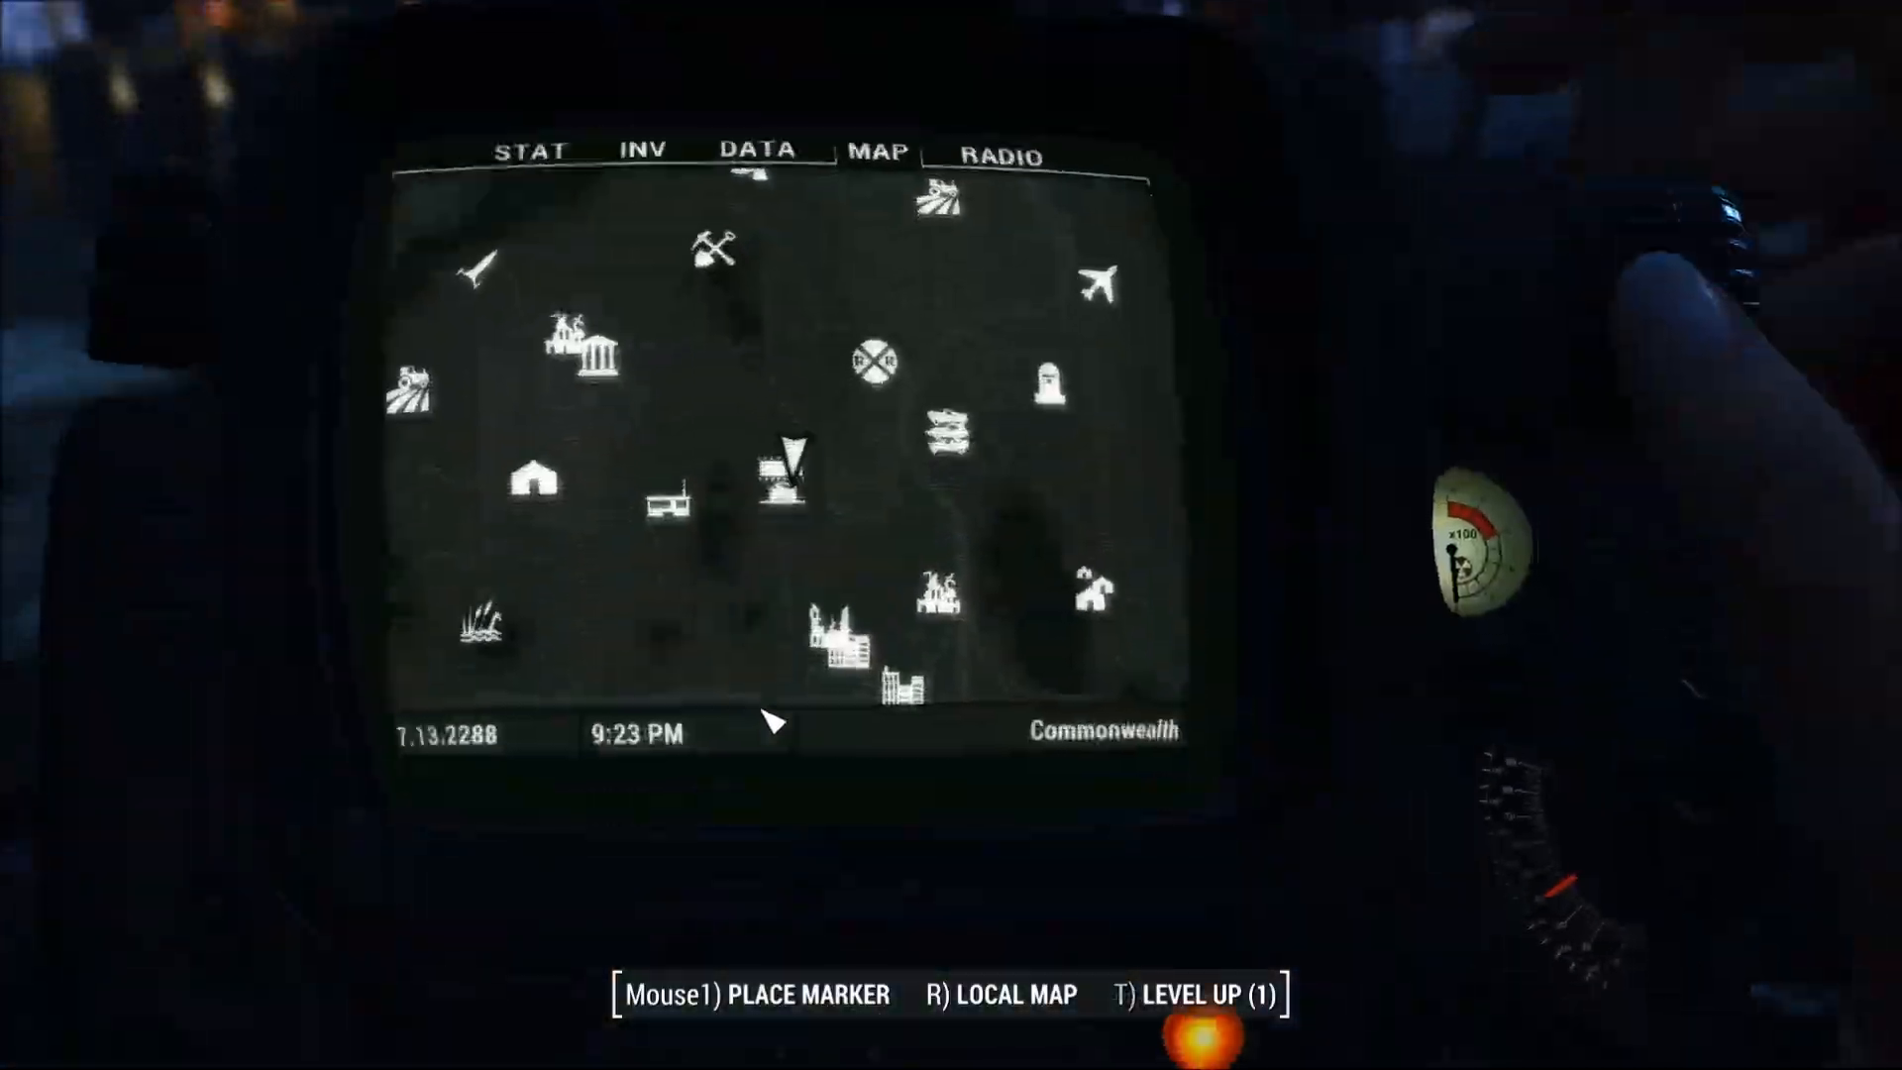
pyautogui.moveTo(897, 662); pyautogui.dragTo(535, 366)
pyautogui.moveTo(840, 619); pyautogui.dragTo(684, 471)
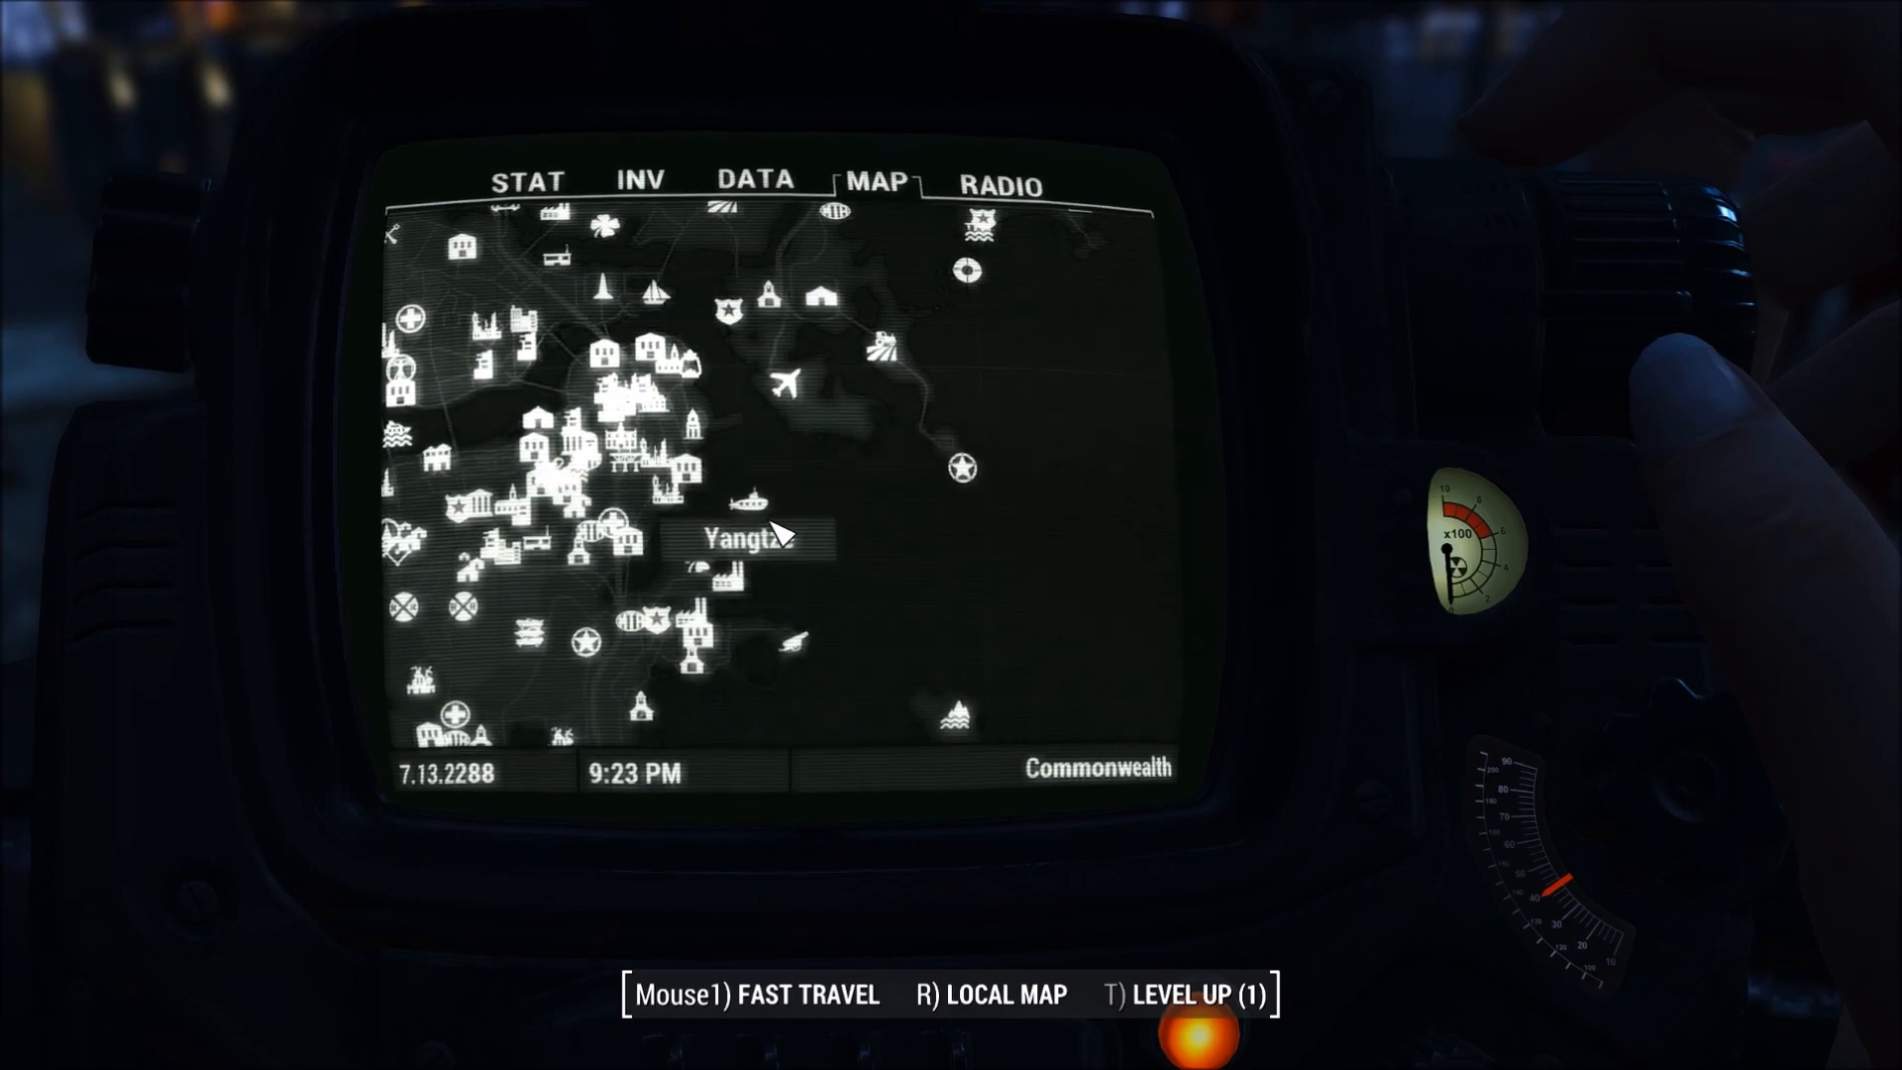
pyautogui.moveTo(813, 585); pyautogui.dragTo(764, 363)
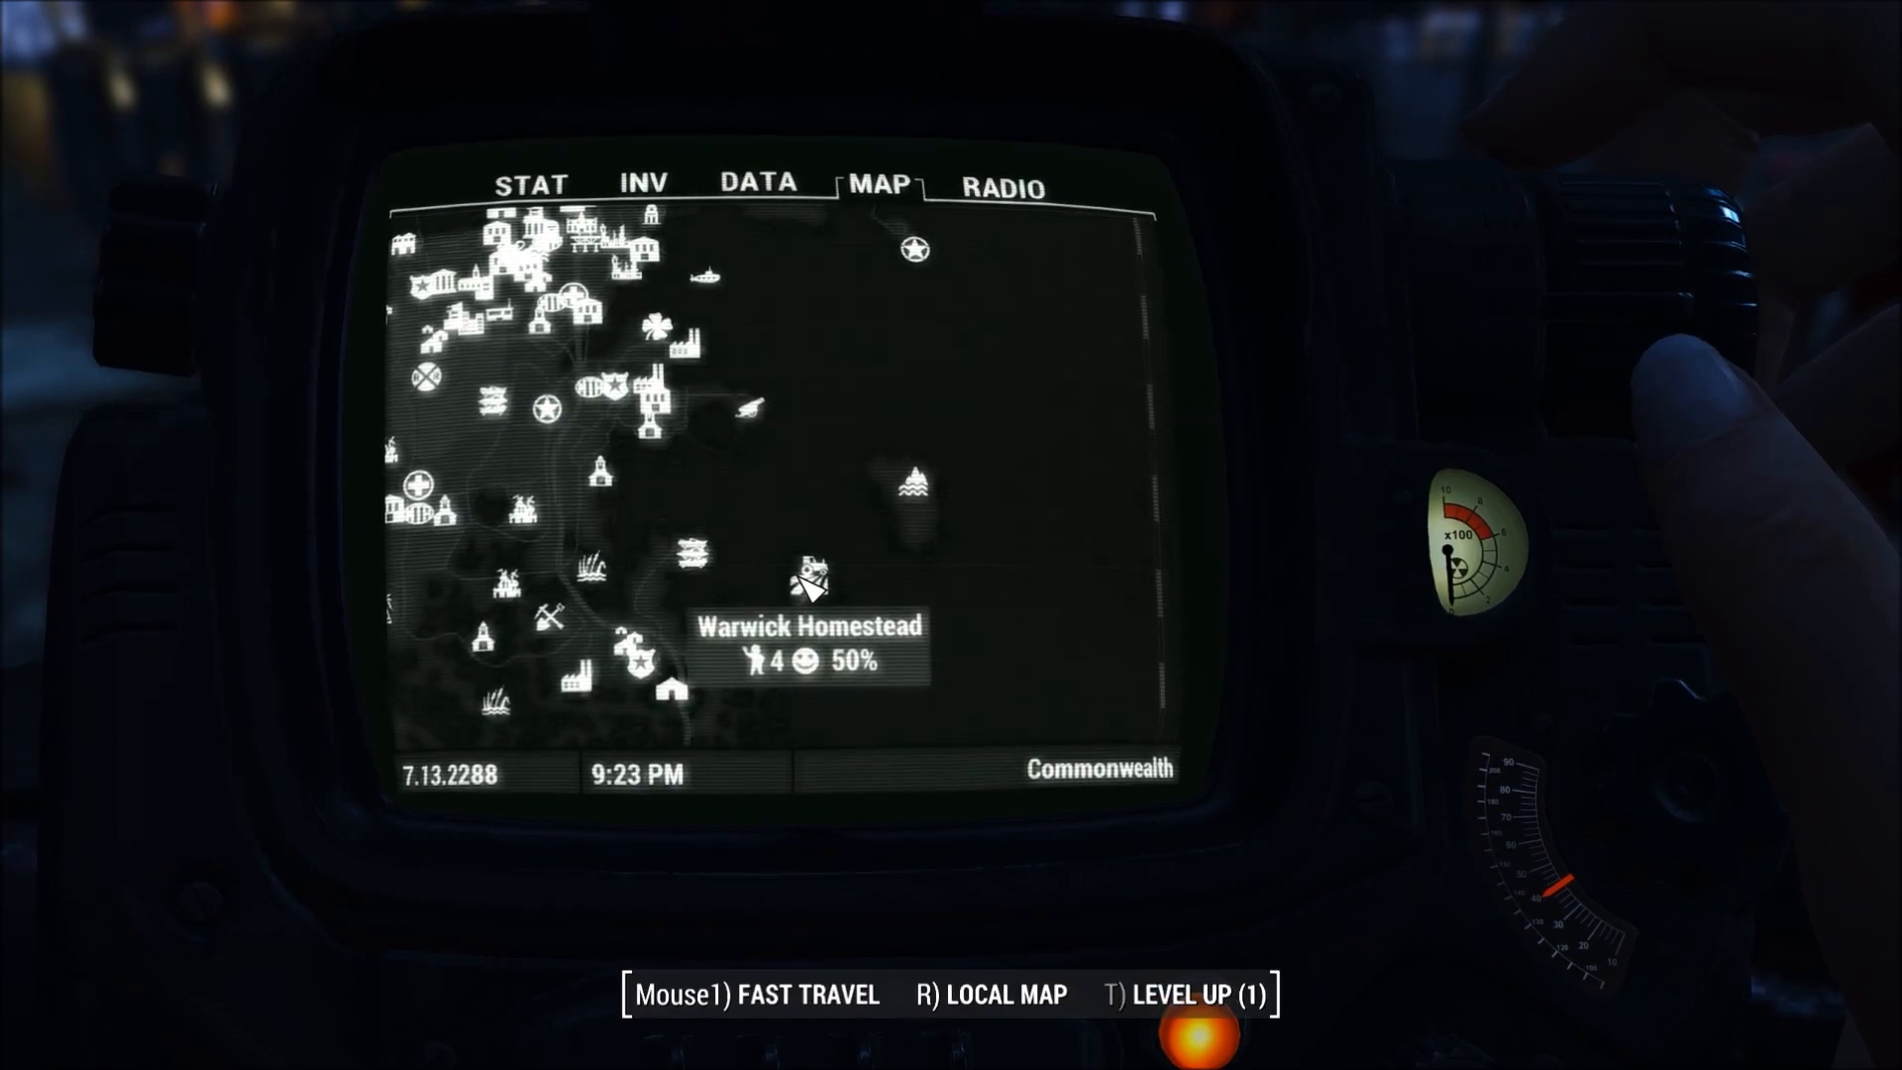
pyautogui.click(706, 558)
pyautogui.press('Return')
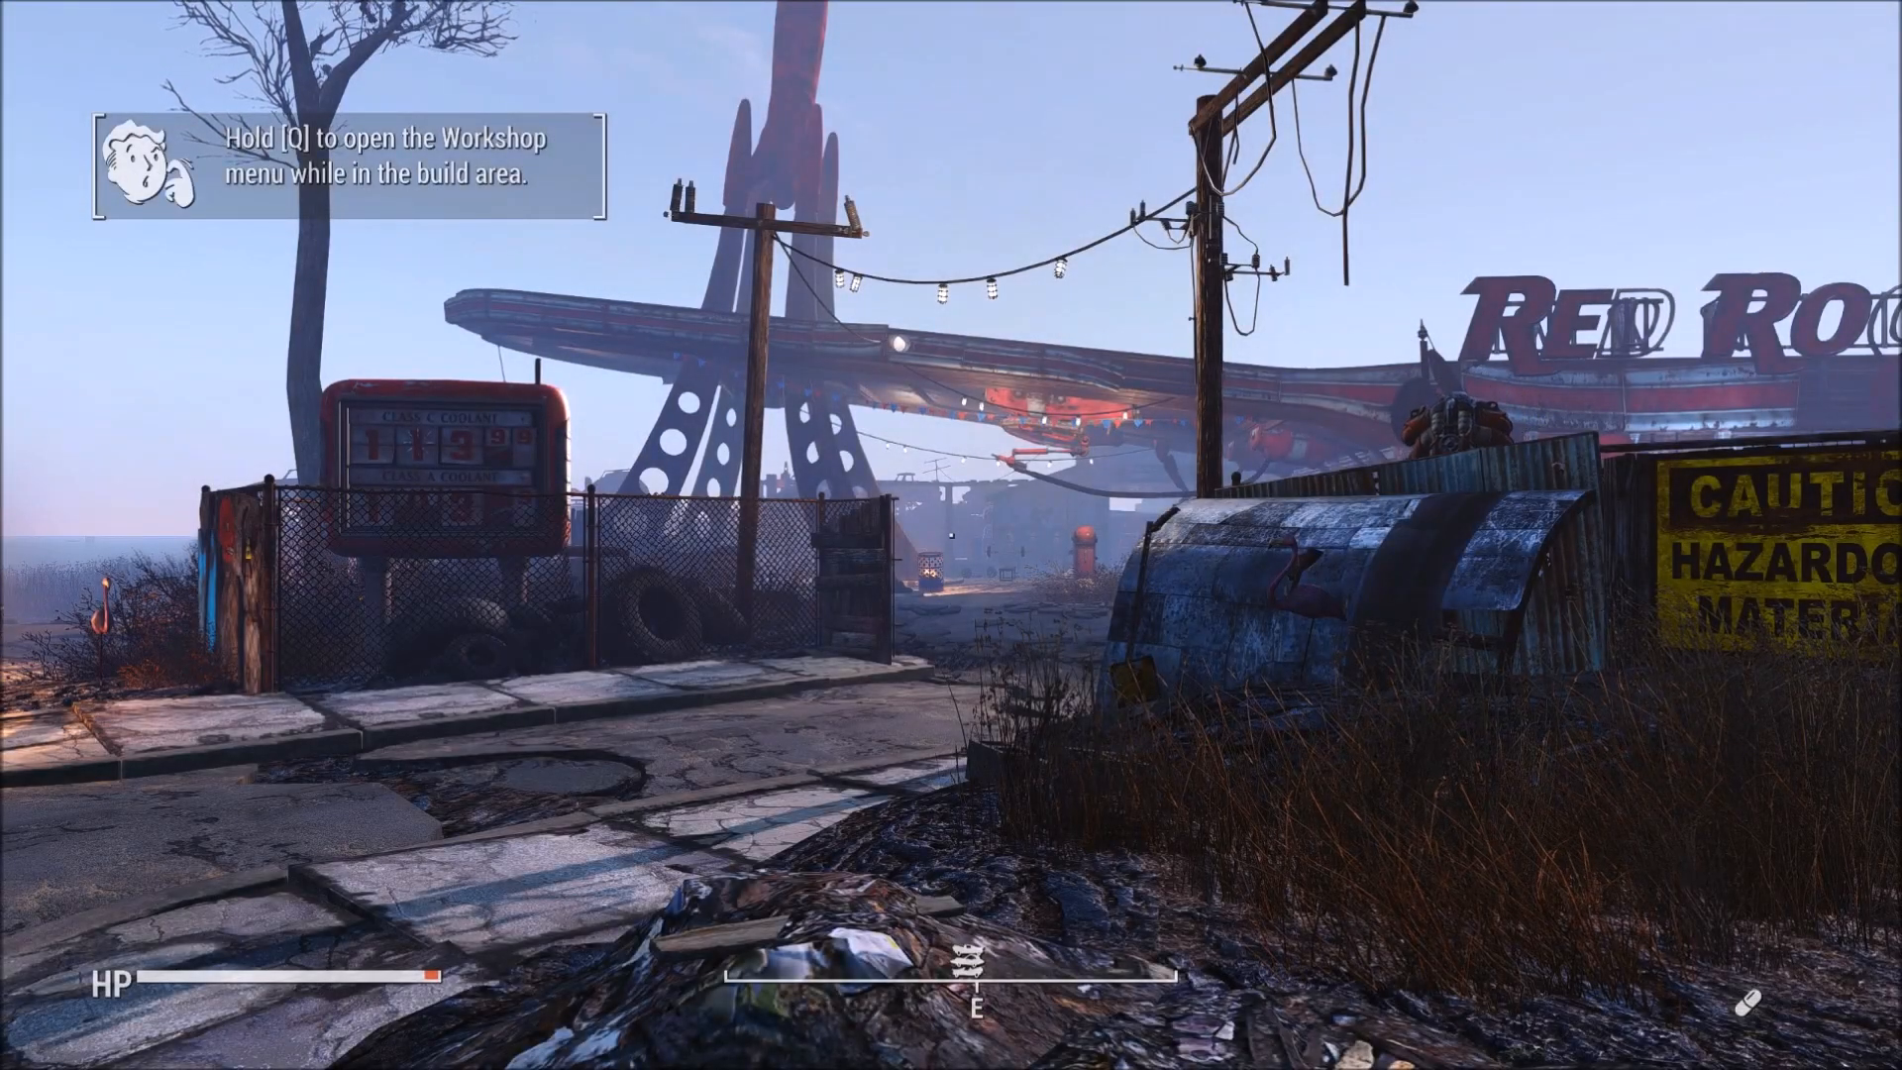
# Step: Rerun the console commands fw 0002b52a and set gamehour to 12 to get clear midday conditions at the garage
pyautogui.press('`')
pyautogui.press('Up')
pyautogui.press('Return')
pyautogui.press('Up')
pyautogui.press('Up')
pyautogui.press('Up')
pyautogui.press('Up')
pyautogui.press('Up')
pyautogui.press('Up')
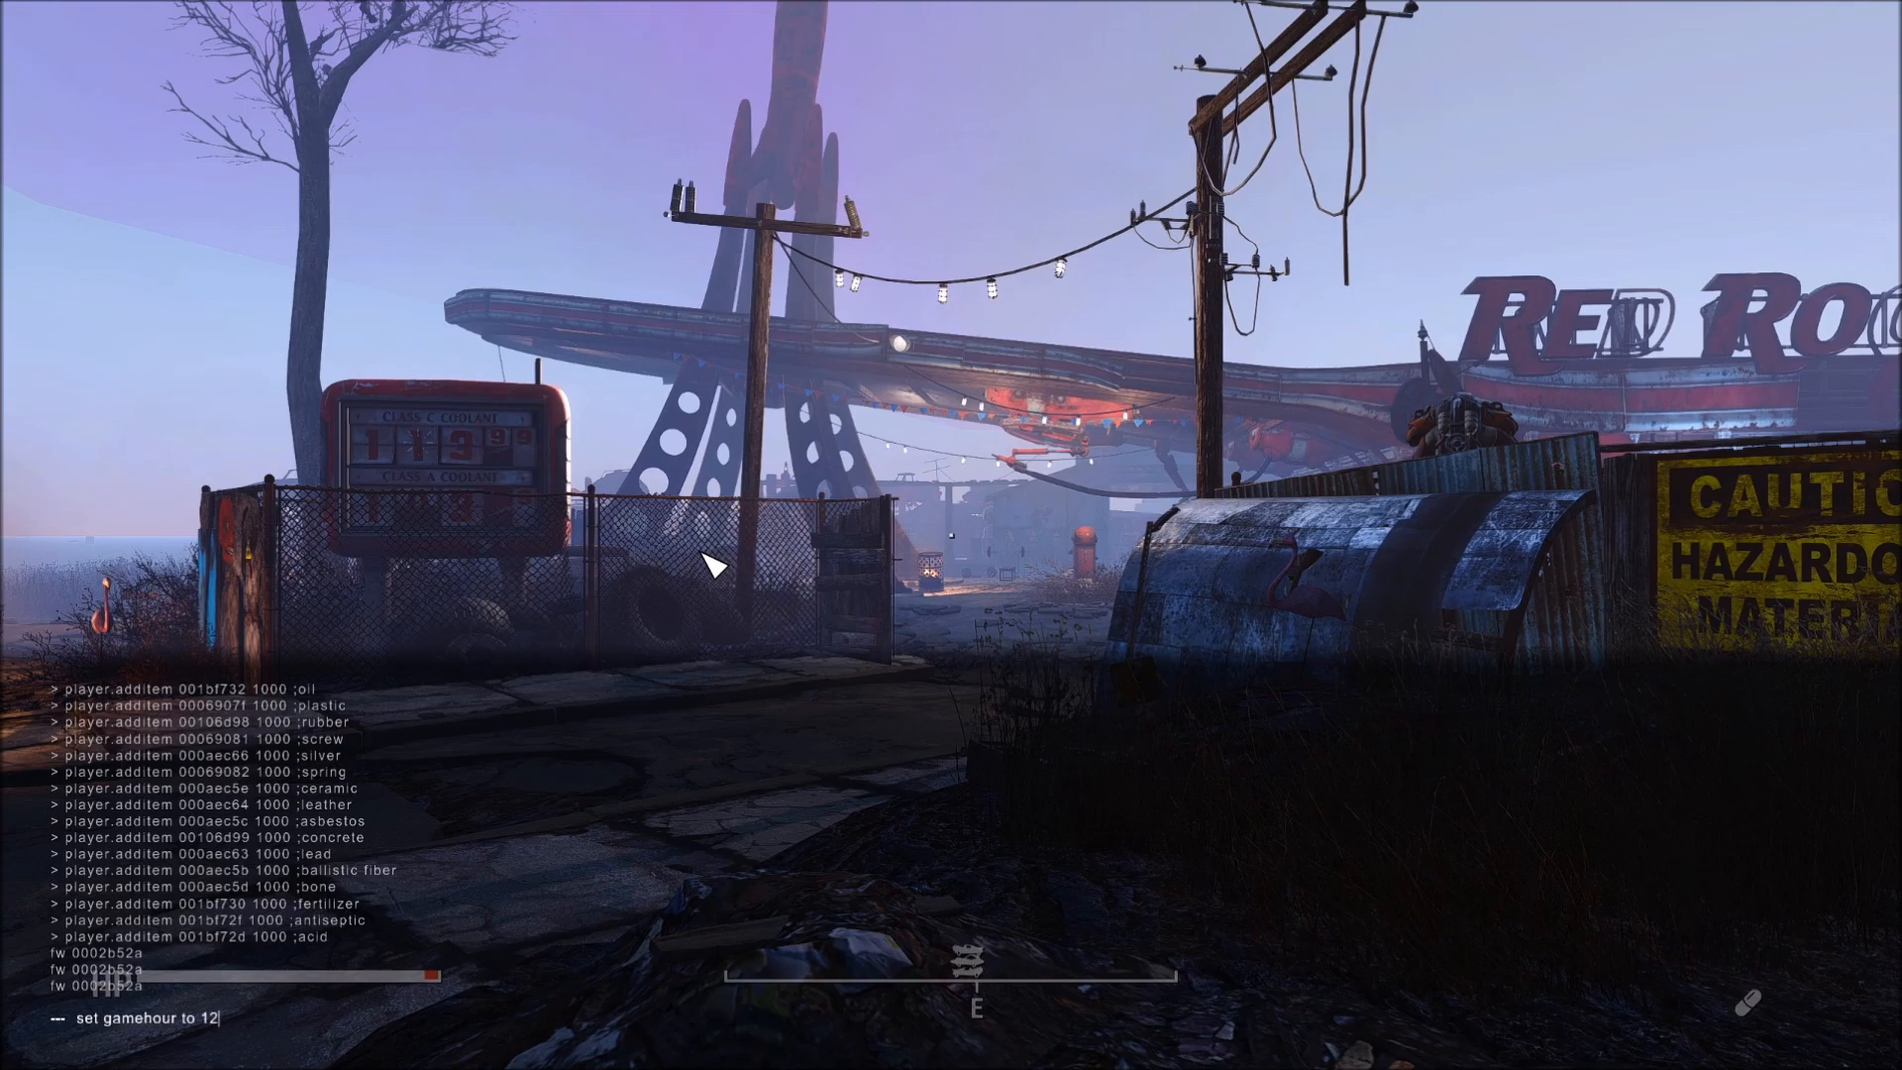
pyautogui.press('Return')
pyautogui.press('`')
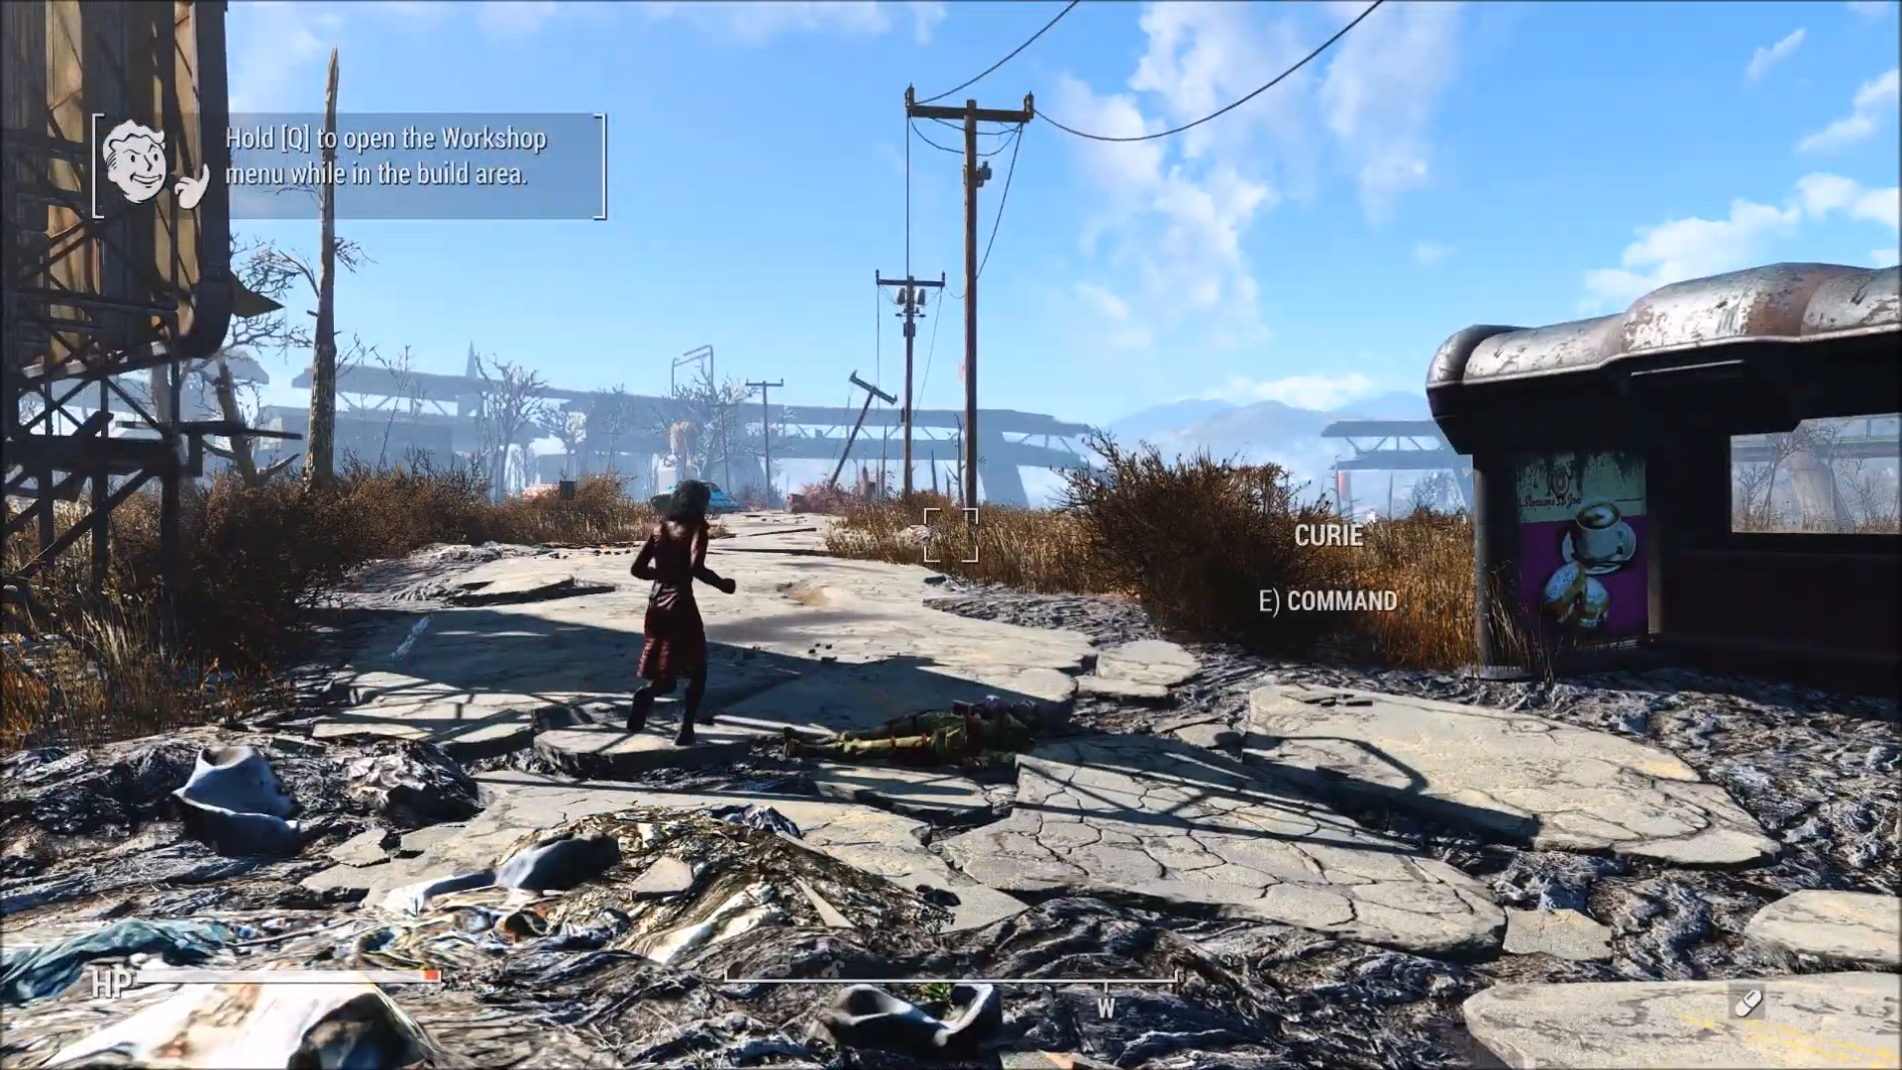
# Step: Start workshop mode at the garage and build a guard tower on the cracked road beyond the racing billboard
pyautogui.press('q')
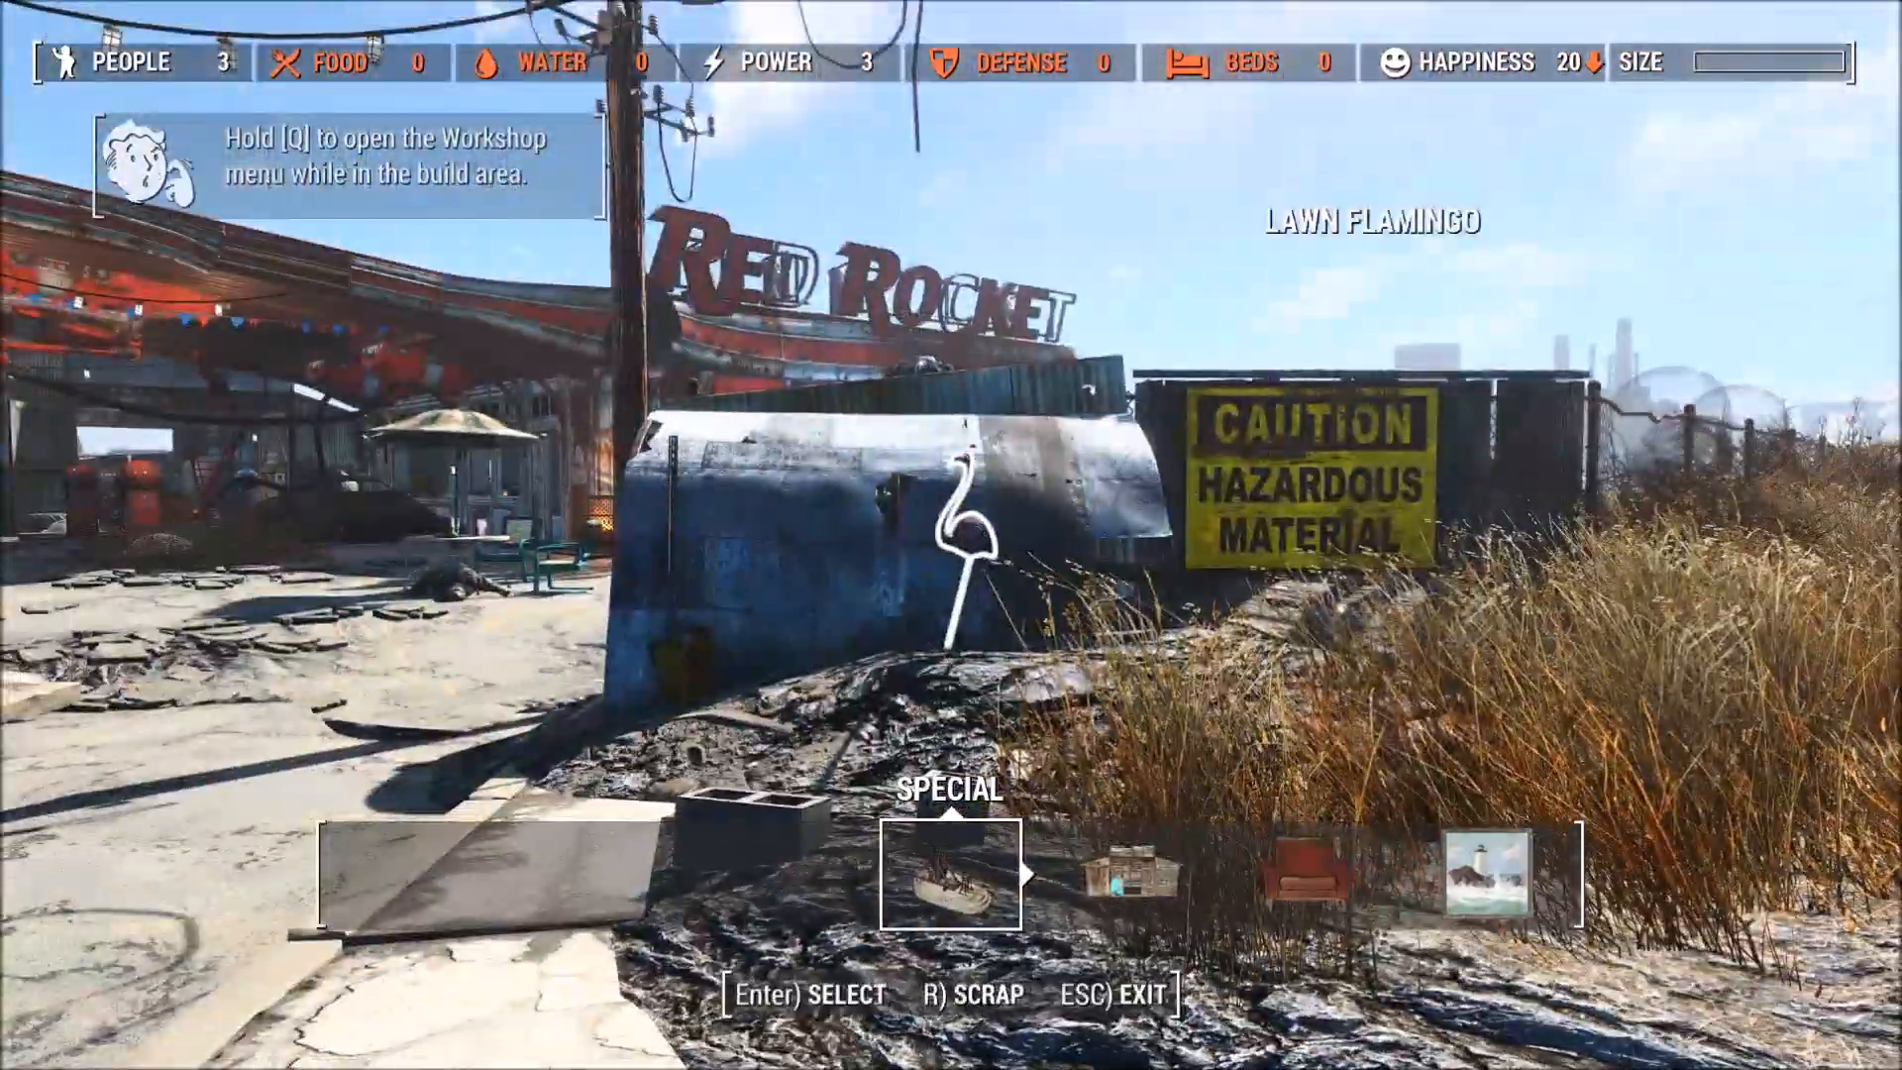
pyautogui.press('w')
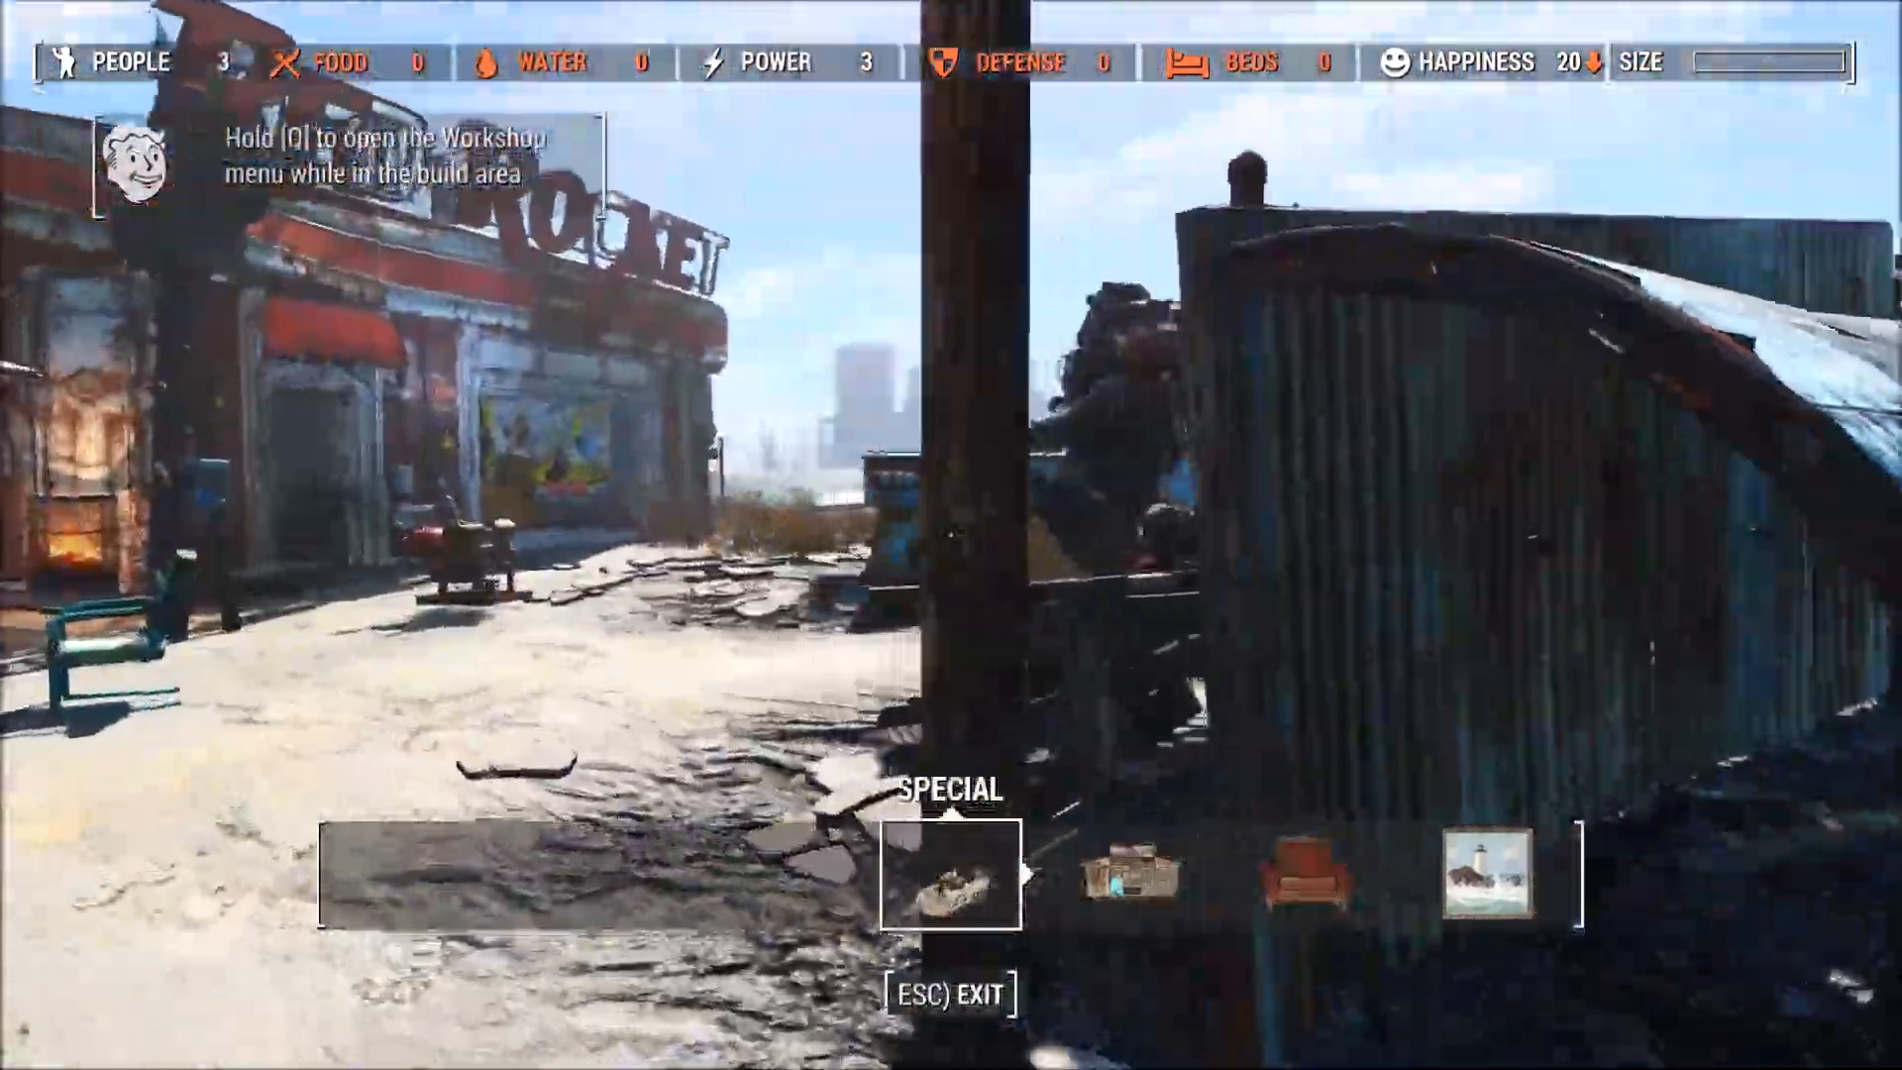
pyautogui.press('w')
pyautogui.press('w')
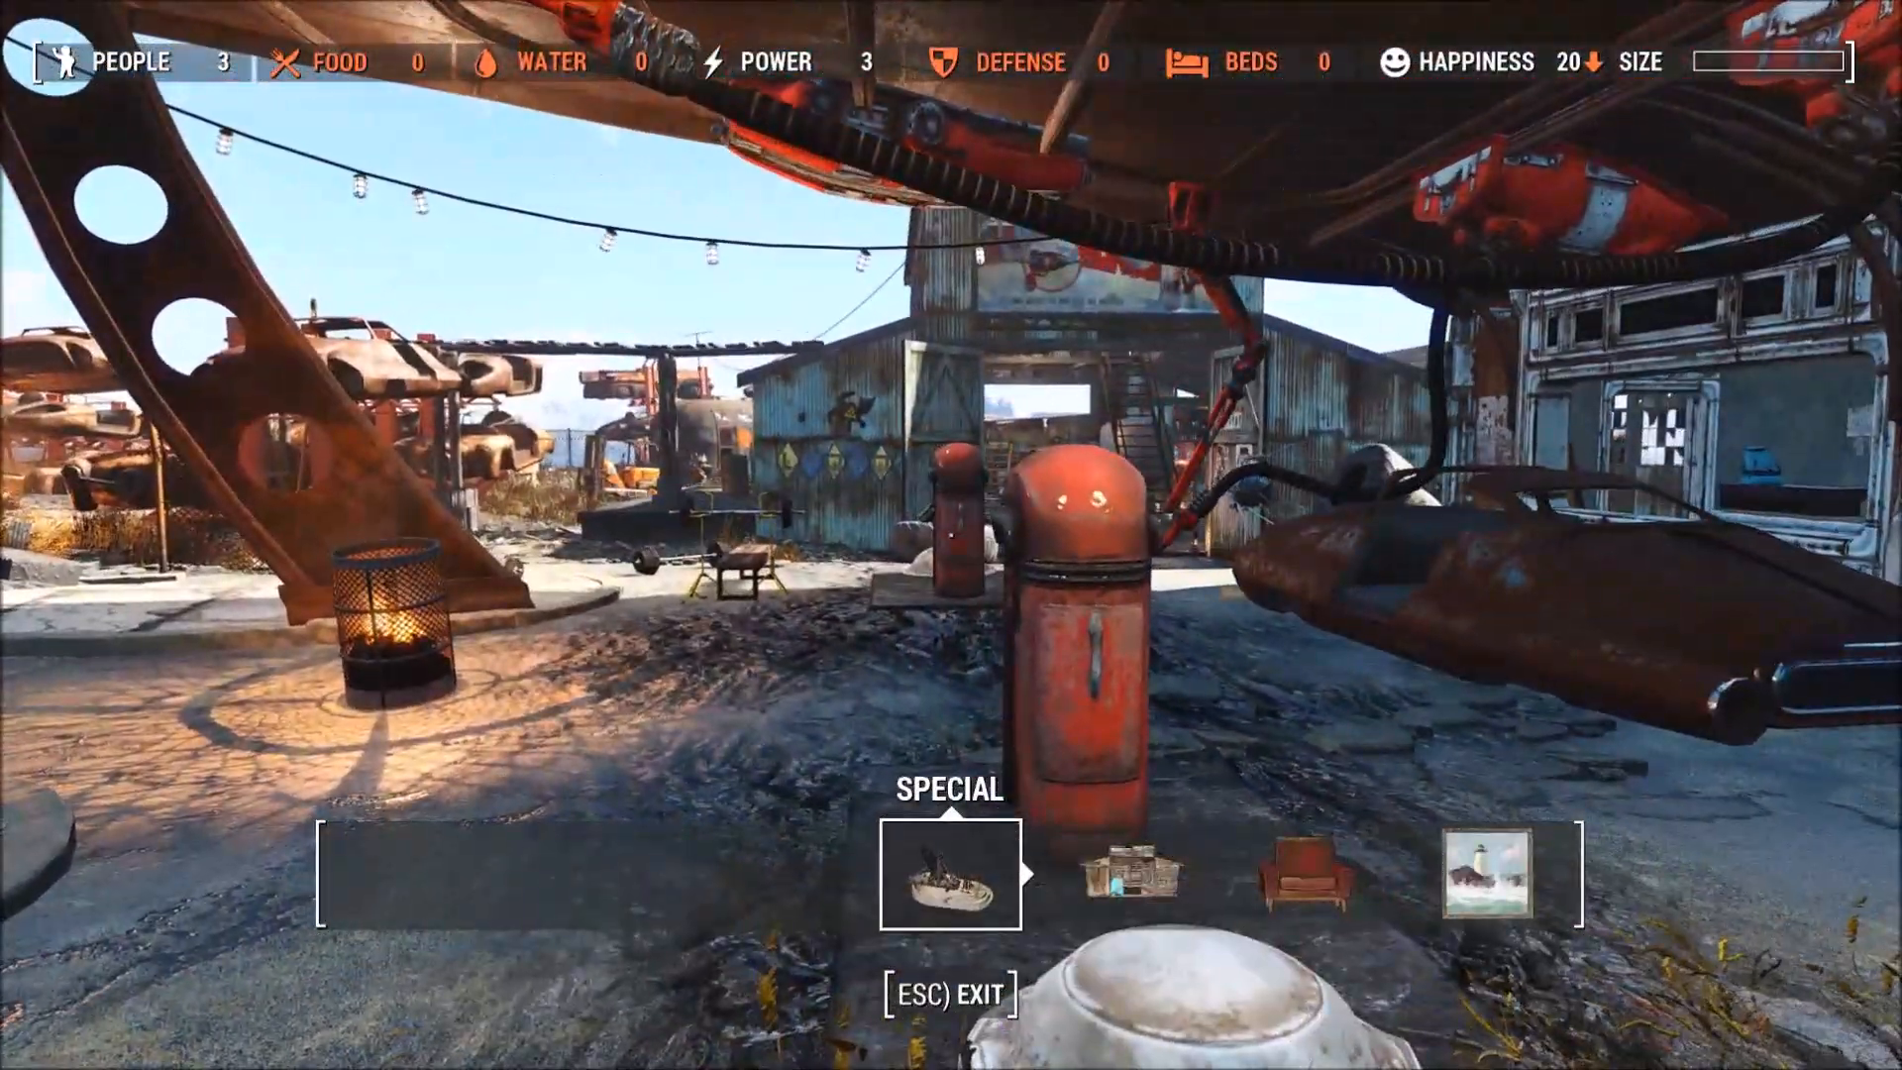
pyautogui.press('w')
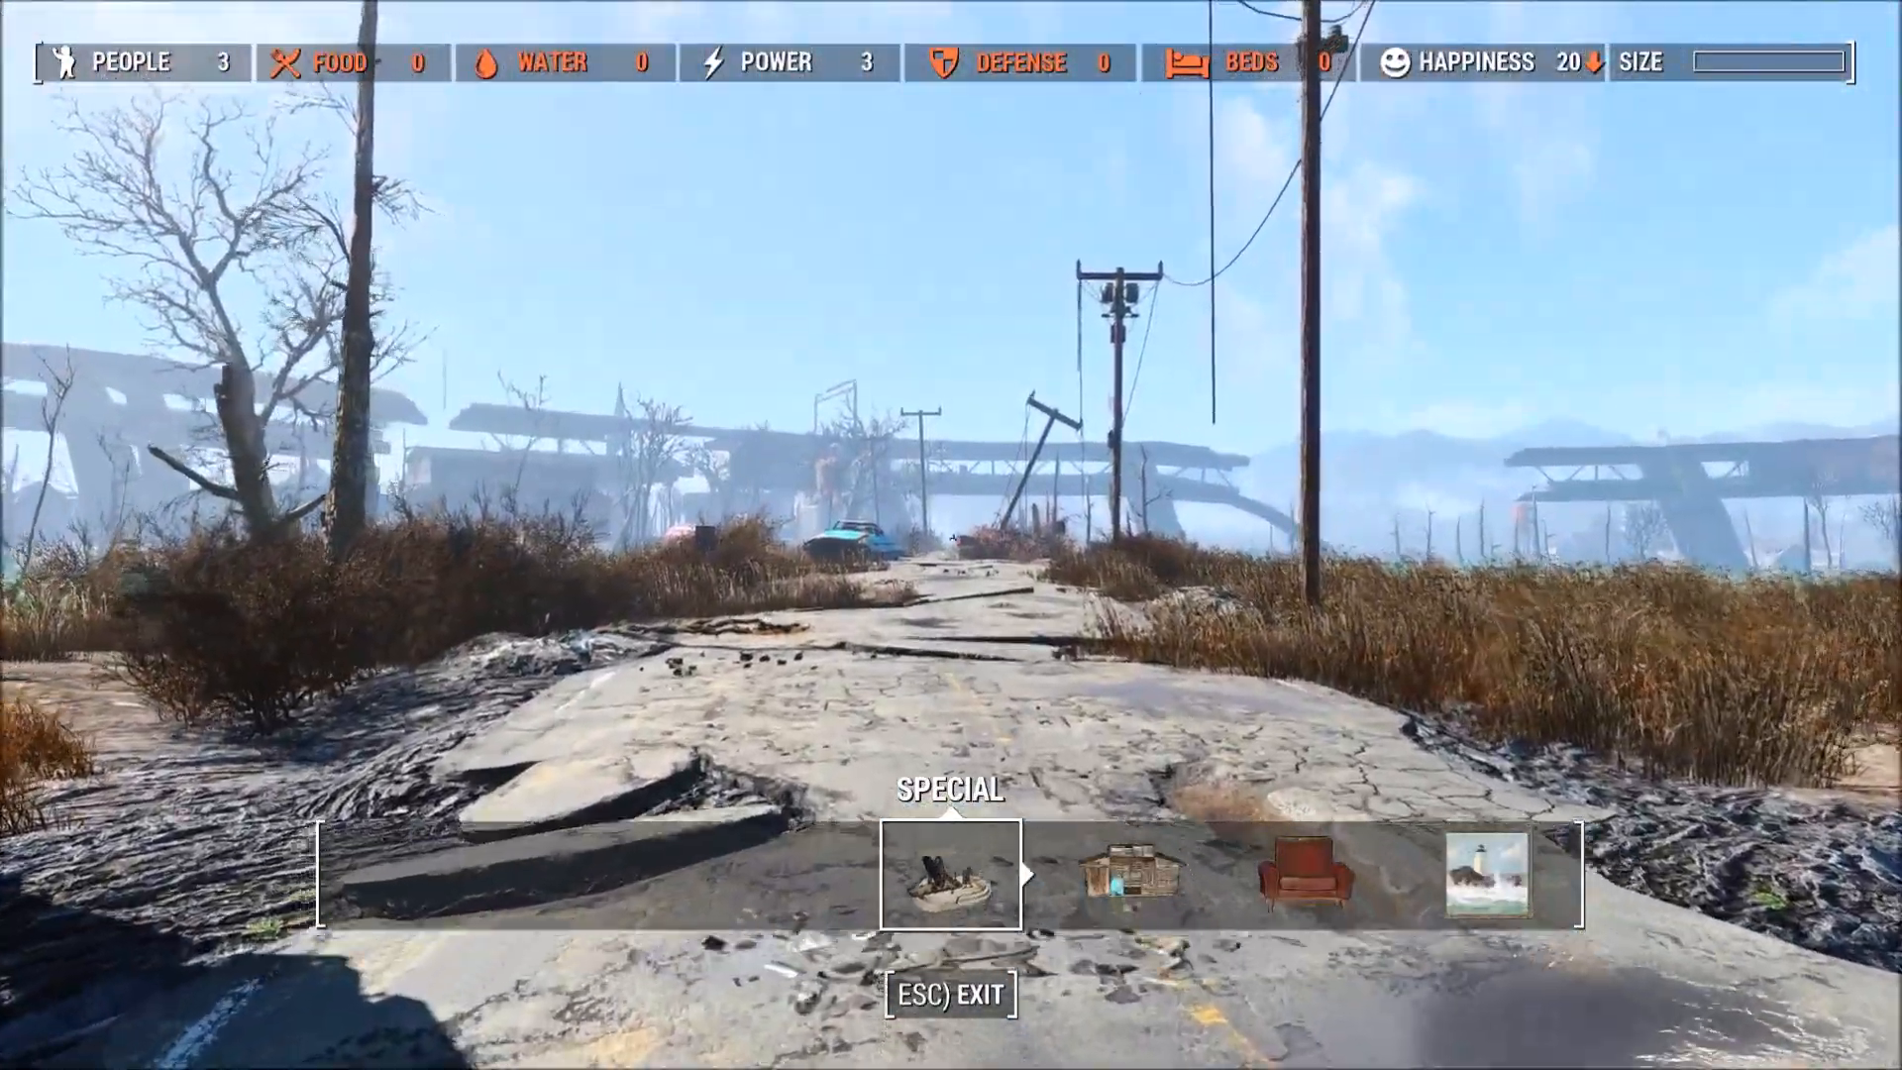
pyautogui.press('w')
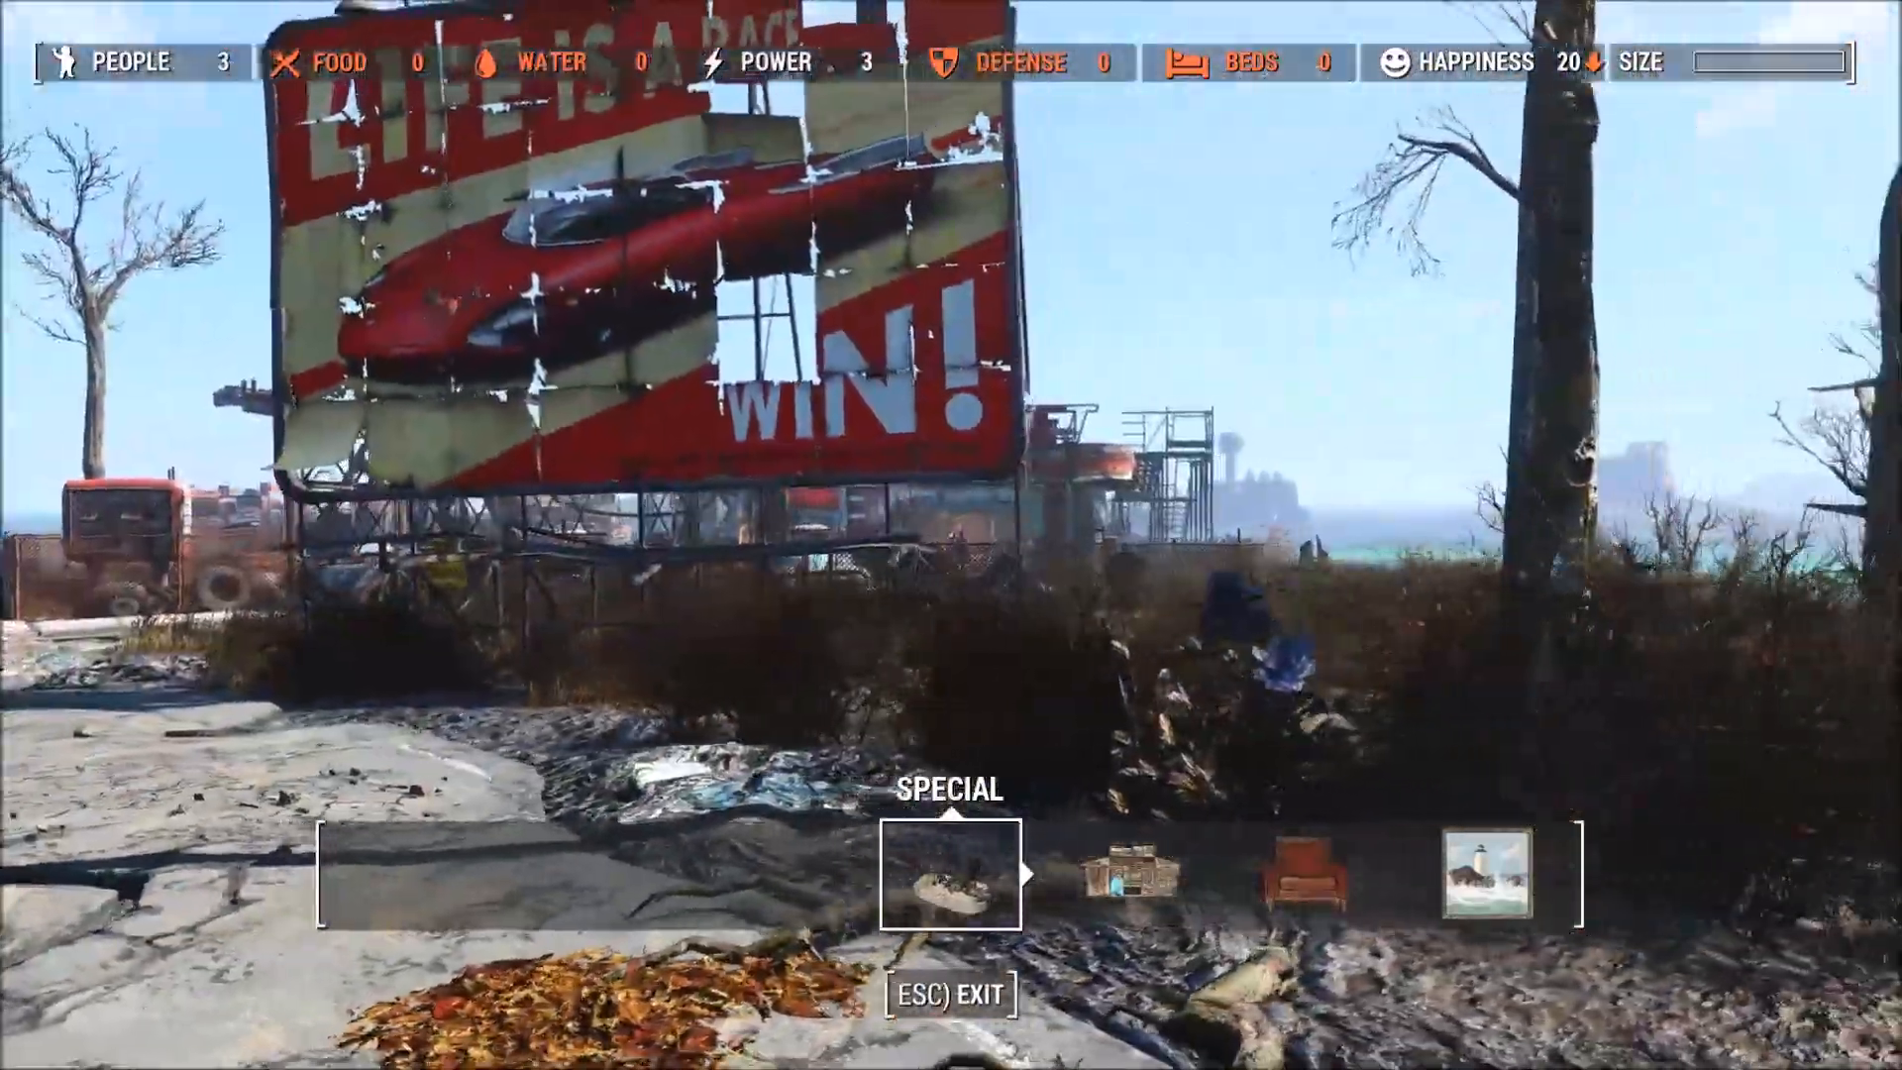
pyautogui.press('d')
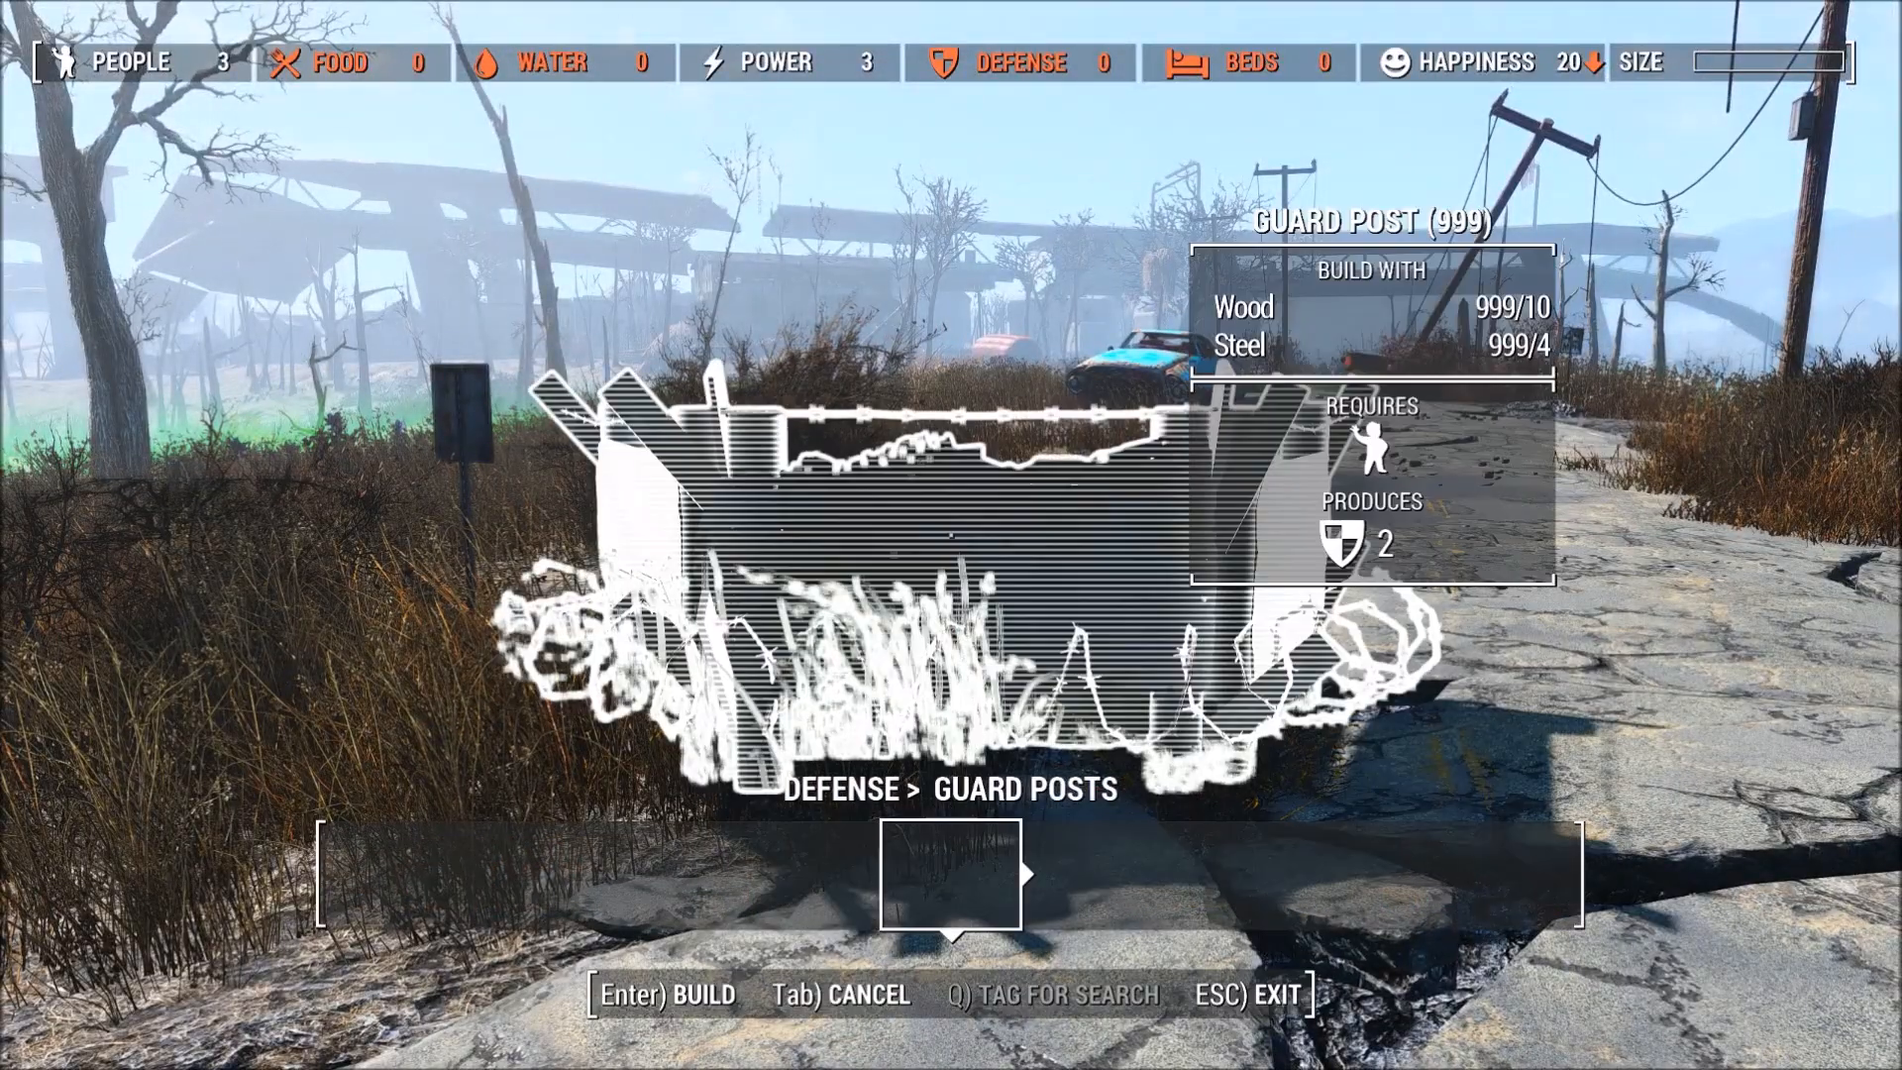
pyautogui.press('d')
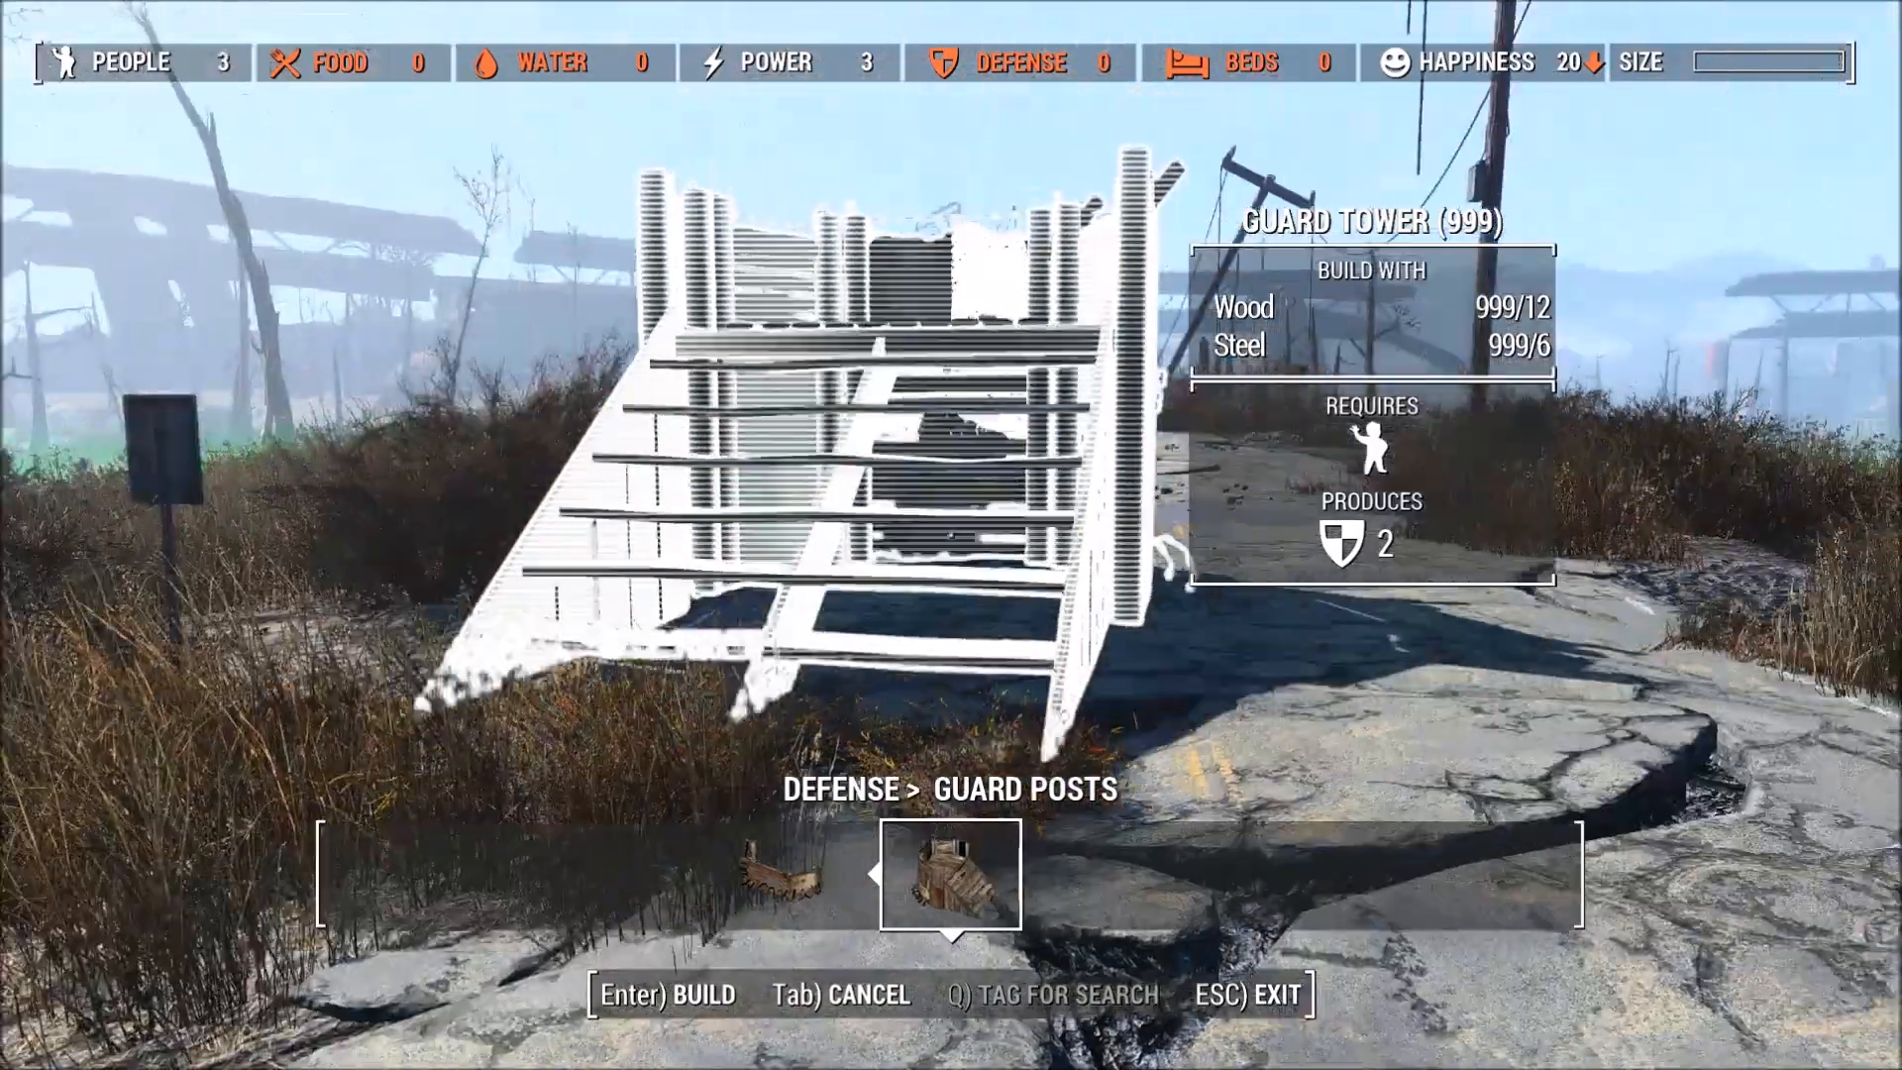
pyautogui.press('w')
pyautogui.press('Tab')
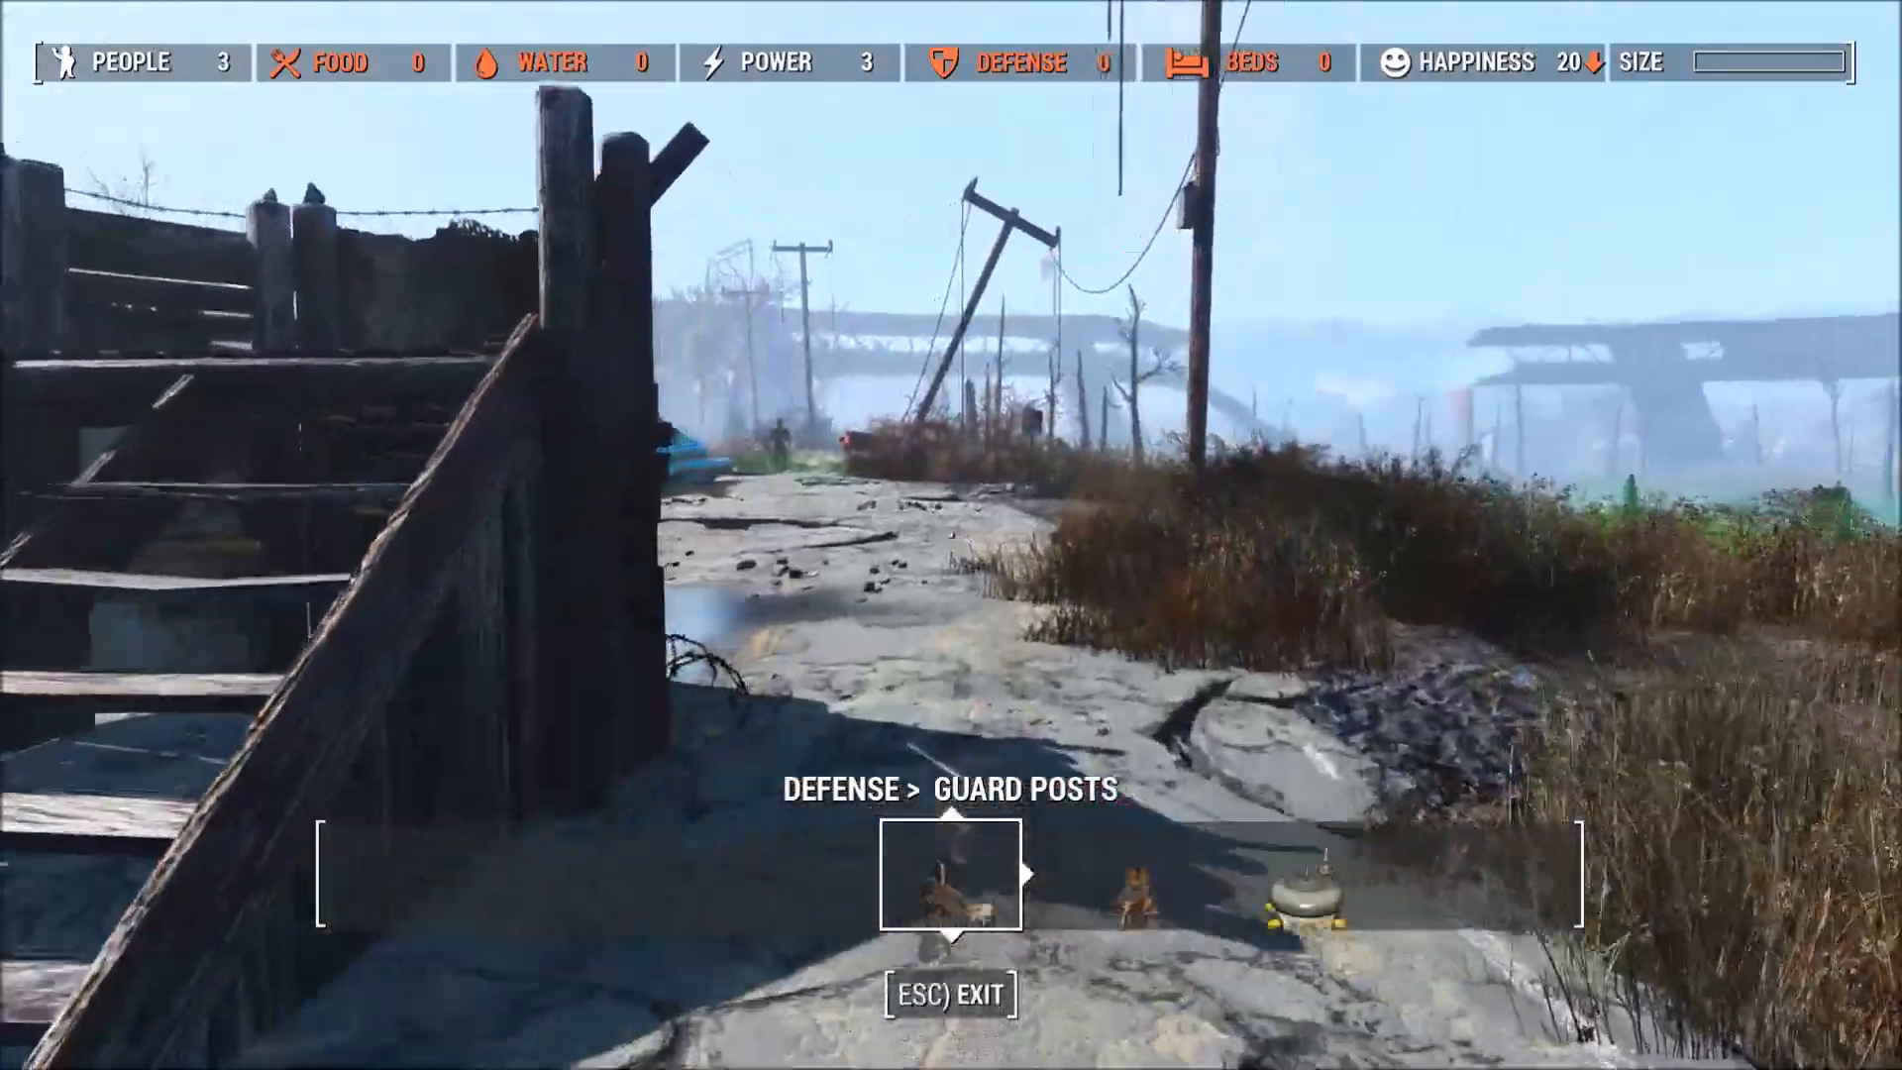
# Step: Command the unassigned settler near the blue car wreck and assign that settler to the guard tower
pyautogui.press('w')
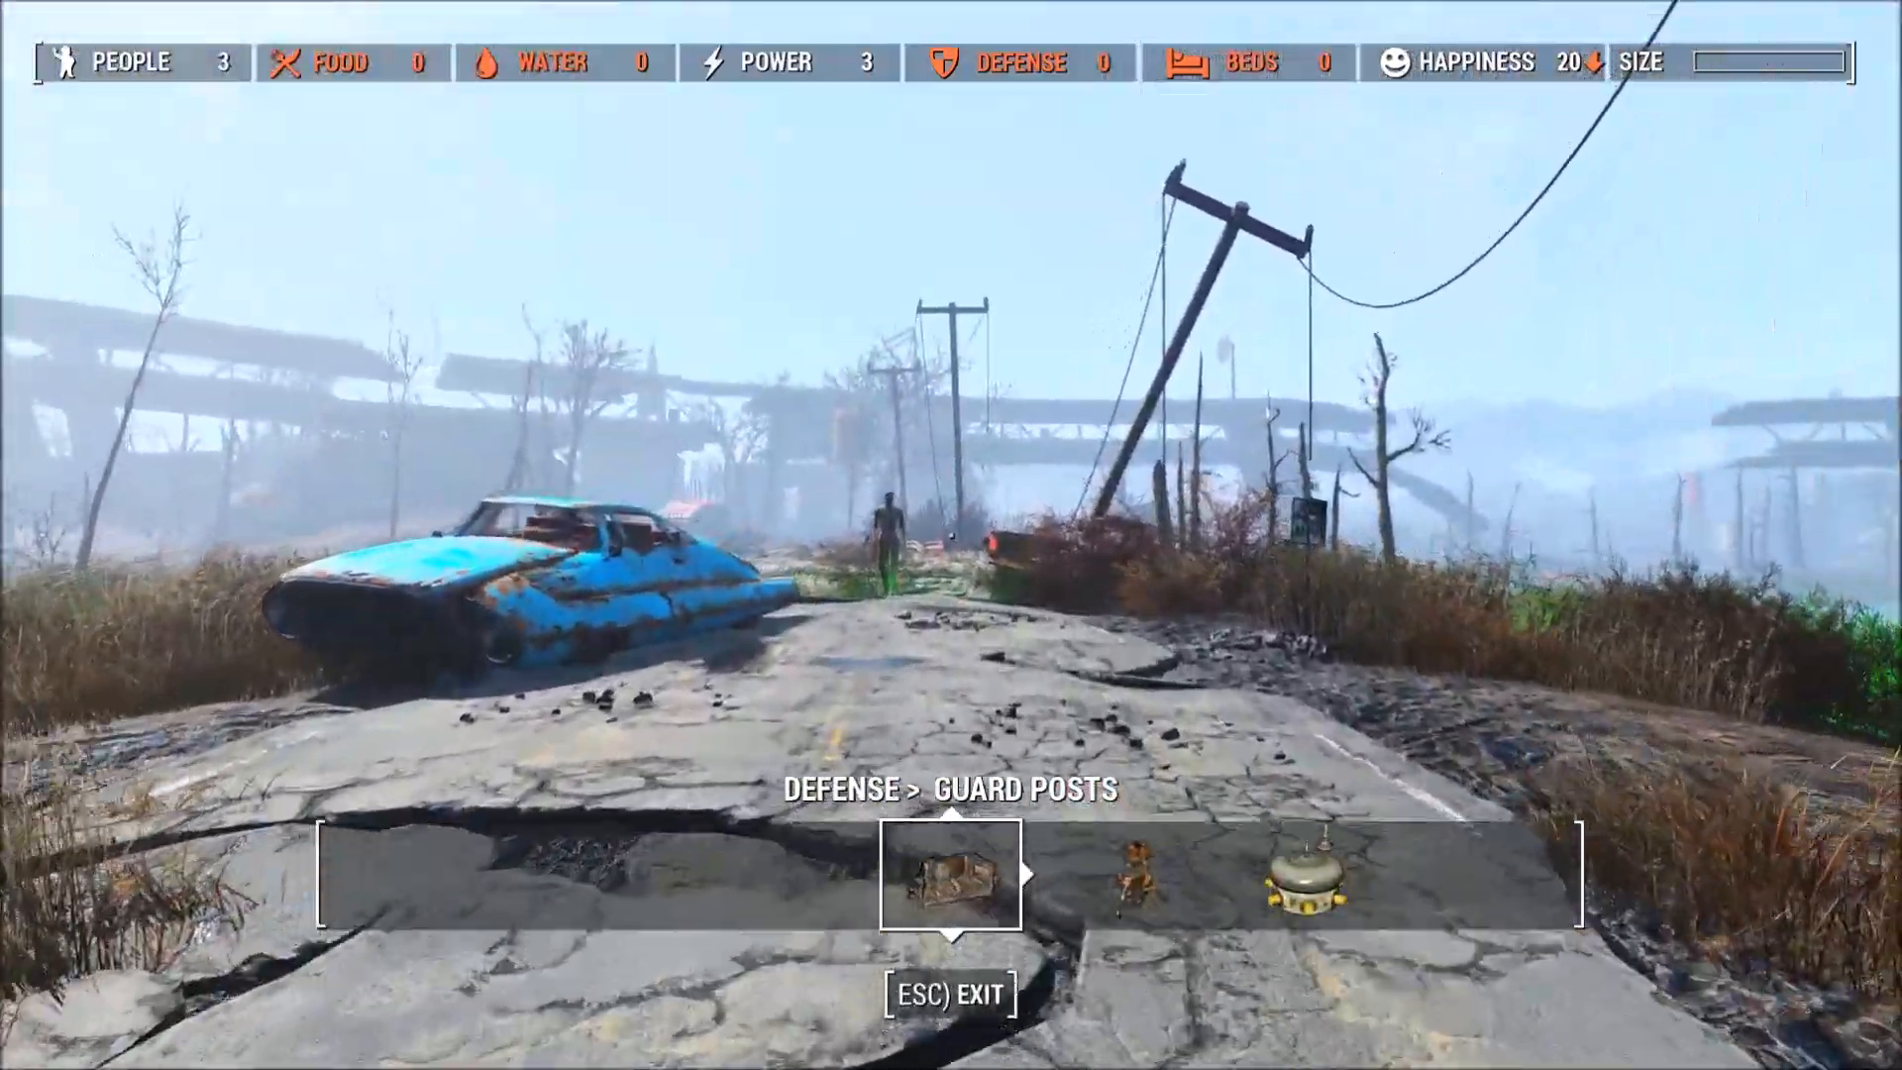
pyautogui.press('w')
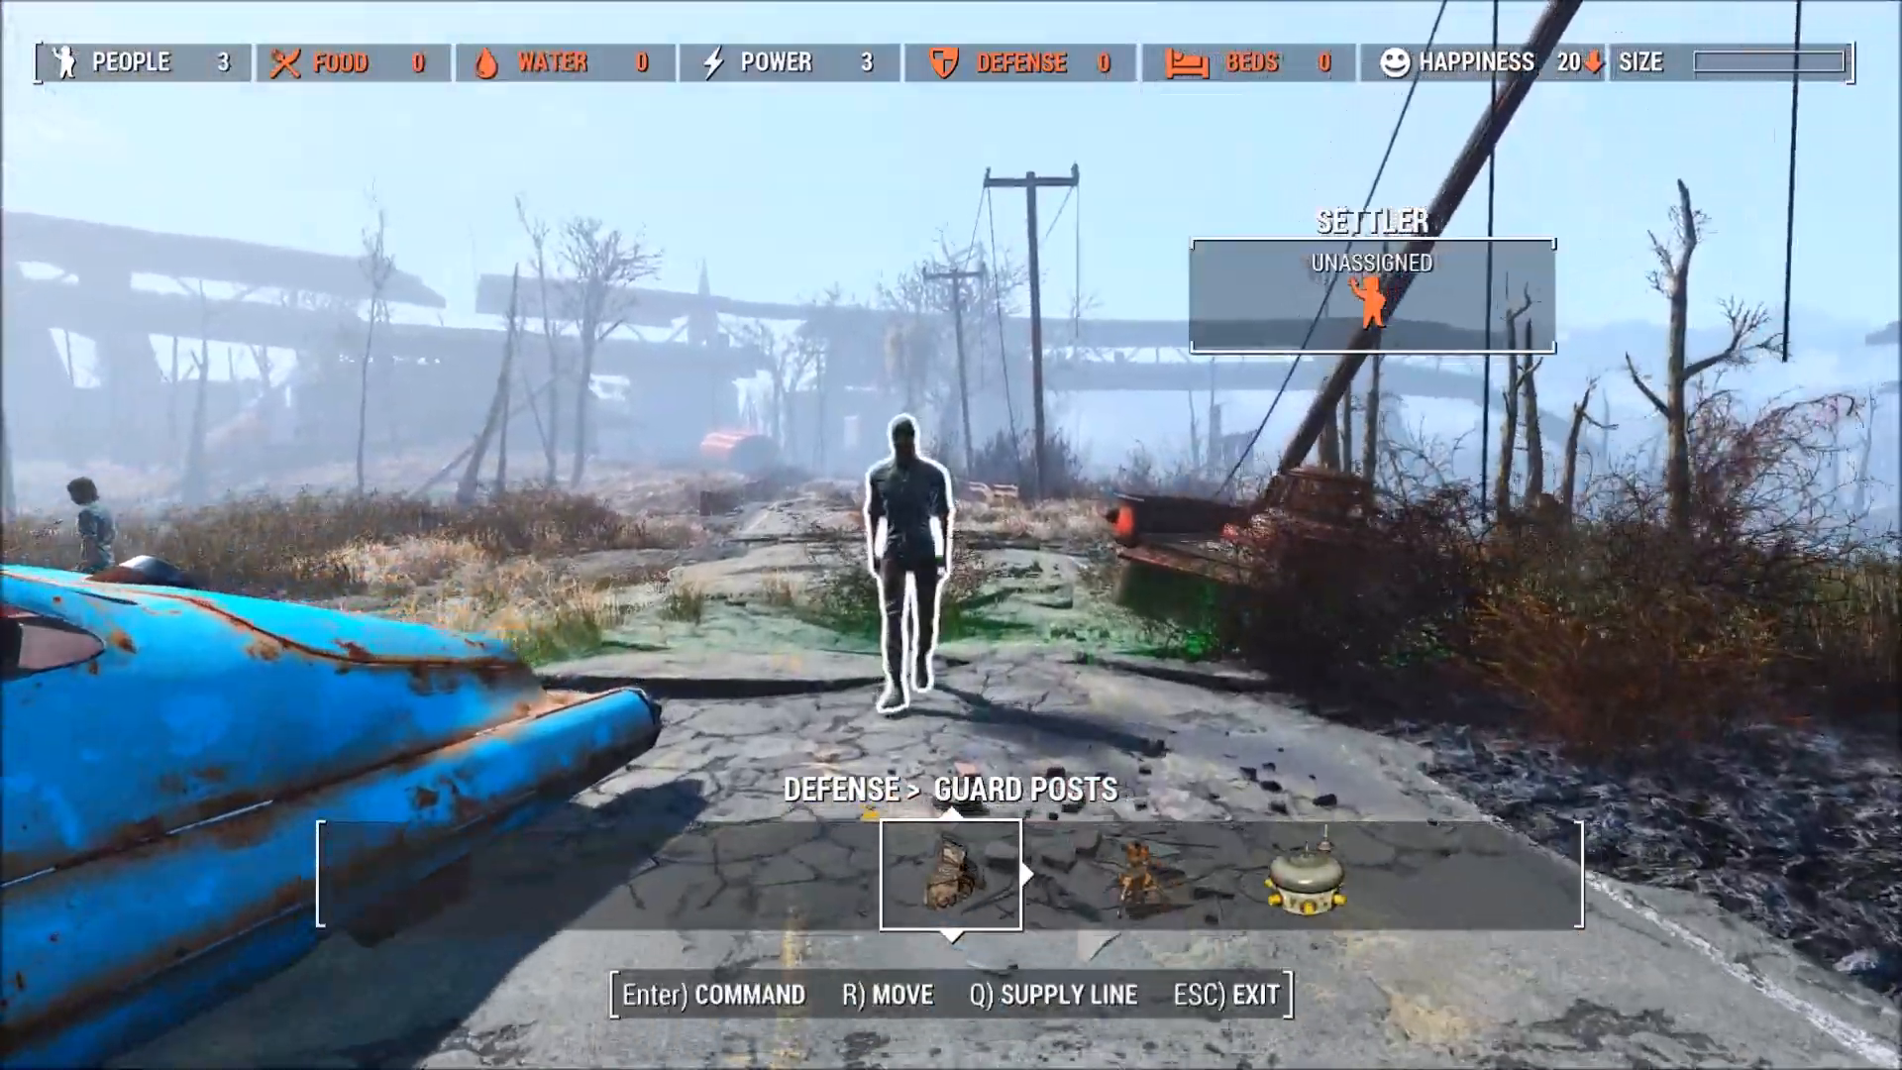
pyautogui.press('Return')
pyautogui.press('w')
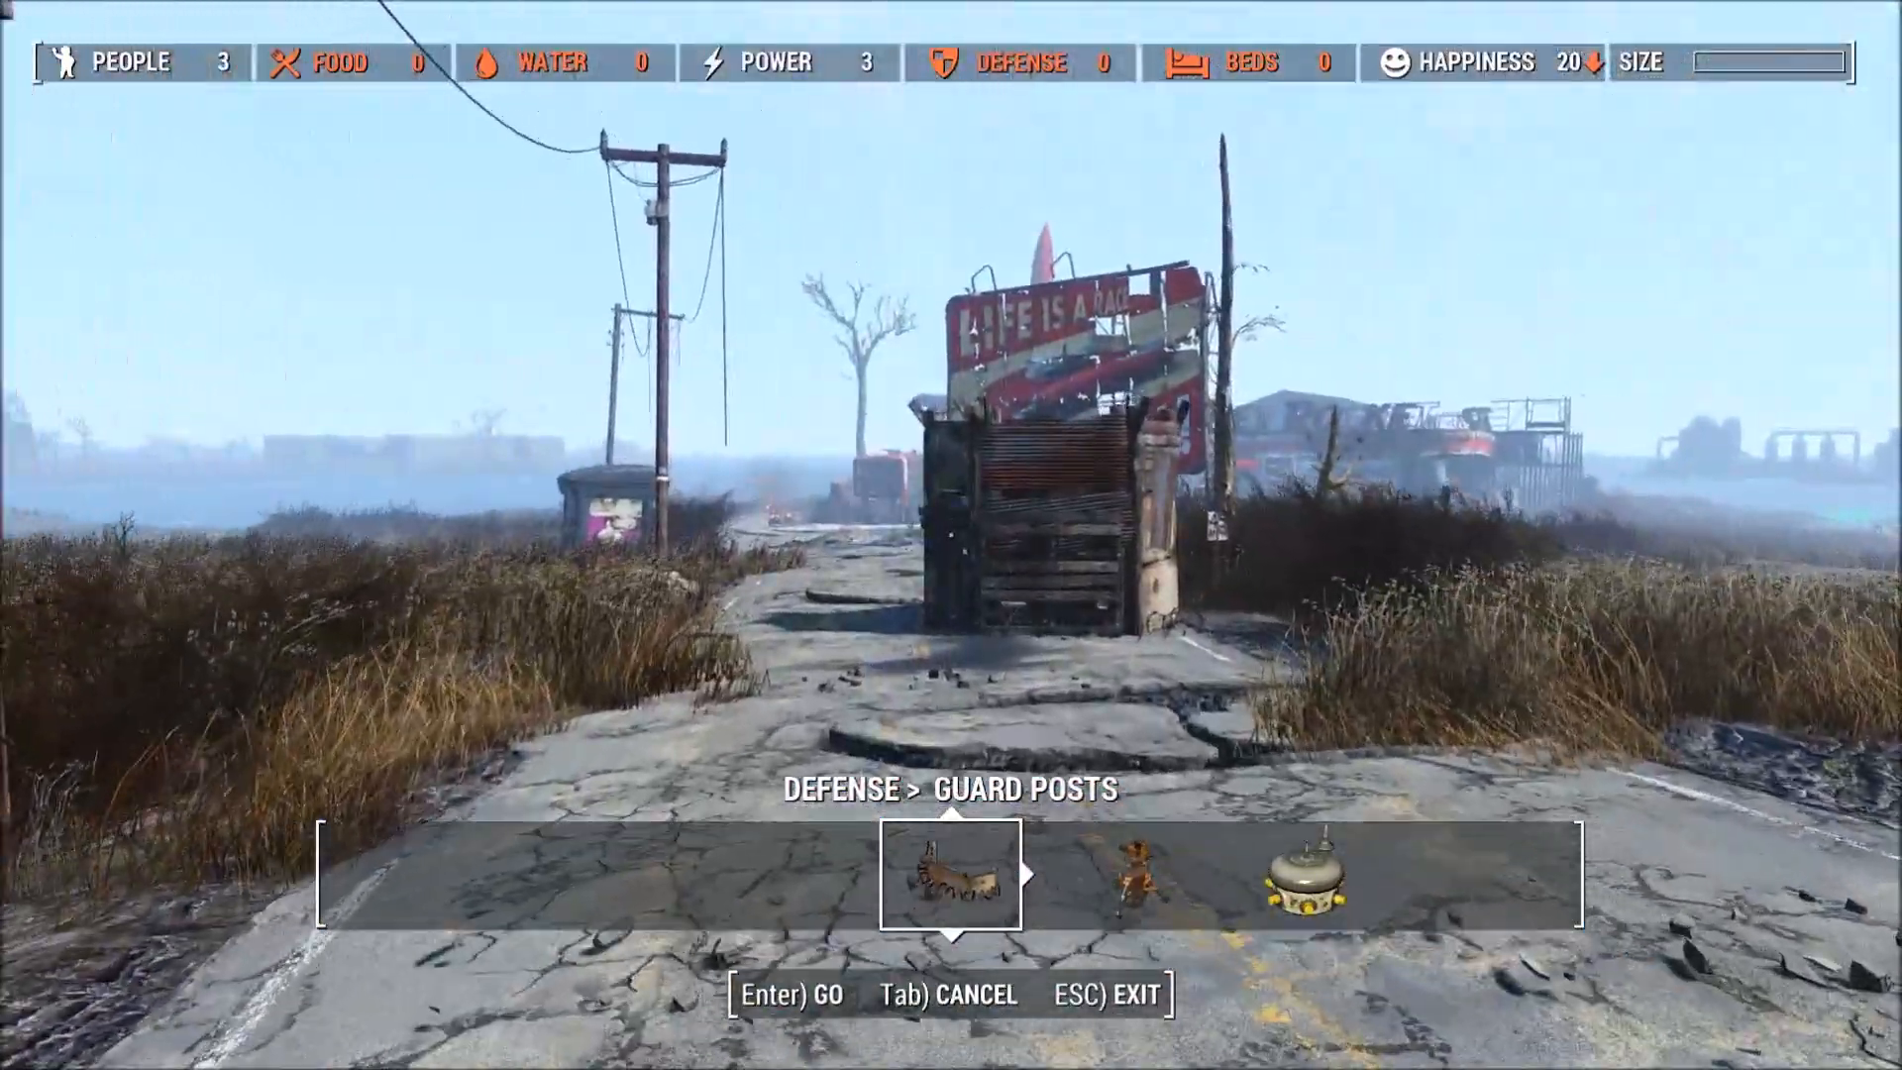
pyautogui.press('w')
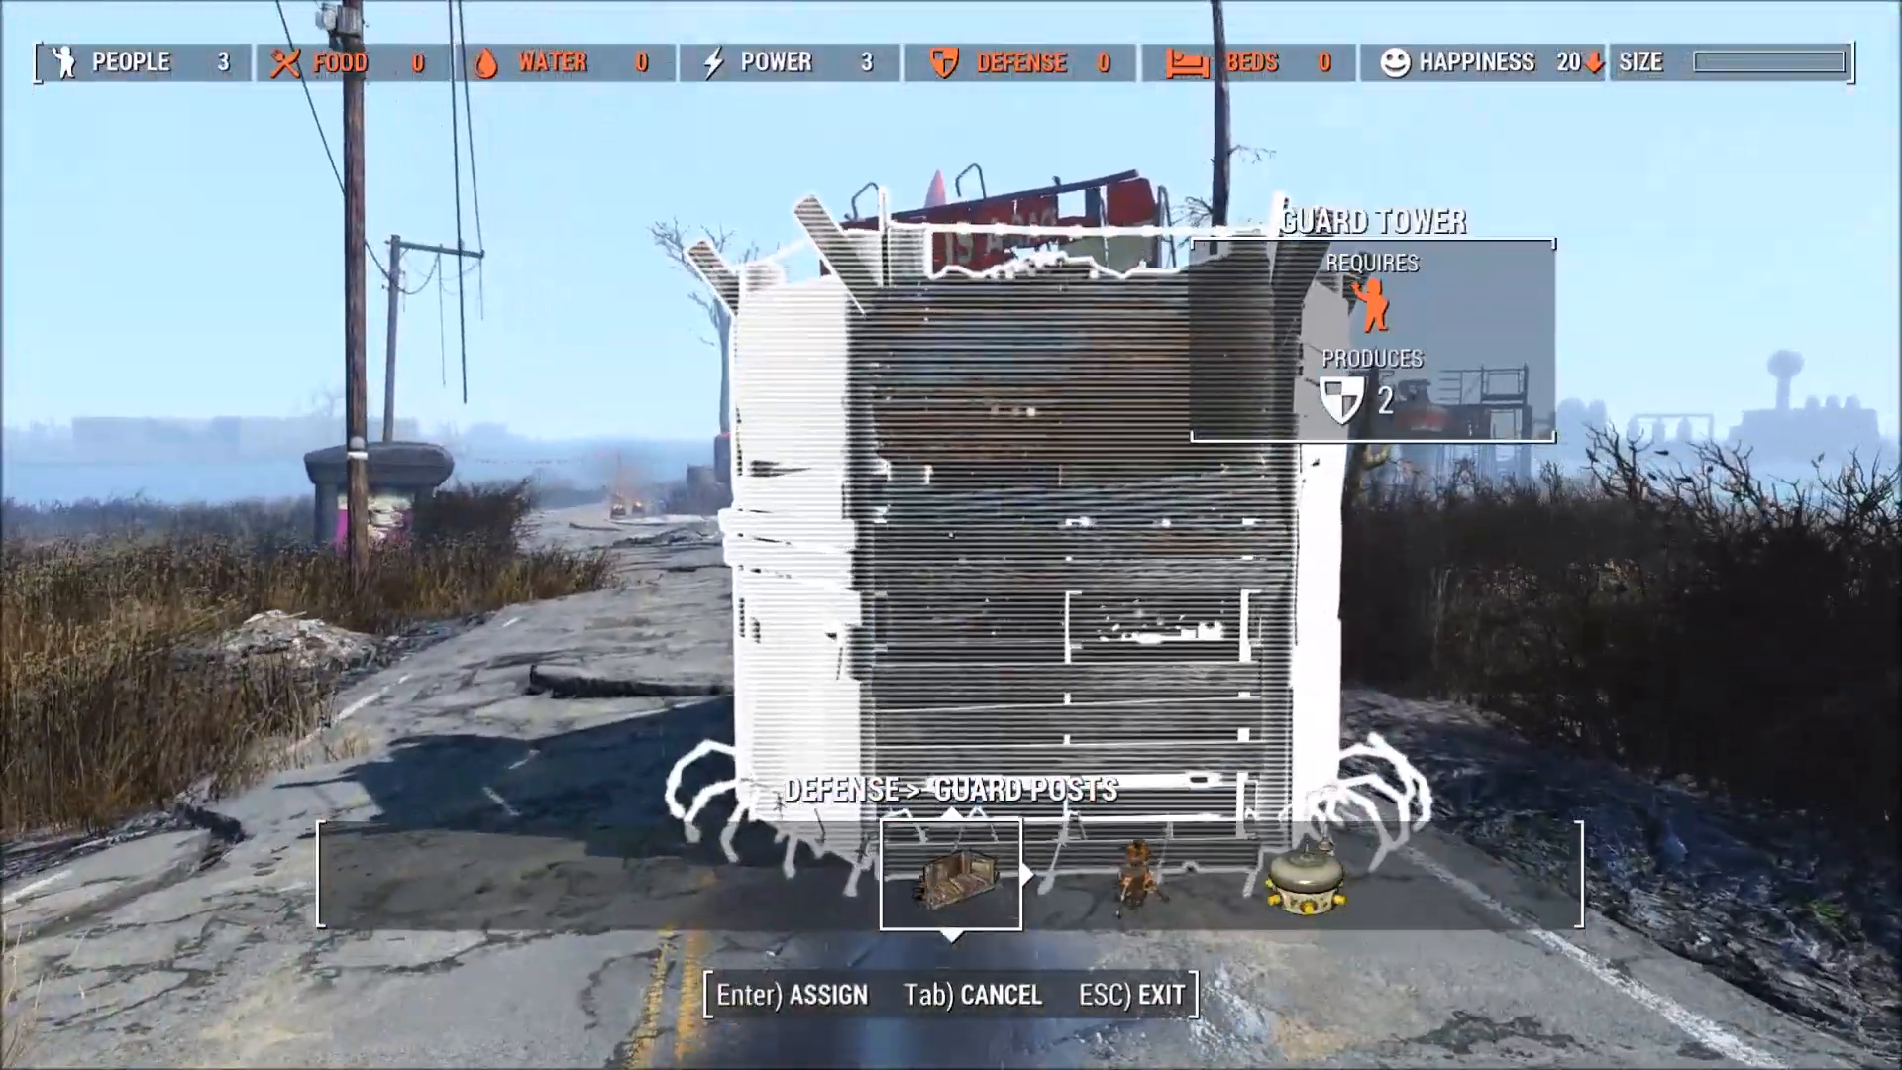
pyautogui.press('Return')
pyautogui.press('Tab')
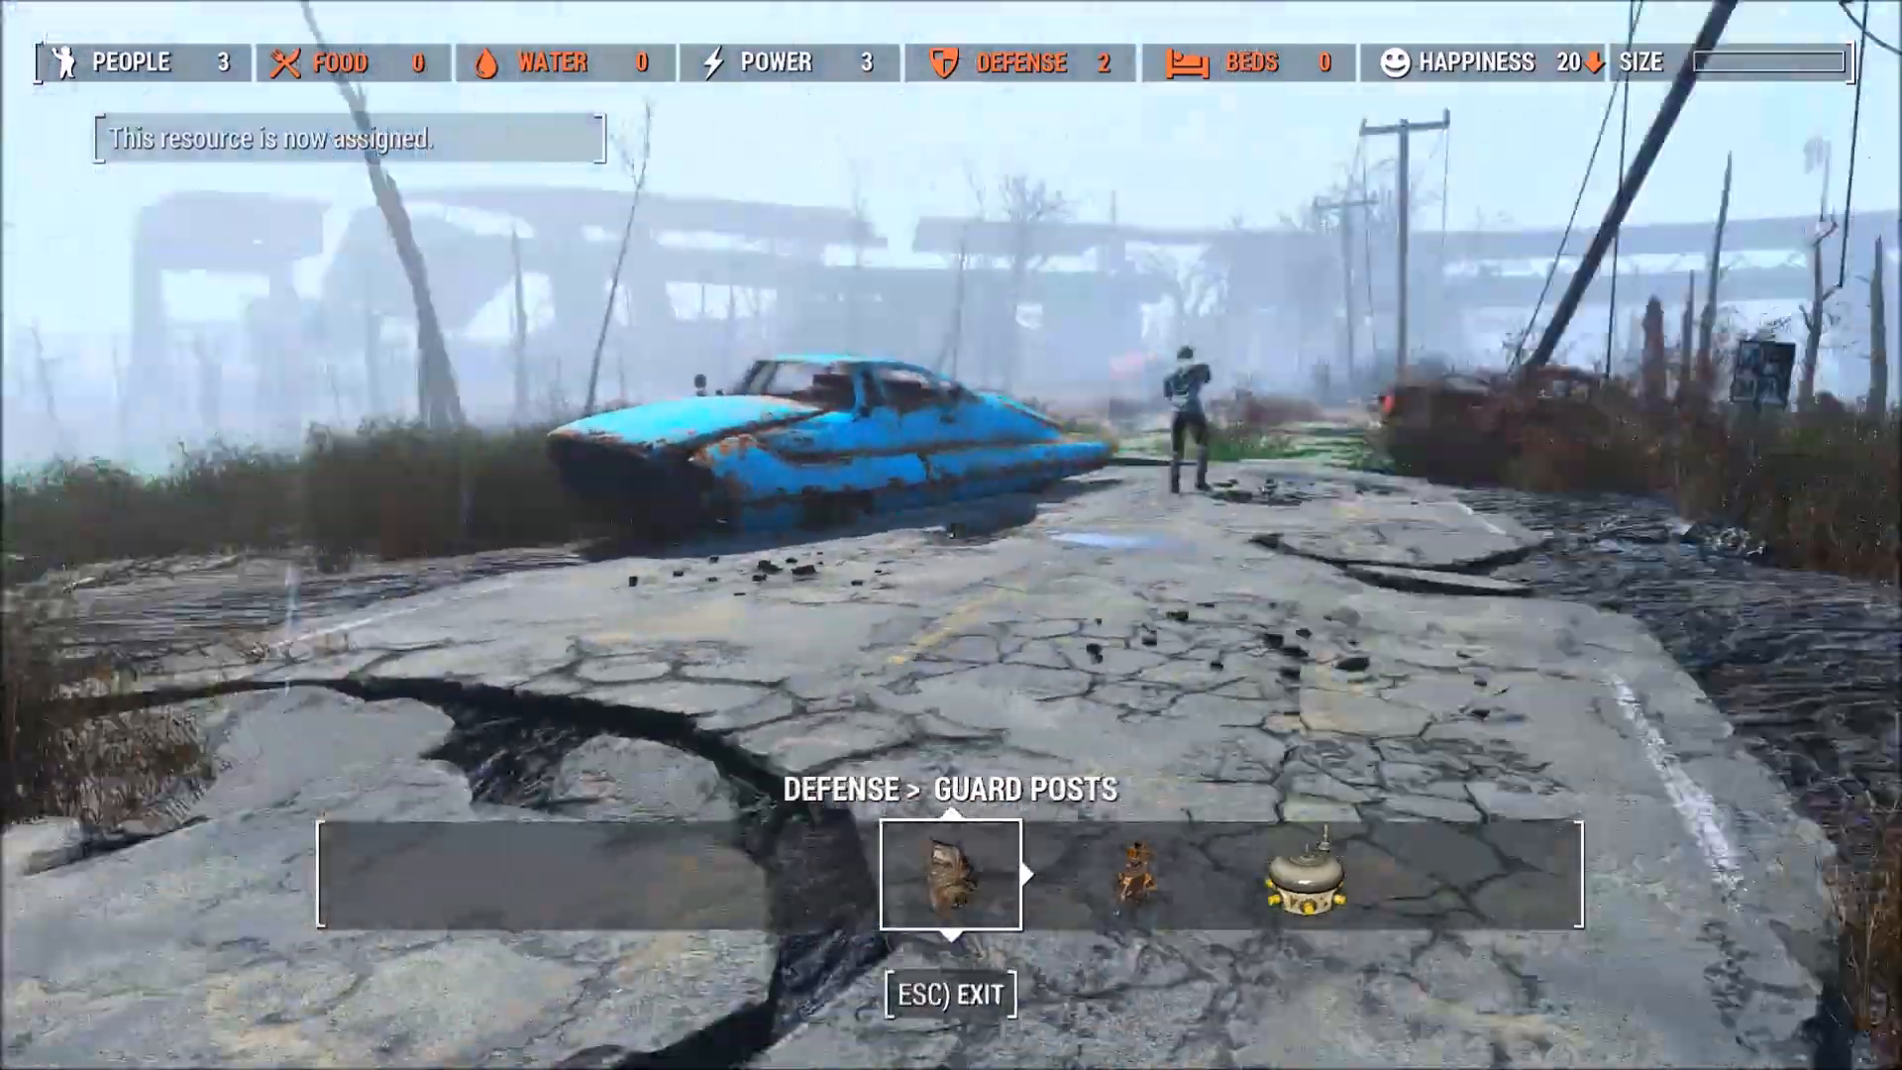
# Step: Check the assignments of the settlers by the blue car wreck and inspect the guard tower's requirements and production
pyautogui.press('w')
pyautogui.press('w')
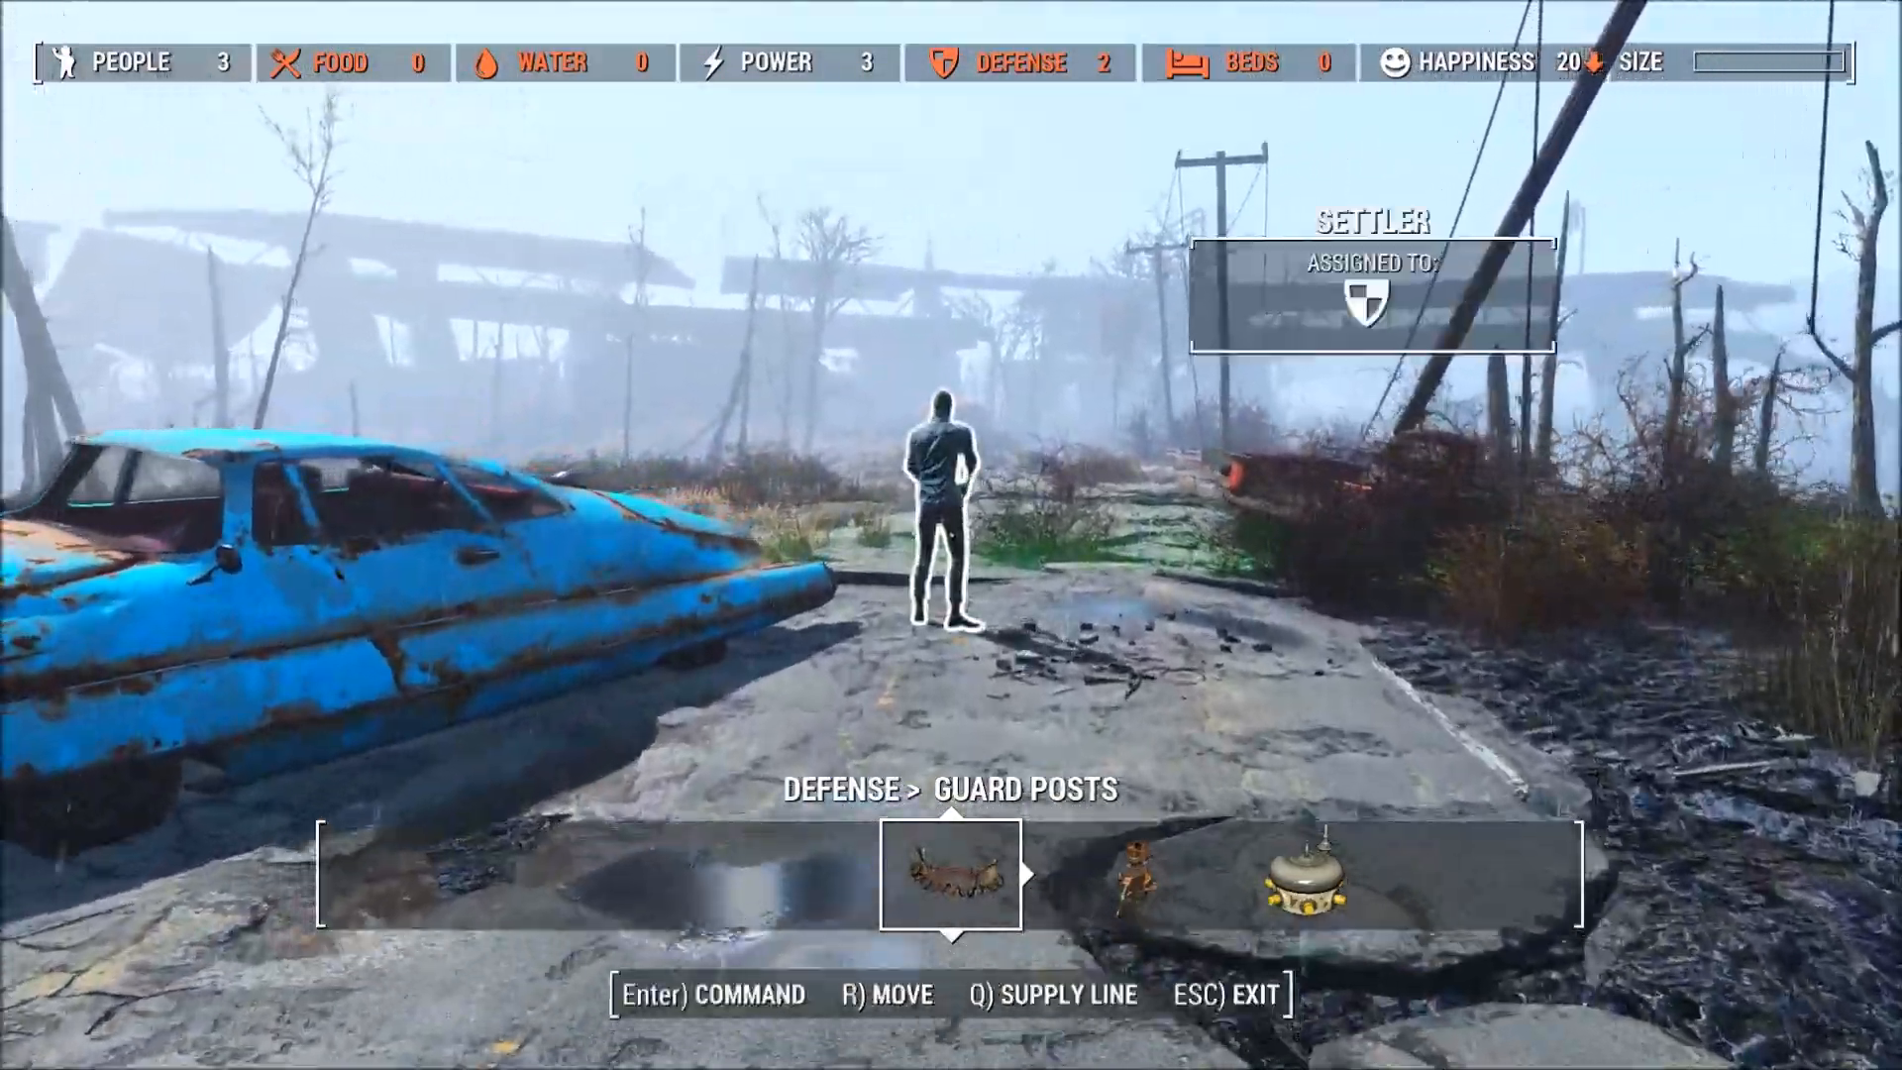
pyautogui.press('w')
pyautogui.press('d')
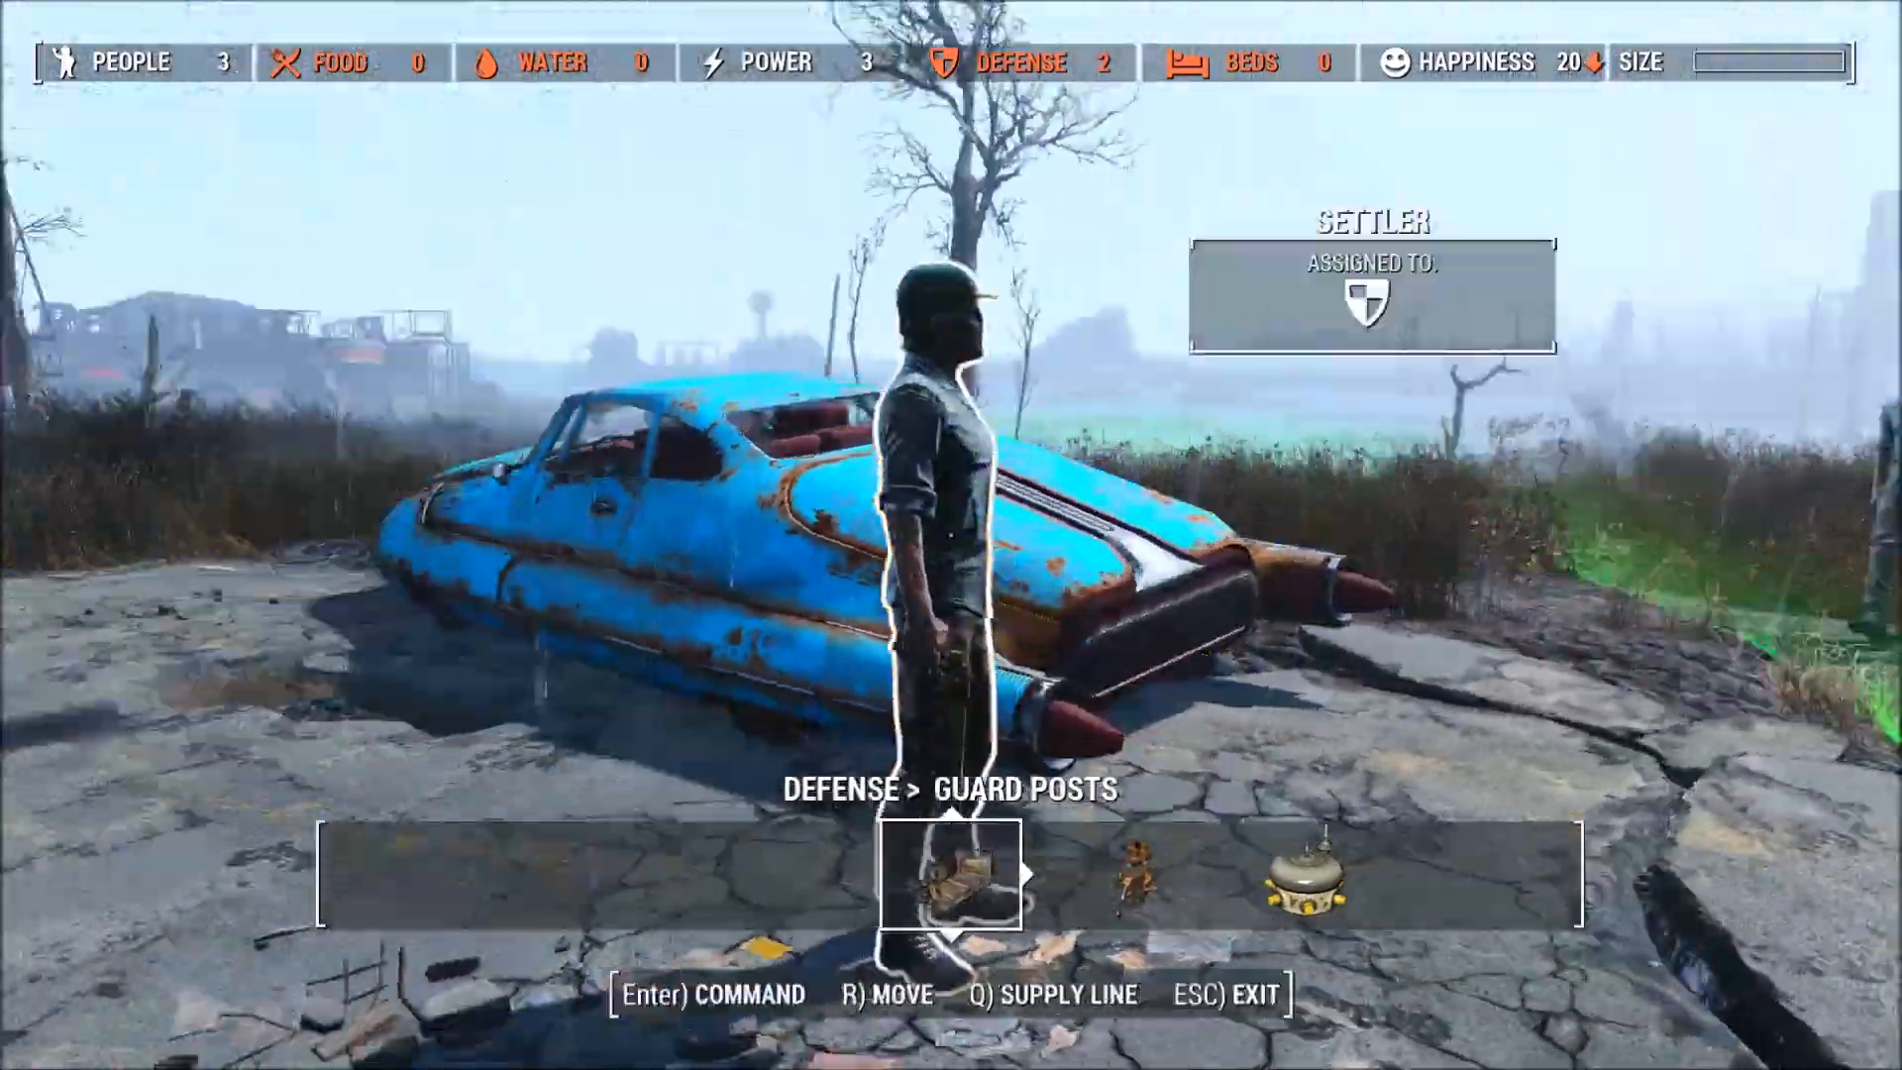
pyautogui.press('d')
pyautogui.press('r')
pyautogui.press('Return')
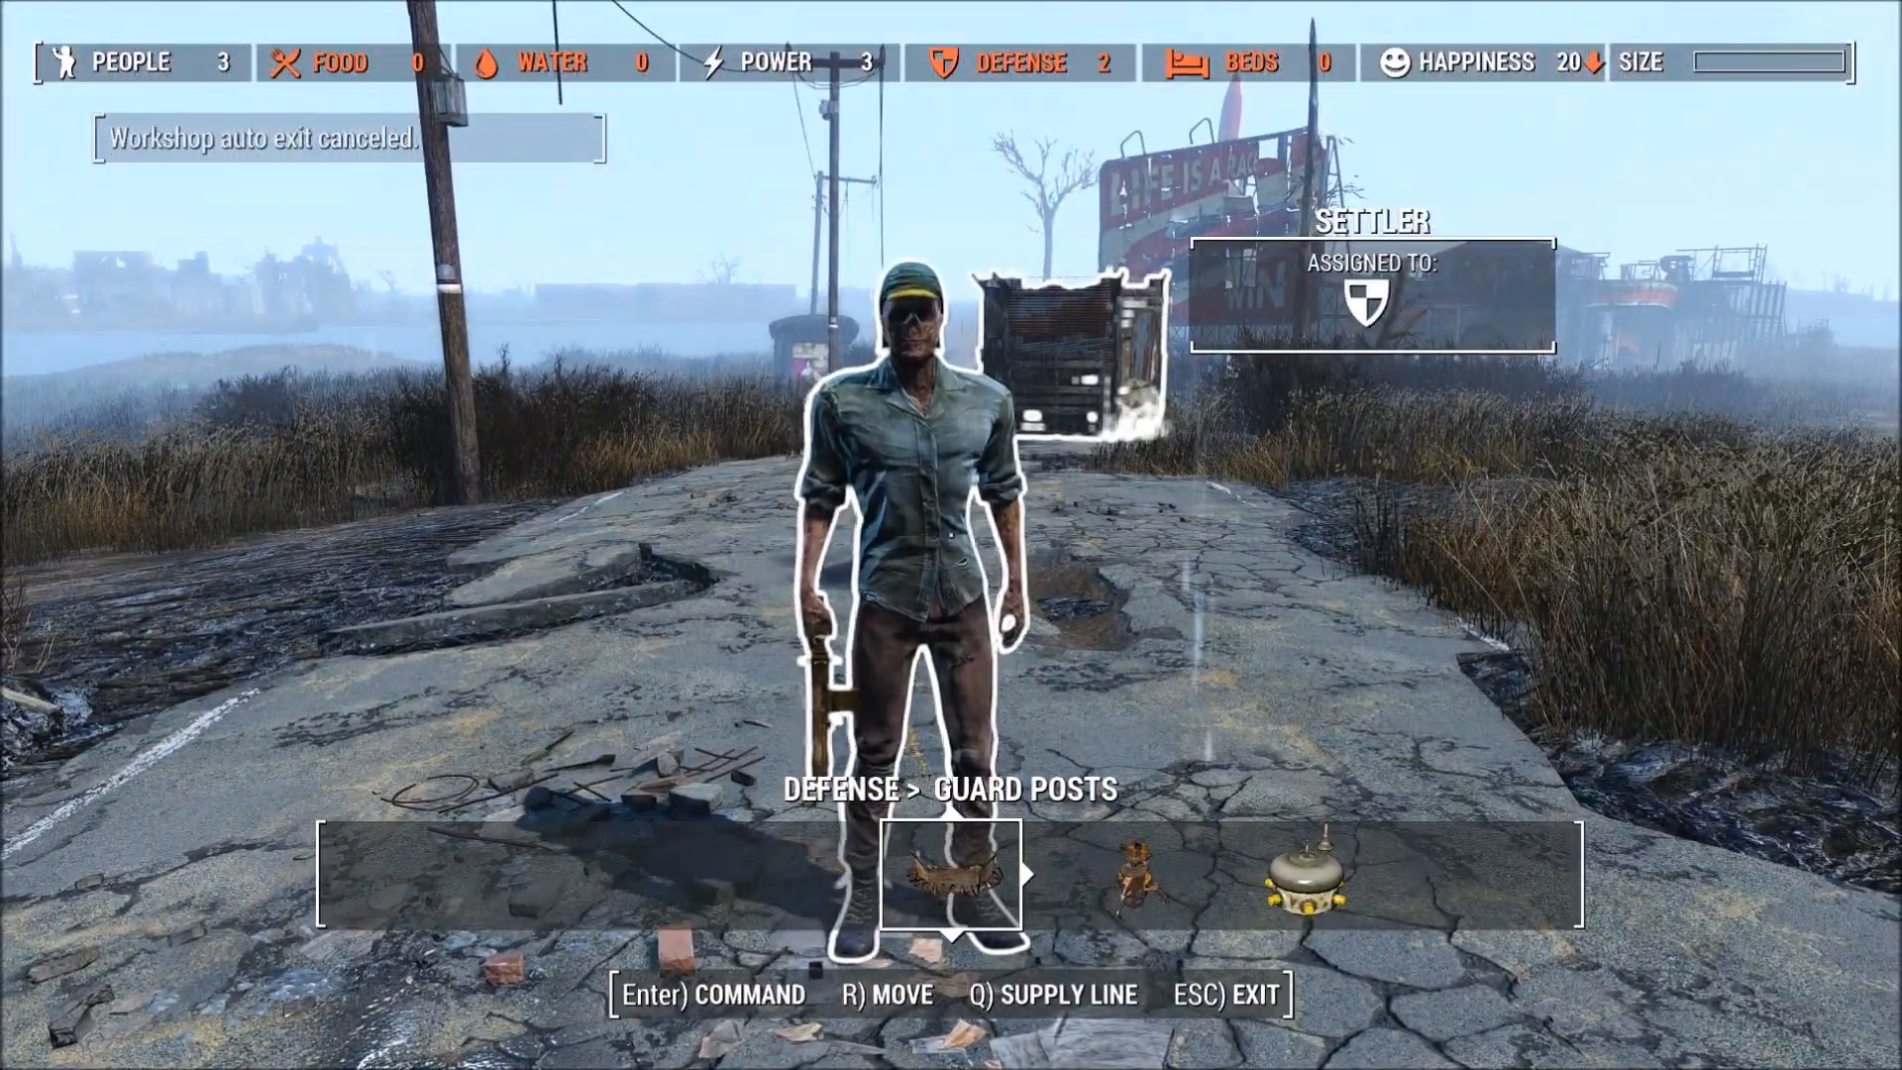
pyautogui.press('a')
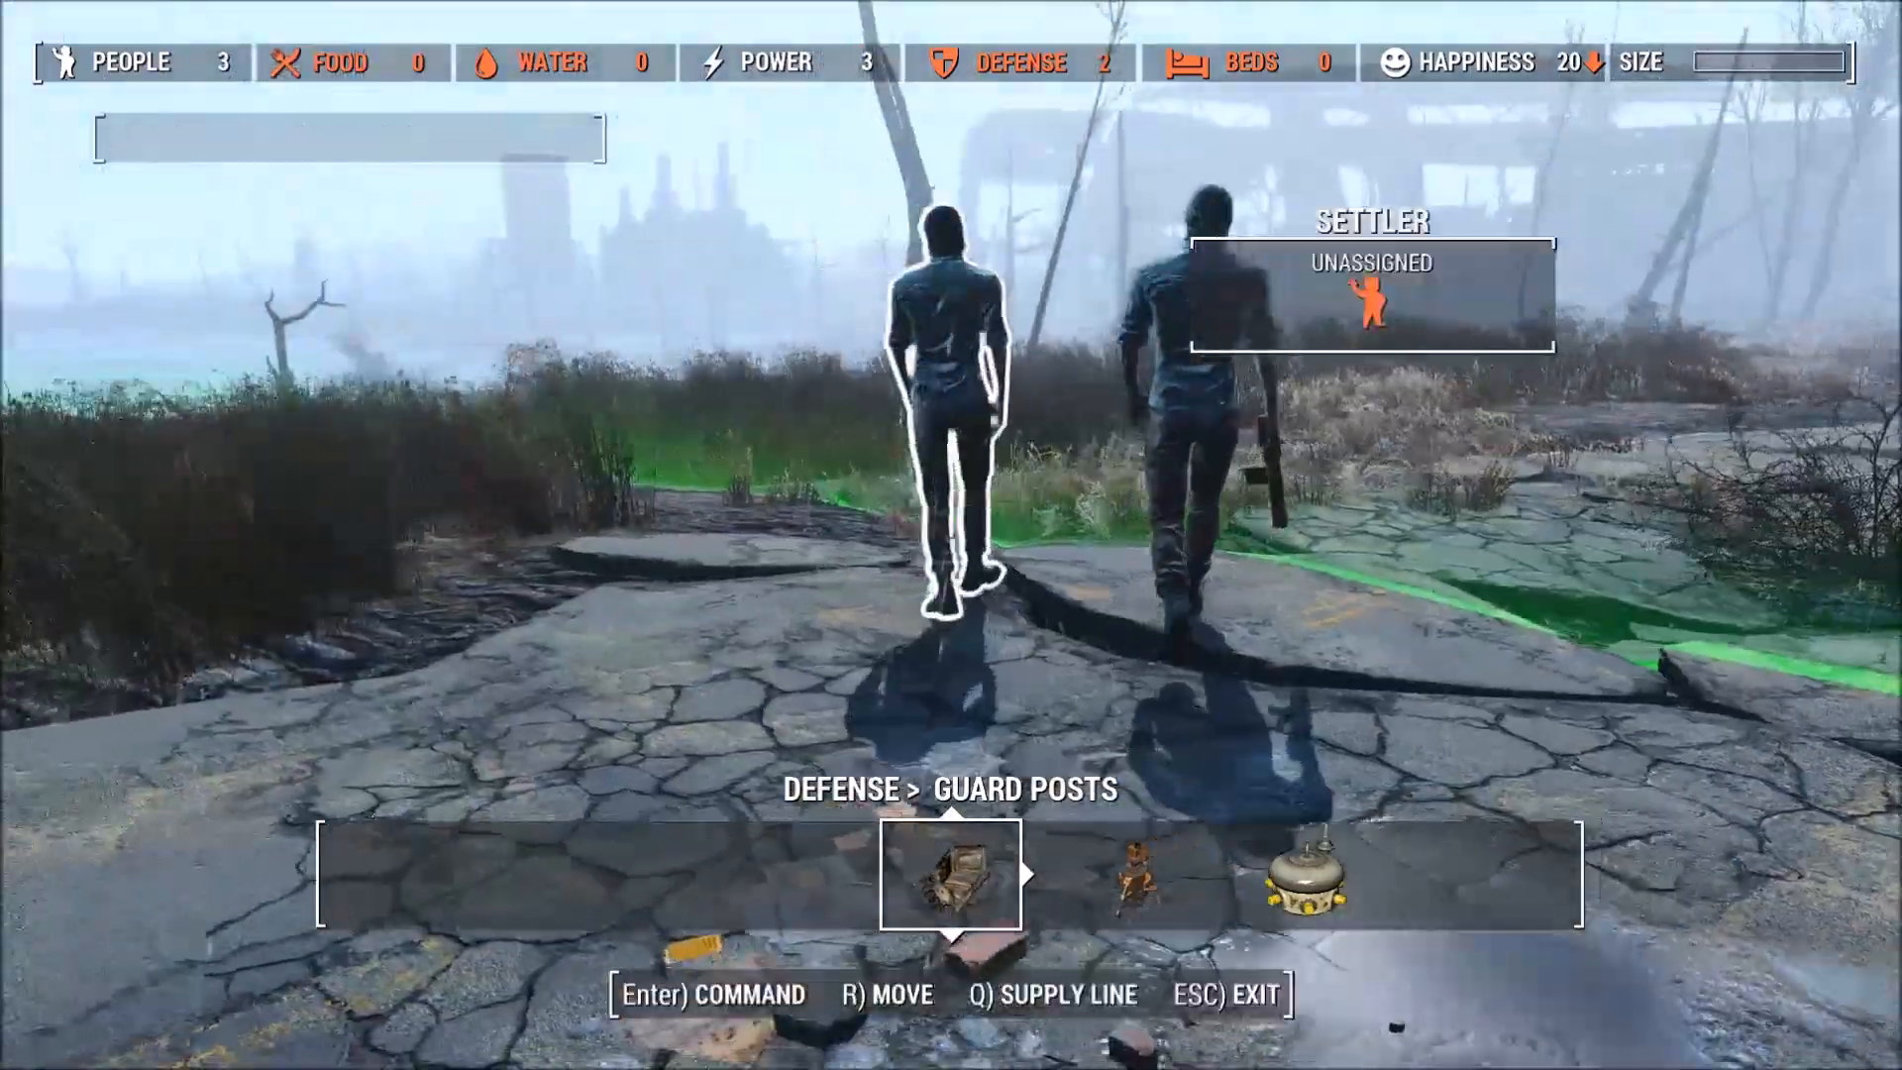
pyautogui.press('s')
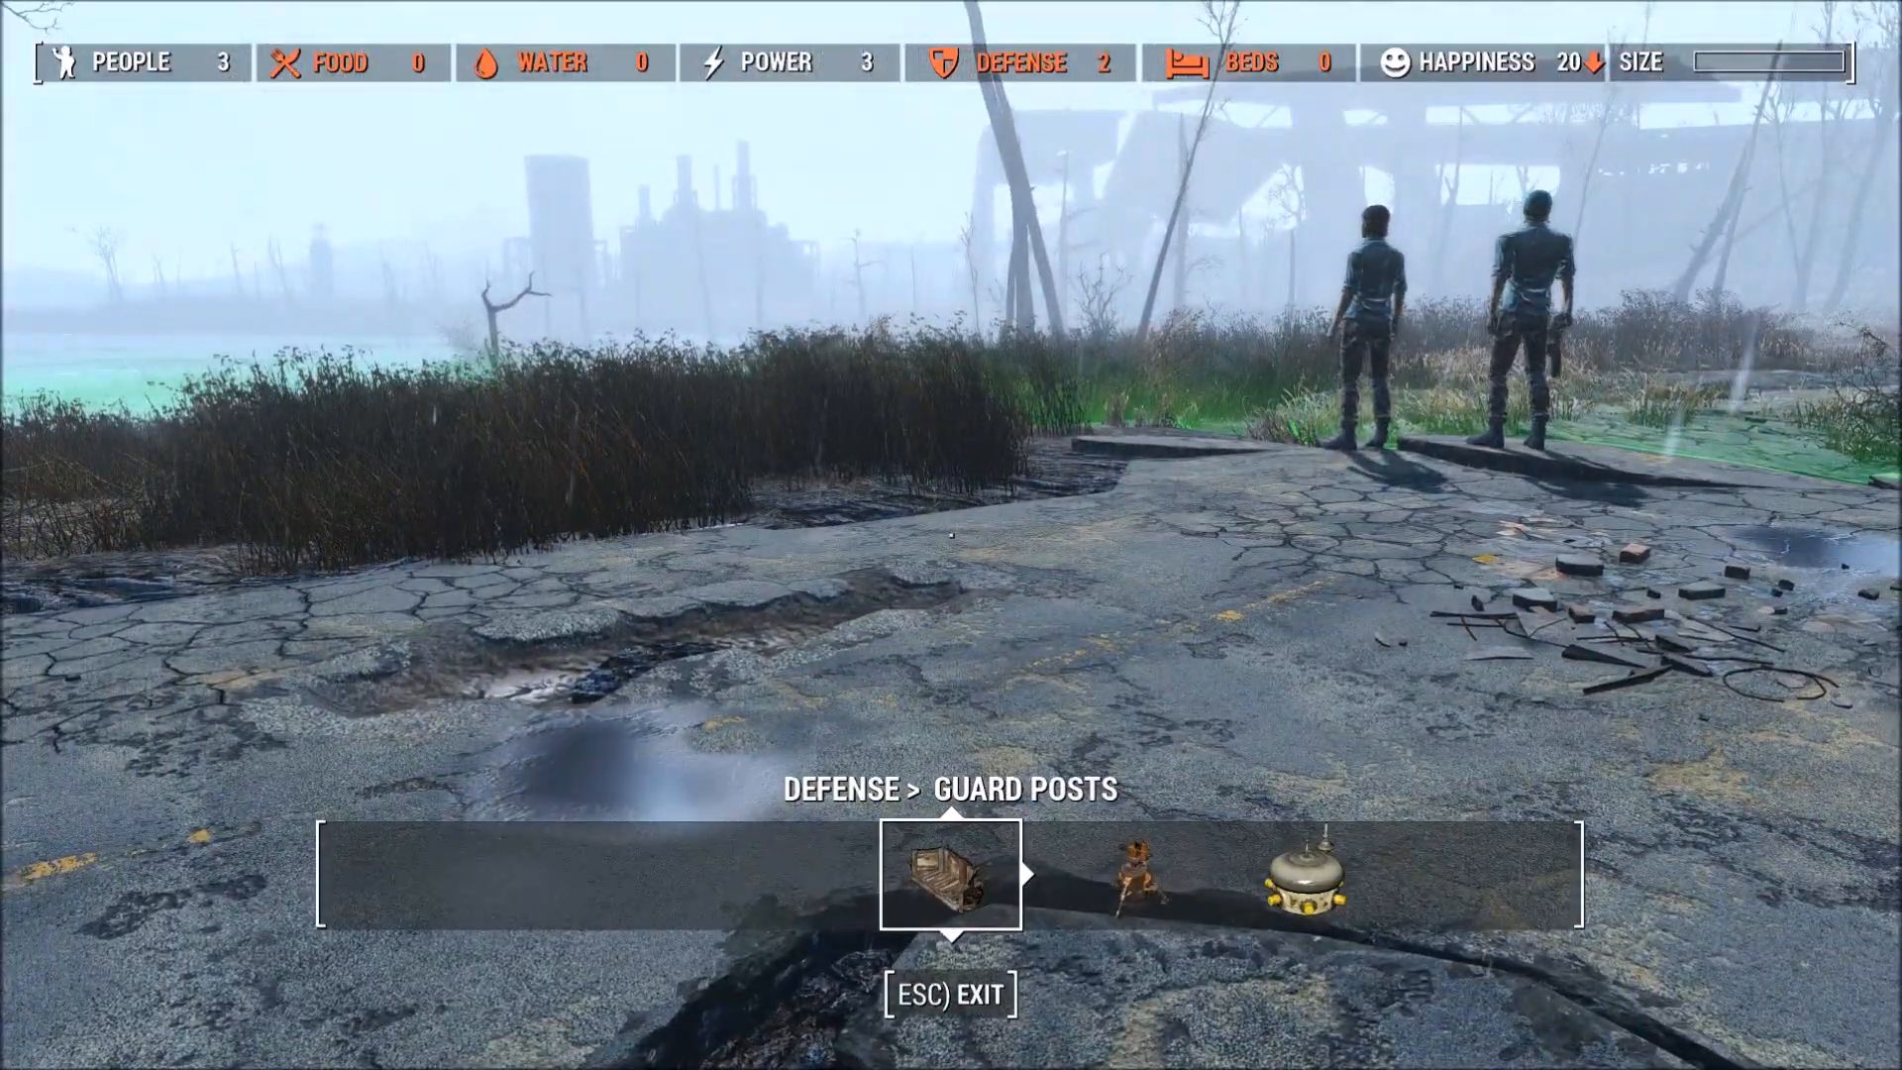
pyautogui.press('w')
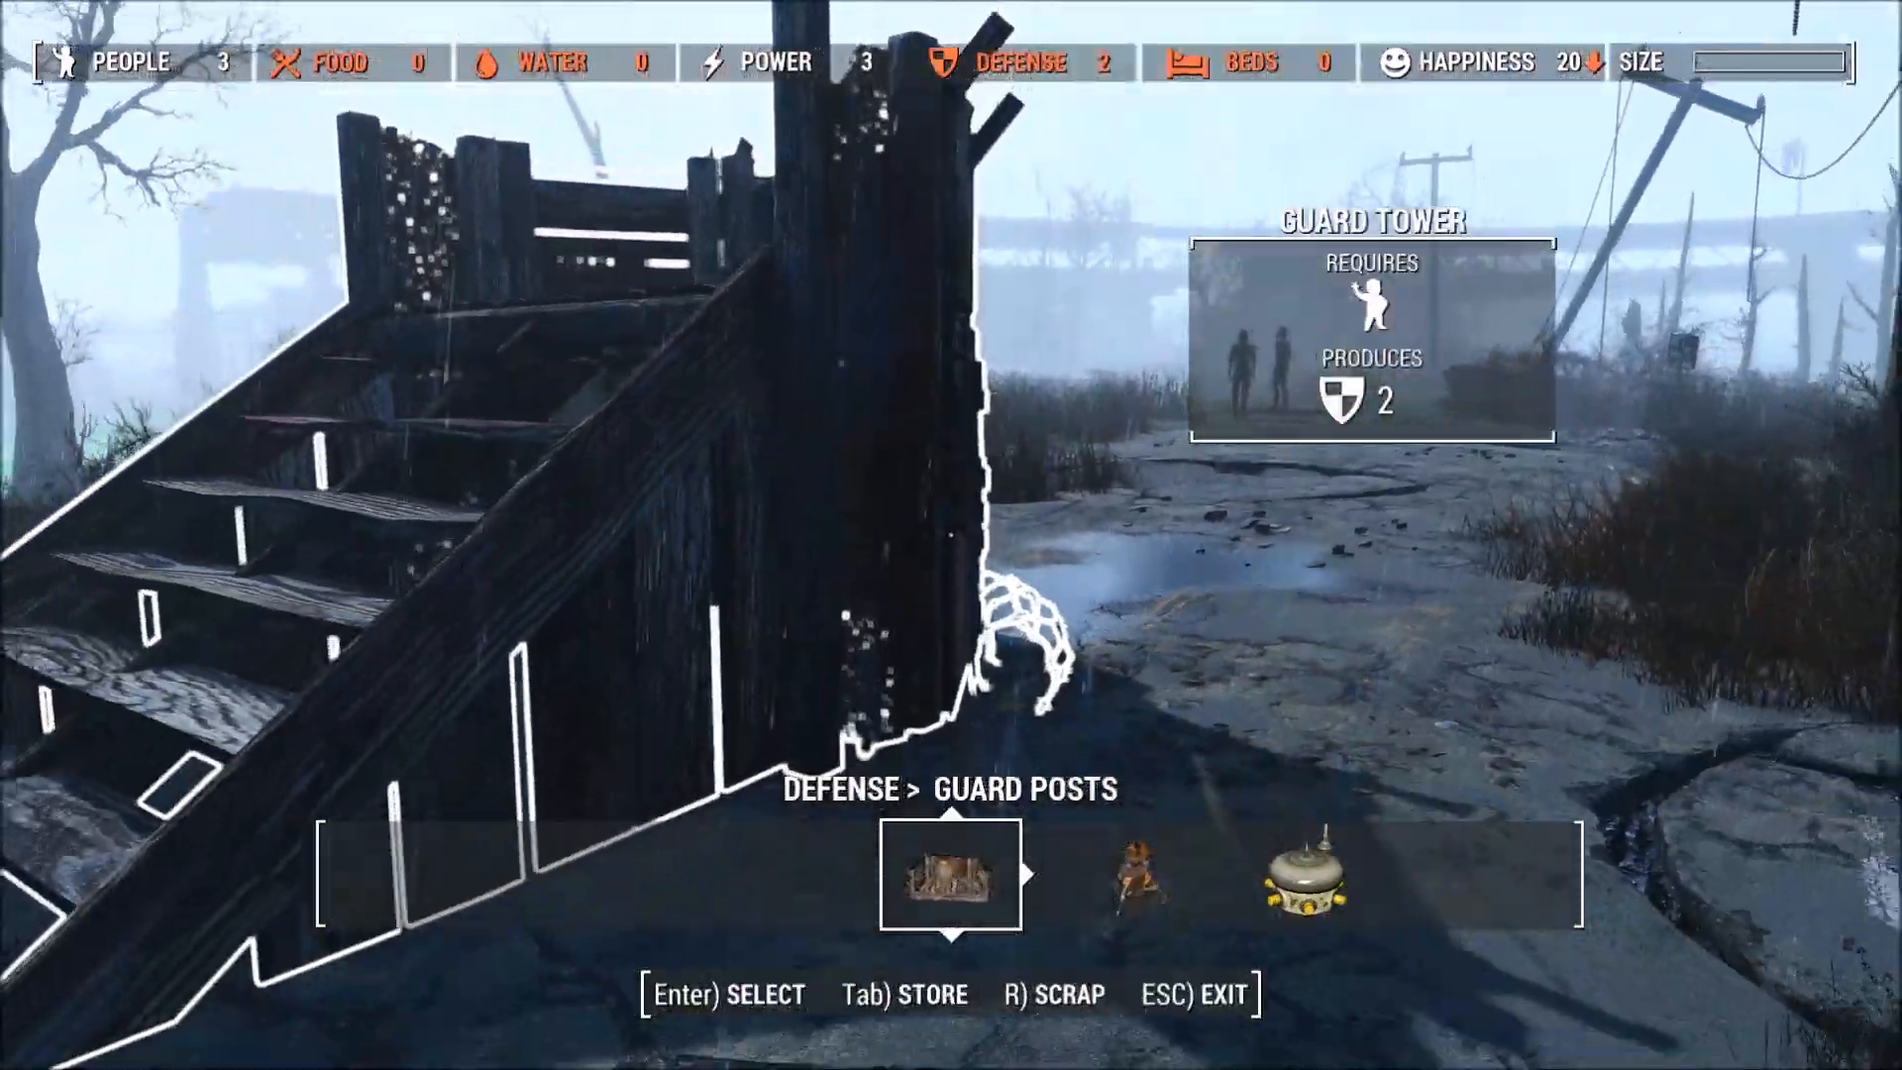
pyautogui.press('s')
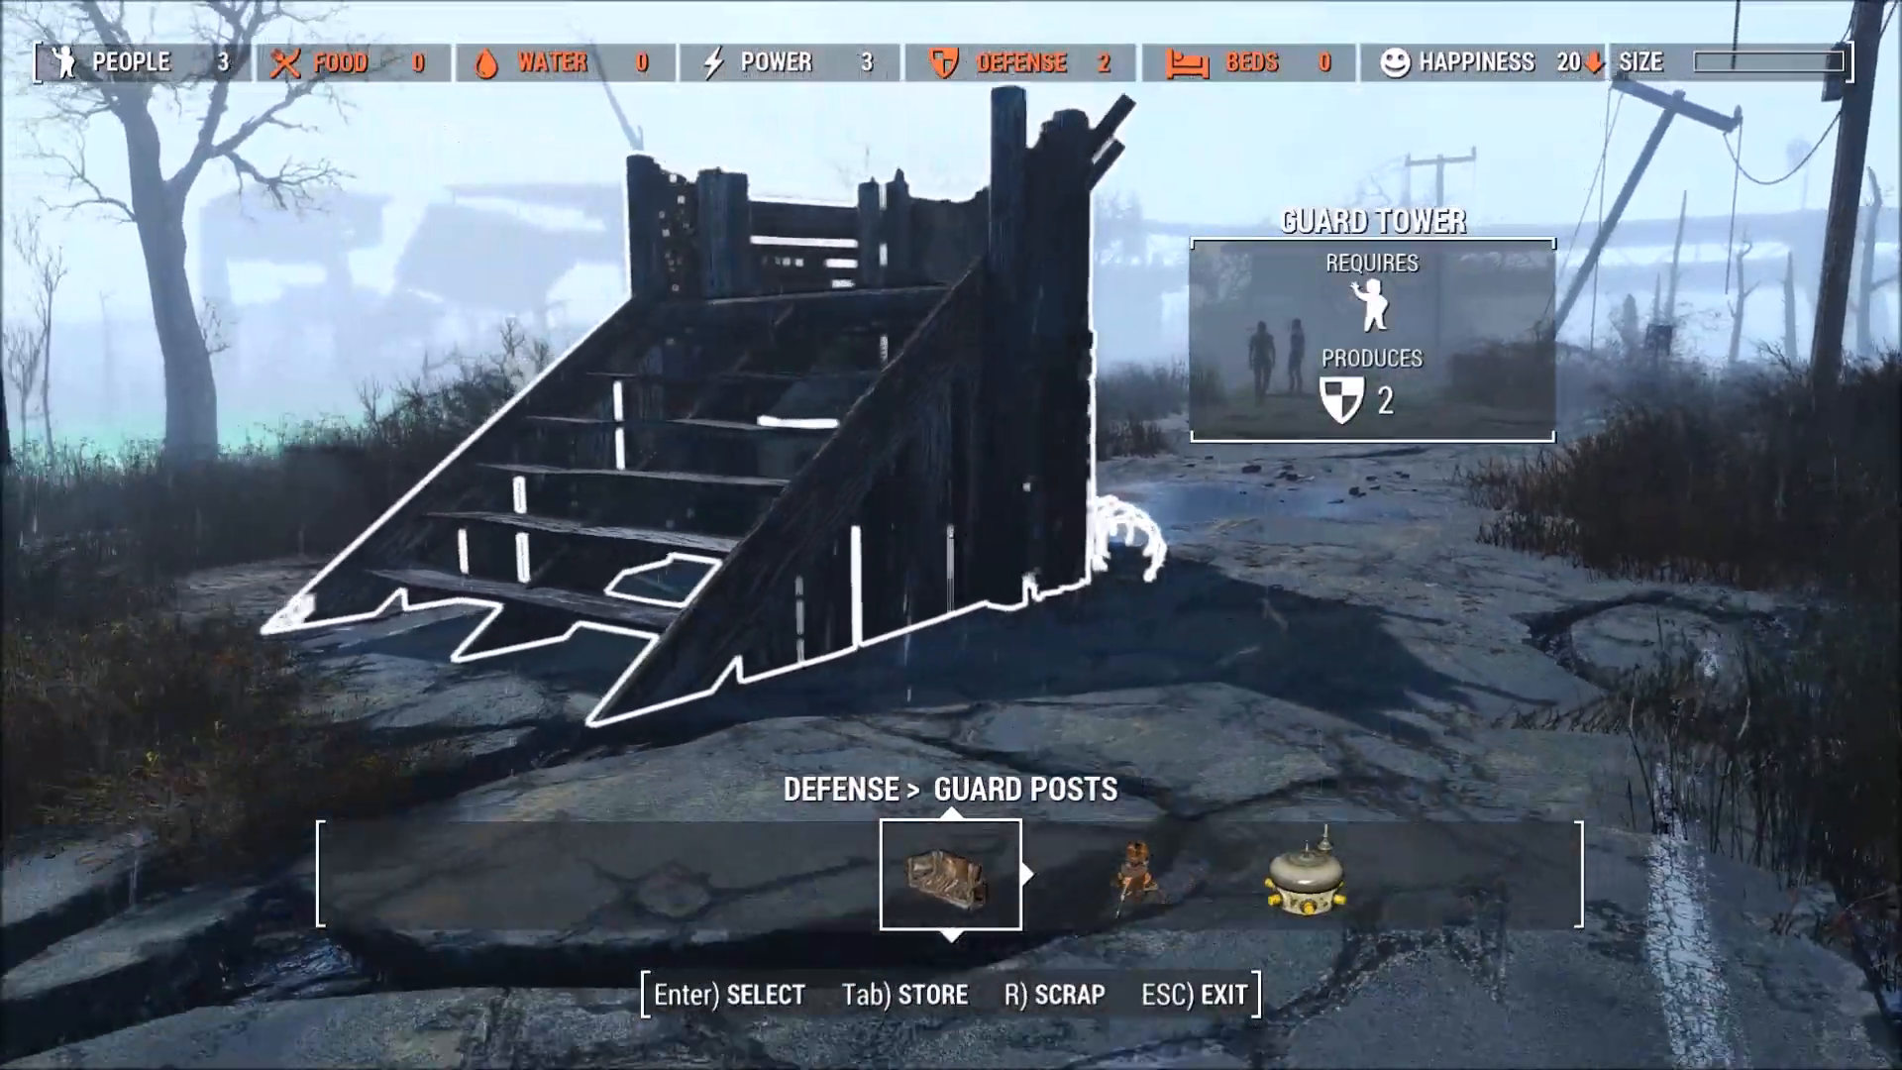
# Step: Follow the road past the garage into the scrapyard and inspect the existing bed inside the trailer behind the forklift
pyautogui.press('w')
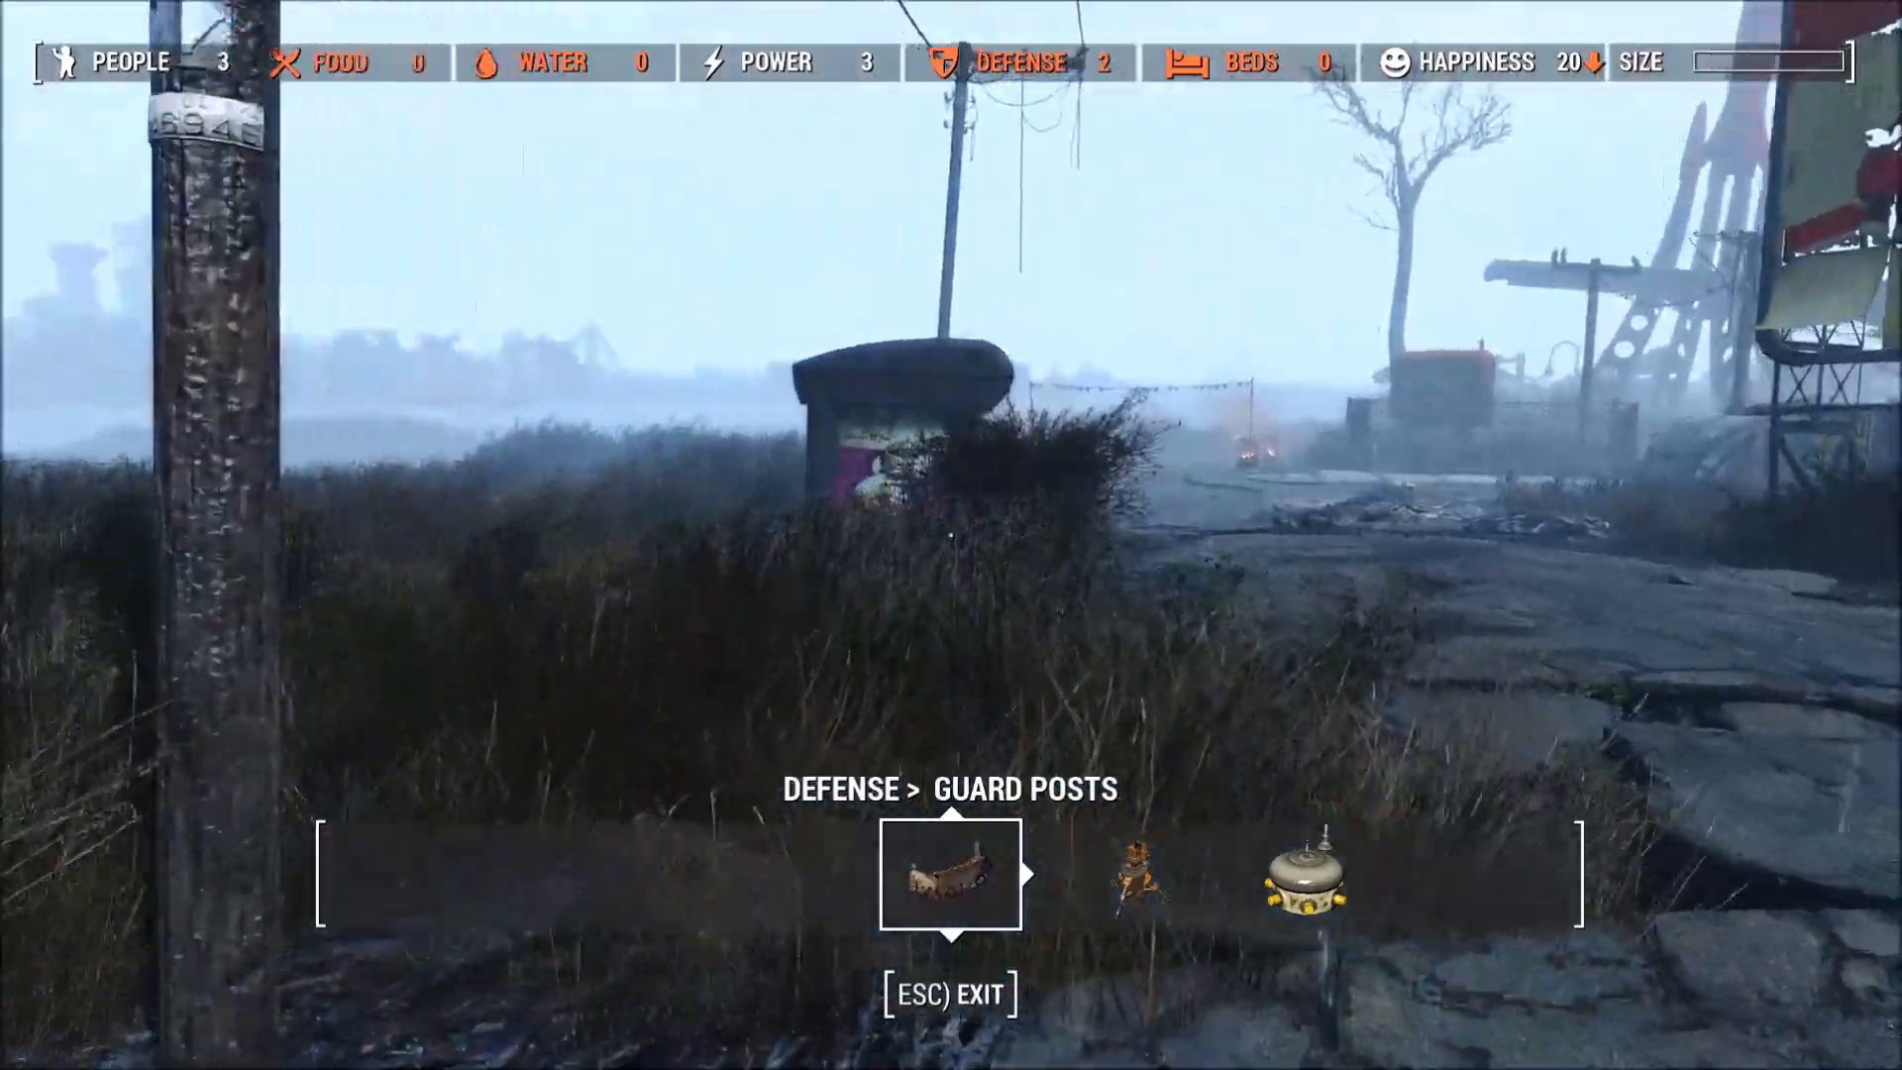
pyautogui.press('w')
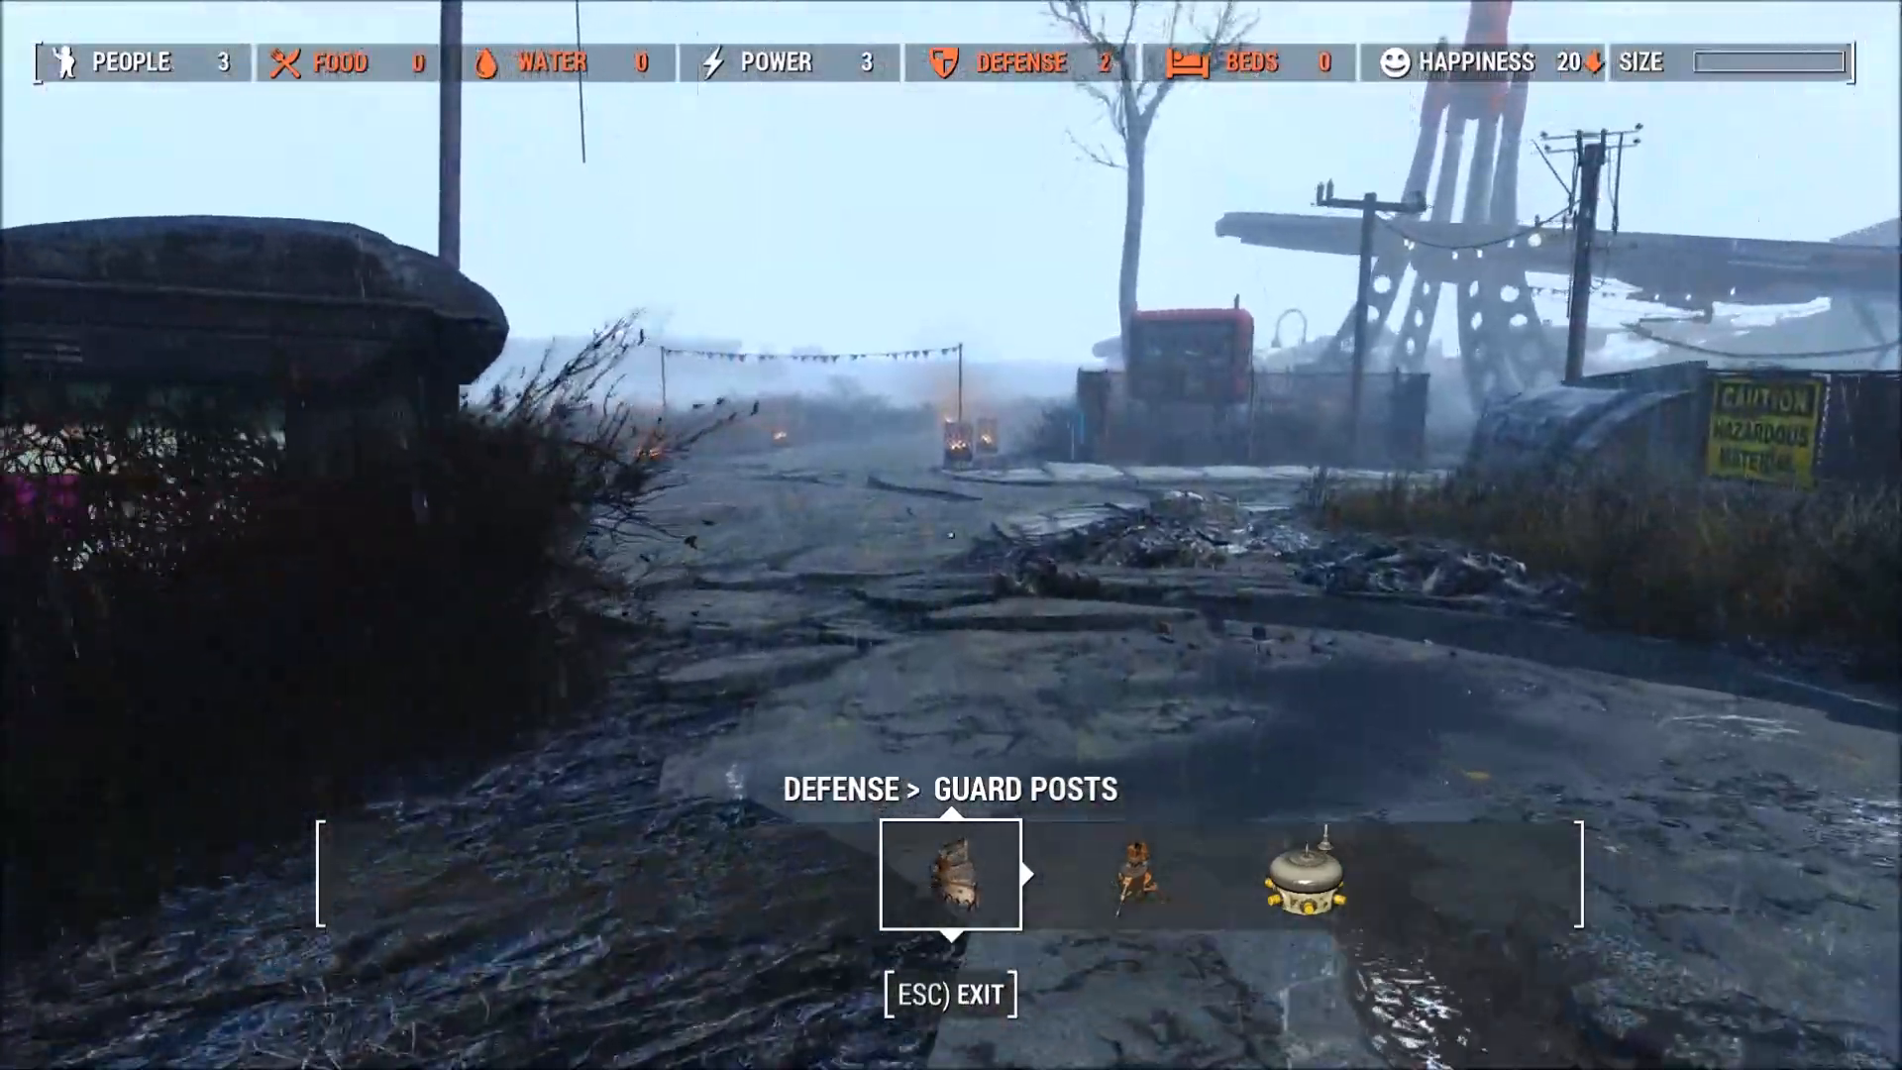
pyautogui.press('w')
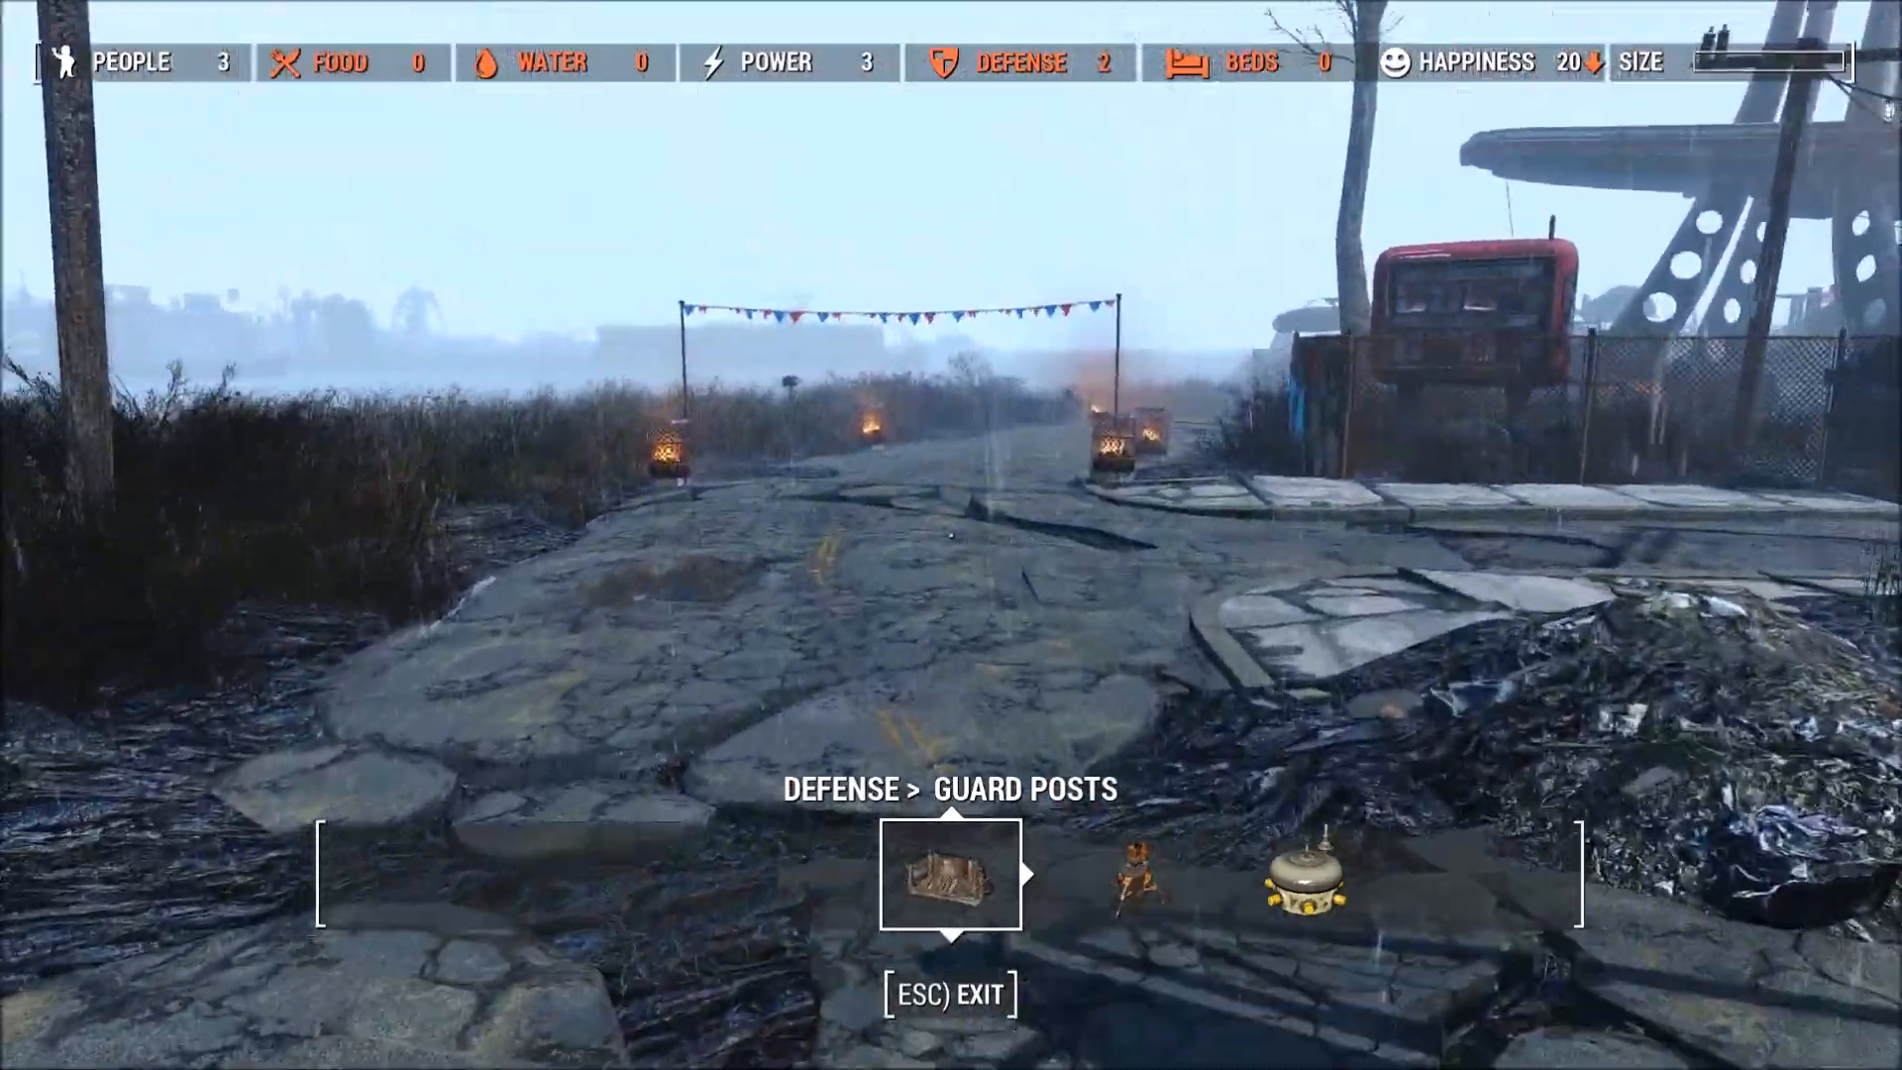
pyautogui.press('w')
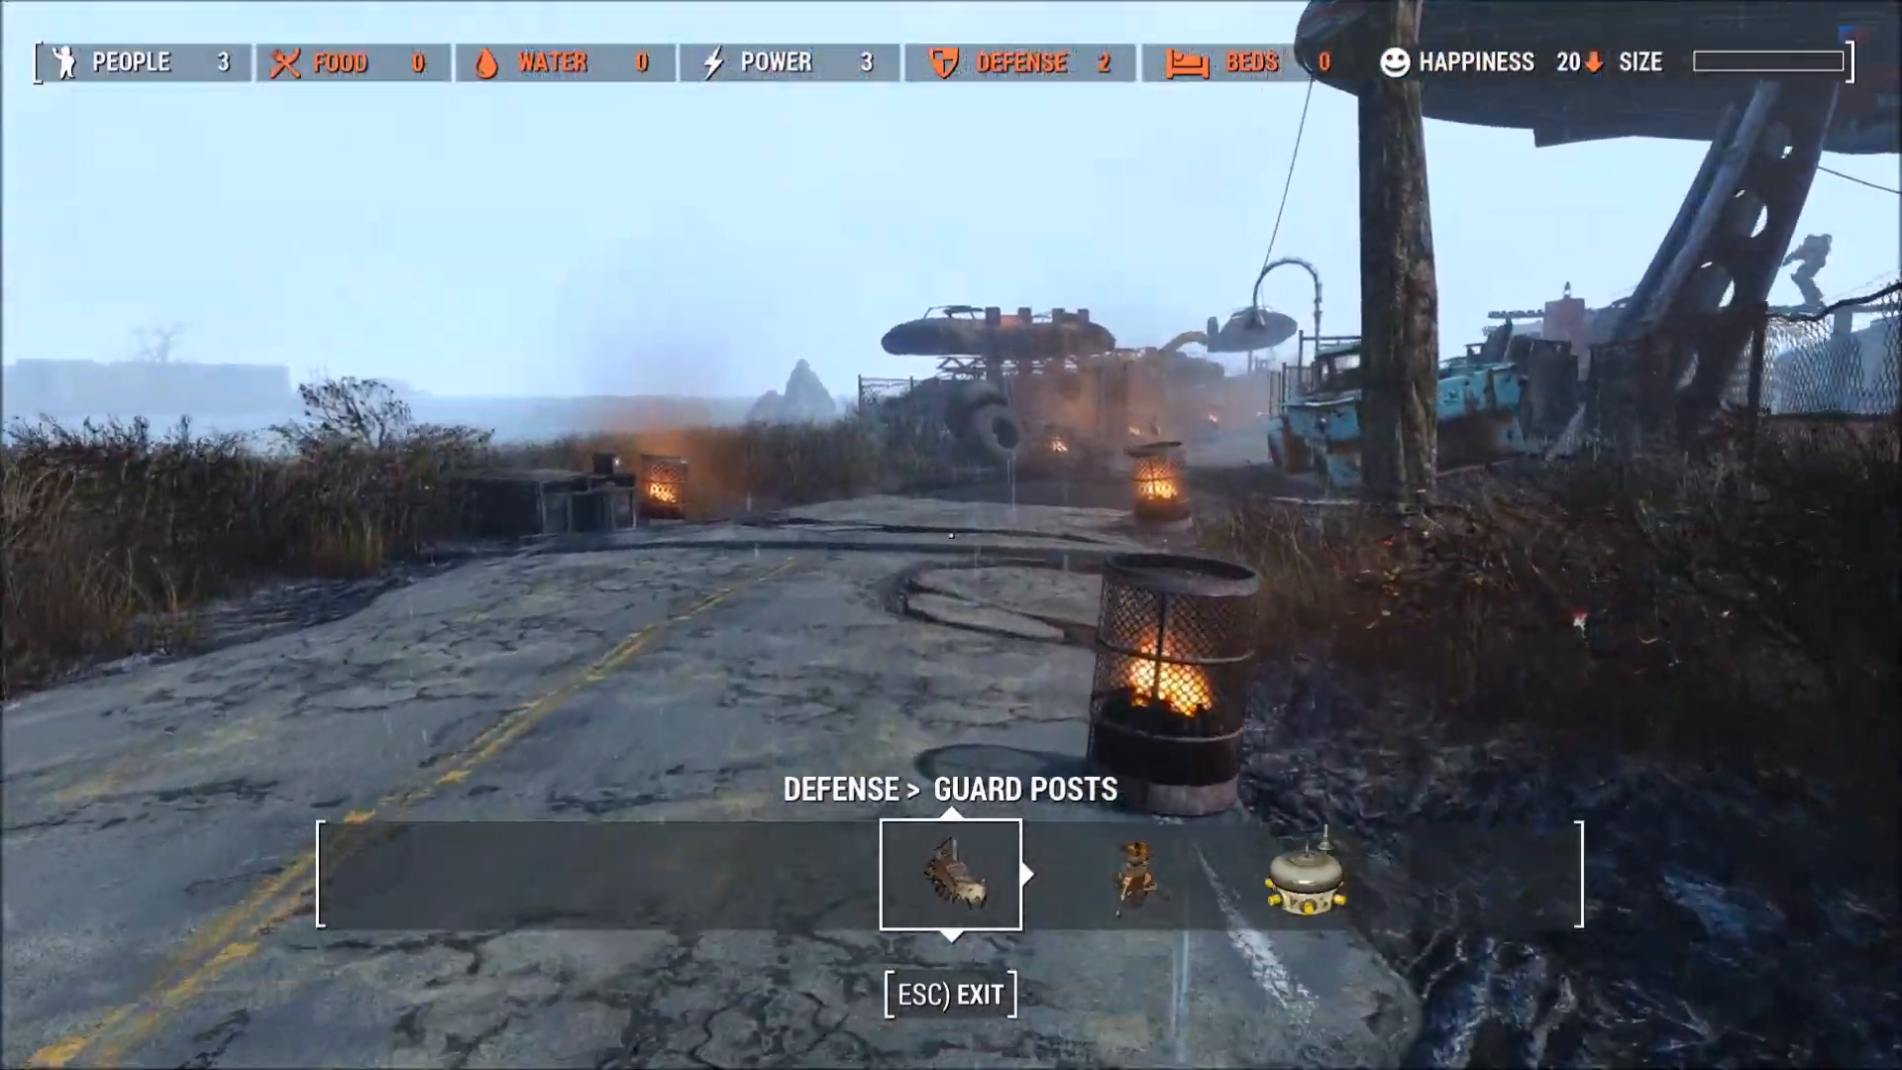
pyautogui.press('w')
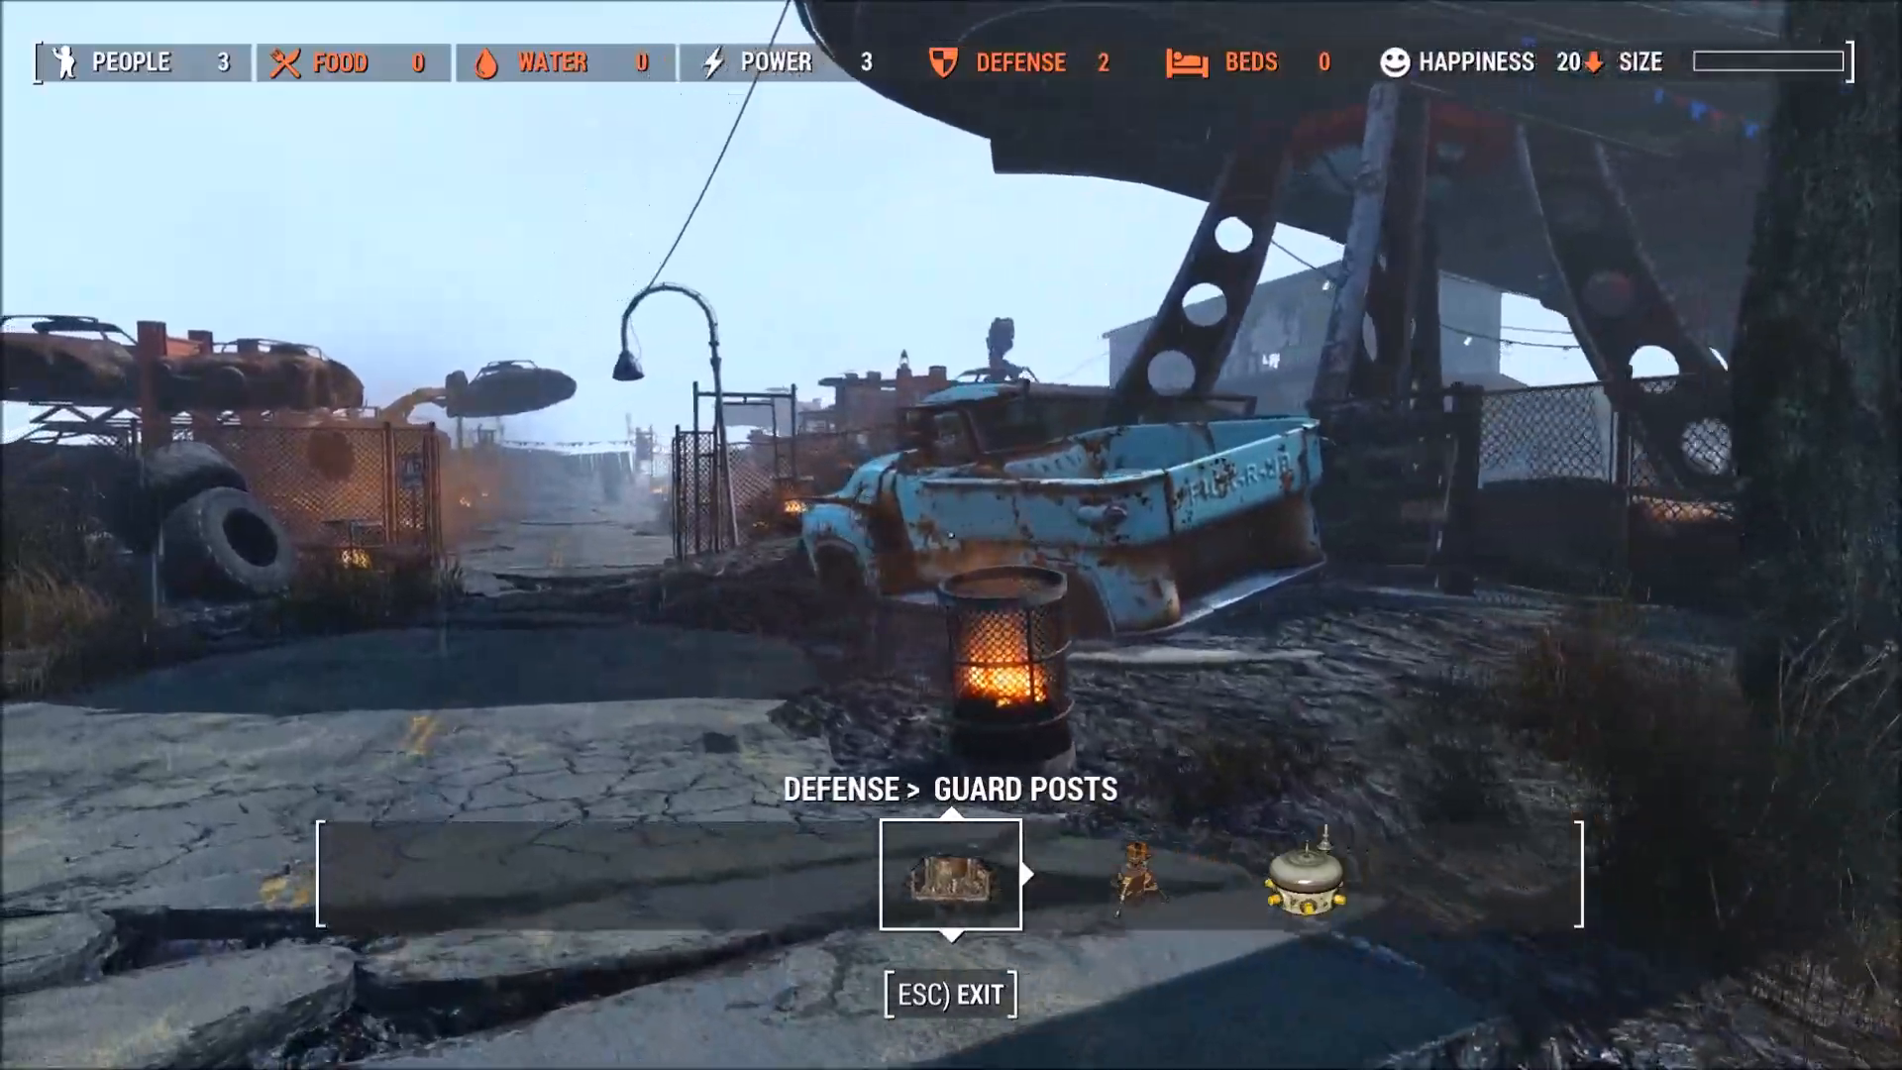
pyautogui.press('w')
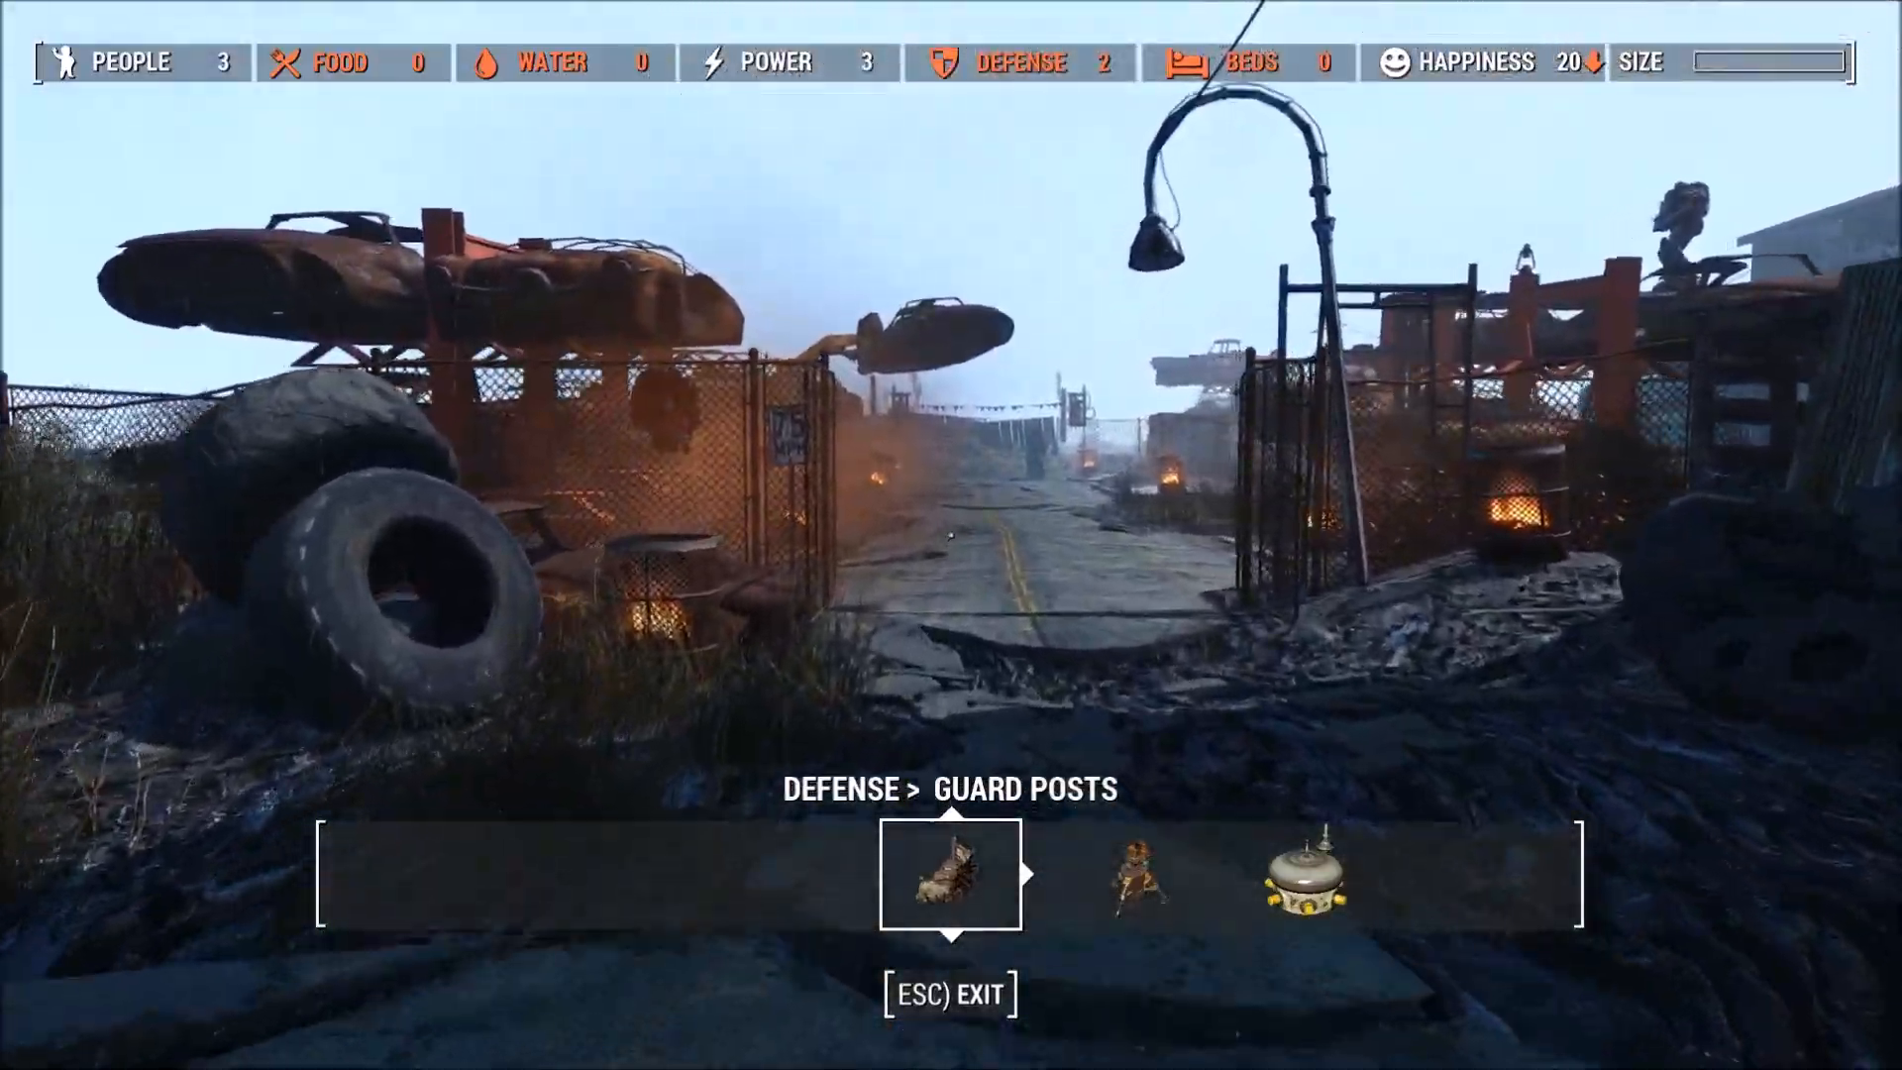
pyautogui.press('w')
pyautogui.press('w')
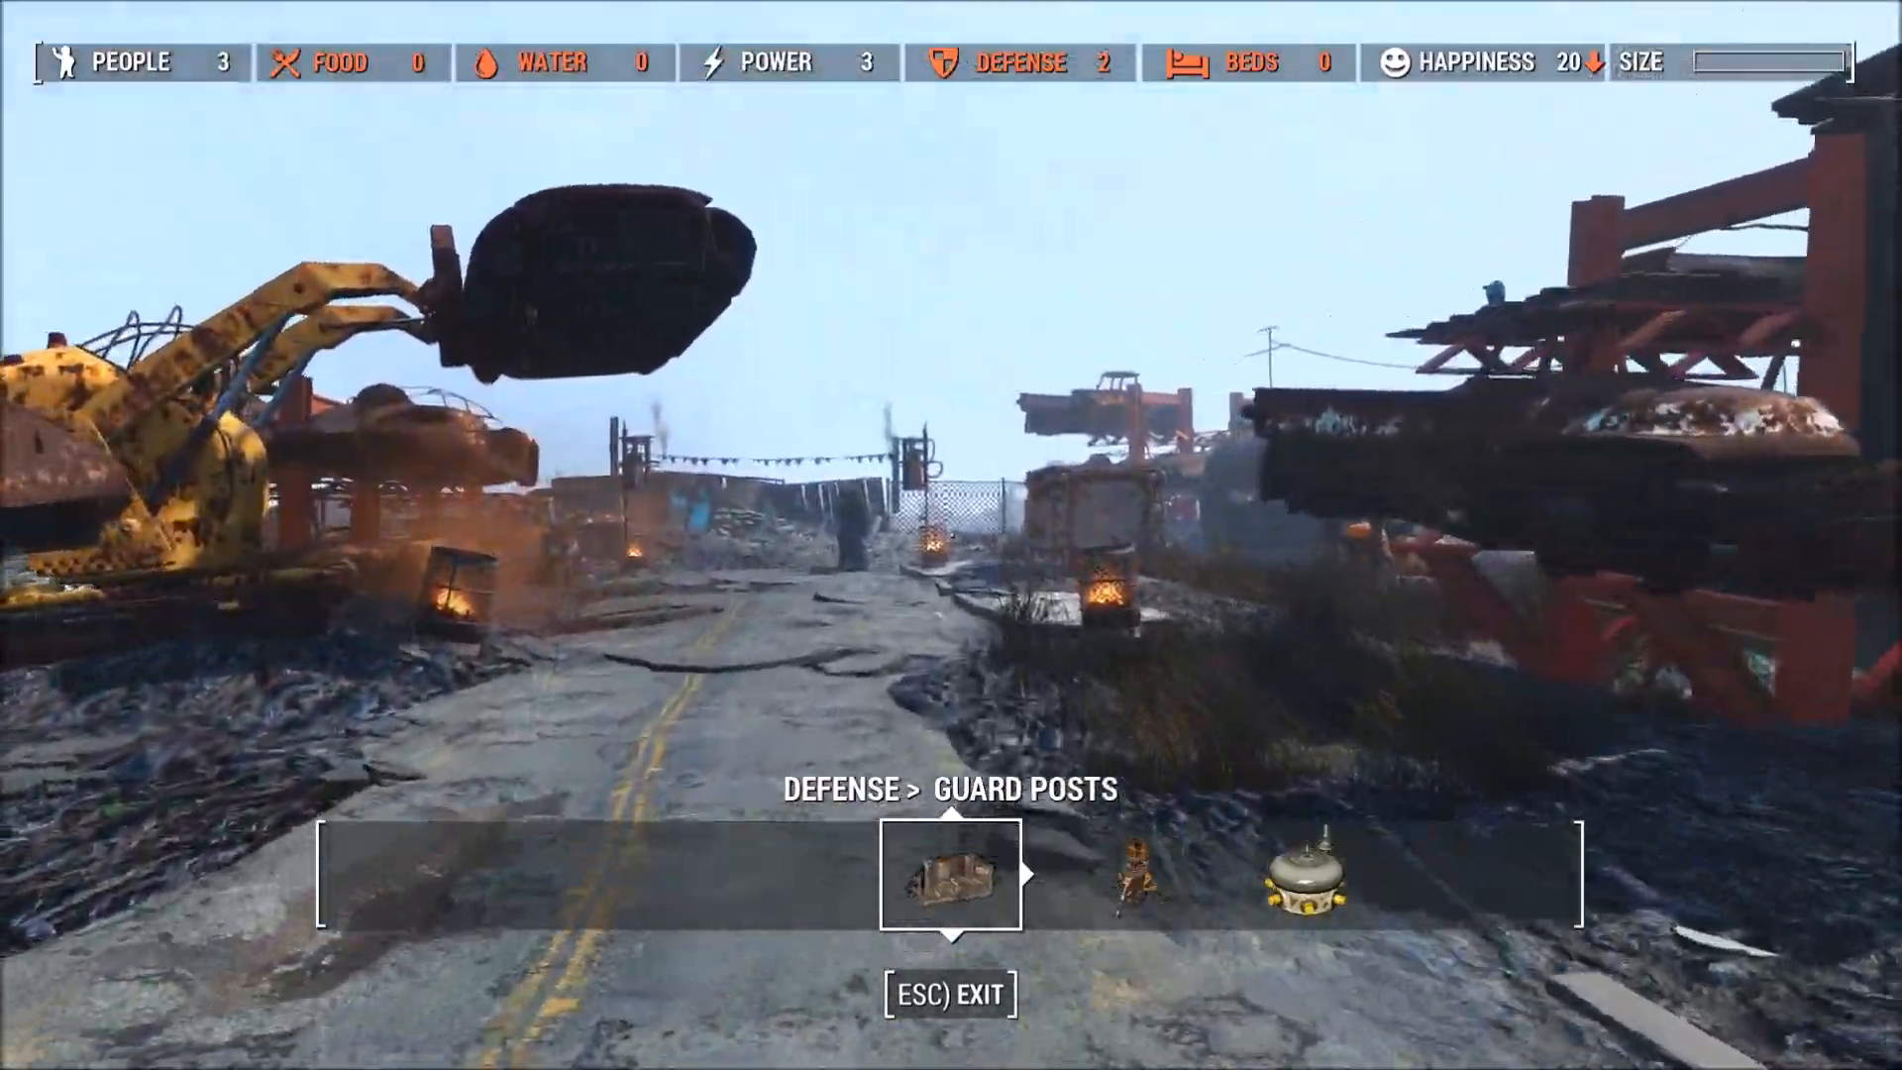
pyautogui.press('w')
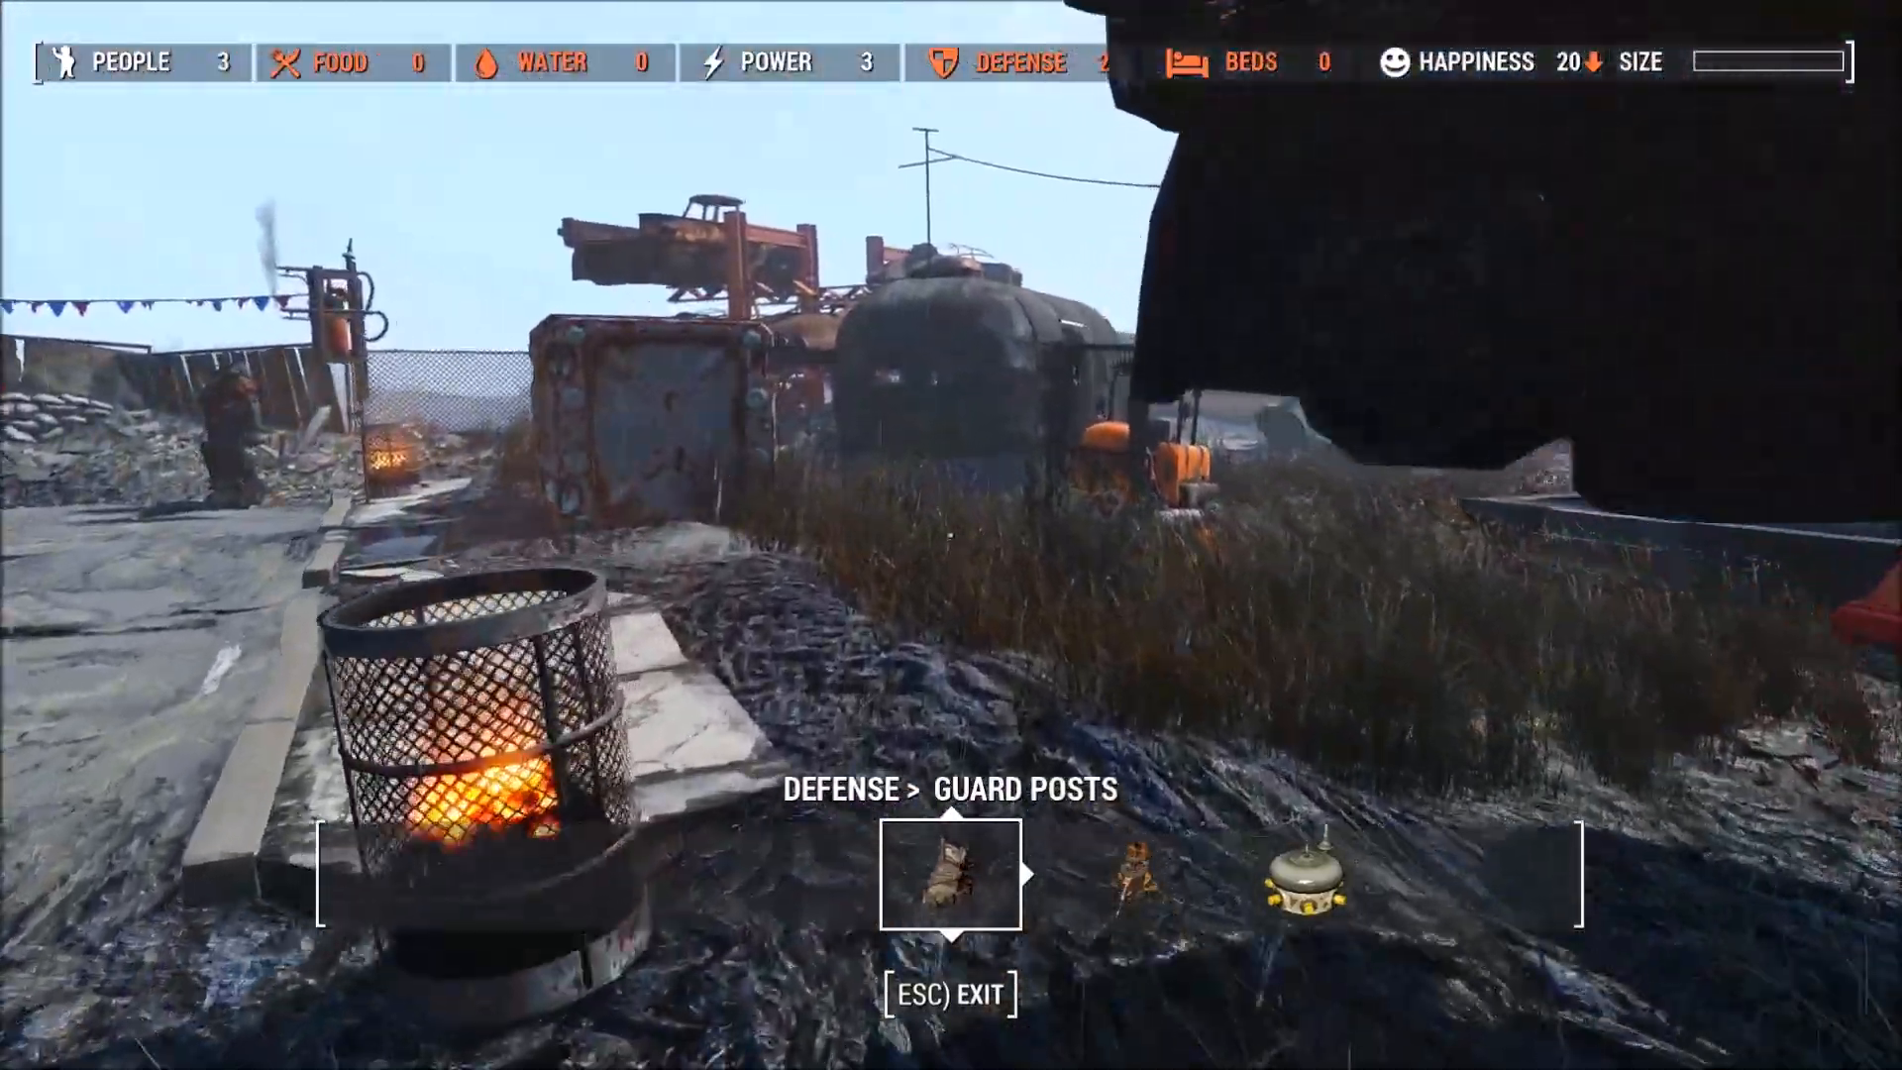
pyautogui.press('w')
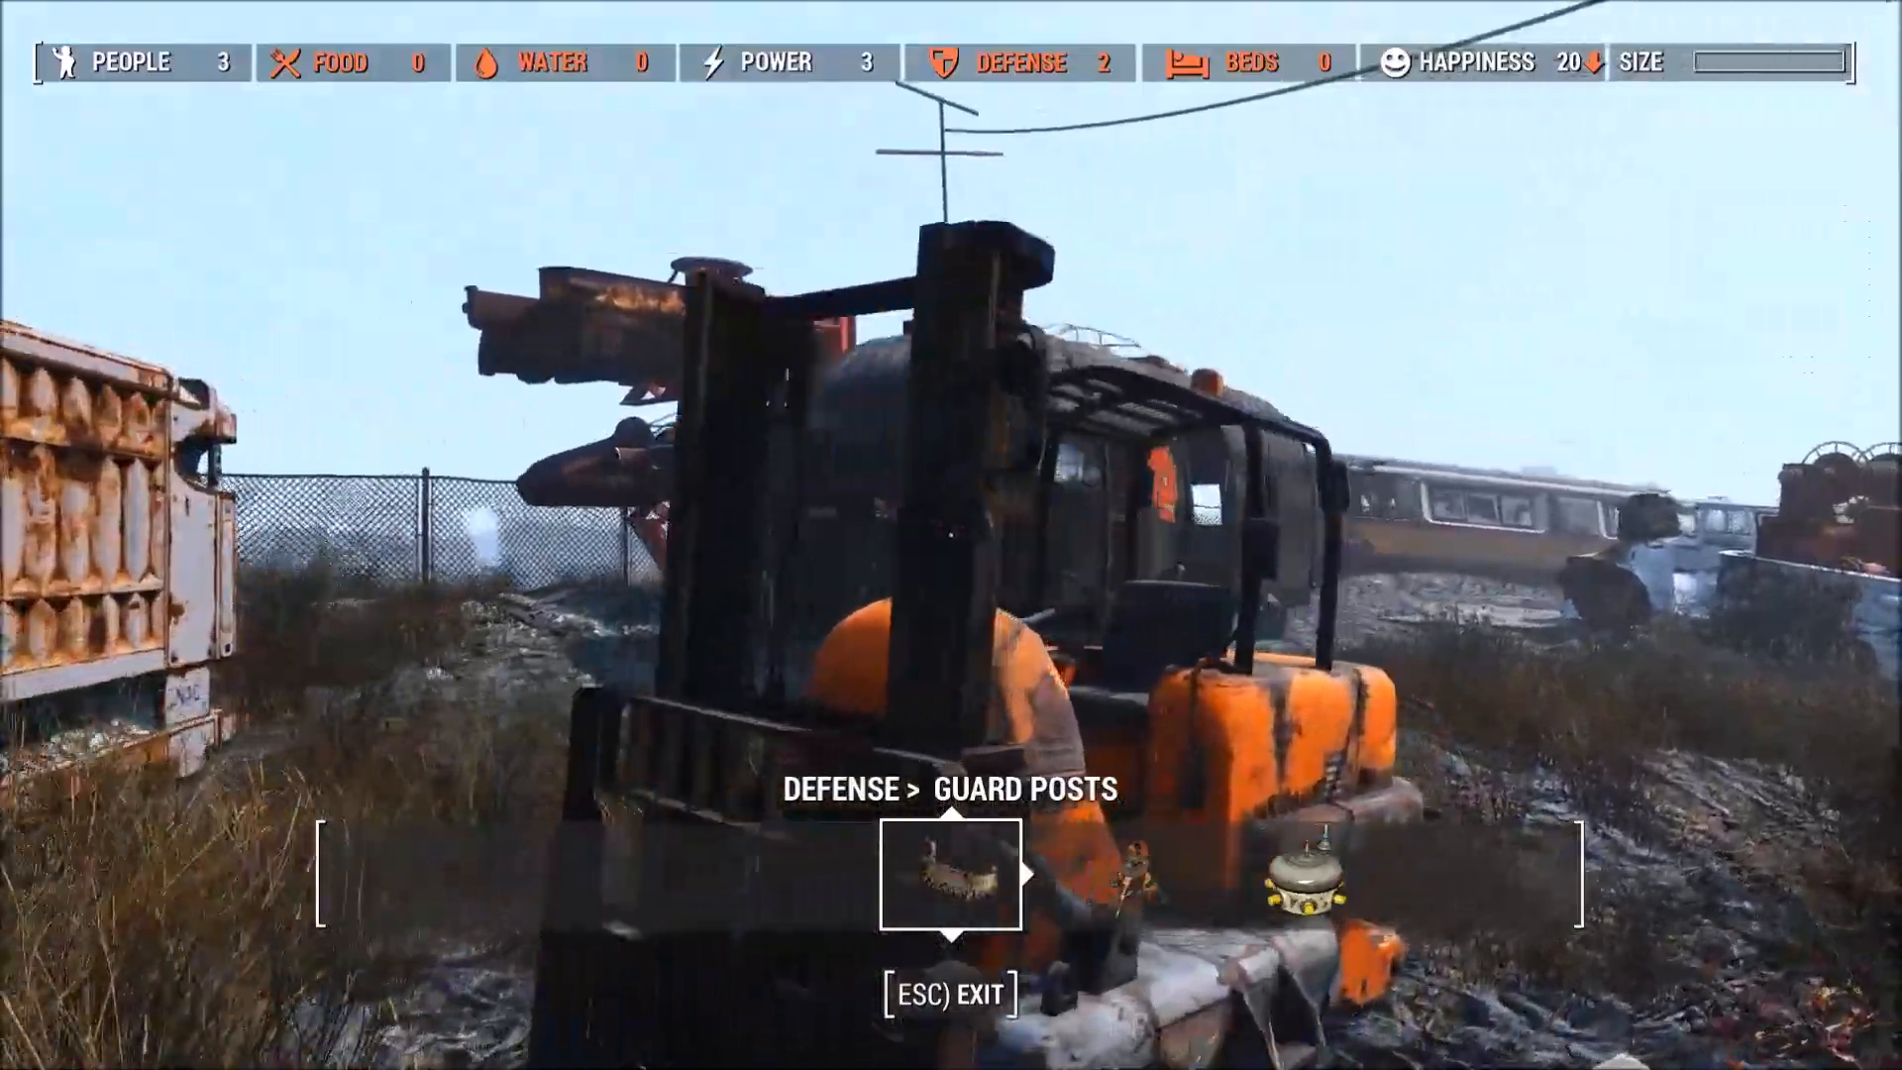
pyautogui.press('w')
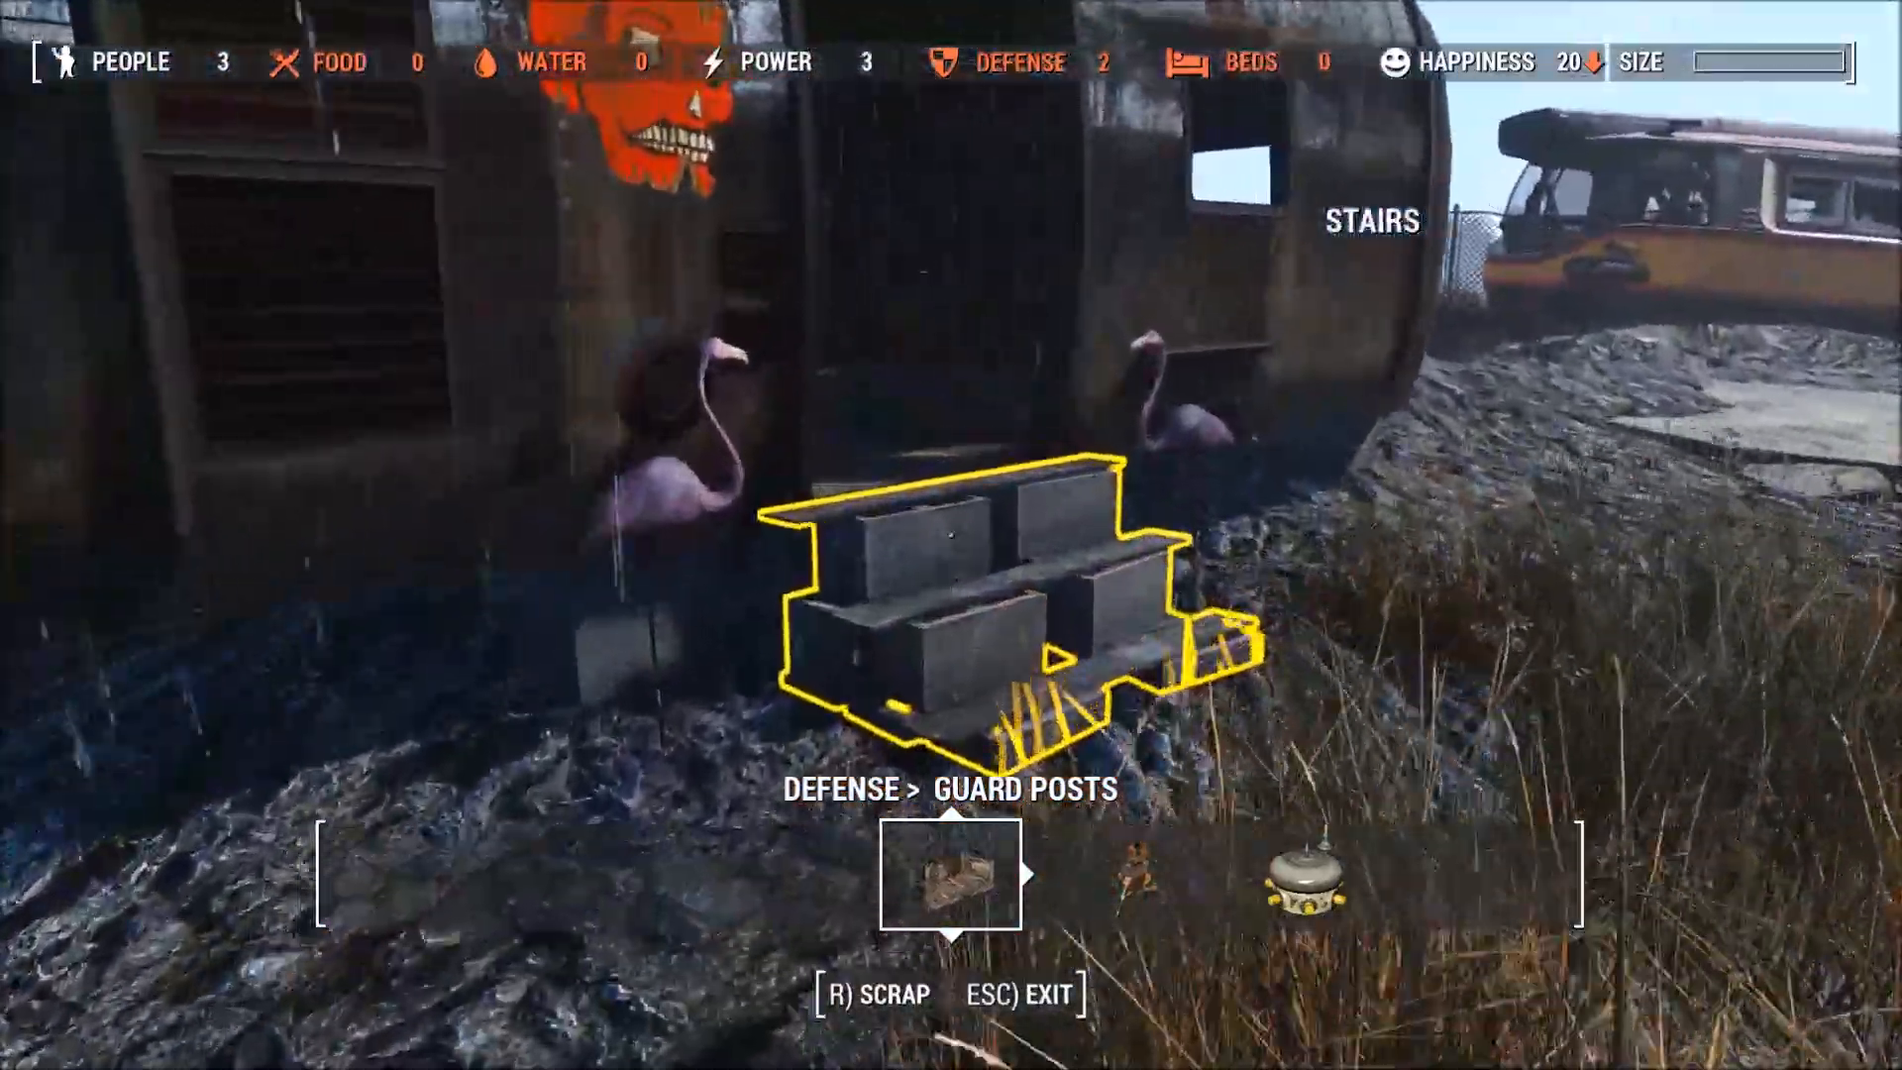
pyautogui.press('w')
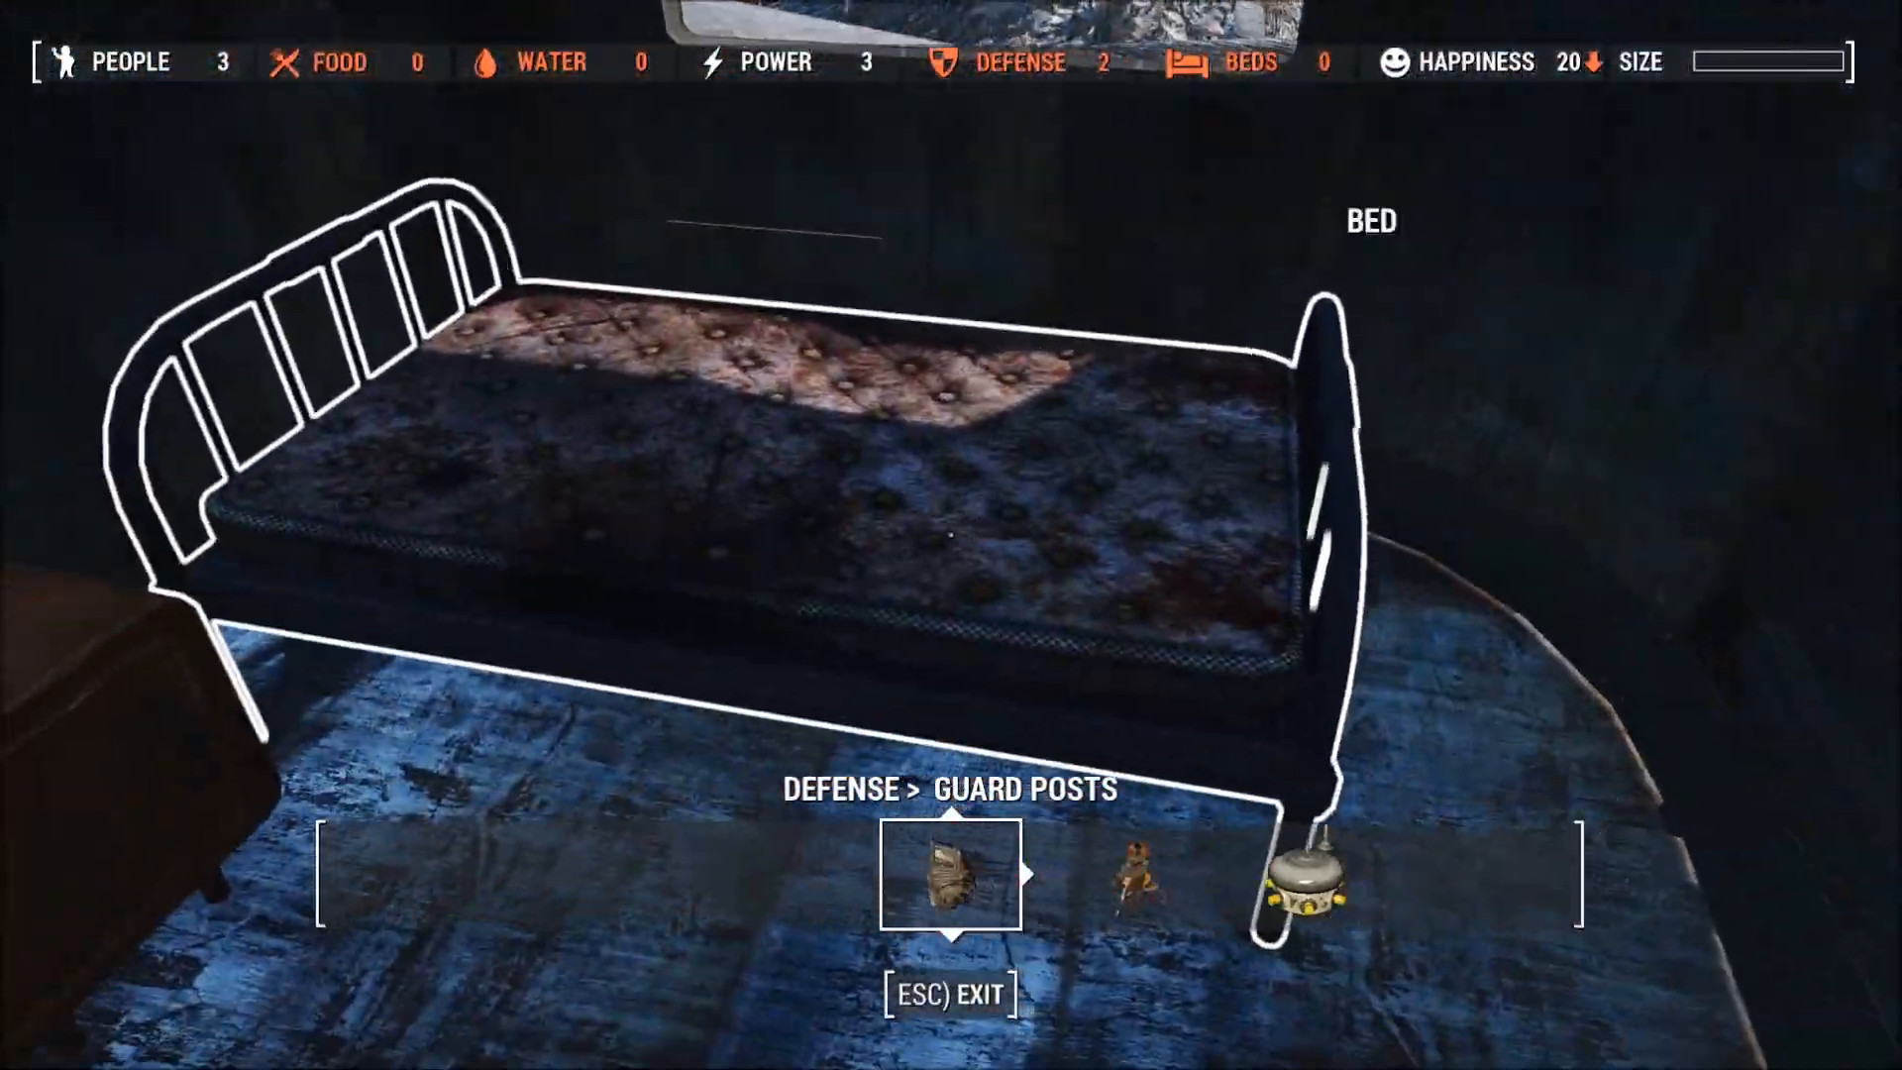
pyautogui.press('s')
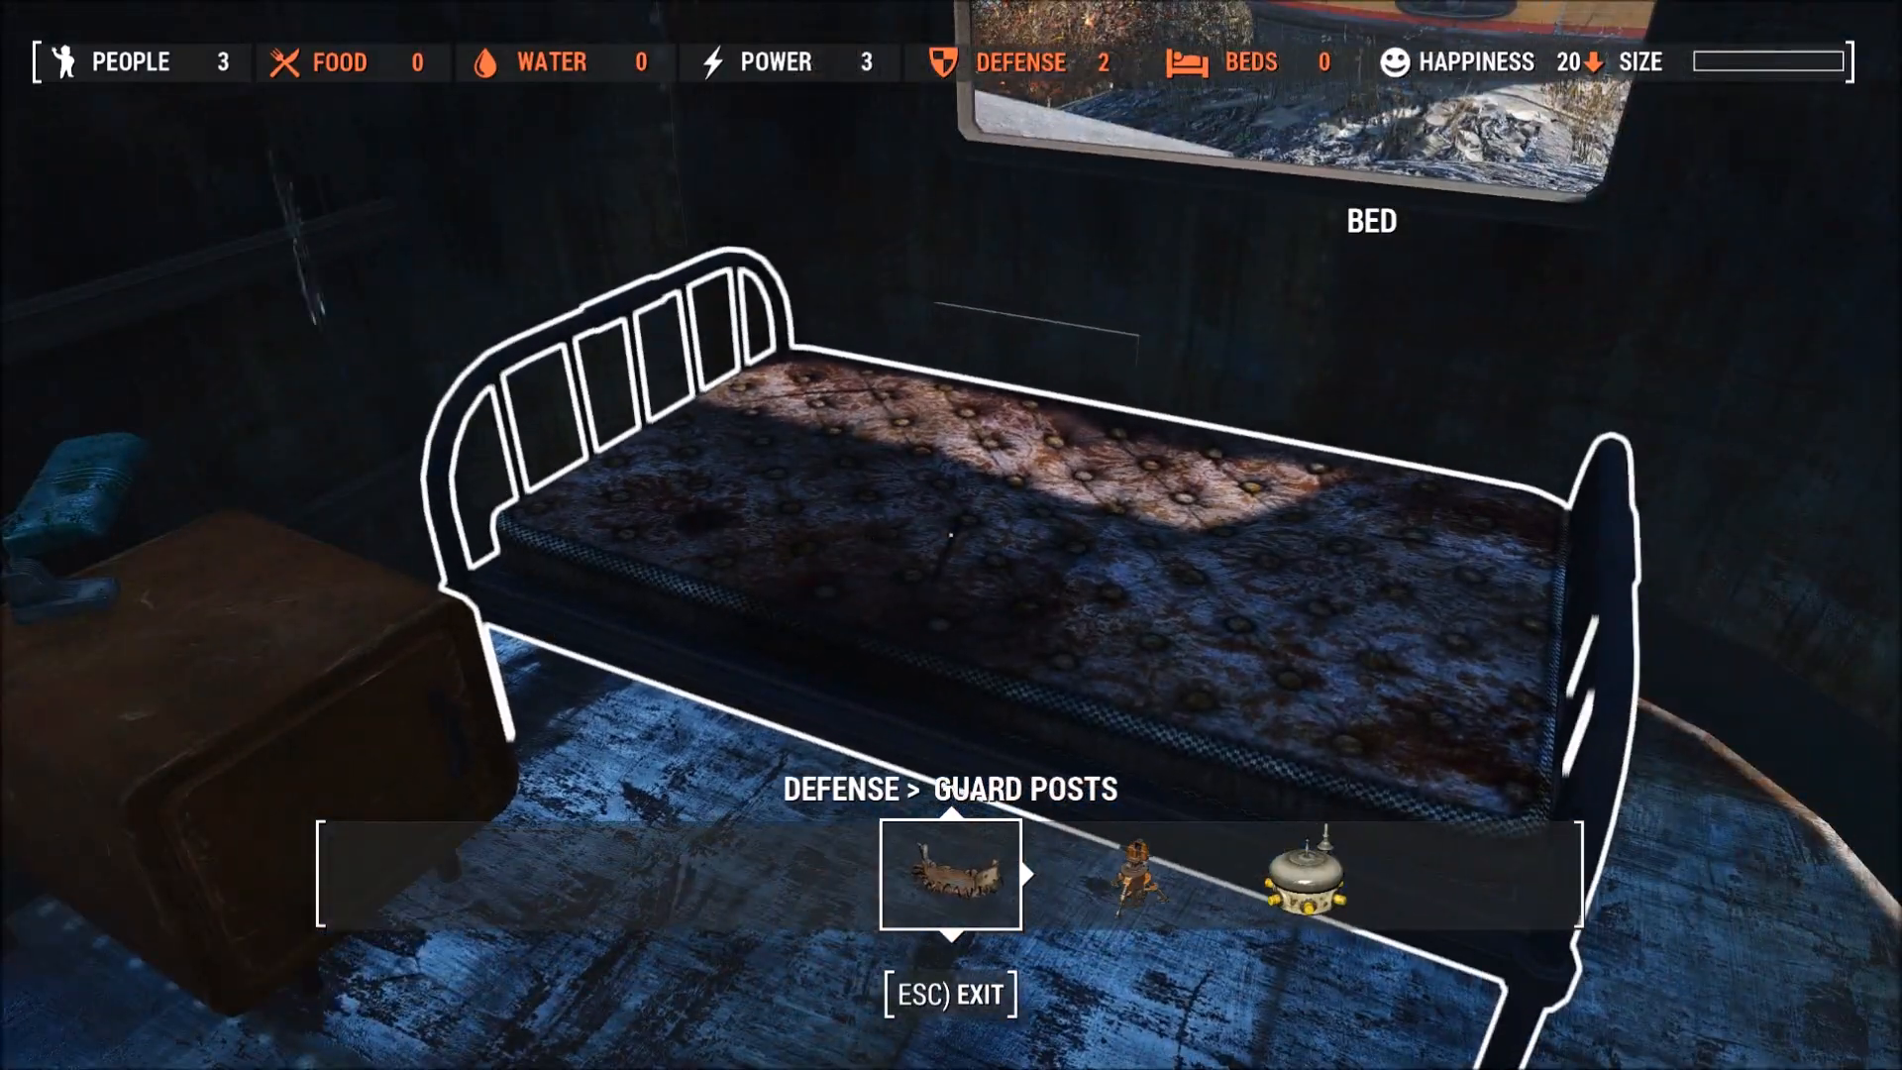
# Step: Leave workshop mode, walk out of the trailer and restart workshop mode on the scrapyard road near the yellow loader
pyautogui.press('Escape')
pyautogui.press('w')
pyautogui.press('w')
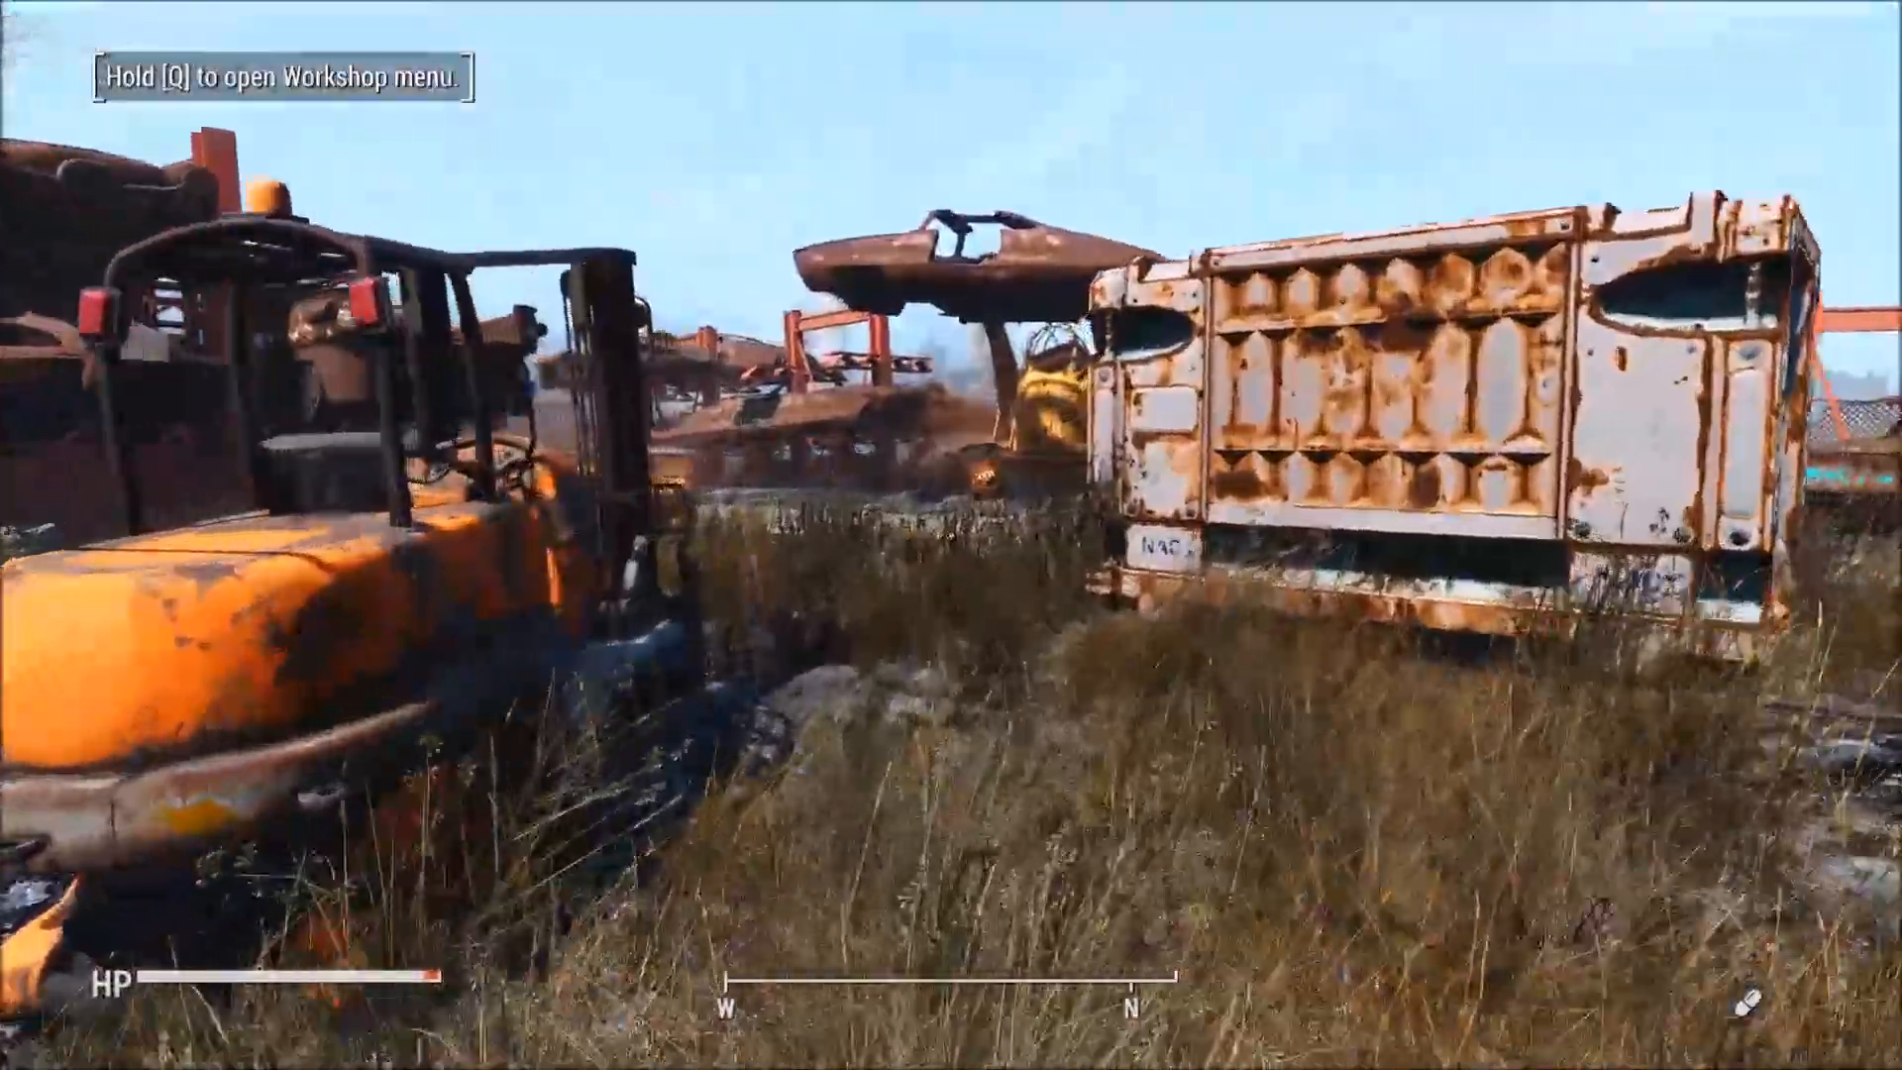
pyautogui.press('q')
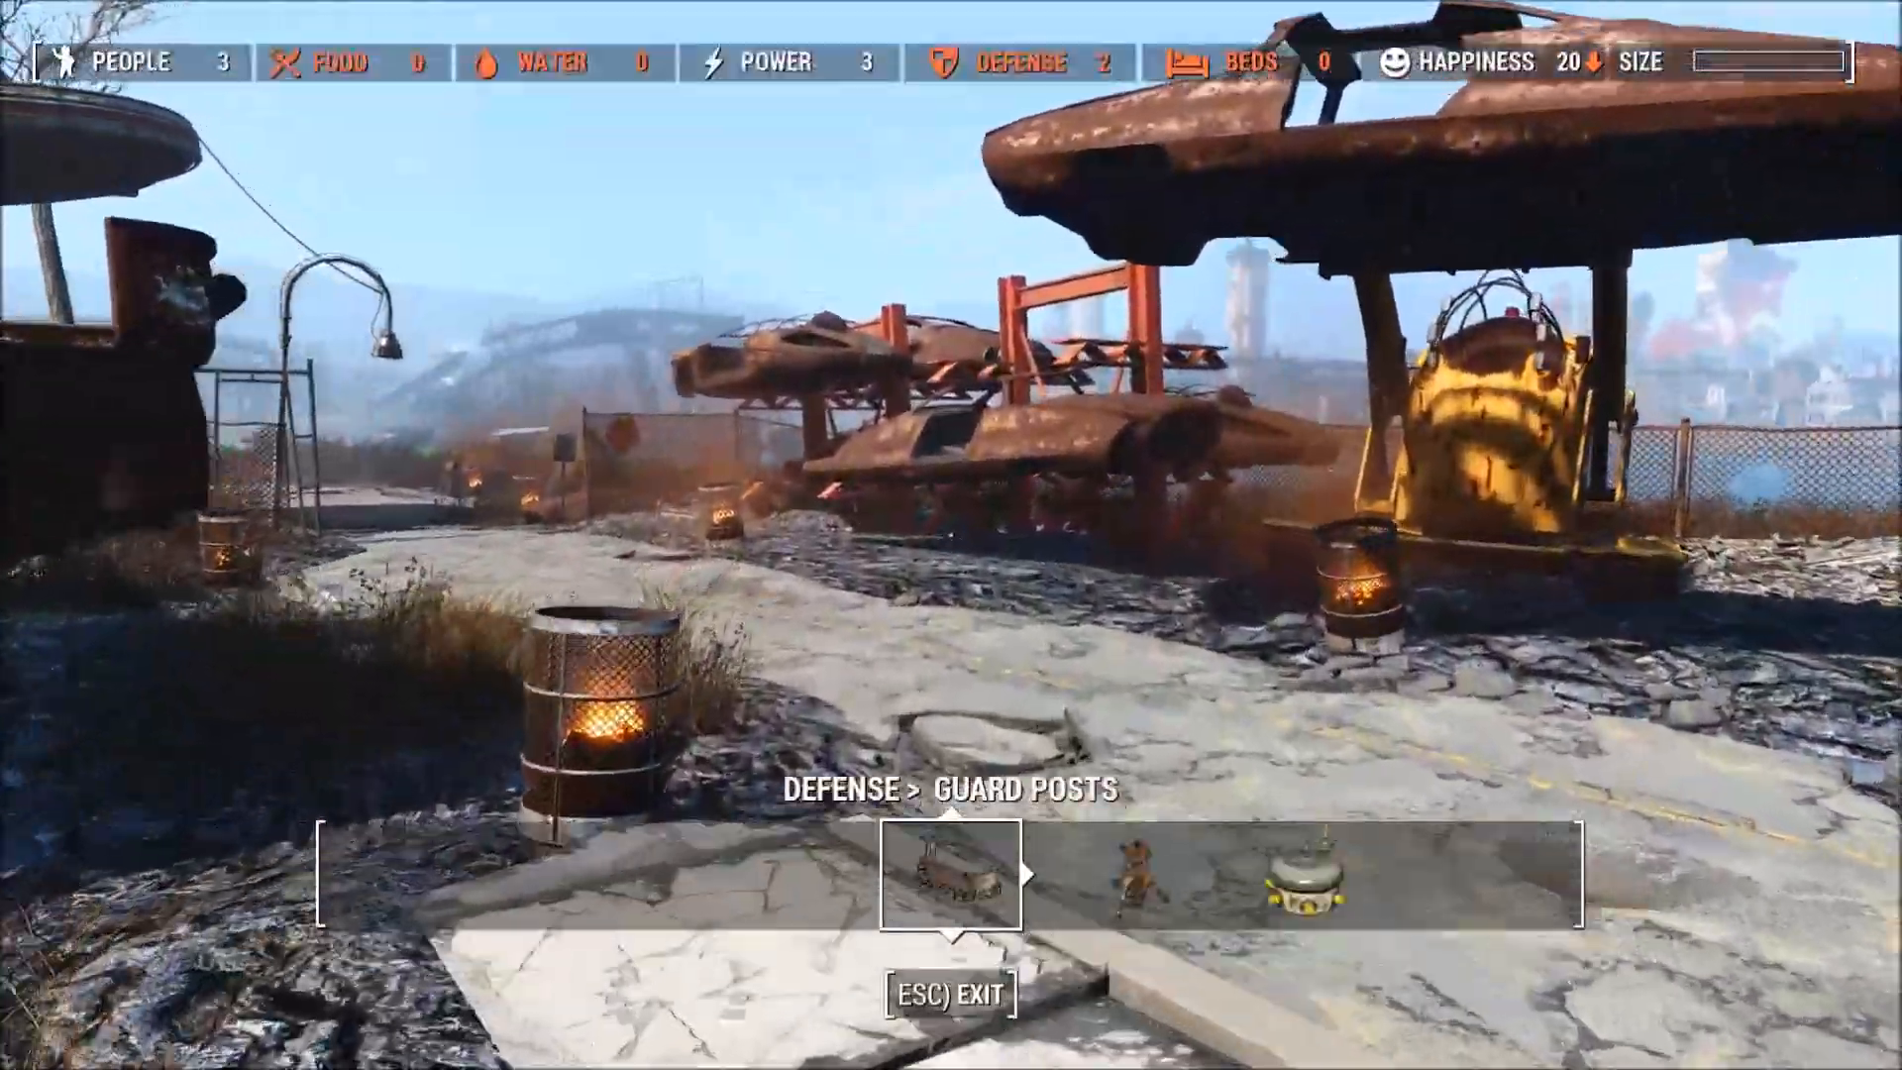
pyautogui.press('w')
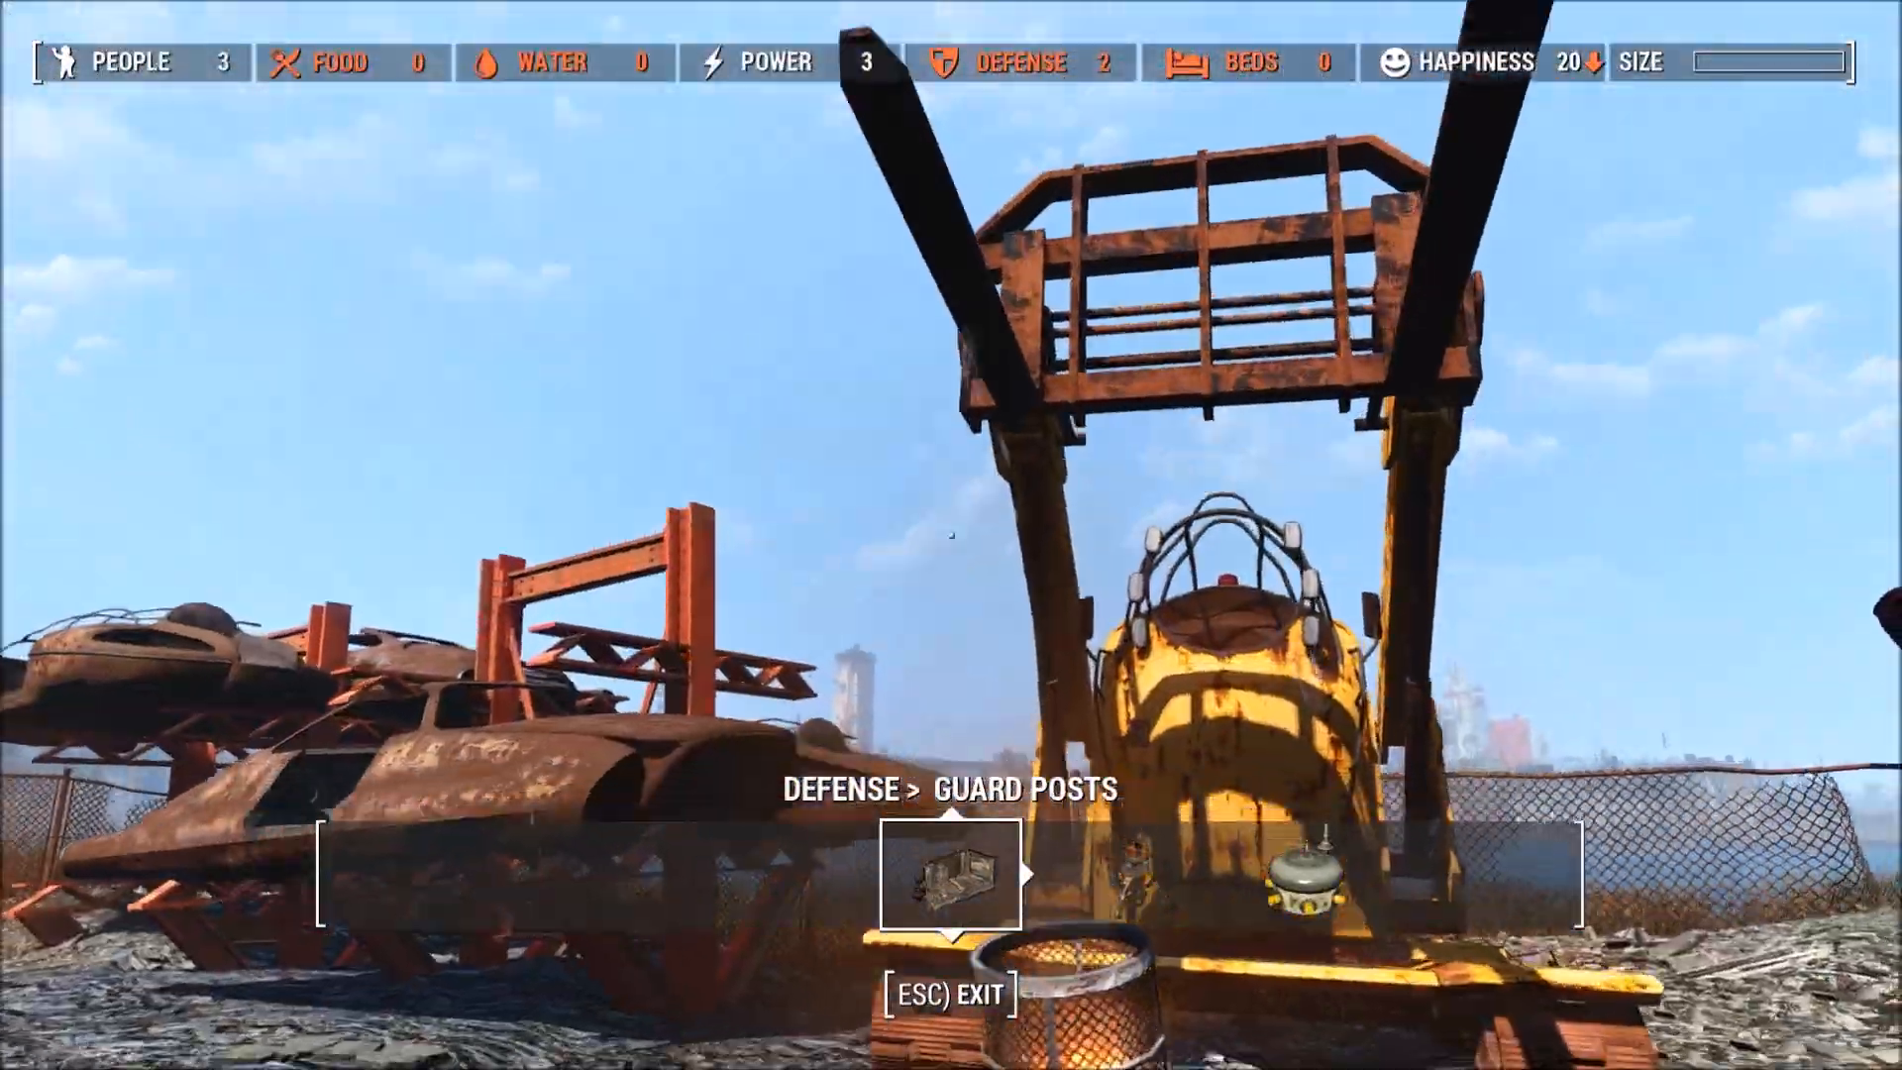
# Step: Follow the road from the scrapyard to the garage entrance and locate the settler walking there
pyautogui.press('w')
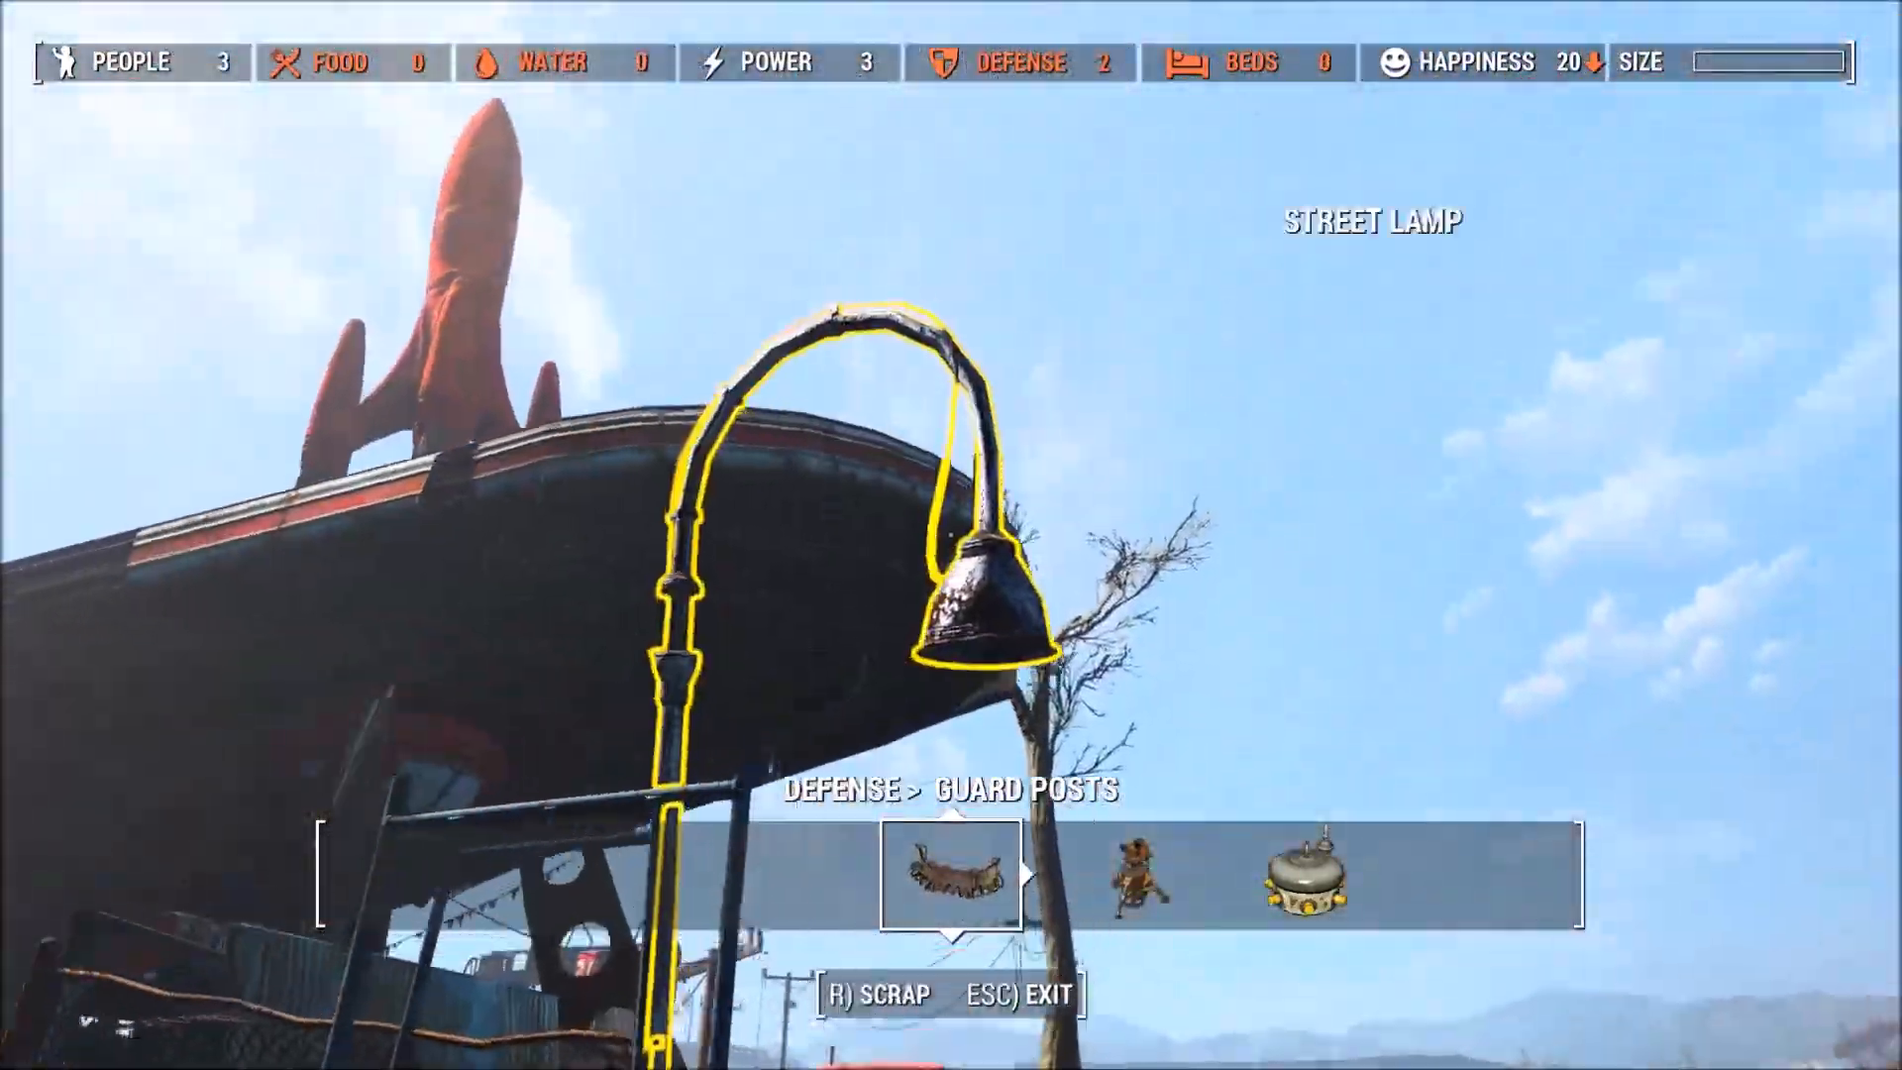
pyautogui.press('w')
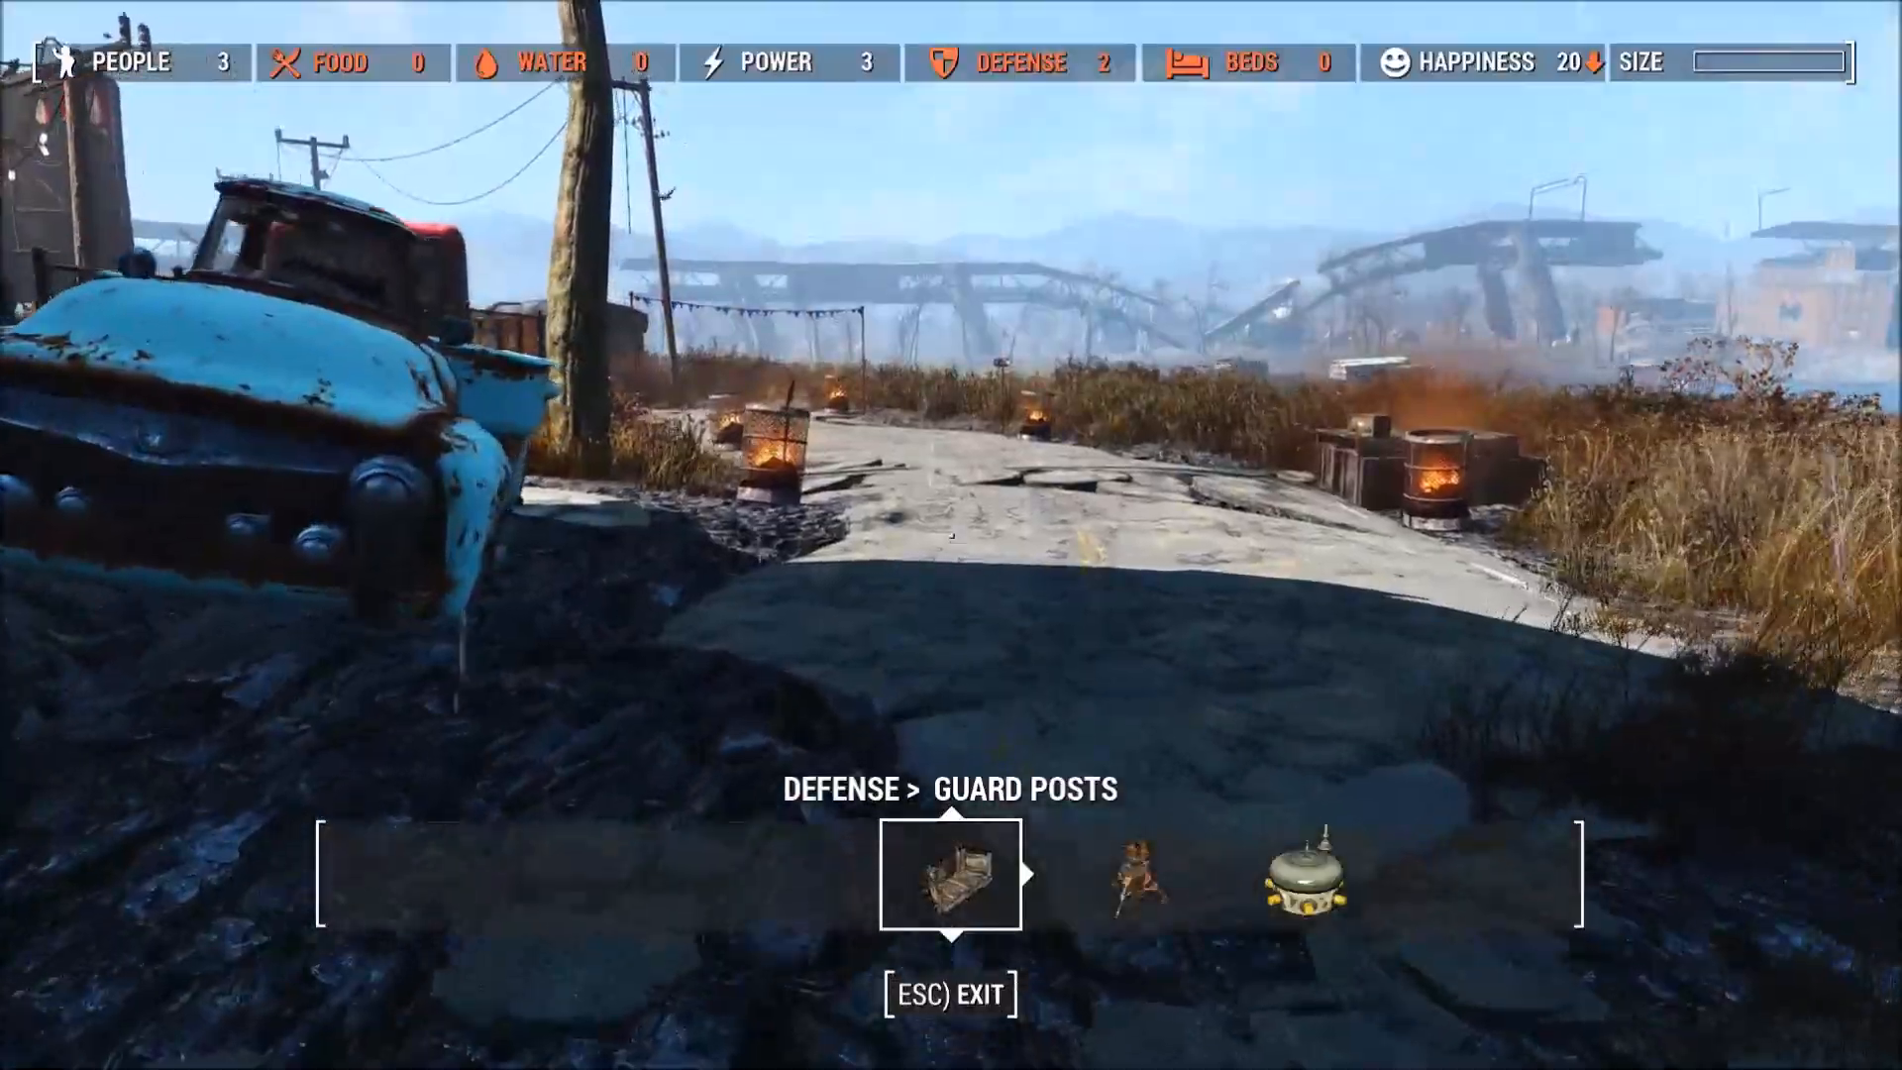
pyautogui.press('w')
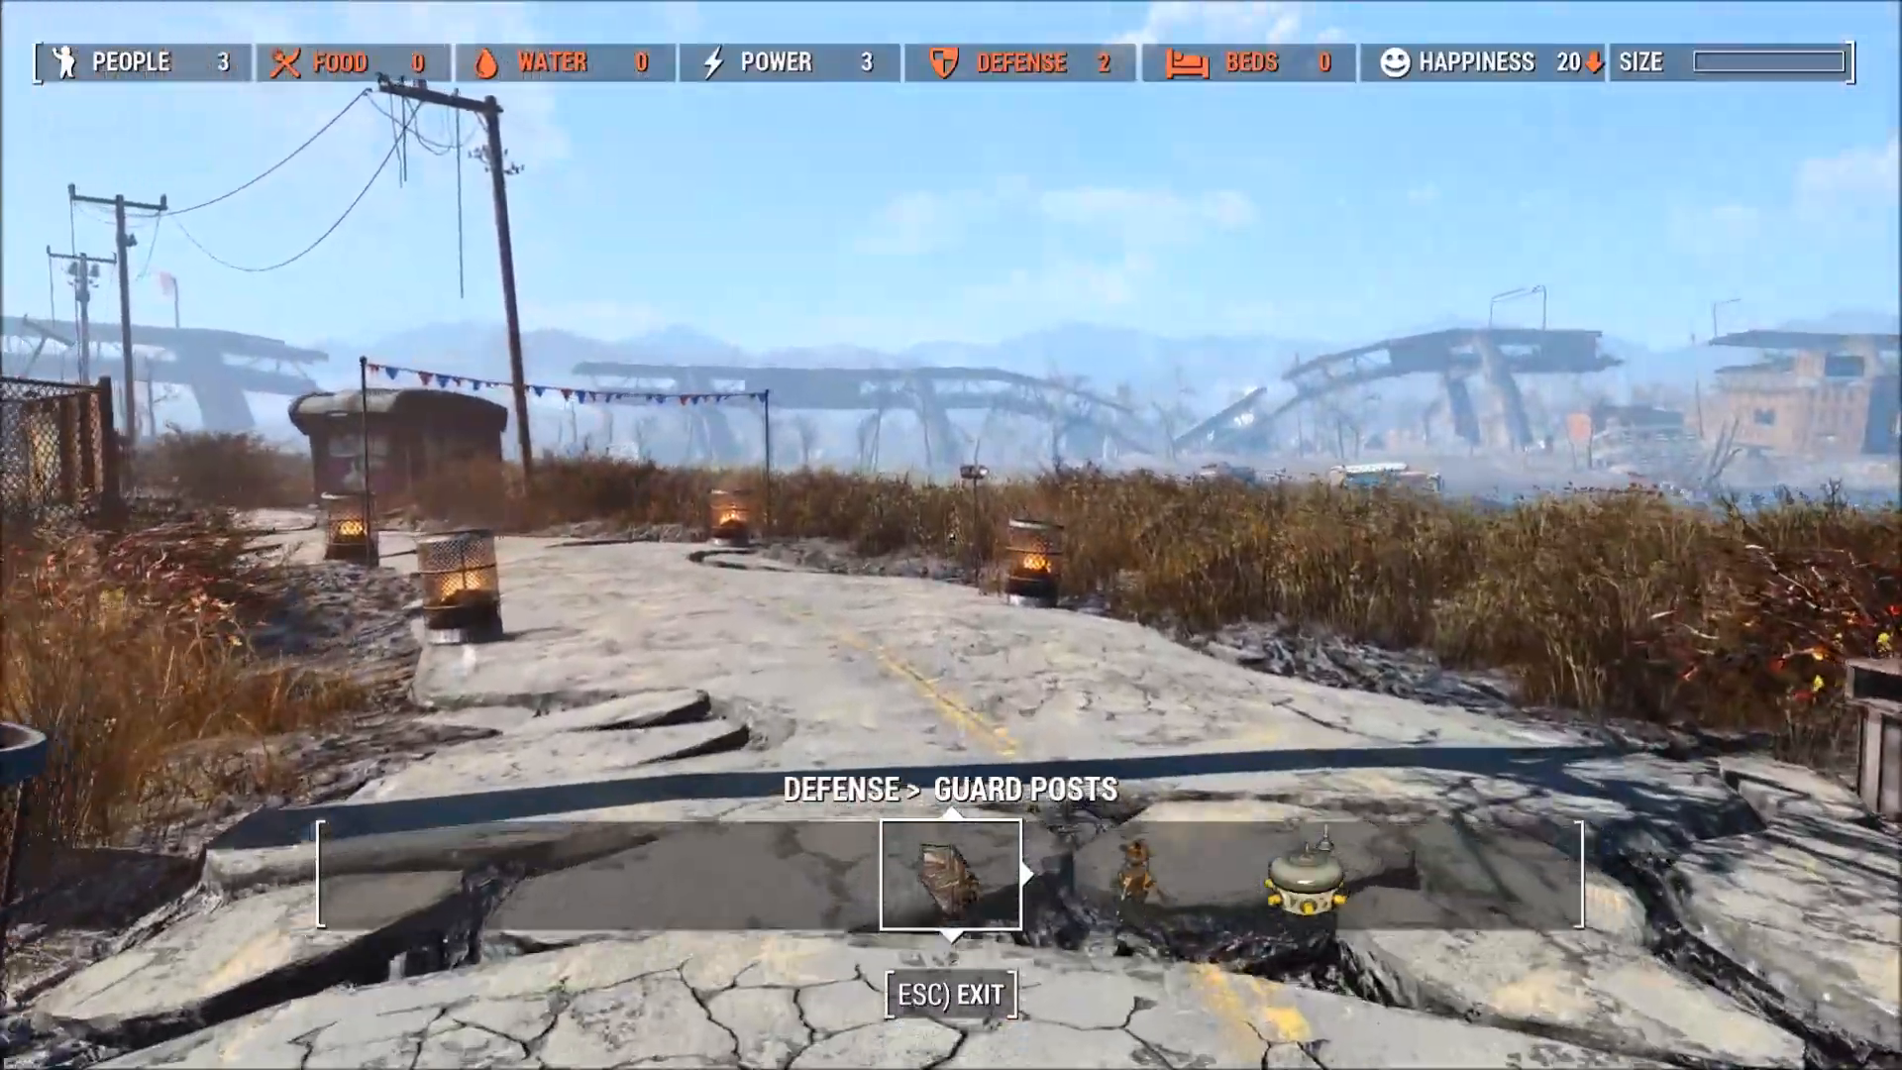
pyautogui.press('w')
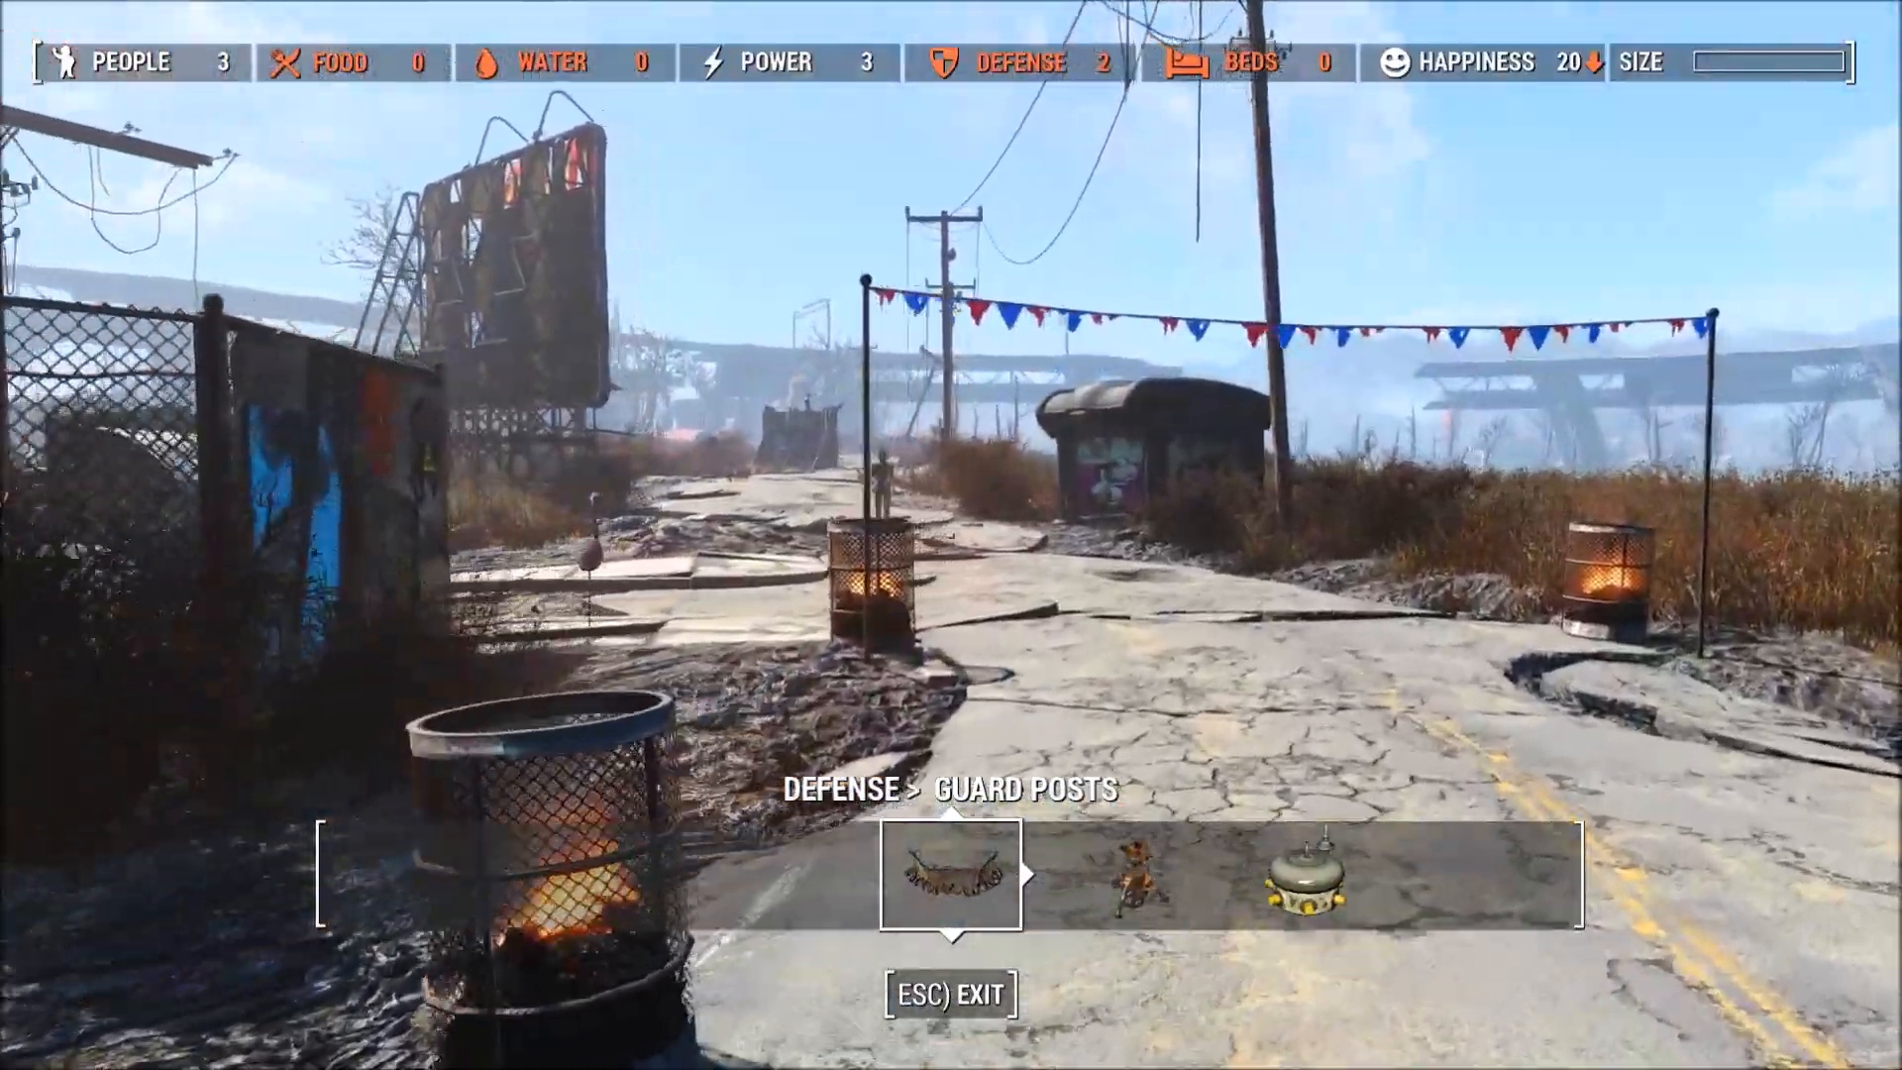
pyautogui.press('w')
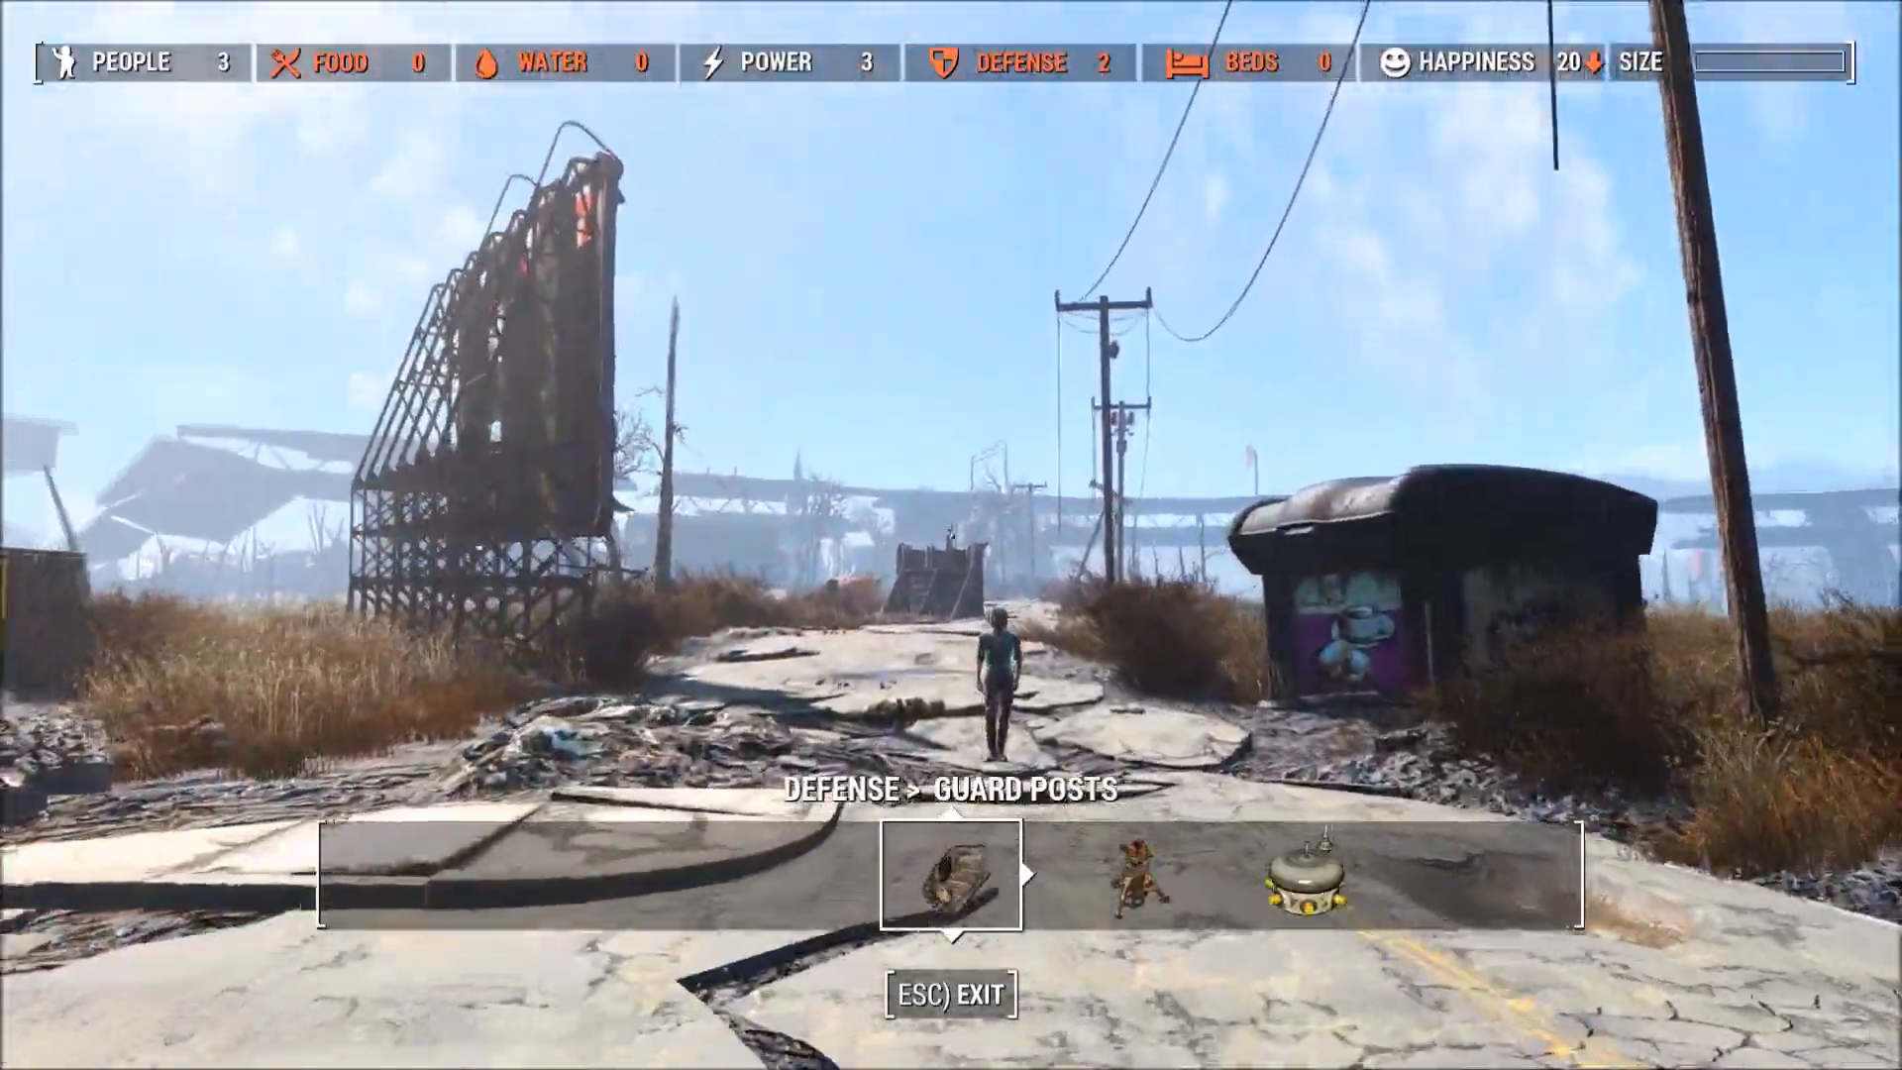
pyautogui.press('w')
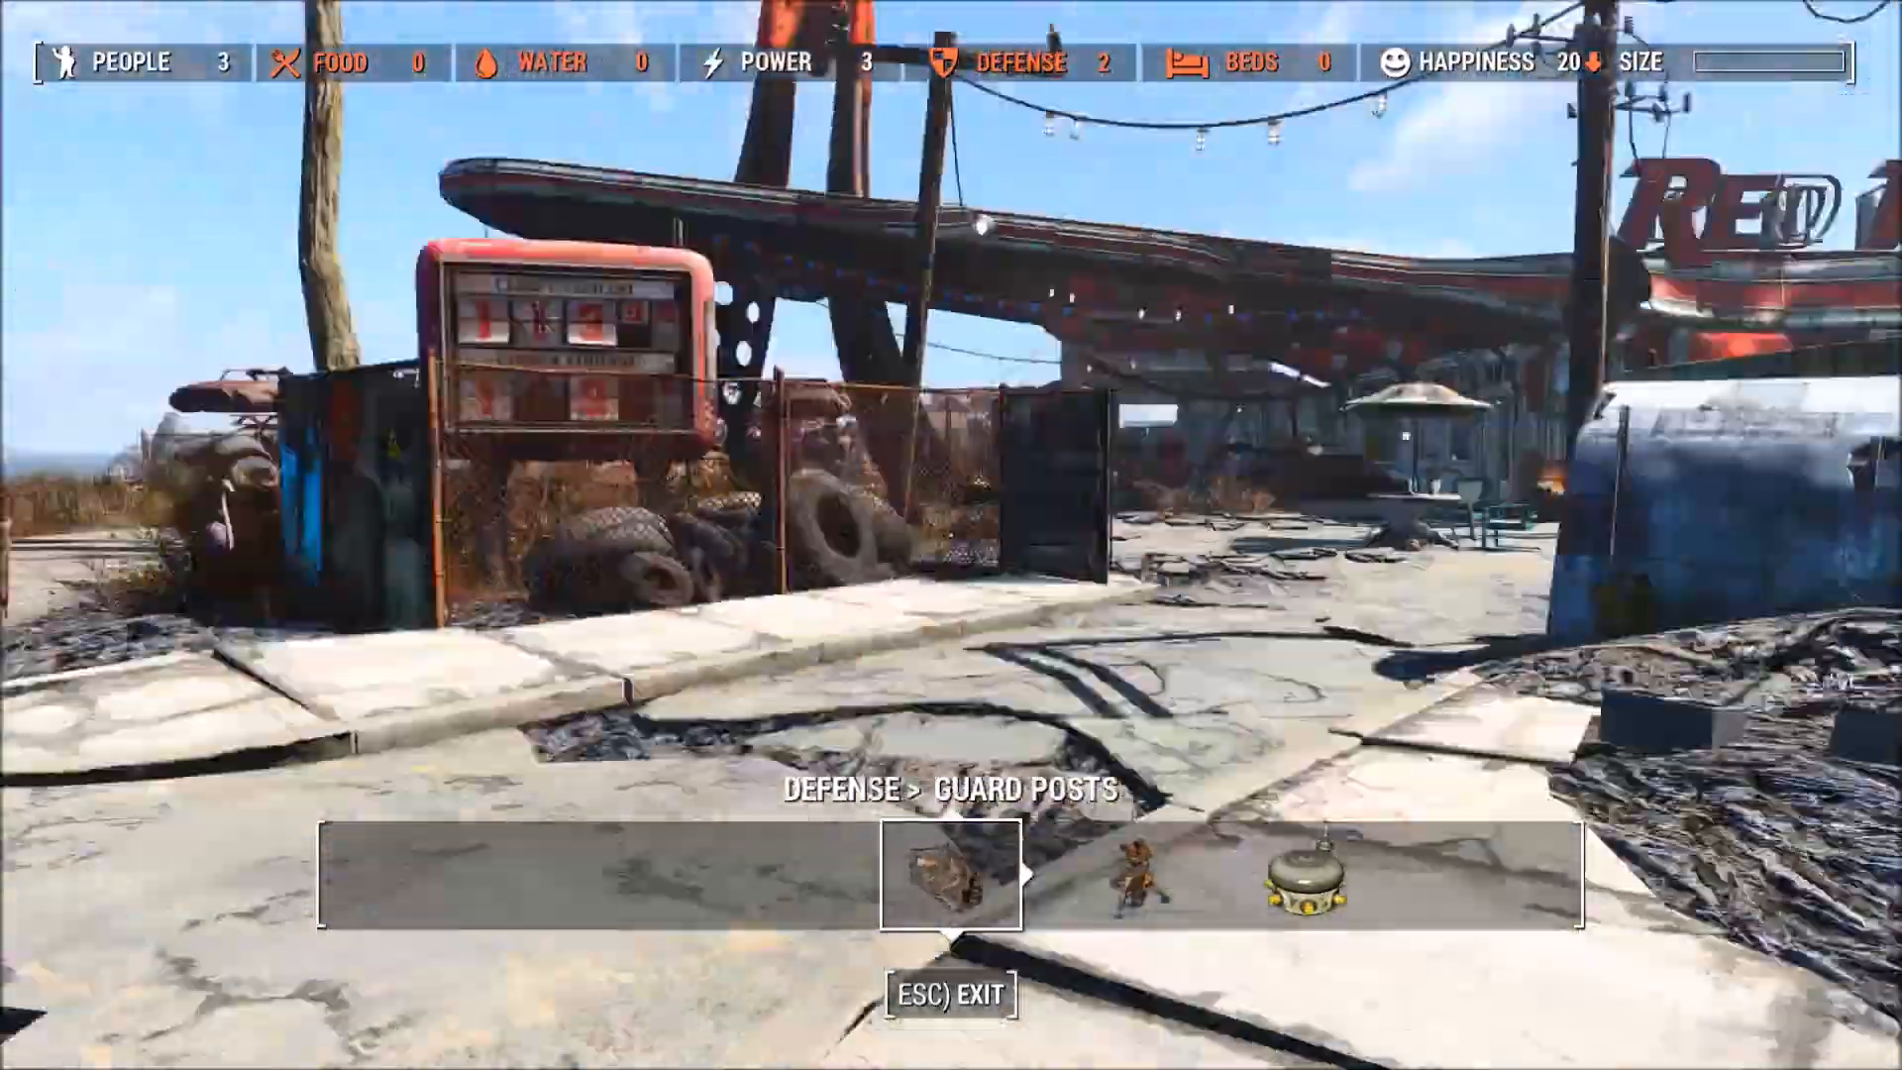
pyautogui.press('w')
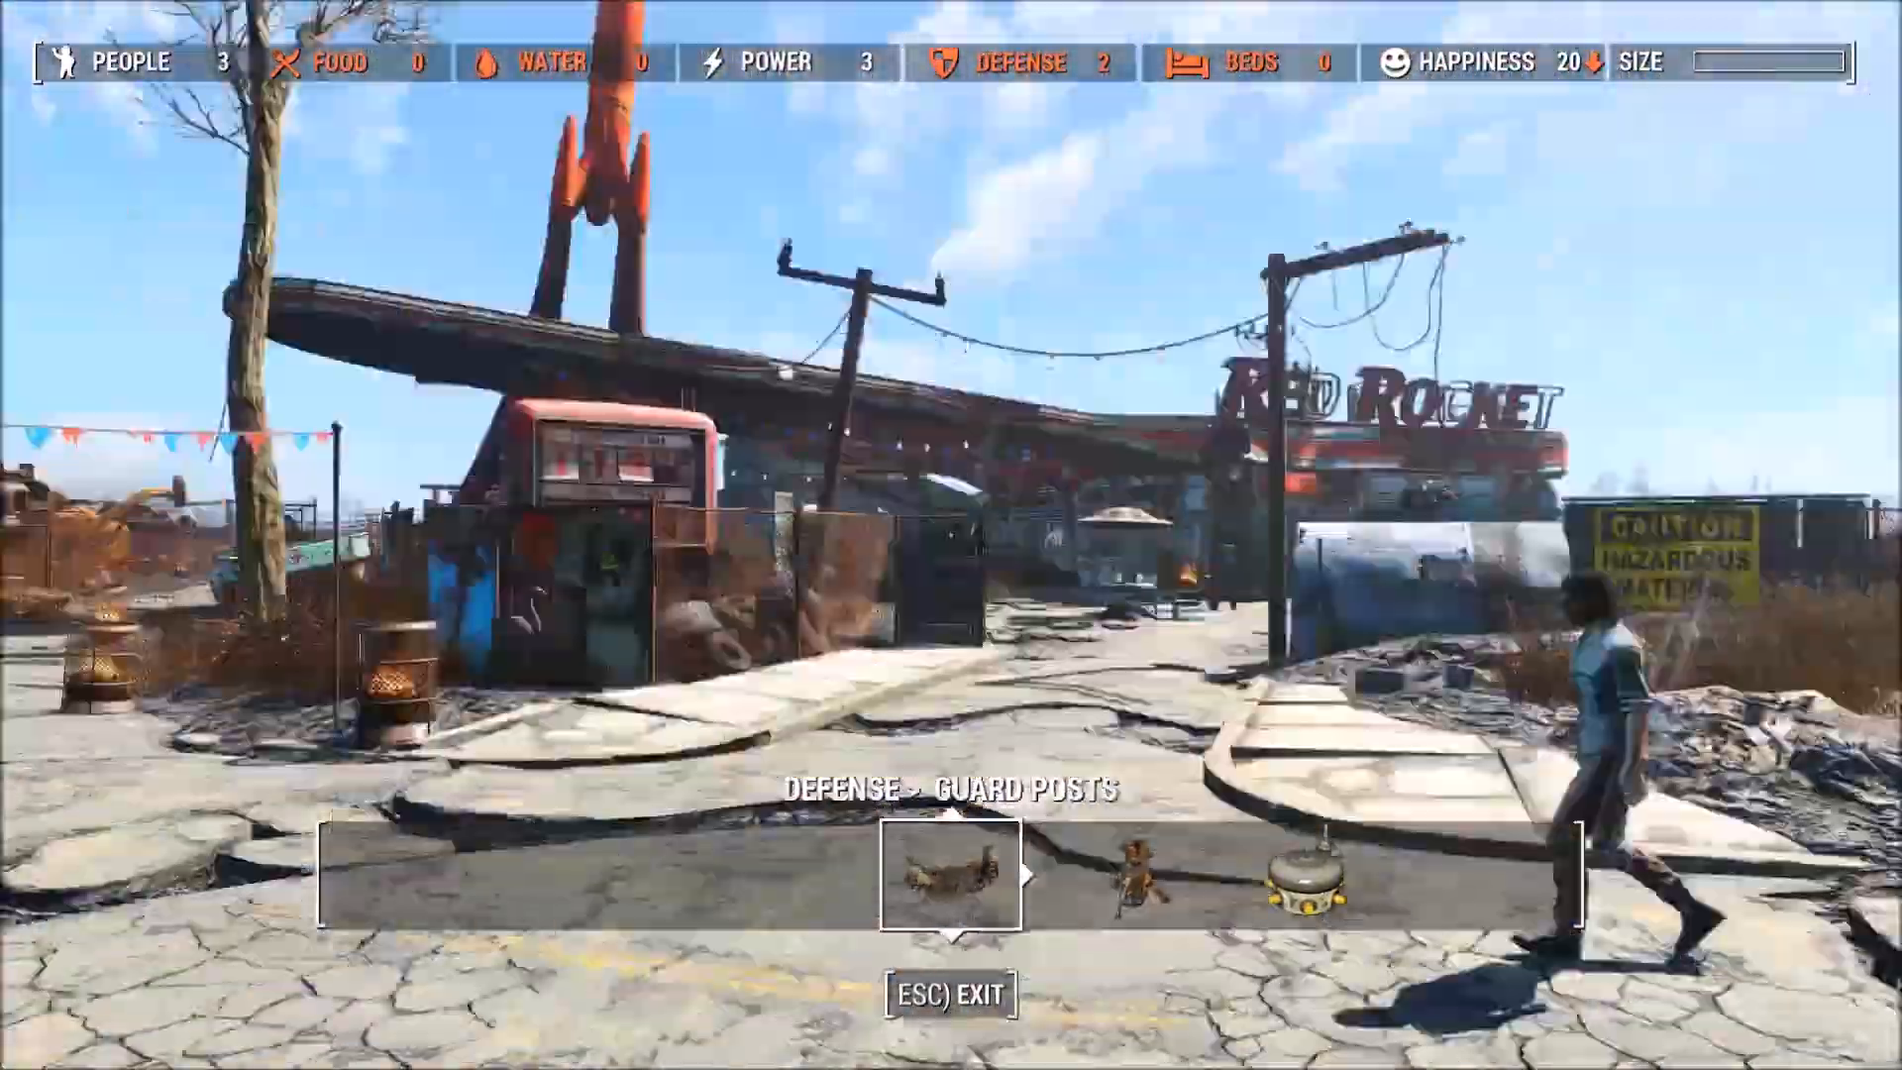
pyautogui.press('w')
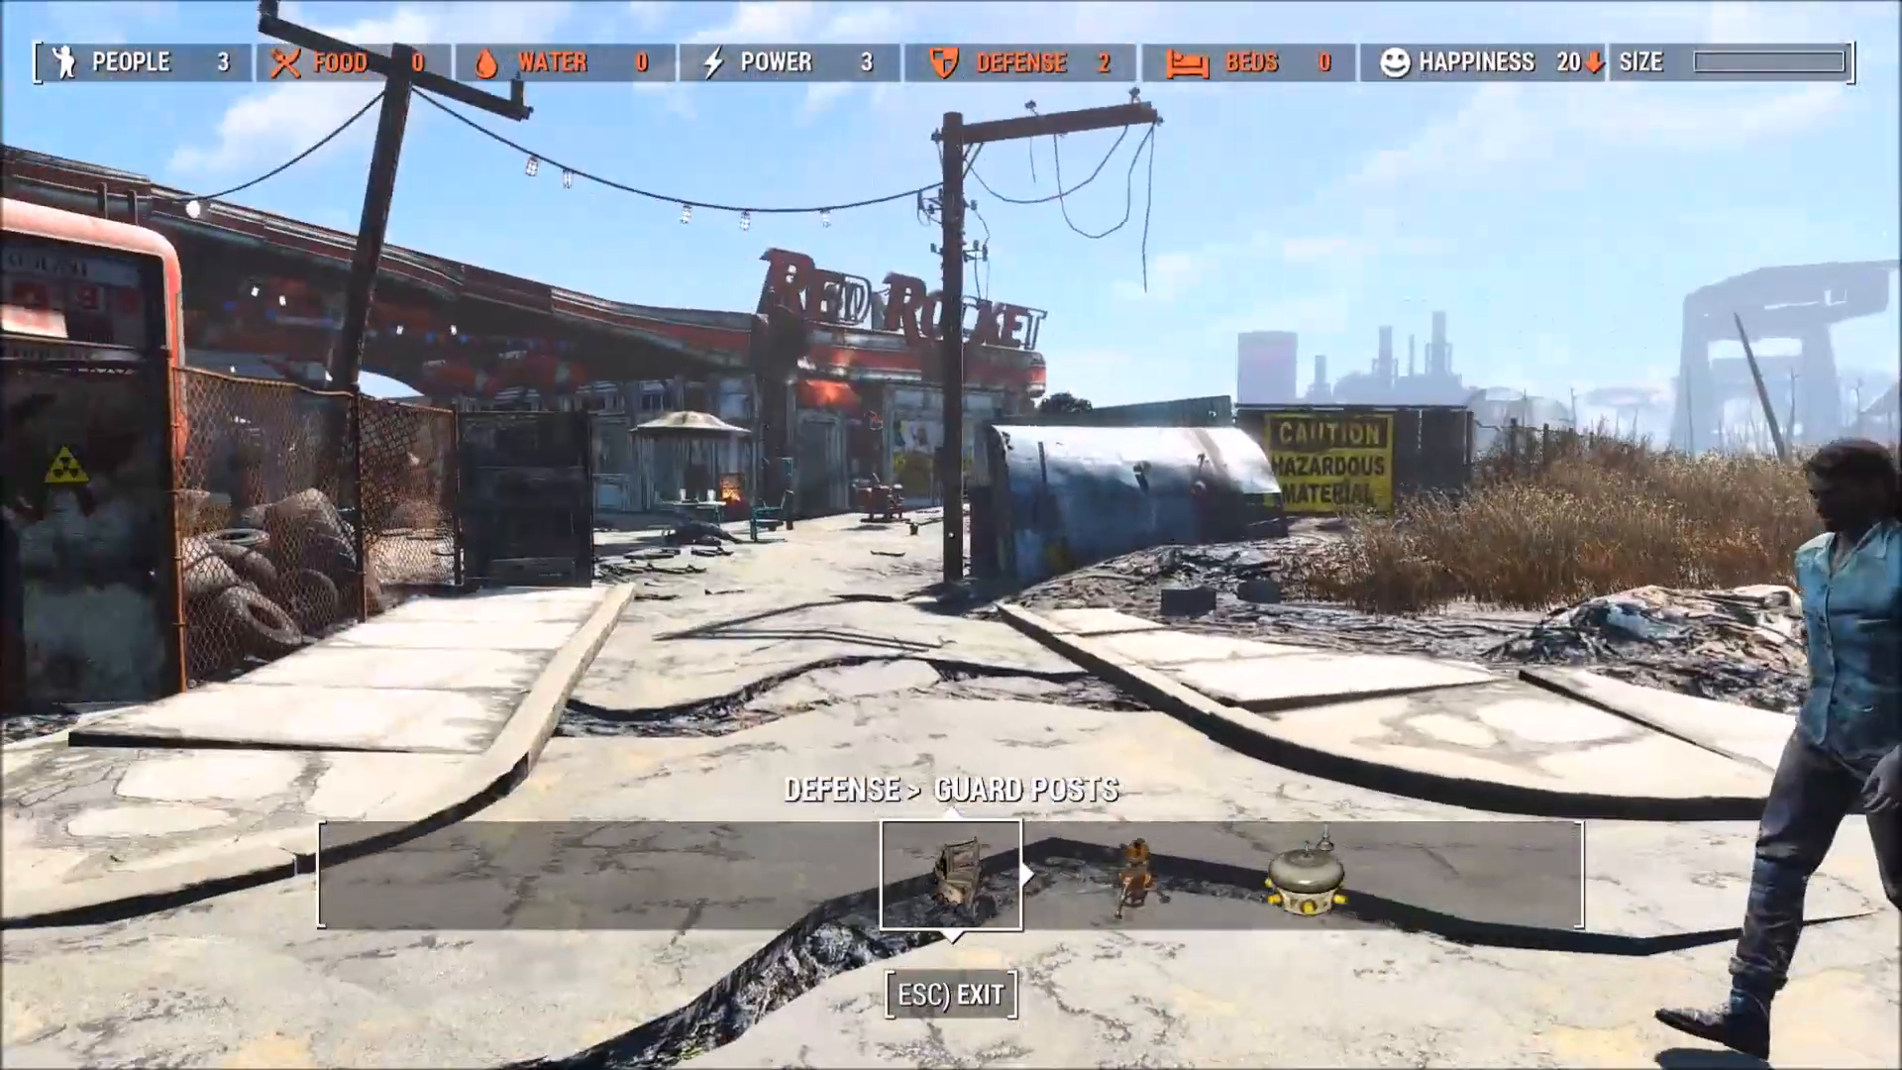
# Step: Leave workshop mode, check the atomcatsparent quest output in the console and talk to the settler at the garage entrance
pyautogui.press('Escape')
pyautogui.press('`')
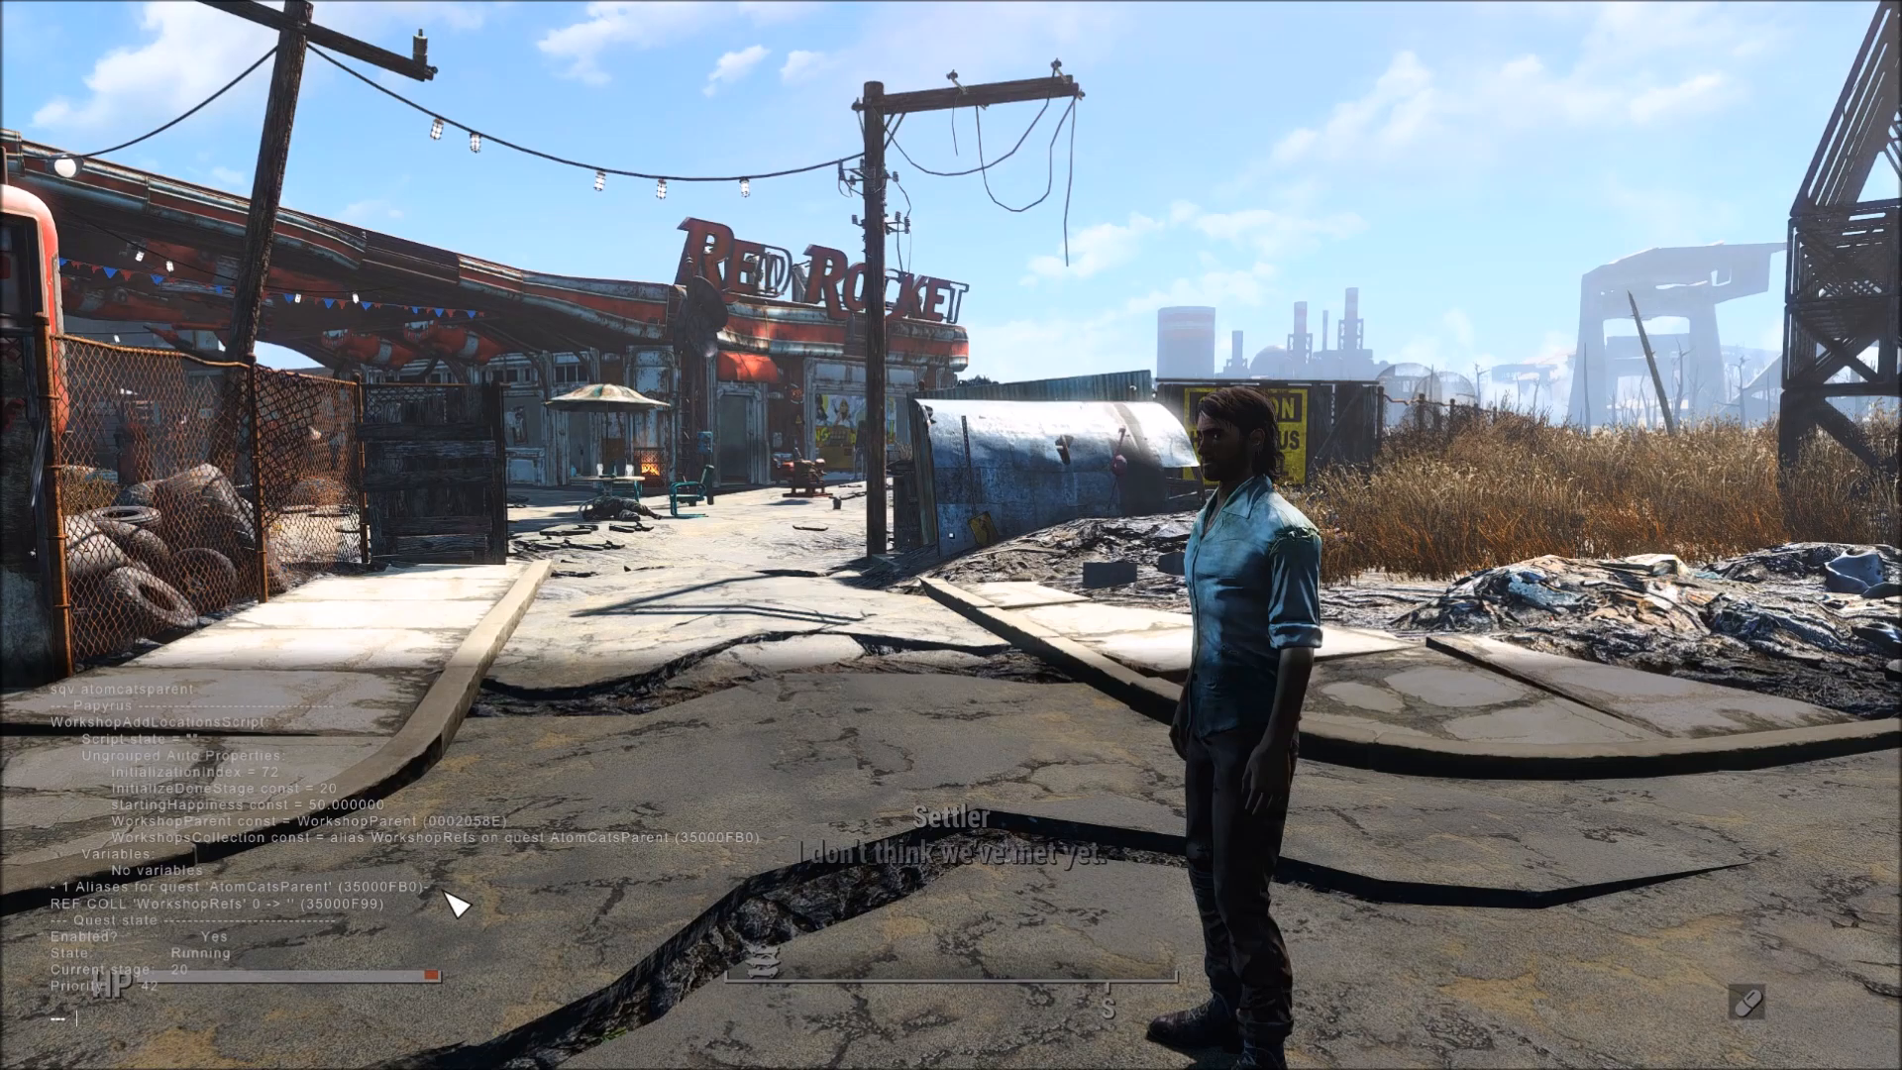
pyautogui.press('`')
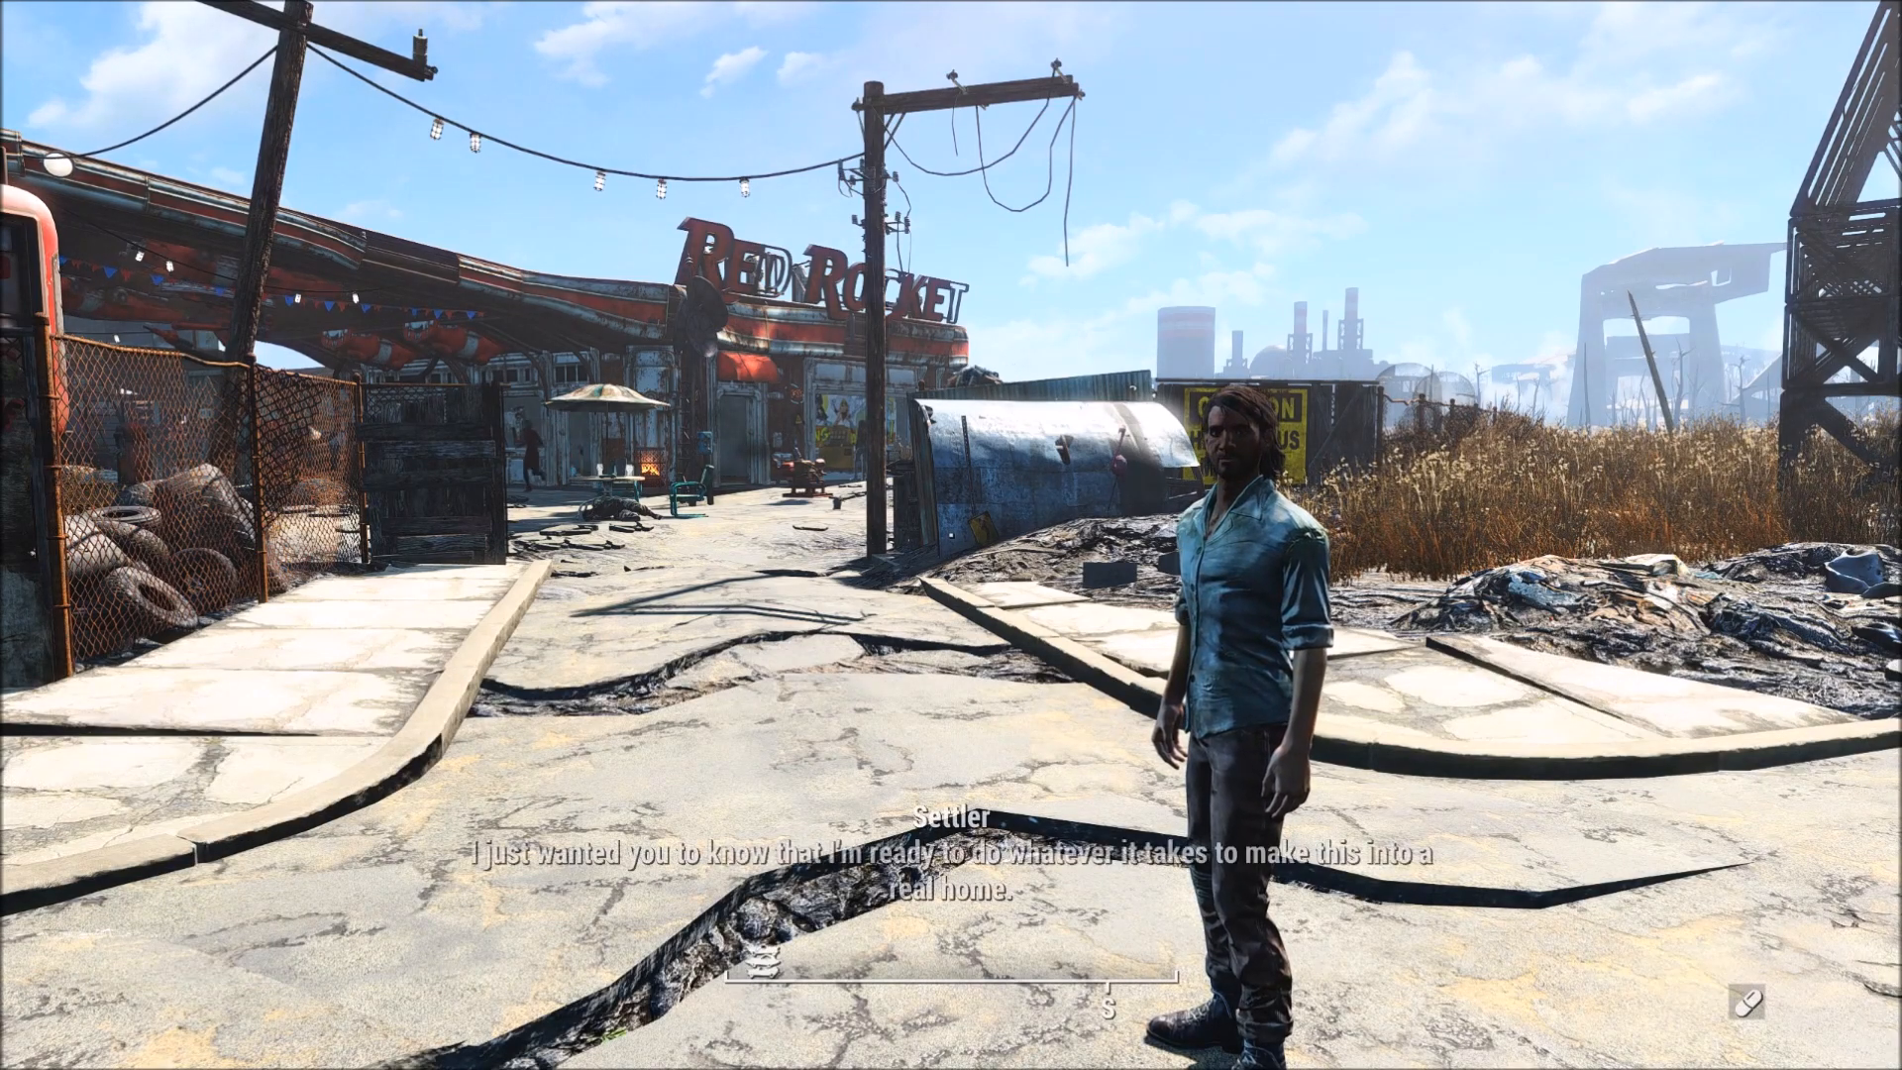
pyautogui.press('w')
pyautogui.press('d')
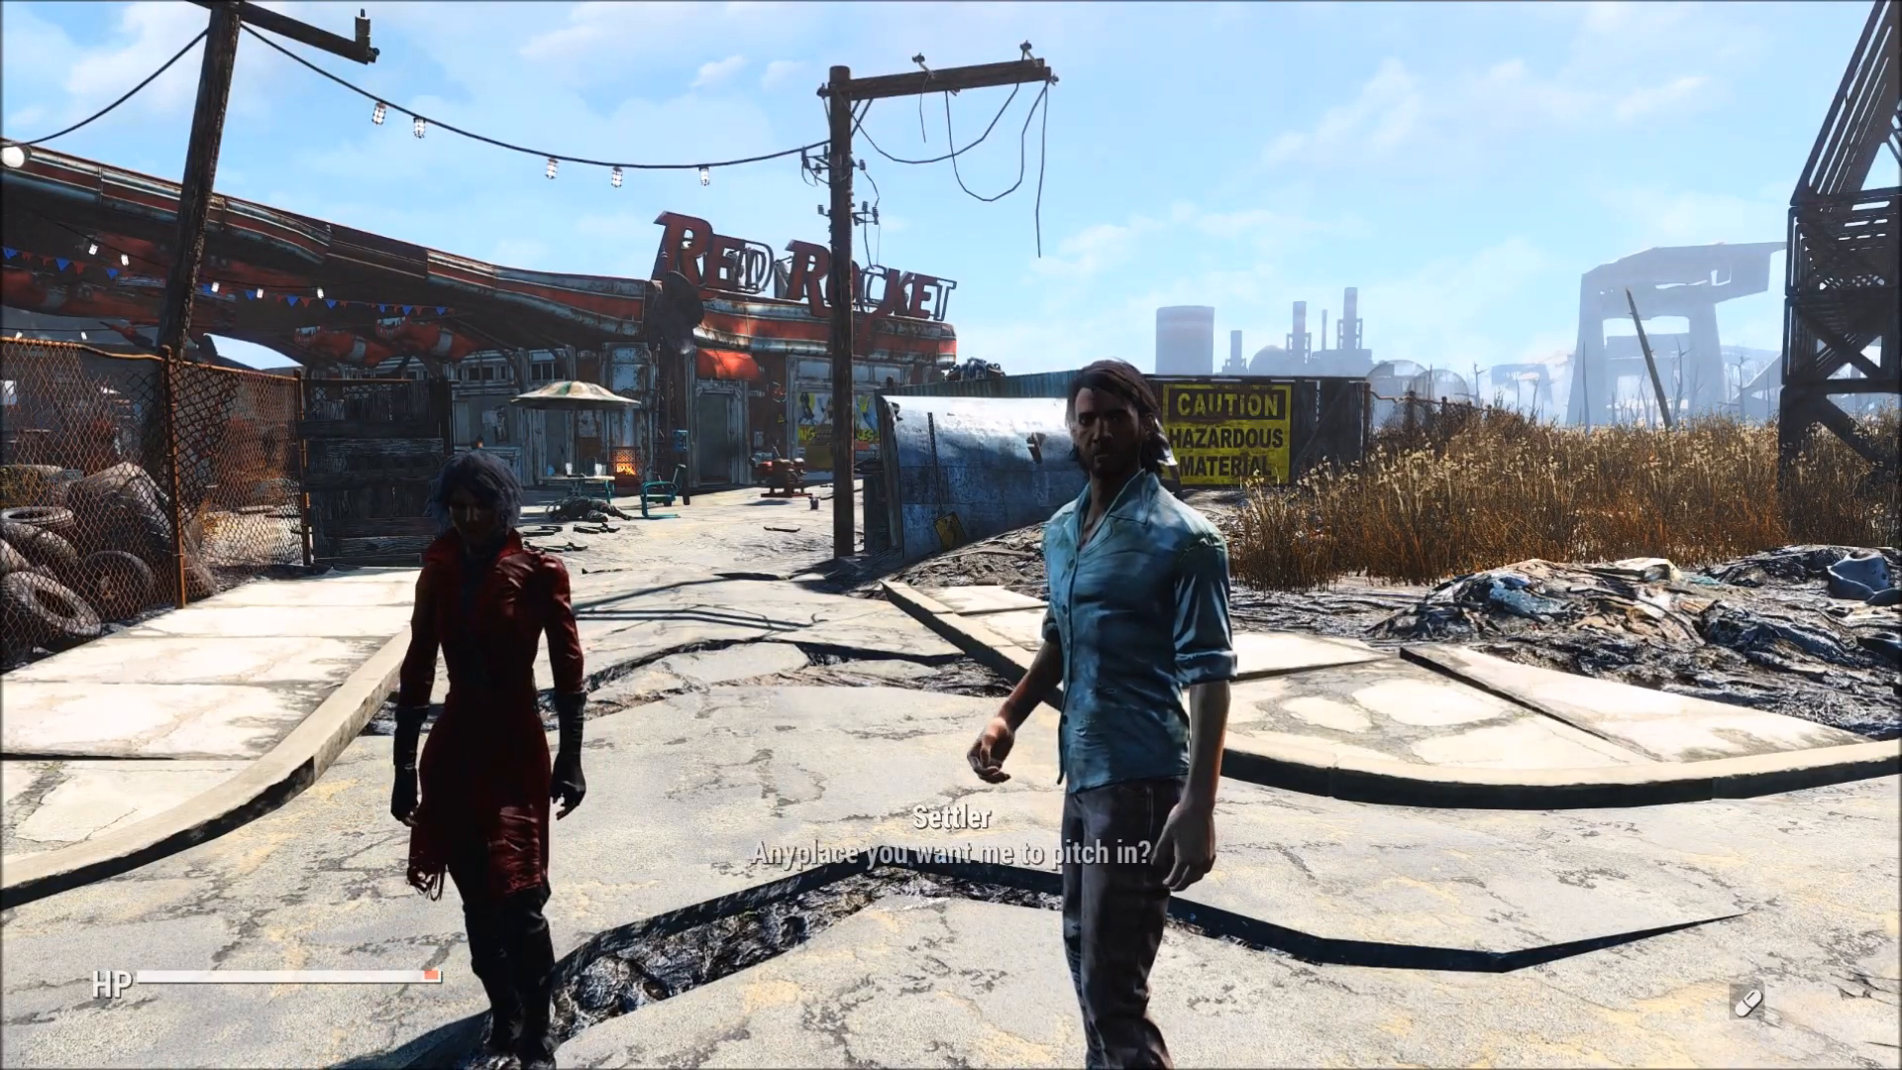
pyautogui.press('e')
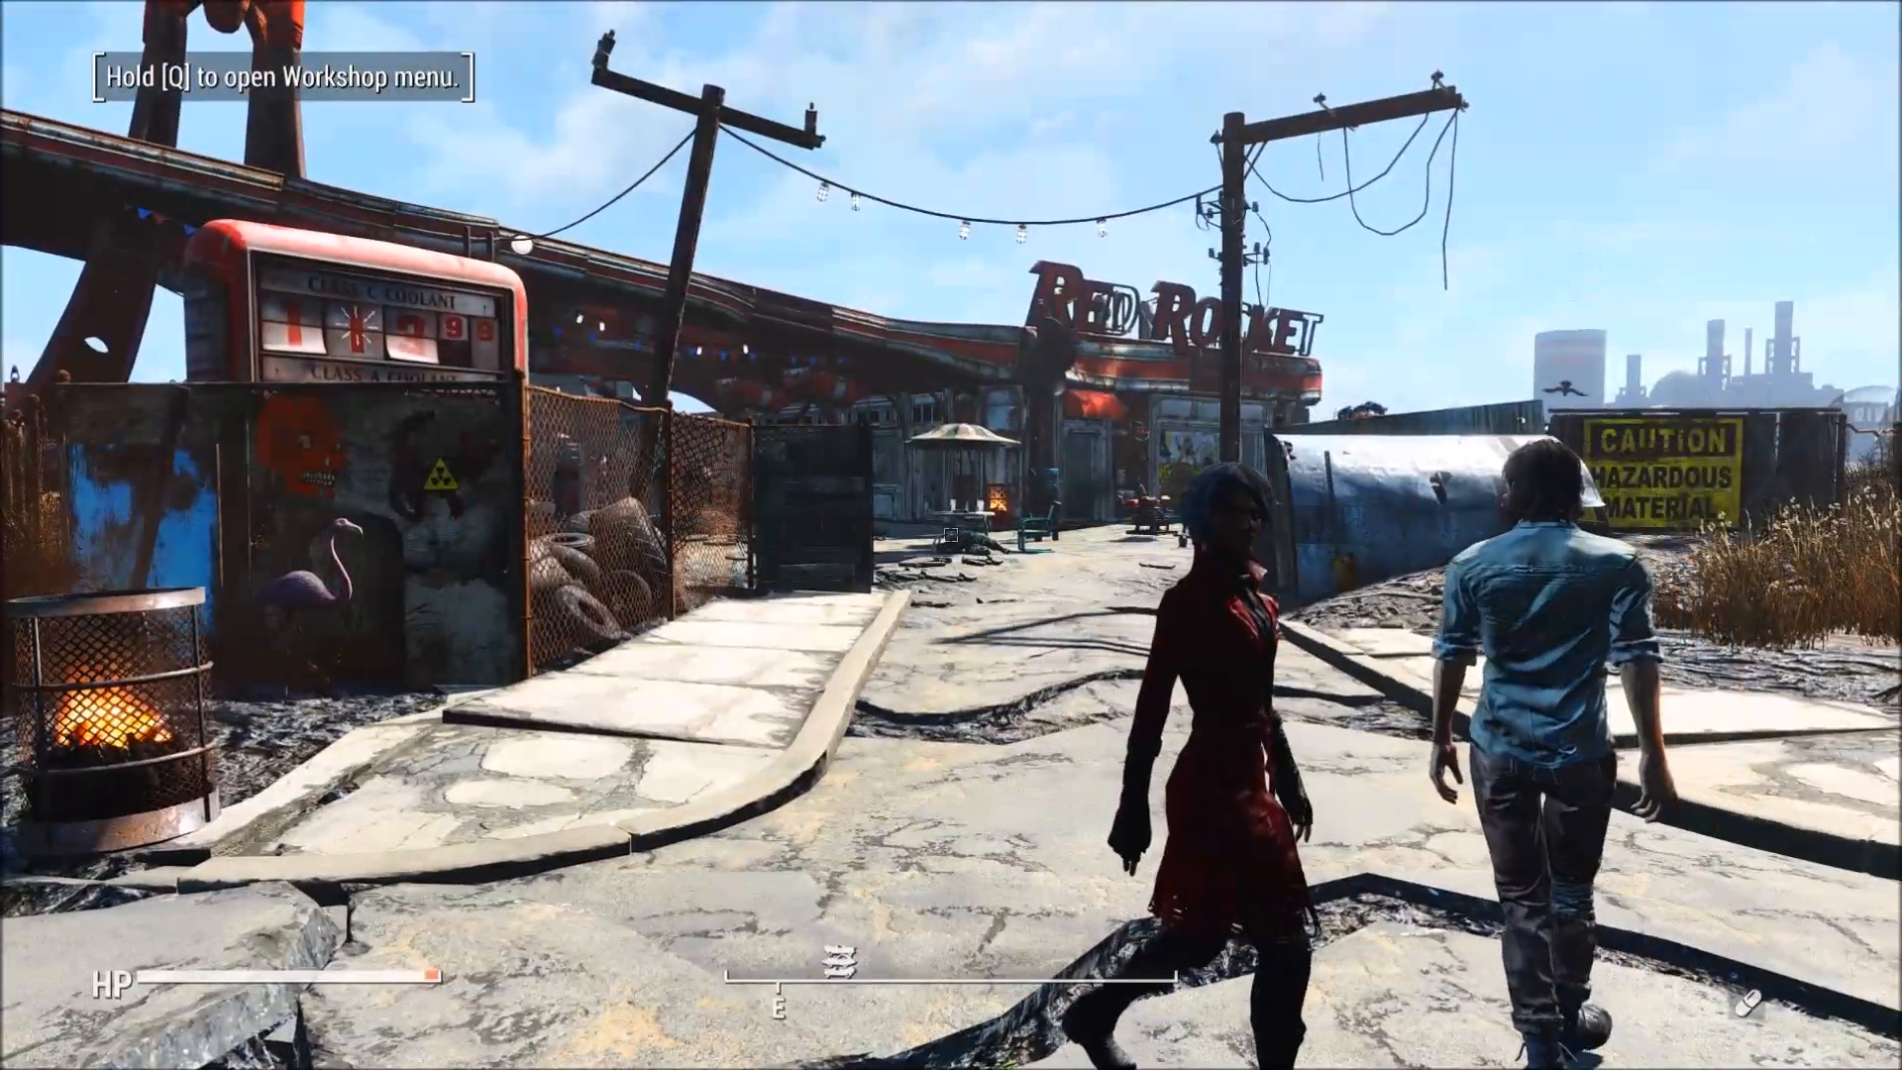
# Step: Recall the console command set gamehour to 12 and begin entering an sq command
pyautogui.press('`')
pyautogui.press('Up')
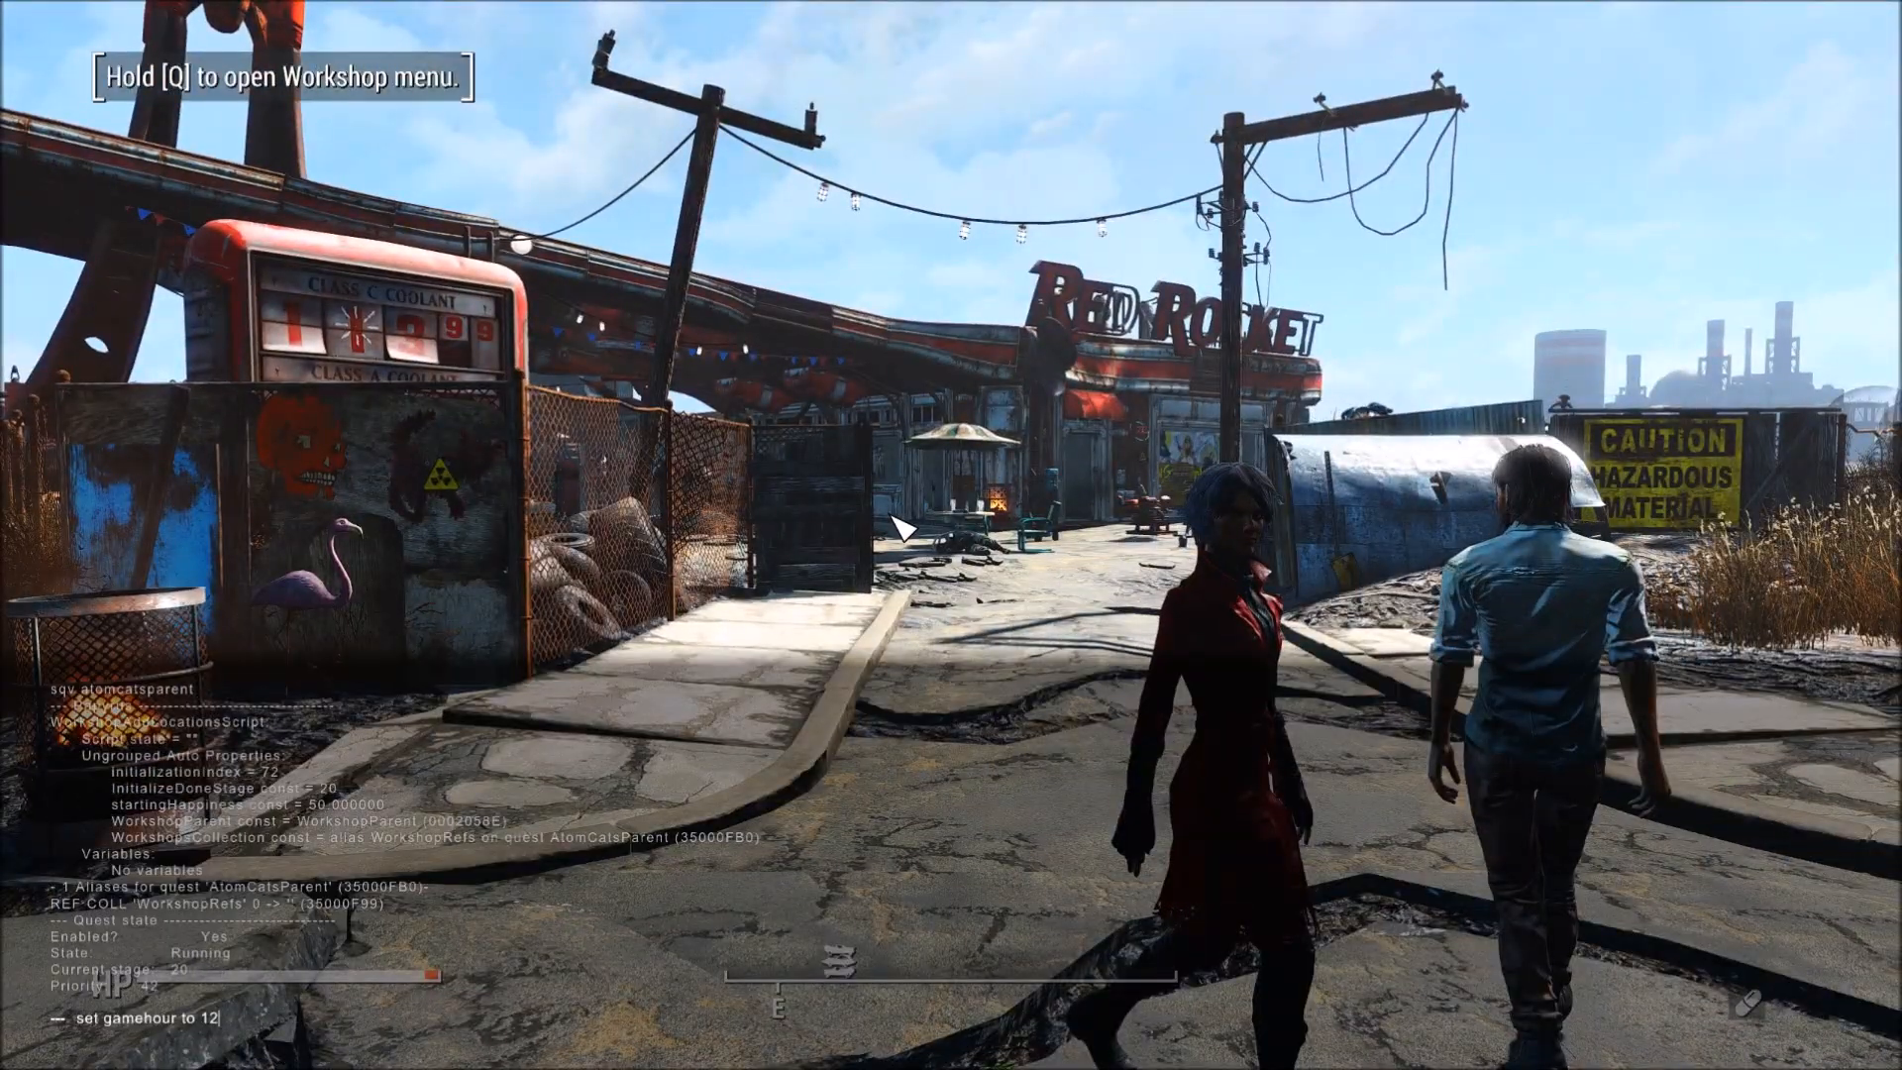
pyautogui.press('`')
pyautogui.press('`')
pyautogui.write('sq')
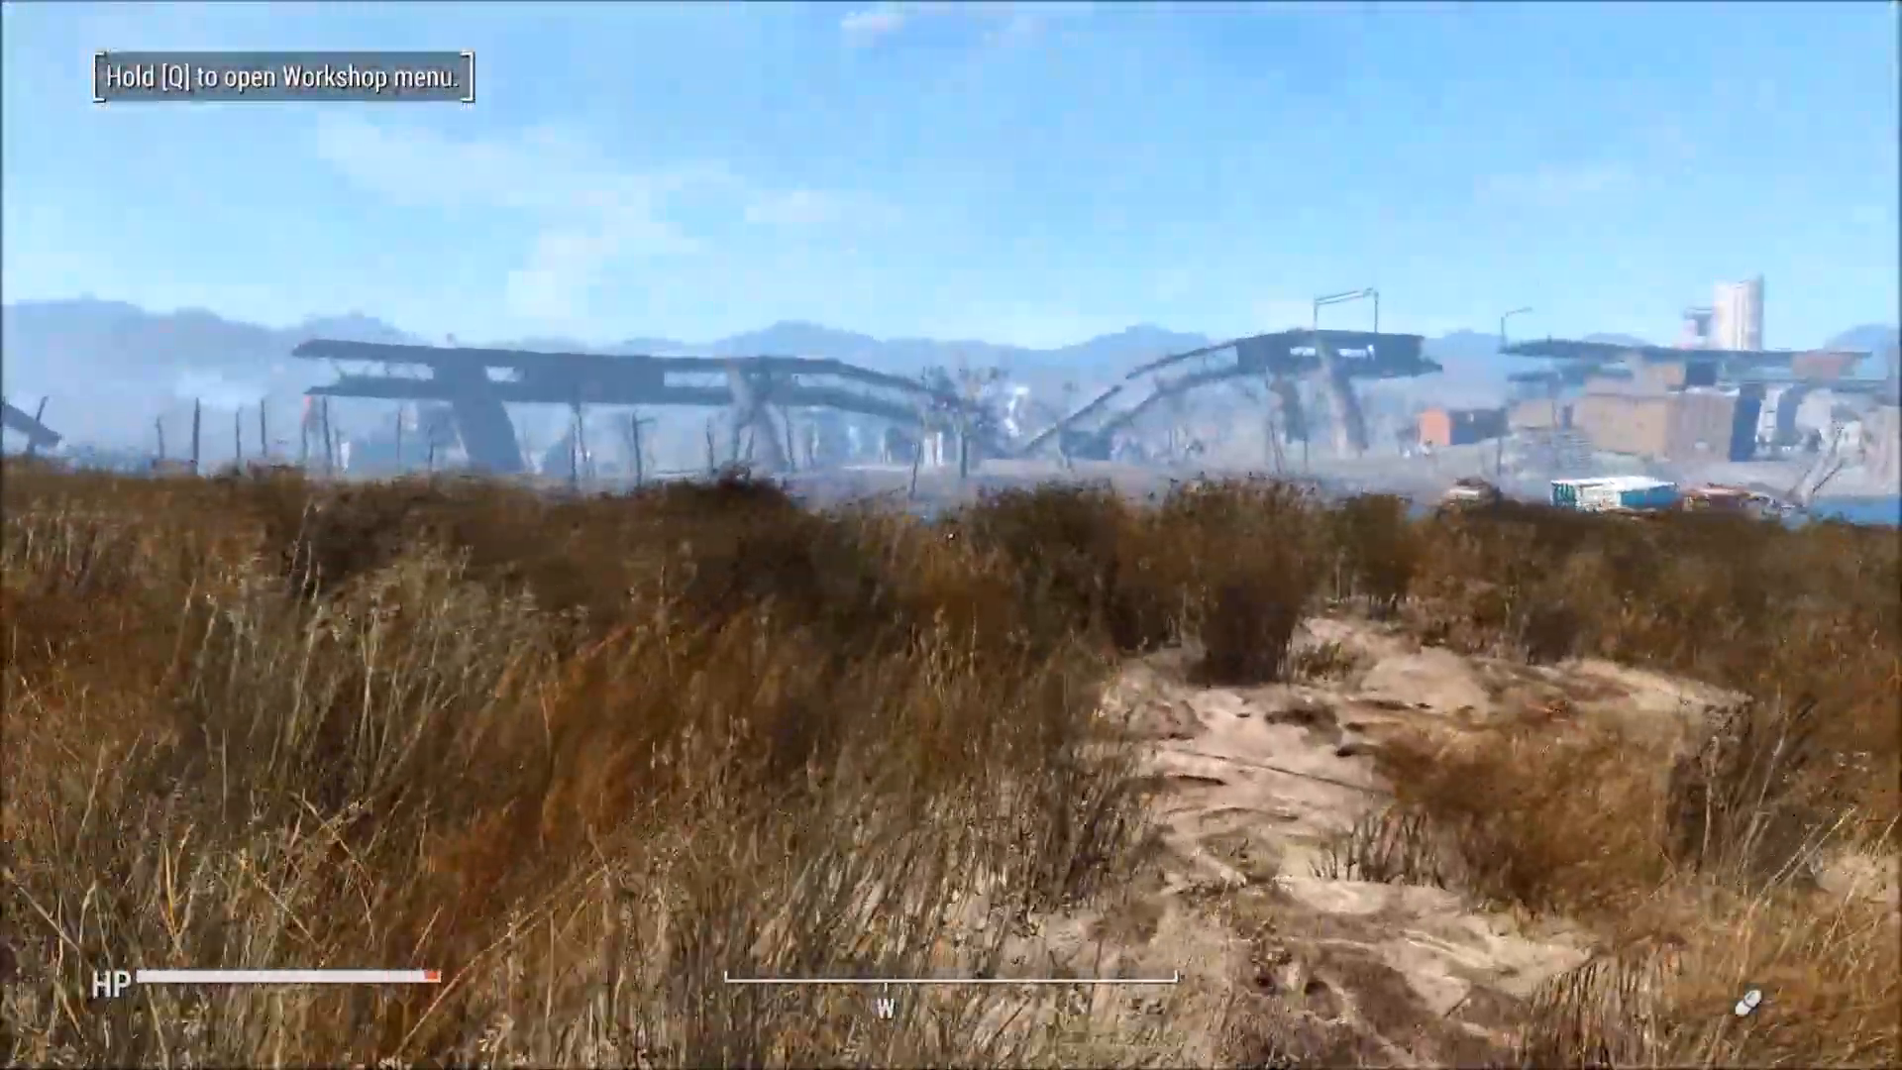
# Step: Restart workshop mode in the grass field, return to the garage and inspect the entrance, forecourt and armed residents
pyautogui.press('q')
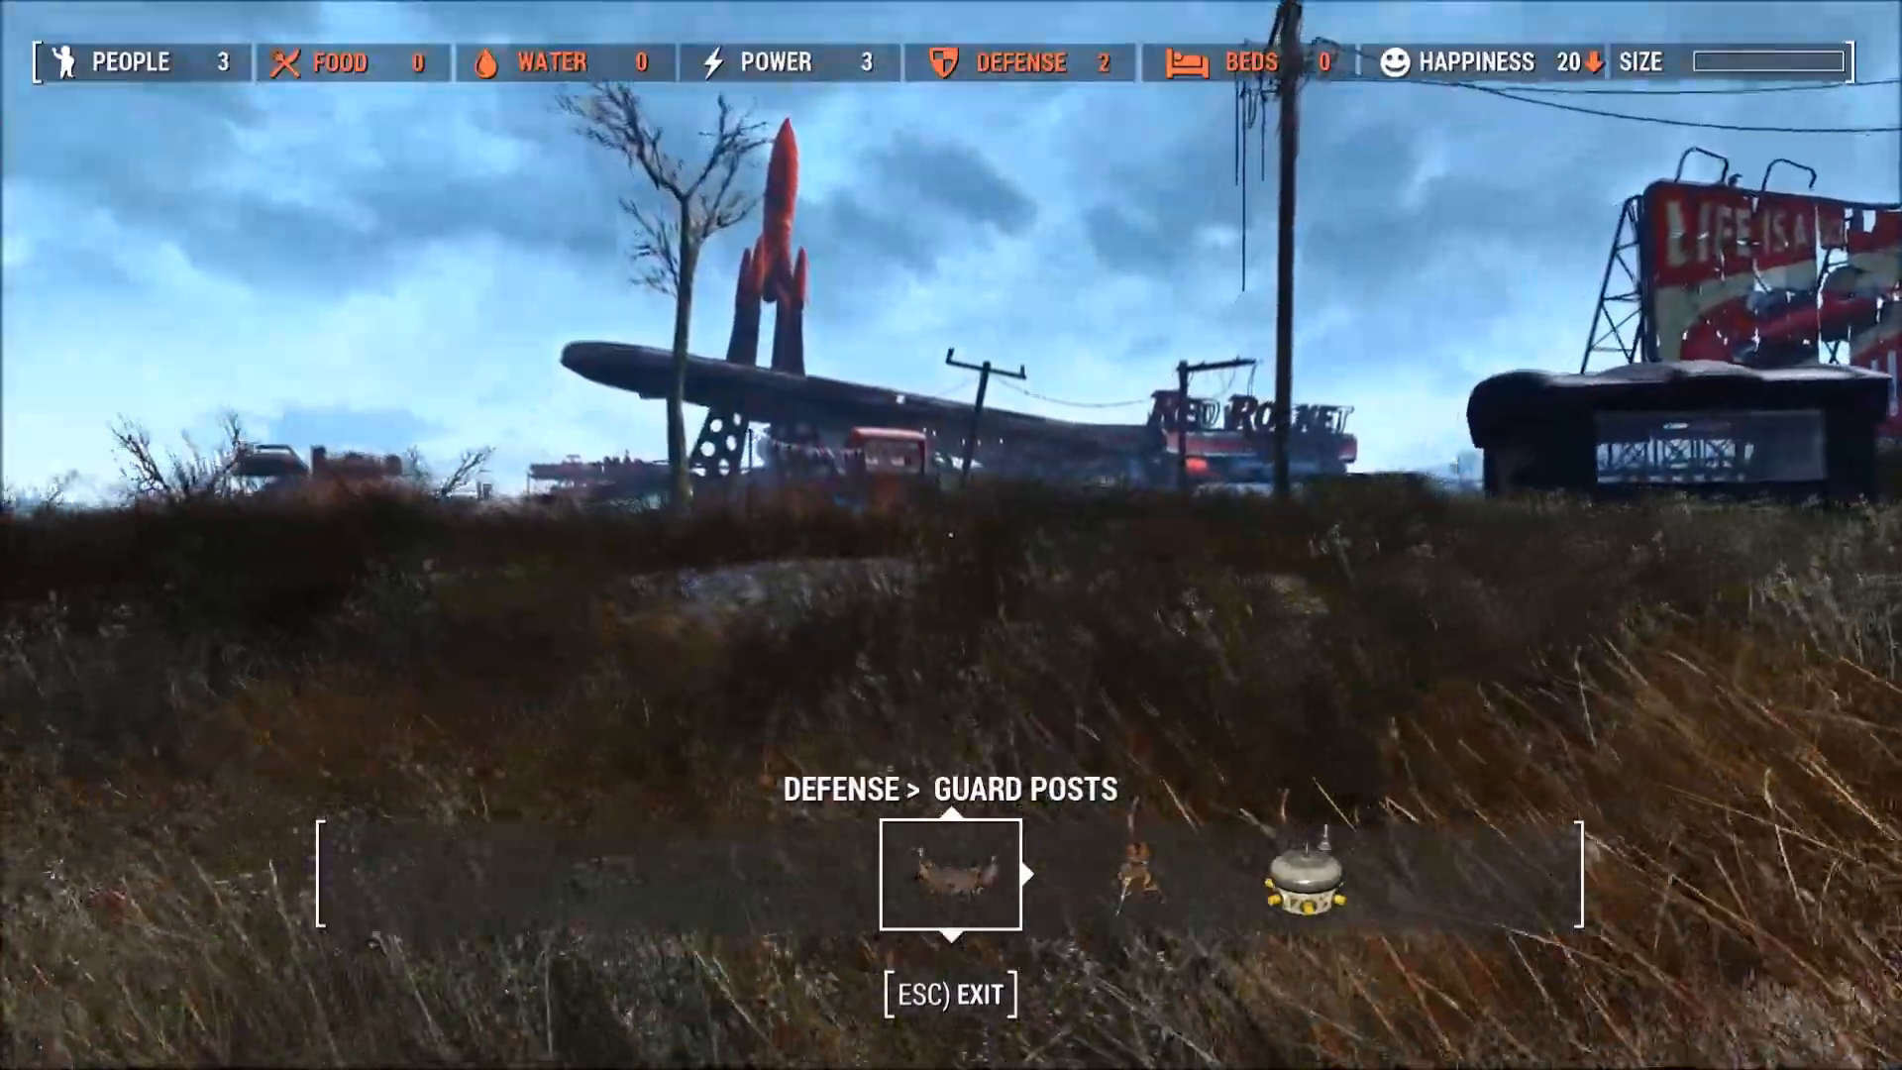
pyautogui.press('w')
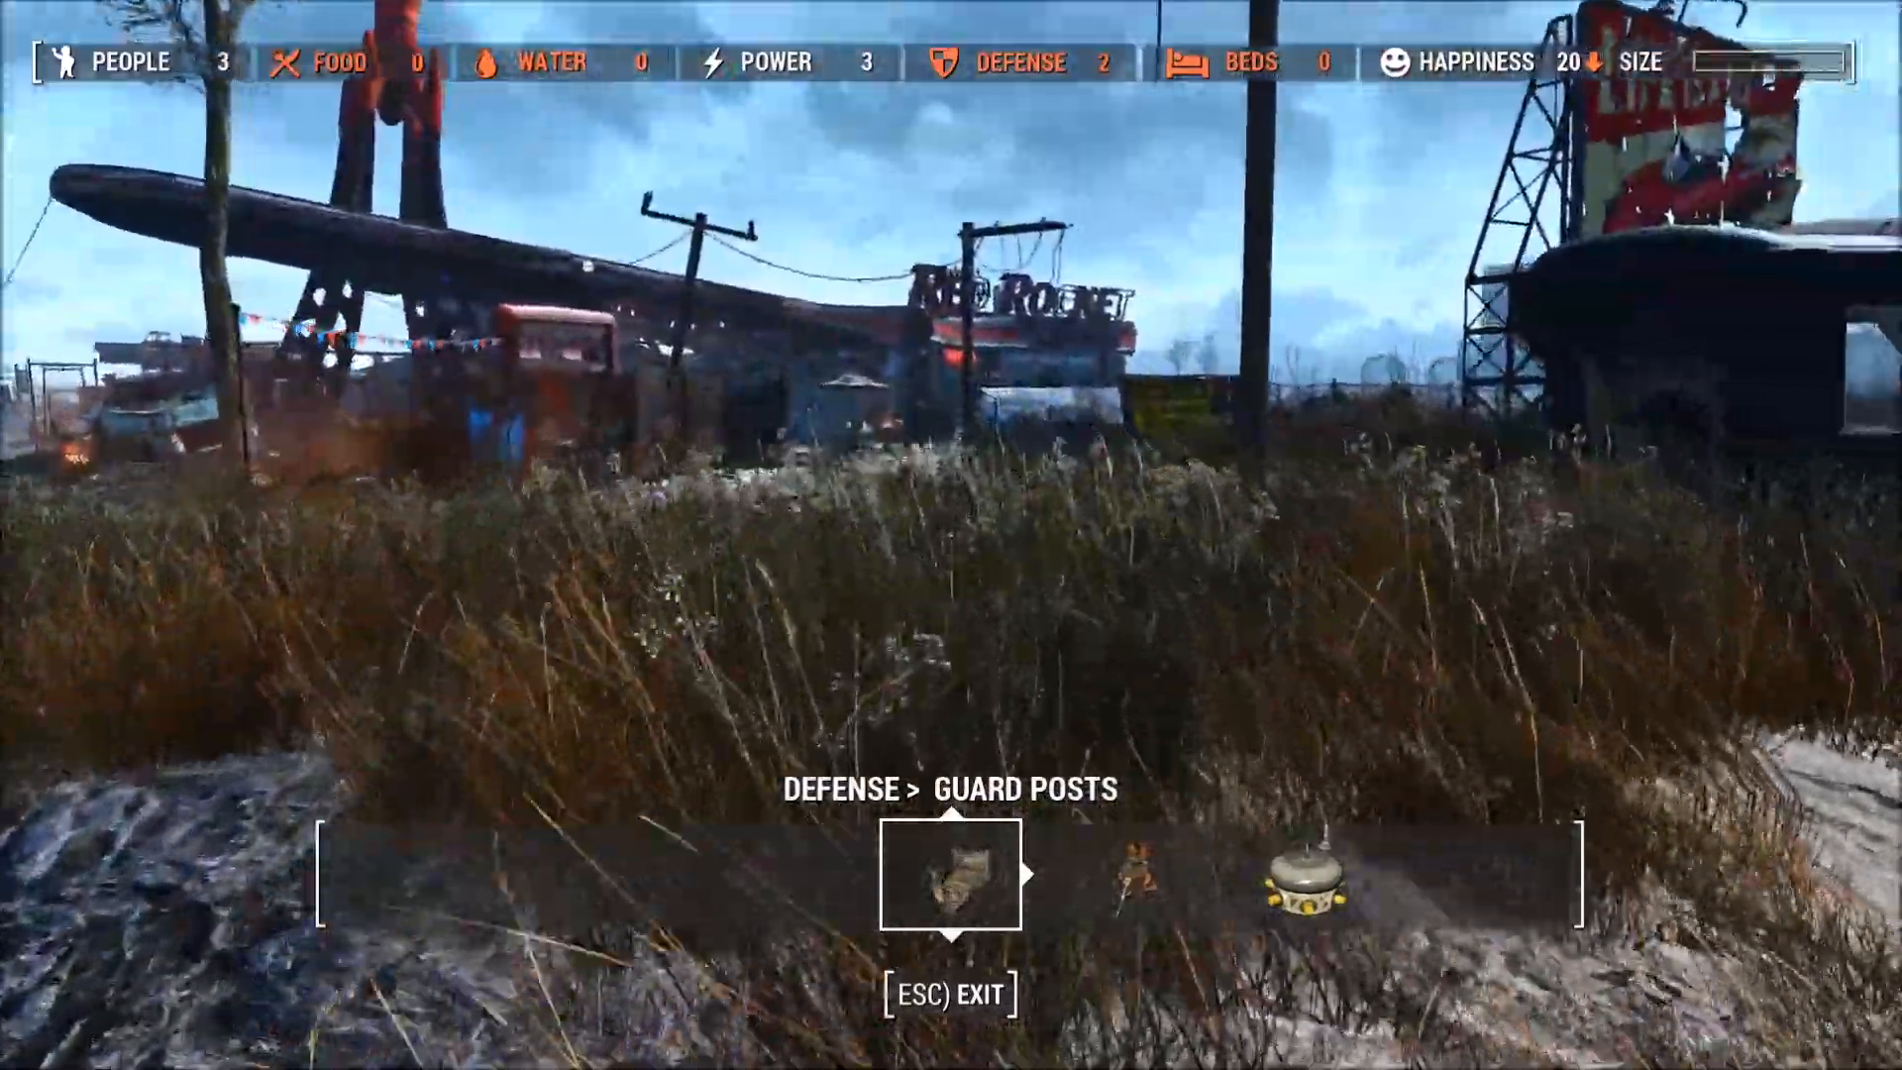
pyautogui.press('w')
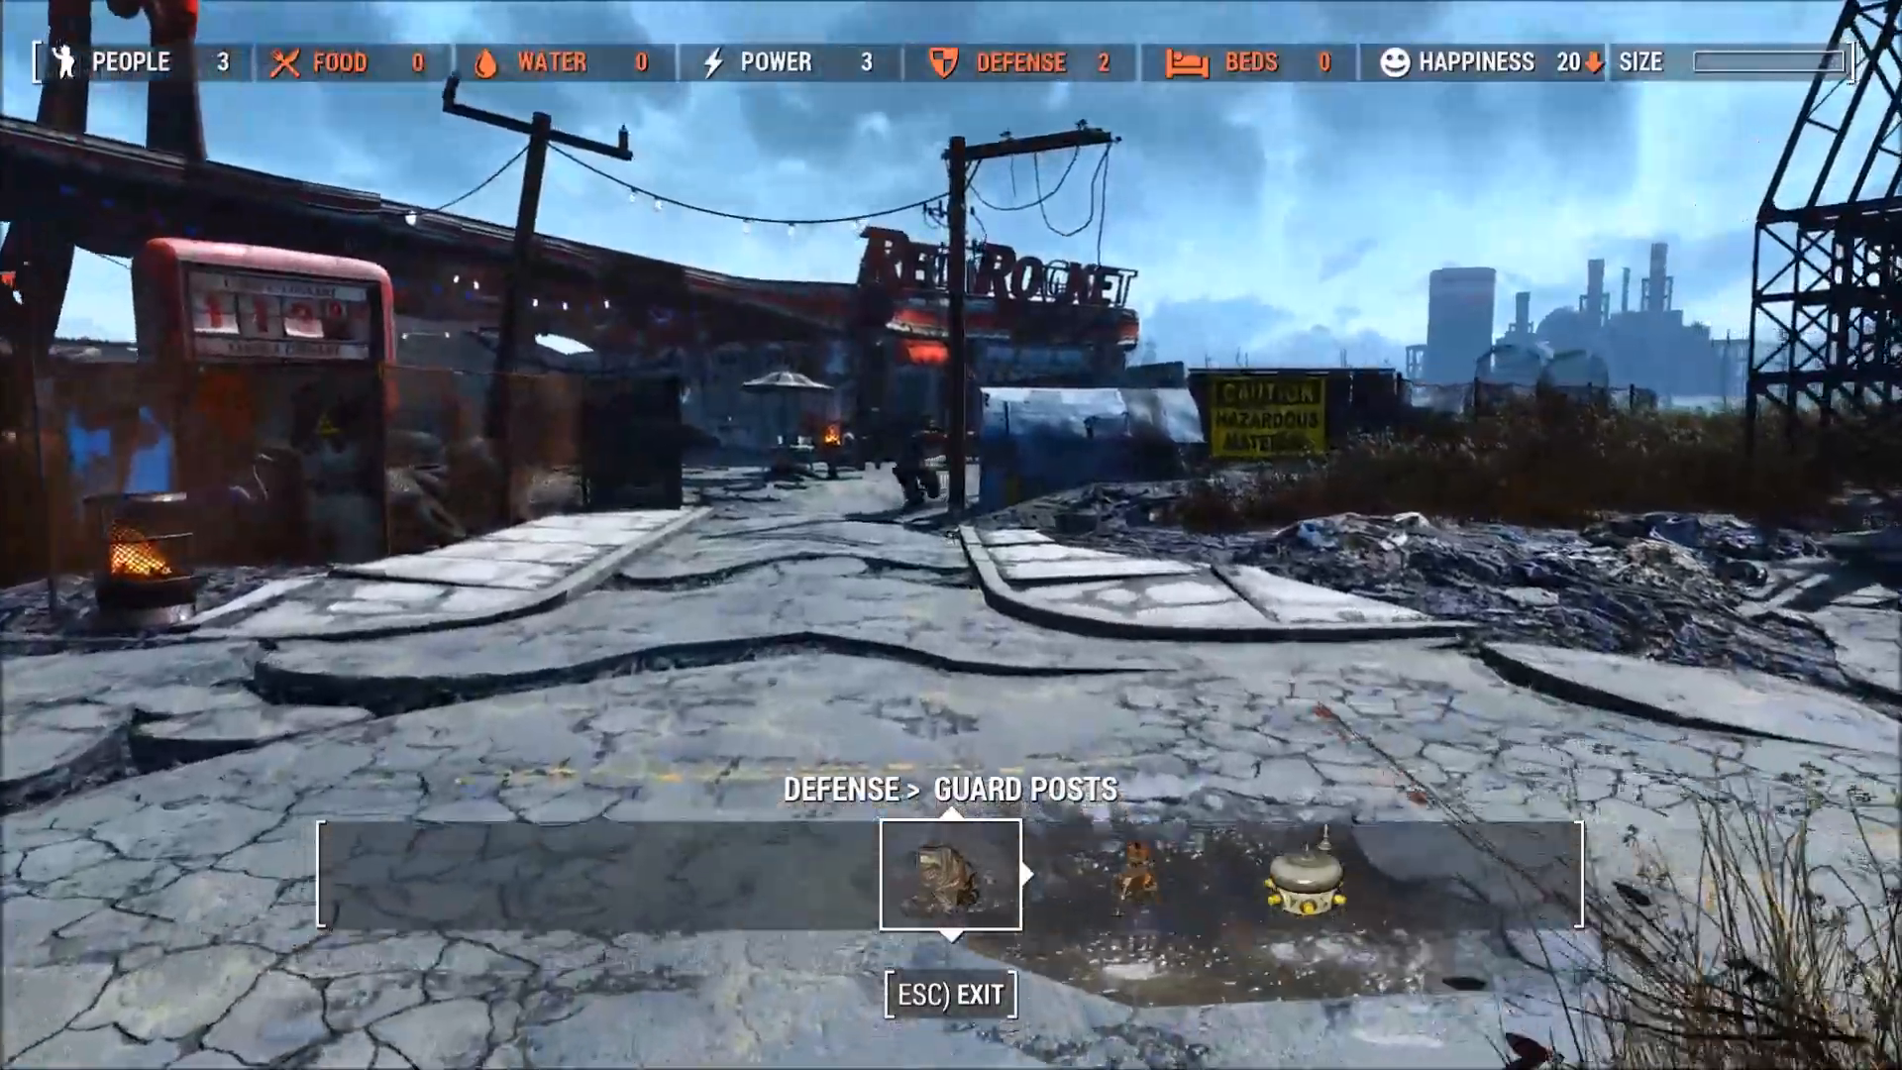
pyautogui.press('w')
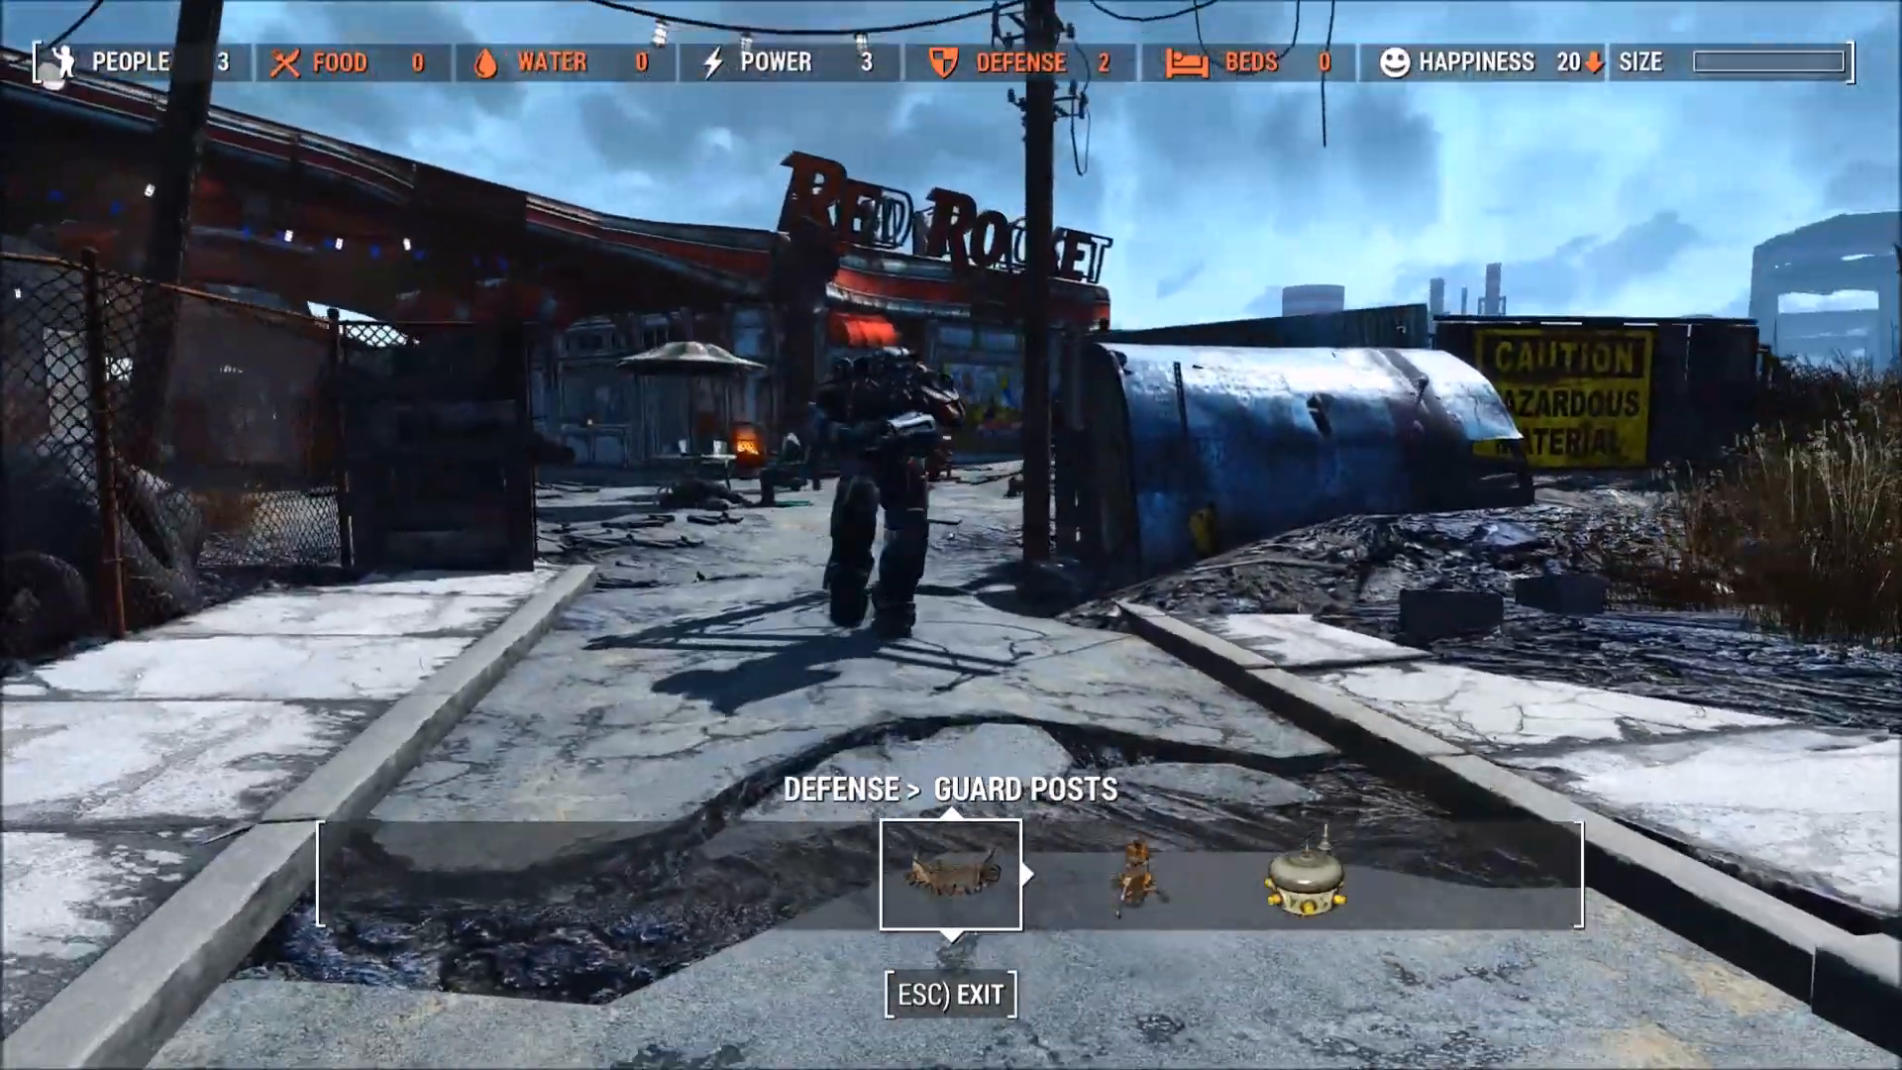
pyautogui.press('w')
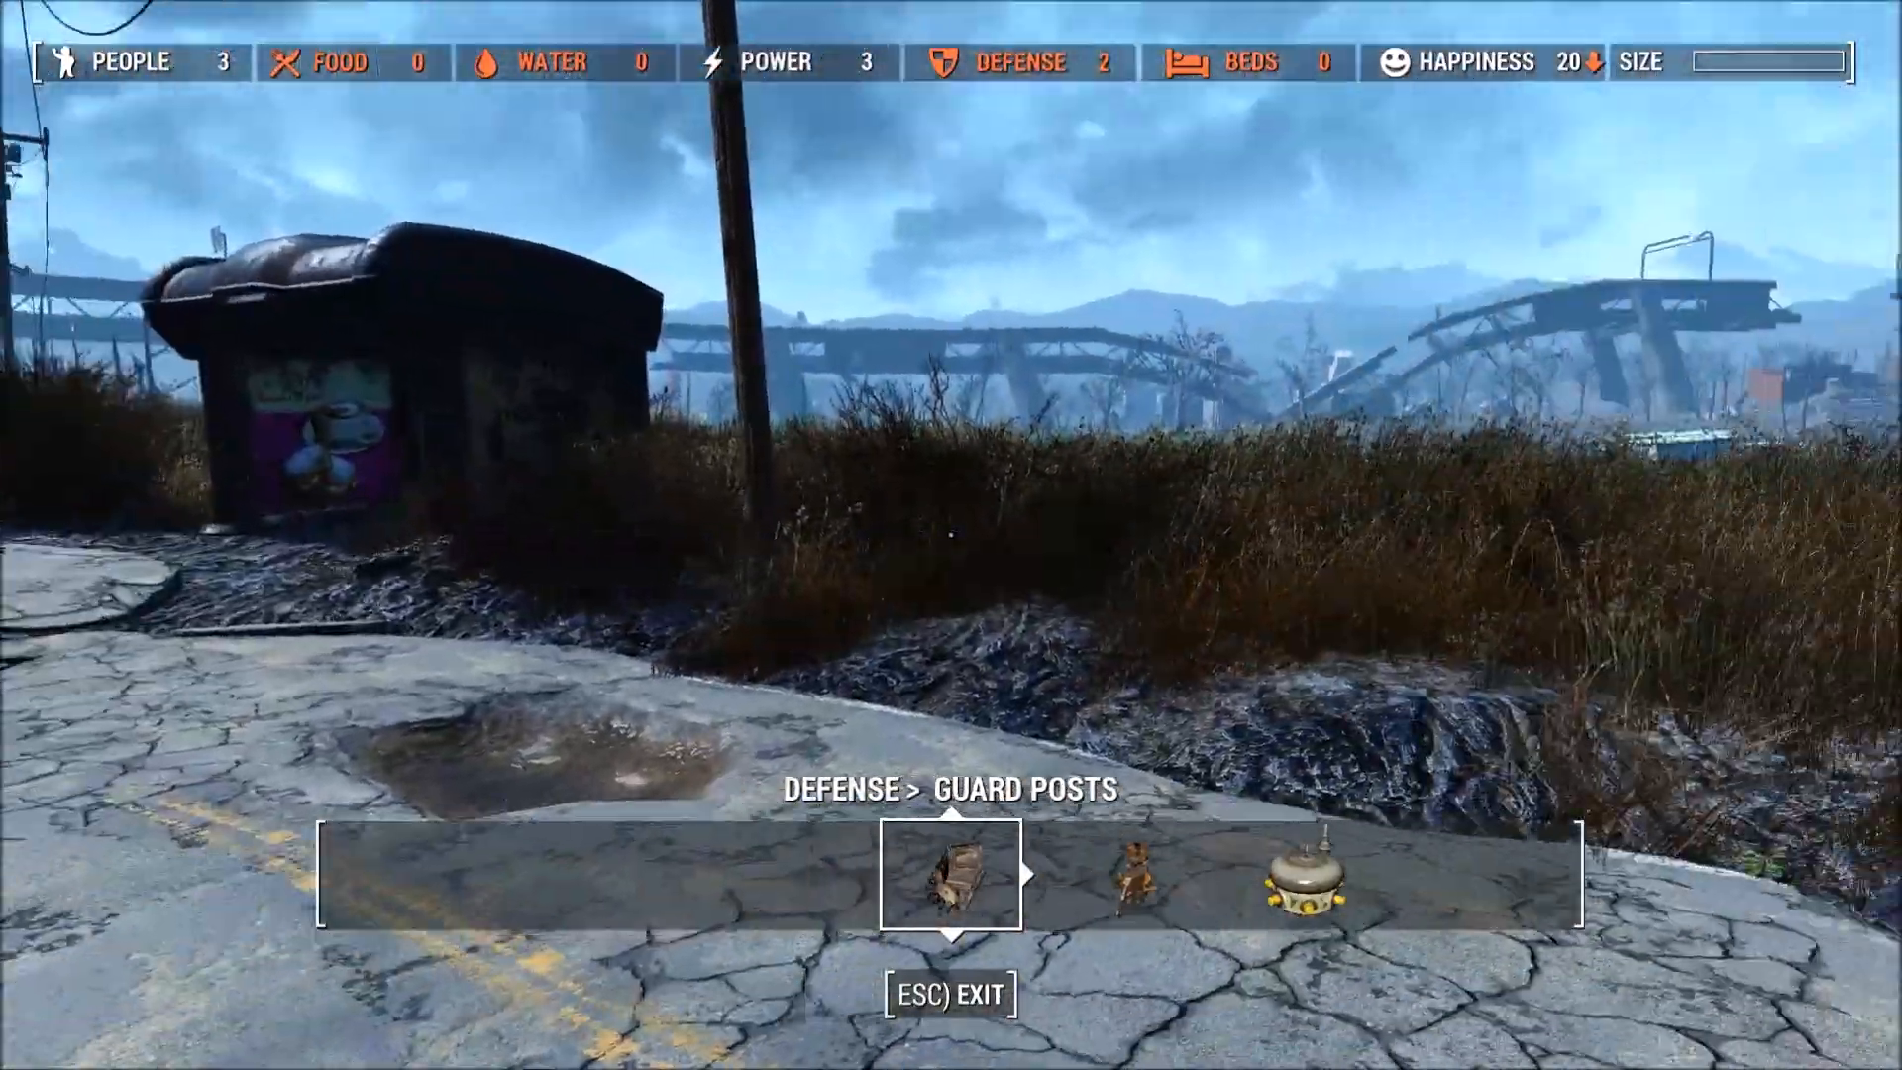
pyautogui.press('w')
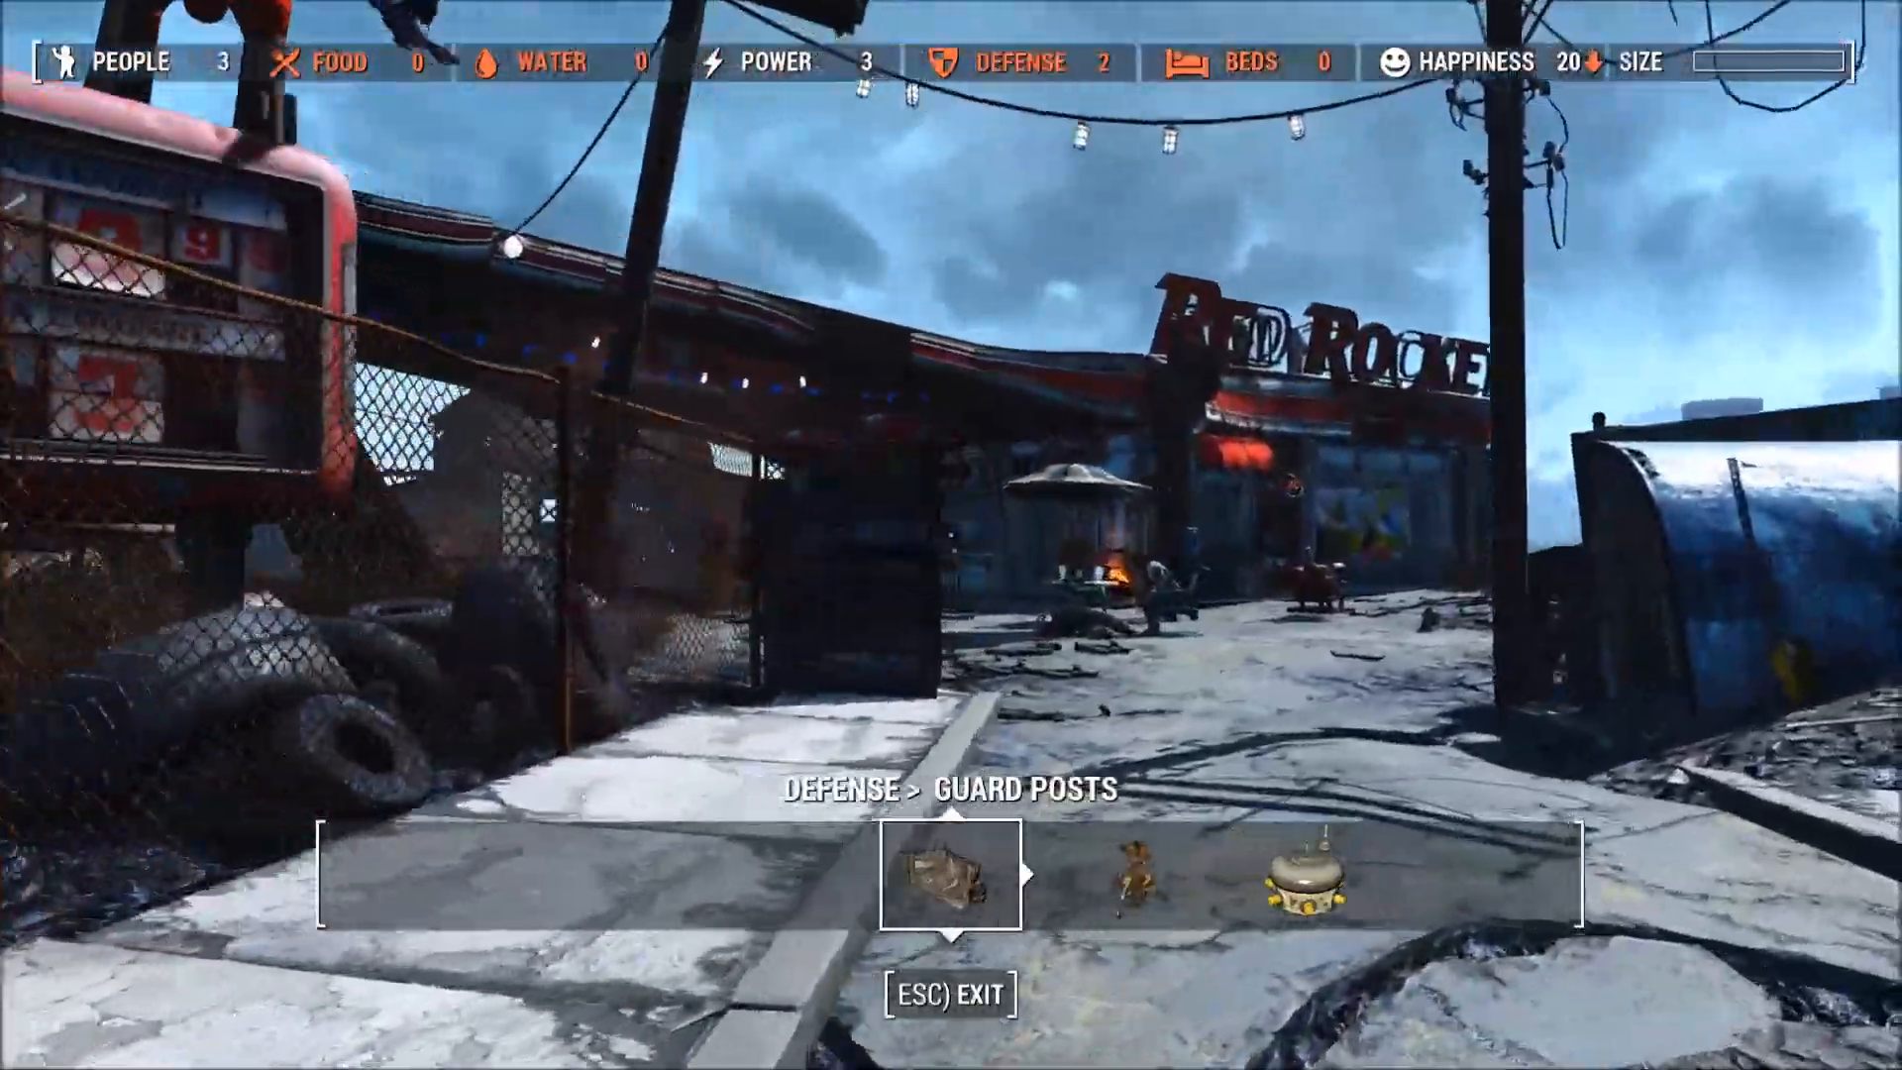
pyautogui.press('w')
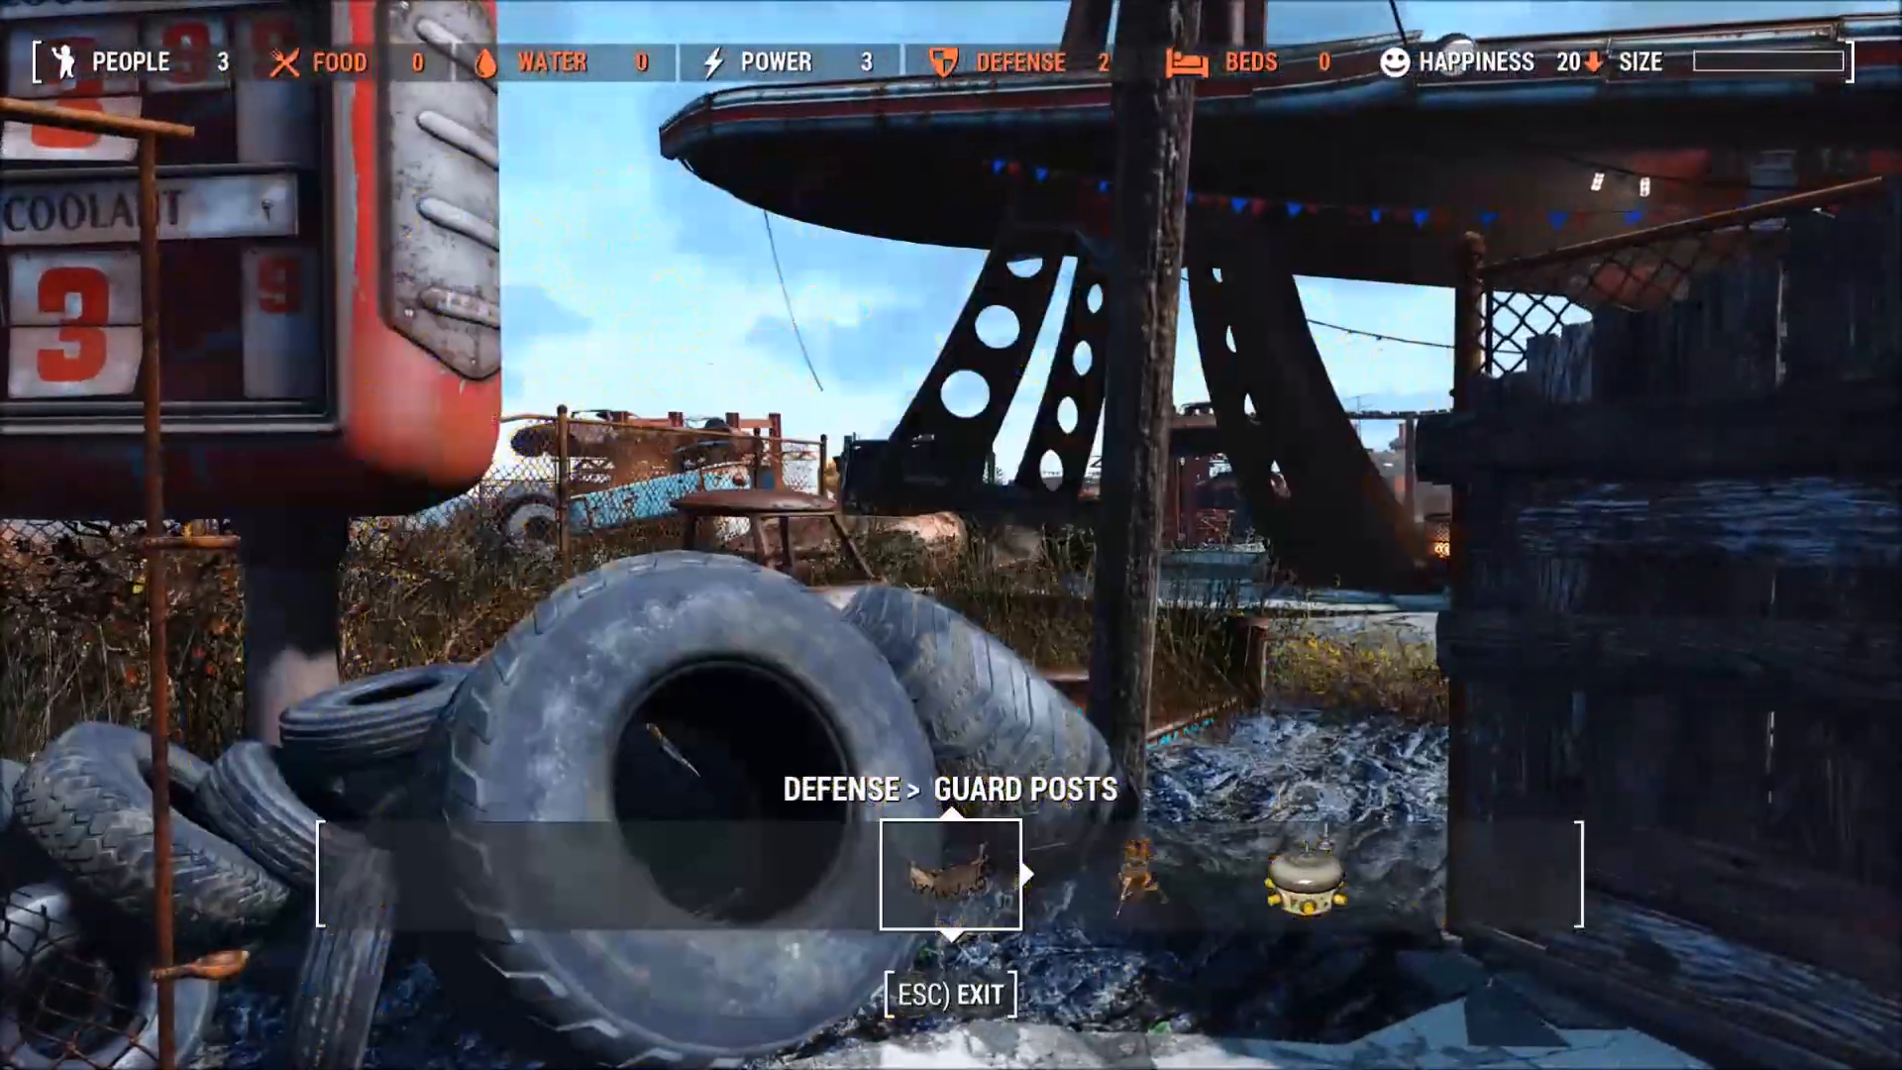
pyautogui.press('w')
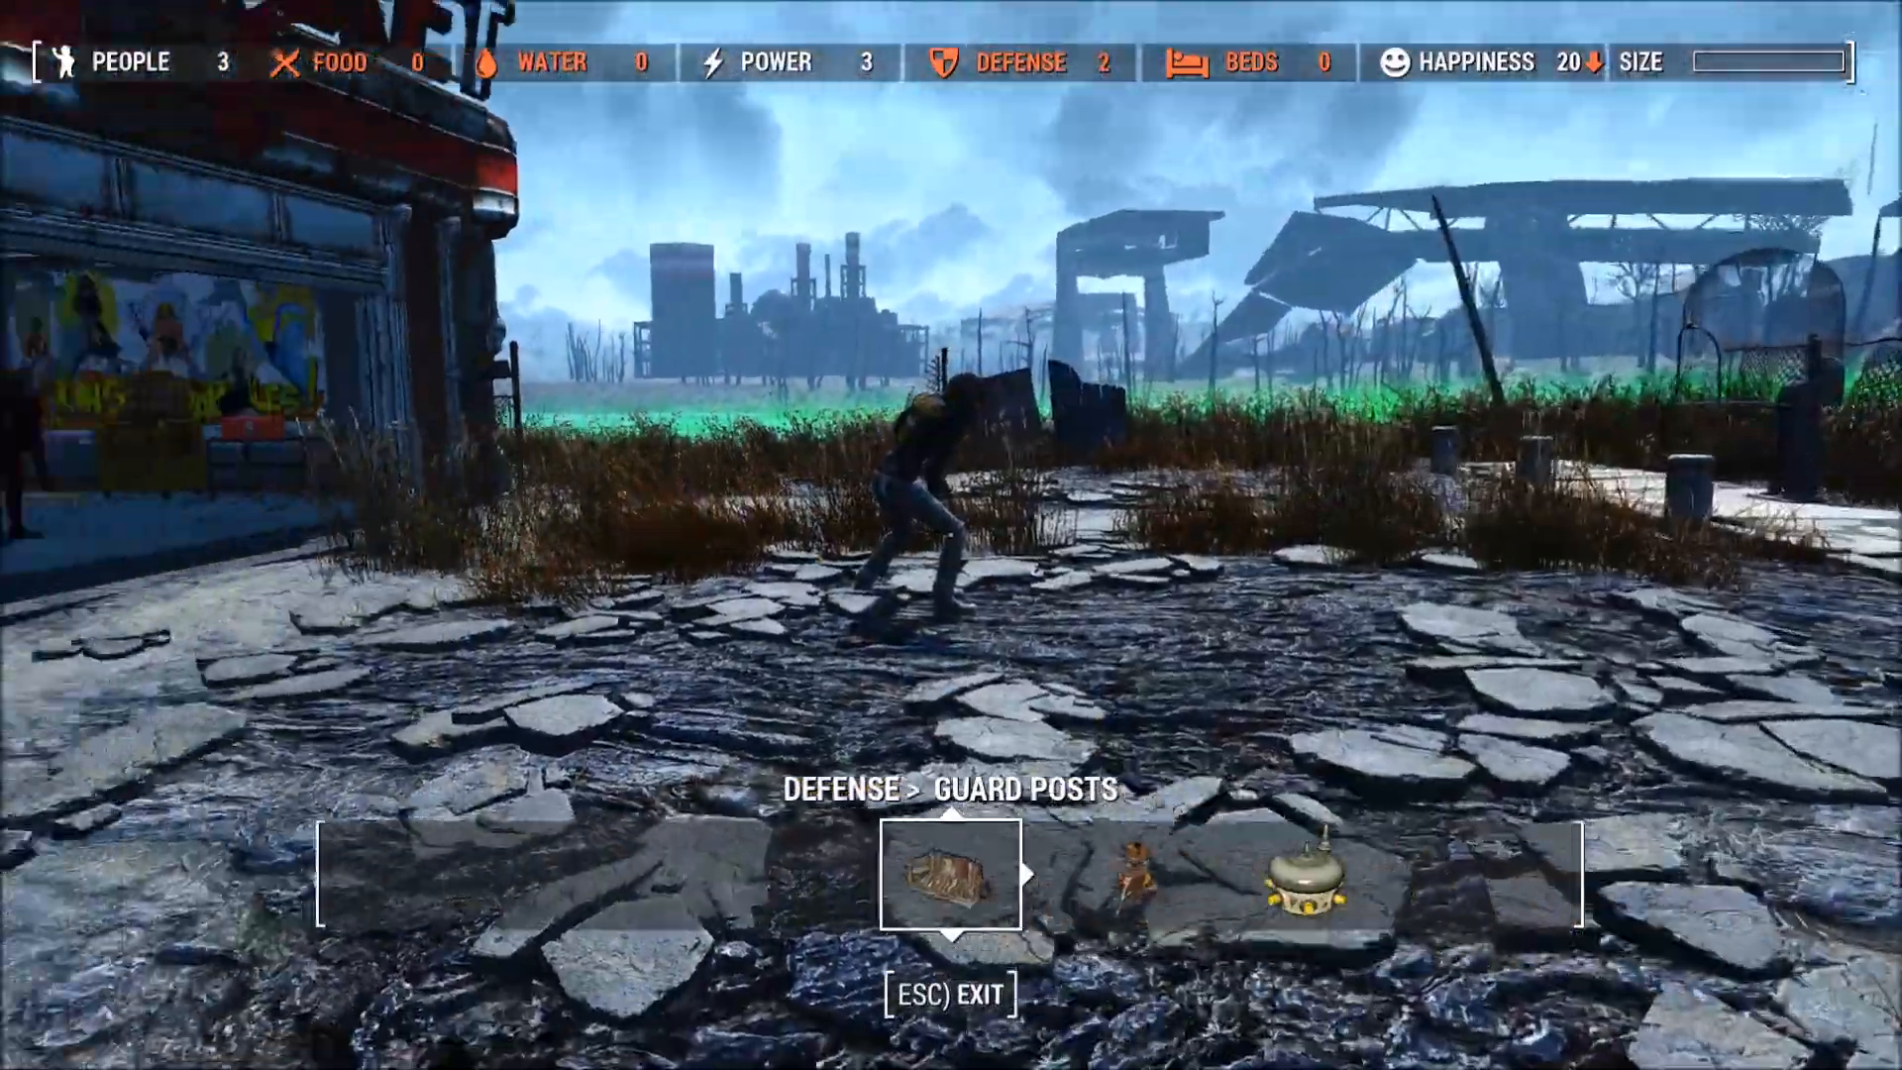
pyautogui.press('w')
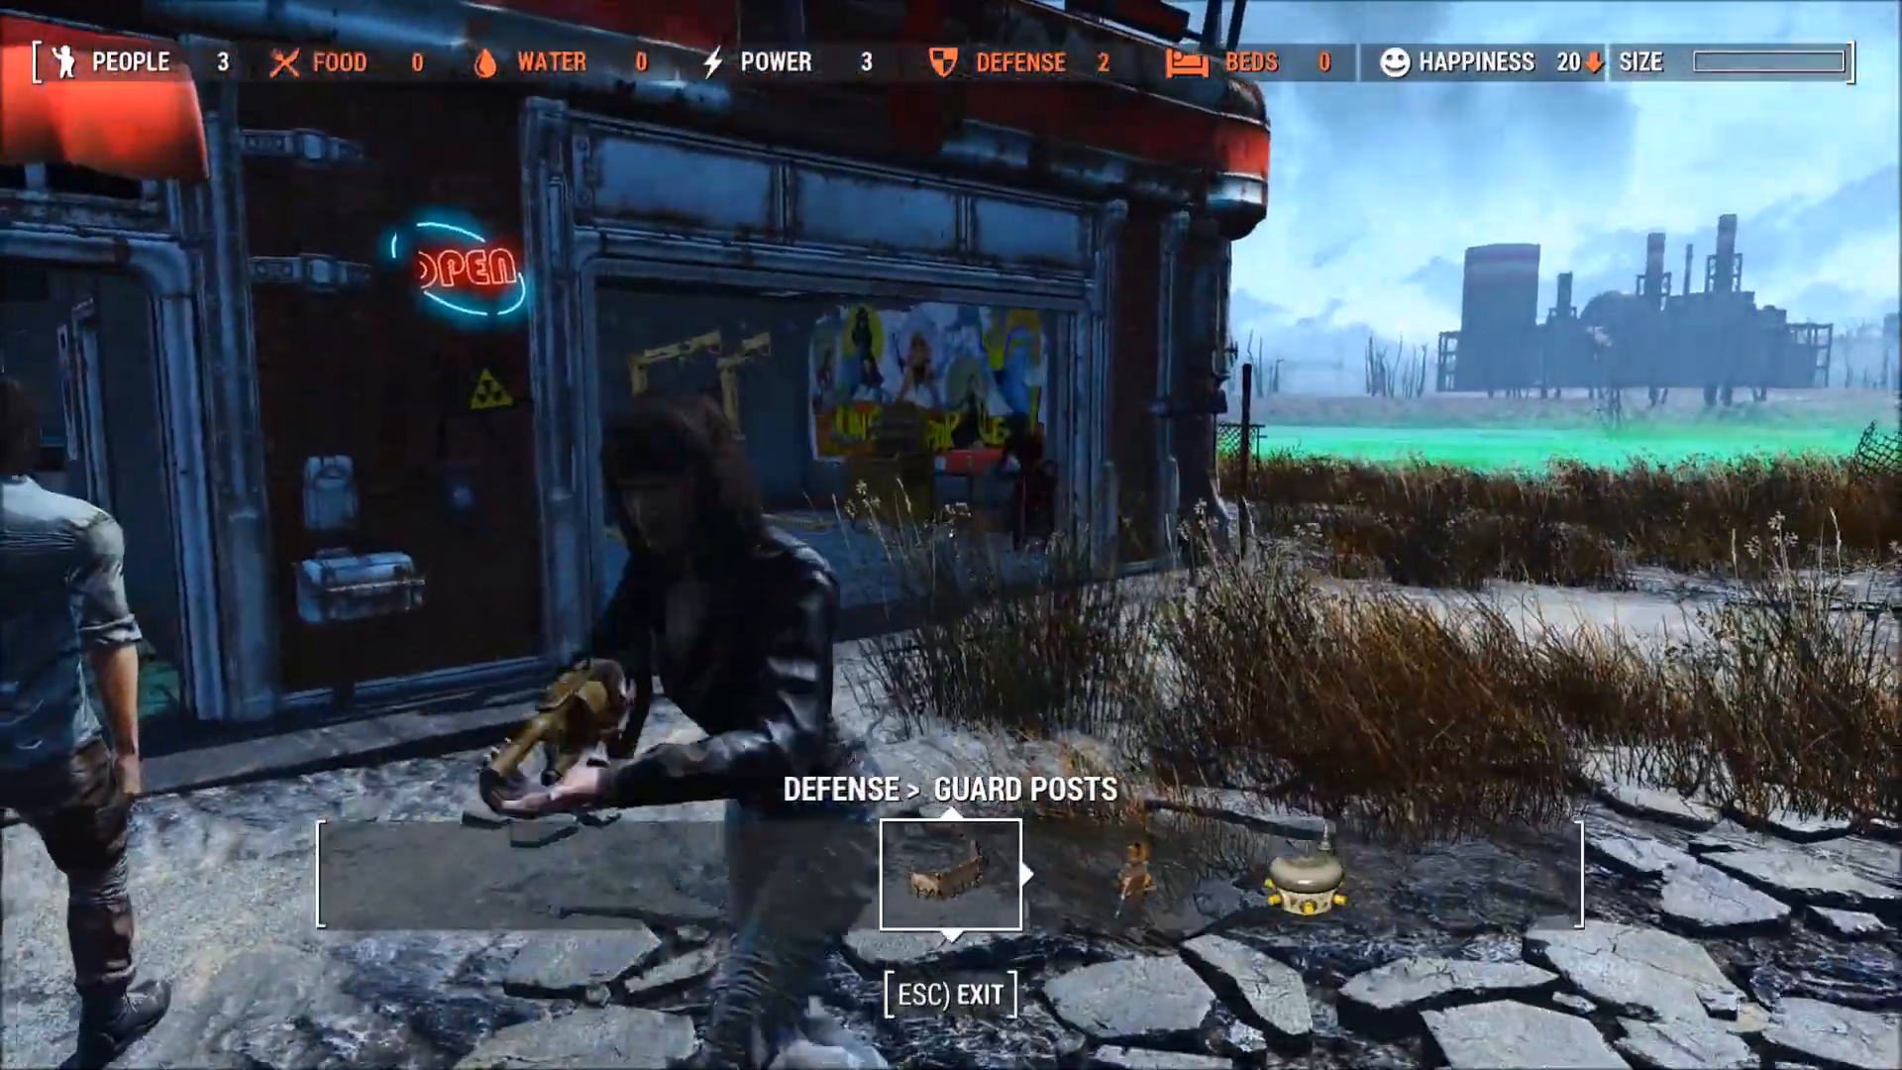
pyautogui.press('w')
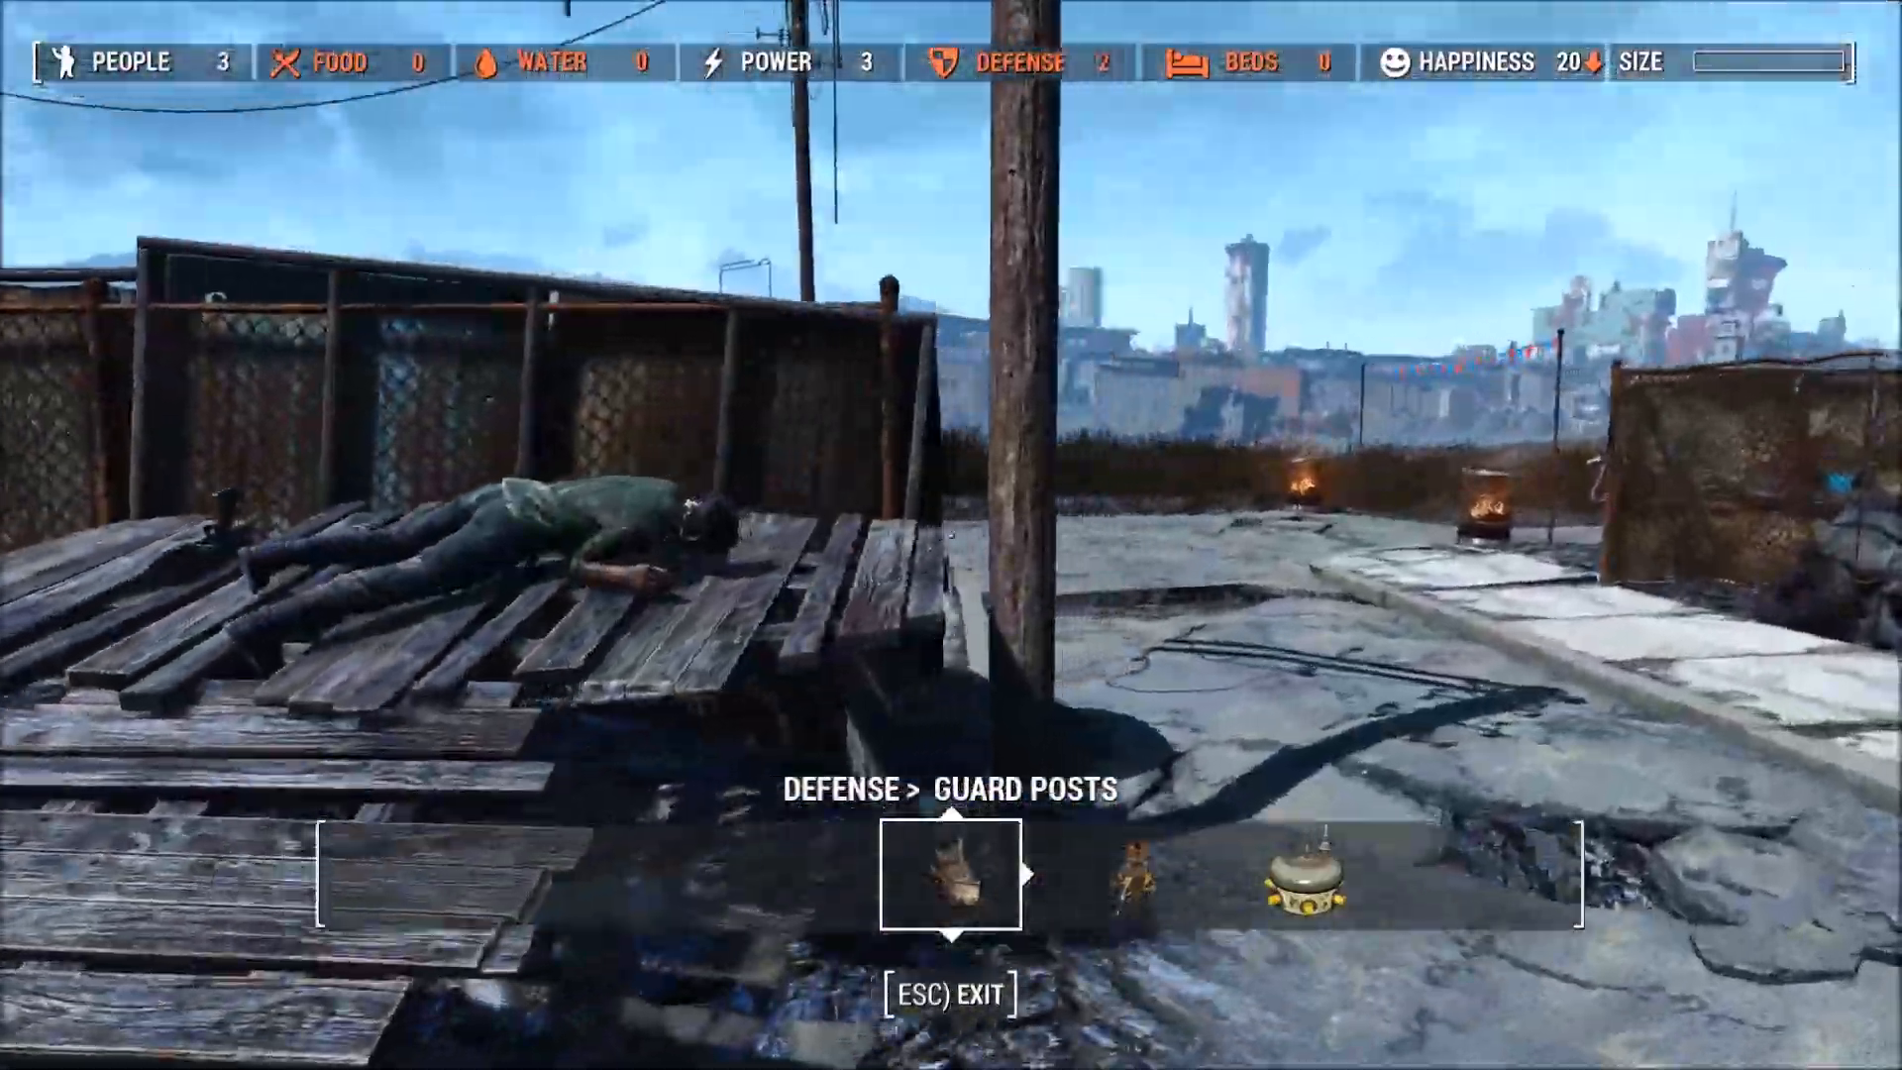
# Step: Scrap objects beside the coolant price sign, including the truck behind it
pyautogui.press('w')
pyautogui.press('r')
pyautogui.press('Return')
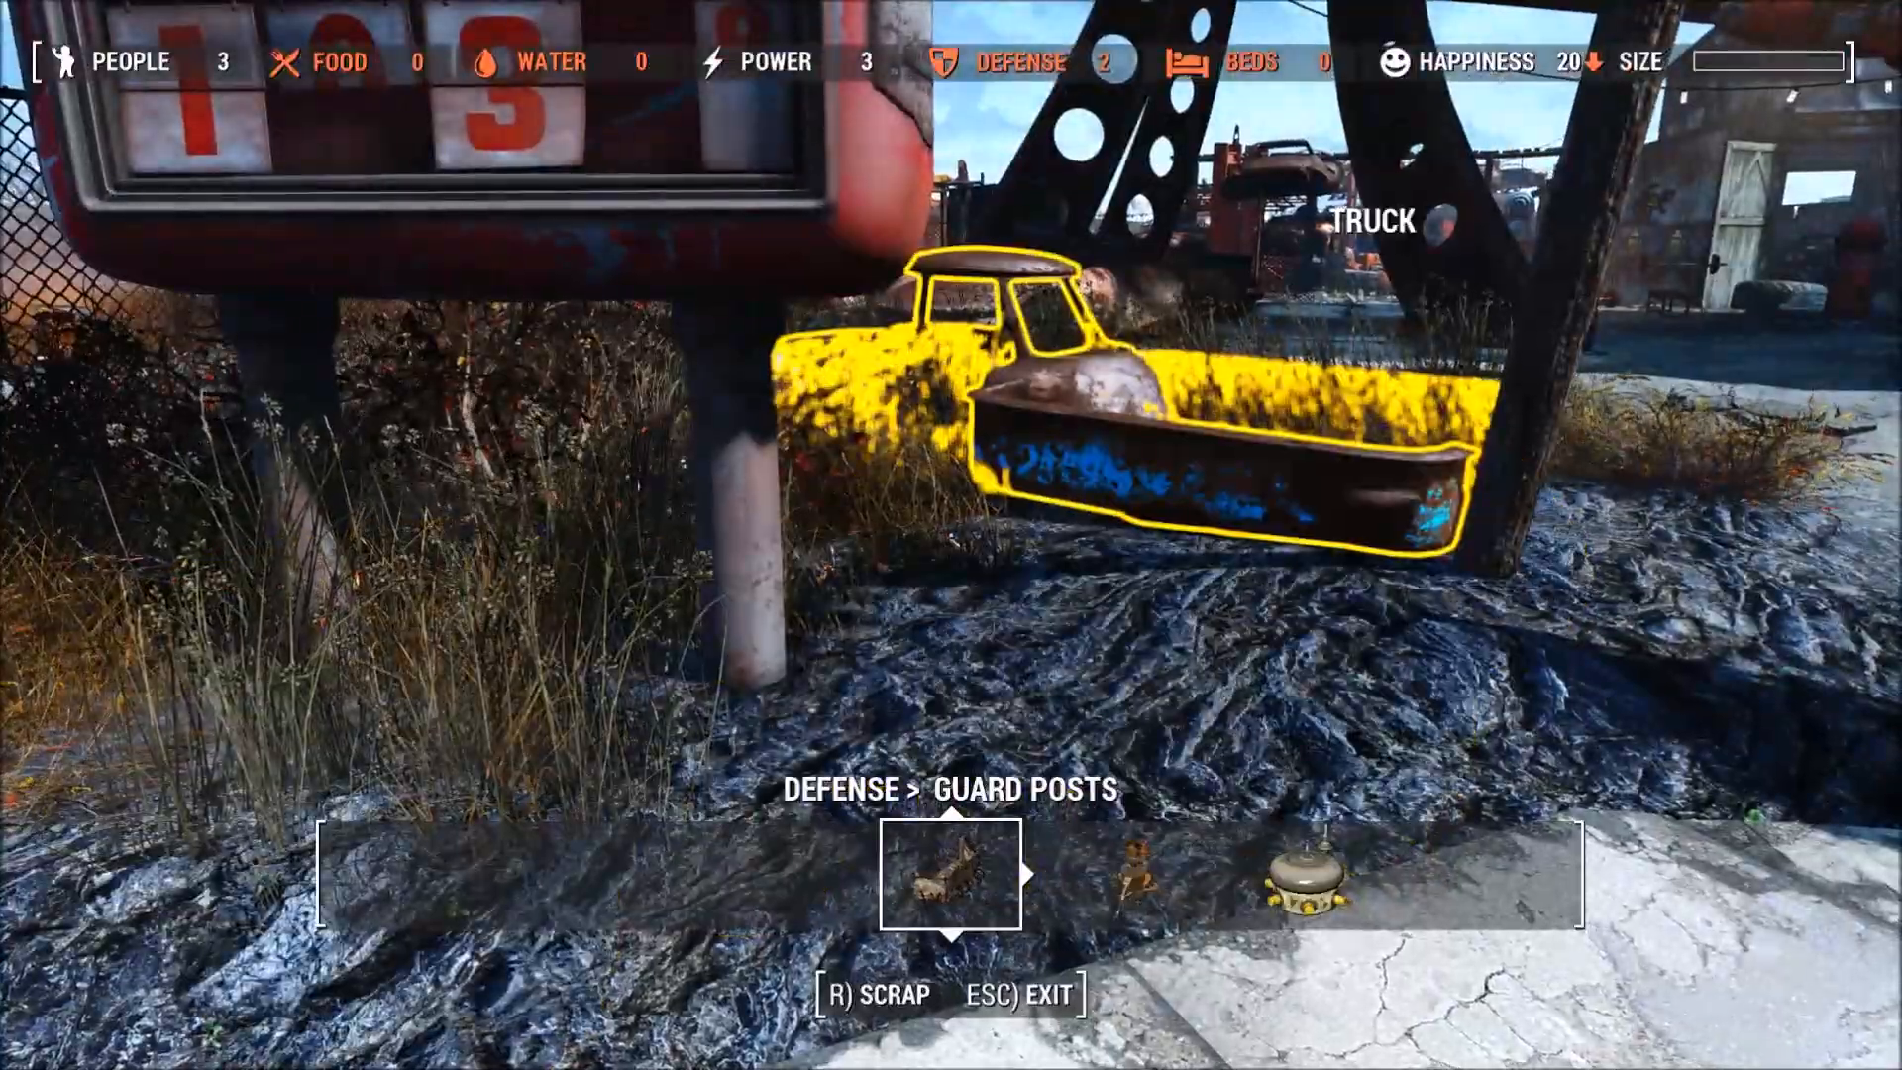
pyautogui.press('w')
pyautogui.press('r')
pyautogui.press('Return')
# Step: Cross the forecourt and road into the grass field and watch the power-armored defenders near the shore
pyautogui.press('w')
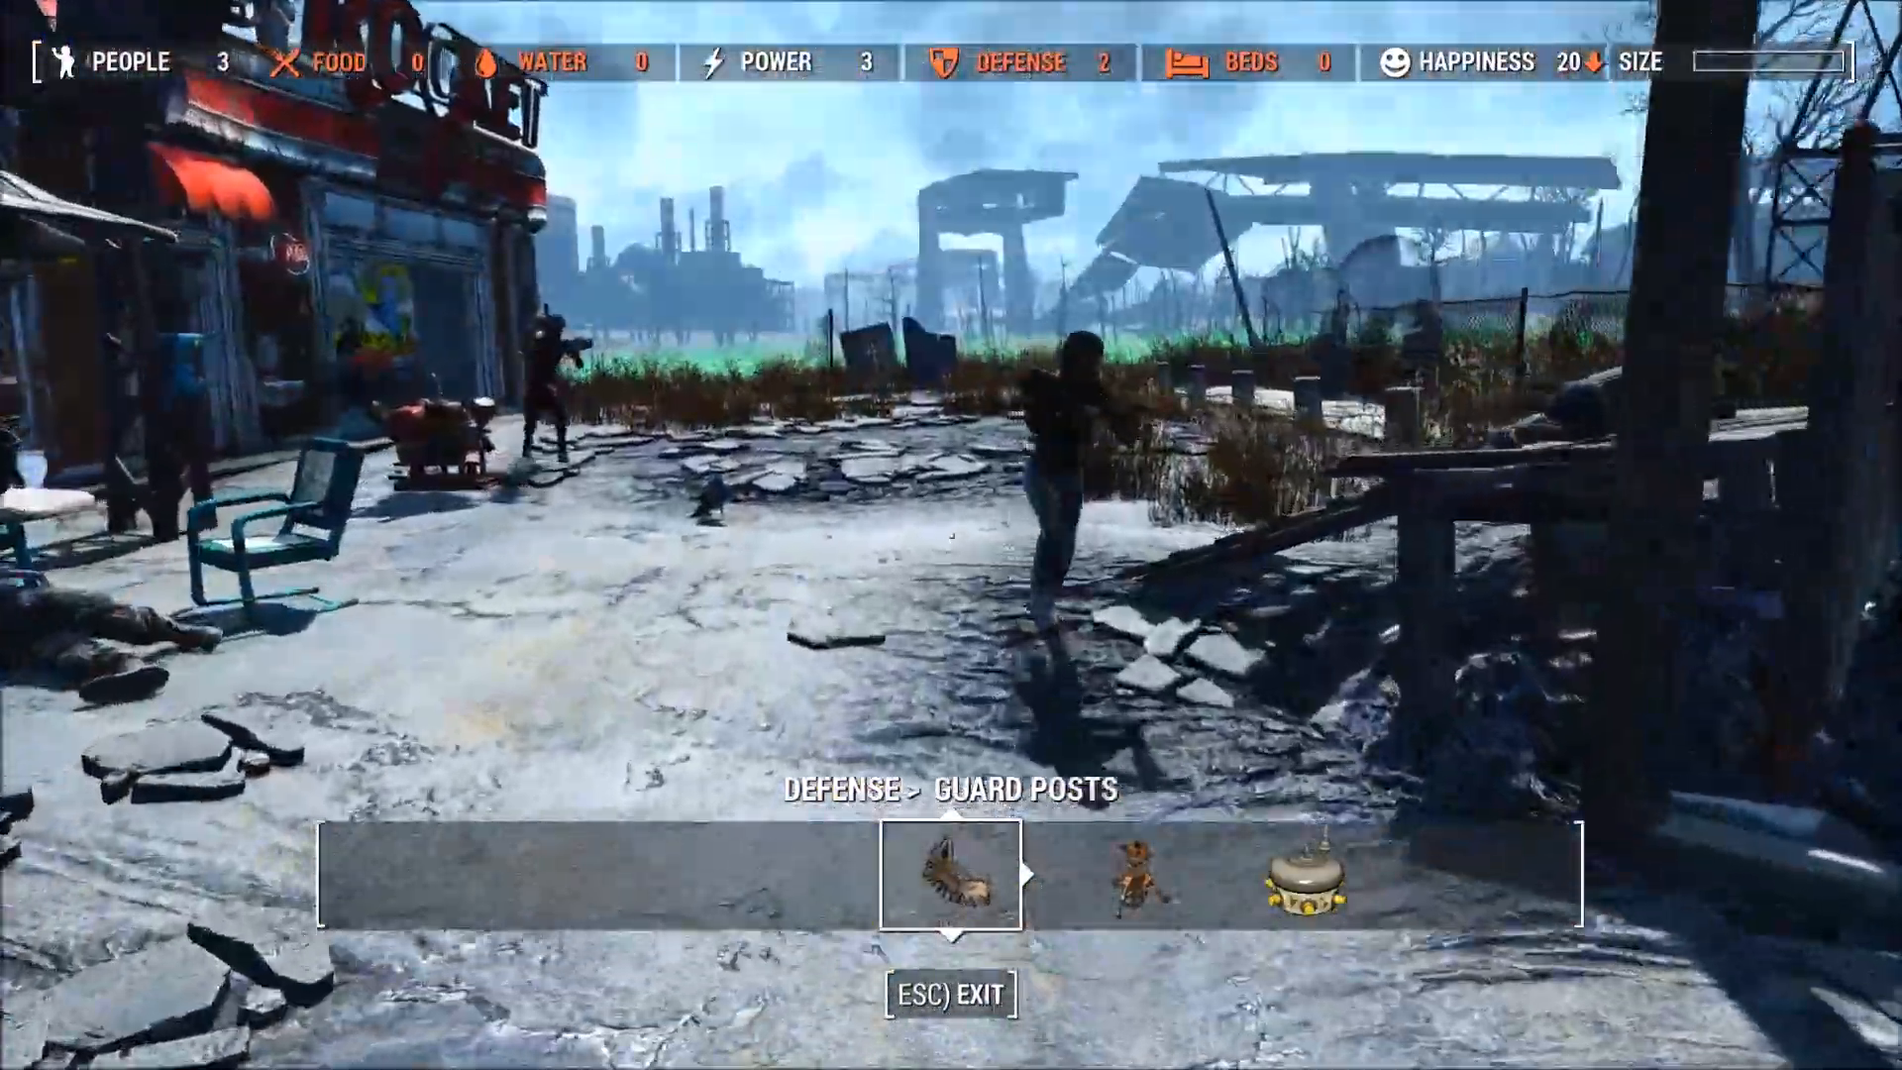
pyautogui.press('w')
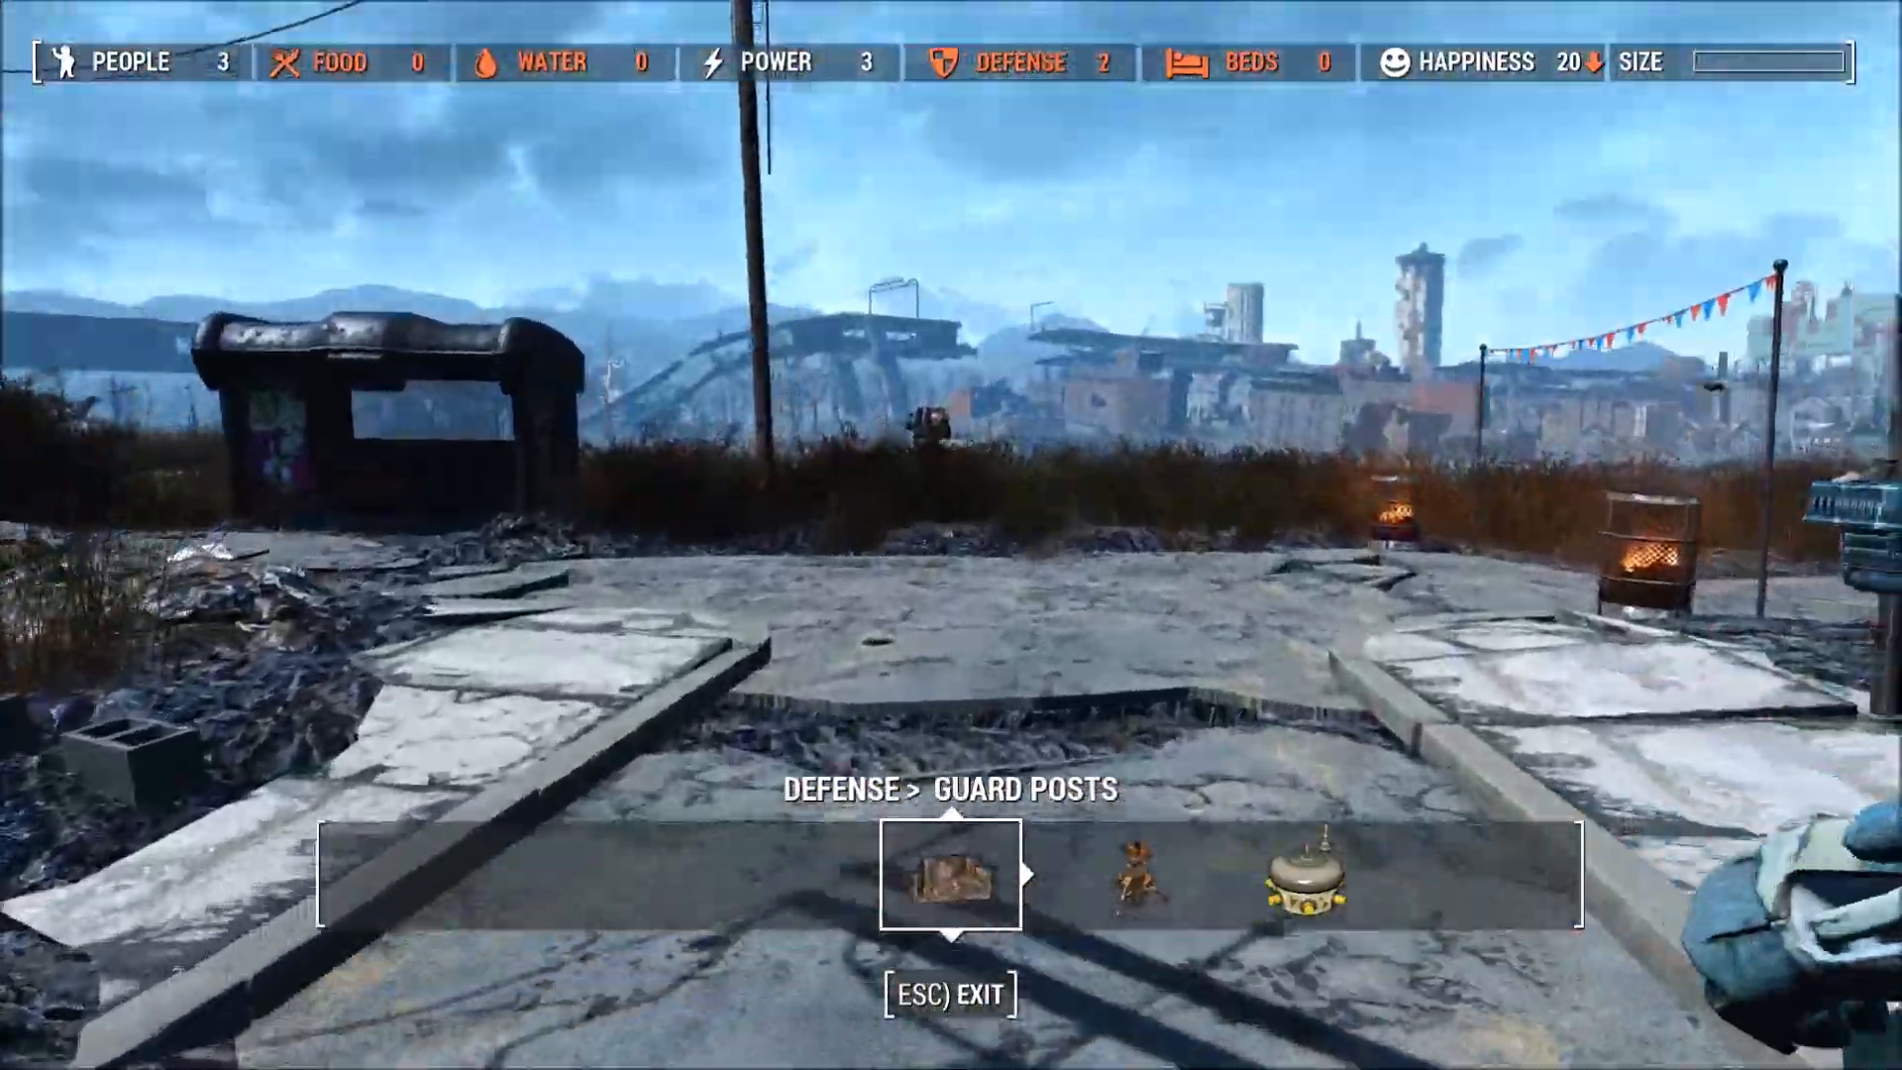
pyautogui.press('w')
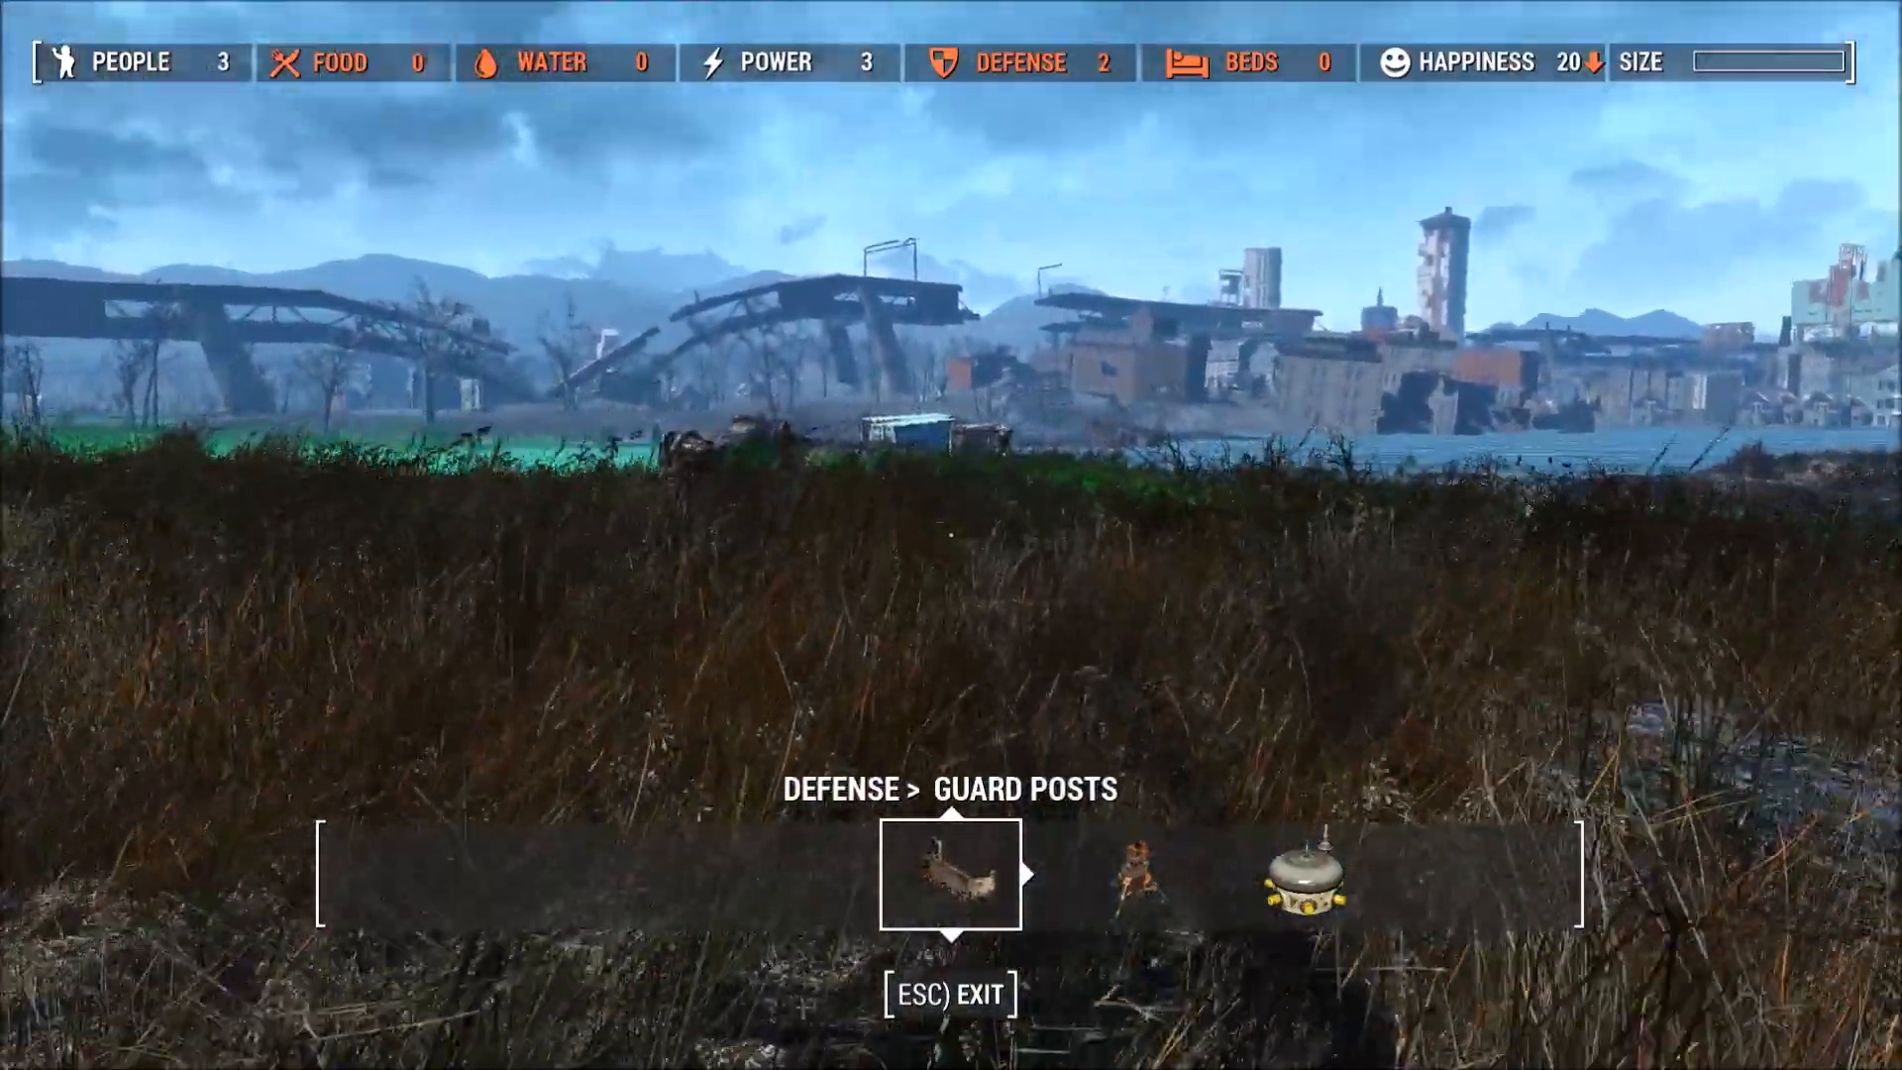
pyautogui.press('w')
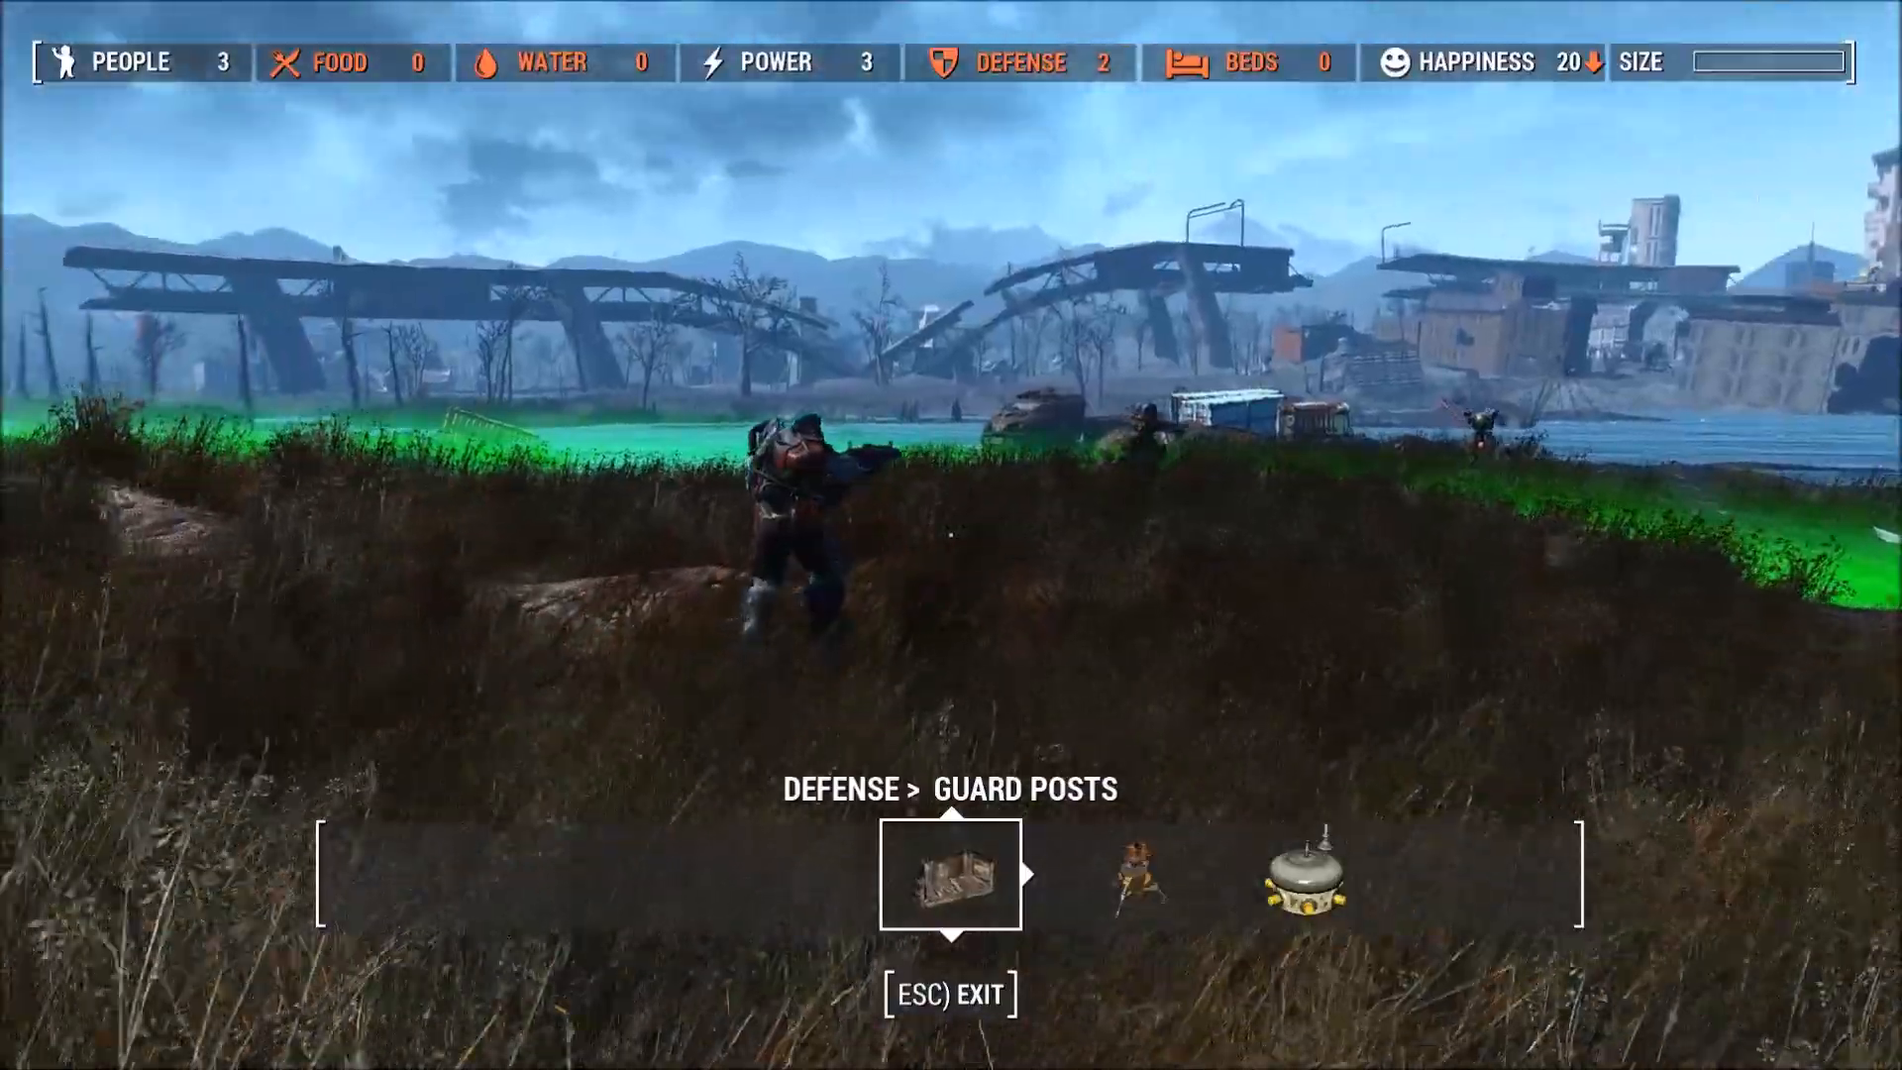
pyautogui.press('w')
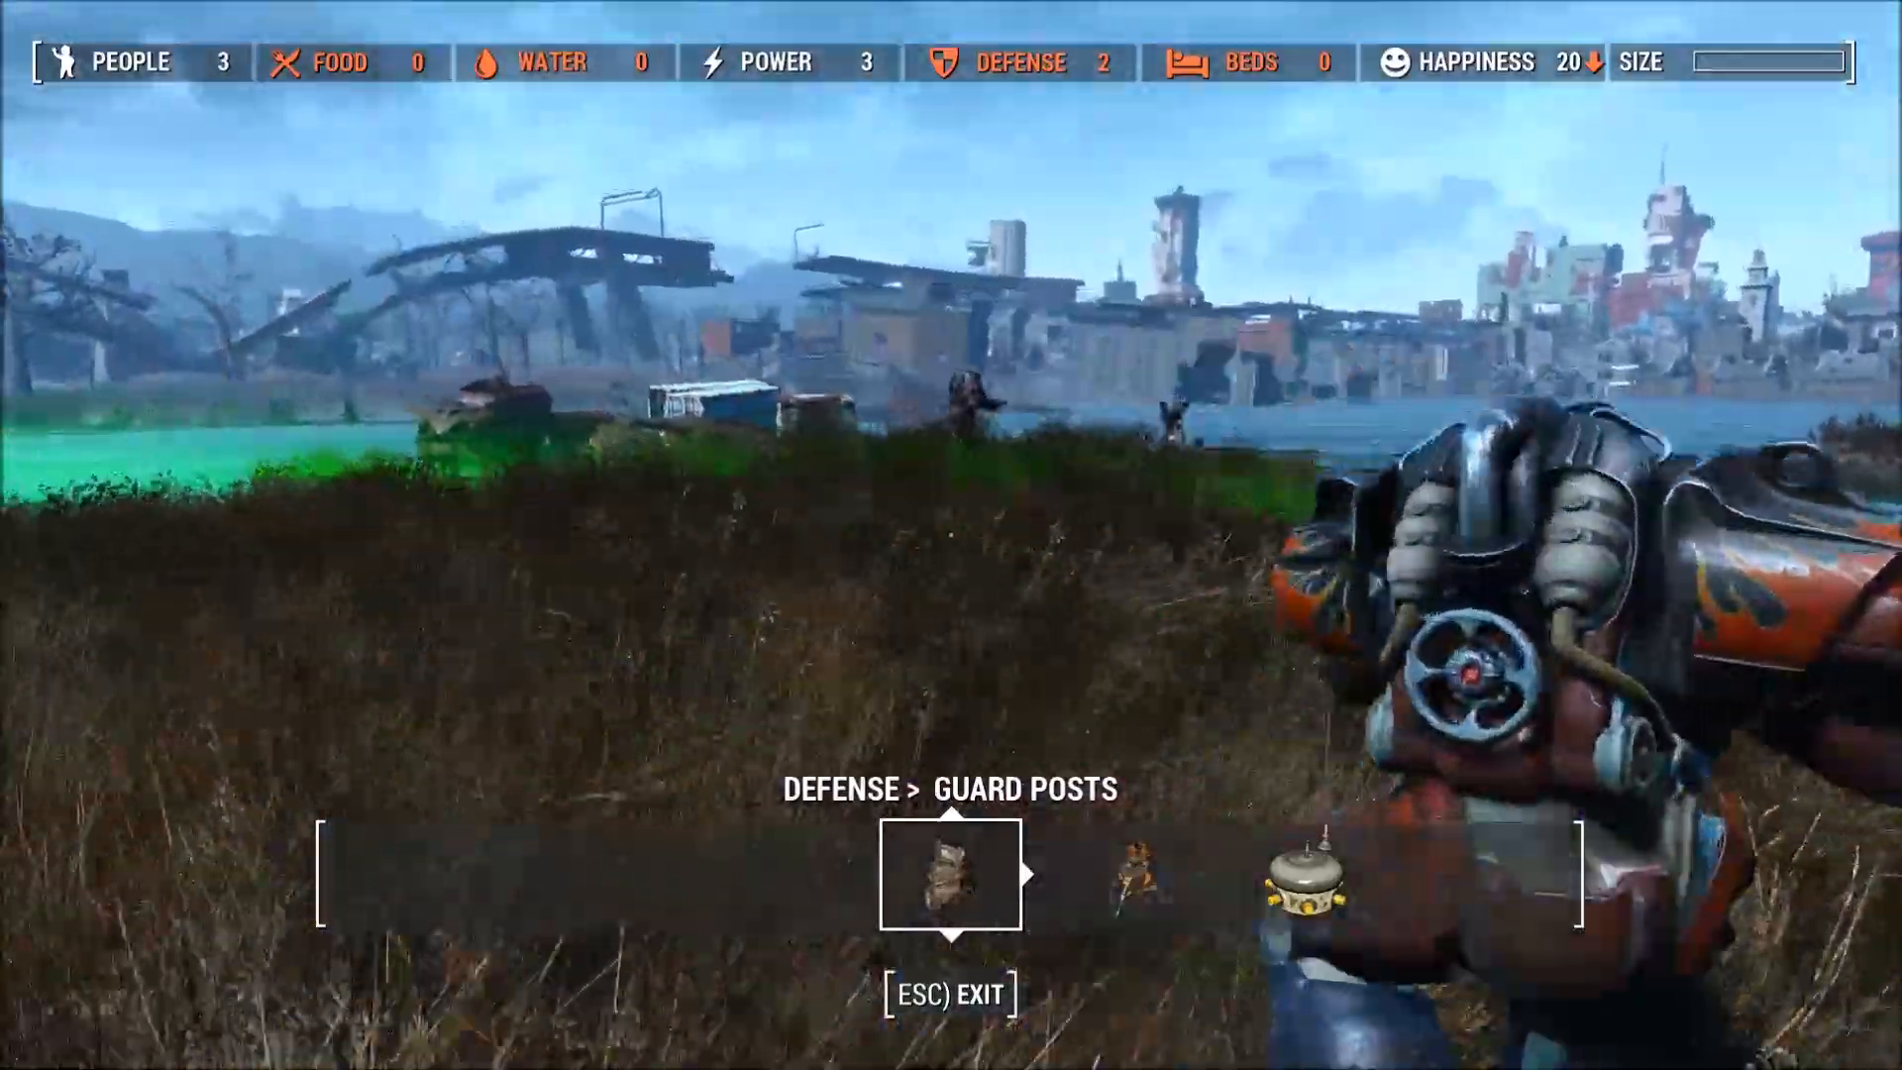
pyautogui.press('w')
# Step: Return to the garage entrance to check the armed residents, and follow them back out to the shoreline
pyautogui.press('s')
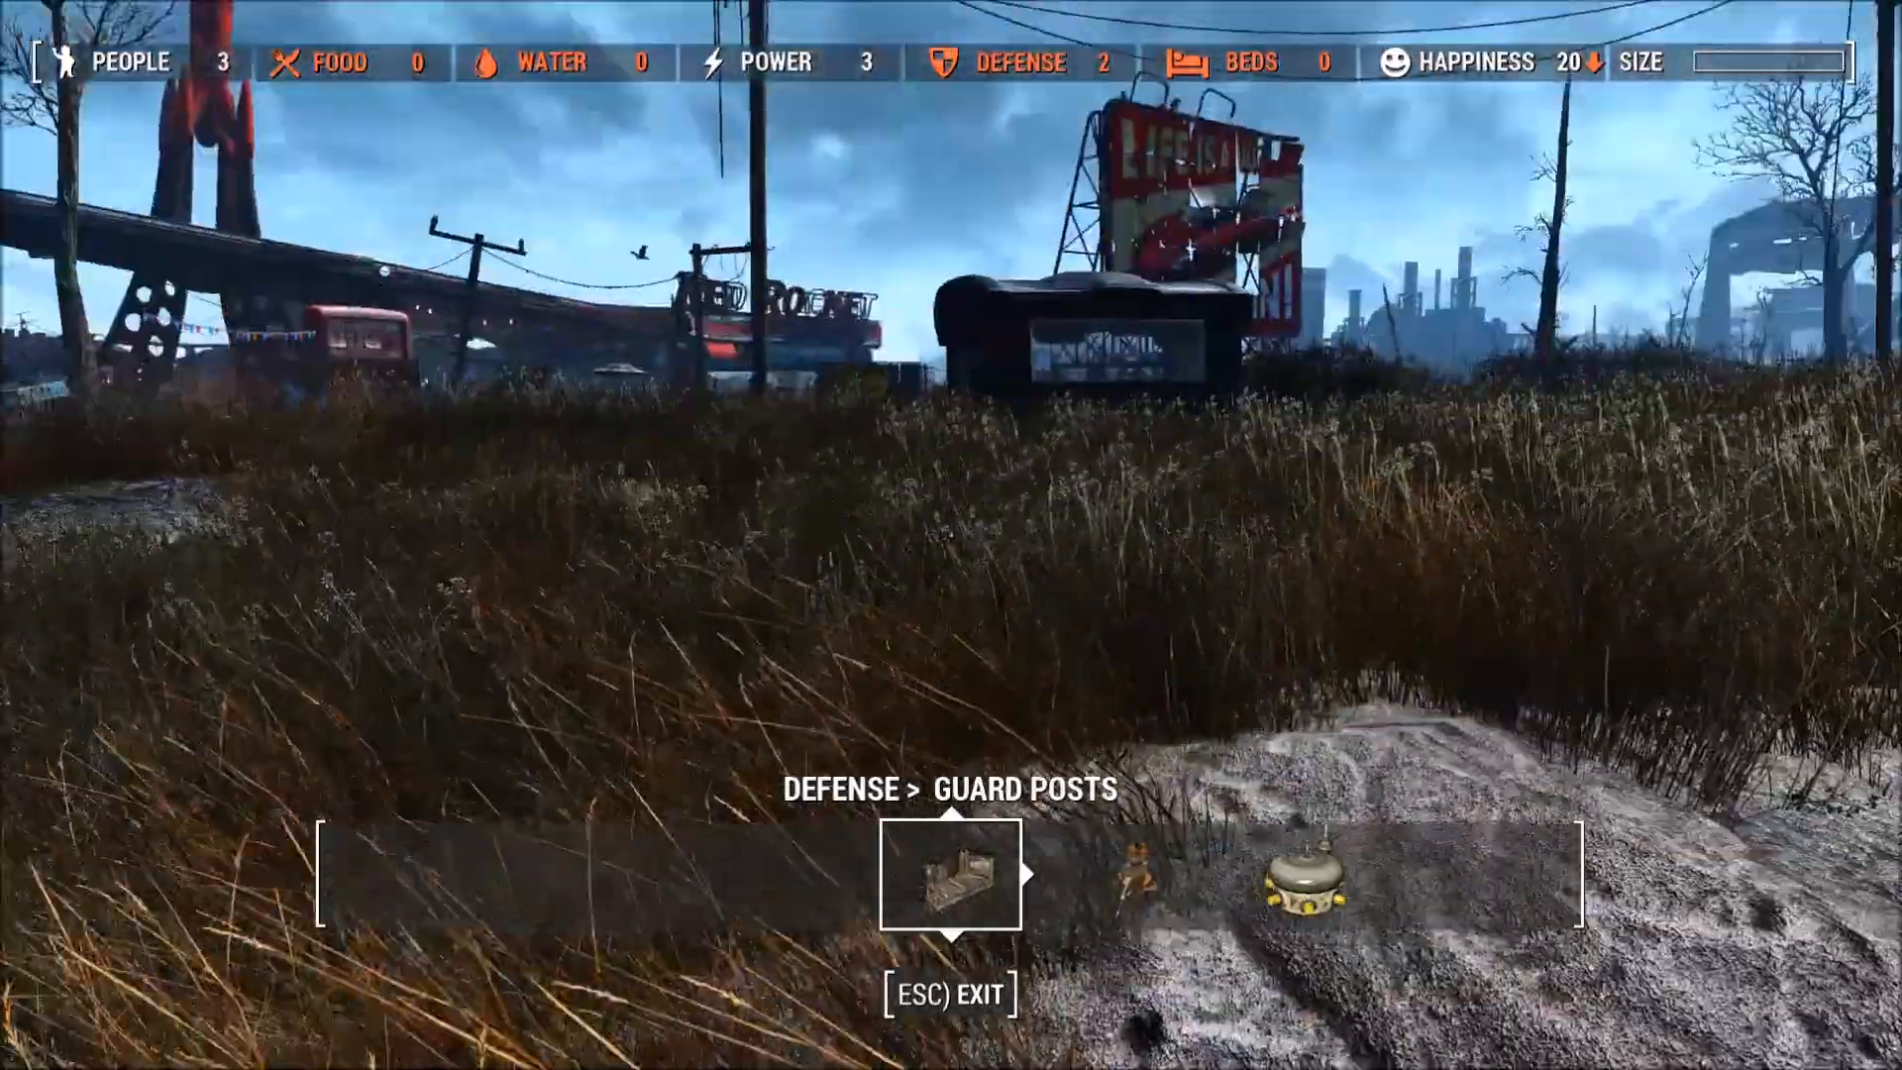
pyautogui.press('w')
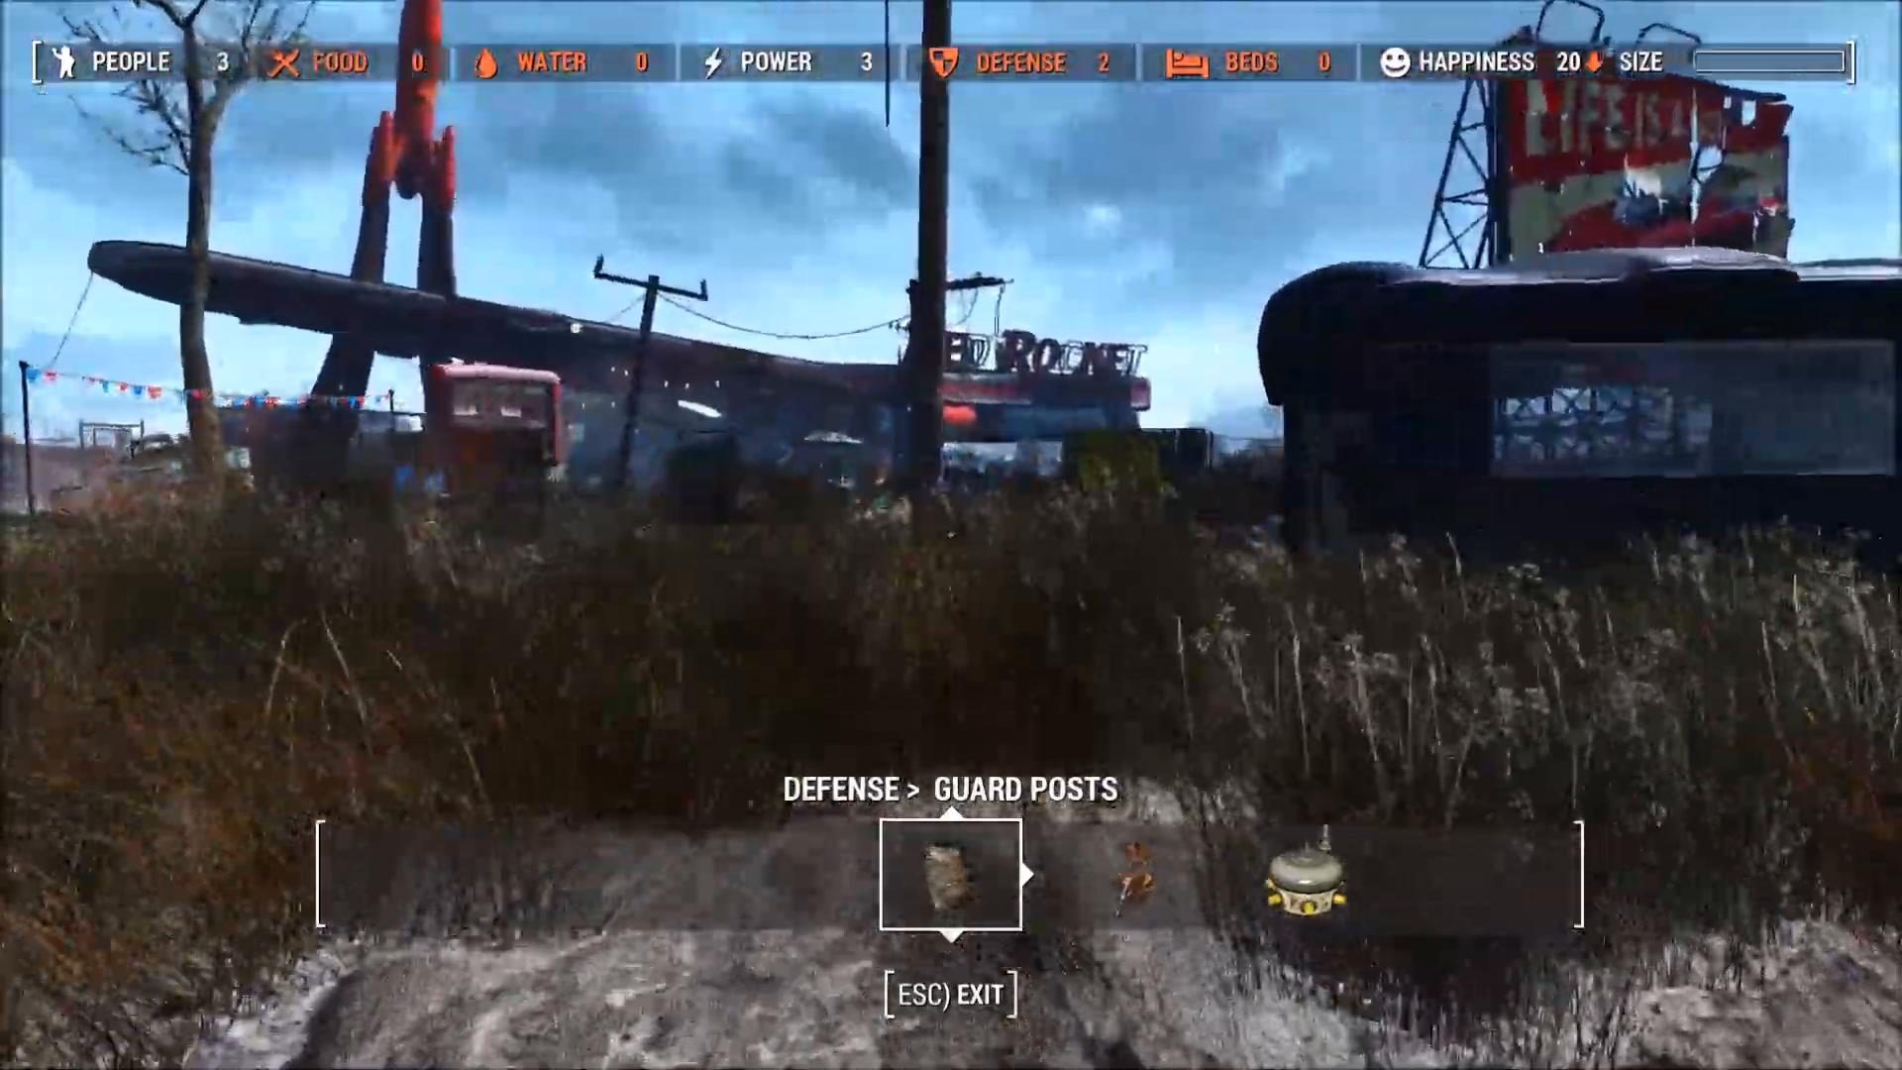
pyautogui.press('w')
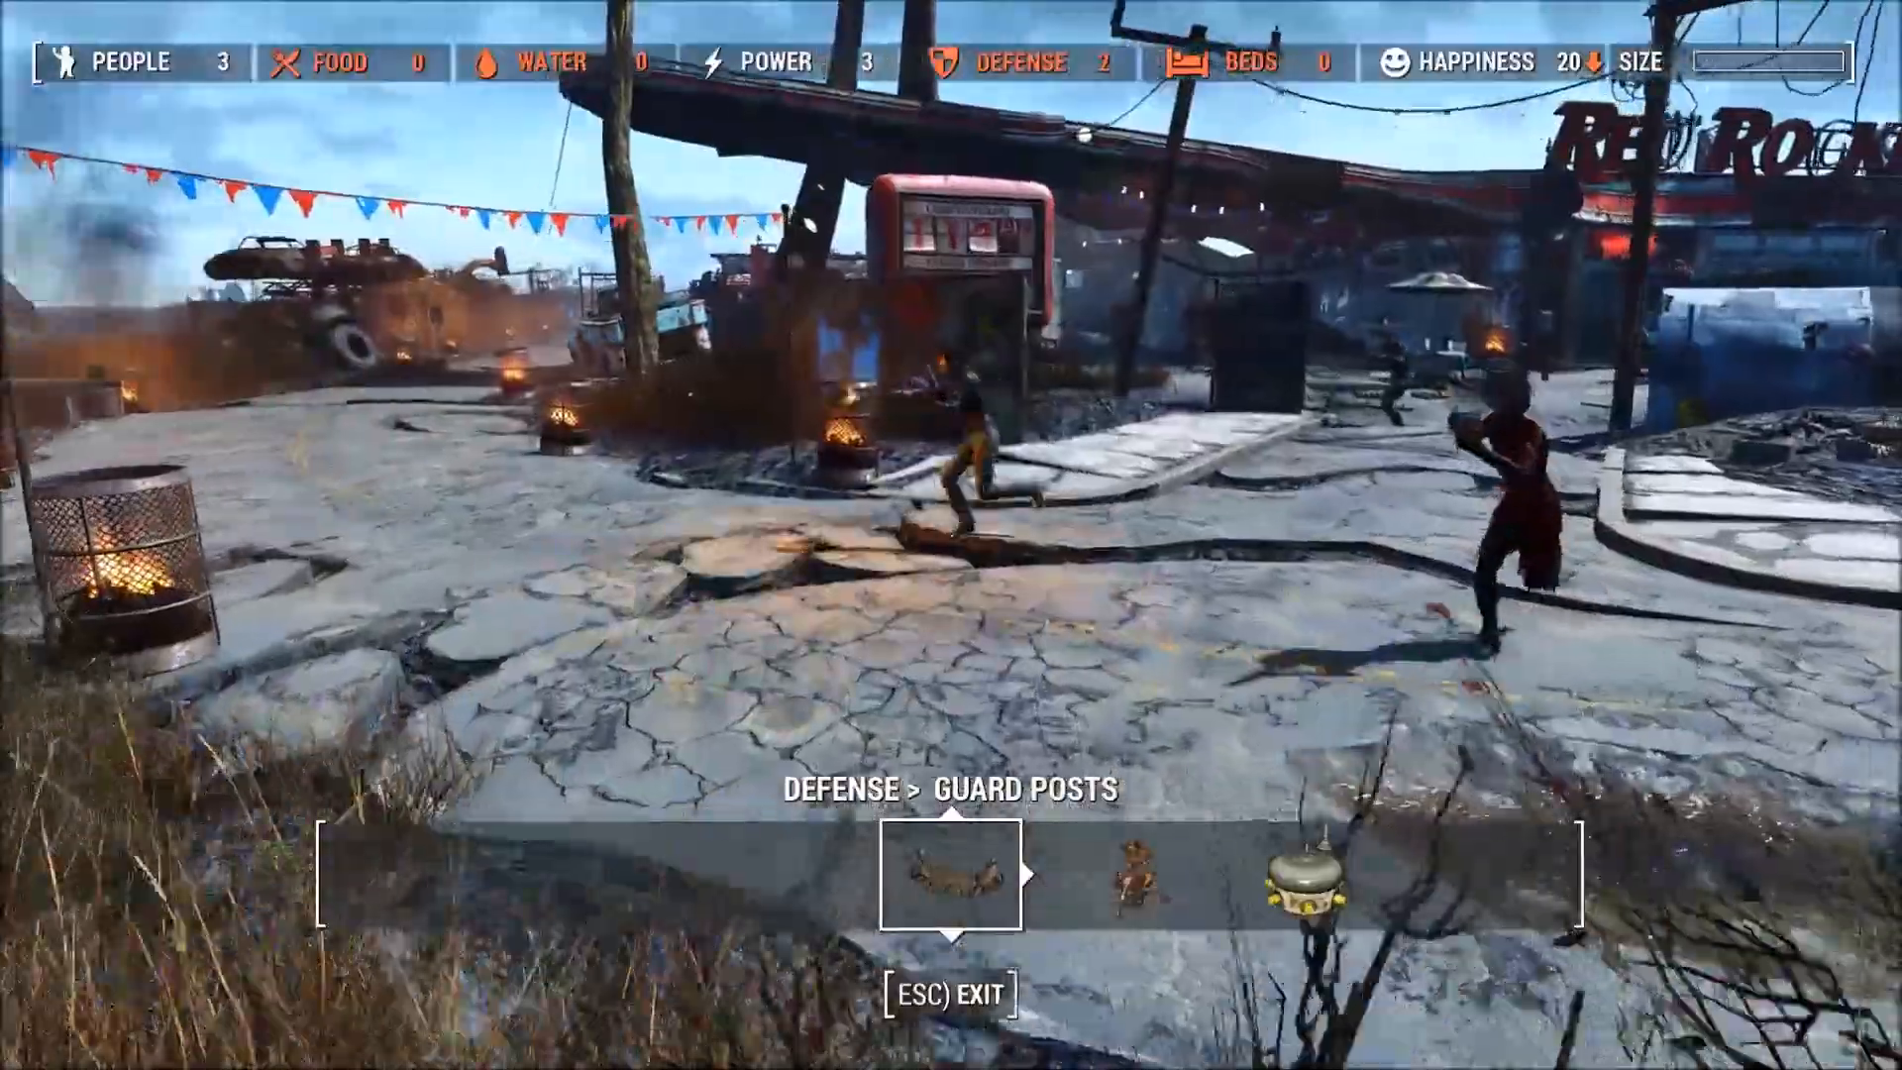
pyautogui.press('w')
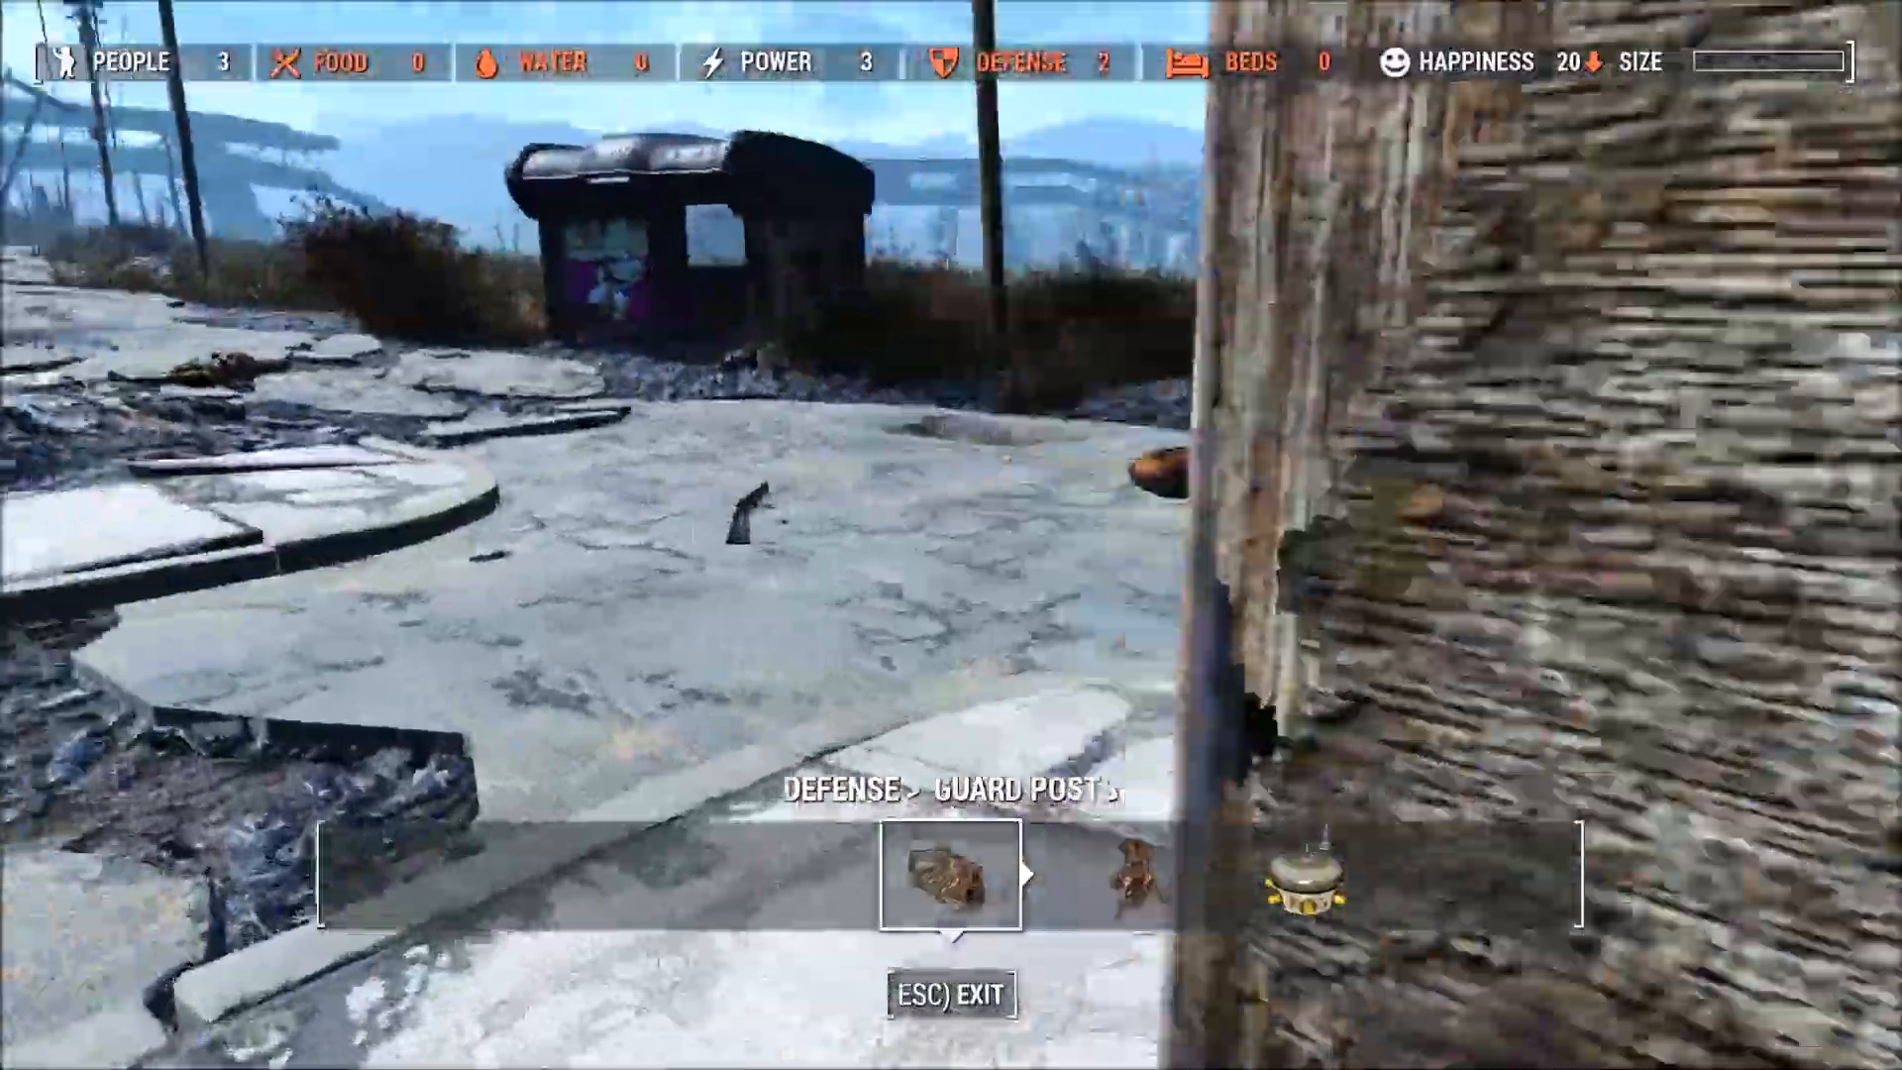
pyautogui.press('w')
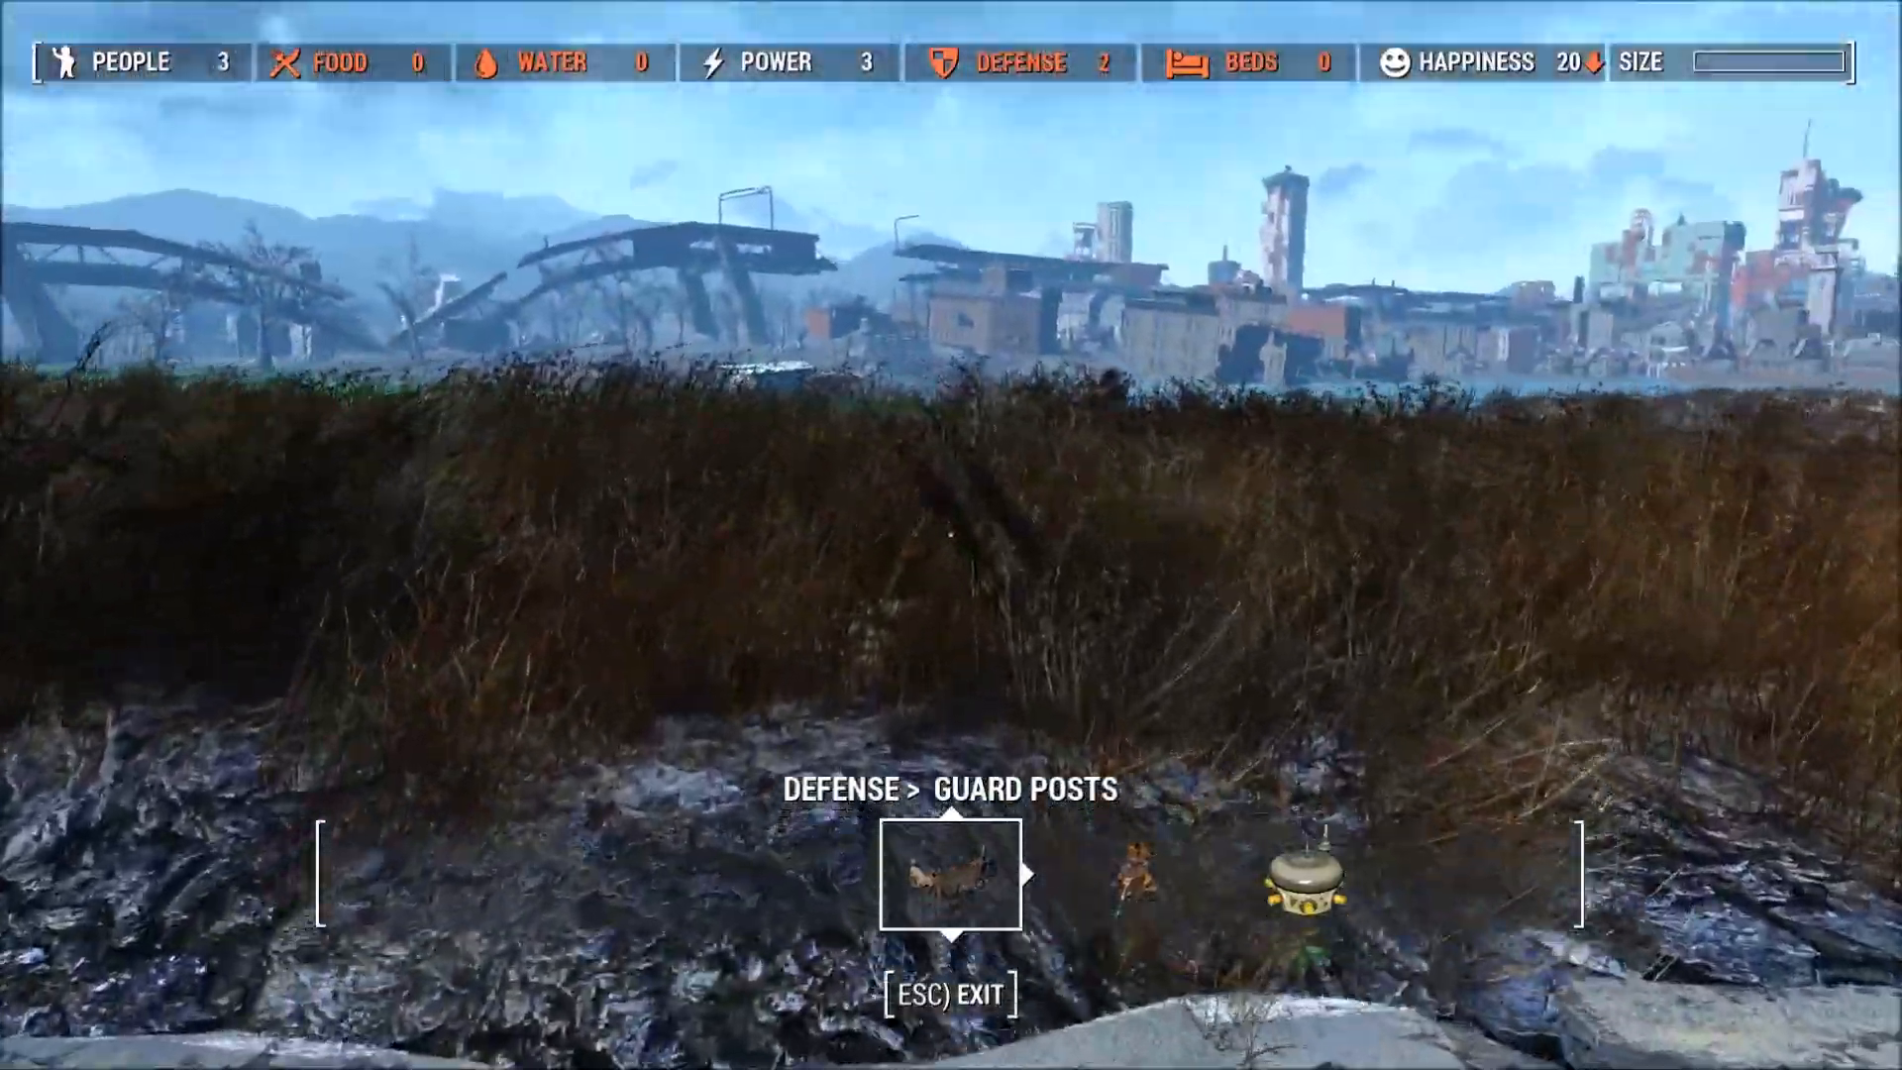
pyautogui.press('w')
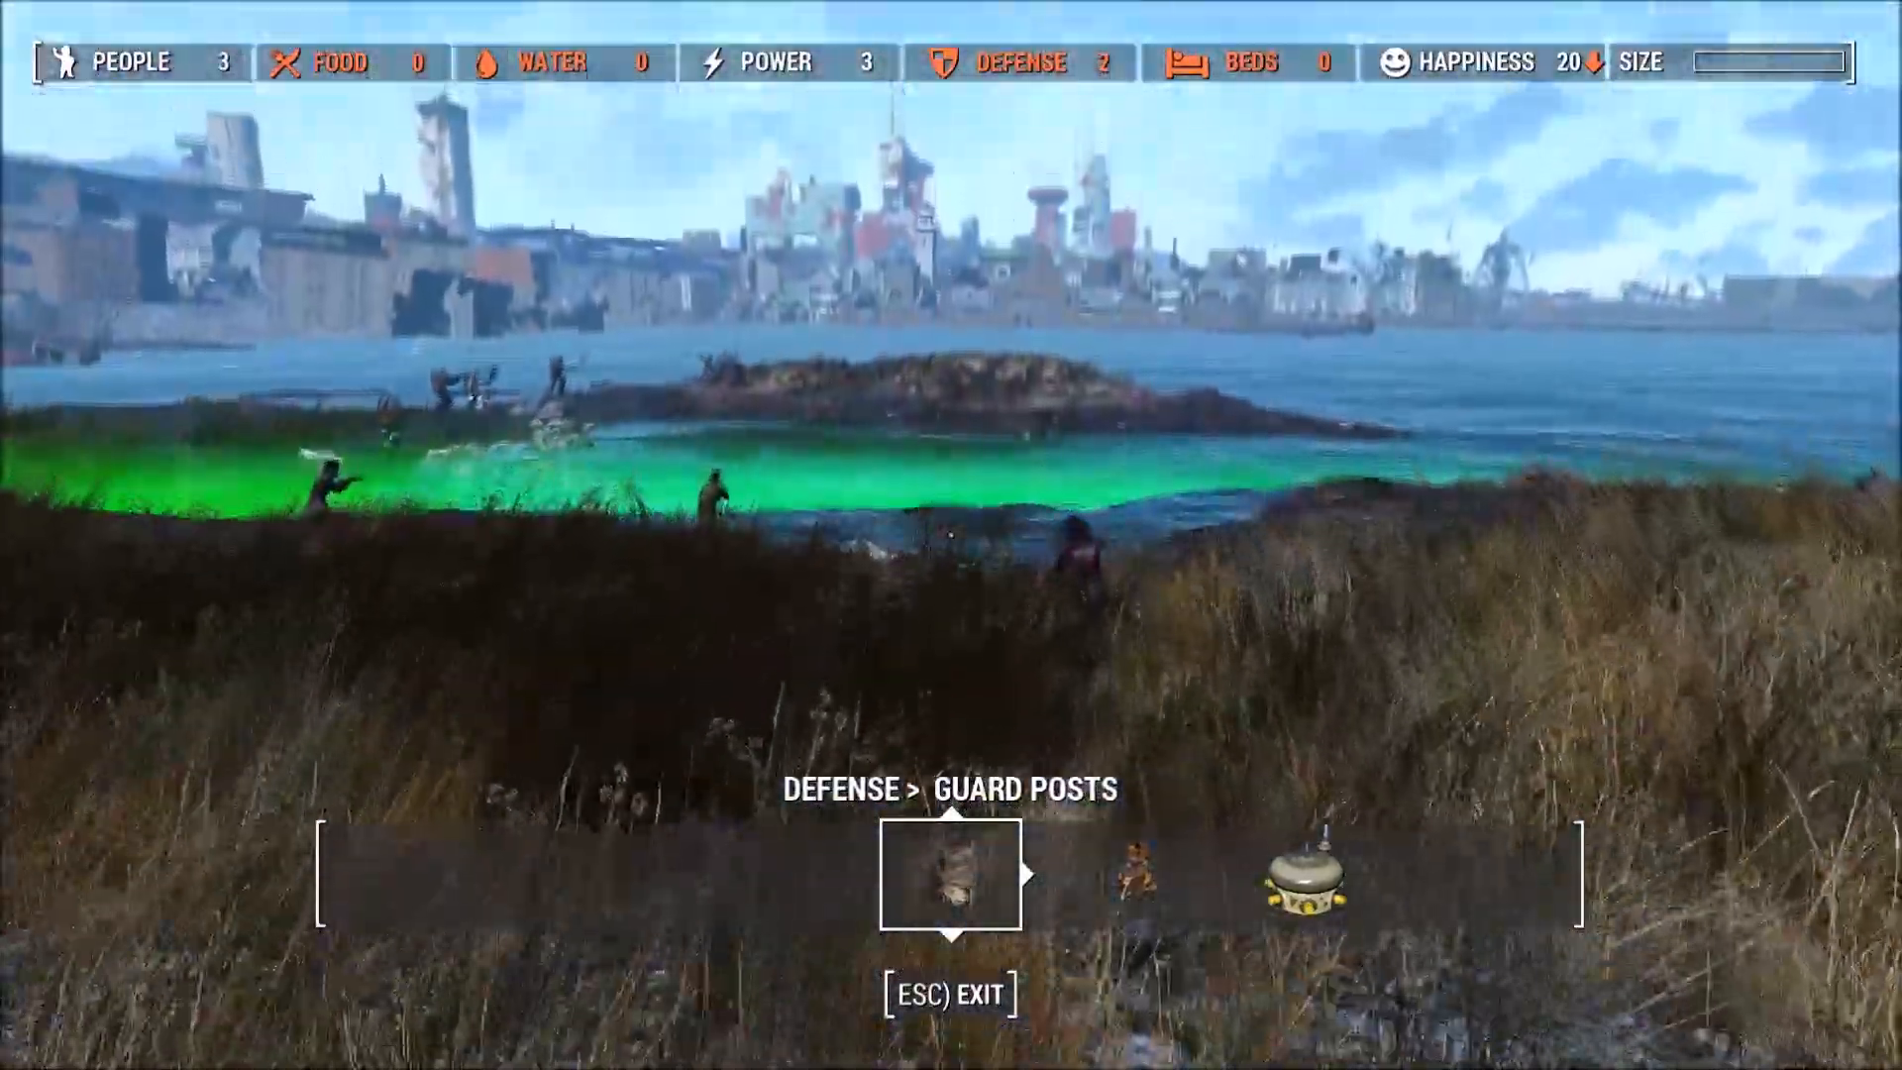
# Step: Go back to the road by the burning barrels and follow the red-coated companion through the grass toward the shore
pyautogui.press('w')
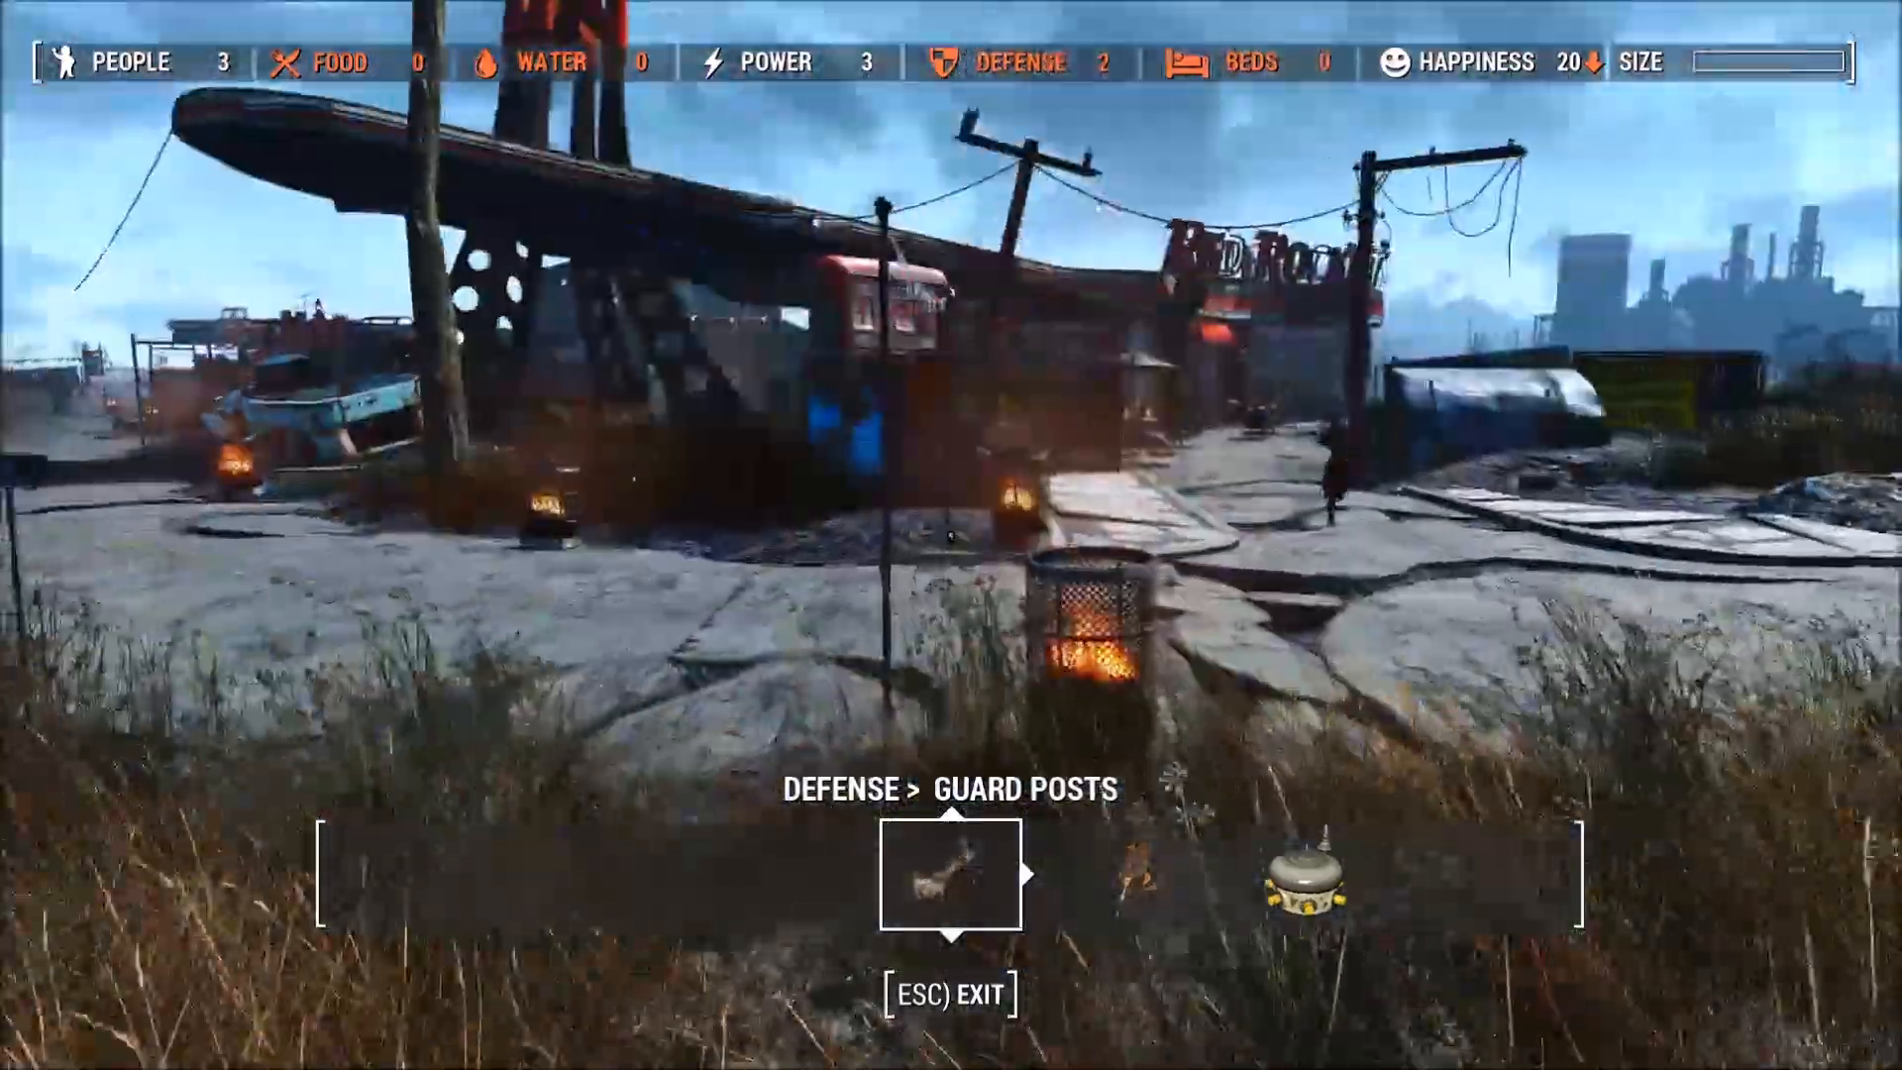
pyautogui.press('w')
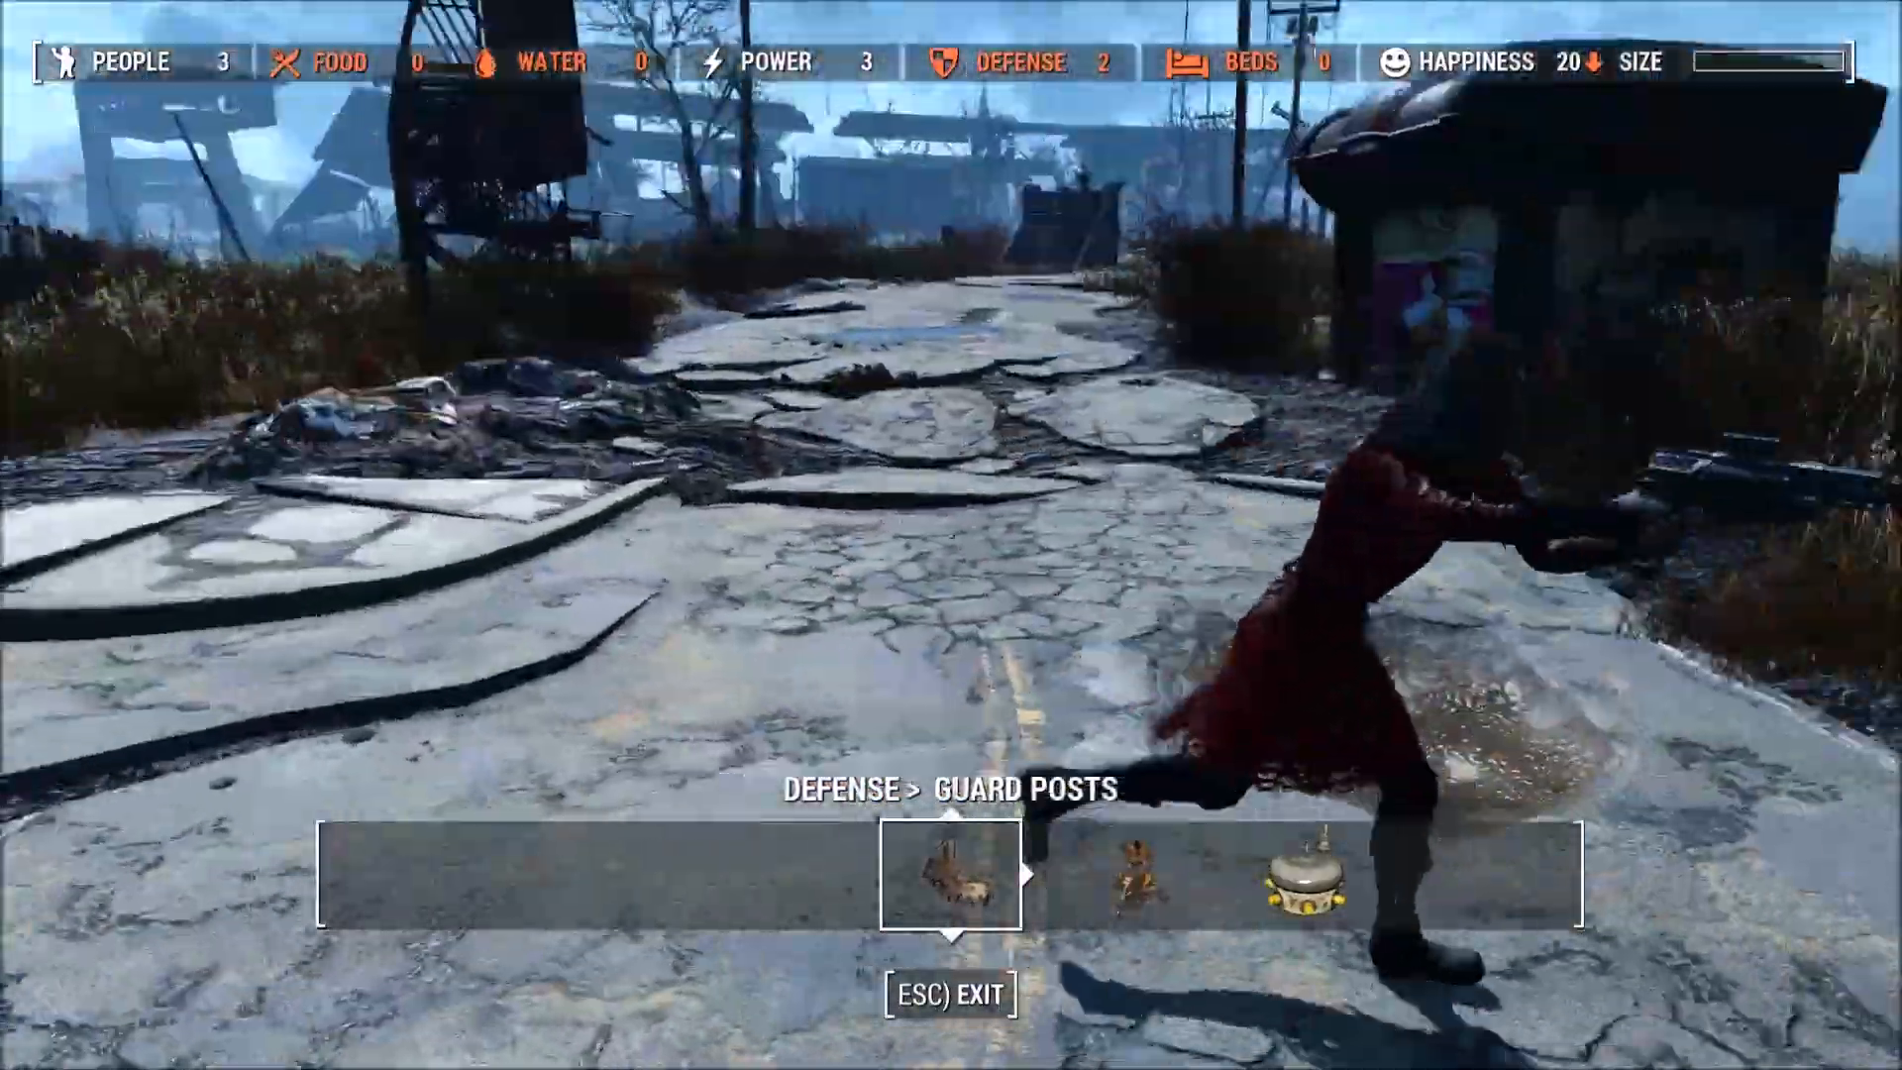
pyautogui.press('w')
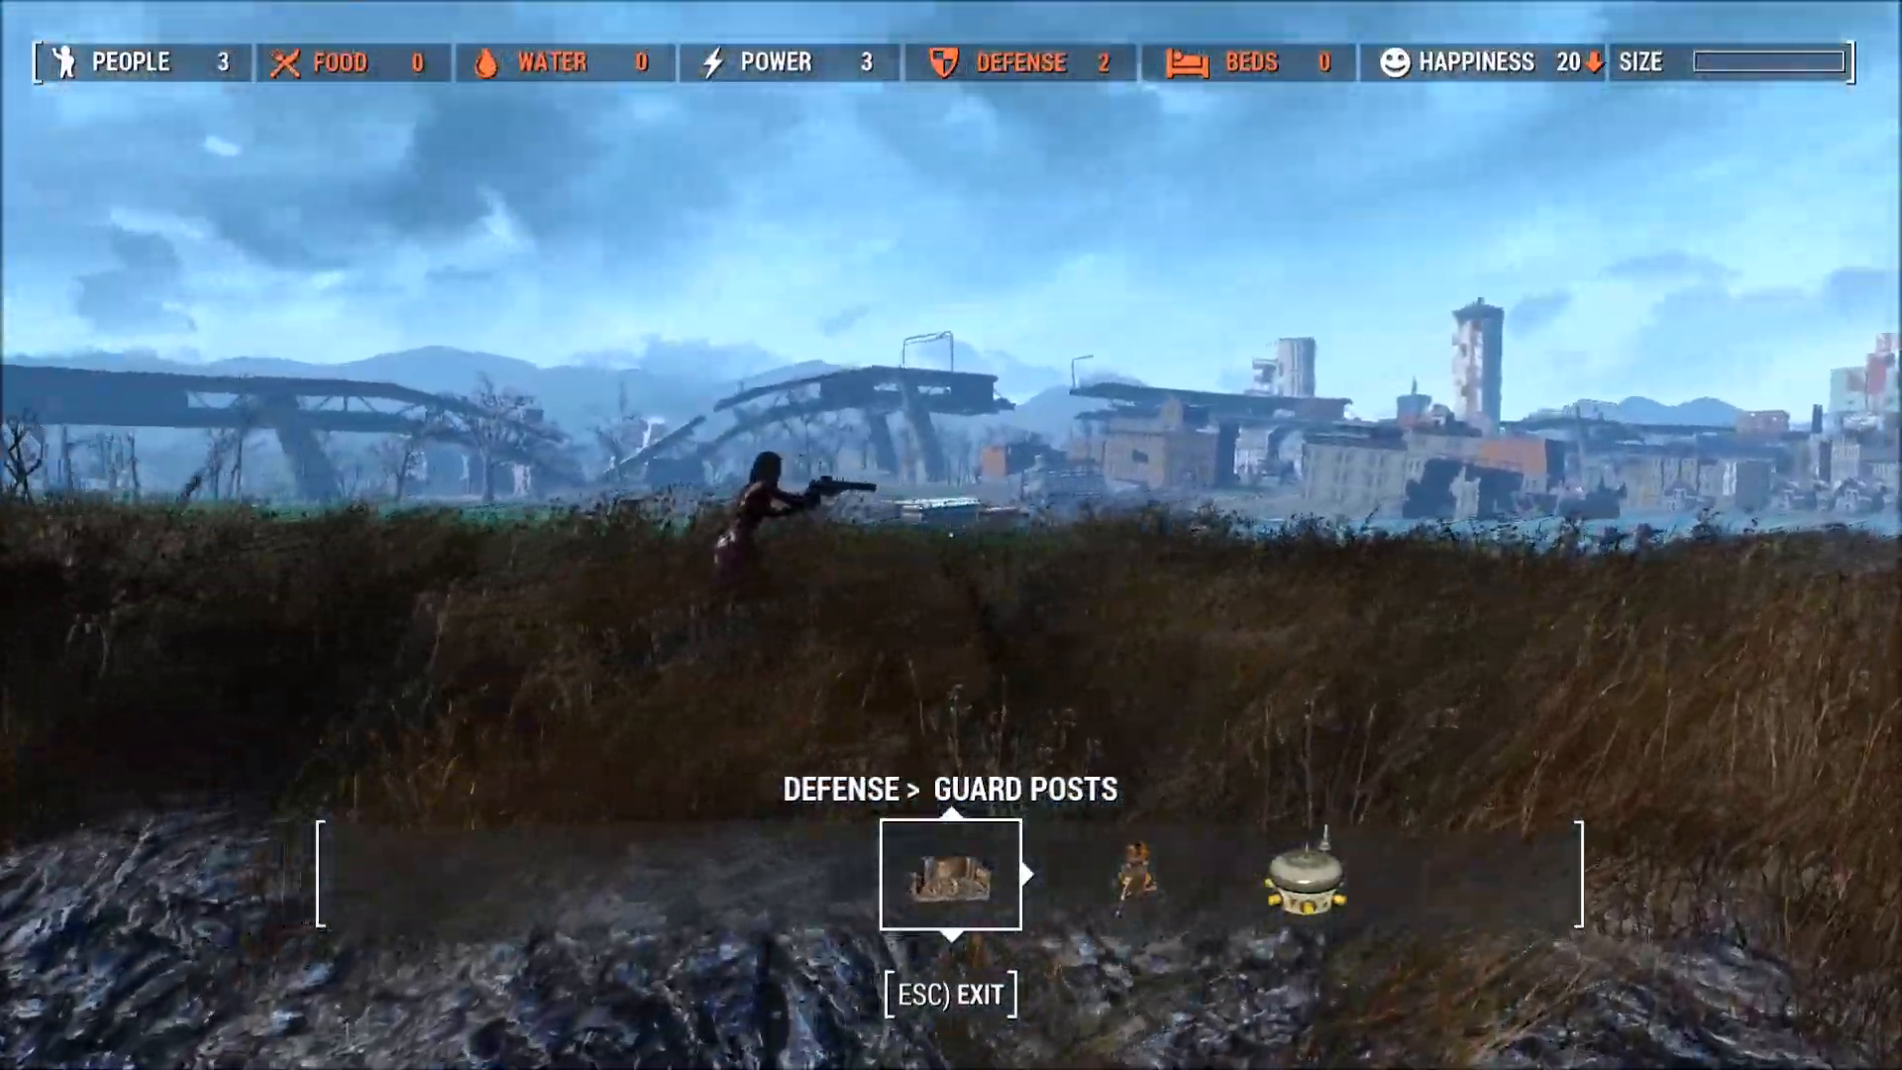
pyautogui.press('w')
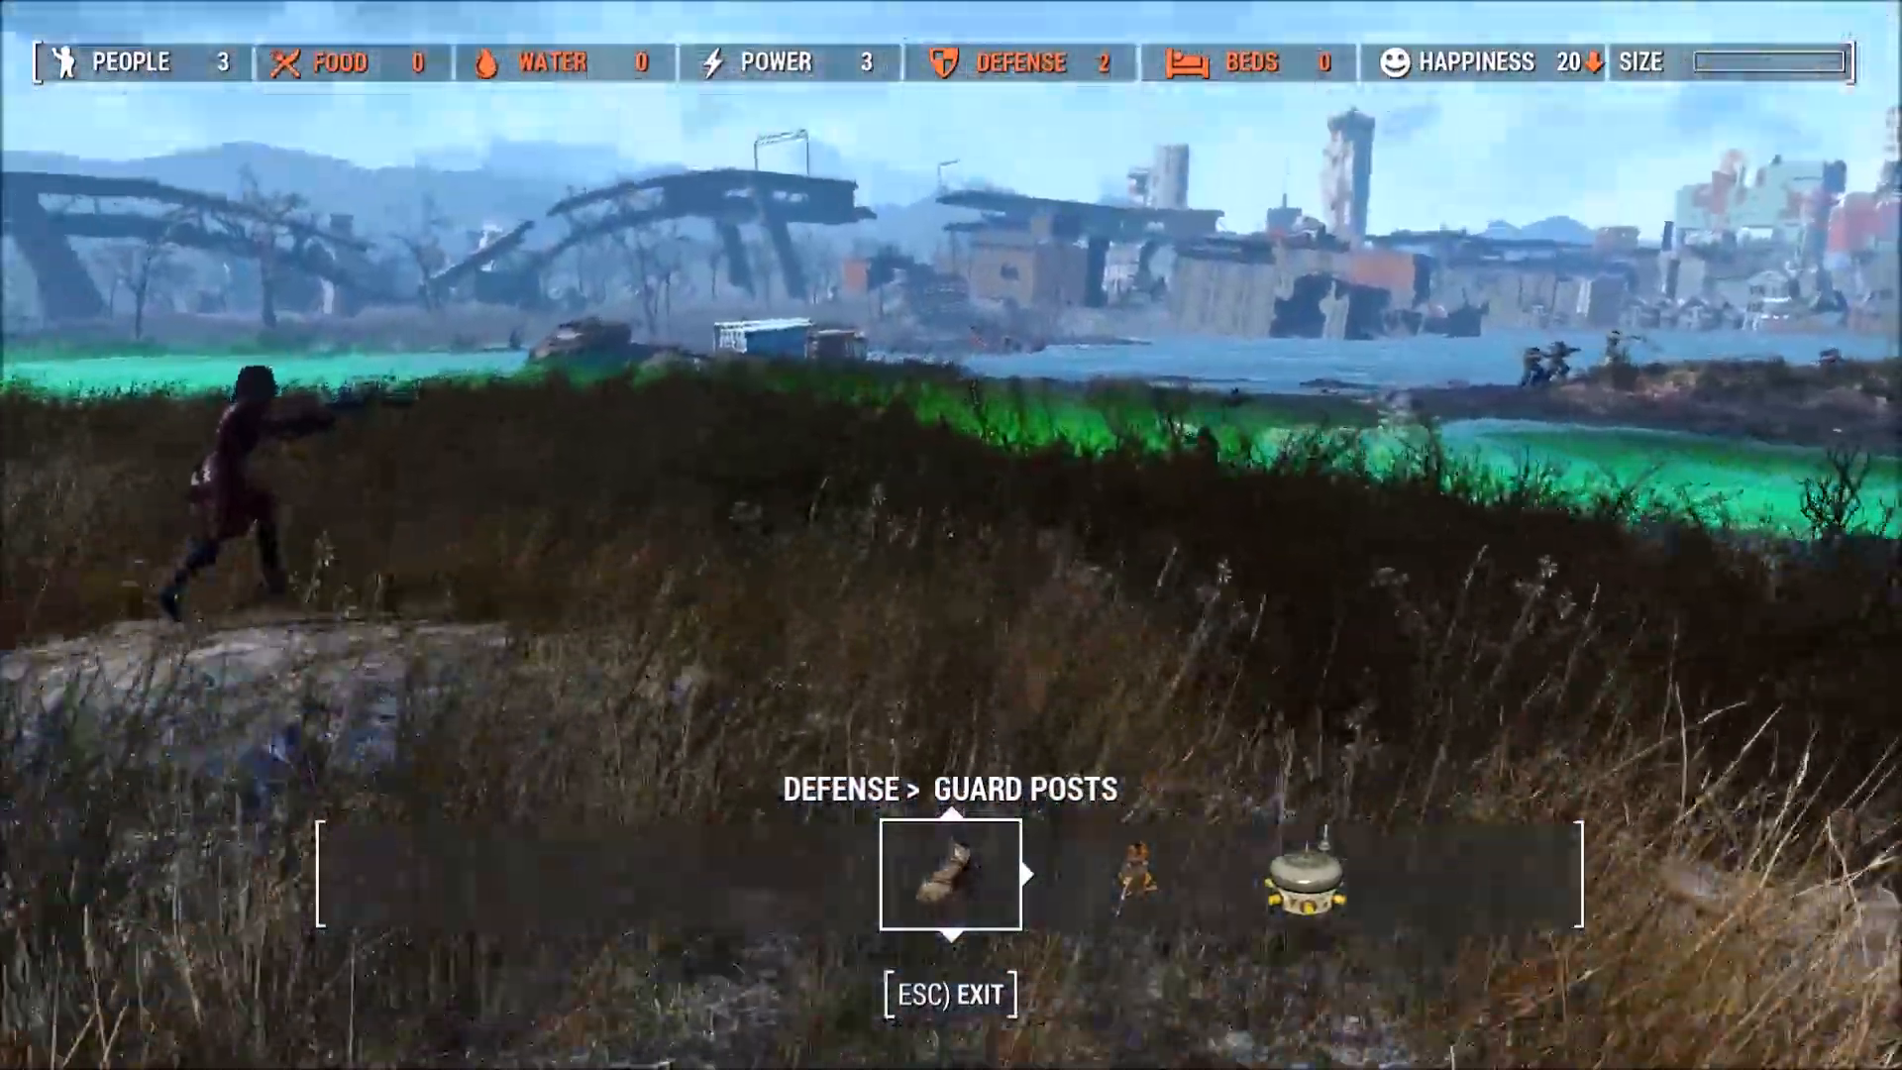